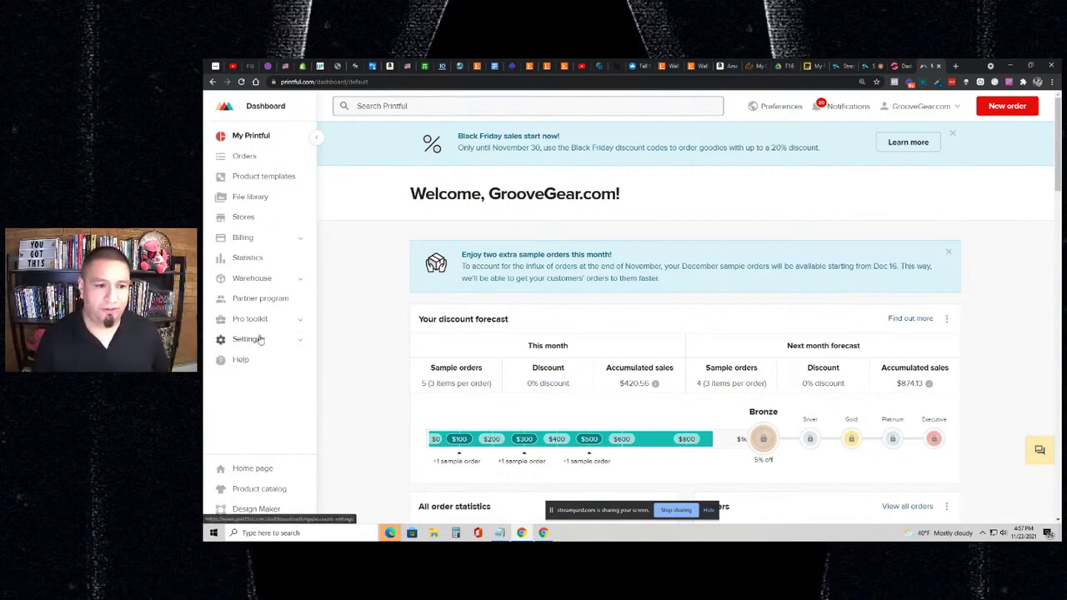
- Go to the store's Settings > Branding page and scroll down to the packing slip fields
click(259, 340)
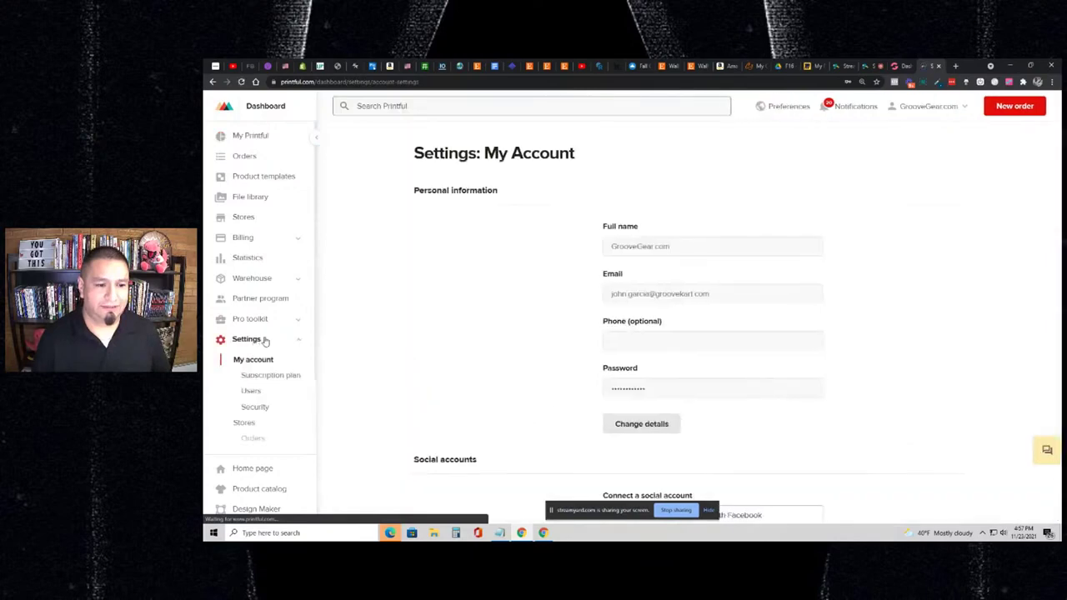
scroll(265, 341, down, 2)
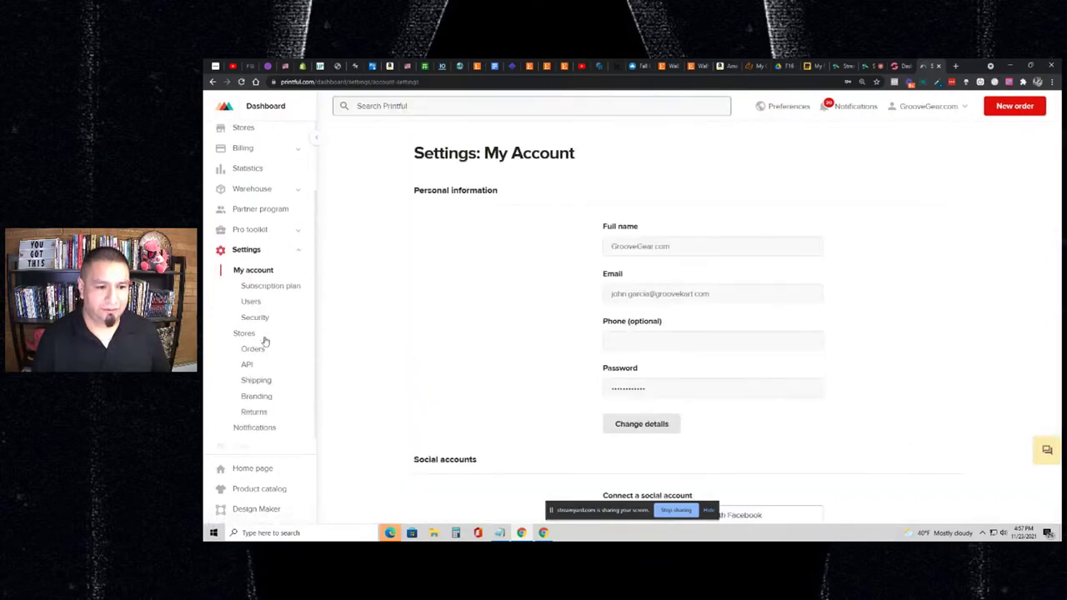
click(254, 405)
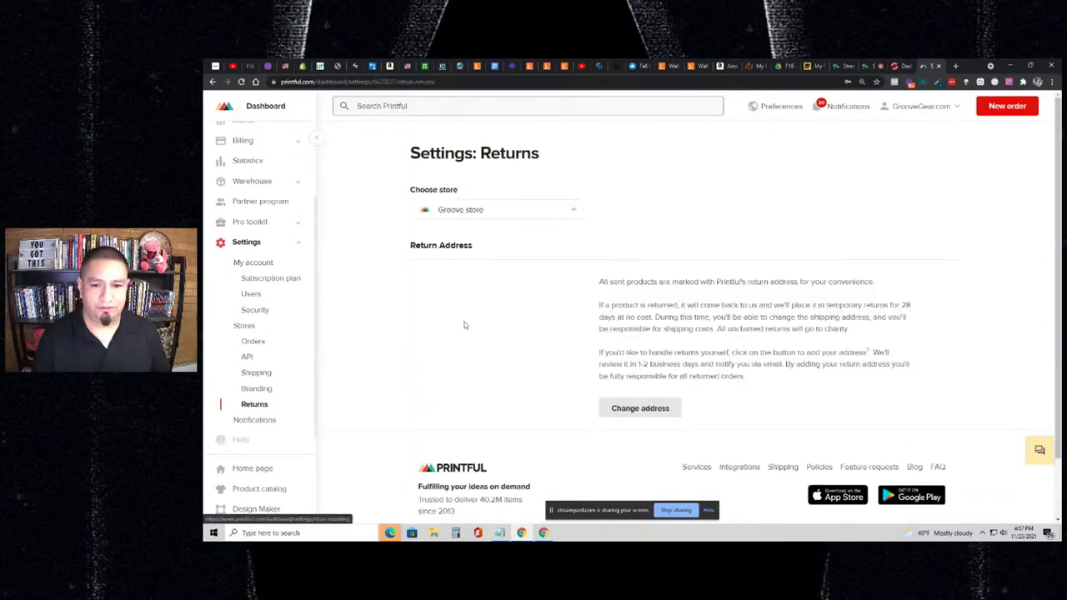
scroll(464, 324, down, 2)
click(238, 390)
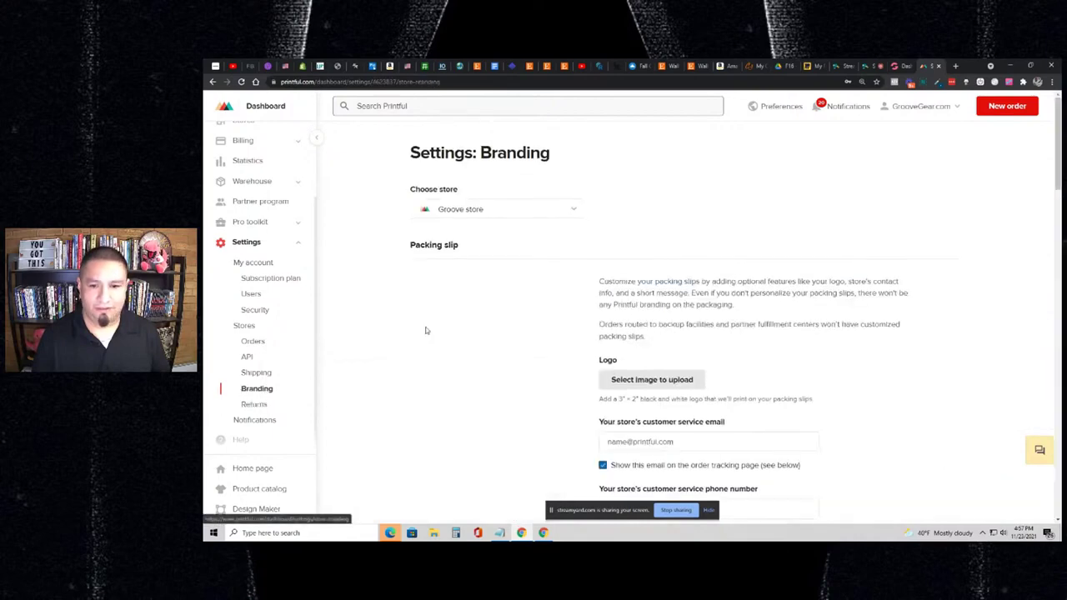
scroll(429, 326, down, 5)
scroll(486, 297, up, 2)
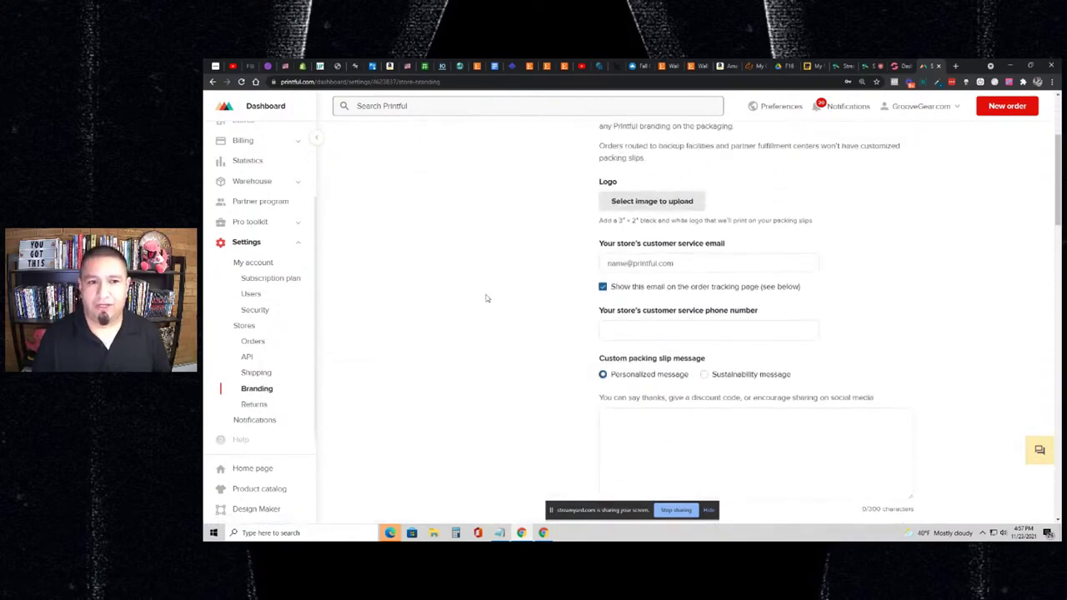
scroll(489, 292, down, 1)
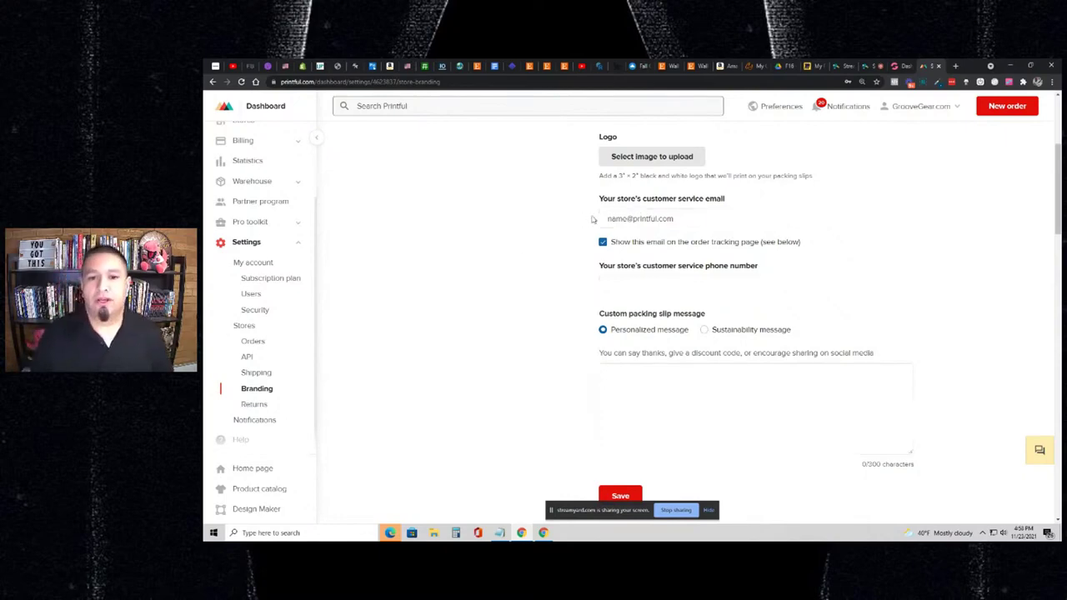
- Write a packing slip thank-you message offering 10% off the next purchase with coupon TY10
click(627, 218)
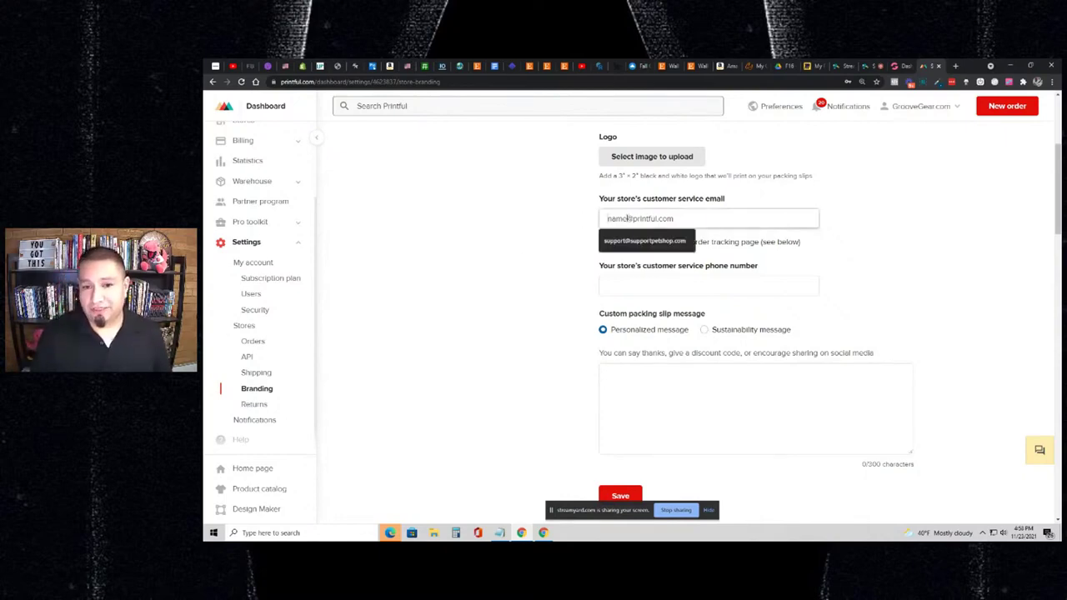
click(555, 219)
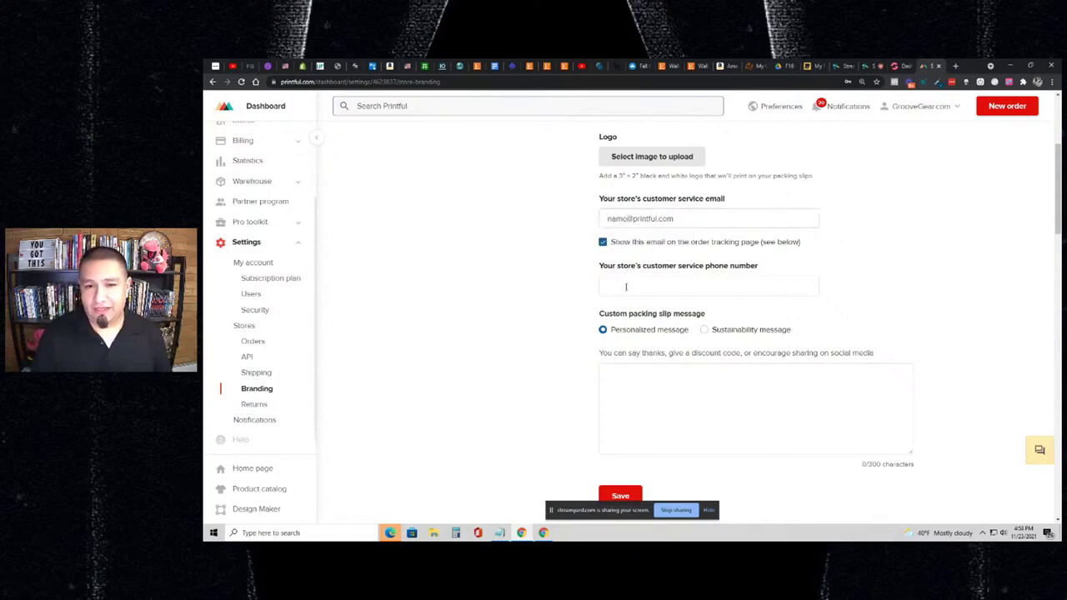
scroll(627, 316, down, 1)
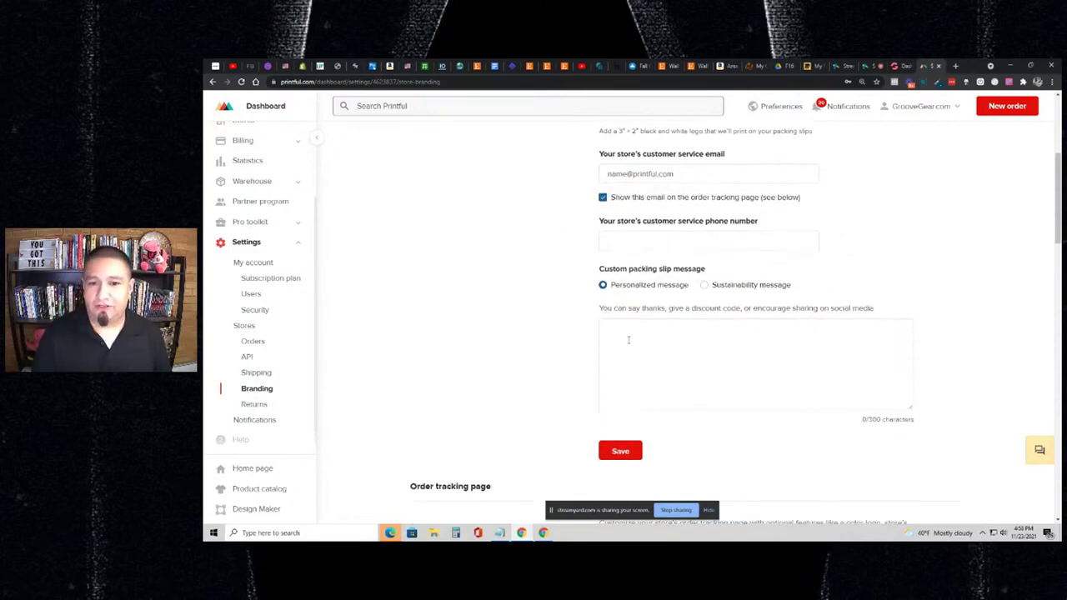
click(629, 339)
text(Than)
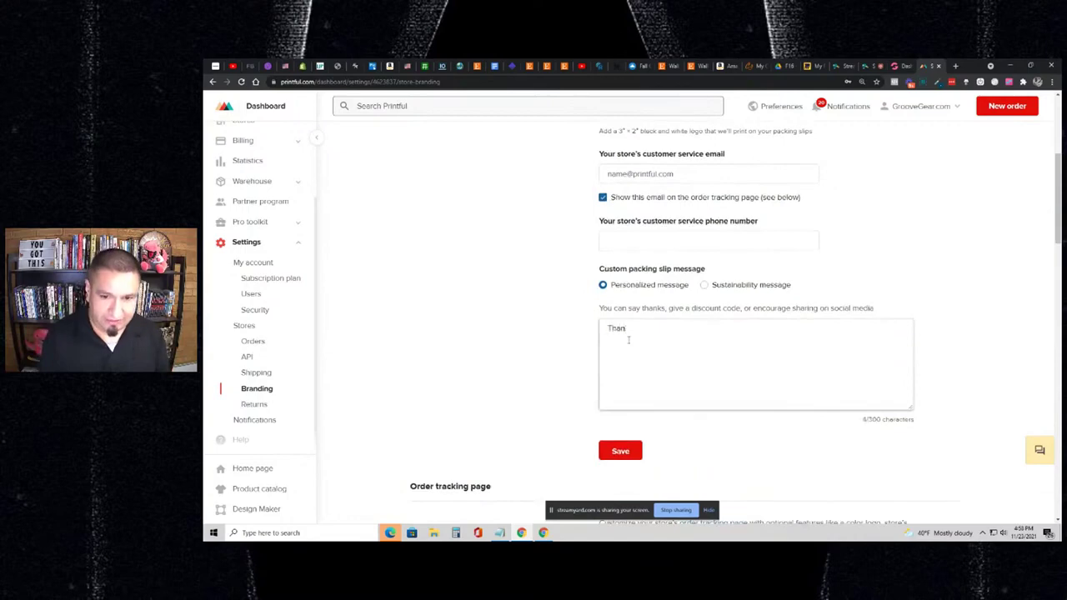
text(ks for your )
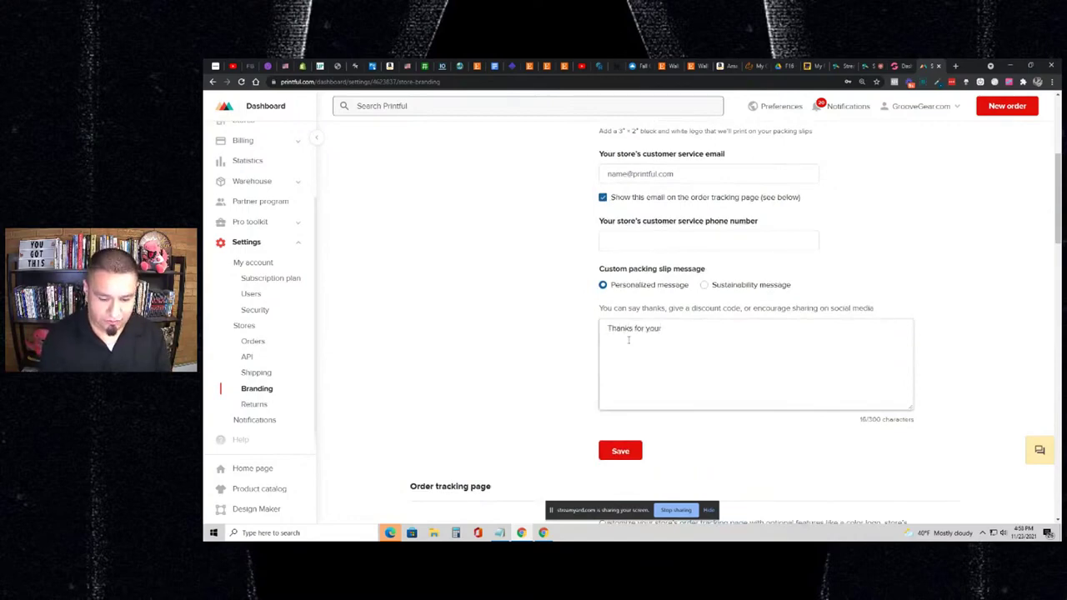
text(purchase! )
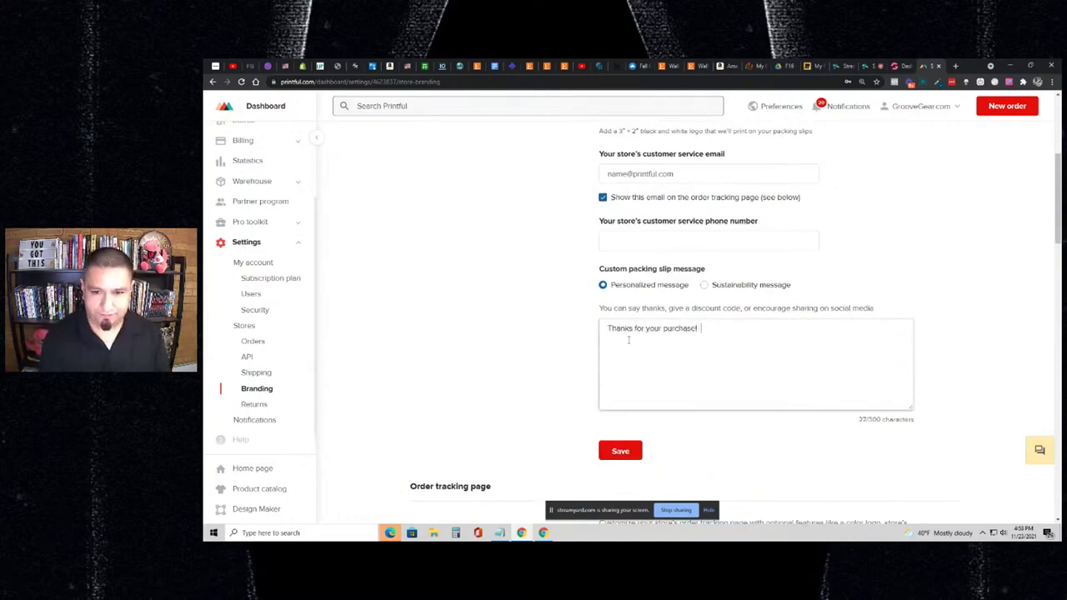
text(Please enj)
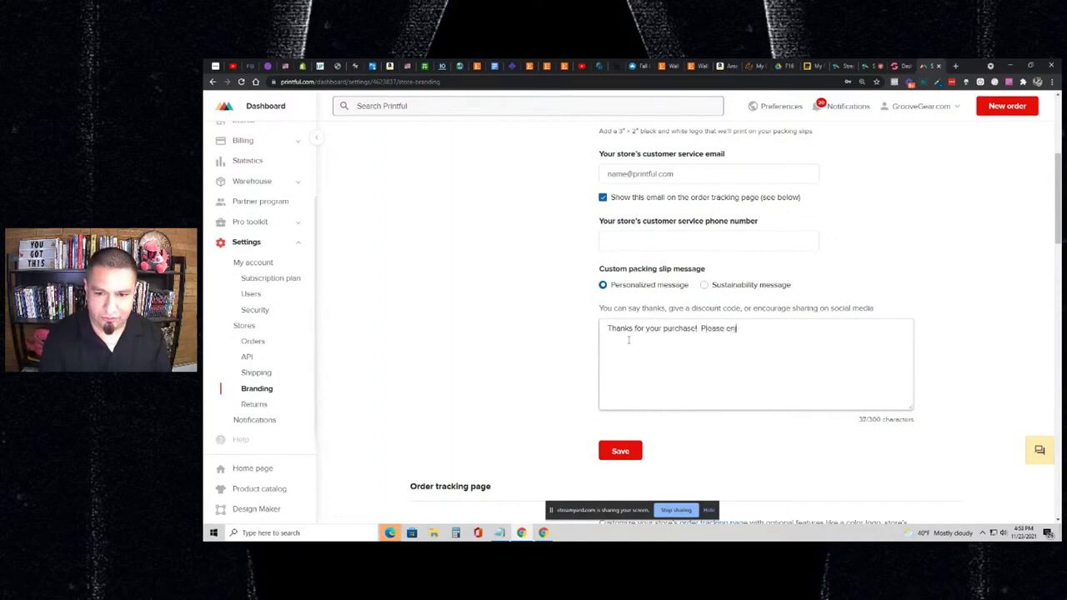
text(oy 10% o)
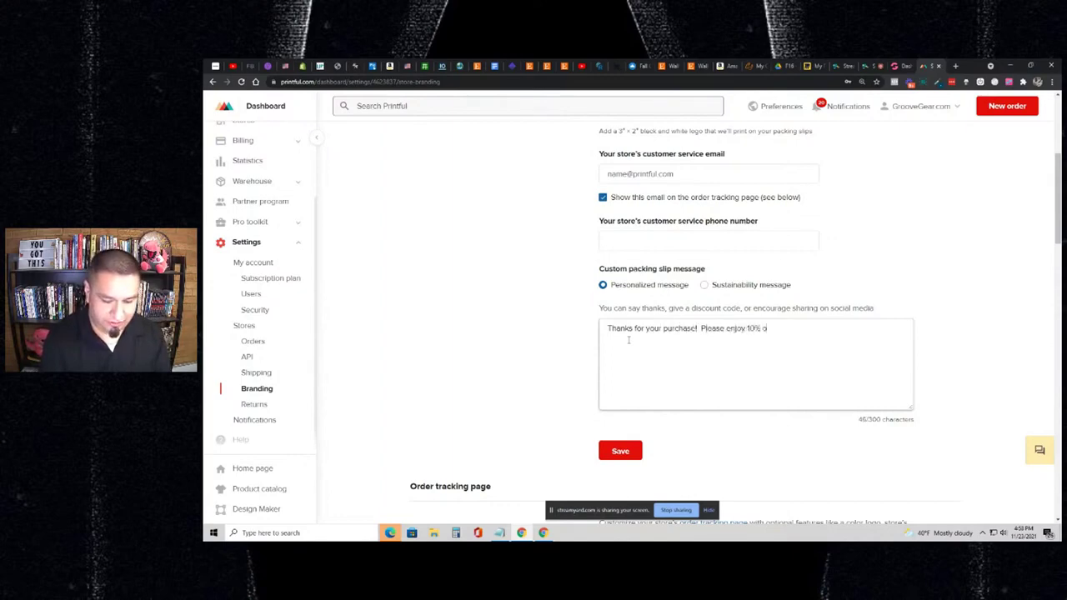
text(ff your next)
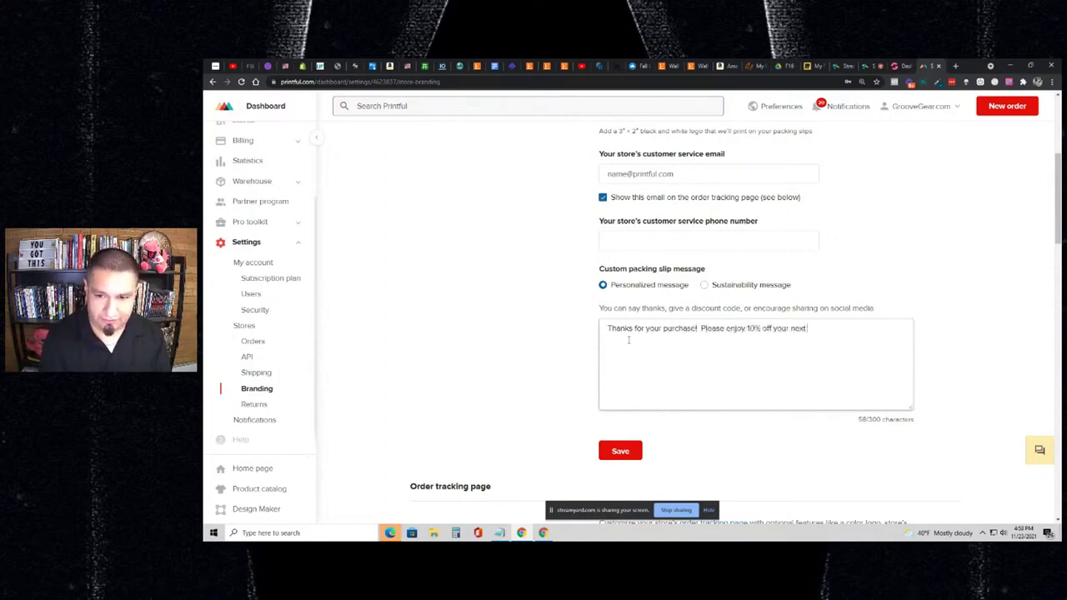
text( purchase wi)
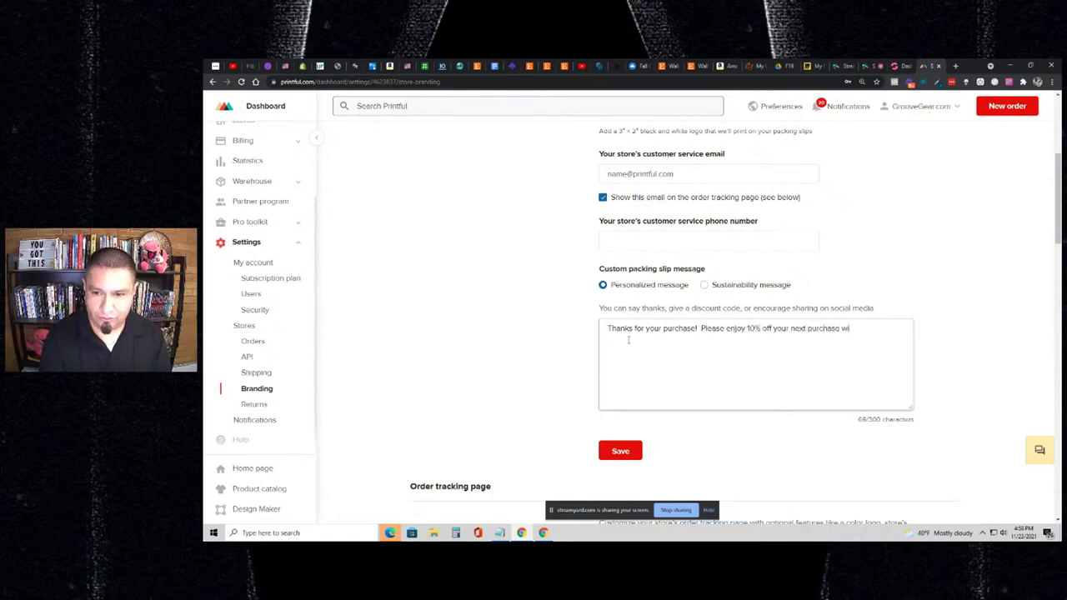
text(th this spe)
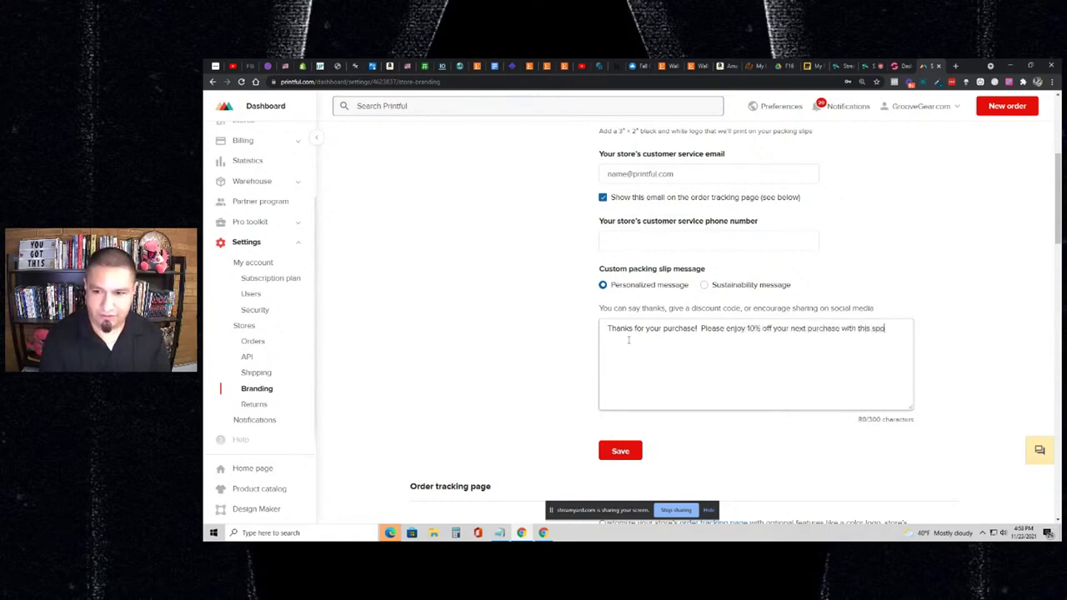
text(cial customer)
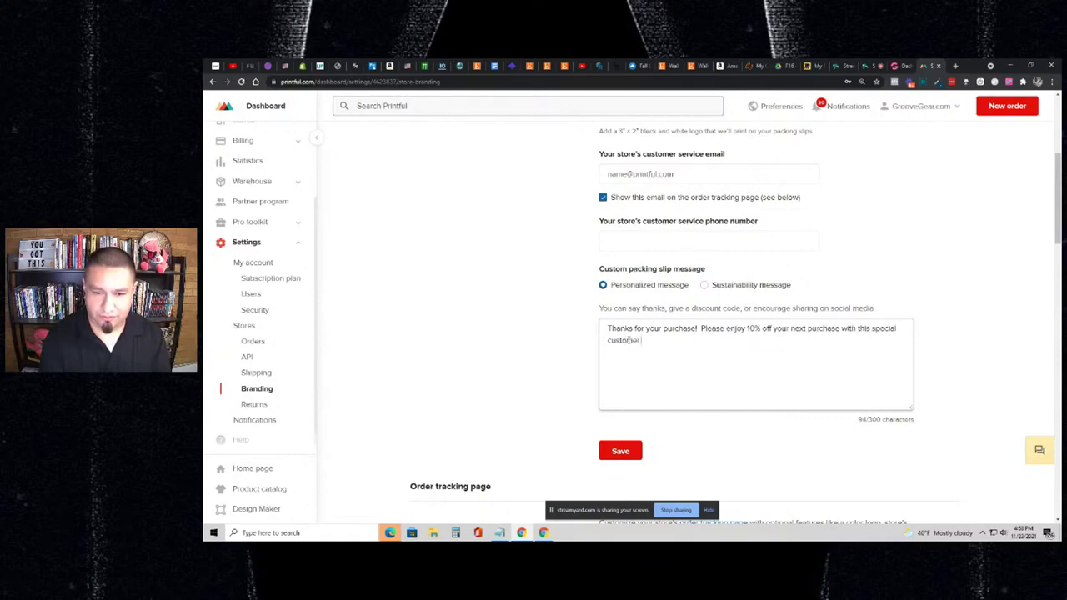
text( only)
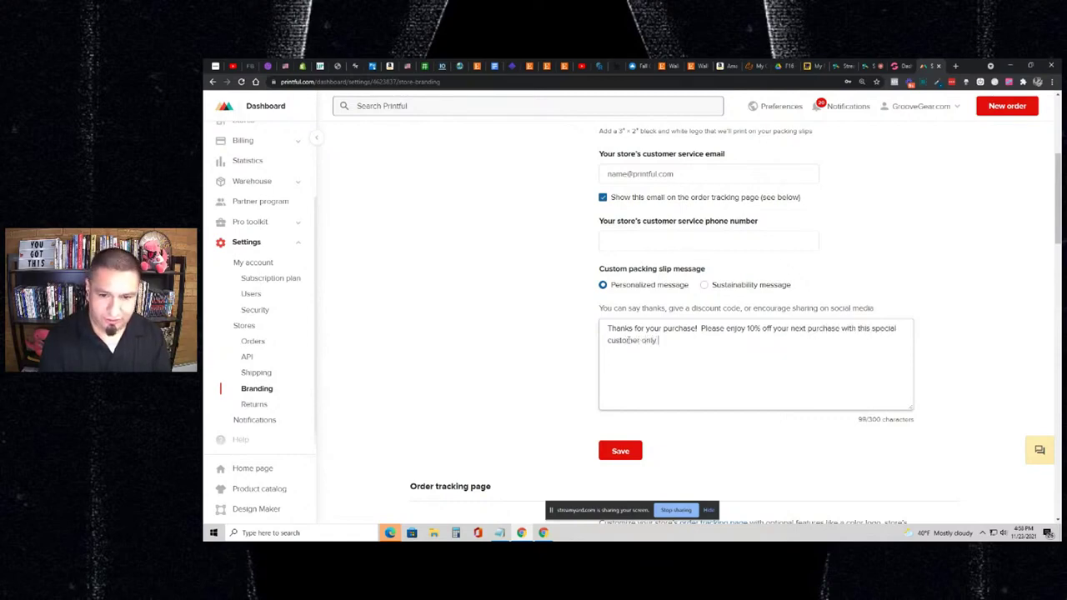
text( coupo)
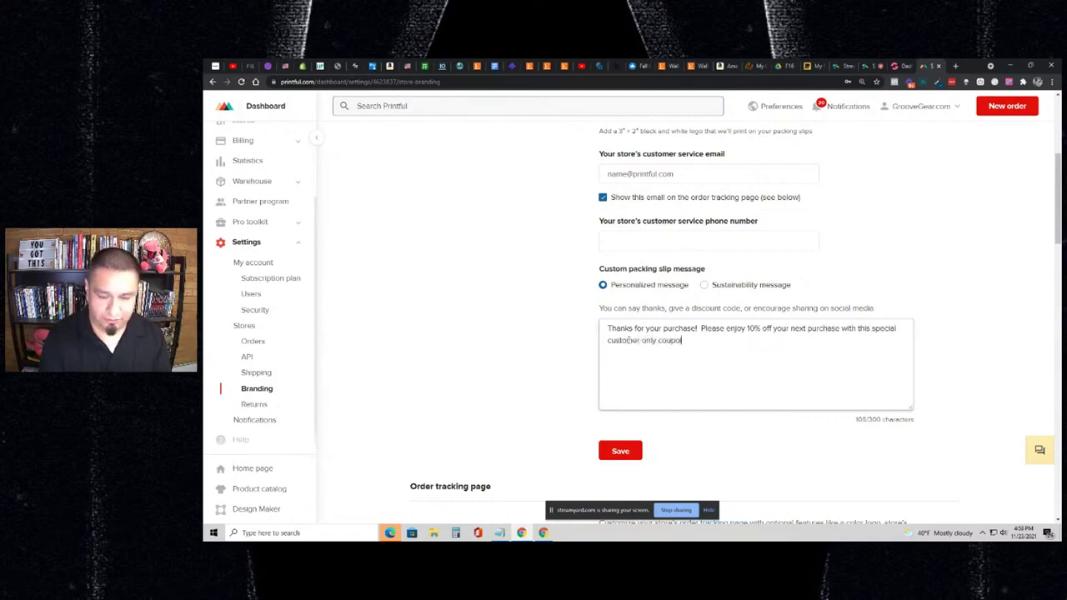
text(n code)
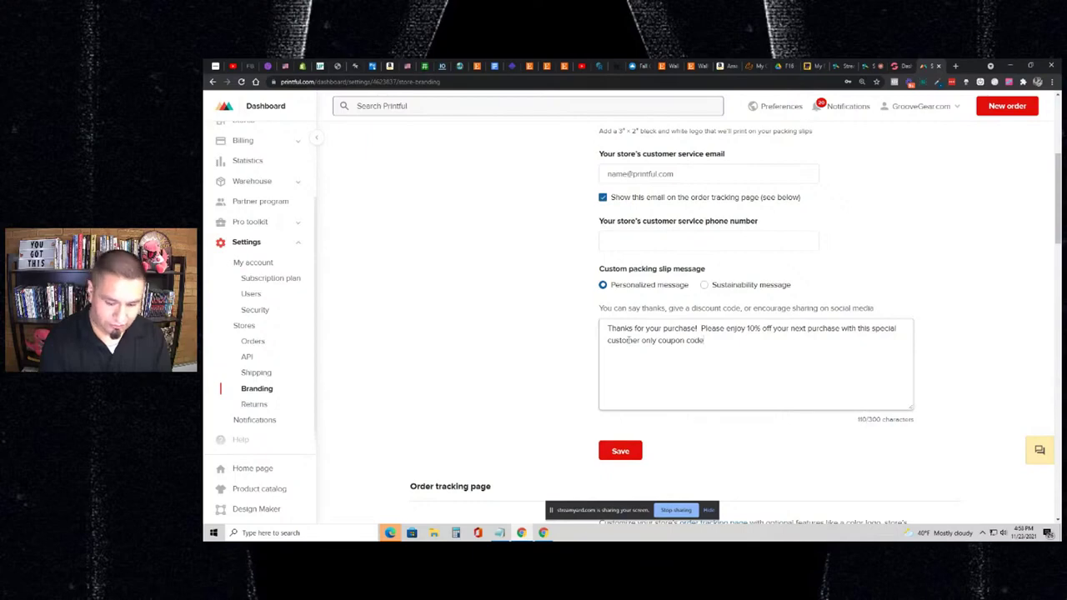
text(, 'TY)
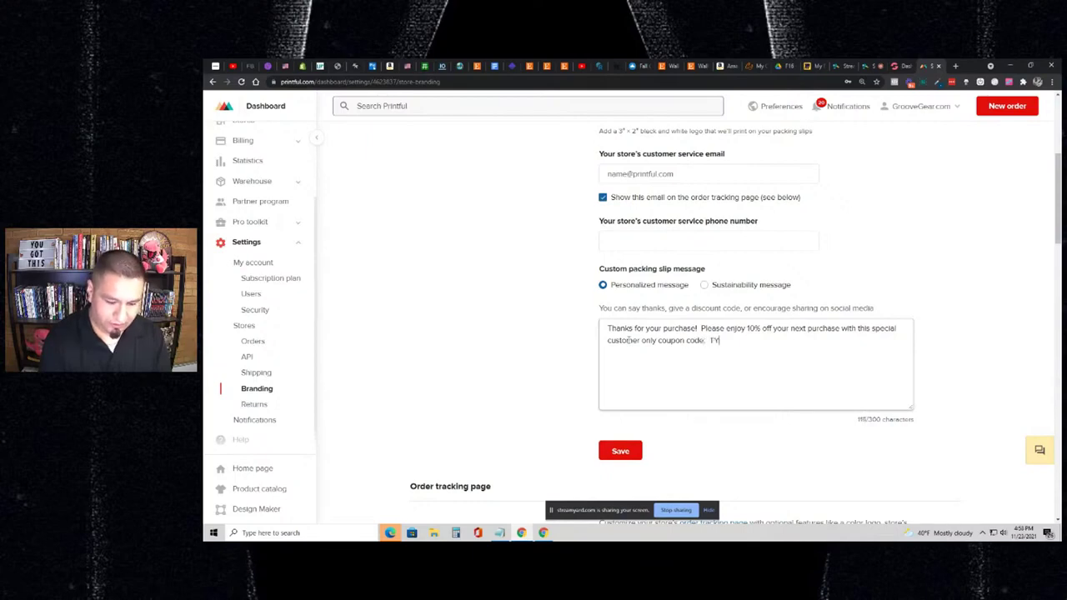
text(10)
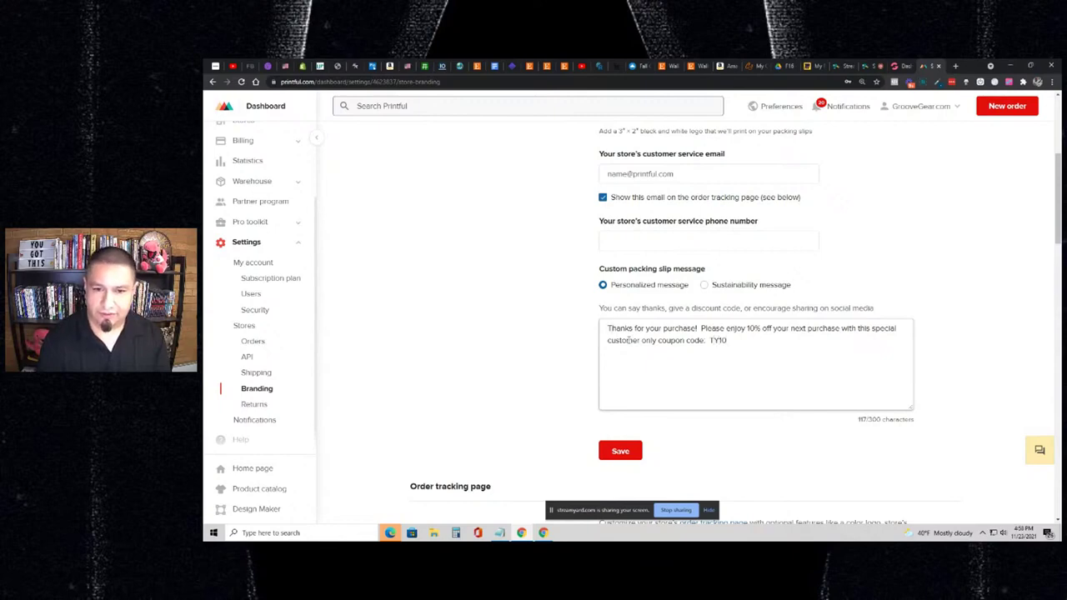
text( of)
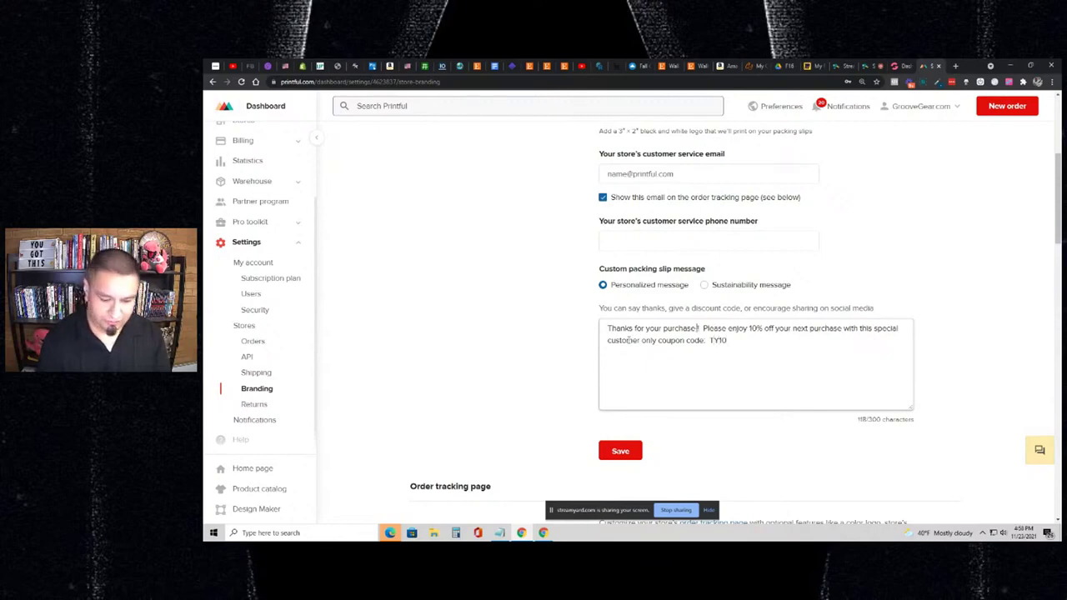
text( Groove)
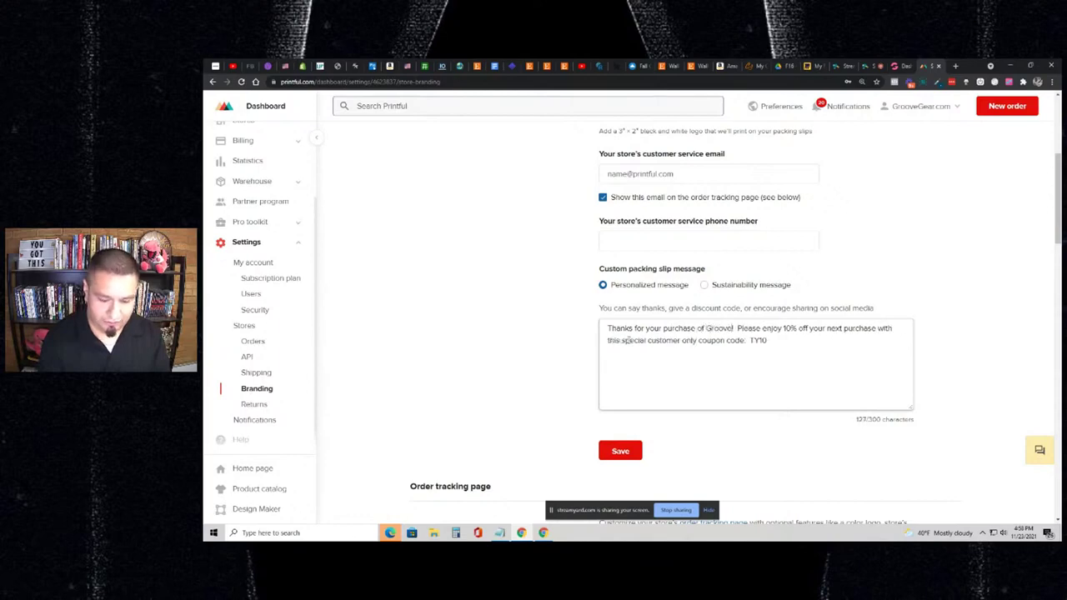
text(gea)
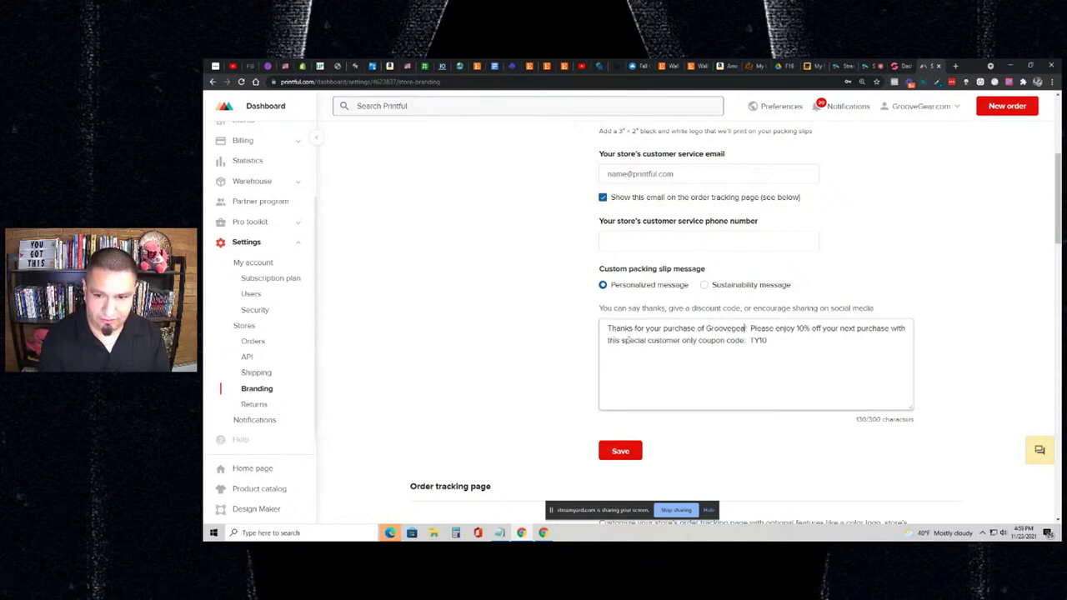
key(BackSpace)
key(BackSpace)
key(BackSpace)
text(.cm sw)
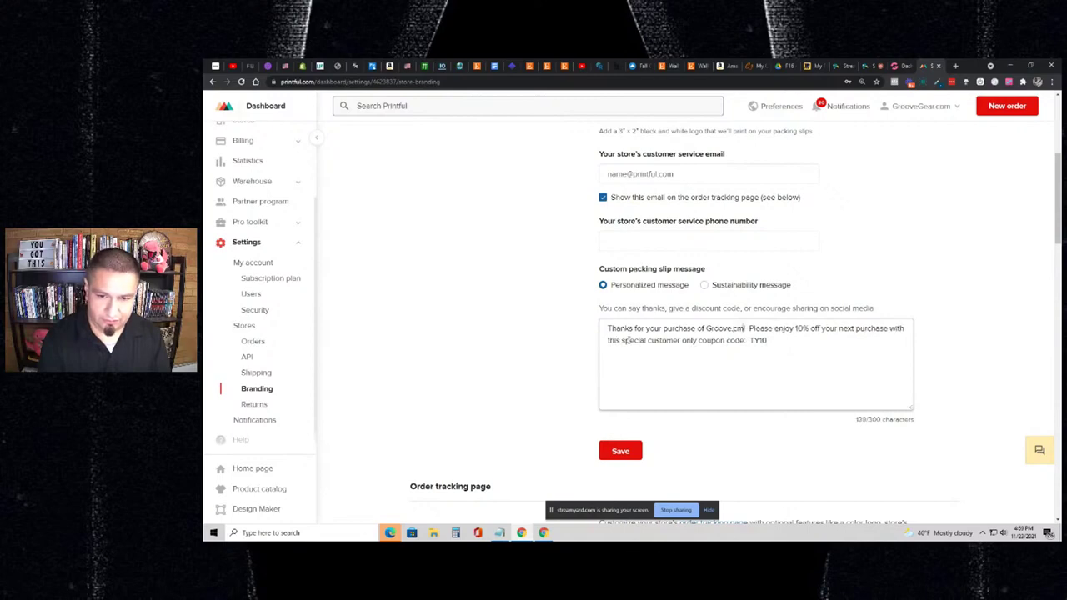
text(a)
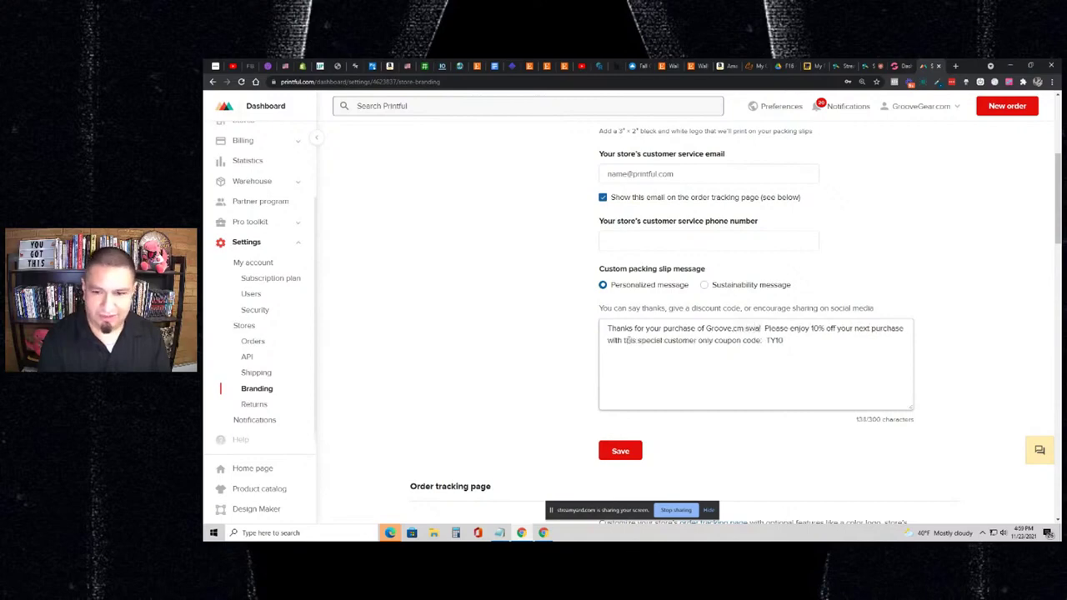
text(g)
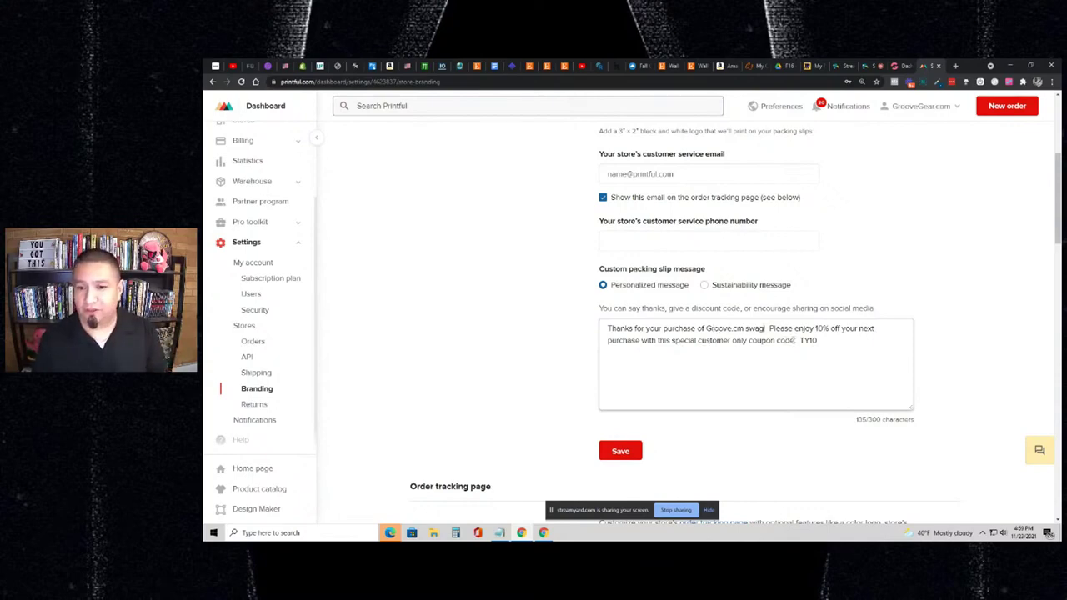
- Add a line inviting buyers to visit groovegear.com and redeem the code at checkout, then ':)'
key(Return)
key(Return)
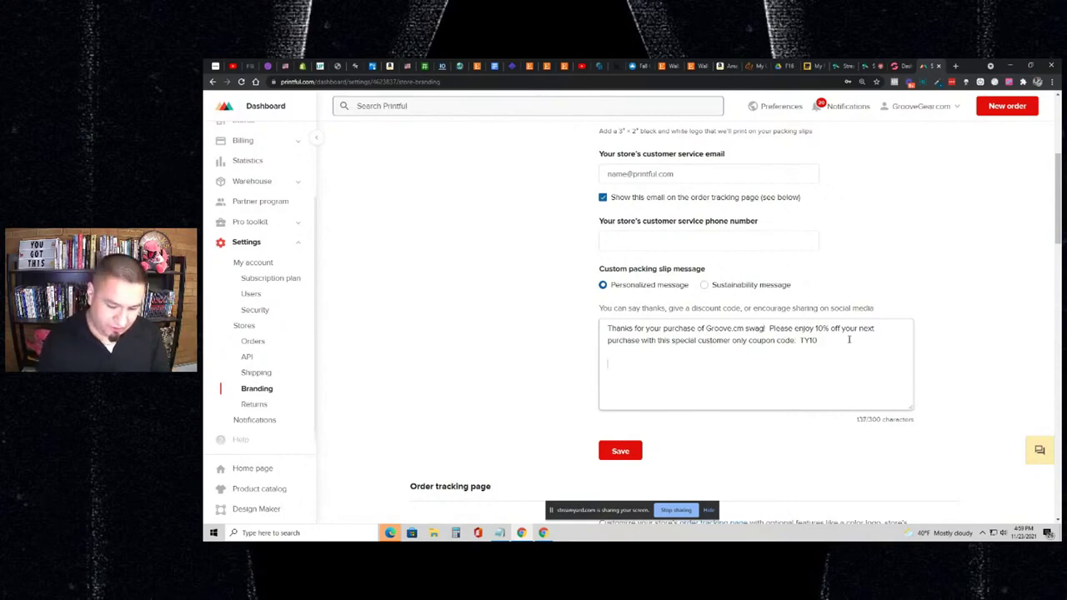
text(Simple vol)
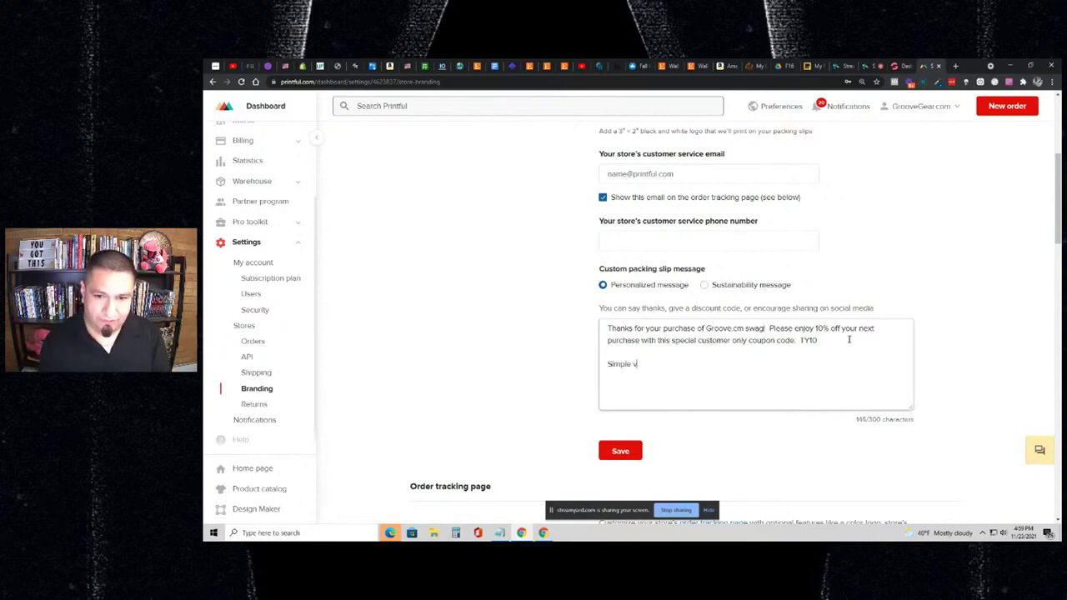
key(BackSpace)
key(BackSpace)
text(isit )
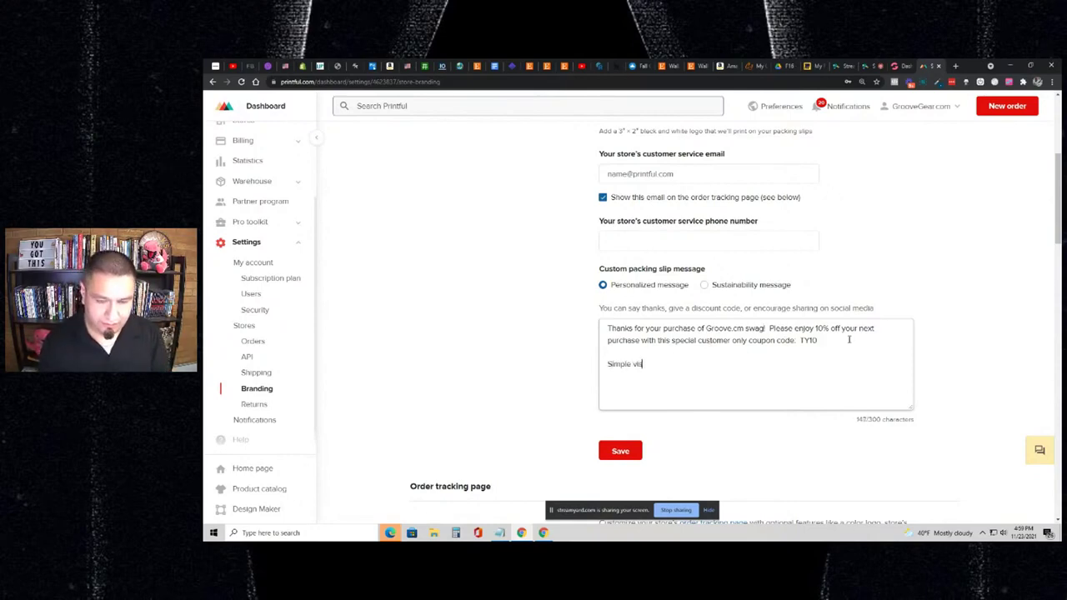
text(groo)
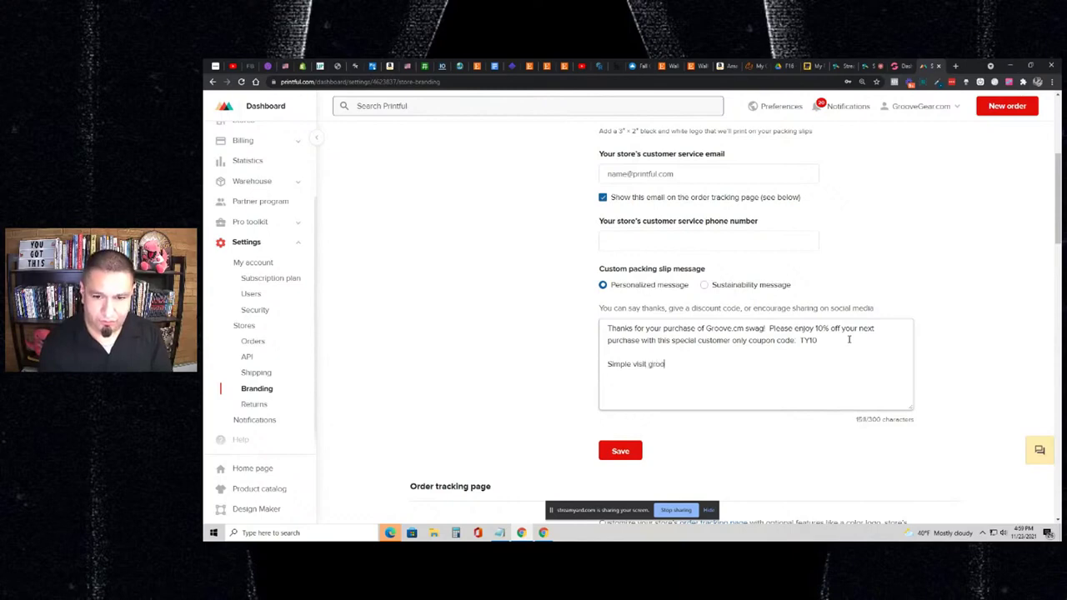
text(vegear)
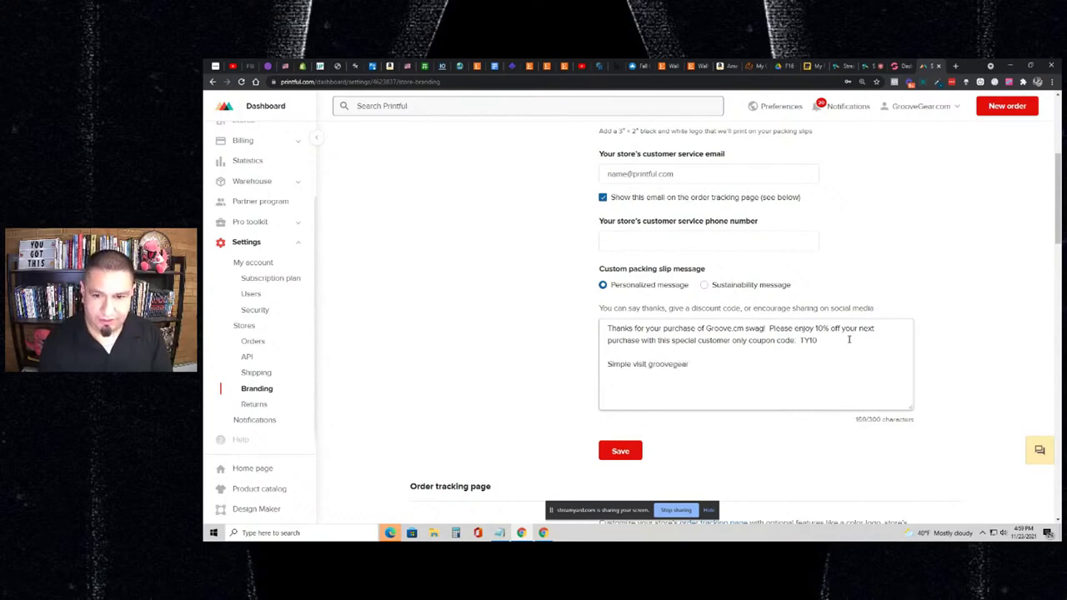
text(.com , )
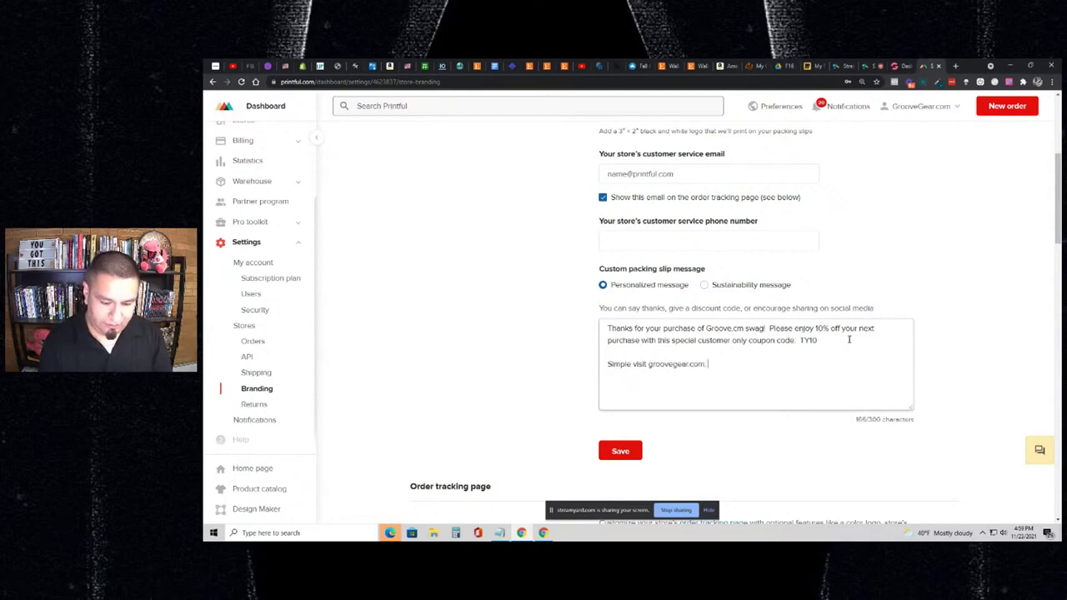
text(do your shopping)
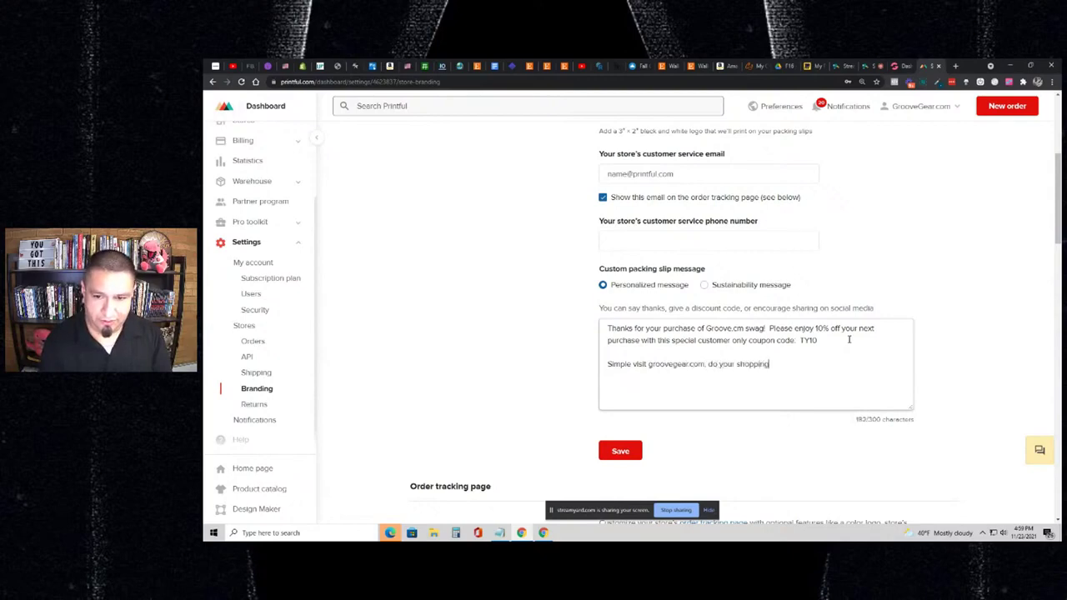
text( and redeem)
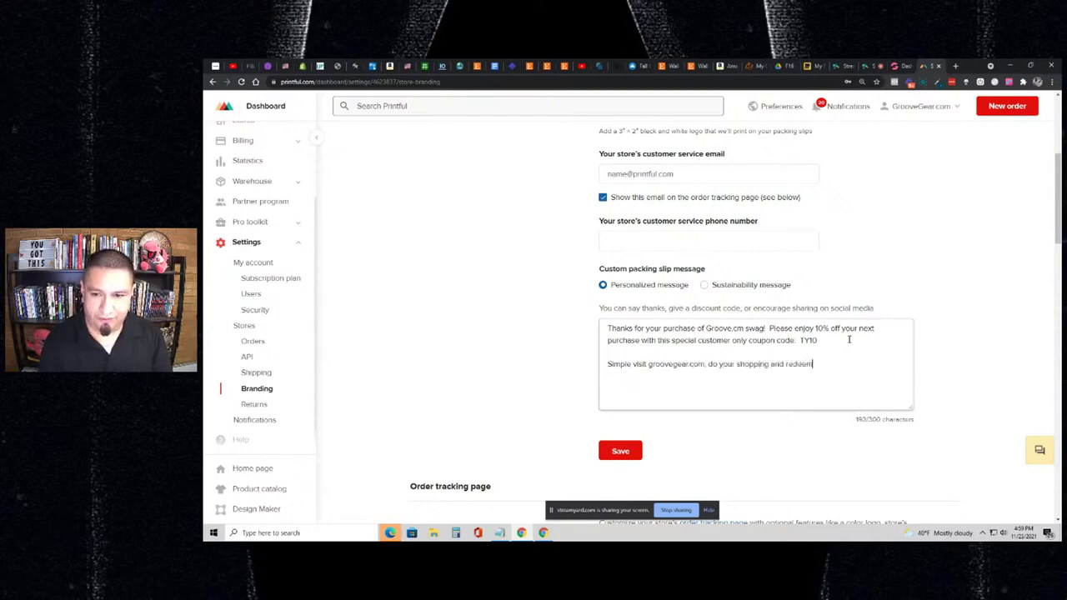
text( the code a)
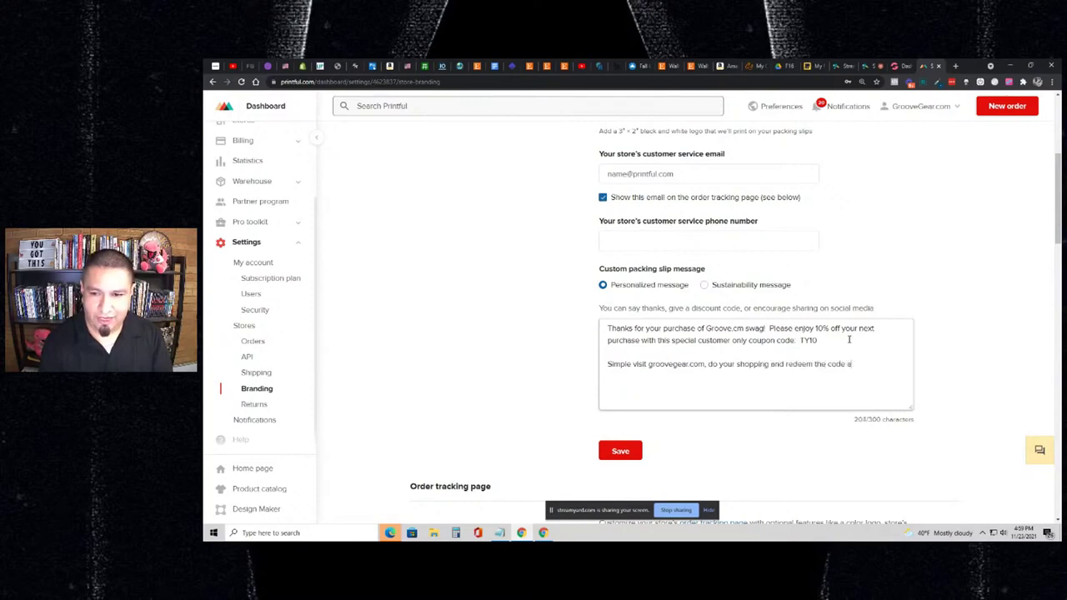
text(t checkout!)
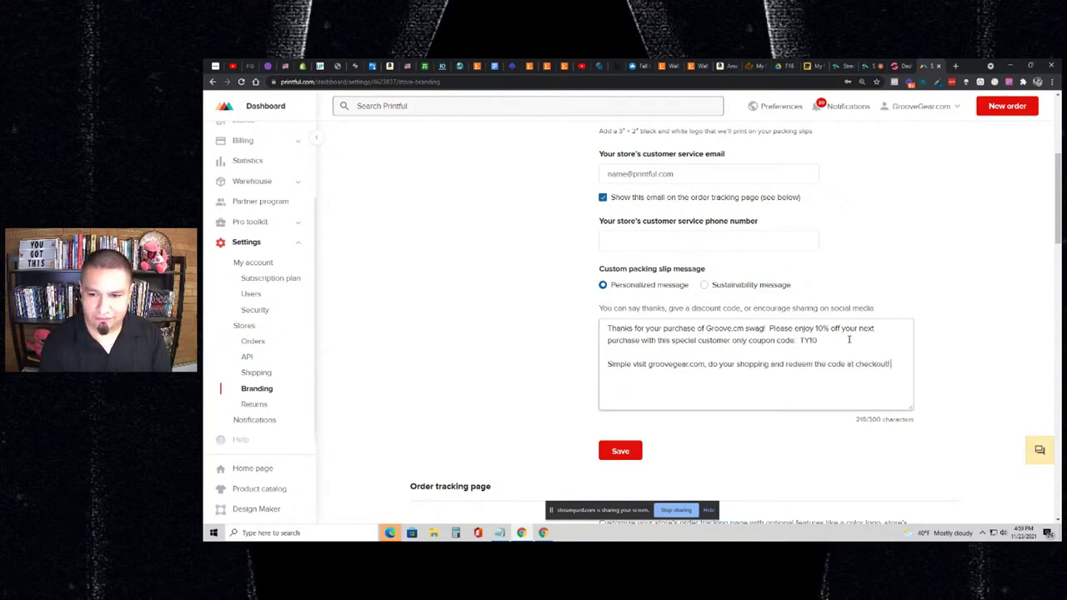
key(Return)
key(Return)
text(:))
key(Return)
key(Return)
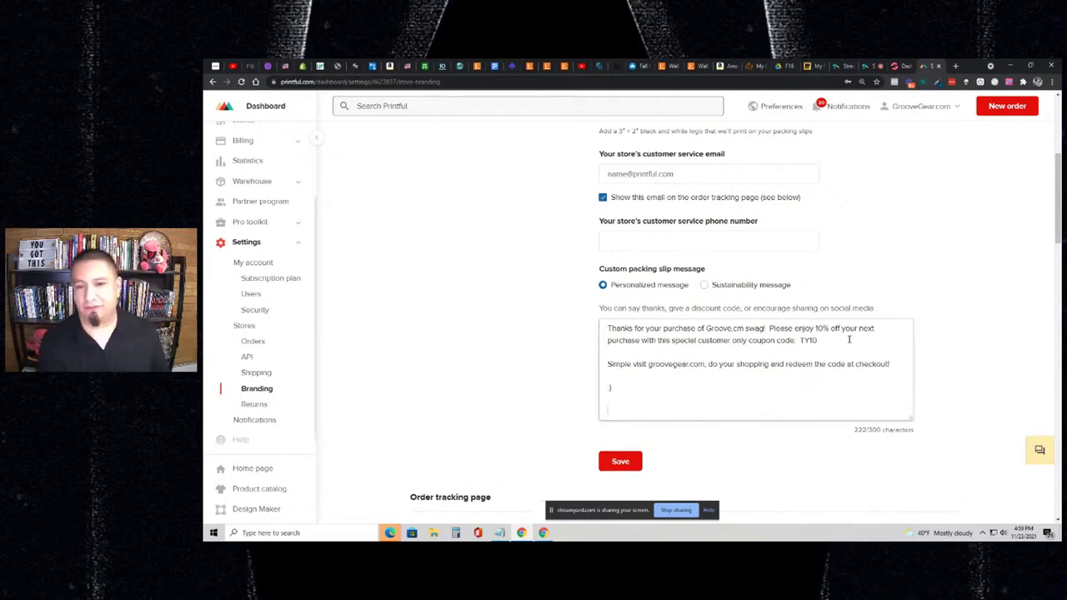
scroll(806, 340, up, 1)
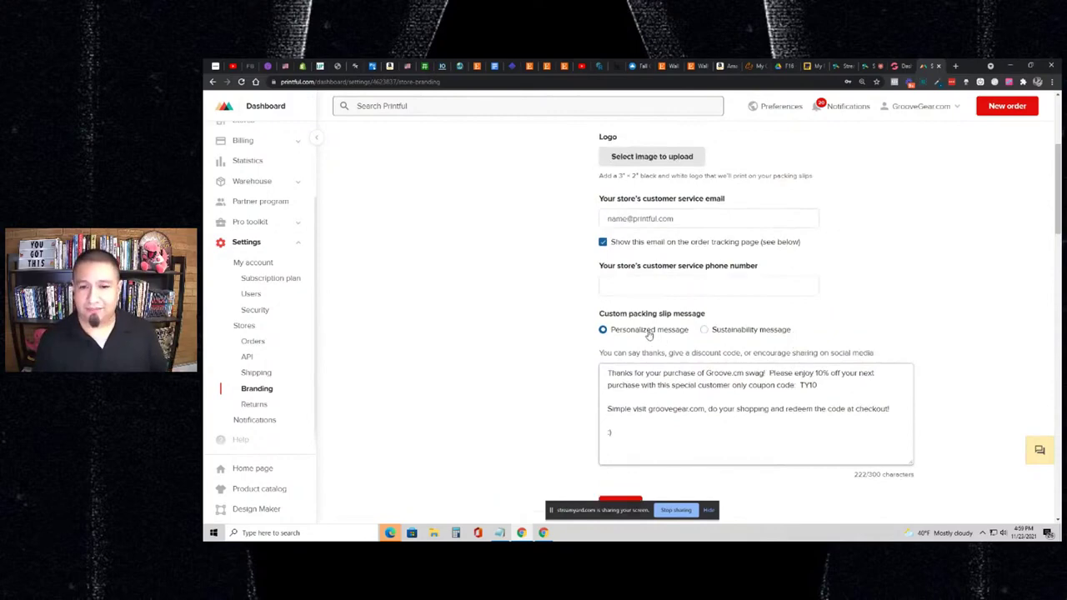
scroll(654, 337, down, 1)
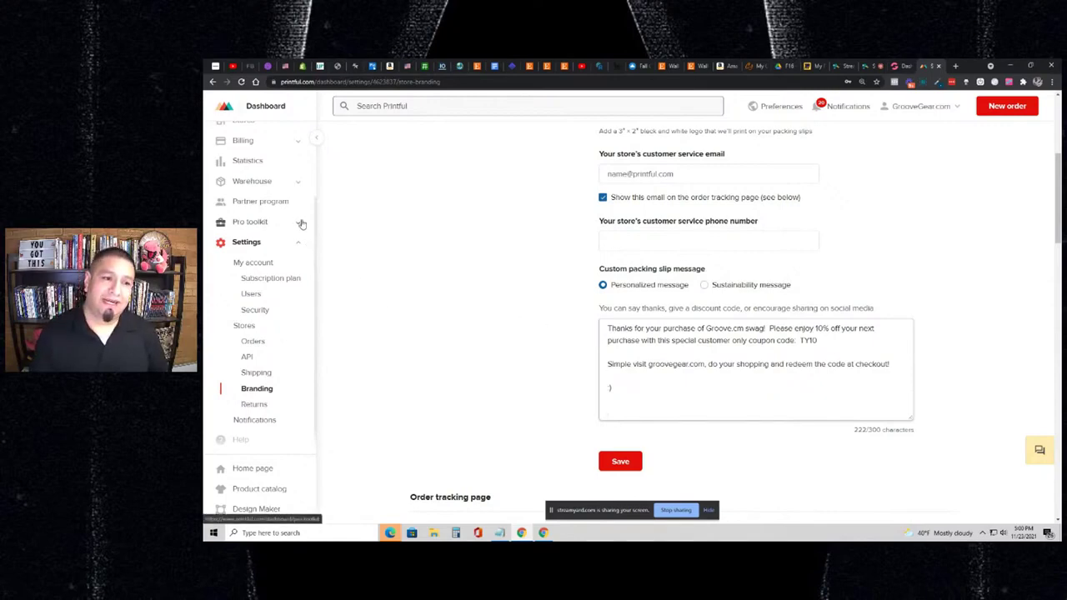
scroll(302, 224, up, 2)
scroll(302, 223, up, 1)
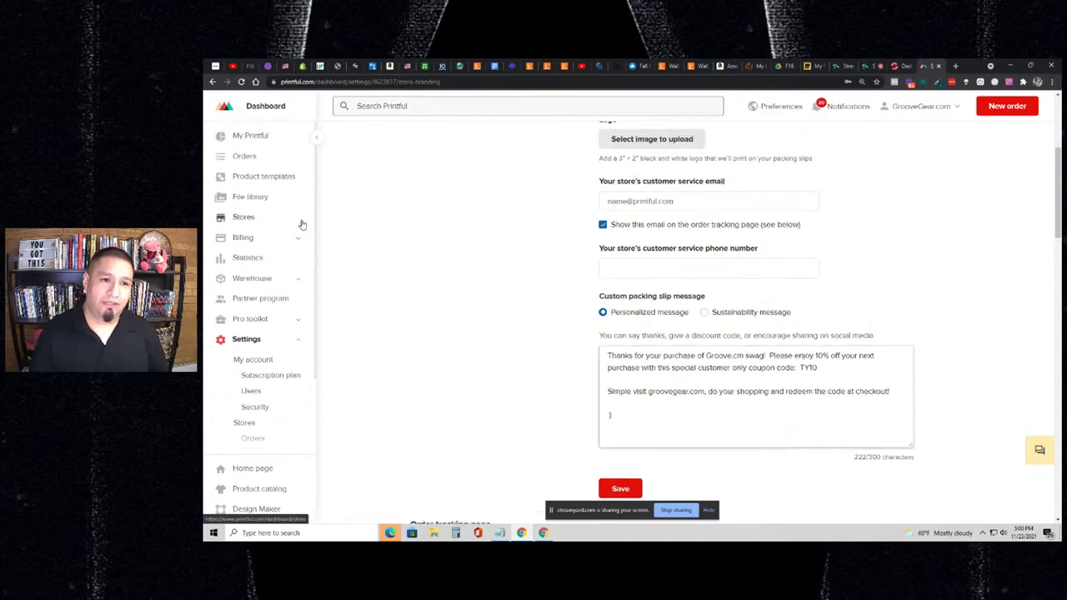
- Start creating a new product template and search the catalog for 'shoes'
click(265, 177)
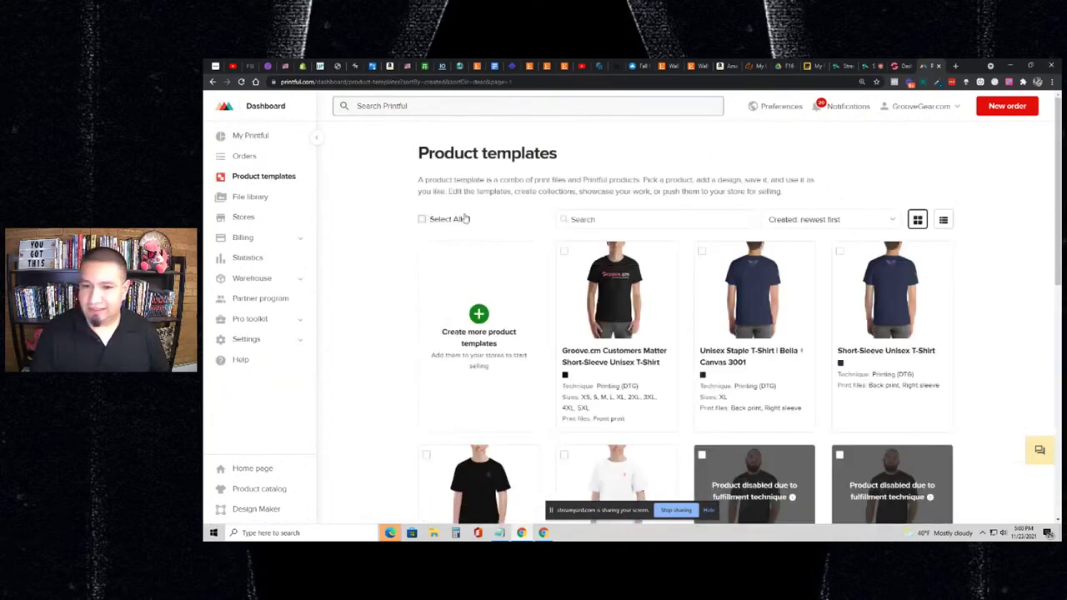
click(483, 320)
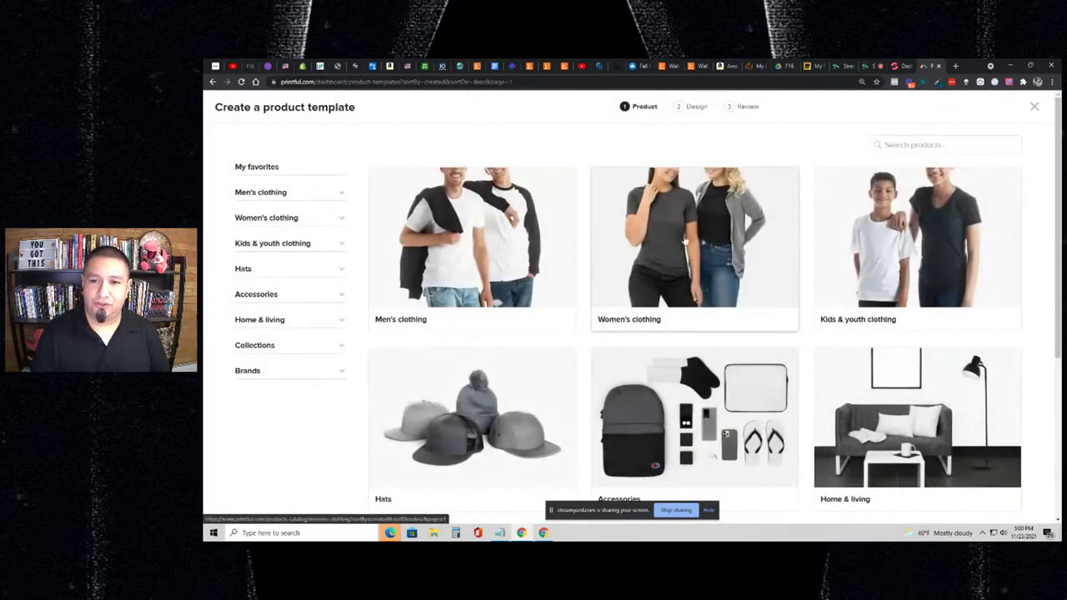
click(943, 147)
text(shoe)
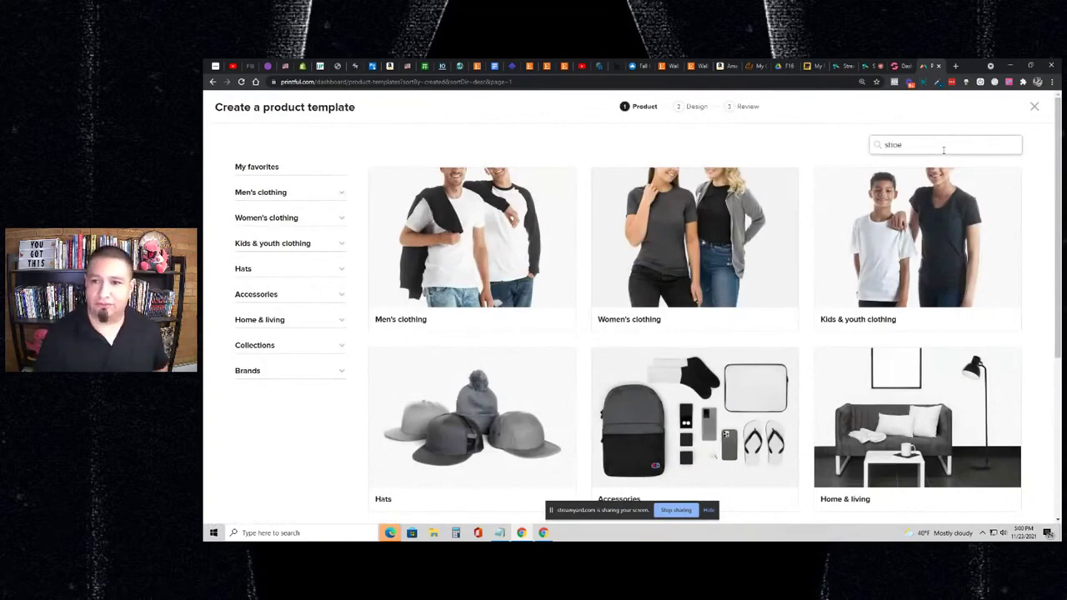
text(s)
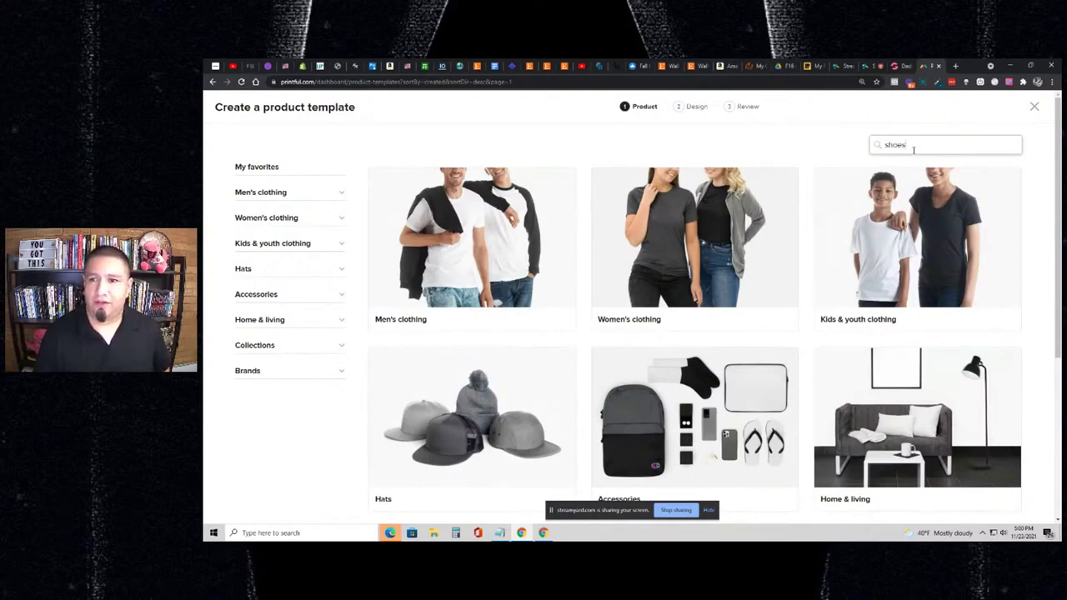
- List Accessories > Footwear > Shoes, showing the $45 High Top Canvas Shoes
click(291, 320)
scroll(287, 321, down, 2)
scroll(288, 321, down, 3)
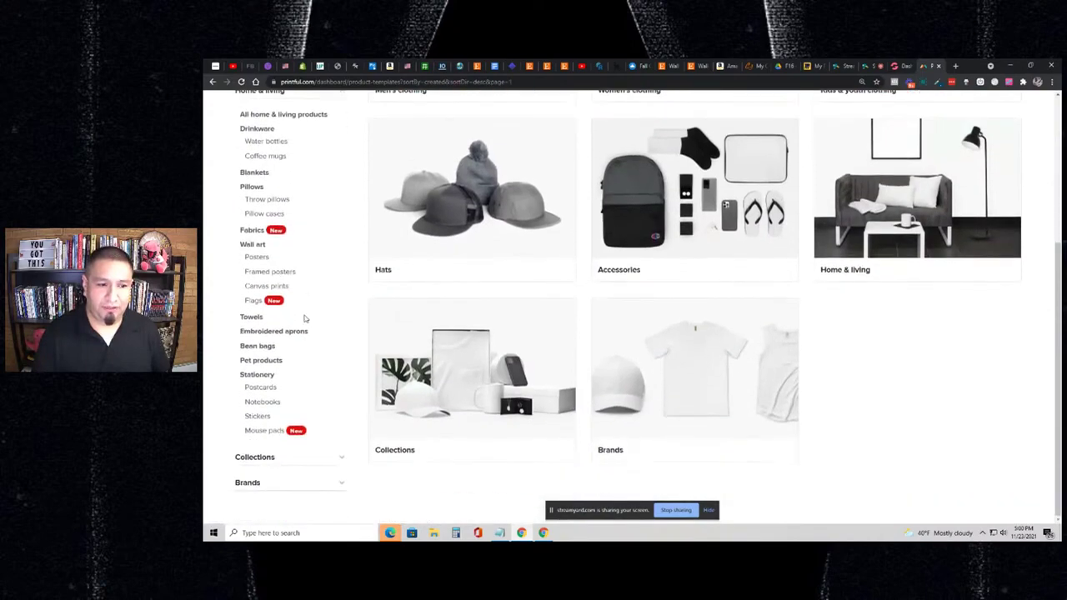
scroll(290, 321, up, 2)
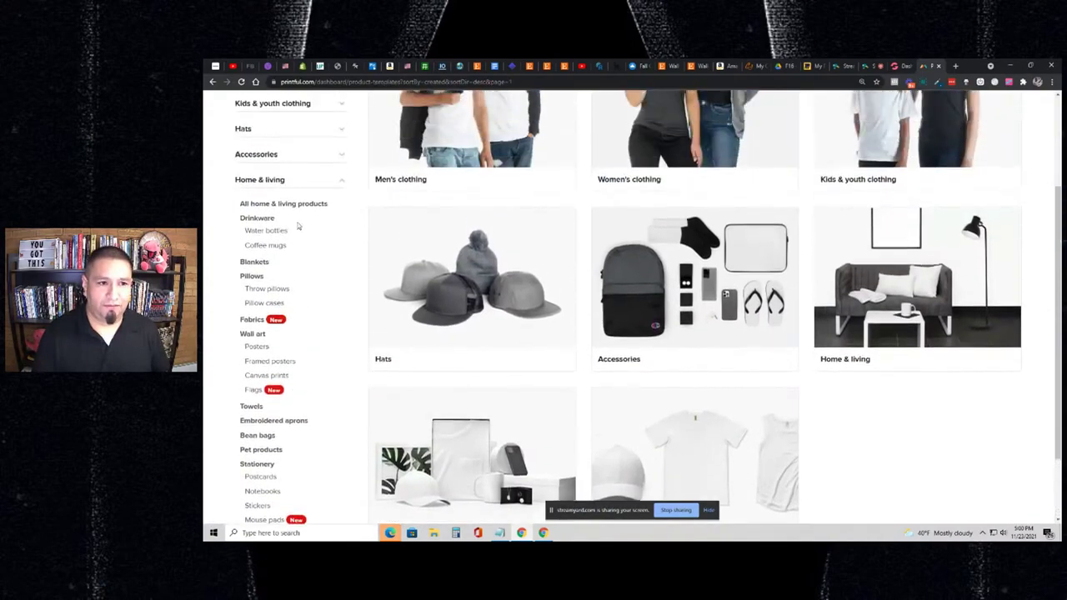
click(300, 159)
scroll(292, 317, down, 1)
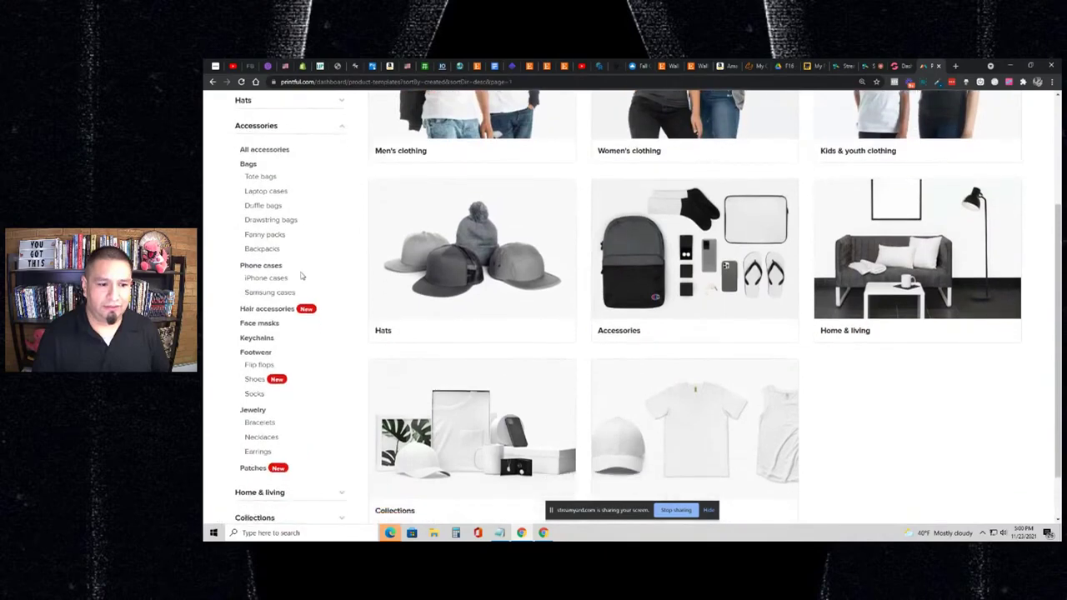
click(273, 370)
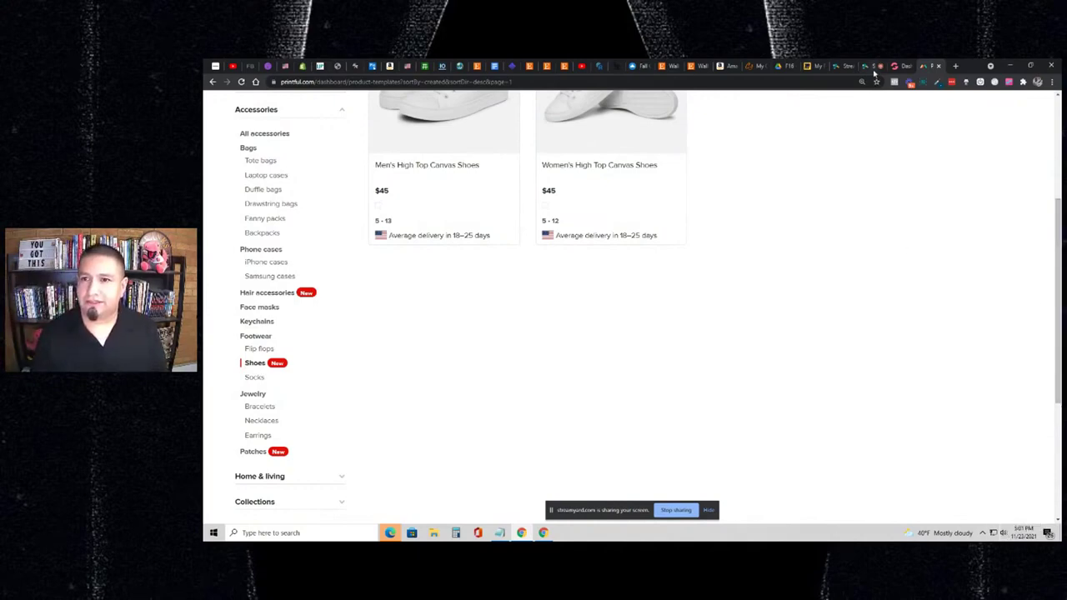
click(873, 68)
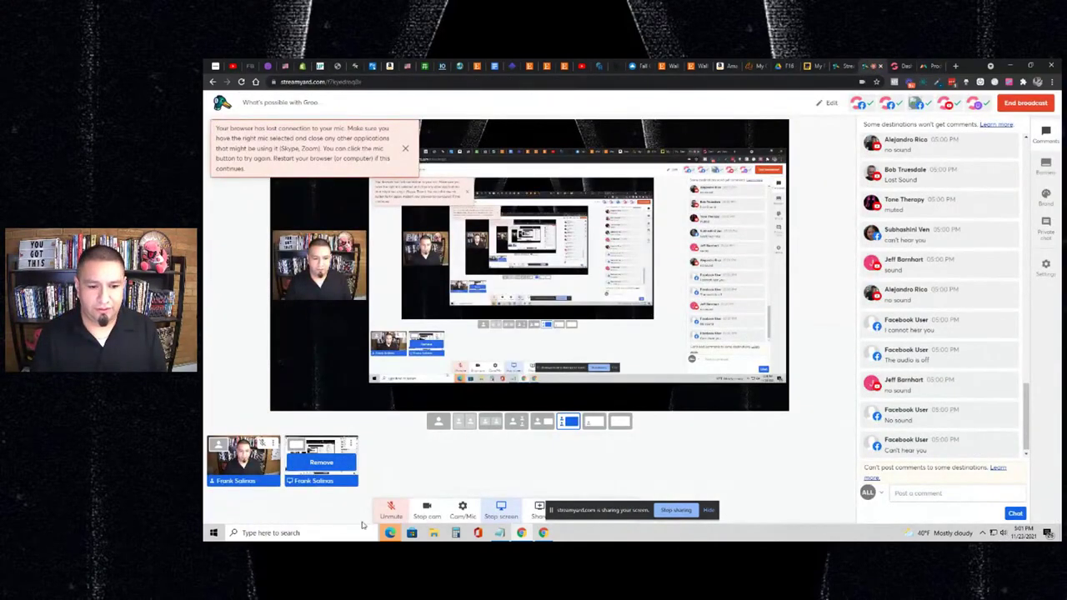
- Unmute the StreamYard microphone and go back to Printful's Shoes listing
click(389, 508)
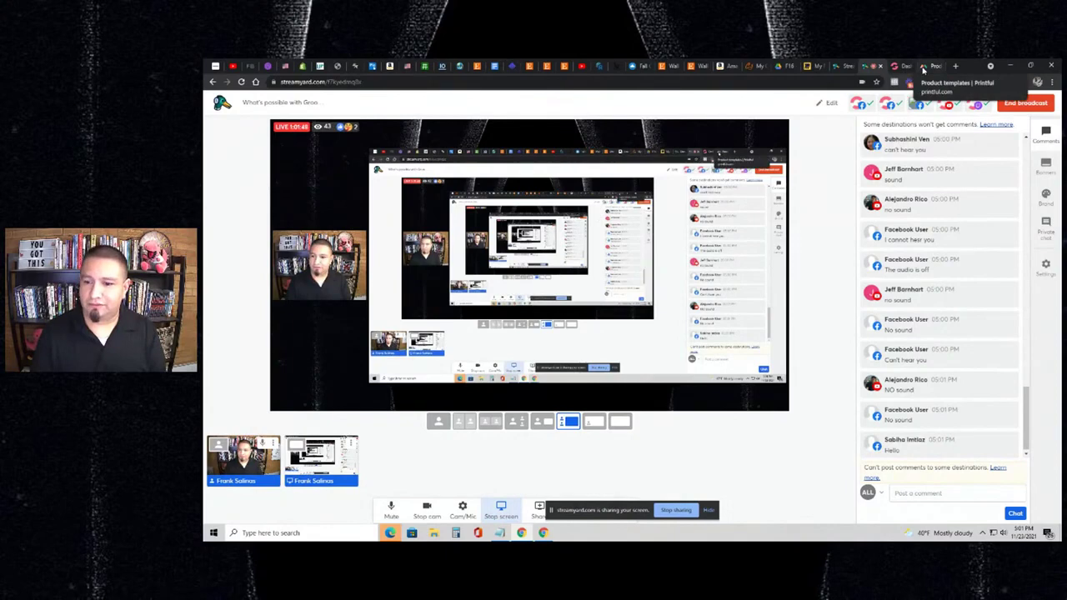
click(923, 67)
scroll(731, 275, up, 2)
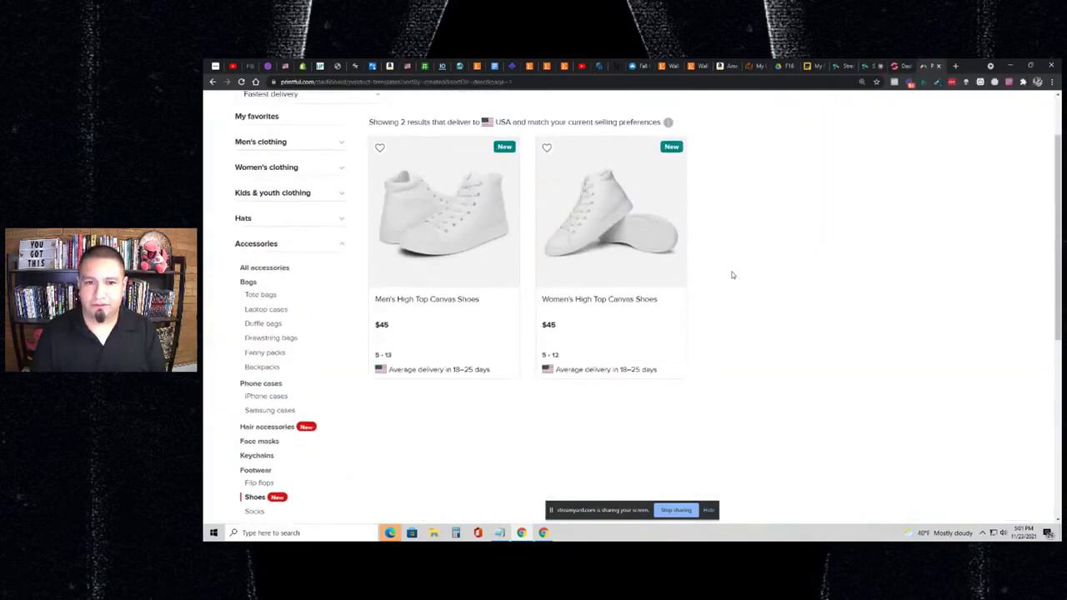
- Open a Men's High Top Canvas Shoes template, then go back and leave it unsaved
click(471, 231)
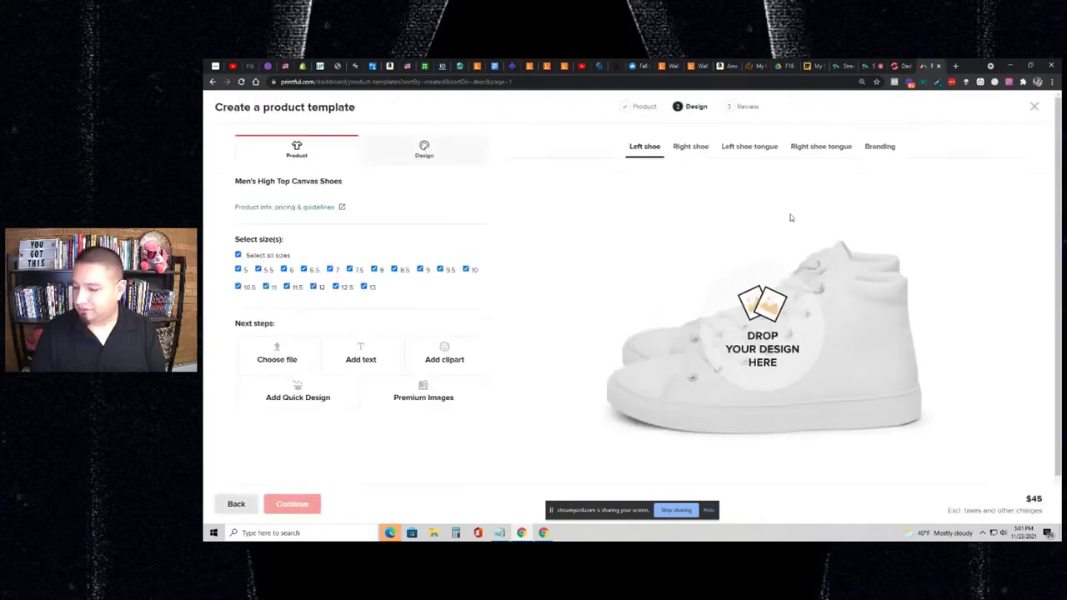
click(892, 66)
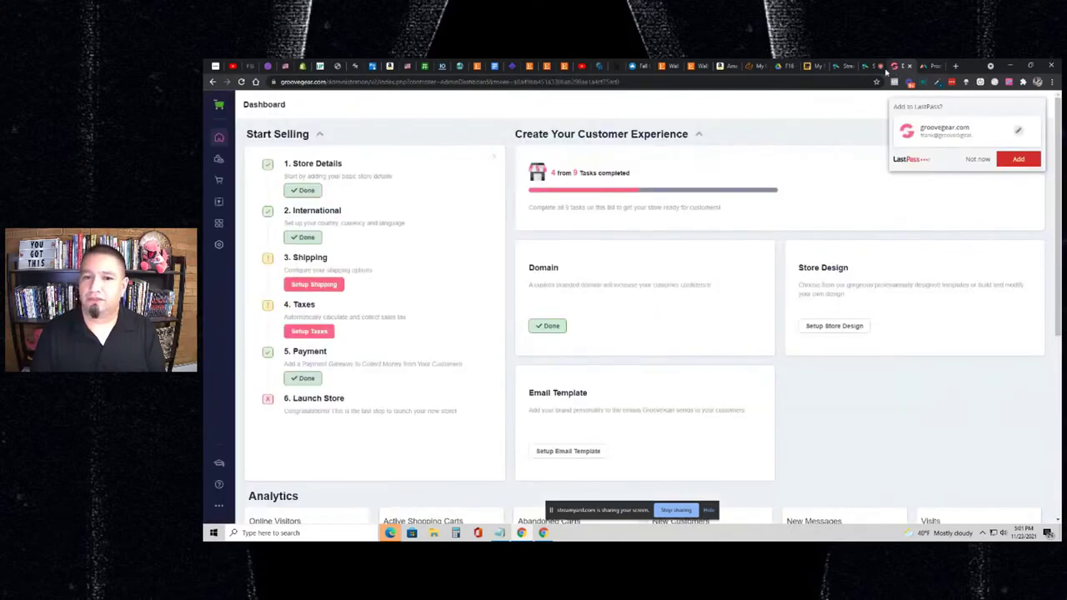
click(927, 65)
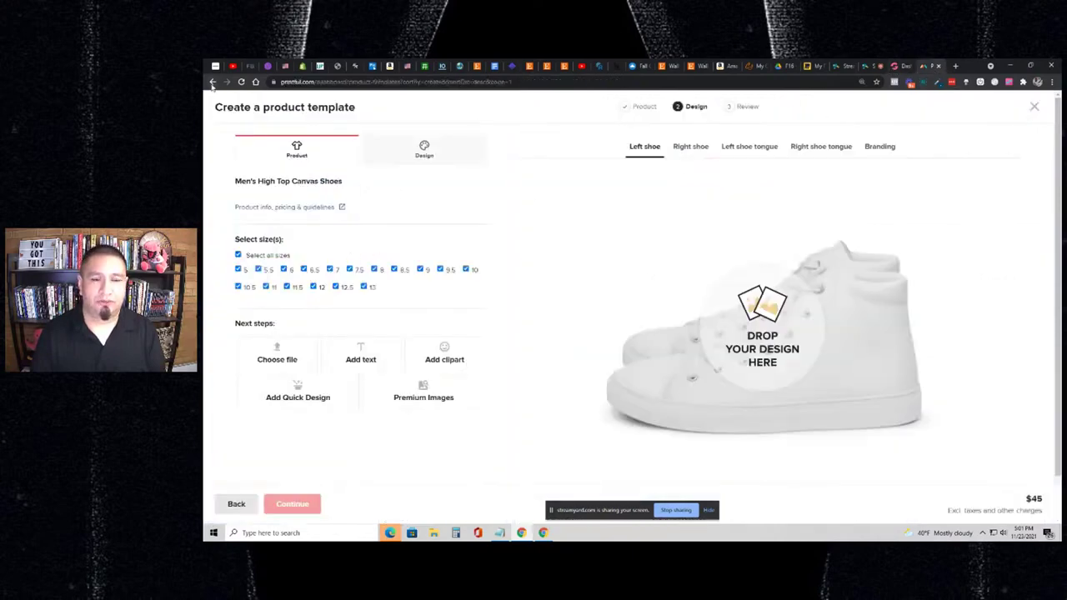
click(212, 82)
click(675, 132)
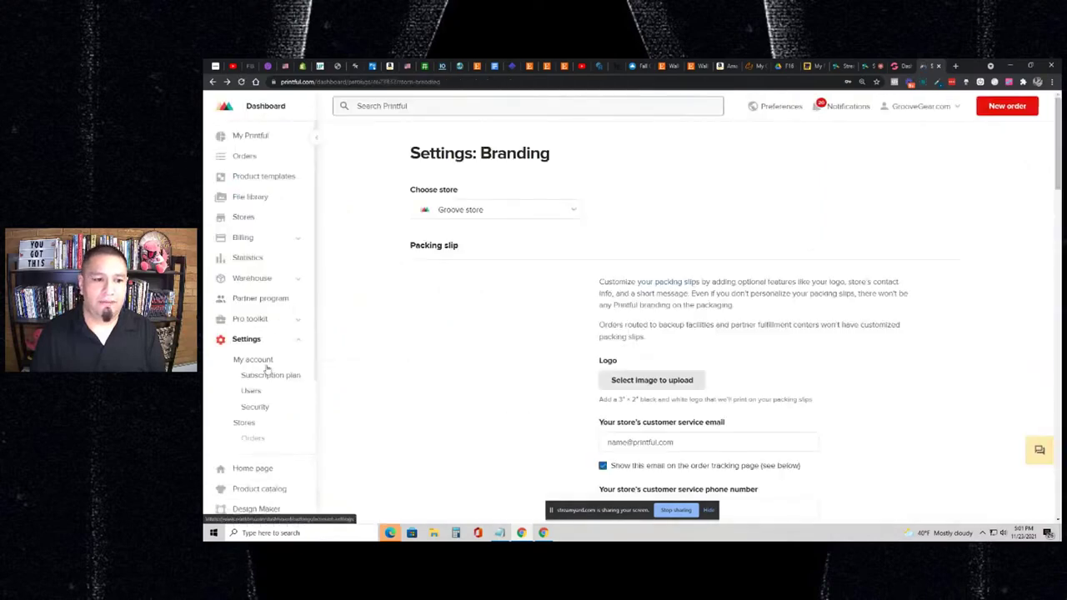
- Move from the Branding page to the Product templates list with the existing T-shirt templates
scroll(265, 394, down, 2)
scroll(265, 394, down, 1)
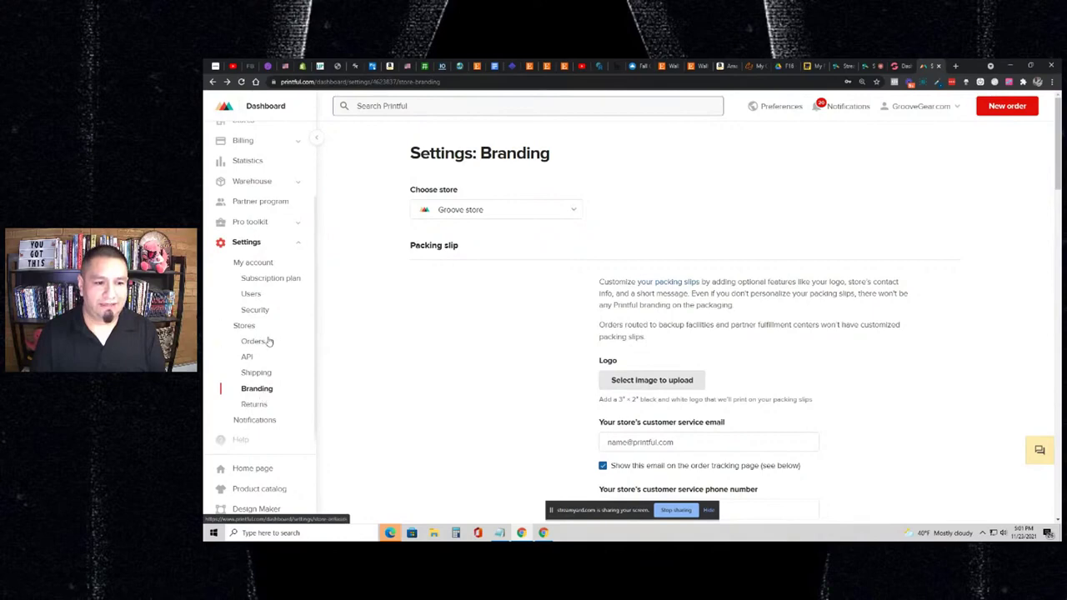
scroll(581, 350, down, 4)
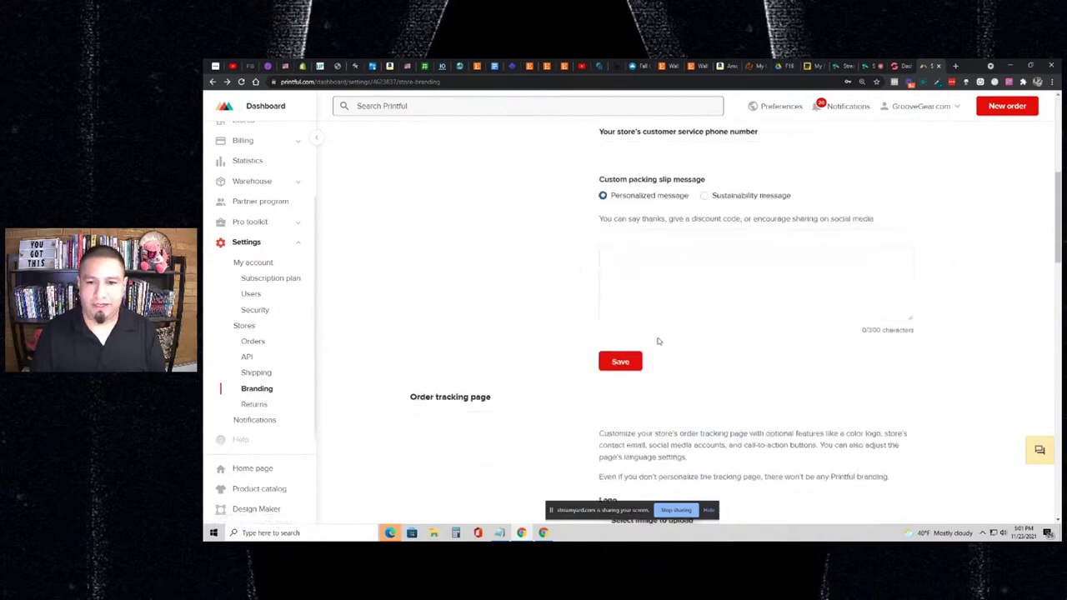
click(704, 264)
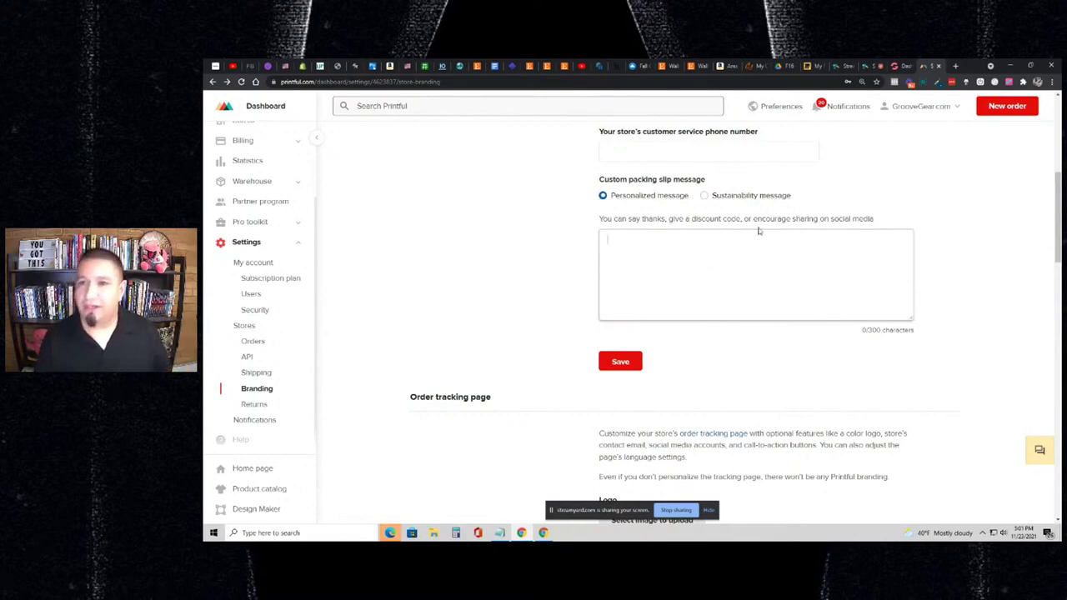
scroll(254, 178, up, 2)
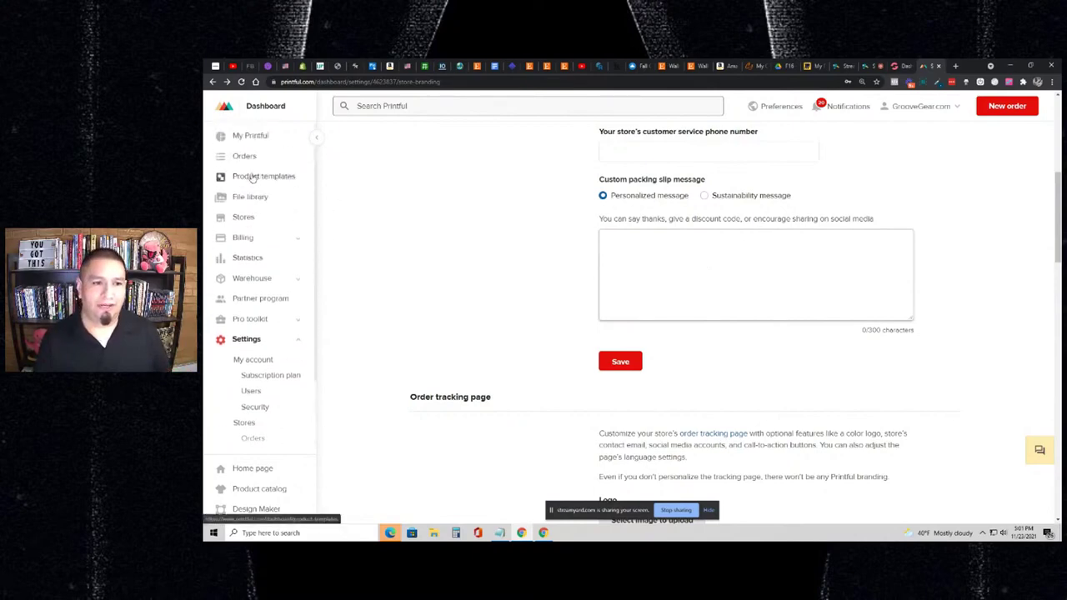
scroll(250, 171, up, 1)
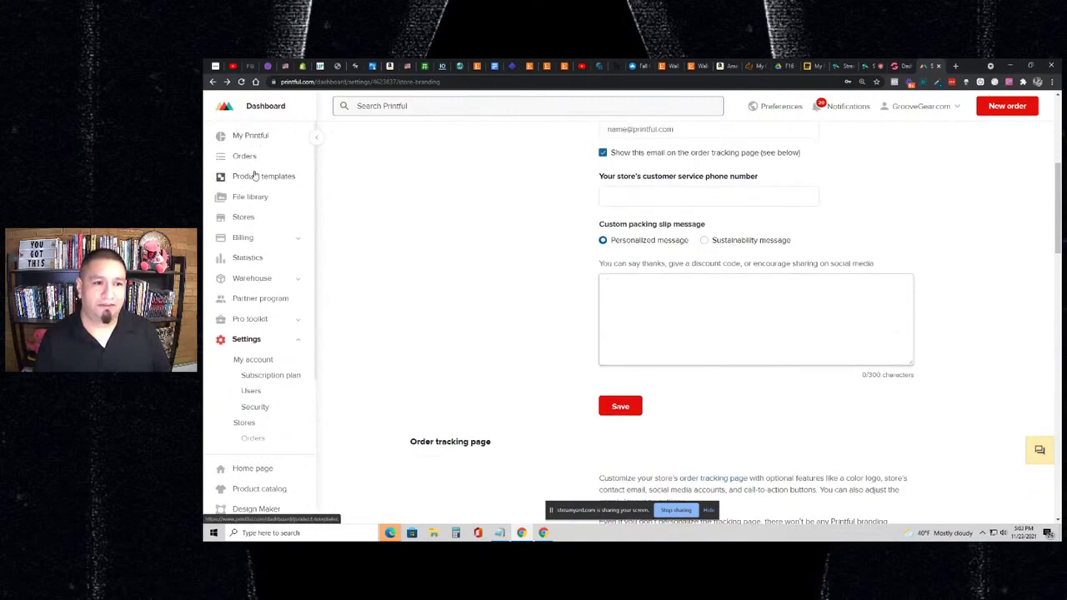
click(256, 176)
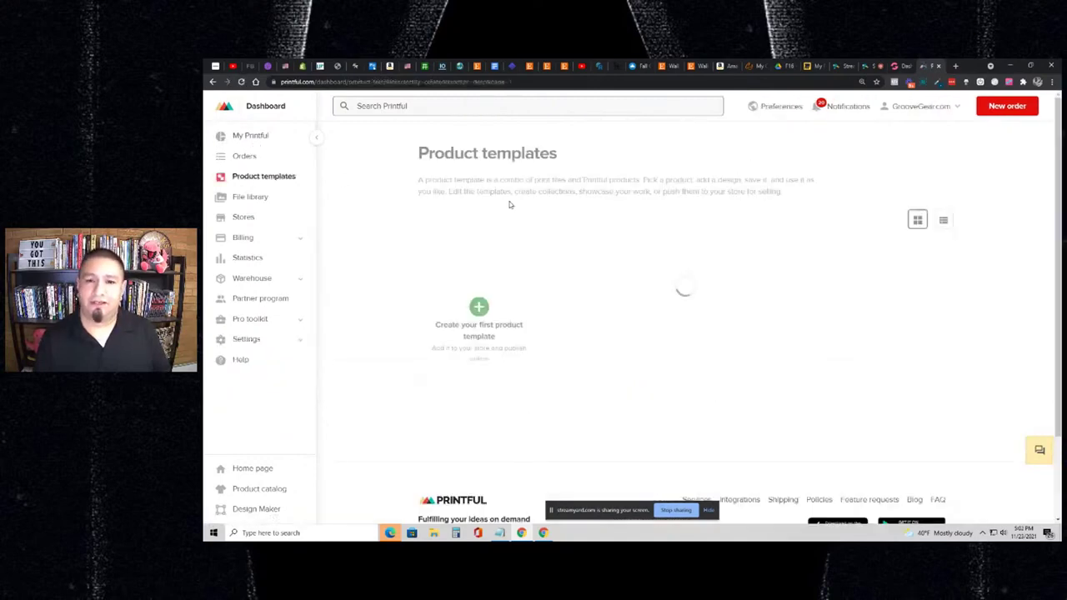
- Create a new template under Accessories > Footwear > Shoes for Women's High Top Canvas Shoes, sizes 5–12
click(489, 317)
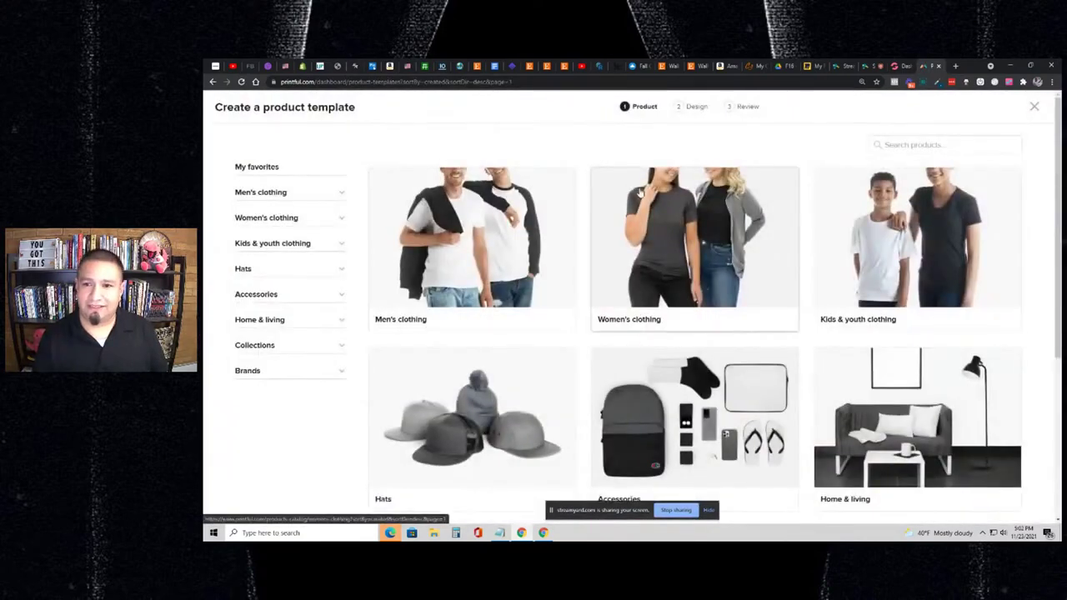
click(282, 297)
scroll(275, 333, down, 4)
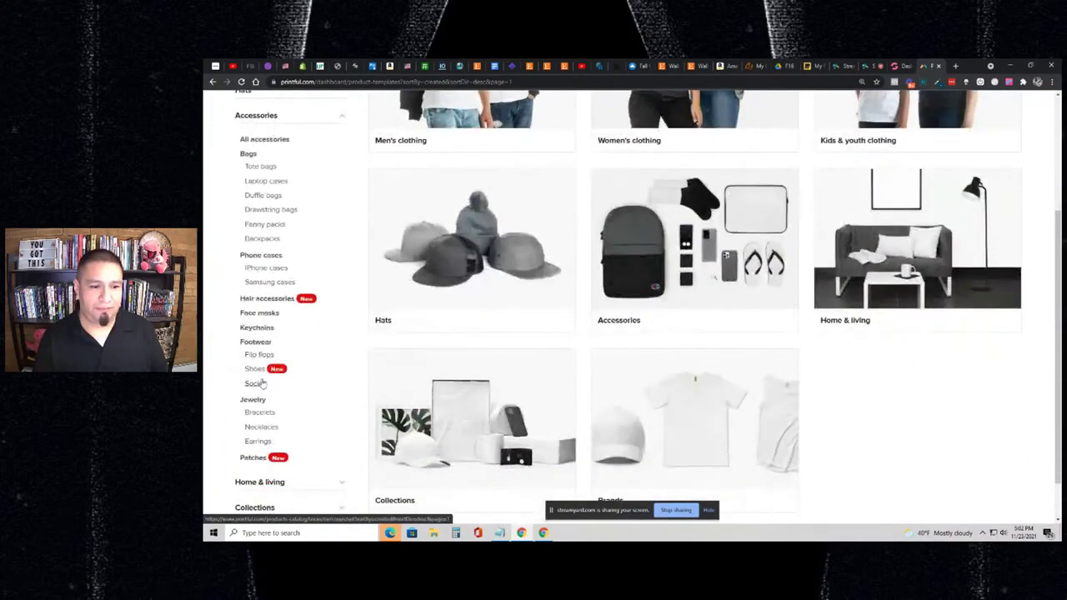
click(254, 369)
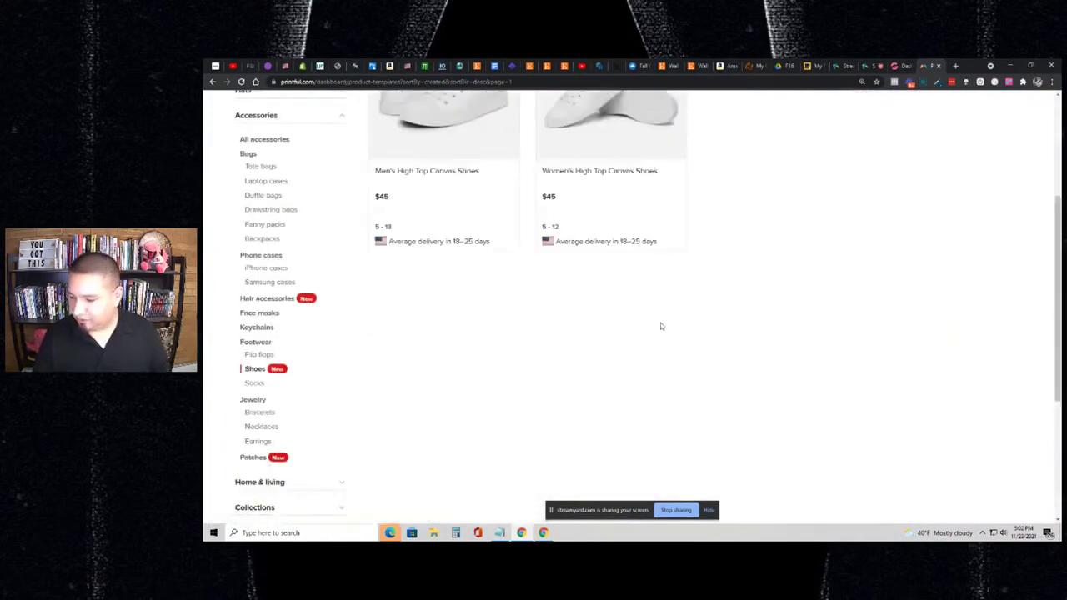
scroll(705, 312, up, 3)
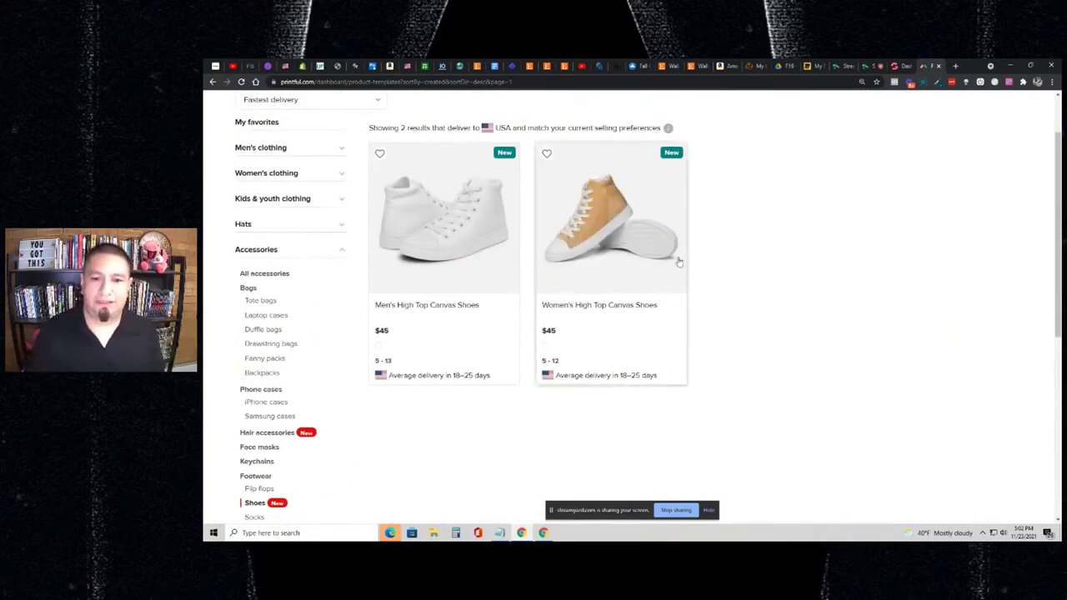
click(629, 228)
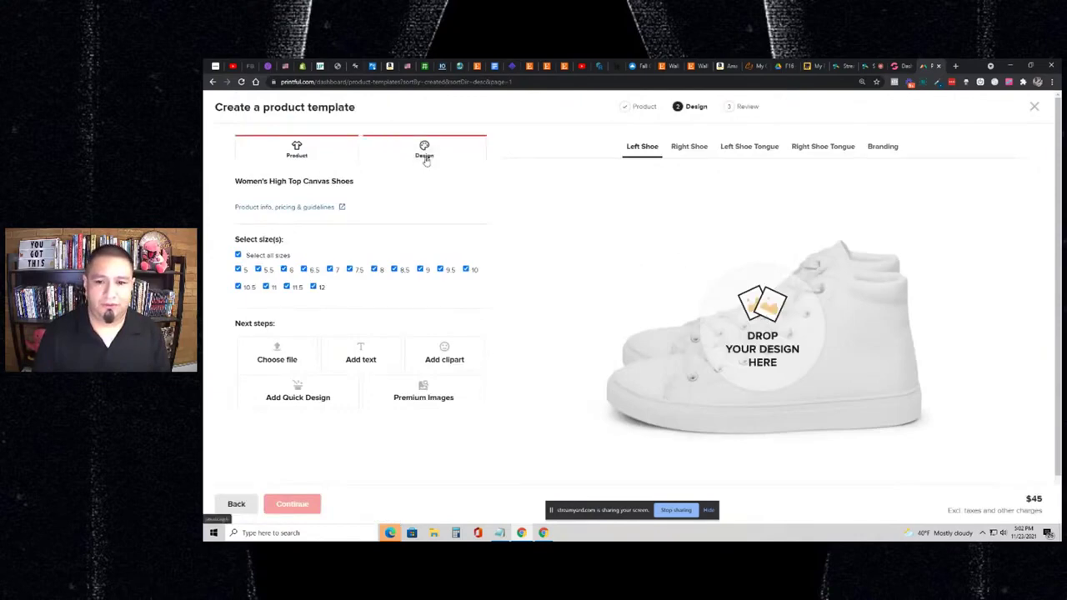
- Open Premium Images, dismiss the tour, and browse the Vector graphics artwork
click(425, 393)
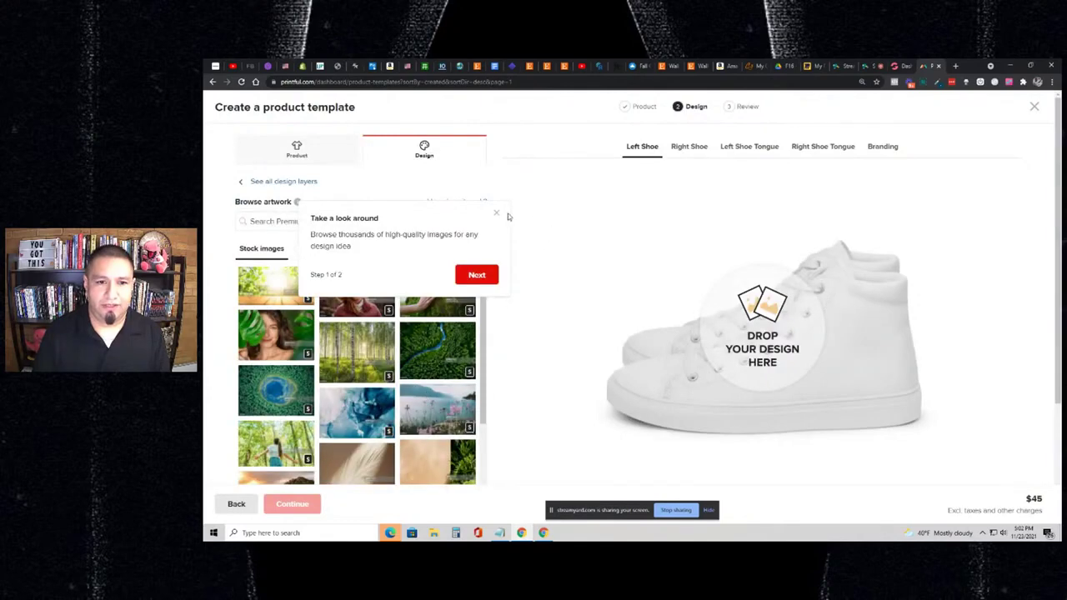
click(496, 214)
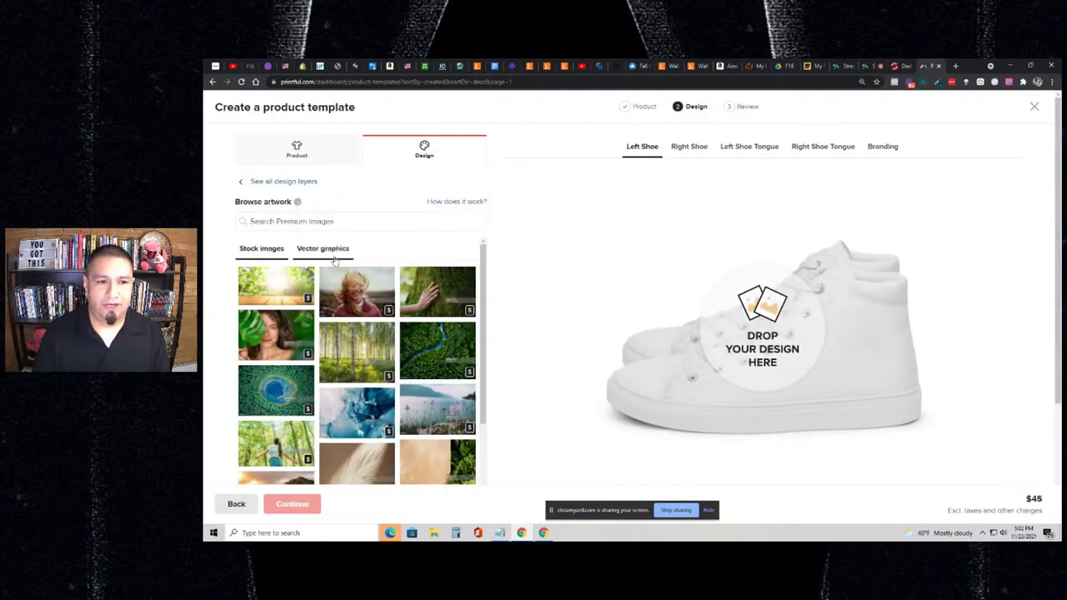
click(330, 250)
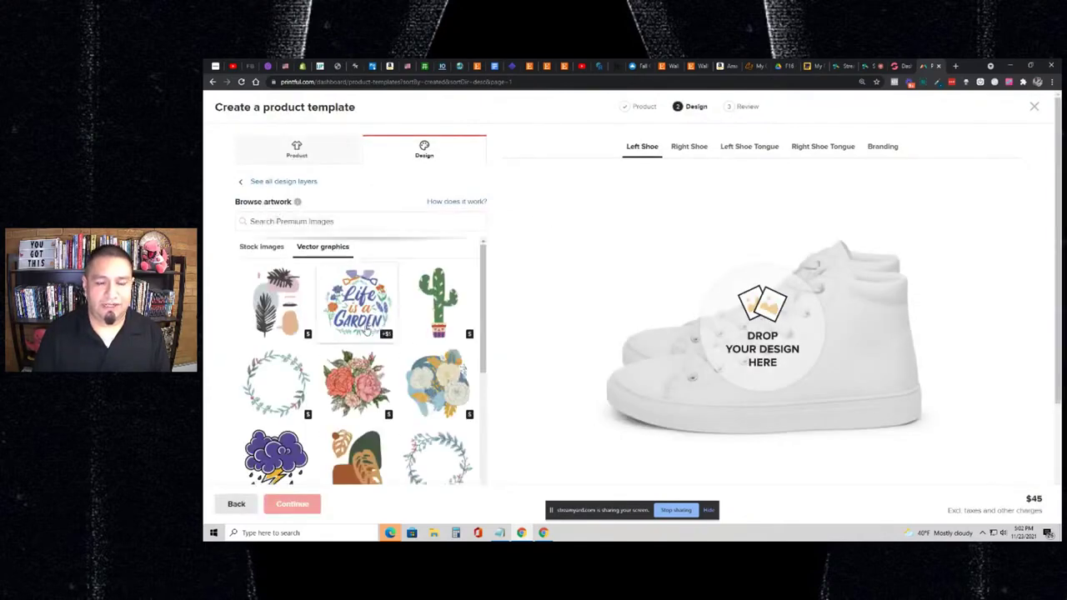
scroll(365, 330, down, 3)
scroll(364, 330, down, 1)
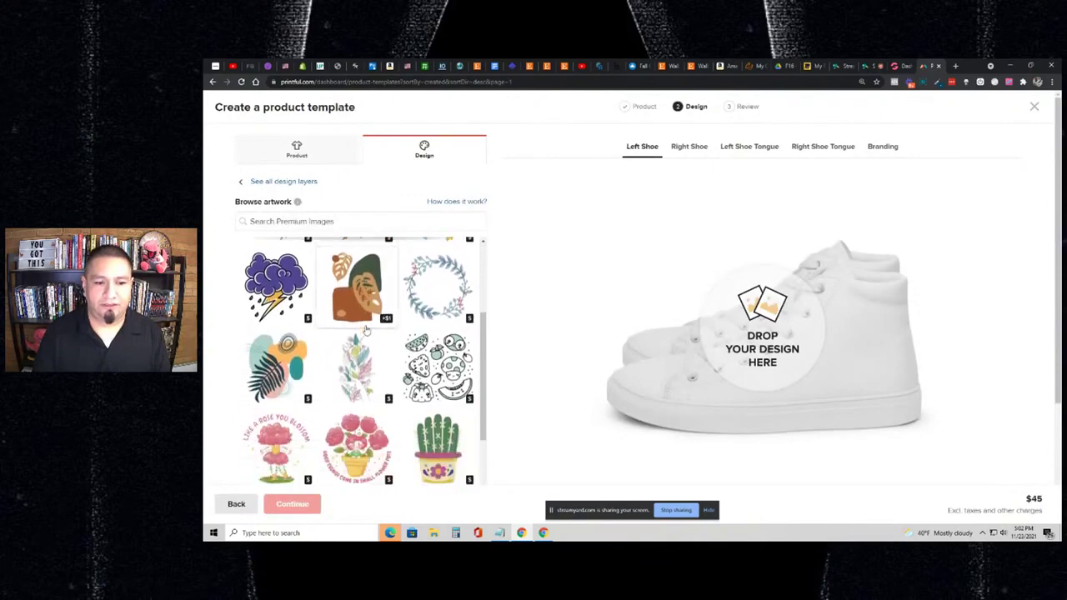
scroll(365, 330, up, 3)
scroll(367, 331, down, 6)
scroll(366, 331, up, 8)
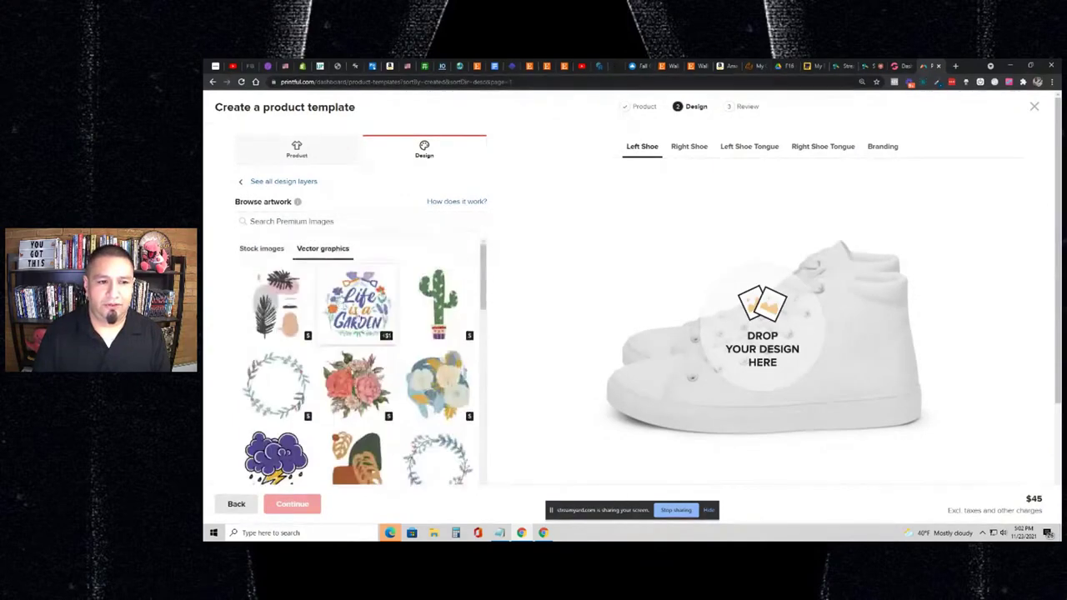
click(260, 248)
click(317, 250)
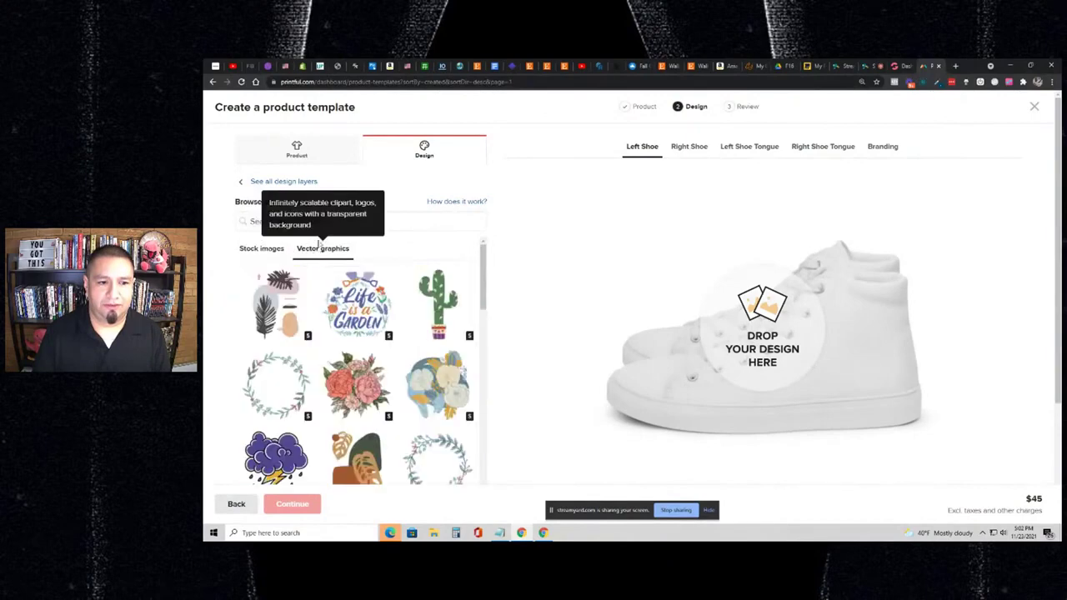
- Search 'christmas' and place the reindeer vector graphic on the left shoe, raising the price to $46
click(345, 221)
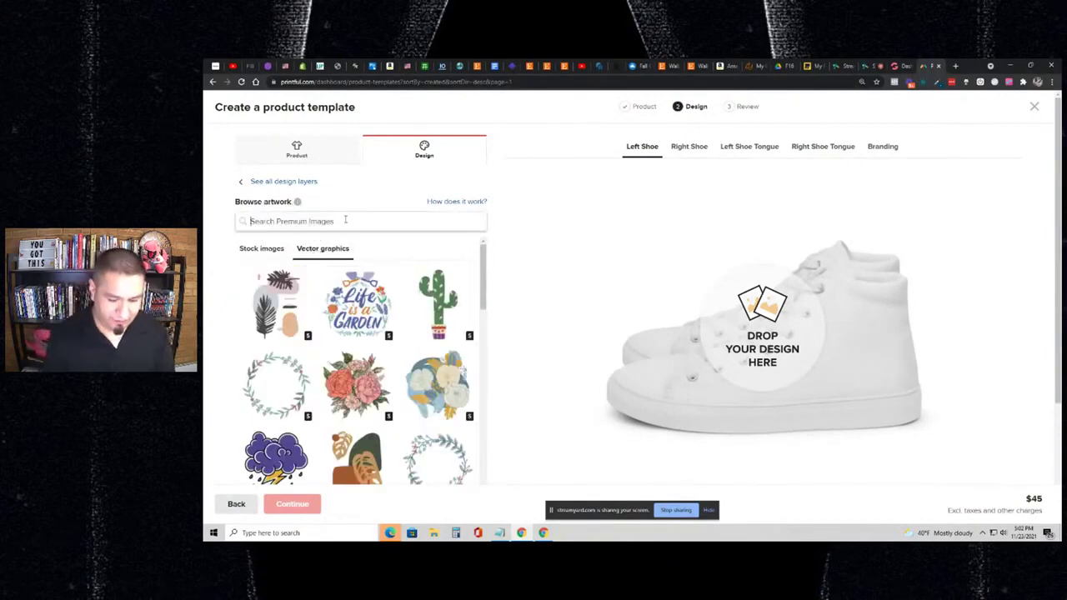
text(christmas)
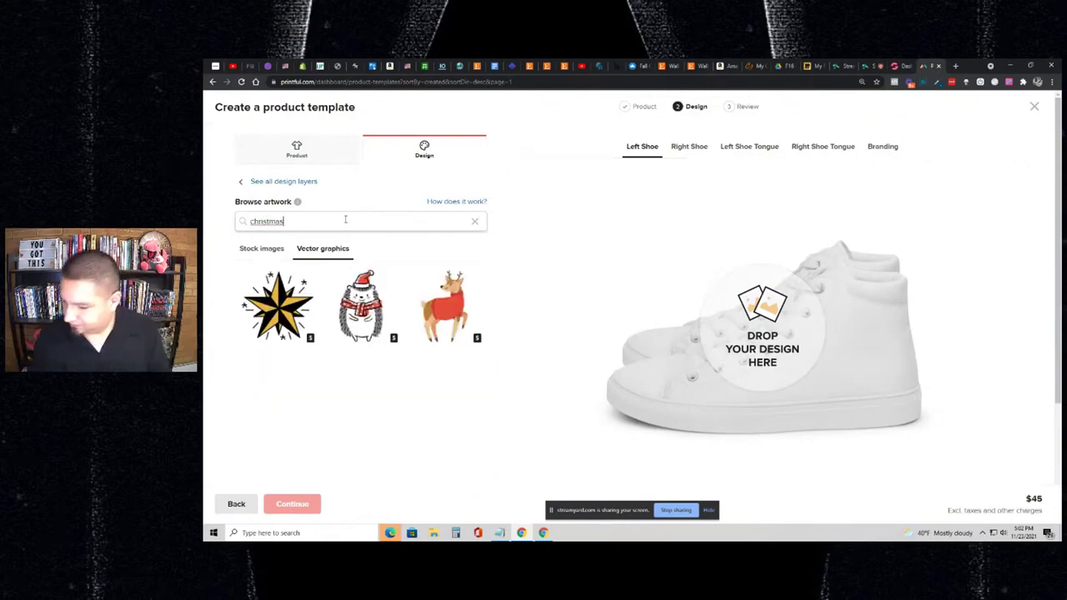
click(440, 305)
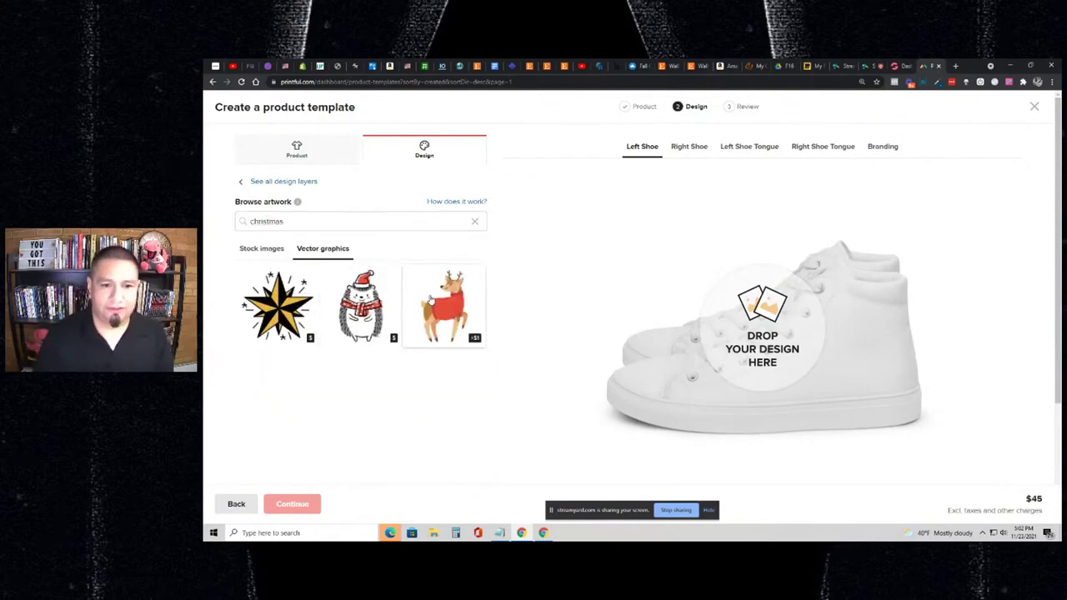
scroll(627, 324, down, 2)
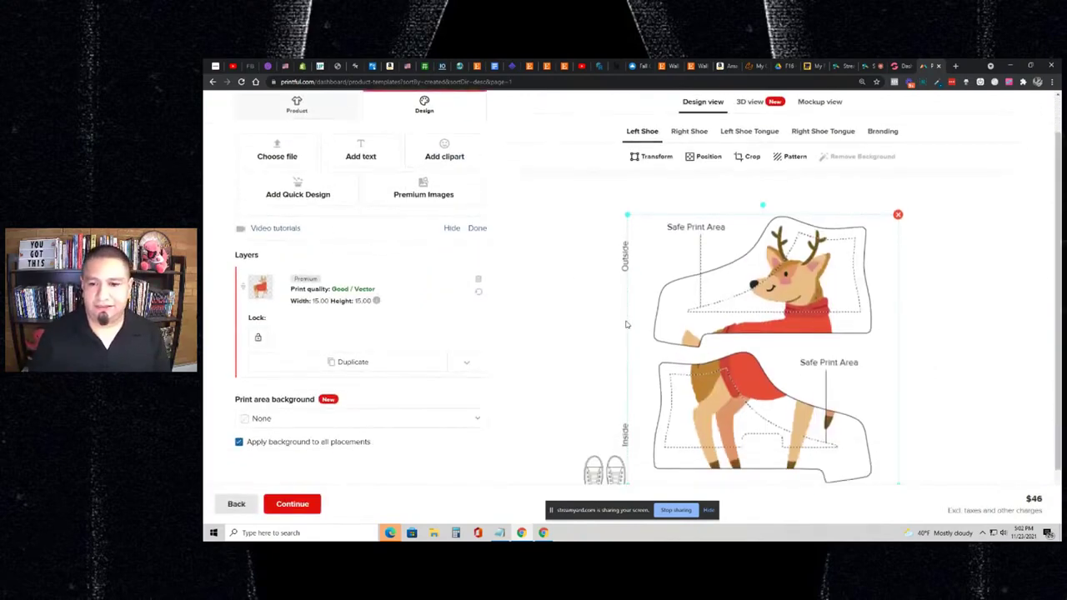
- Delete the reindeer layer, returning the shoe to $45, and reopen the premium artwork browser
scroll(575, 315, up, 2)
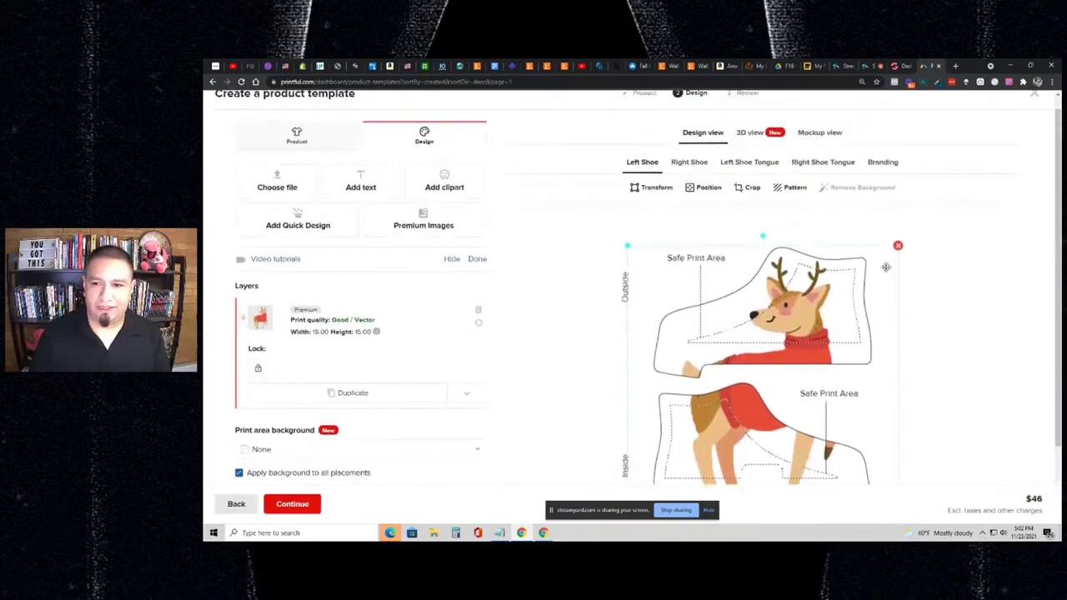
click(898, 247)
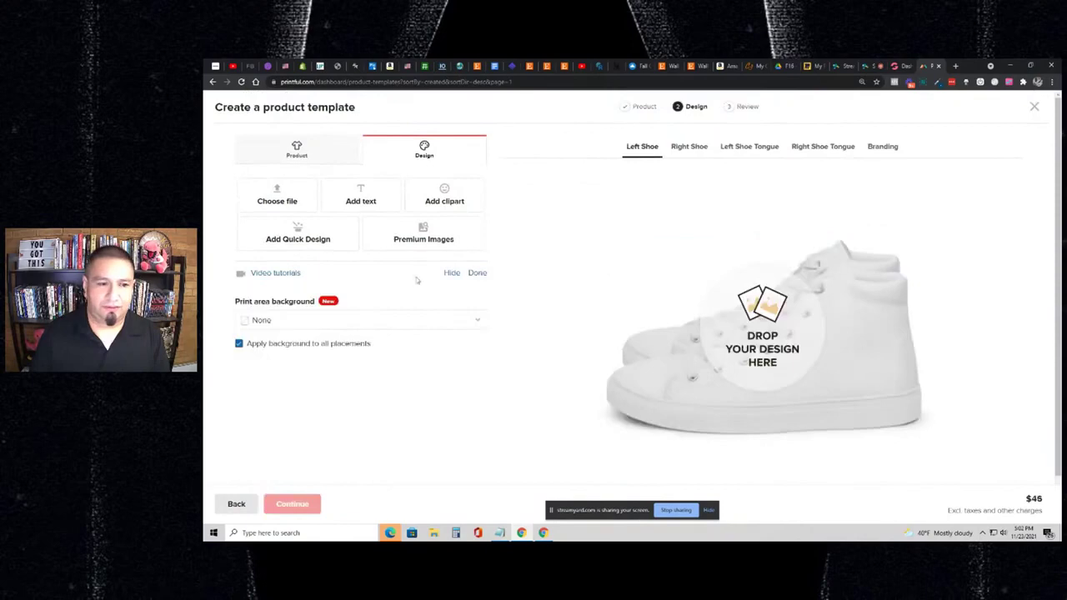
click(405, 243)
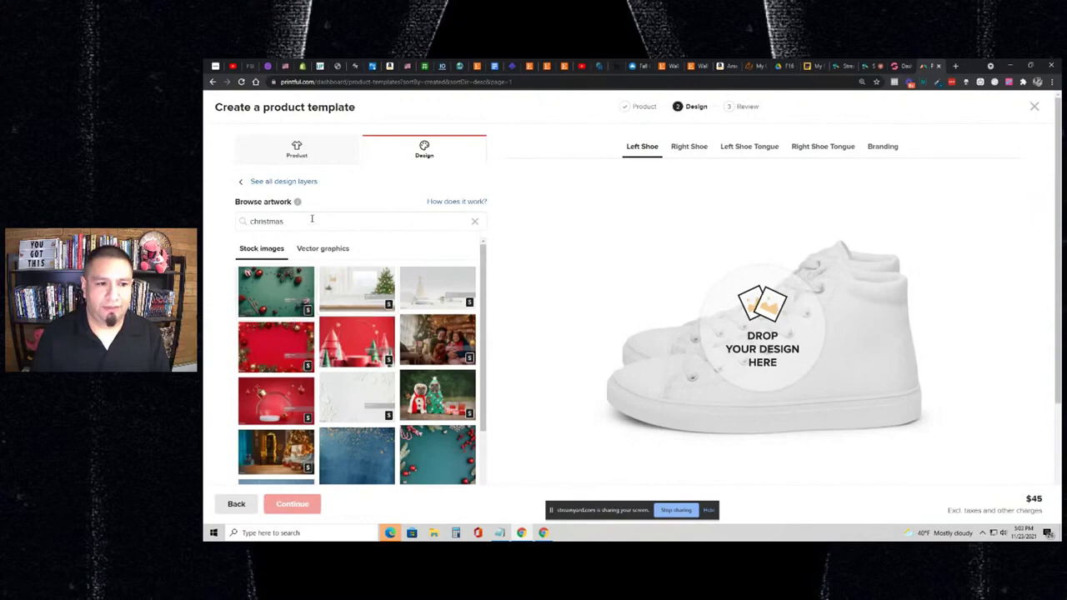
scroll(345, 309, down, 3)
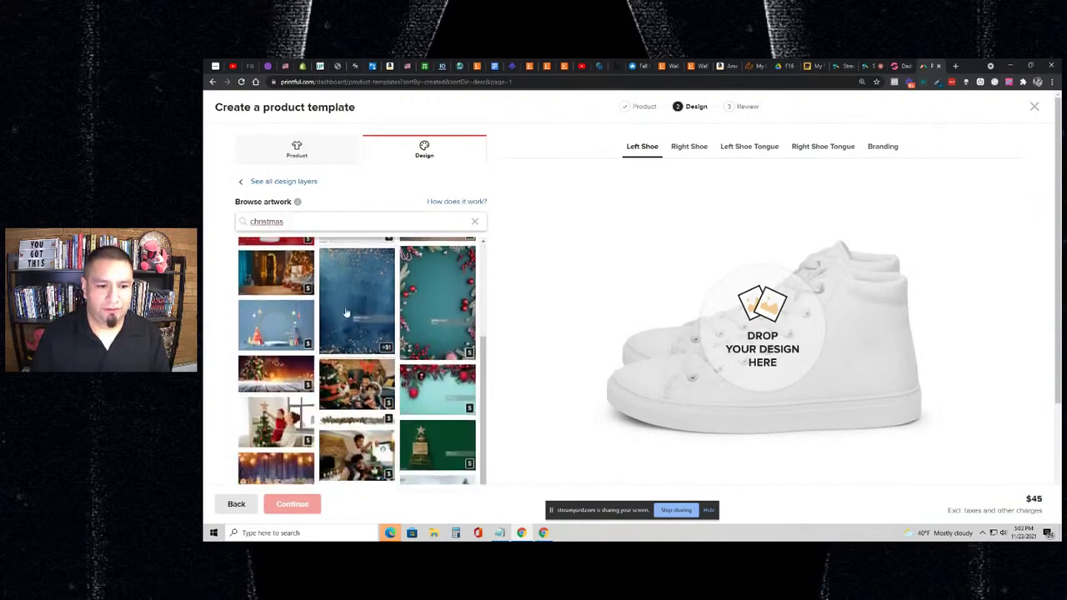
scroll(345, 312, down, 5)
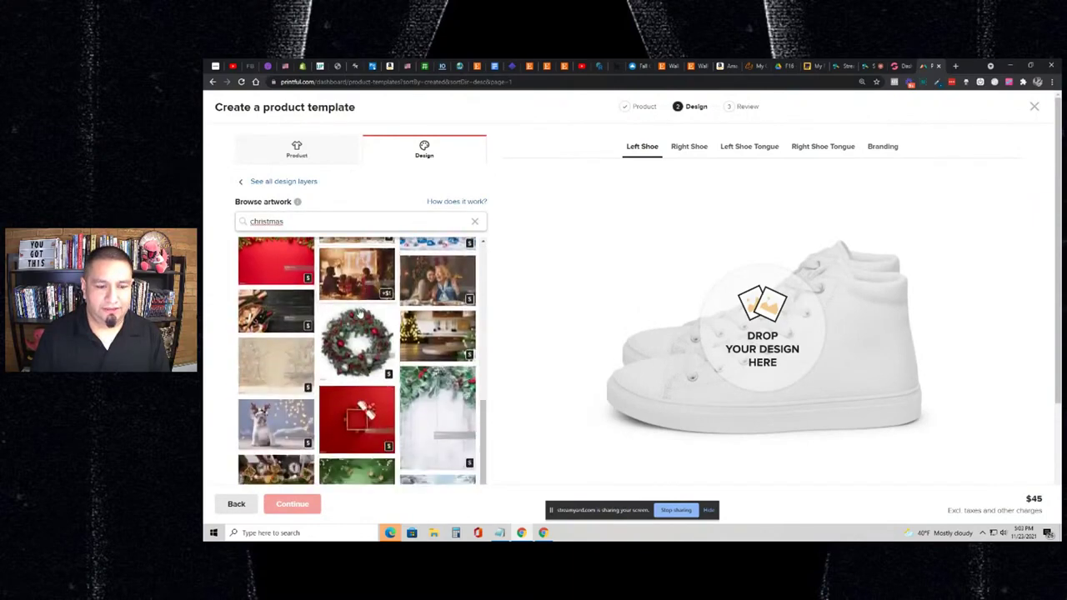
scroll(358, 311, down, 5)
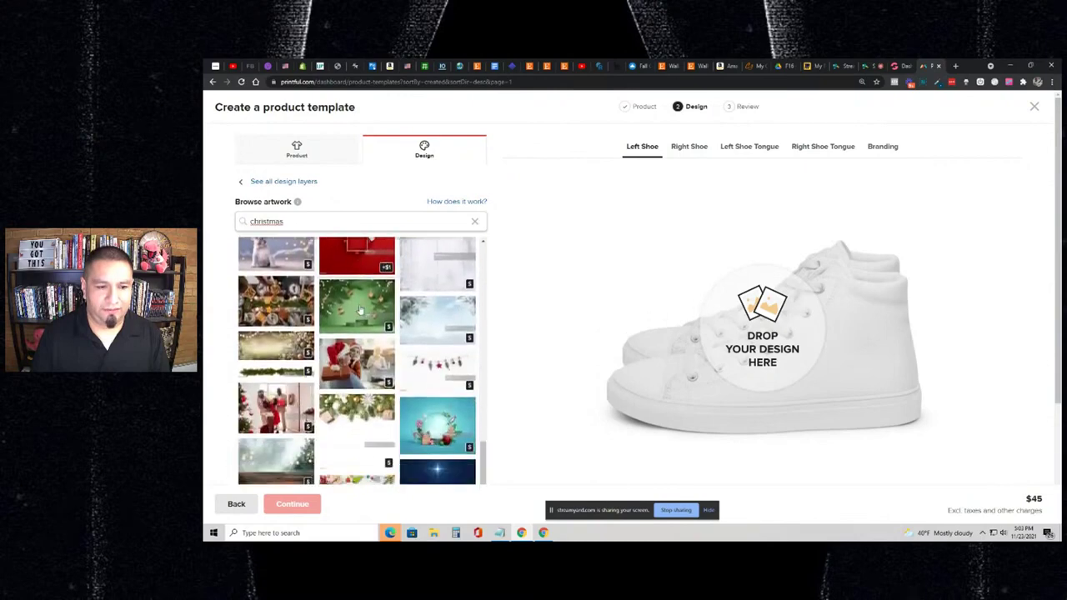
scroll(359, 311, down, 4)
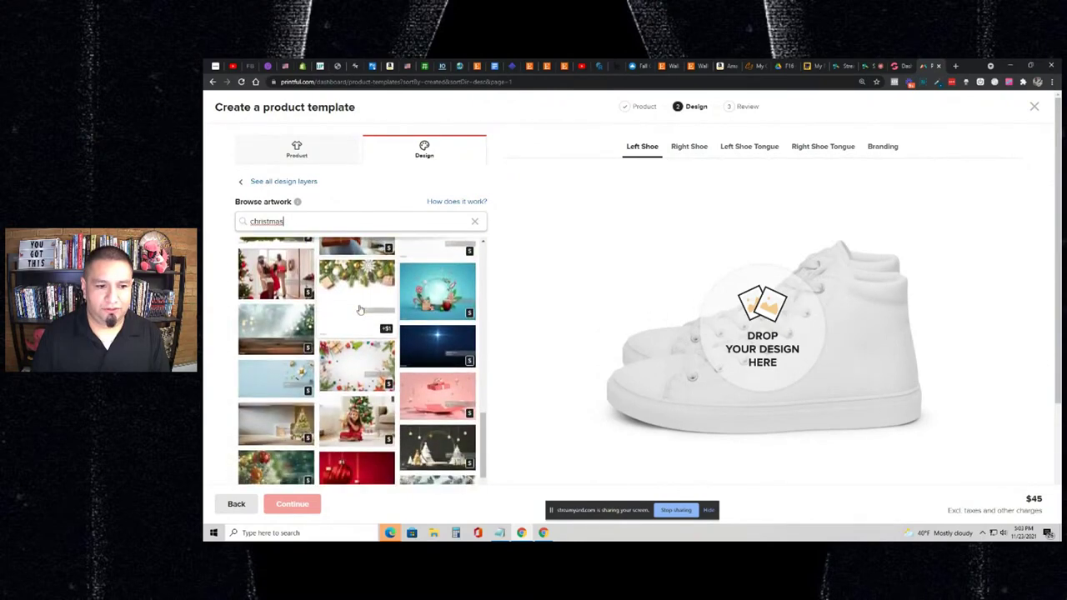
scroll(359, 311, down, 3)
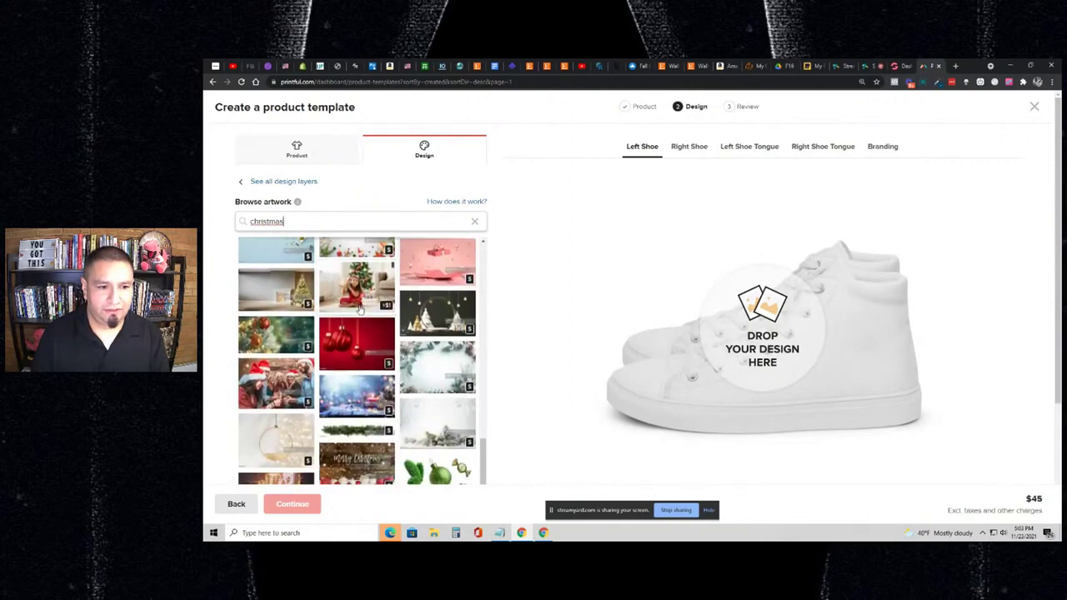
scroll(359, 311, down, 5)
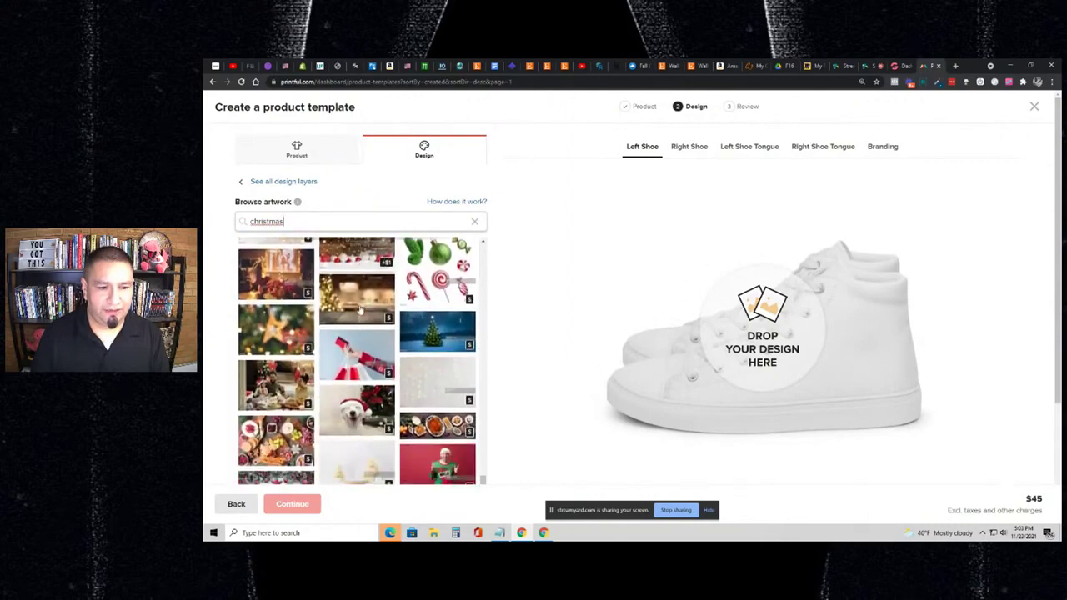
scroll(359, 310, down, 3)
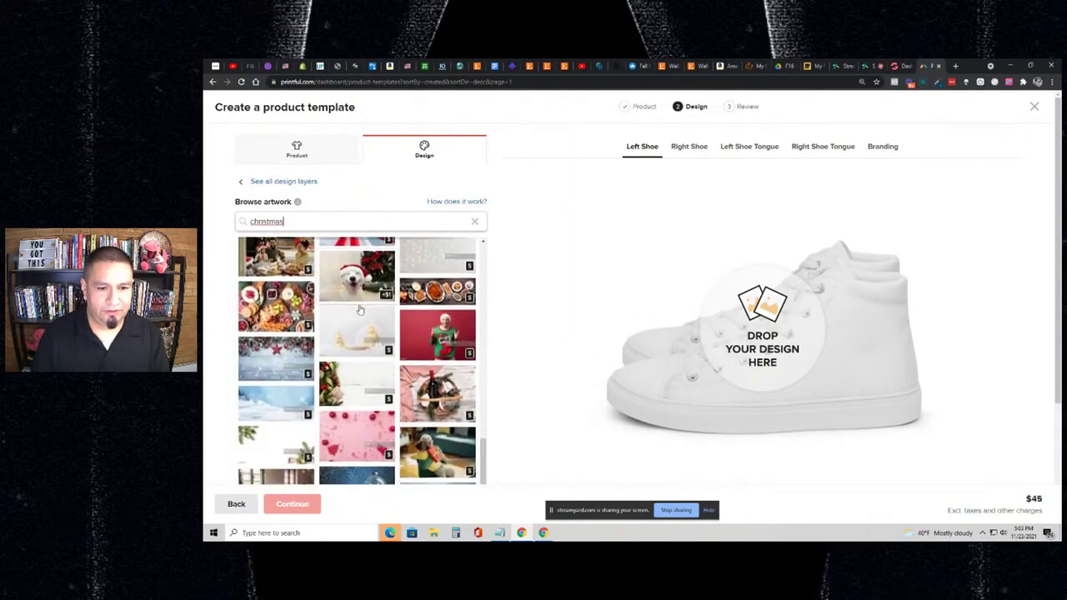
scroll(359, 310, down, 3)
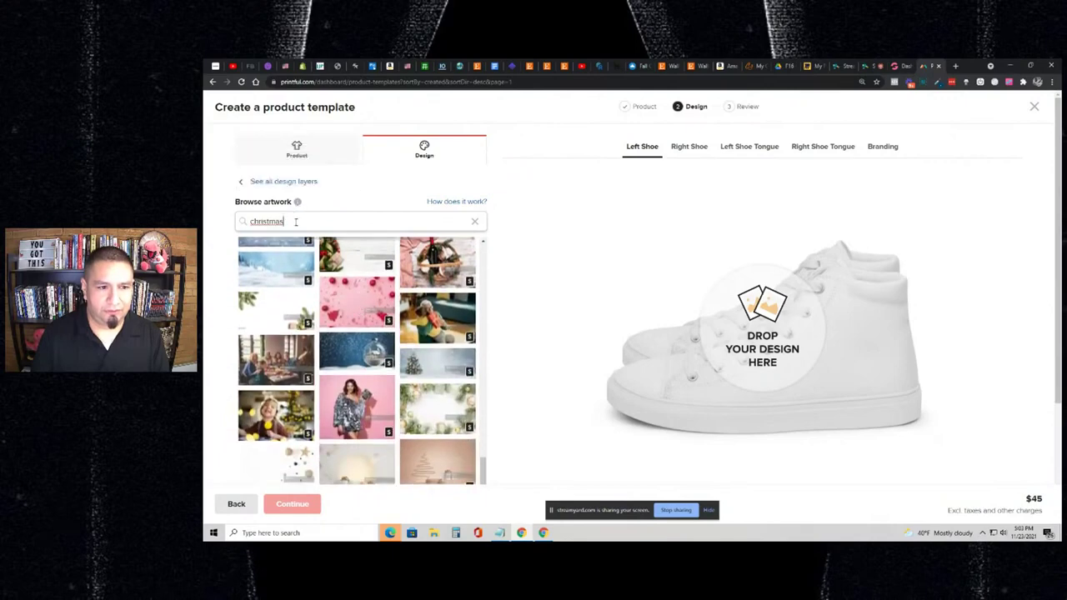
- Search 'christmas tree' and add a tree stock photo to the left shoe as a new layer
text(ee)
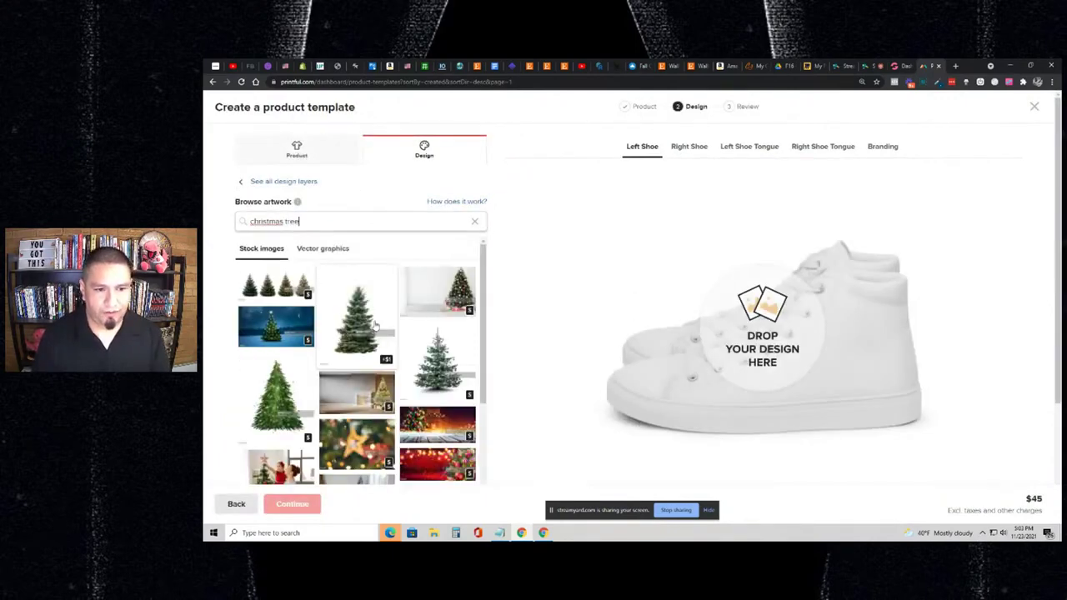
scroll(352, 333, up, 5)
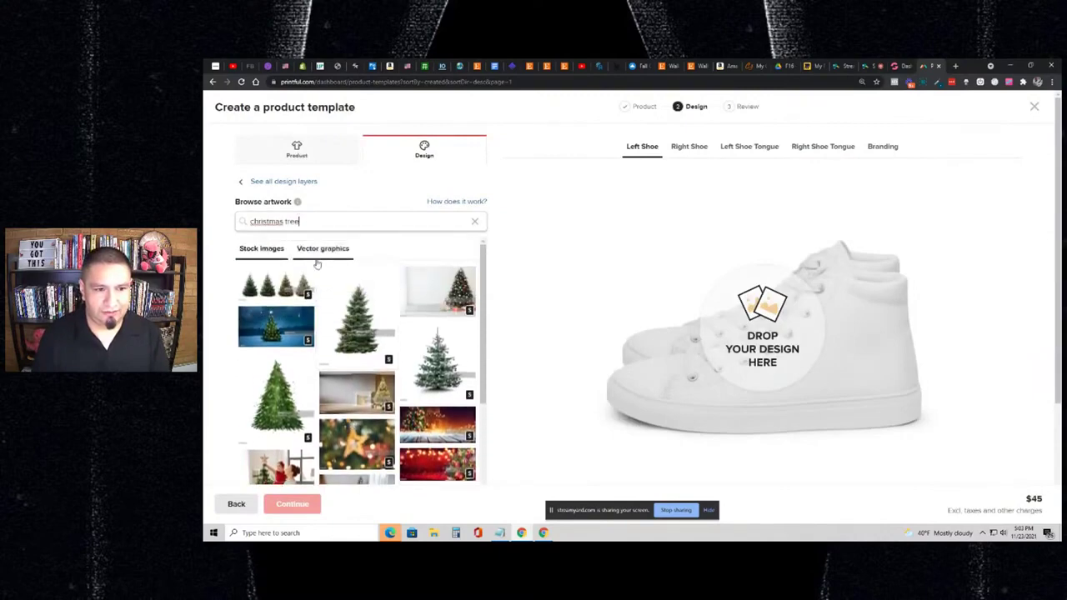
click(321, 249)
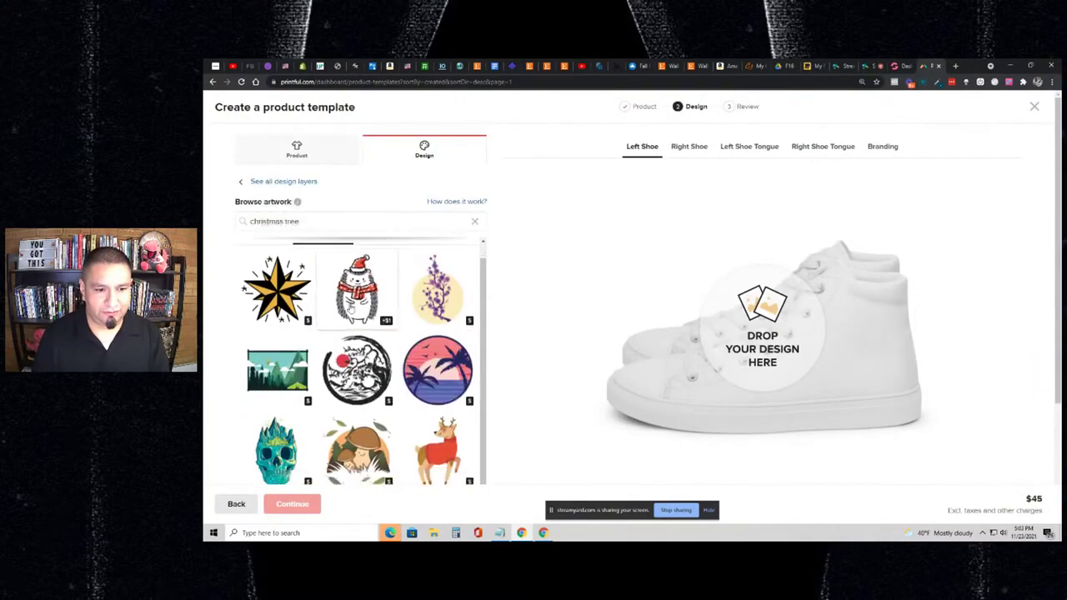
click(265, 249)
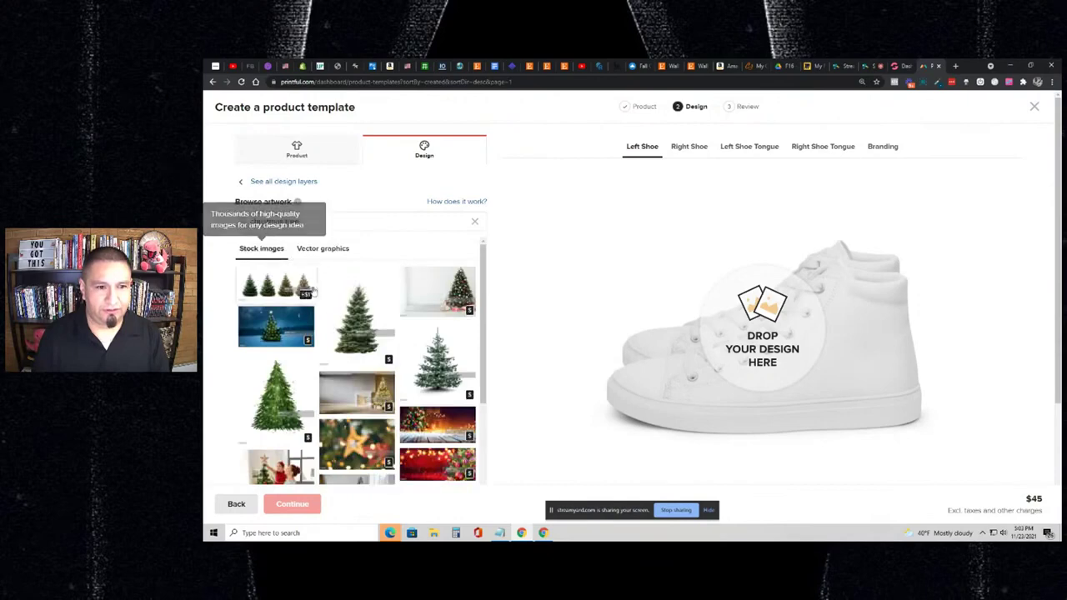
scroll(368, 314, down, 10)
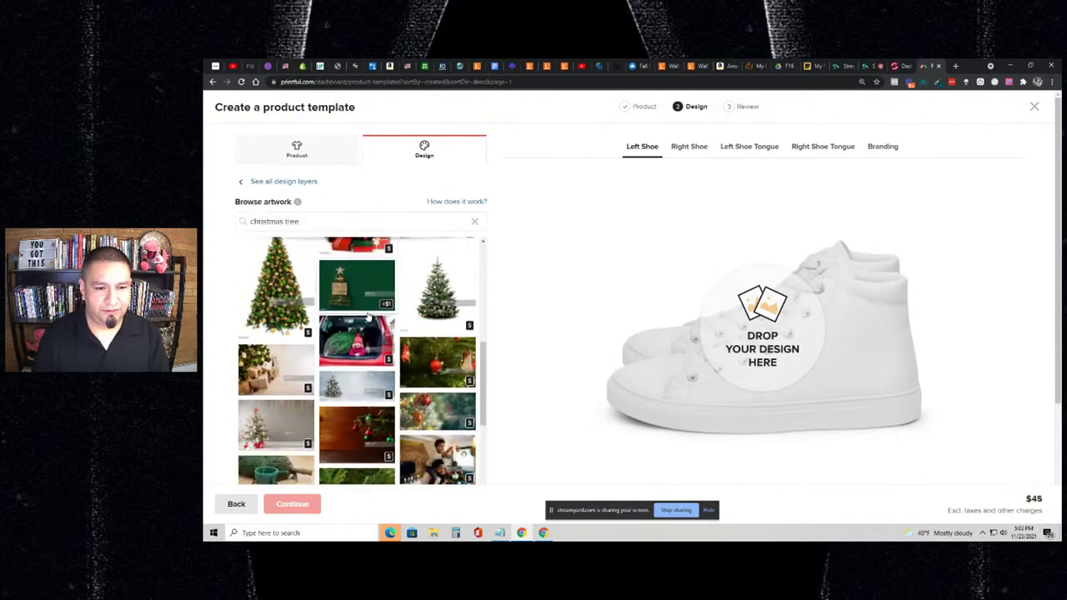
scroll(368, 315, down, 5)
scroll(367, 315, down, 5)
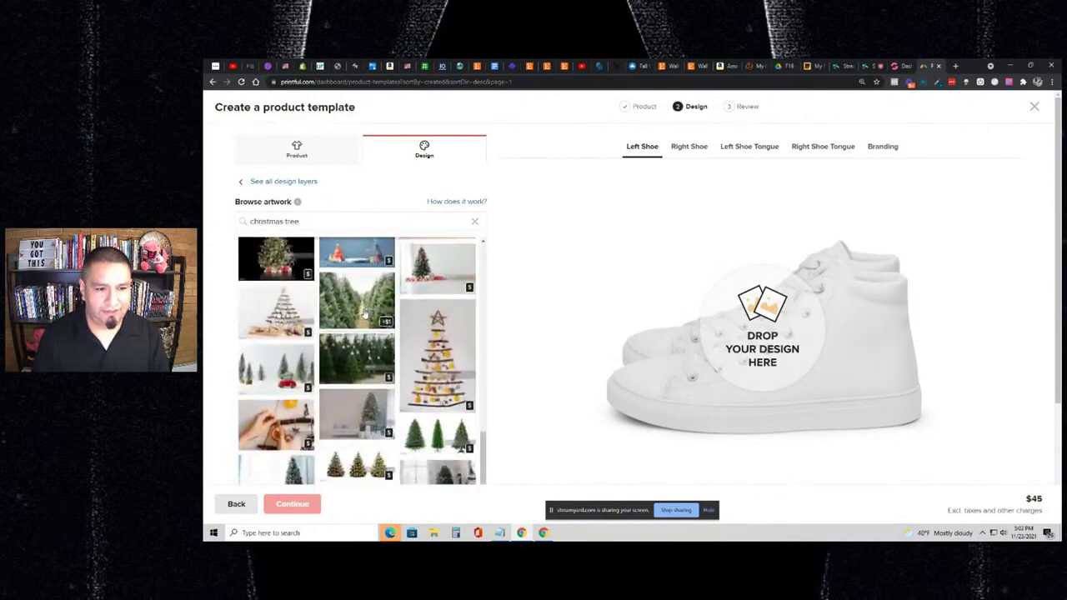
scroll(363, 315, down, 8)
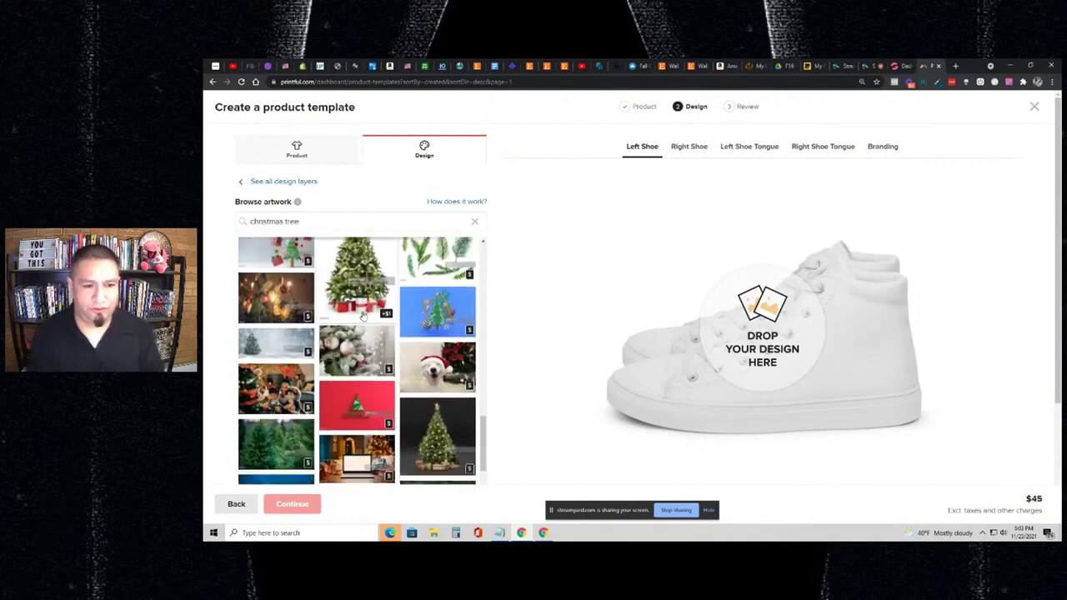
scroll(364, 305, down, 1)
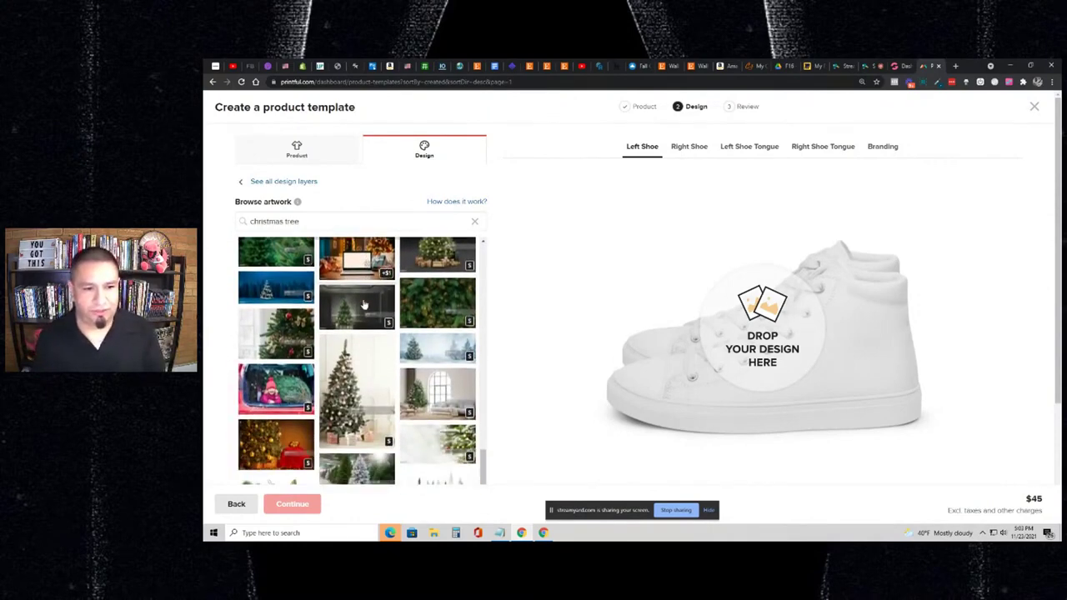
scroll(360, 305, down, 5)
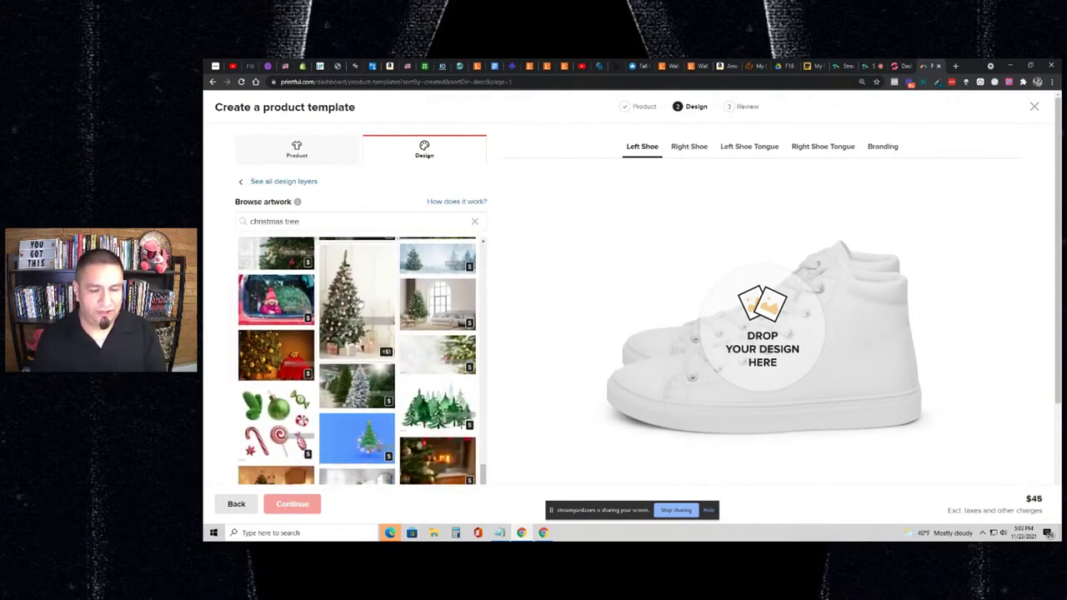
scroll(359, 304, up, 1)
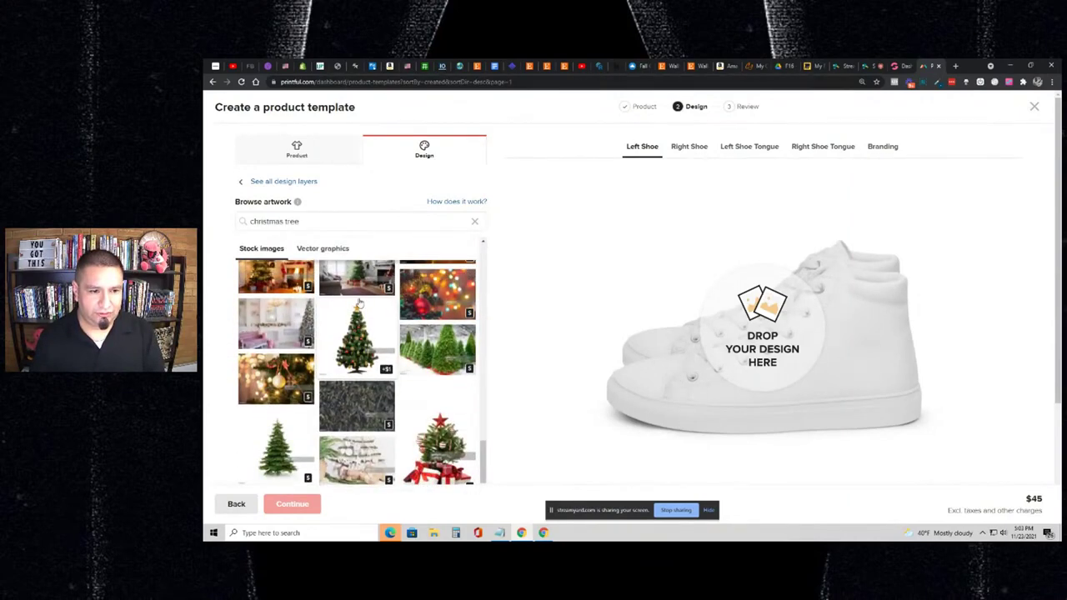
scroll(359, 304, down, 5)
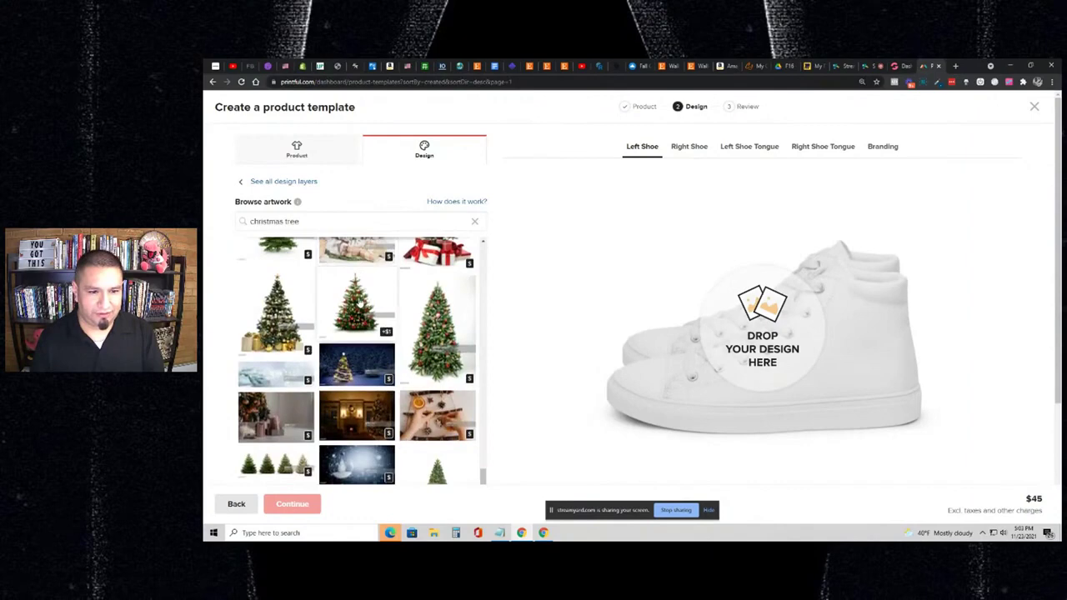
click(358, 304)
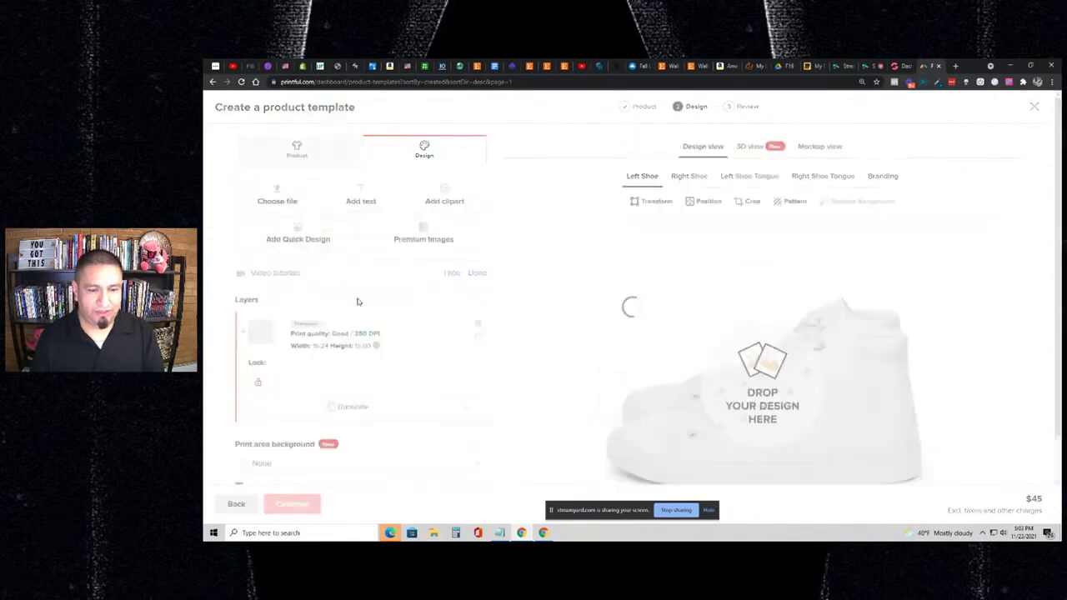
- Resize and reposition the Christmas tree on the left shoe using its corner handles
scroll(616, 332, down, 1)
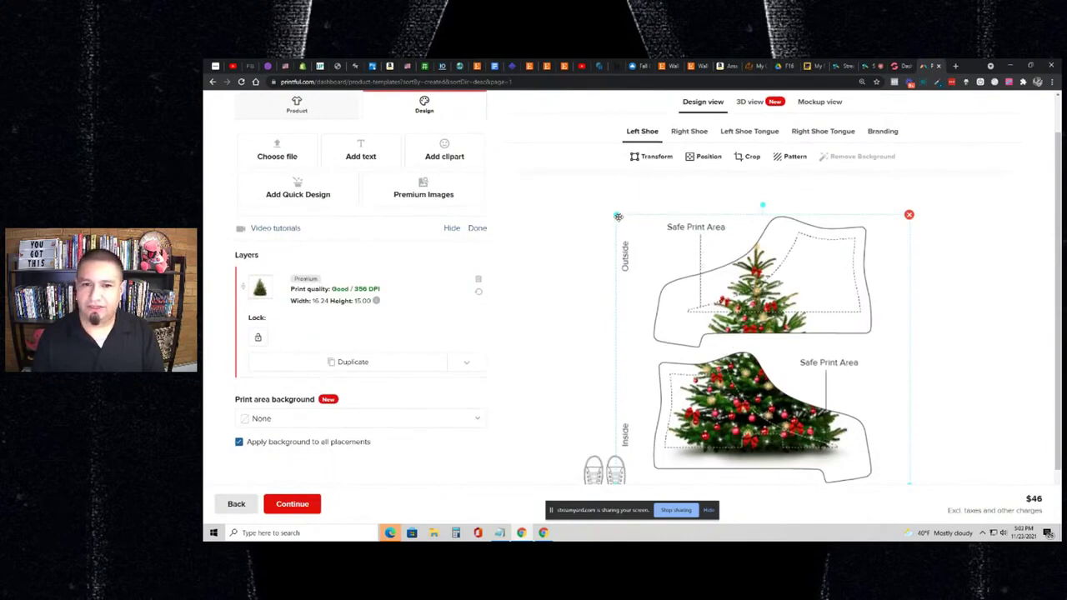
drag(617, 217, 760, 285)
drag(727, 235, 690, 211)
drag(762, 286, 743, 280)
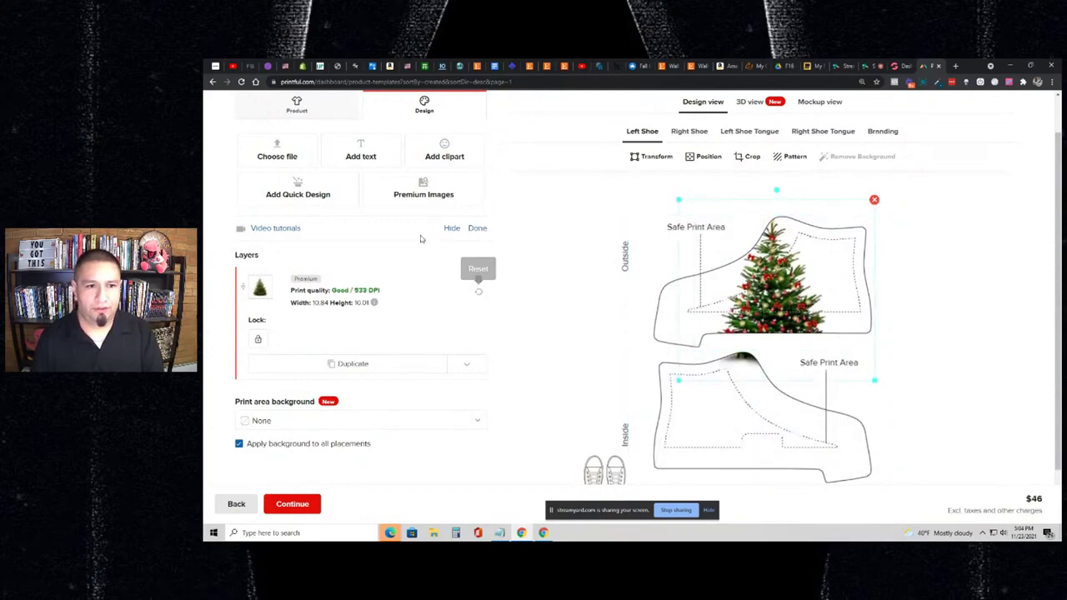
- Rotate the tree to -90° and size it to 10.08 × 9.31, leaving flips unchanged
click(708, 158)
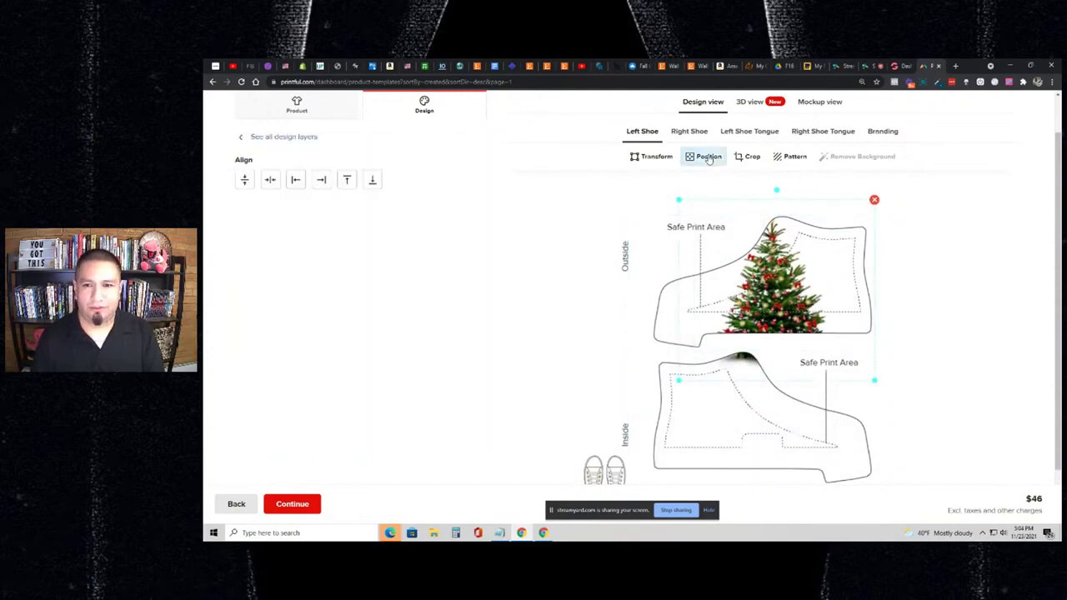
click(654, 157)
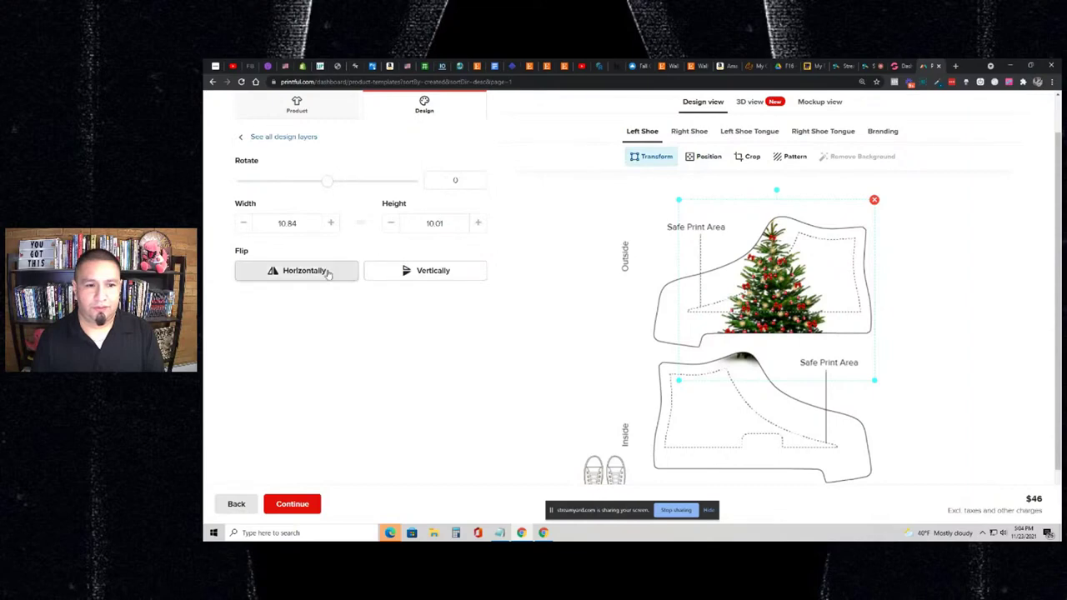
click(328, 273)
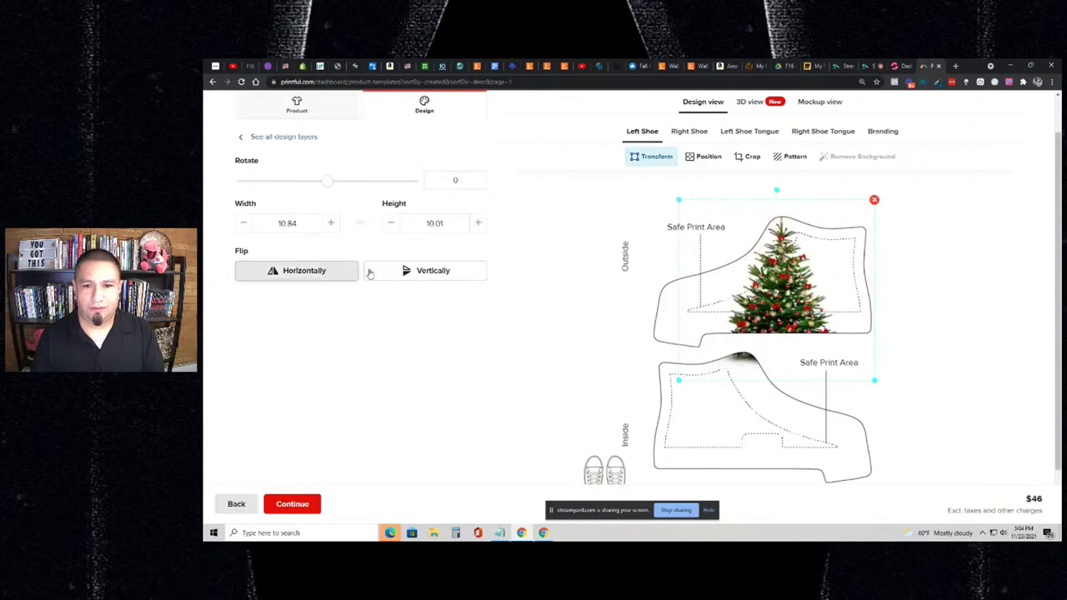
click(340, 278)
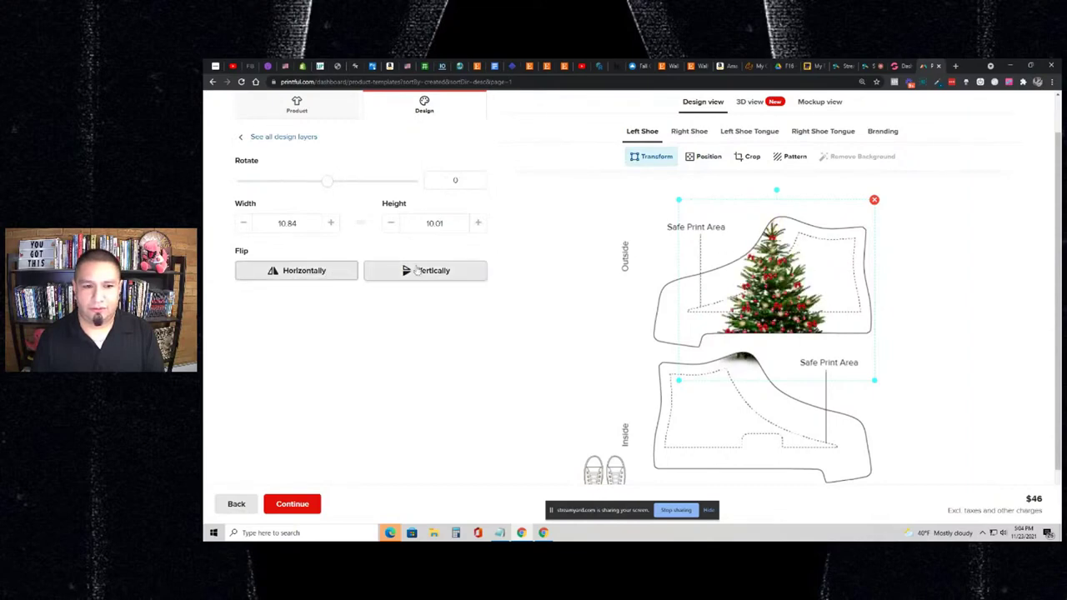
click(416, 274)
click(416, 273)
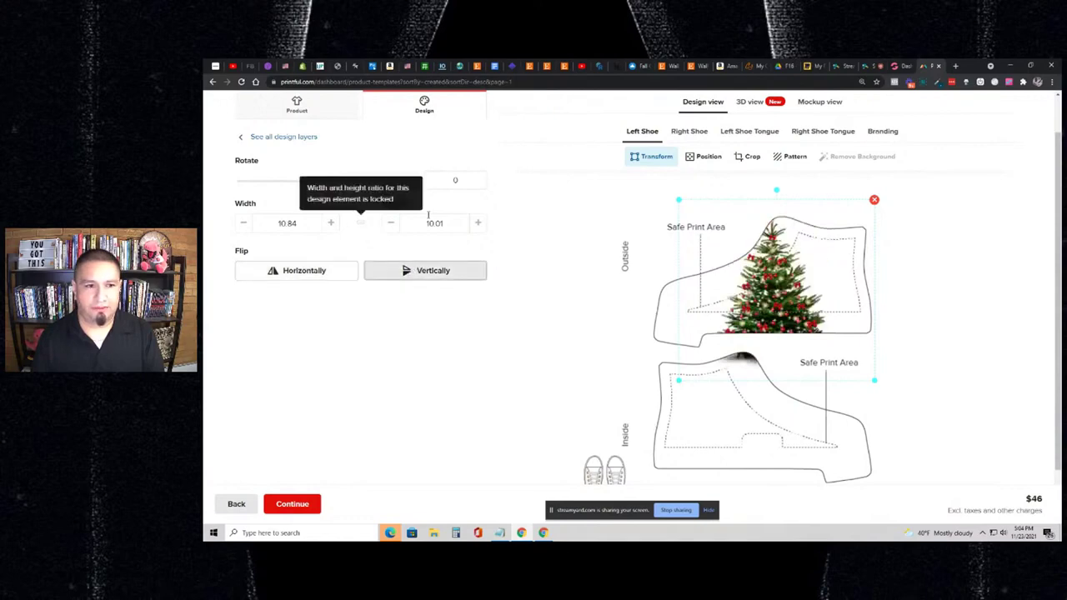
drag(328, 182, 286, 184)
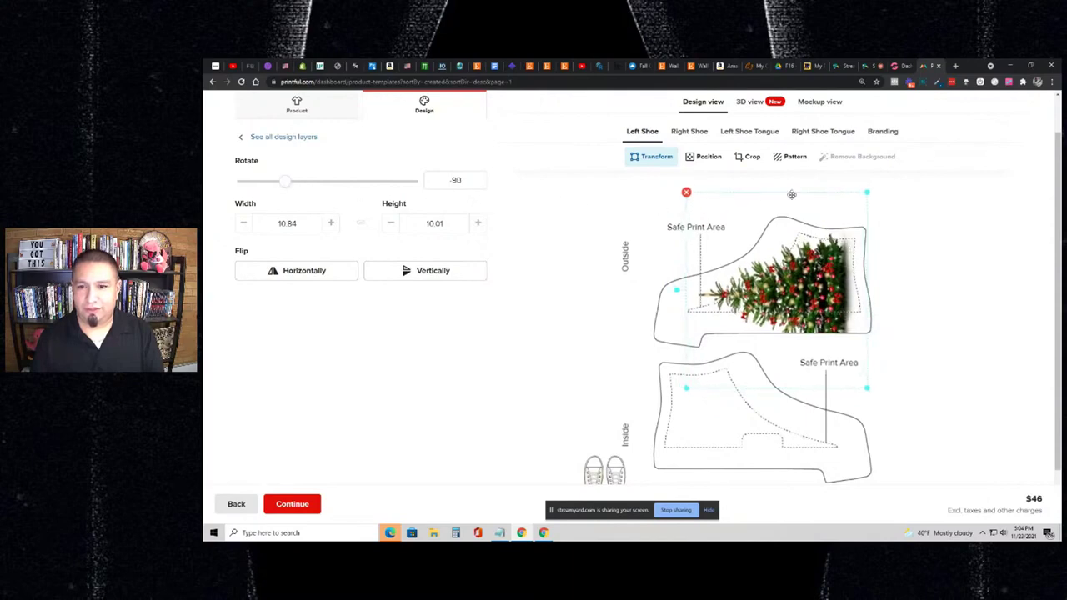
drag(867, 193, 828, 219)
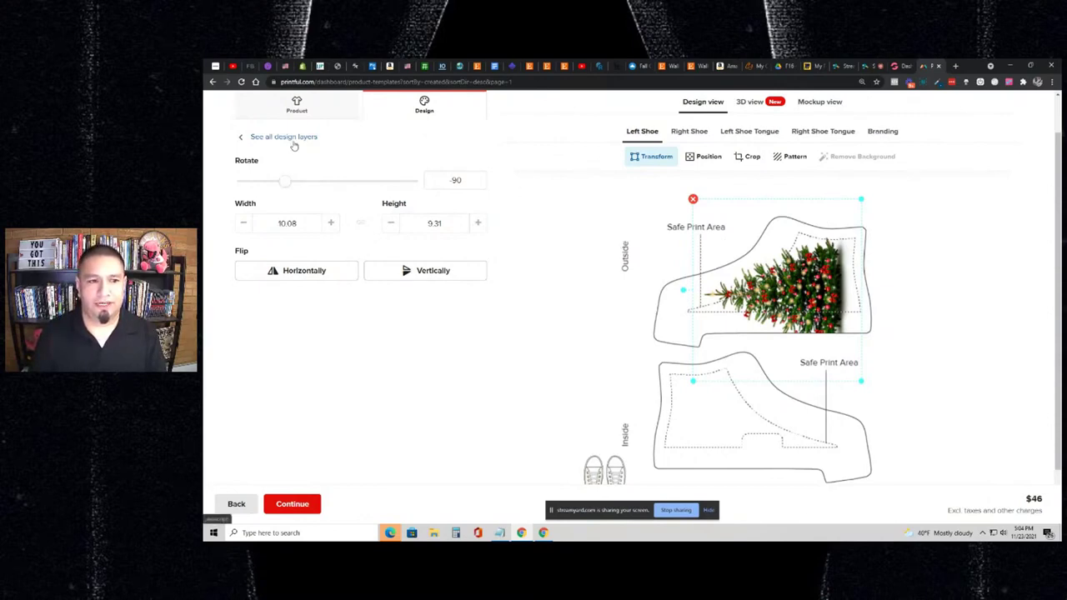
click(283, 137)
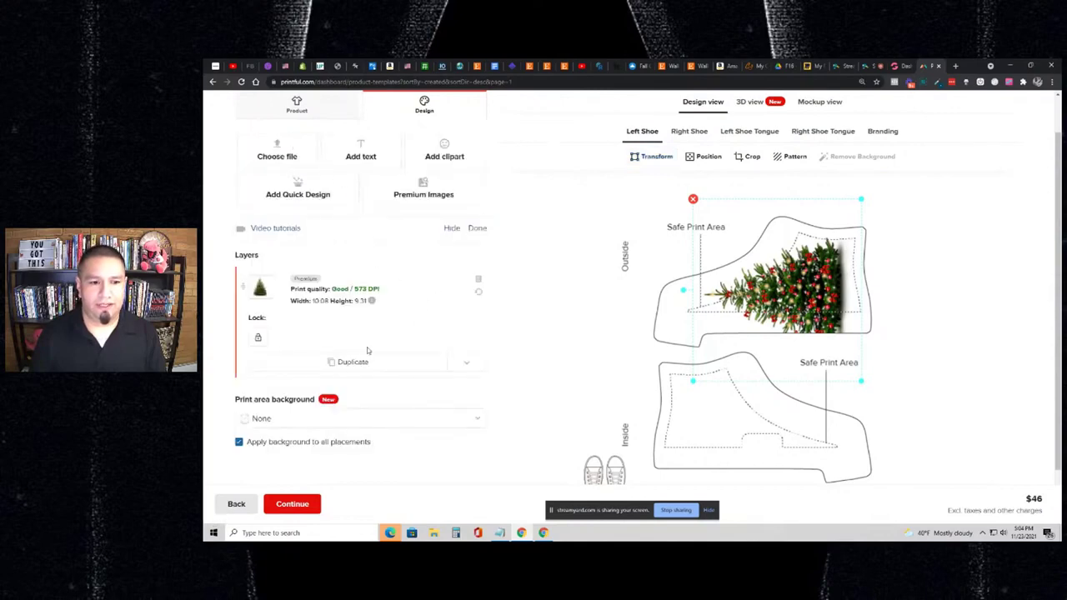
click(406, 366)
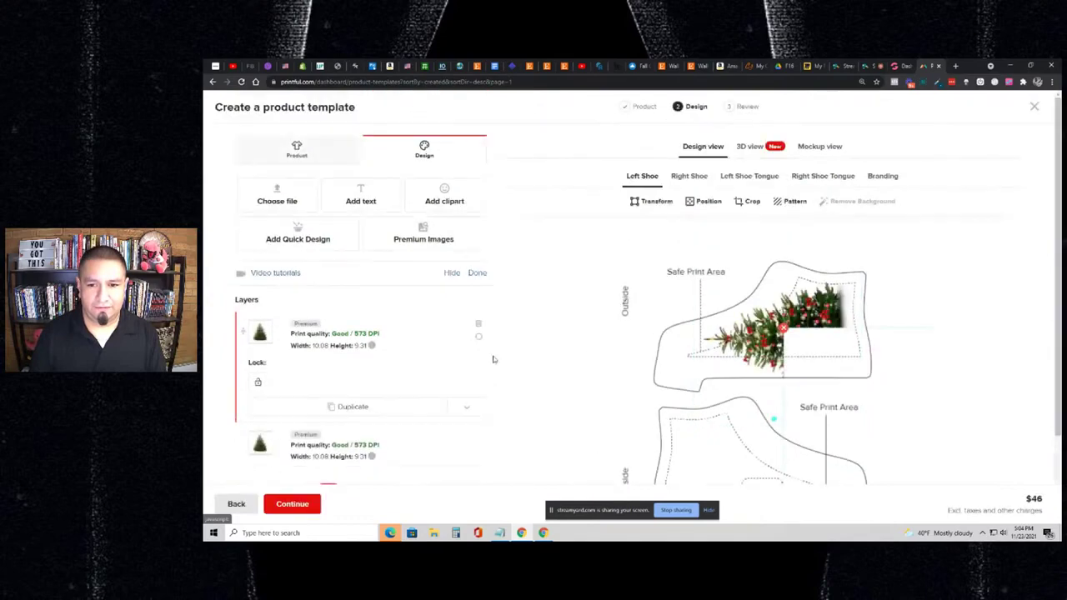
scroll(633, 291, down, 2)
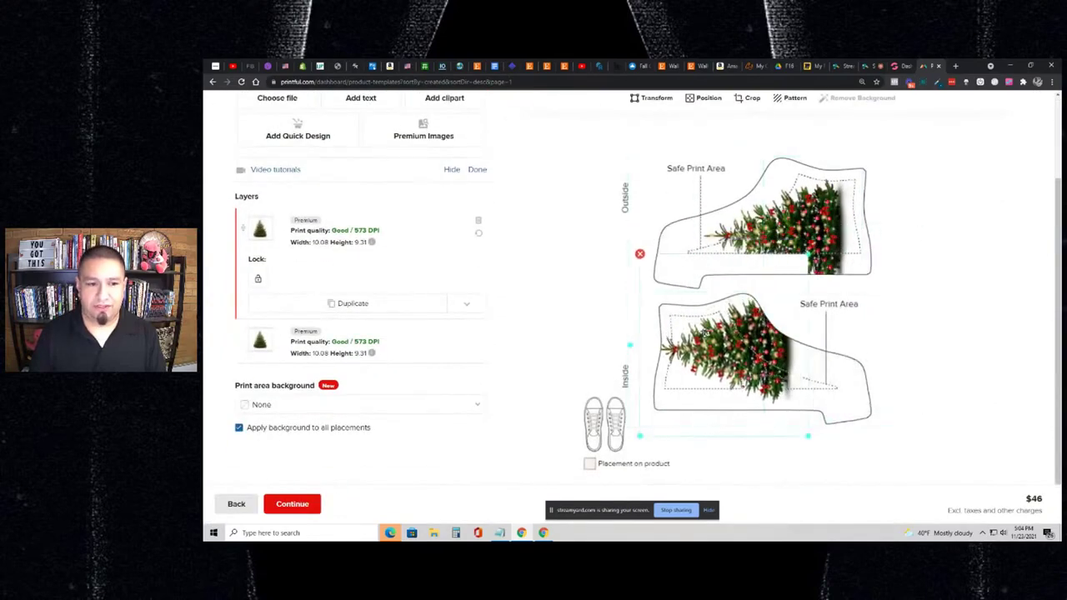
drag(704, 331, 705, 339)
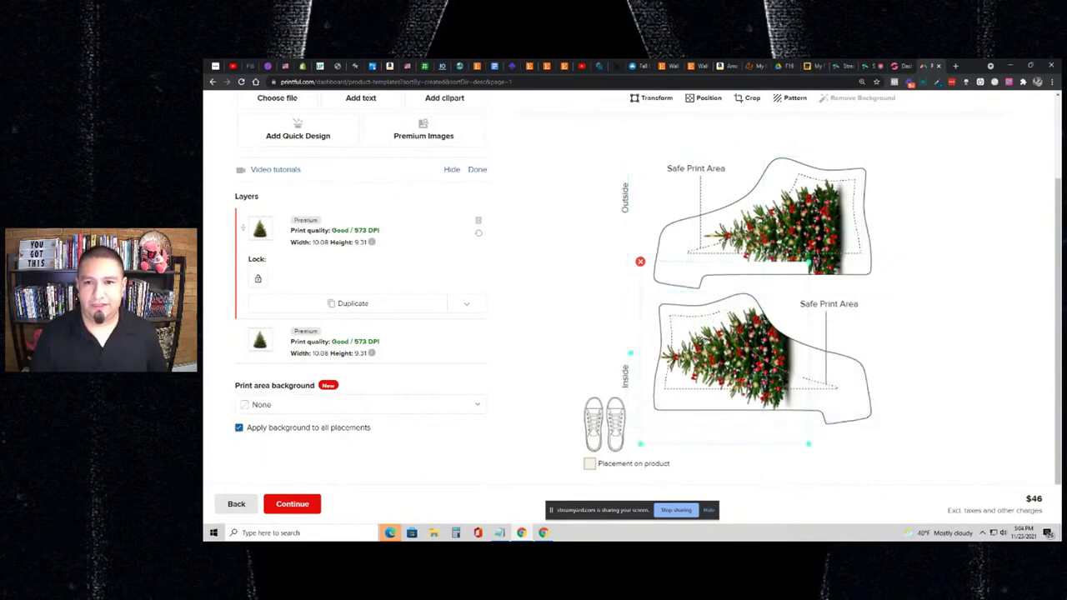
click(701, 99)
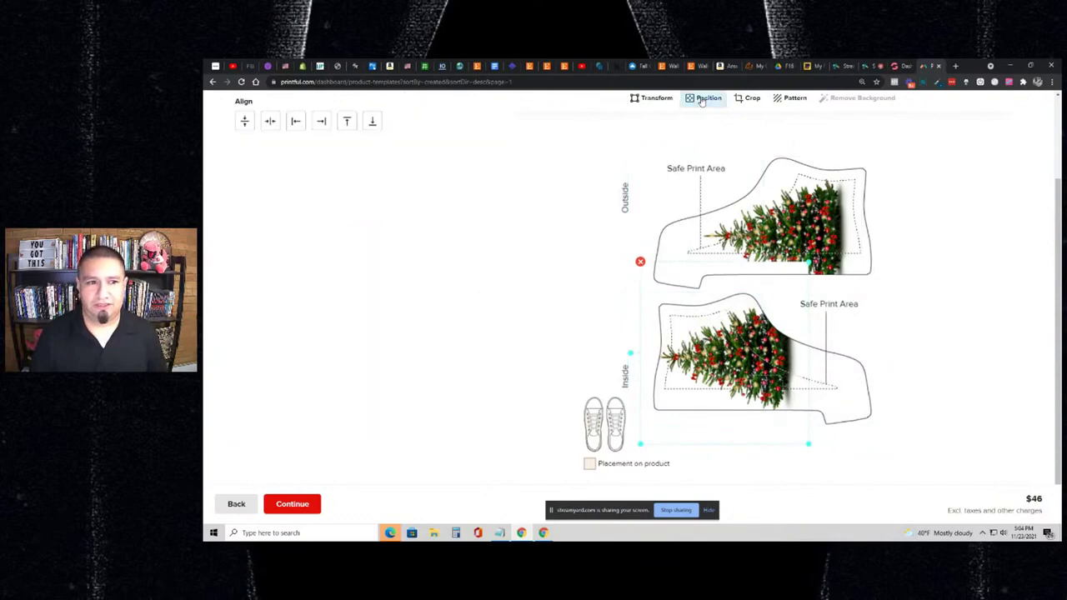
click(649, 98)
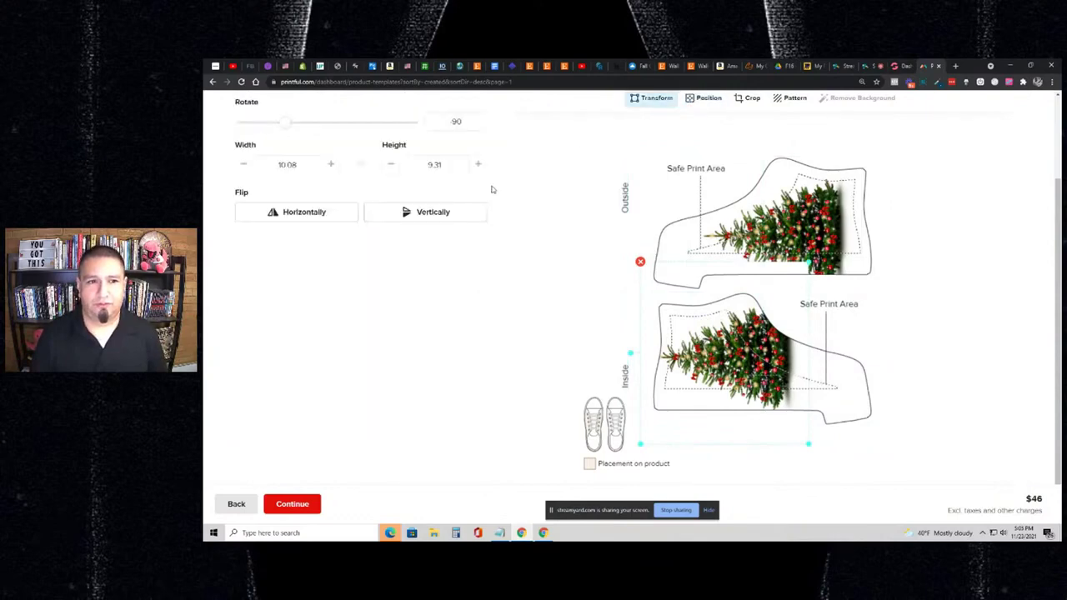
click(332, 215)
click(331, 219)
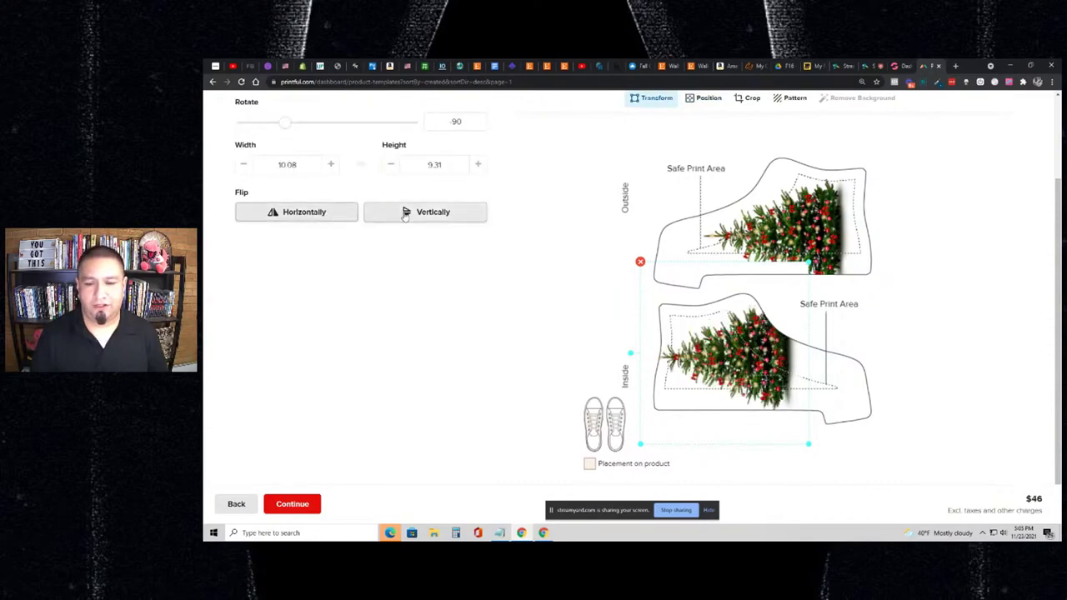
click(425, 213)
drag(712, 344, 731, 368)
drag(792, 245, 791, 258)
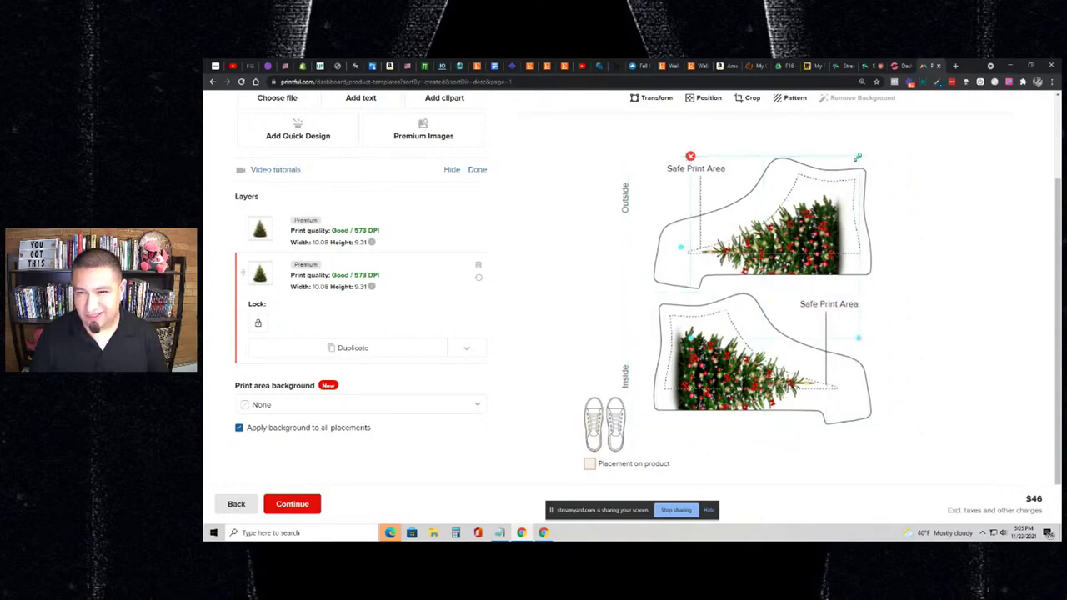
drag(857, 156, 860, 154)
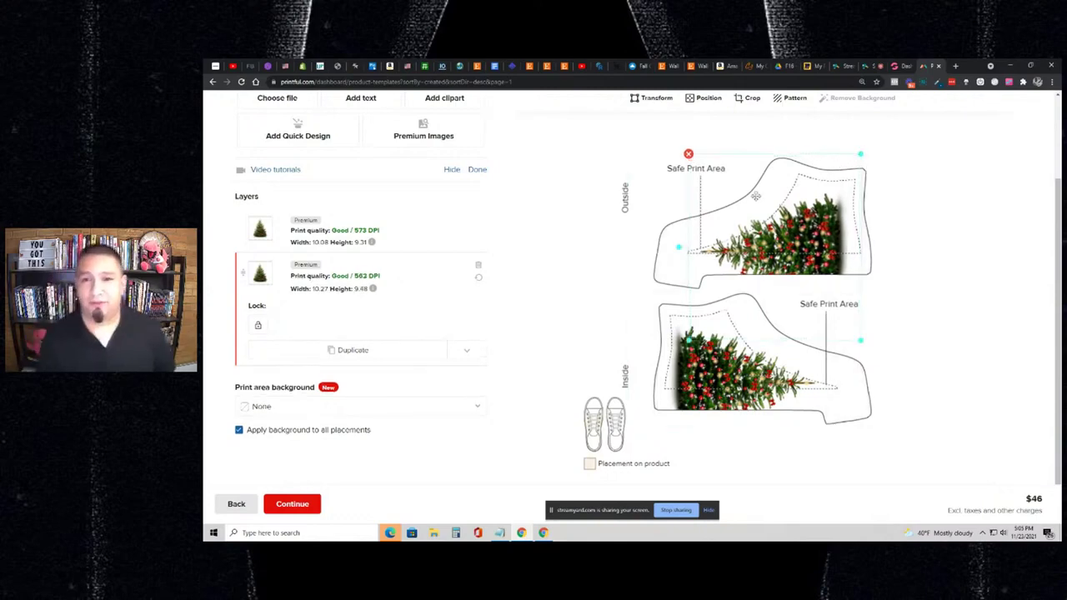
scroll(755, 196, up, 1)
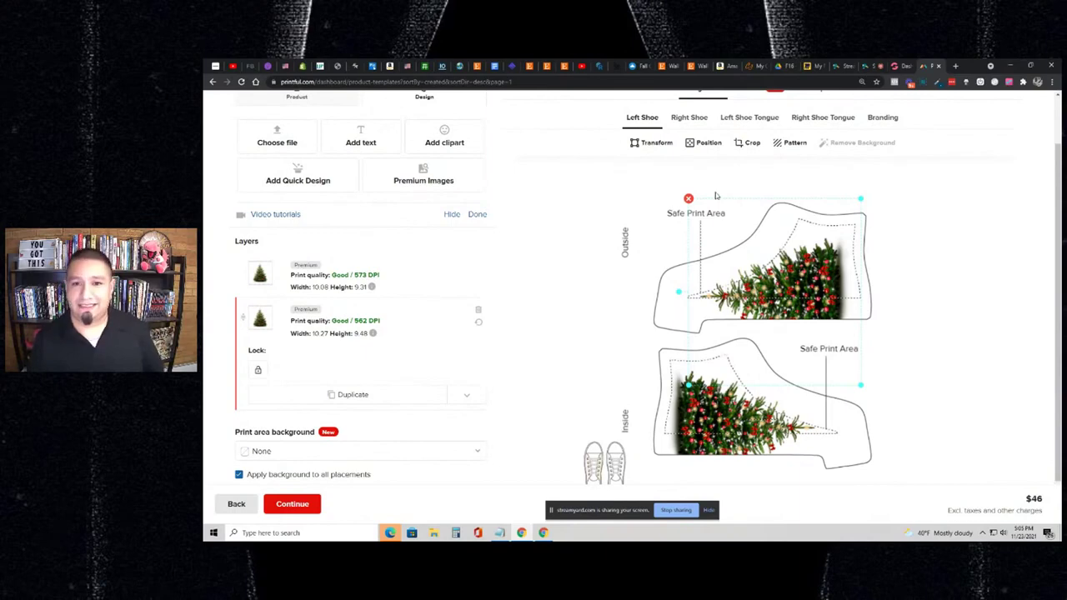
scroll(715, 196, up, 2)
scroll(680, 199, down, 1)
scroll(638, 183, up, 2)
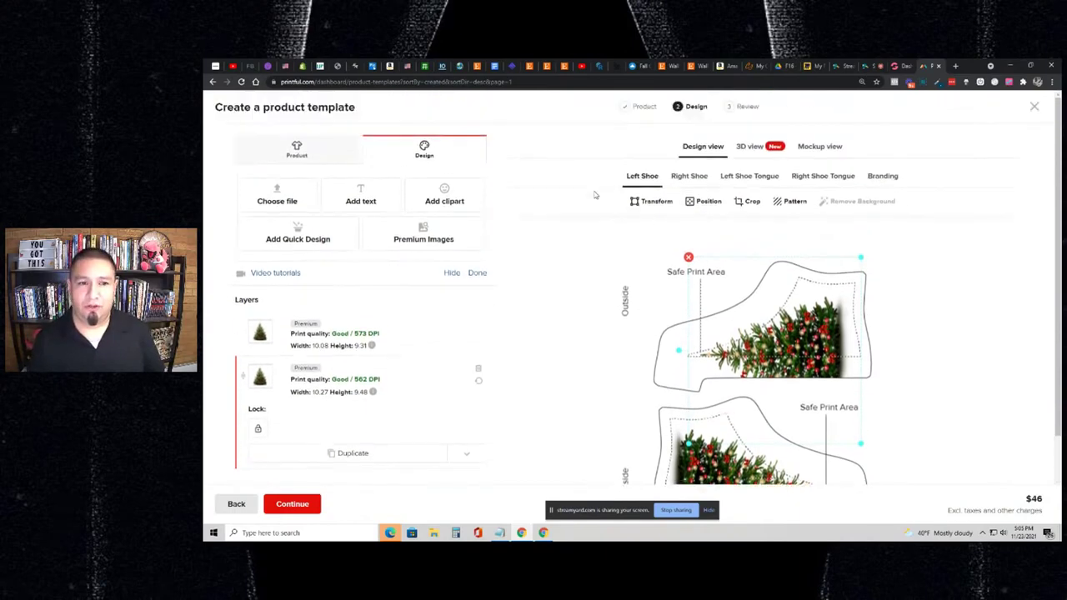
scroll(553, 214, down, 3)
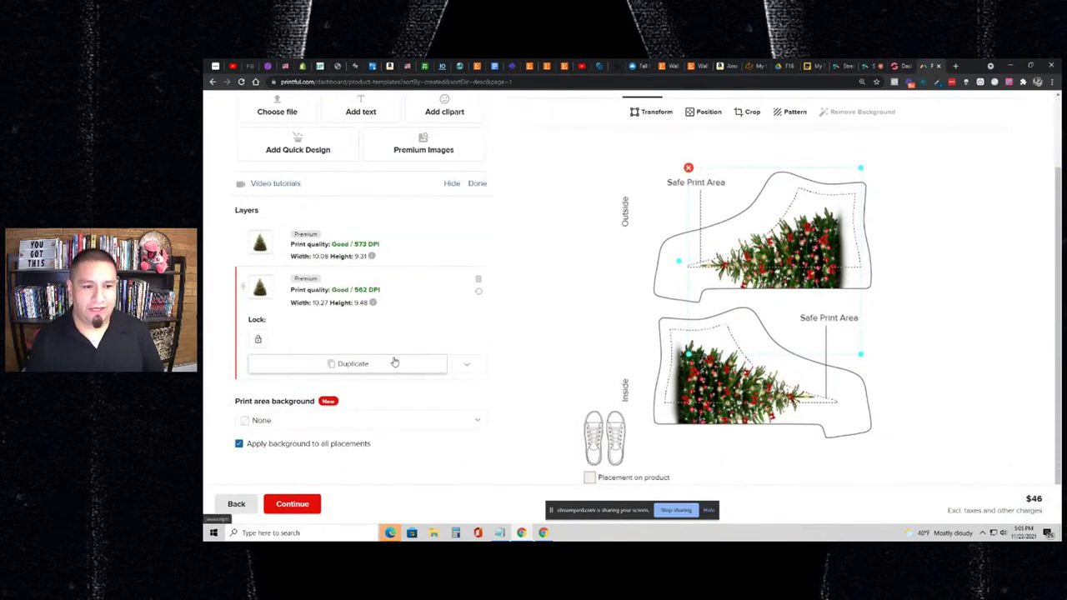
- Duplicate the Christmas tree layer onto the Left Shoe Tongue, then recheck the right and left shoes
click(467, 364)
scroll(400, 378, down, 1)
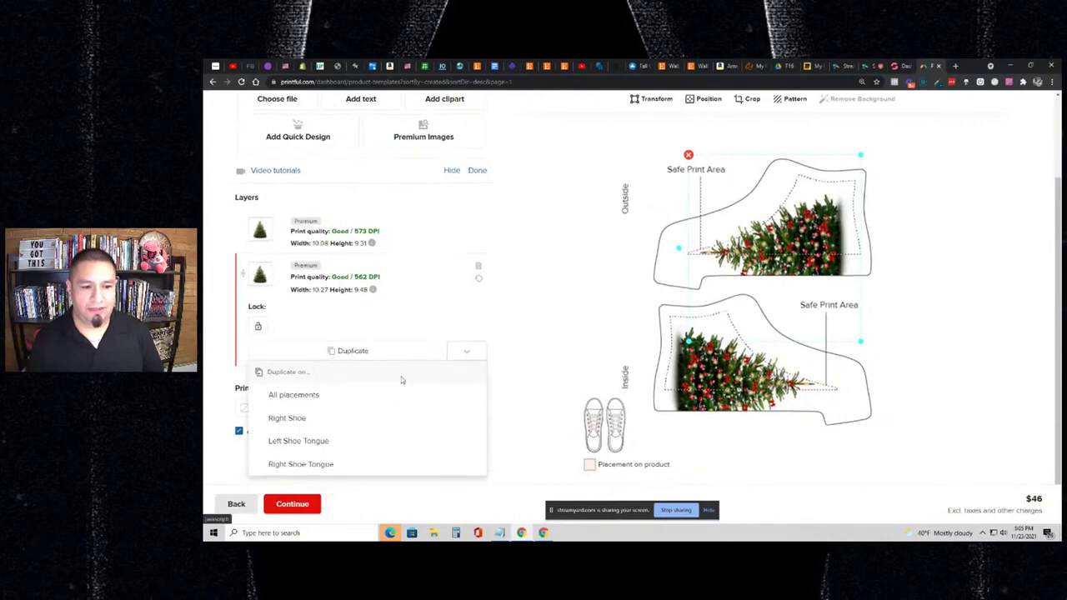
click(341, 439)
scroll(633, 267, up, 2)
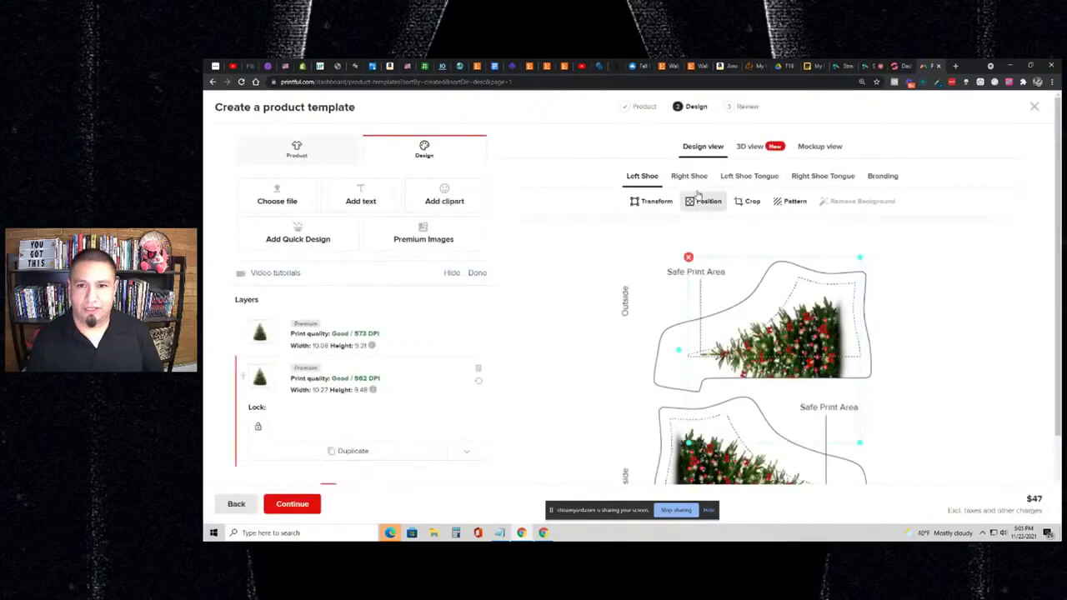
click(700, 177)
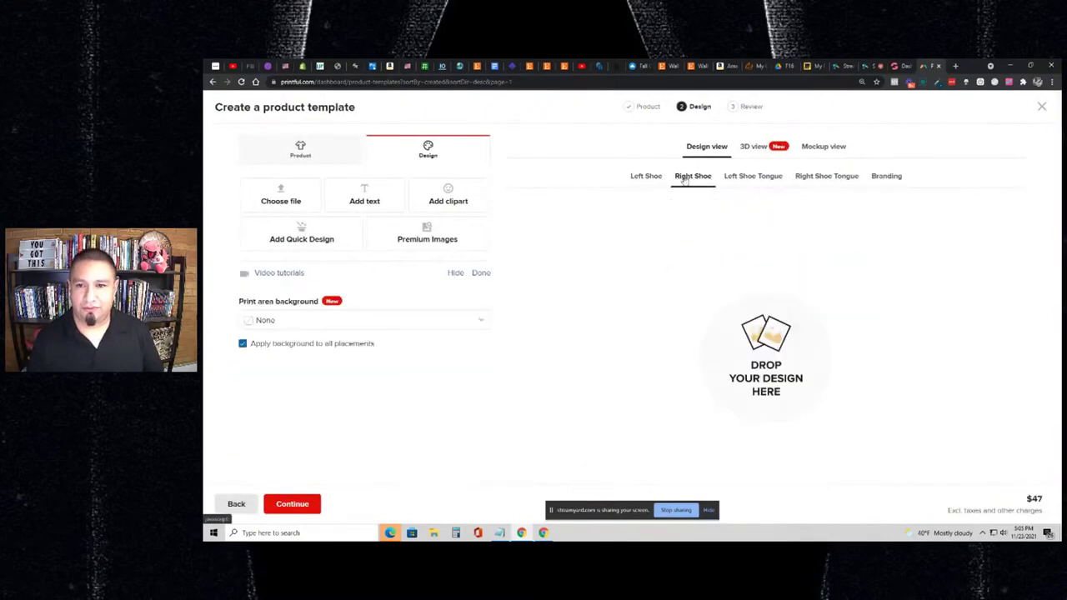
click(644, 177)
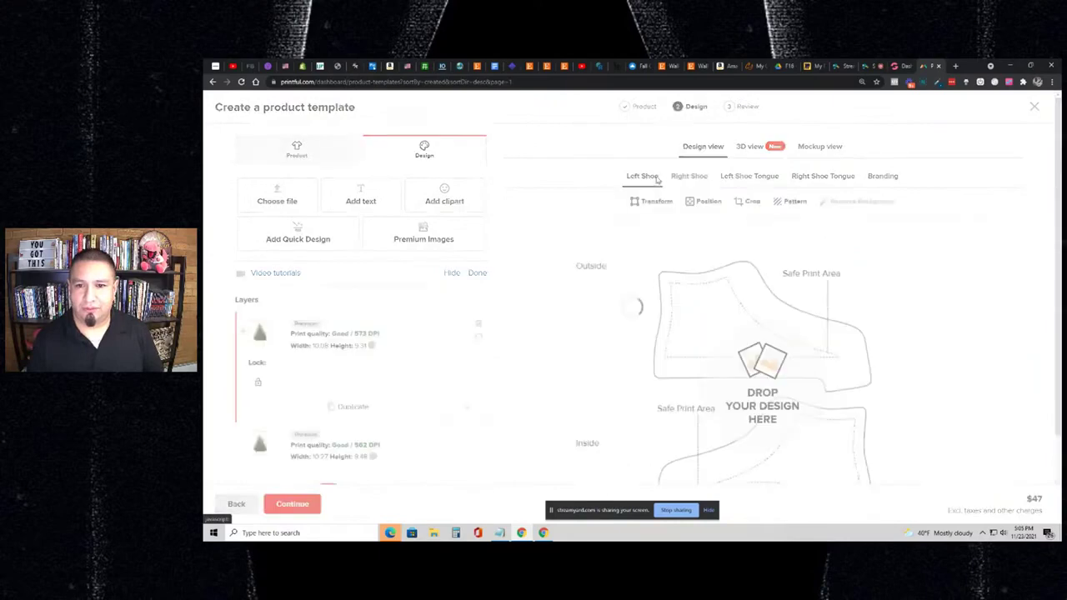
scroll(467, 321, down, 1)
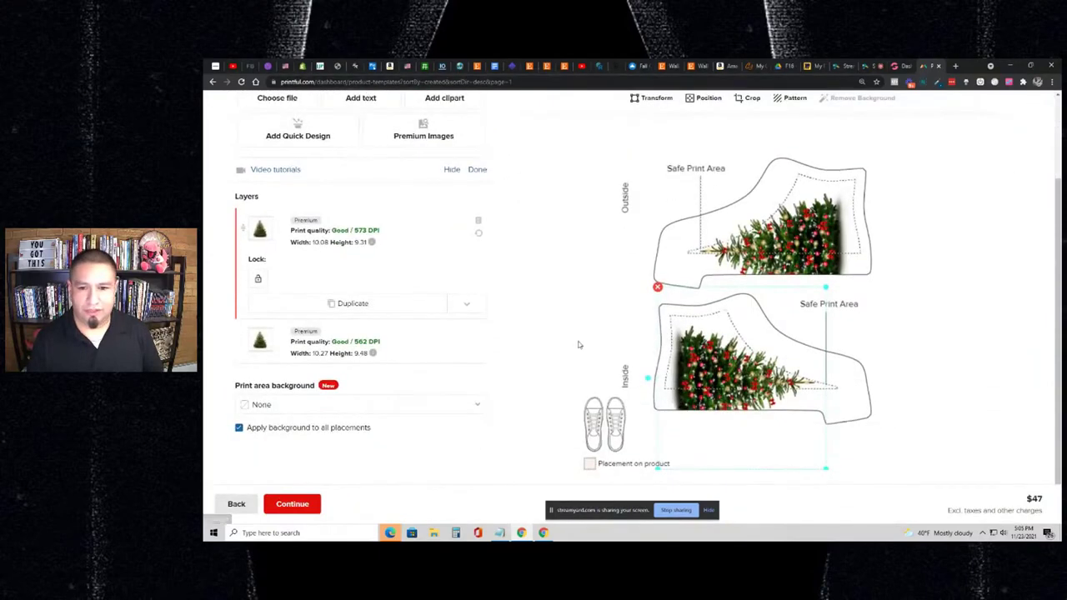
scroll(564, 341, up, 1)
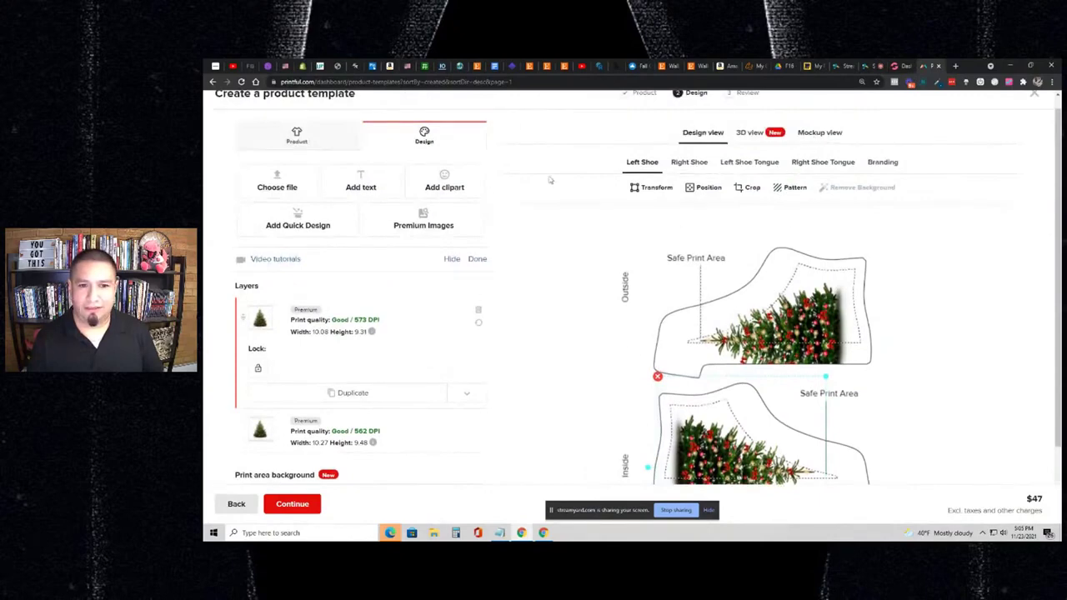
- Delete both Christmas tree layers from the left shoe, dropping the price back to $46
click(478, 310)
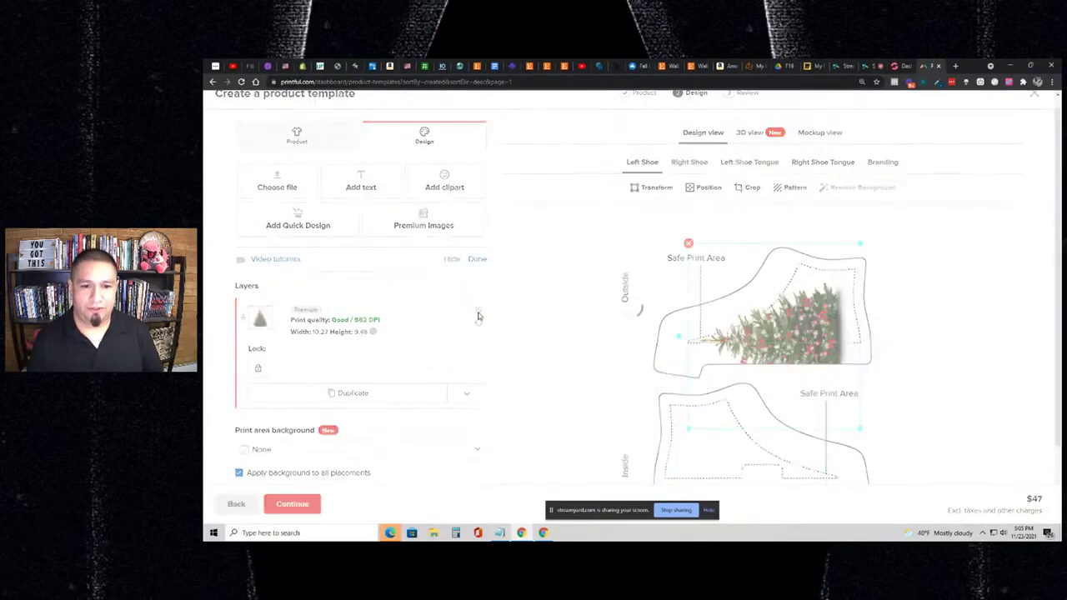
click(477, 325)
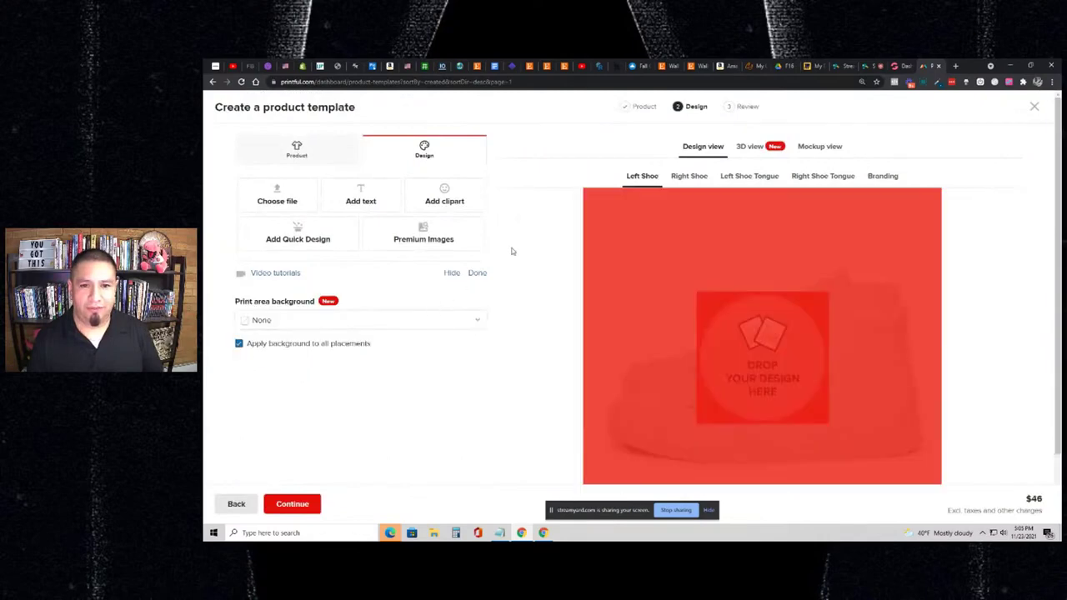
click(699, 180)
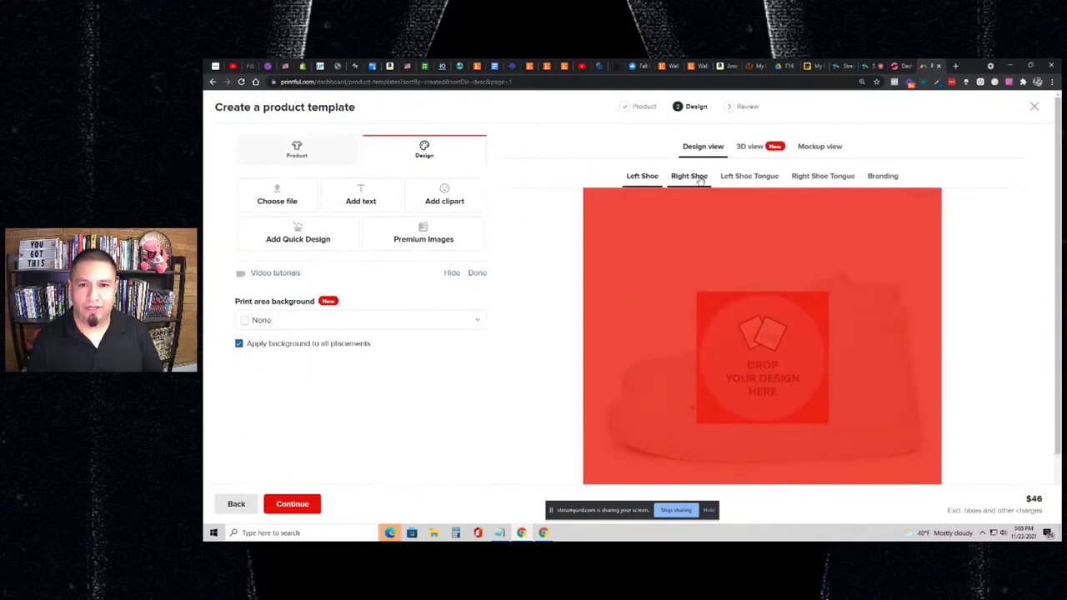
click(640, 183)
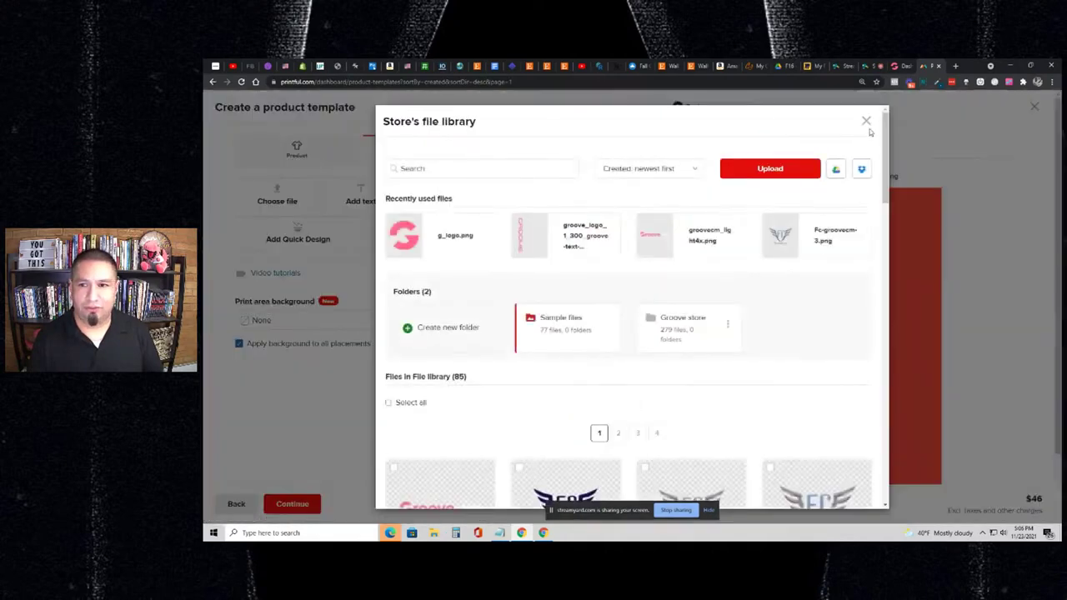
- Close the file library without choosing and show the Product tab's size options
click(868, 119)
click(309, 159)
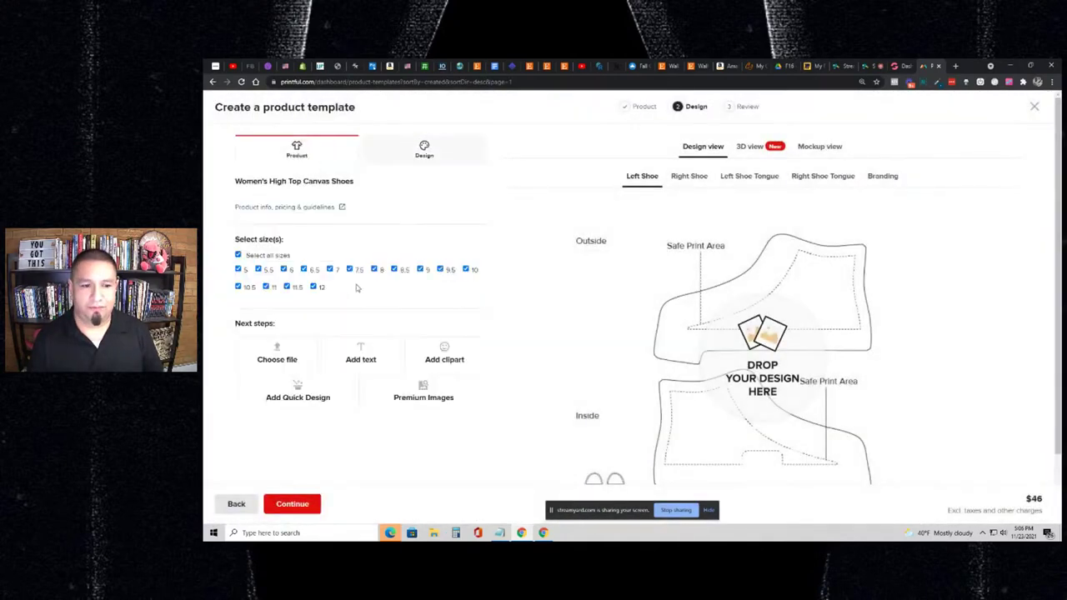
scroll(356, 287, down, 1)
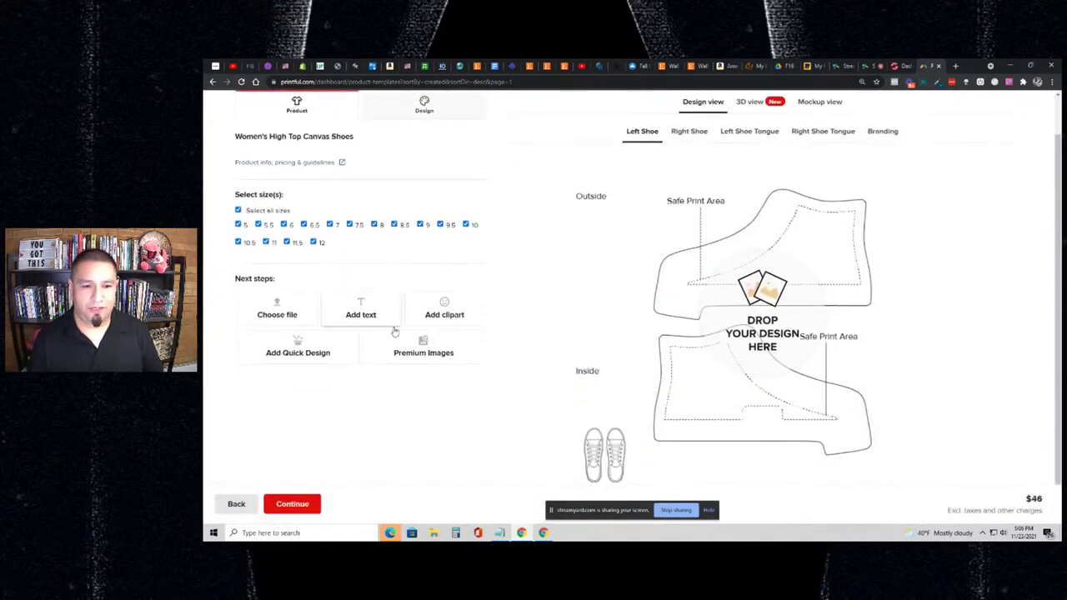
- Browse the Pro and Basic clipart collections without picking anything
click(441, 320)
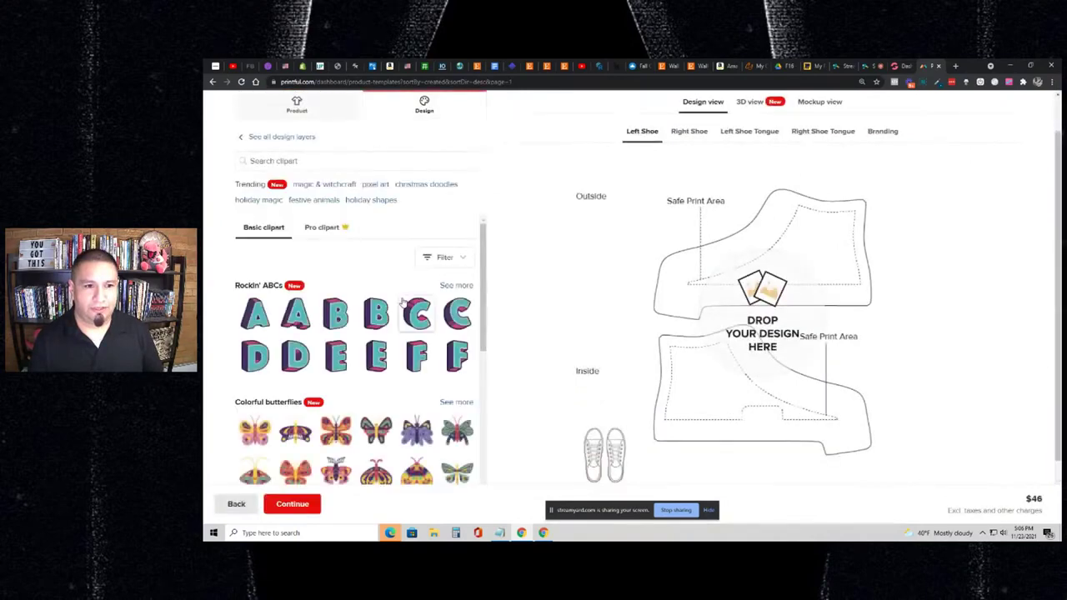
click(328, 238)
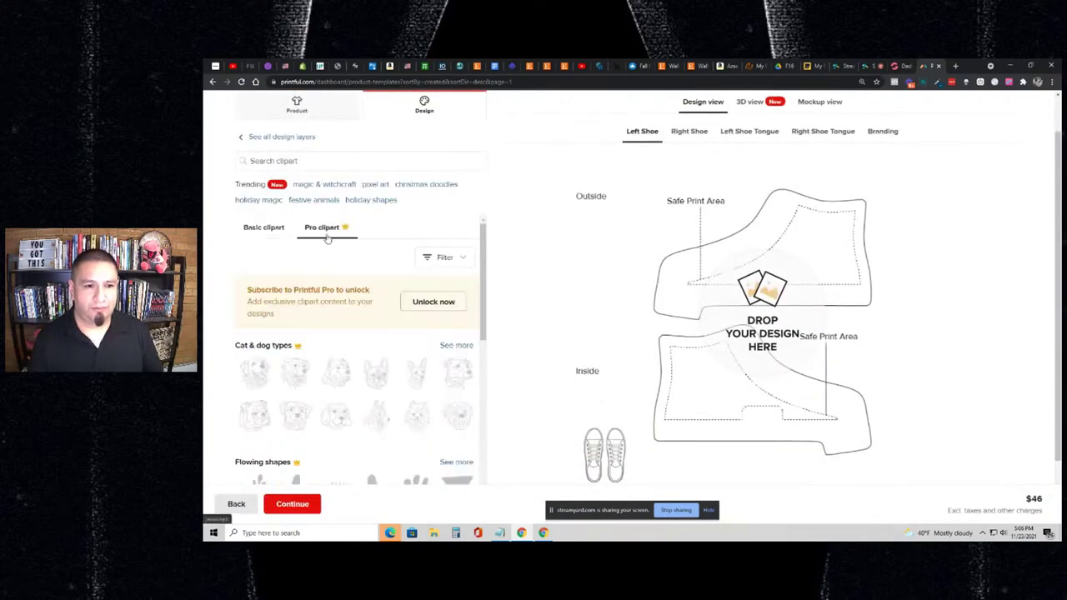
click(278, 240)
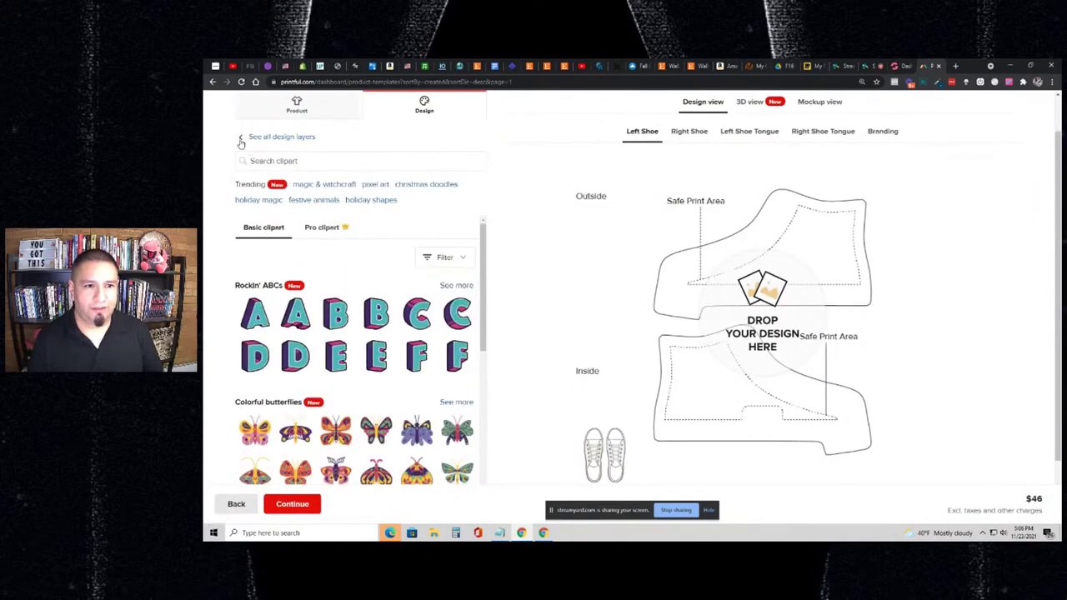
click(240, 140)
- Search Premium Images for '100 dollar bill' and place a bill photo on the left shoe
click(428, 197)
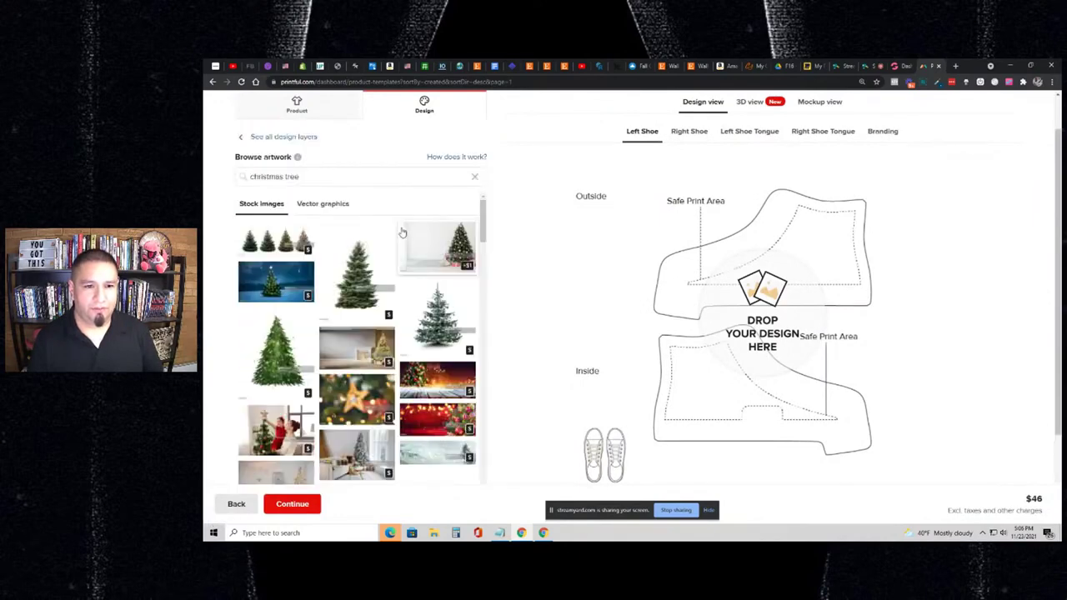
click(317, 176)
key(ctrl+a)
key(BackSpace)
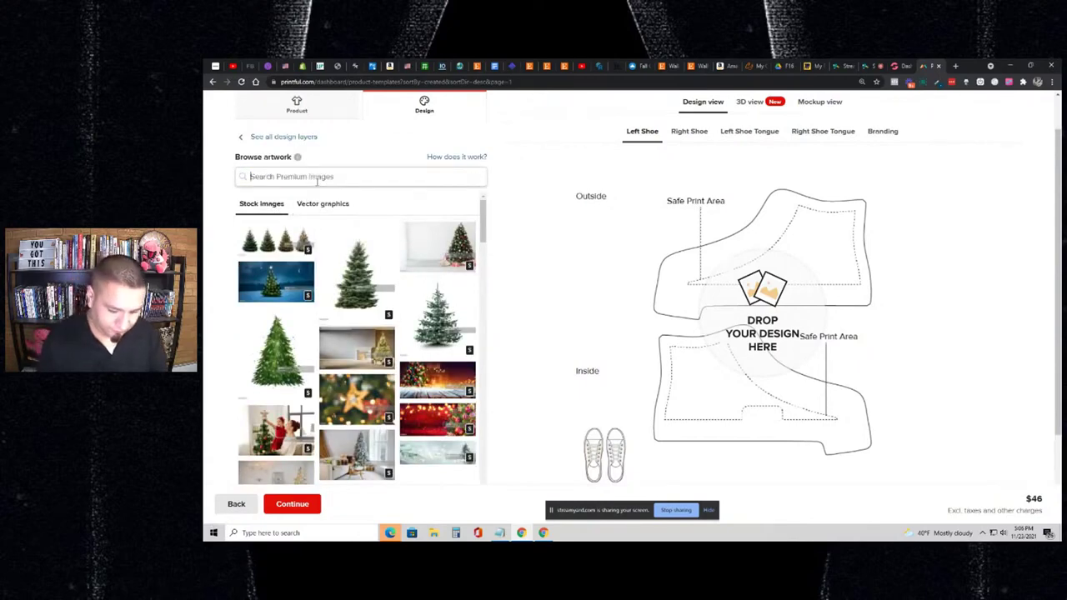
text(100 dollar)
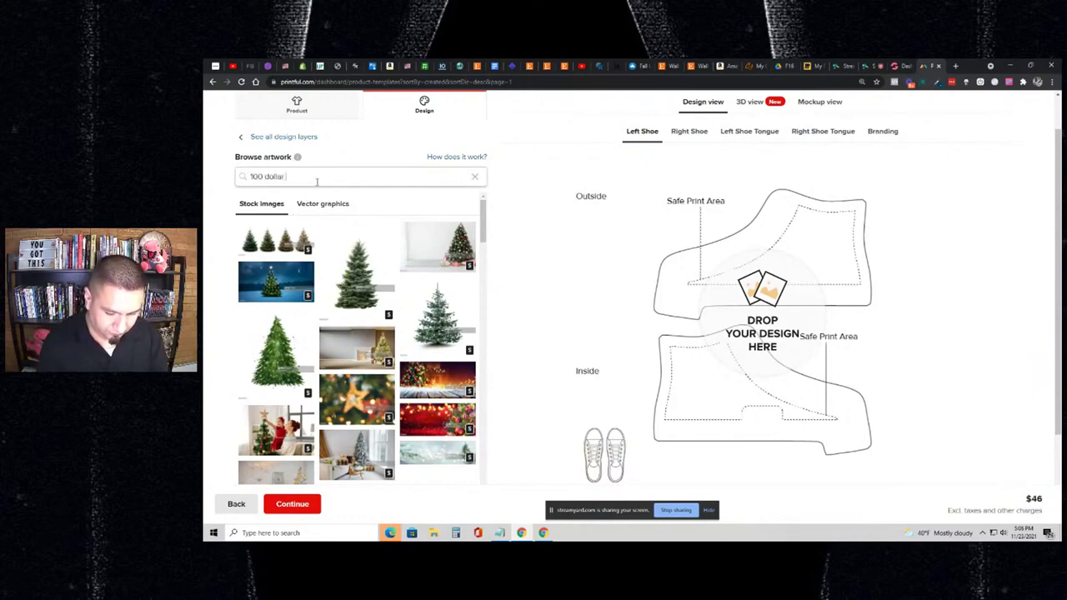
text( bill)
key(Return)
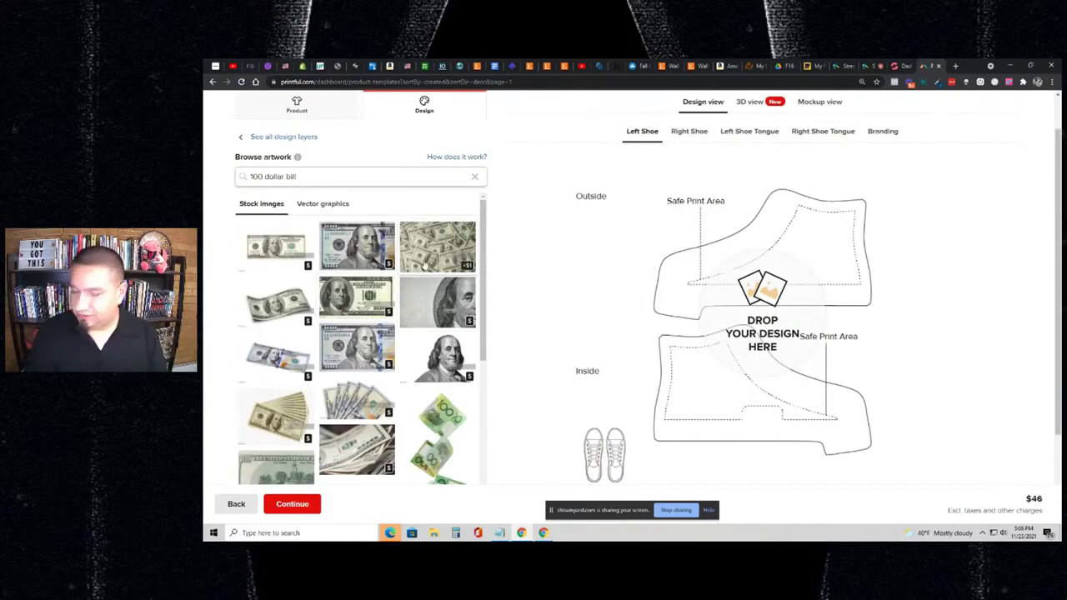
click(427, 261)
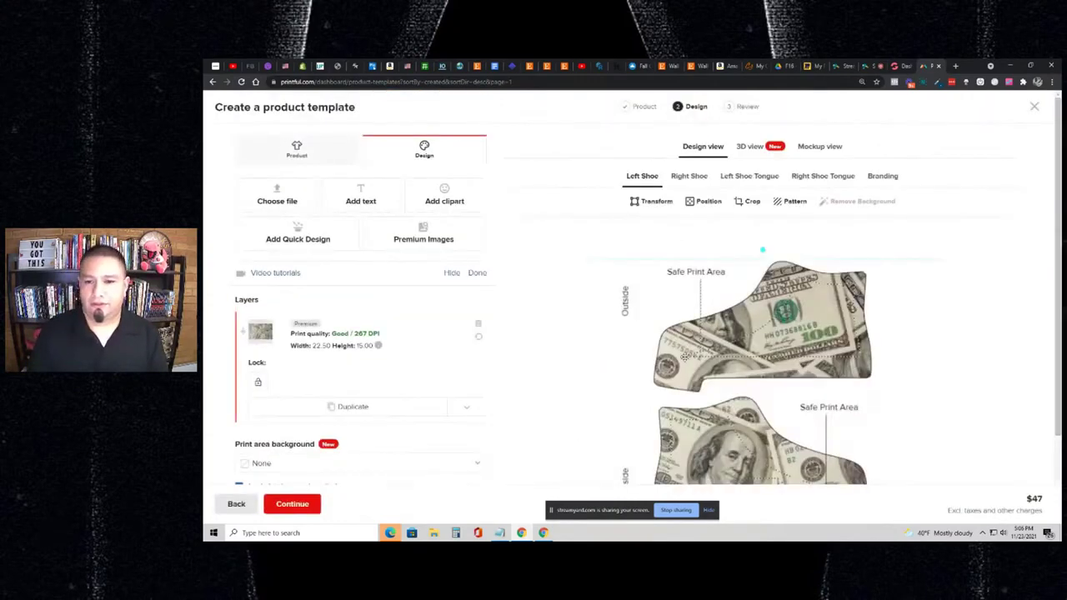
- Duplicate the 100 dollar bill design onto the Right Shoe and verify it there, raising the price to $48
scroll(809, 322, down, 1)
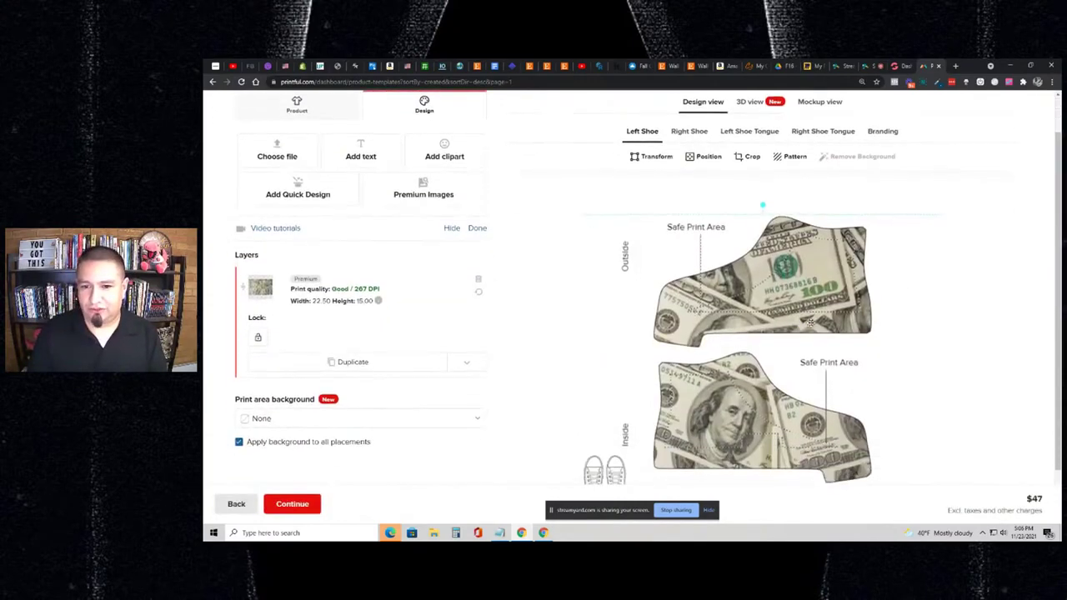
click(465, 364)
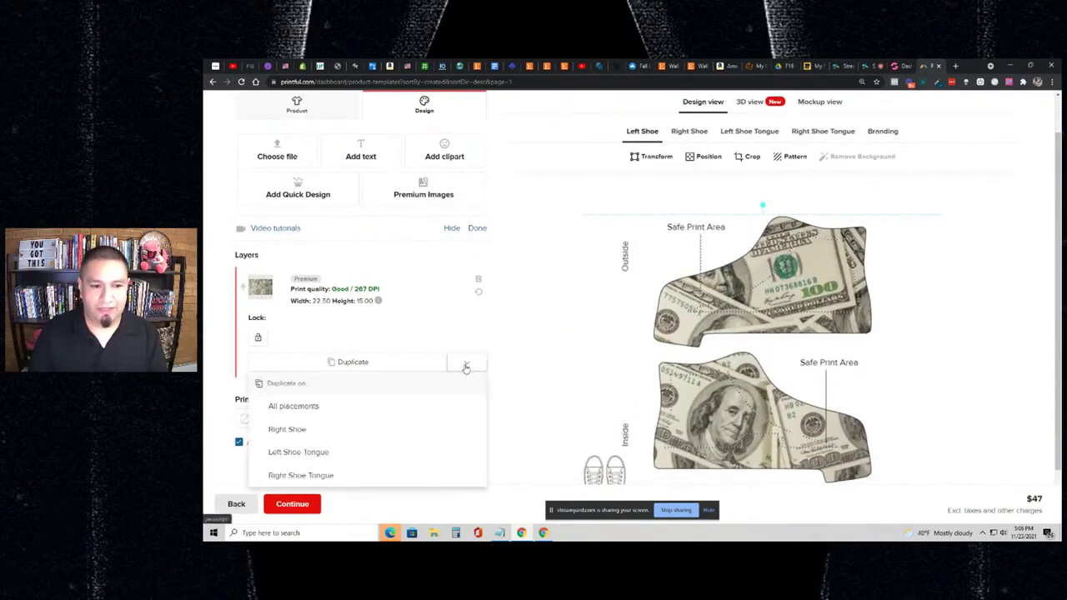
click(329, 414)
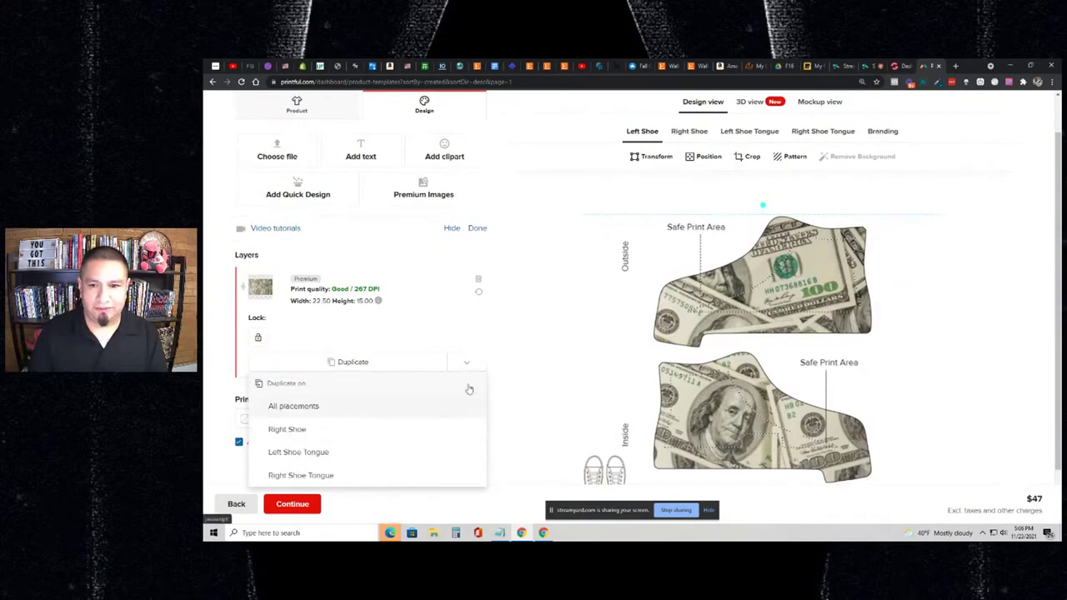
click(688, 175)
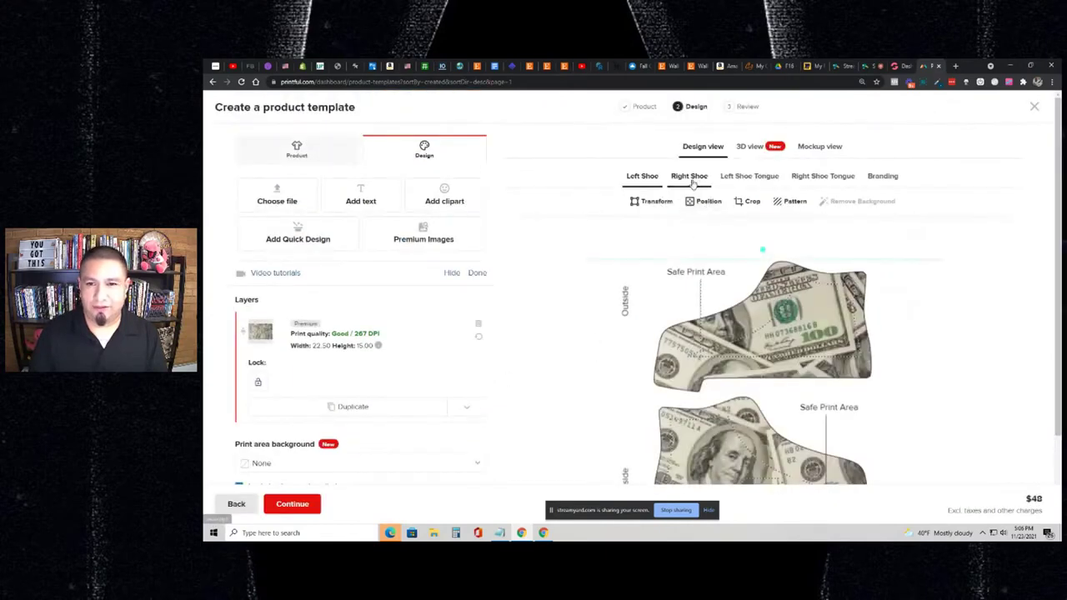
click(650, 178)
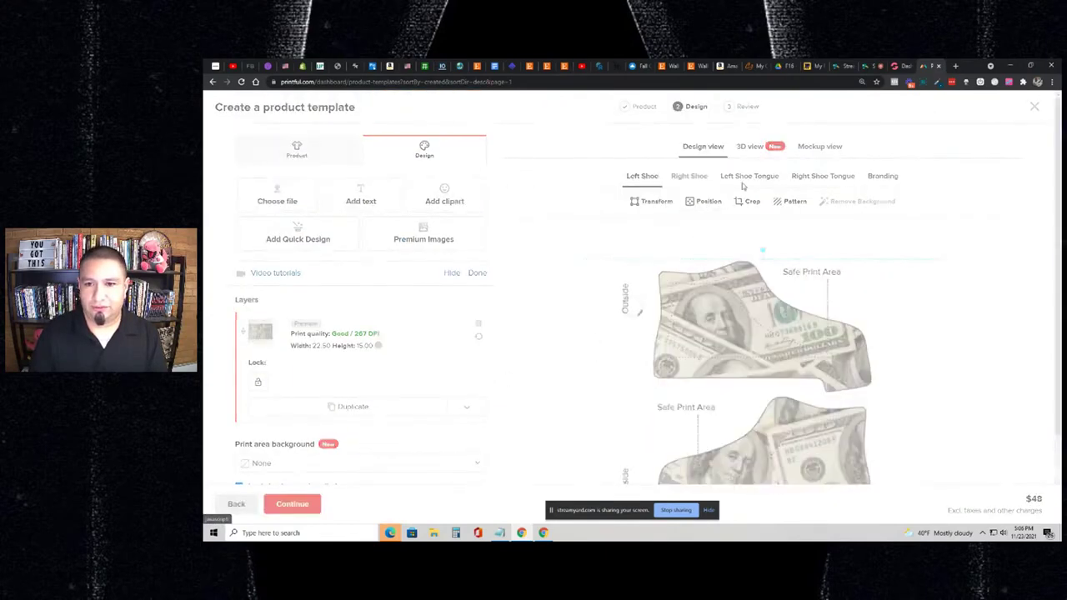
- Generate the mockups and preview the side, back and front views, ending on the legs-wearing-shoes view
click(801, 151)
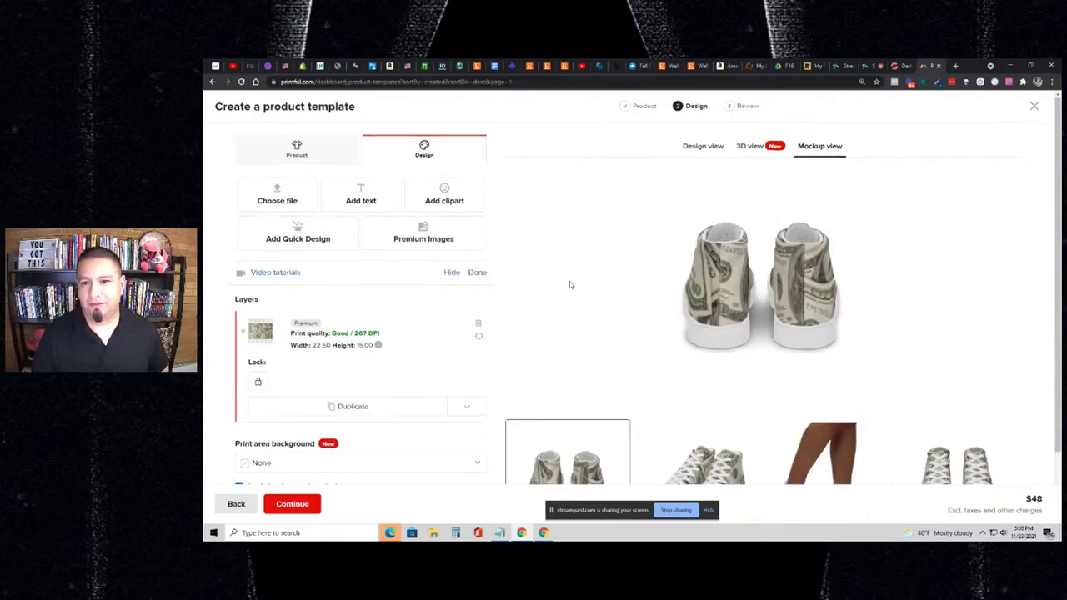
scroll(570, 285, down, 2)
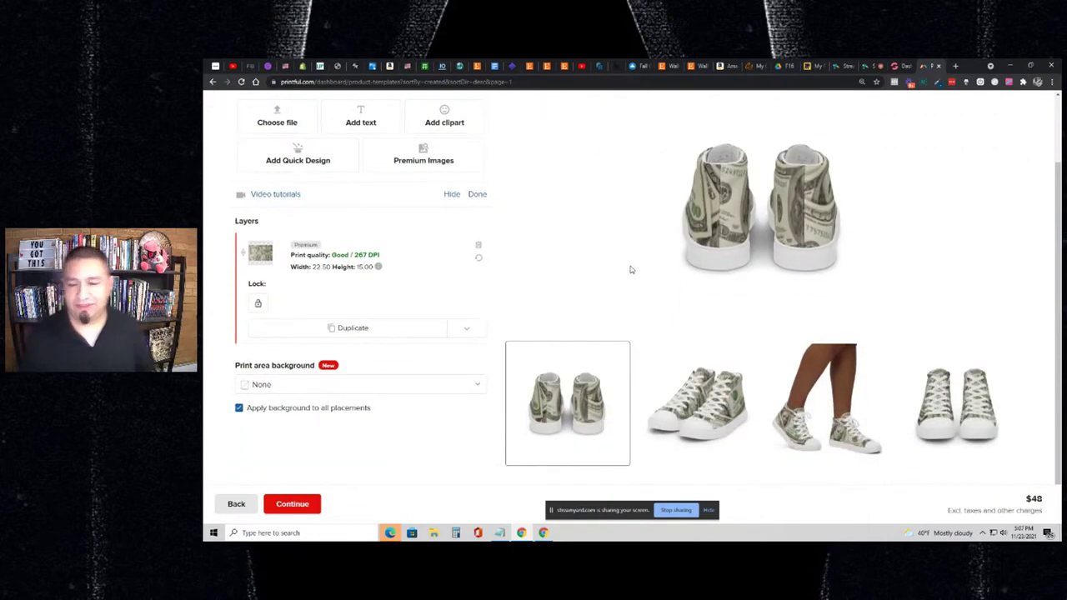
click(835, 402)
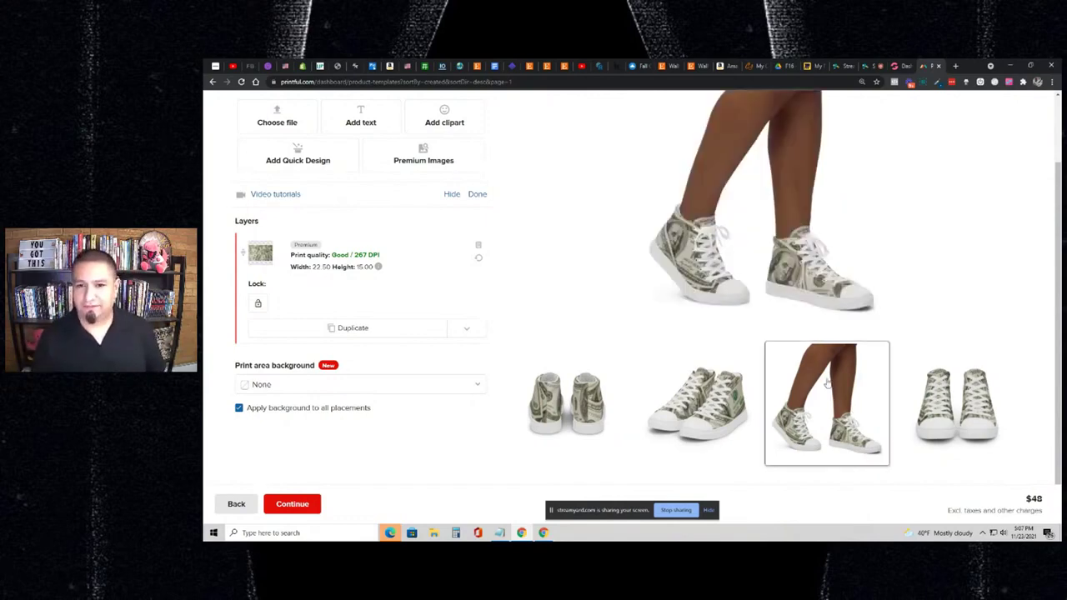
click(715, 403)
click(568, 403)
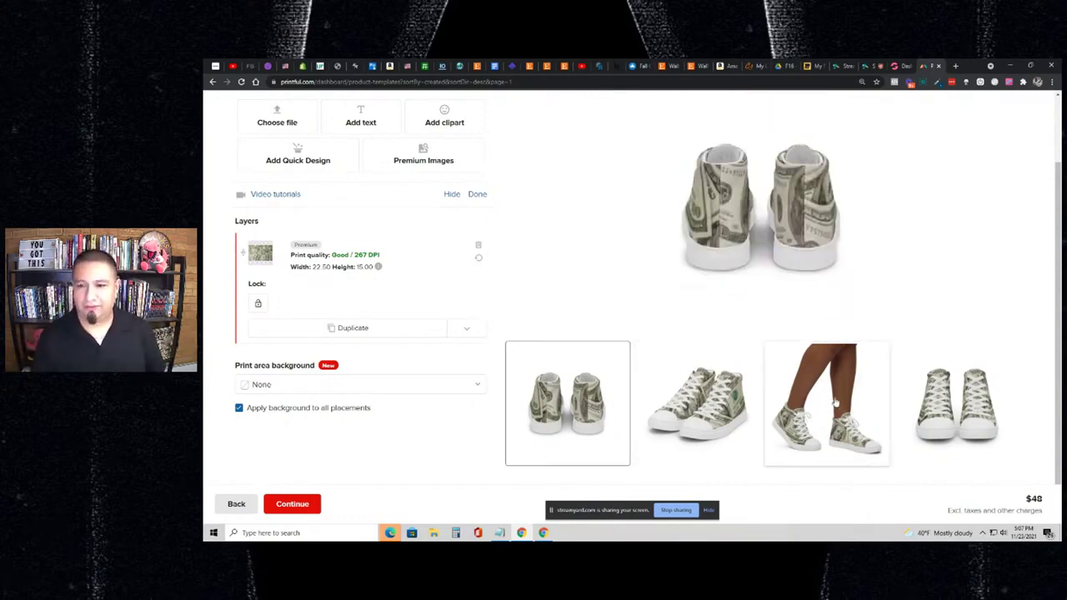
click(909, 395)
click(819, 395)
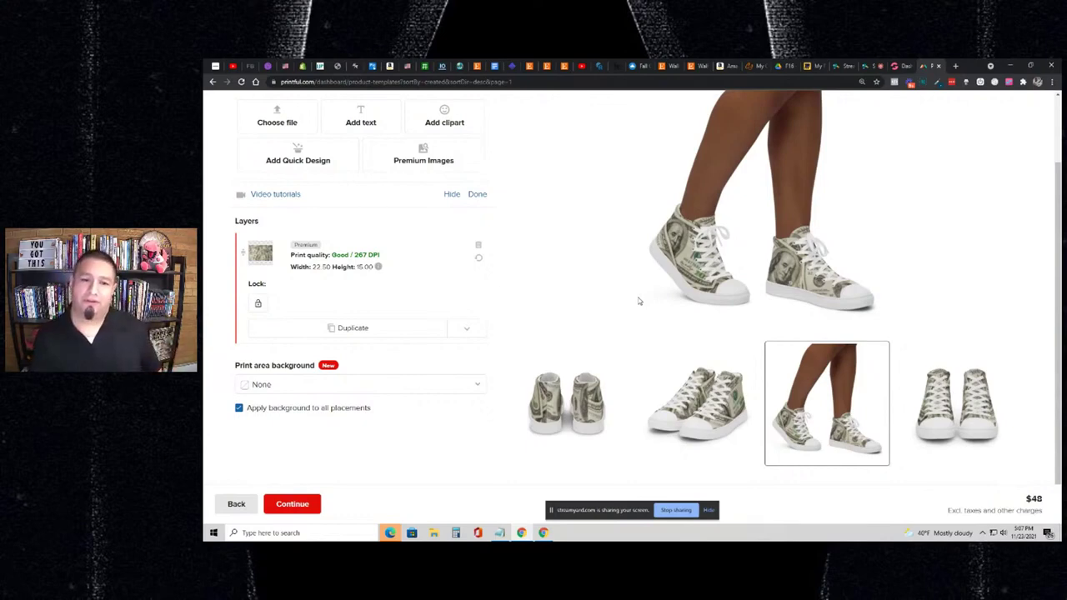
scroll(638, 300, up, 1)
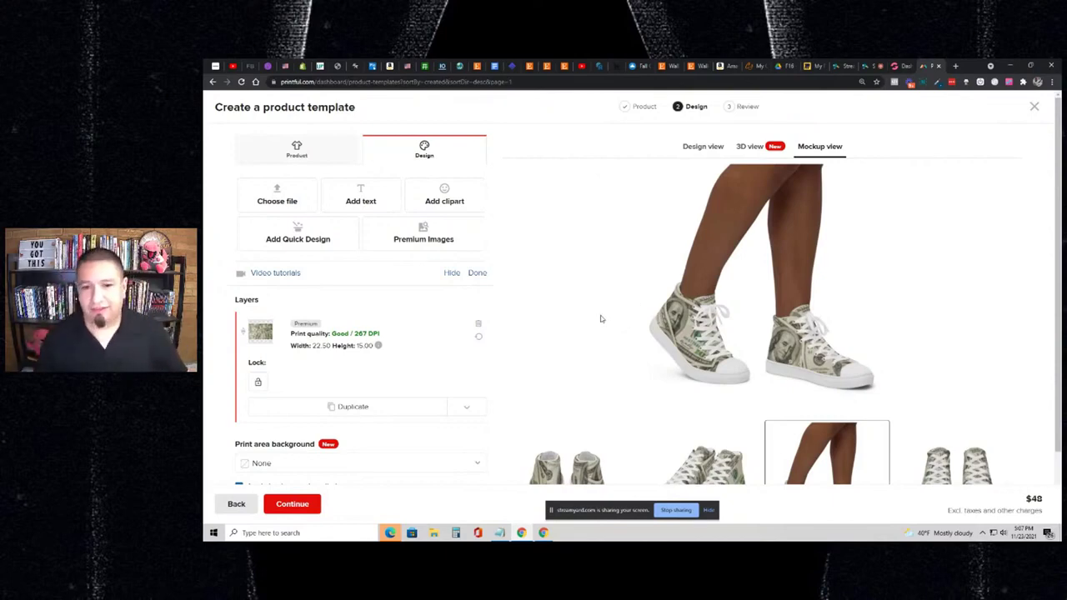
scroll(648, 305, down, 2)
scroll(671, 325, up, 2)
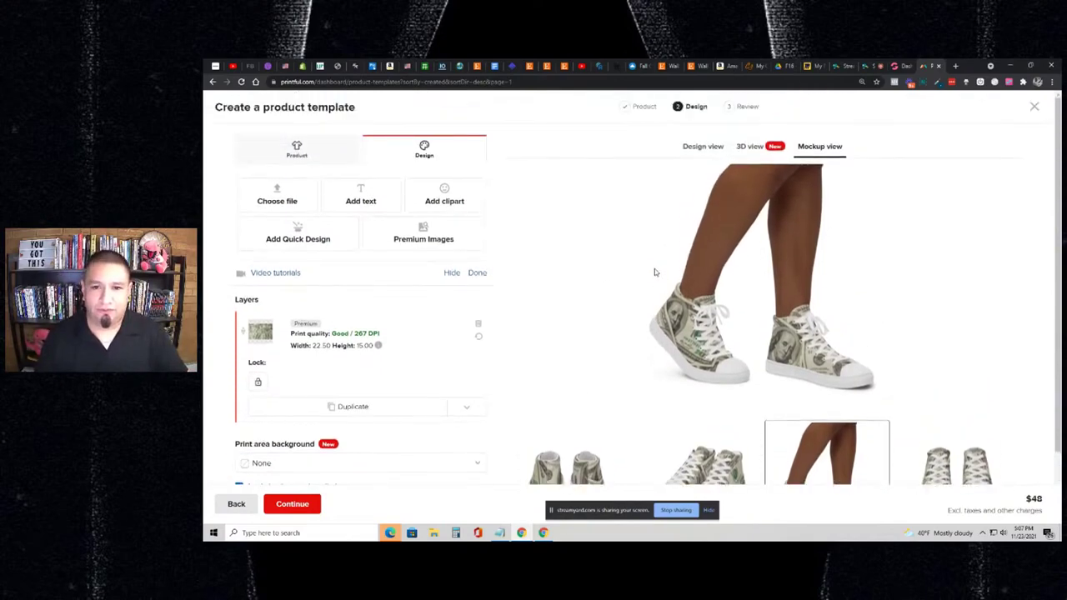
- Return to design view and delete the dollar-bill layer from the left shoe, then open the Right Shoe placement
click(297, 149)
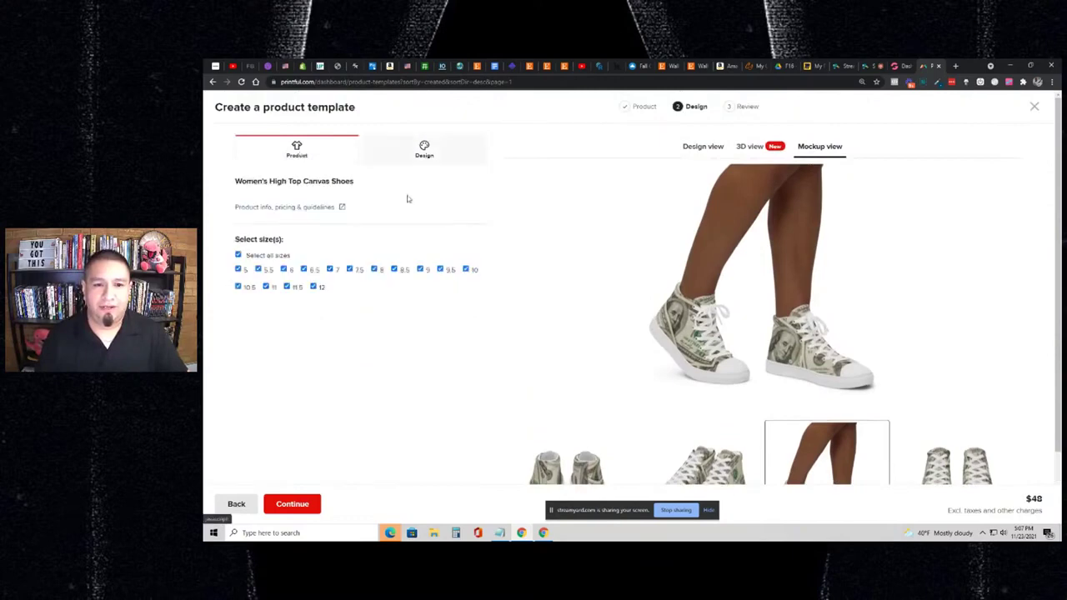
click(421, 150)
click(685, 147)
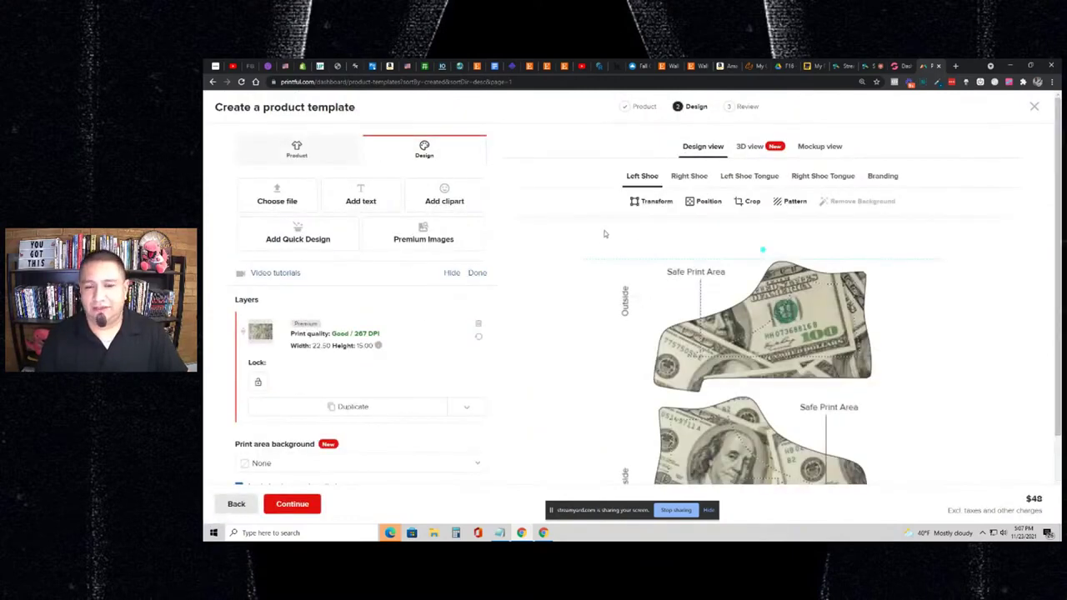
scroll(606, 232, down, 1)
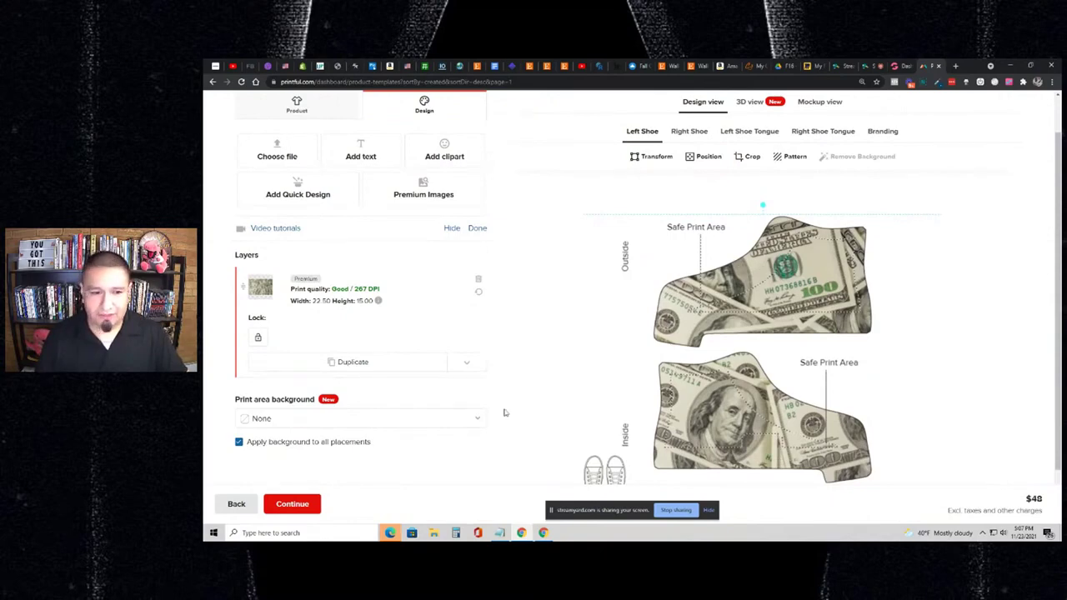
scroll(750, 292, up, 1)
scroll(753, 295, down, 1)
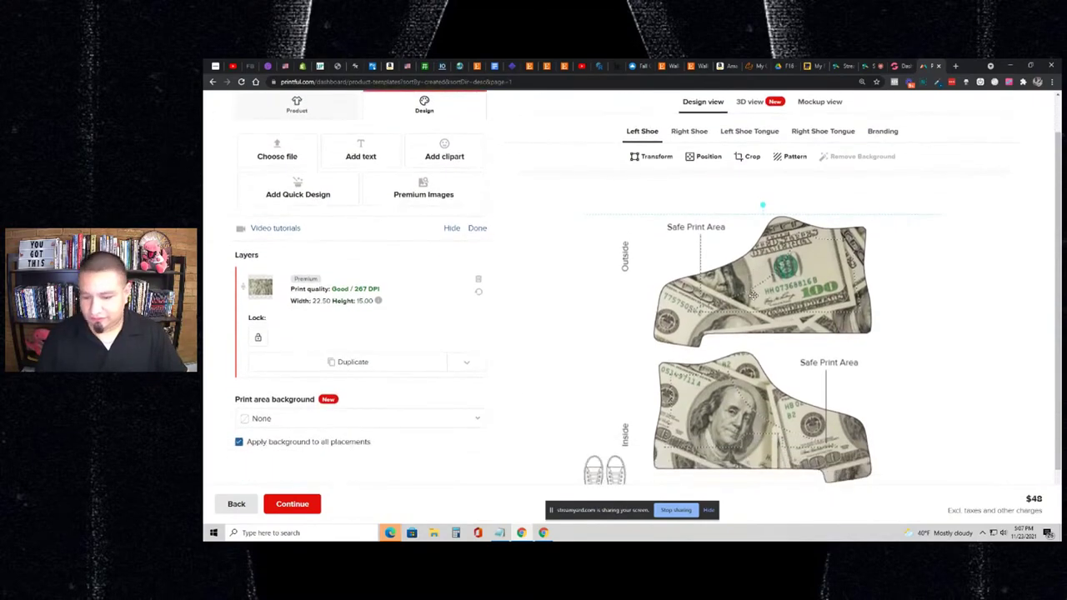
key(Delete)
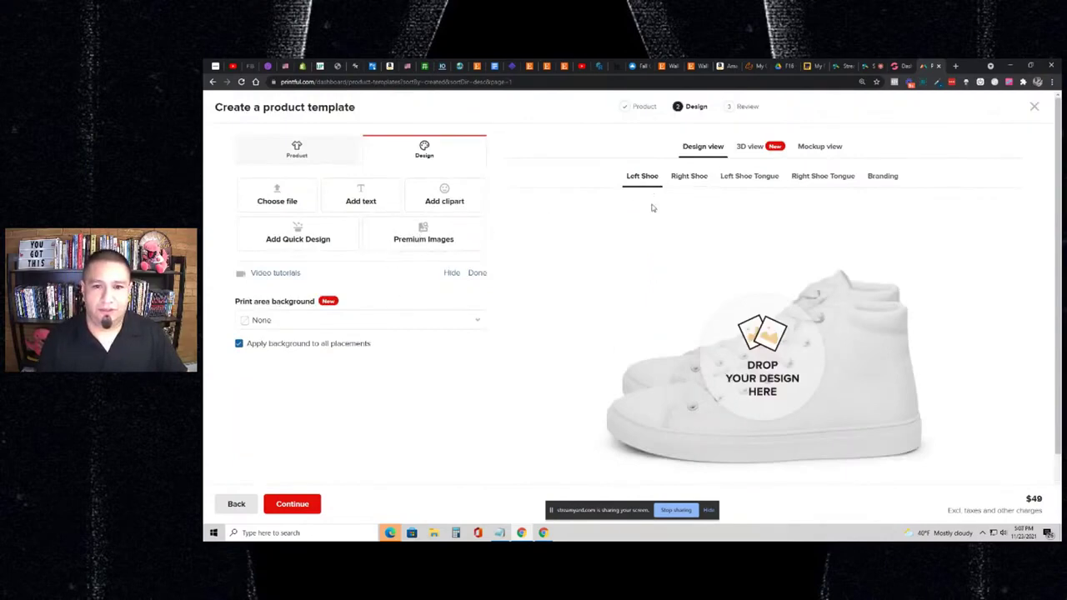
click(683, 183)
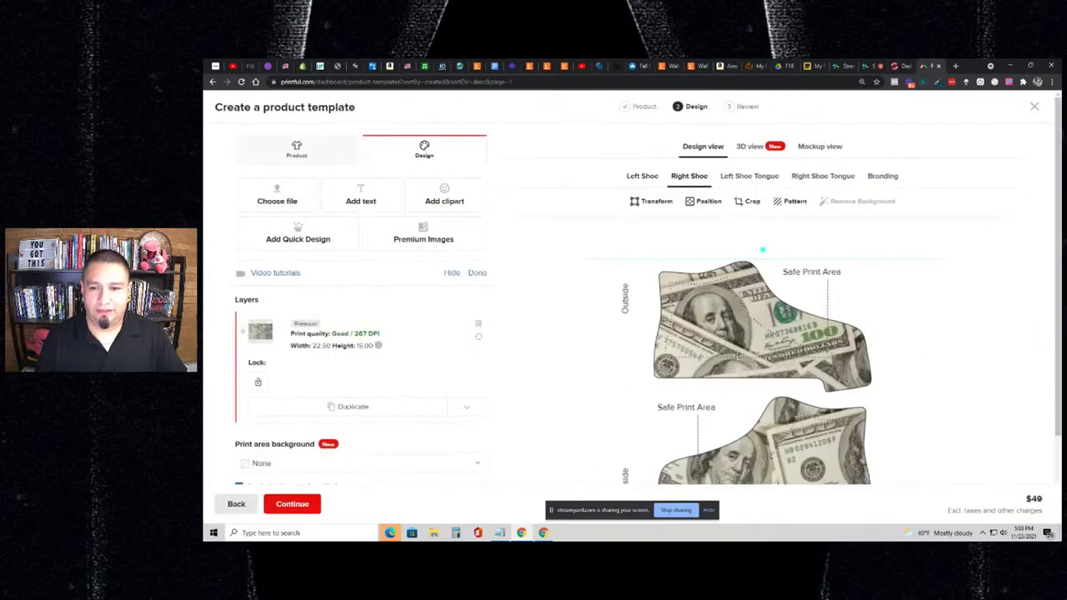
- Delete the money and Christmas tree designs from the Left and Right Shoe Tongue placements
click(755, 187)
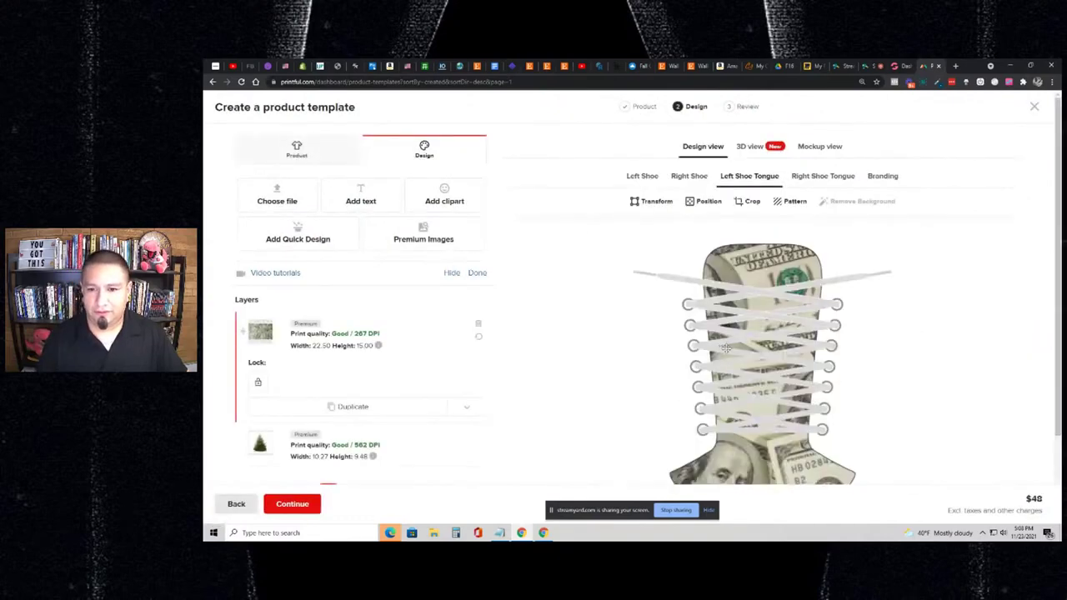
key(Delete)
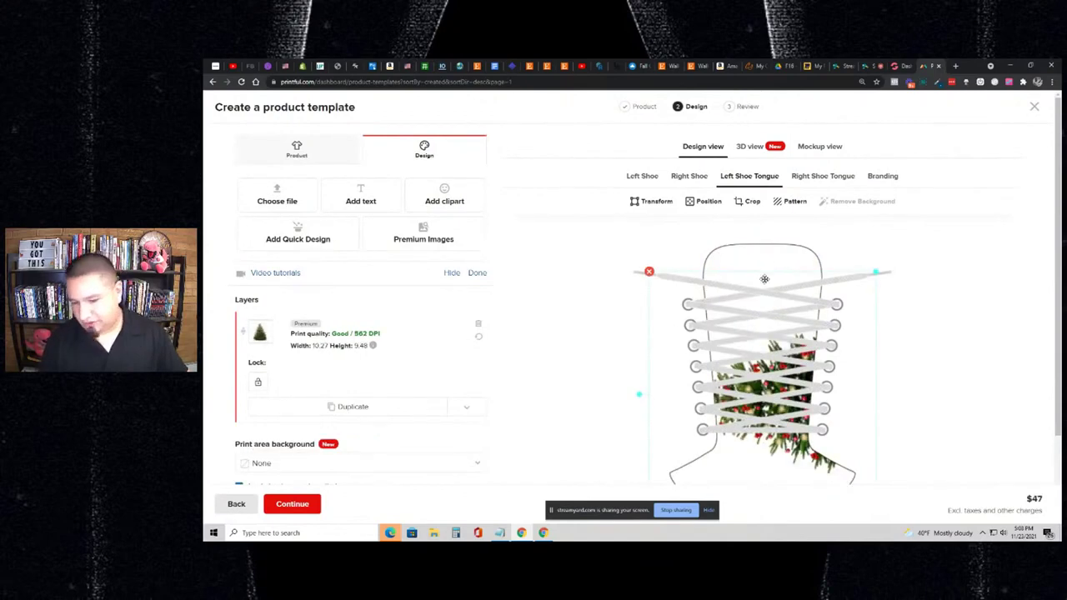
key(Delete)
click(822, 179)
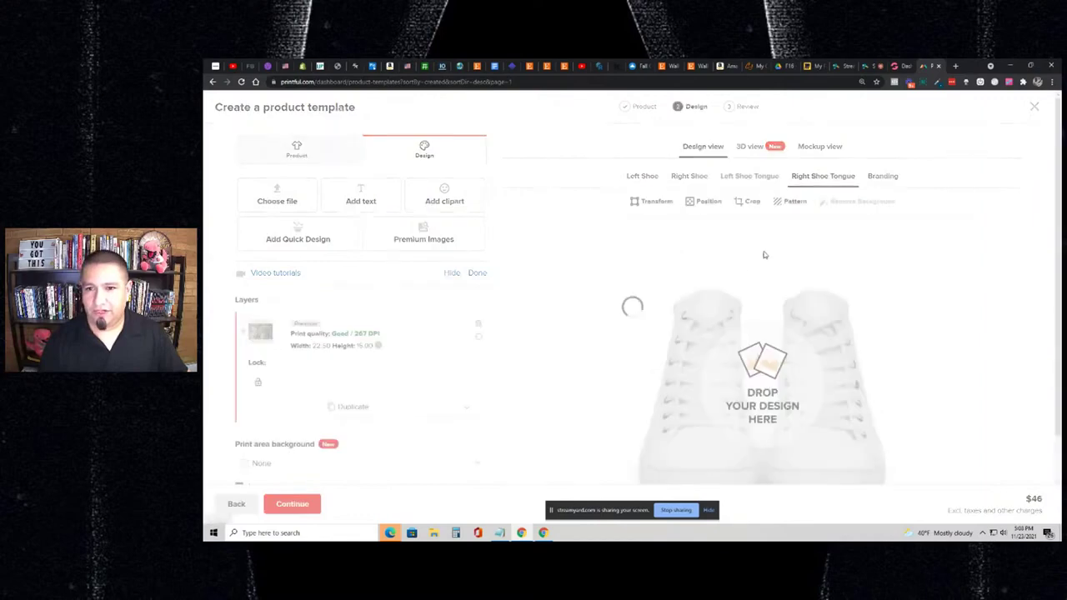
key(Delete)
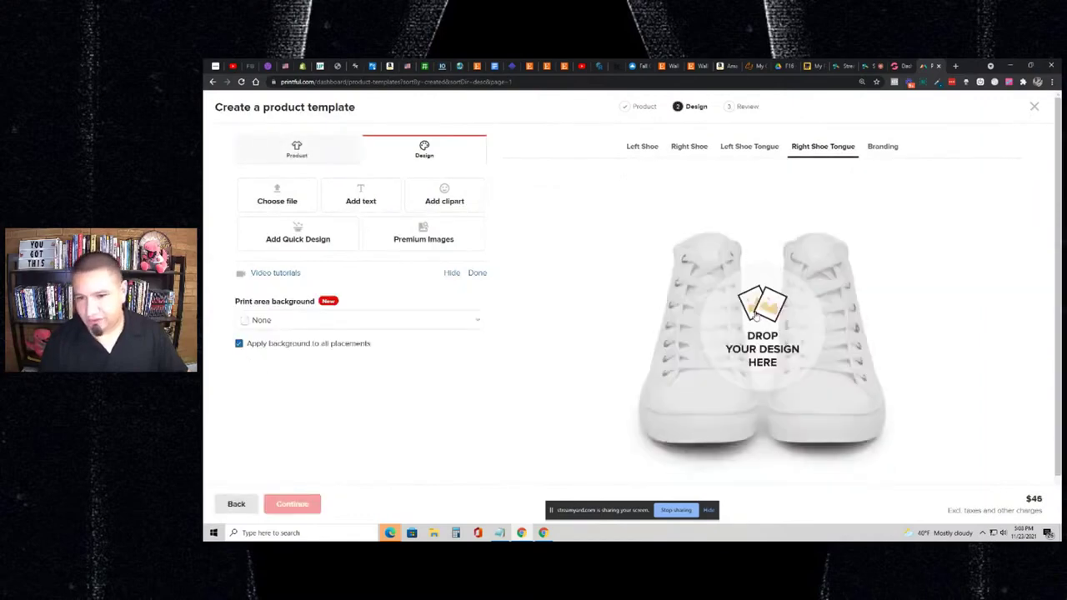
click(867, 151)
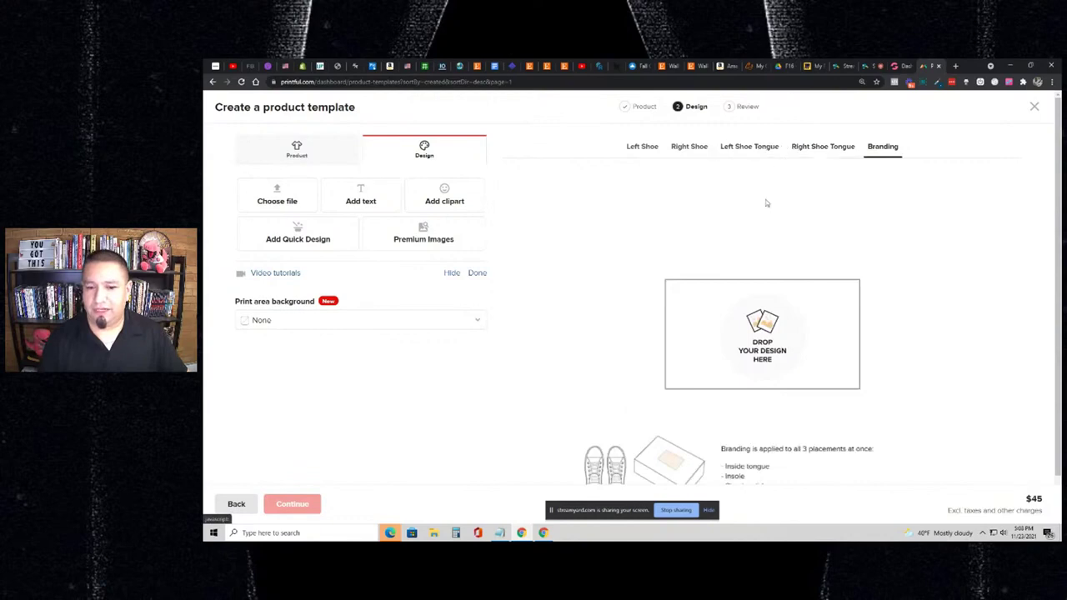
scroll(733, 316, down, 1)
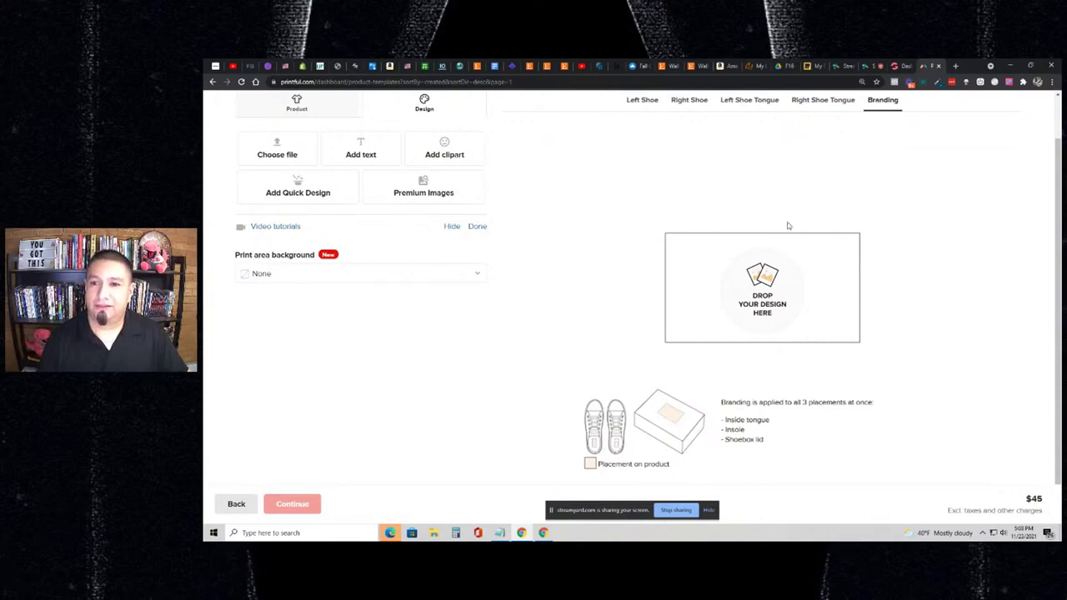
click(822, 102)
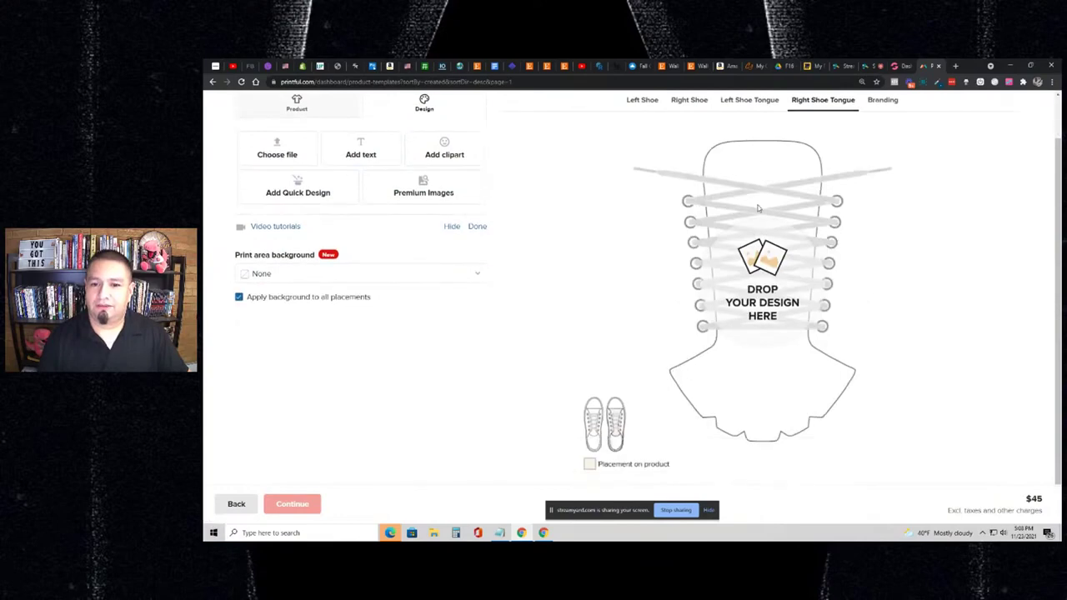
- Back on the Left Shoe, apply the stacked 100 dollar bills premium image at 267 DPI
click(745, 150)
click(684, 155)
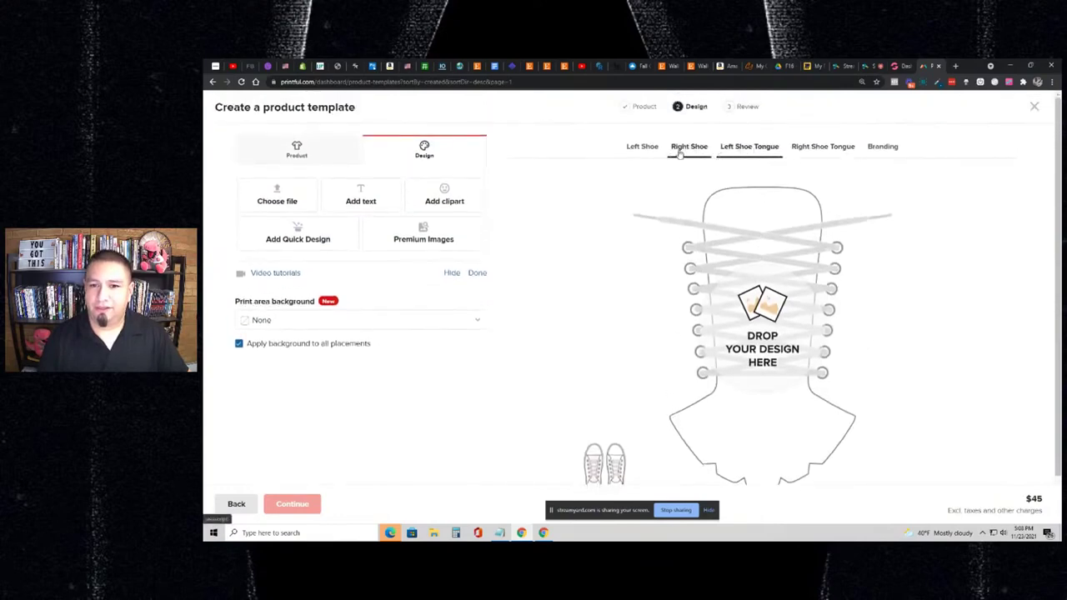
click(650, 150)
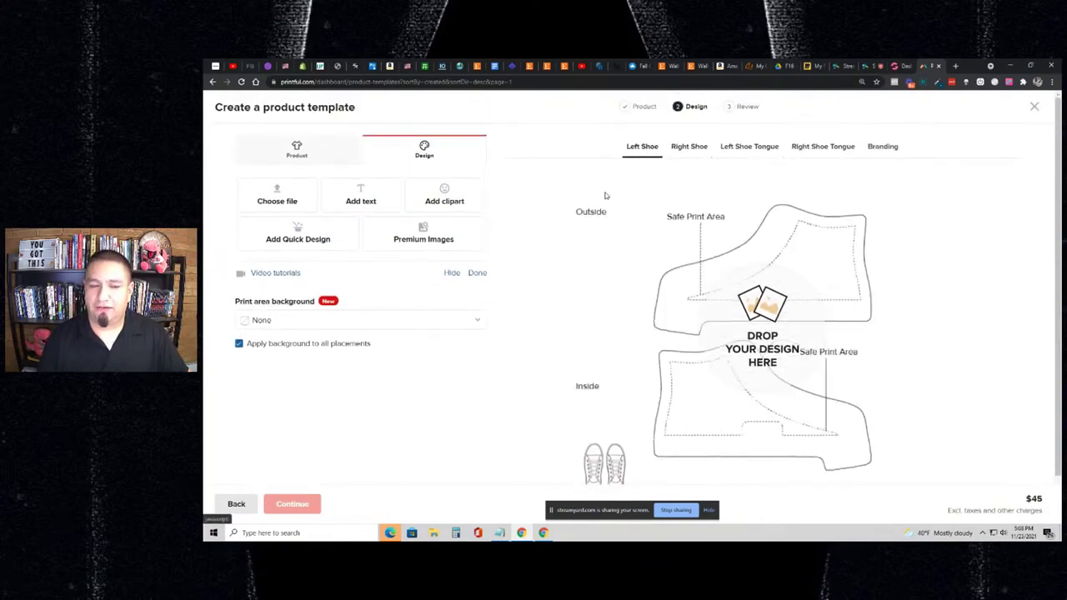
click(435, 247)
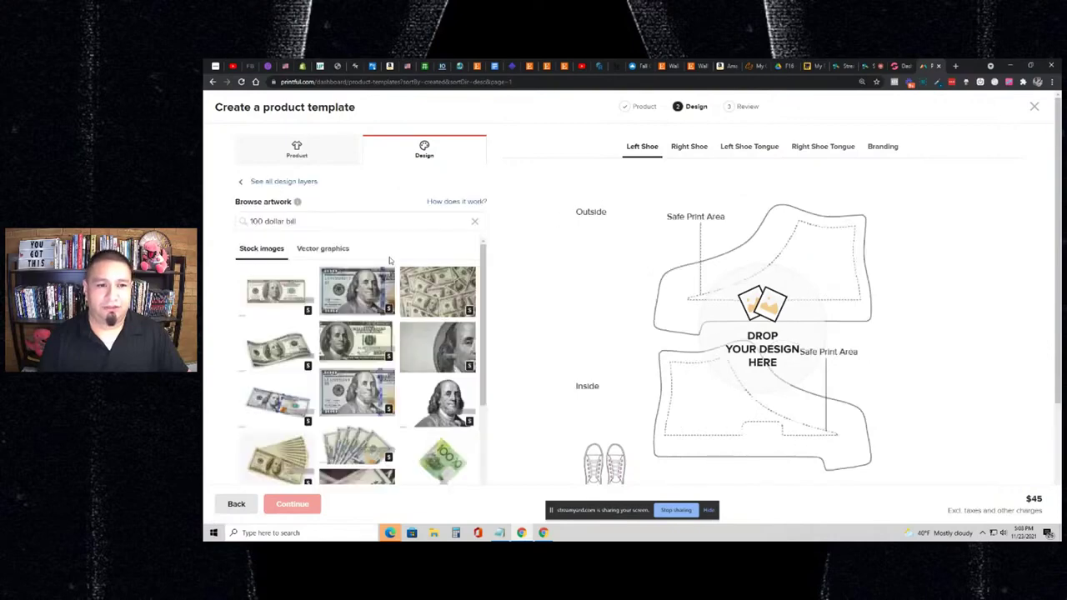
click(431, 290)
- Move and resize the bill print to 12.84 × 8.56 so it covers only the outside panel
scroll(633, 275, down, 1)
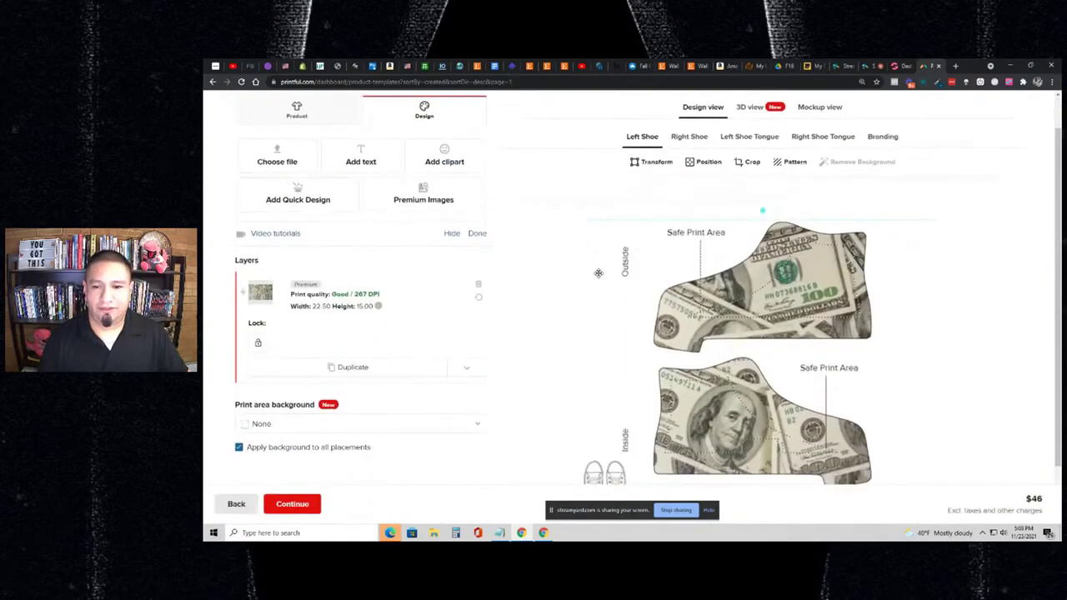
drag(786, 264, 848, 267)
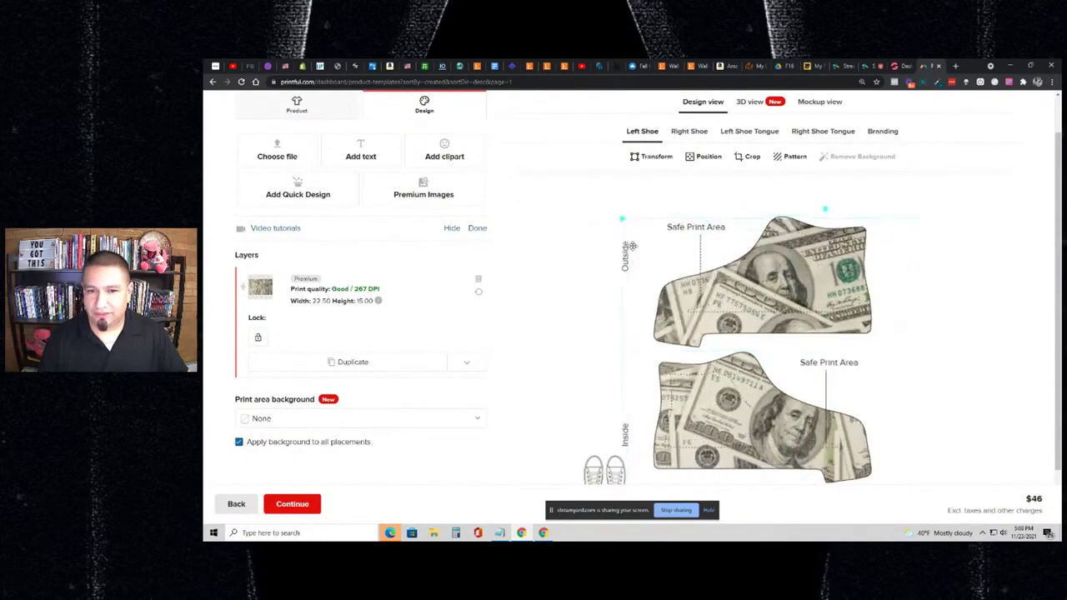
drag(621, 218, 696, 235)
drag(737, 267, 696, 246)
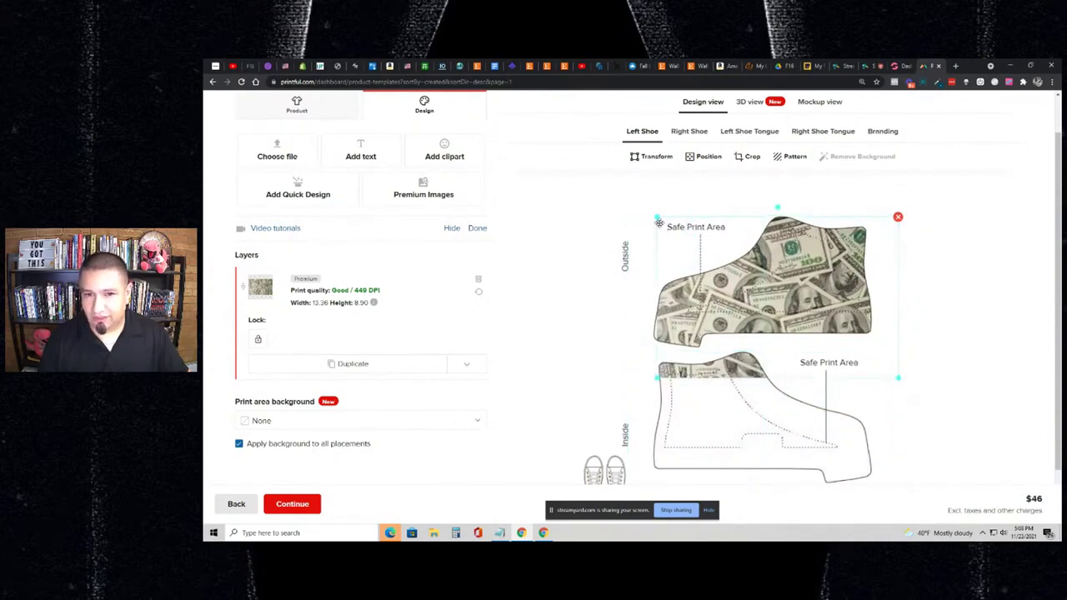
drag(658, 220, 732, 251)
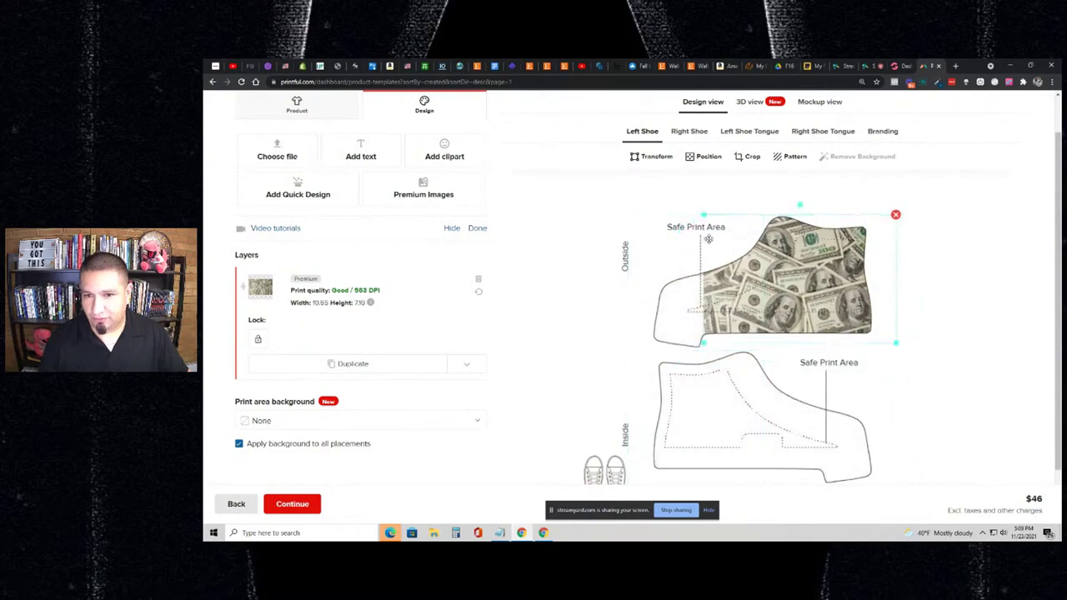
drag(704, 217, 676, 214)
drag(748, 266, 744, 261)
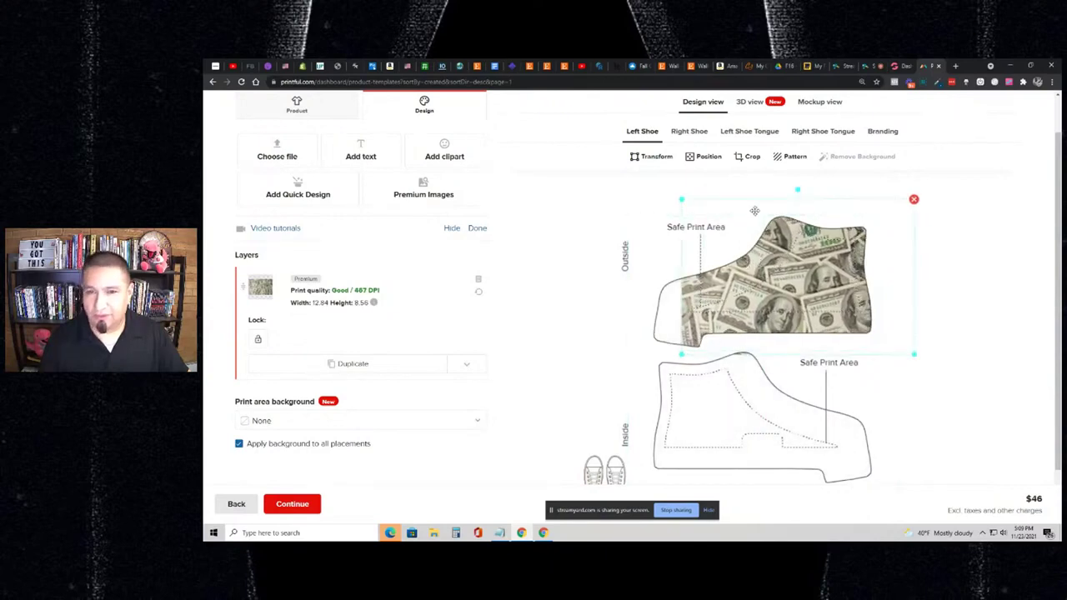
click(705, 156)
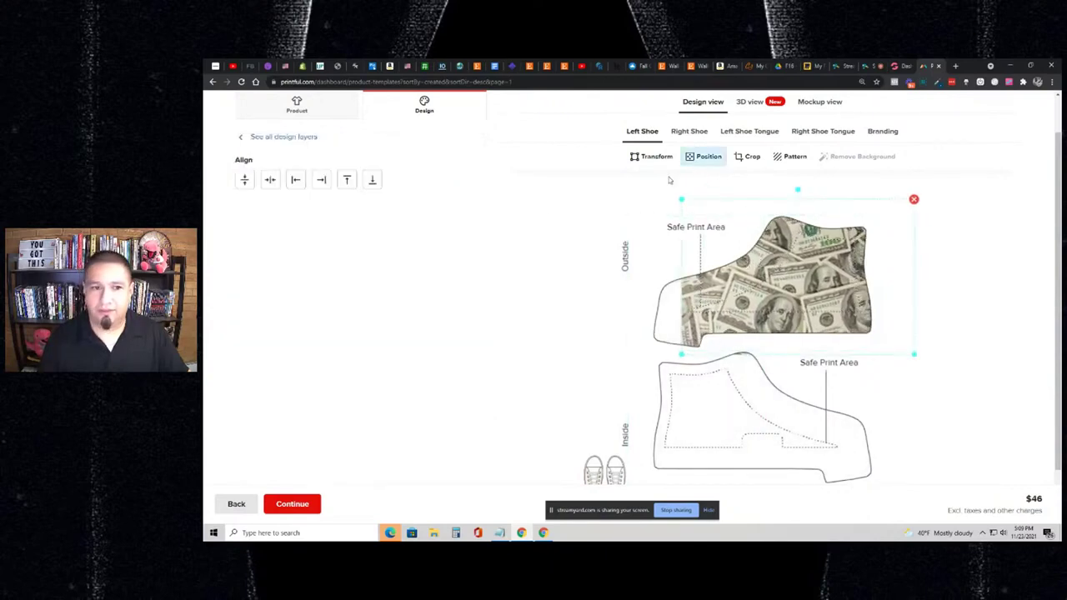
- Align and nudge the money print onto the left shoe's outside panel, then return to the layer list
click(322, 180)
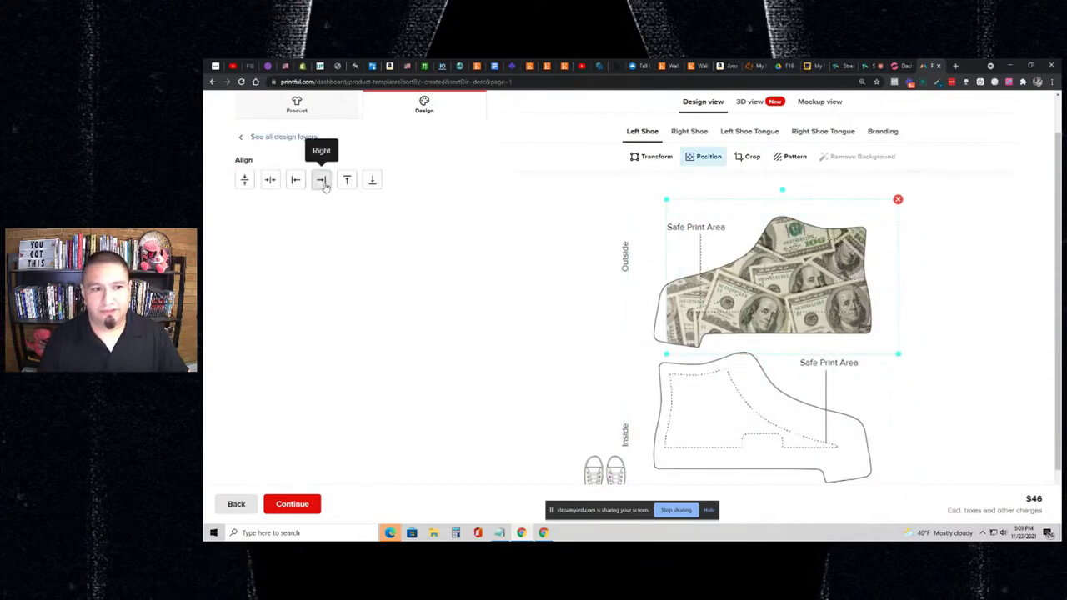
click(298, 182)
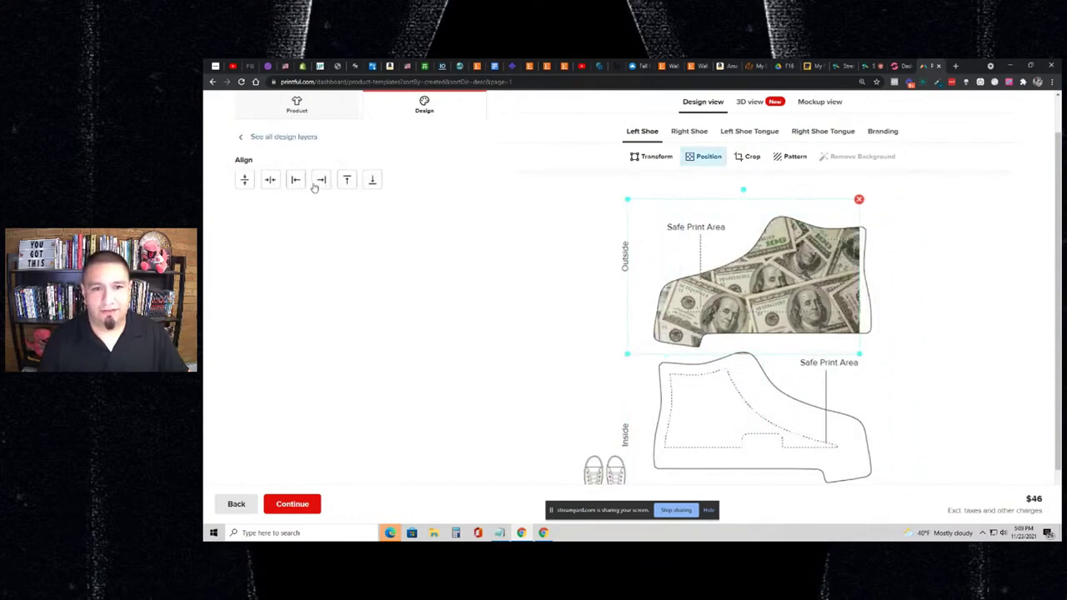
click(316, 185)
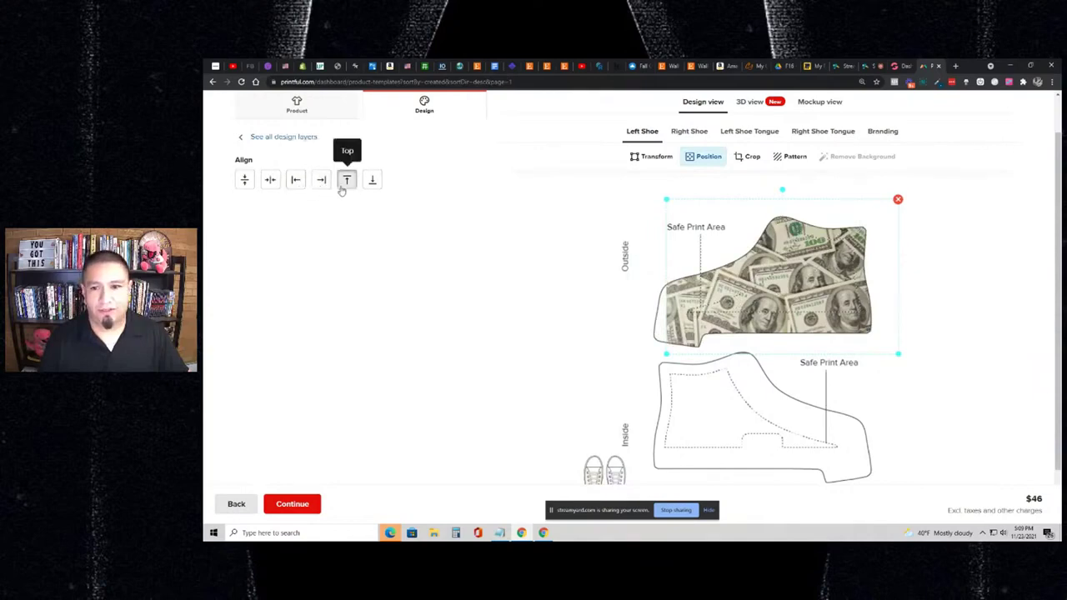
click(342, 188)
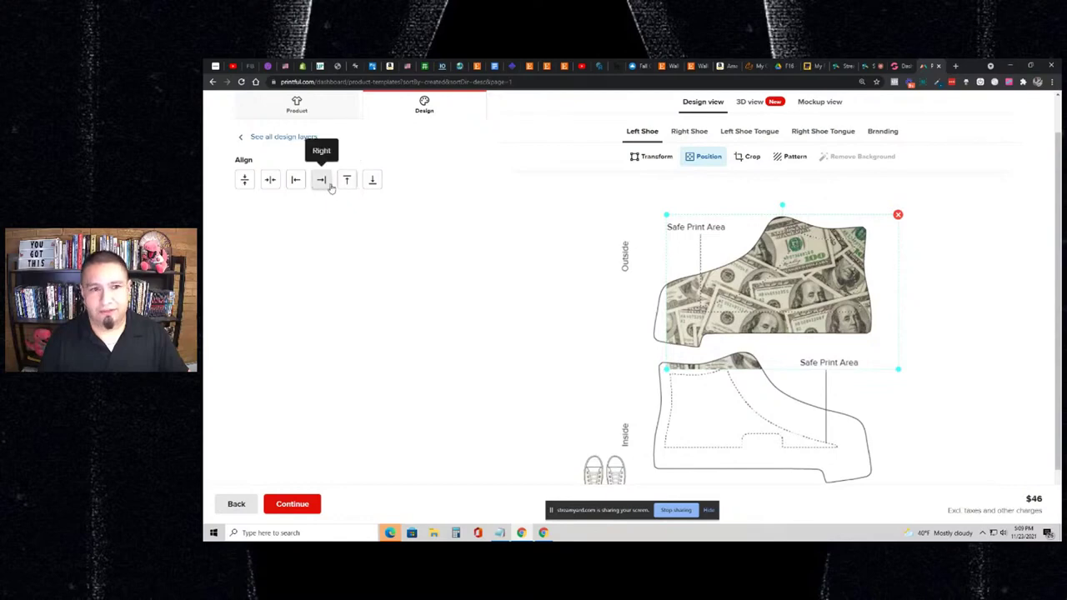
click(372, 181)
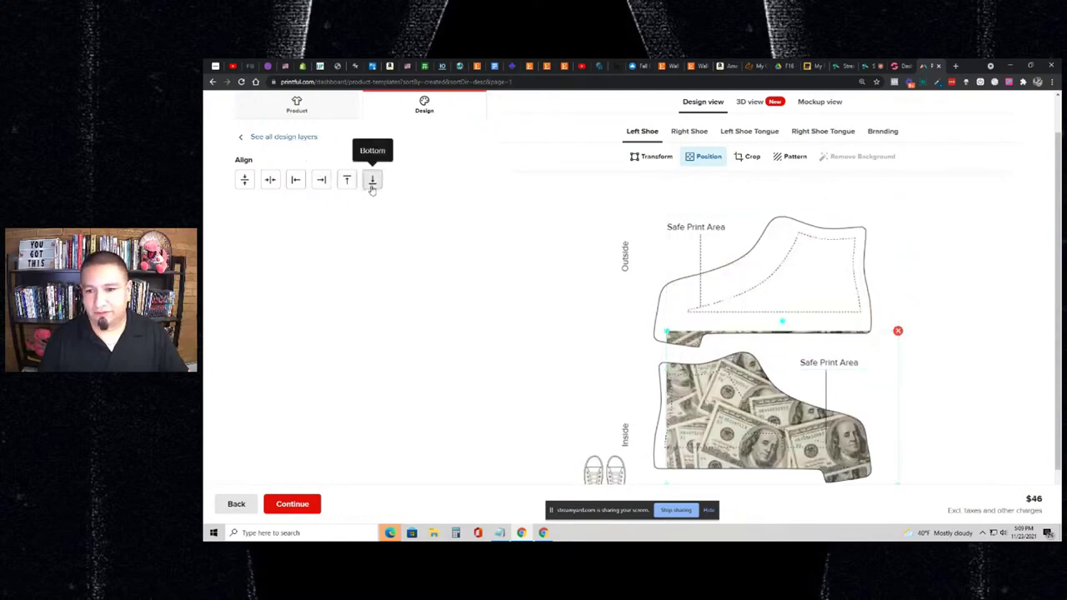
click(346, 180)
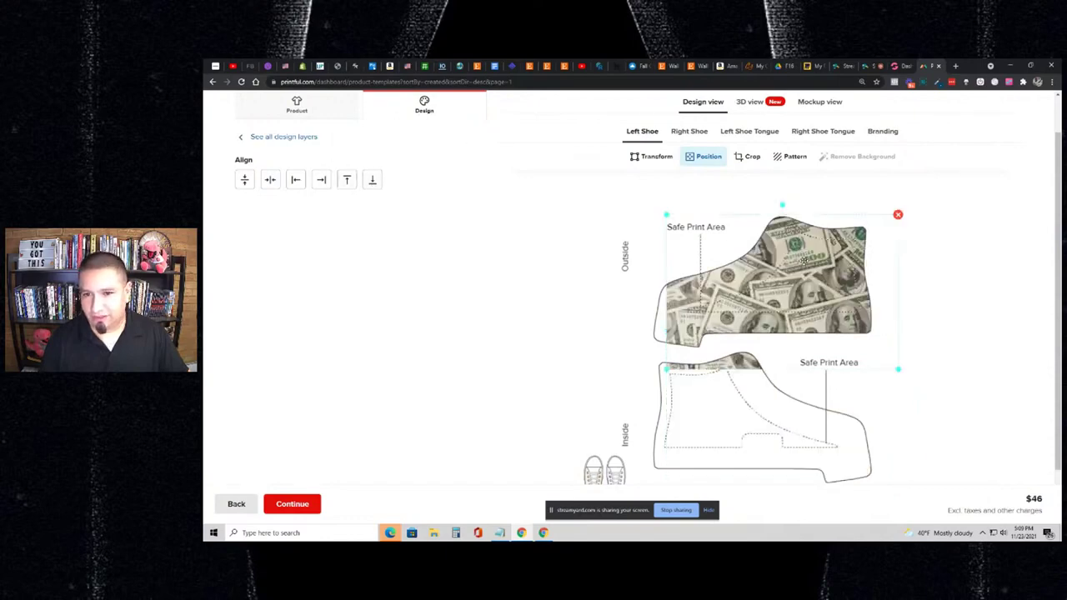
drag(803, 263, 803, 246)
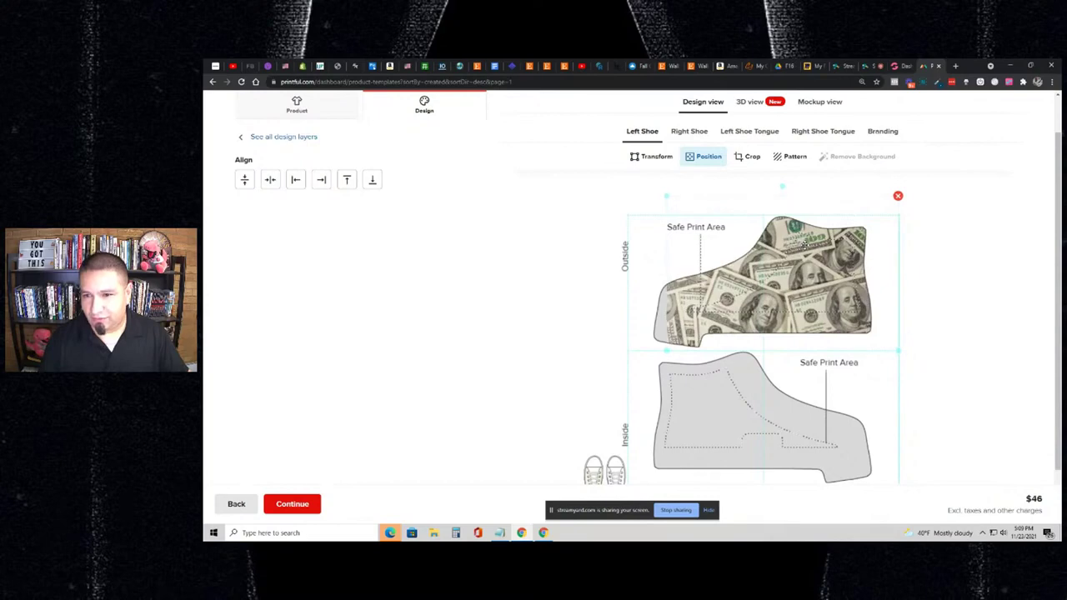
drag(804, 245, 806, 249)
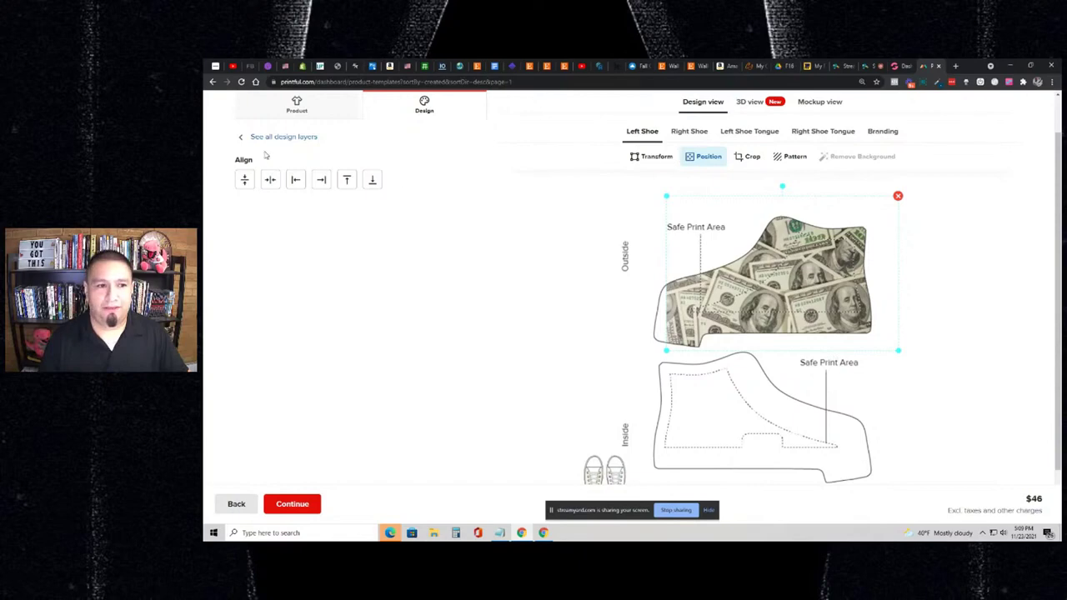
click(272, 140)
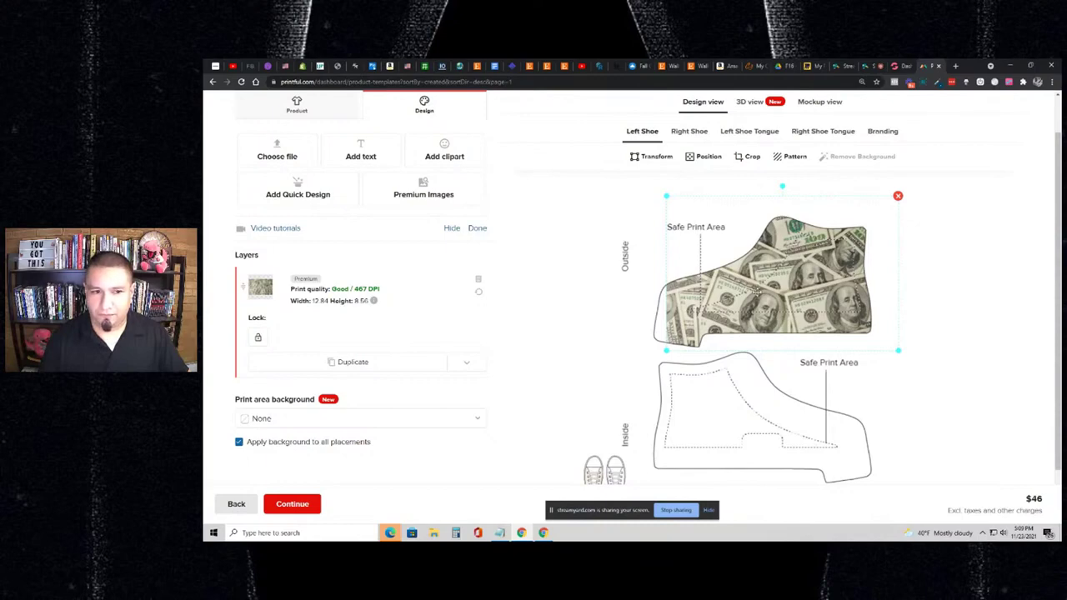
- Duplicate the money print layer and drag the copy down onto the inside panel
double_click(756, 280)
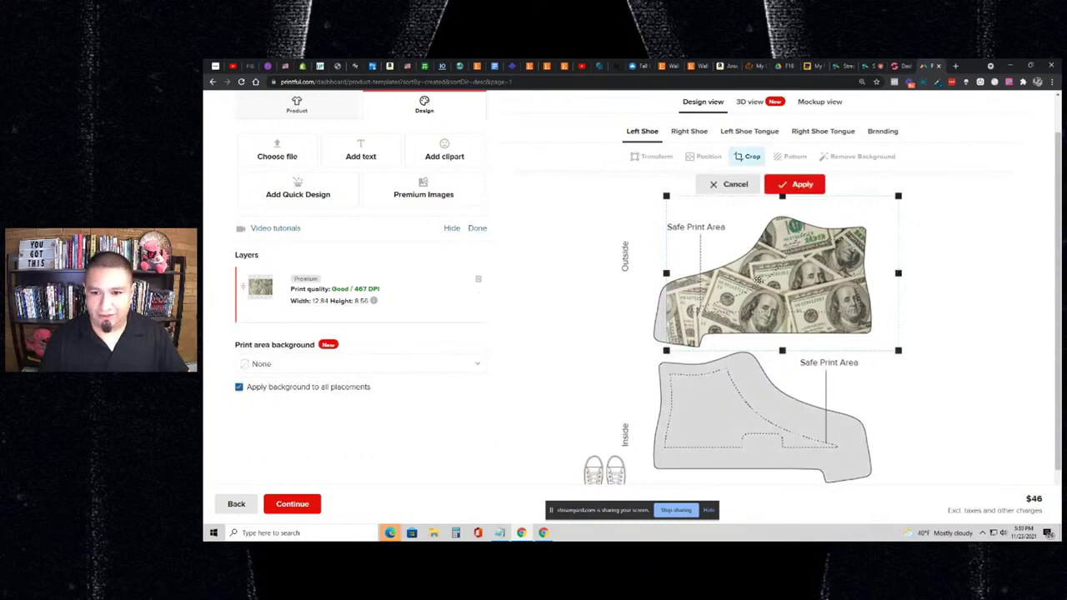
click(734, 184)
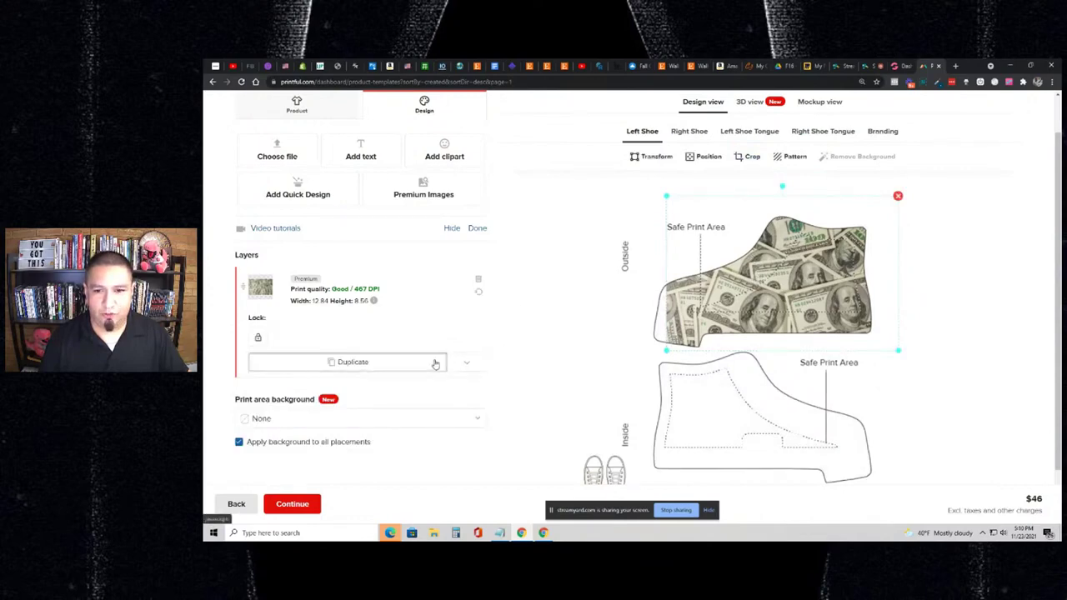
click(437, 362)
scroll(571, 311, up, 1)
scroll(584, 317, down, 1)
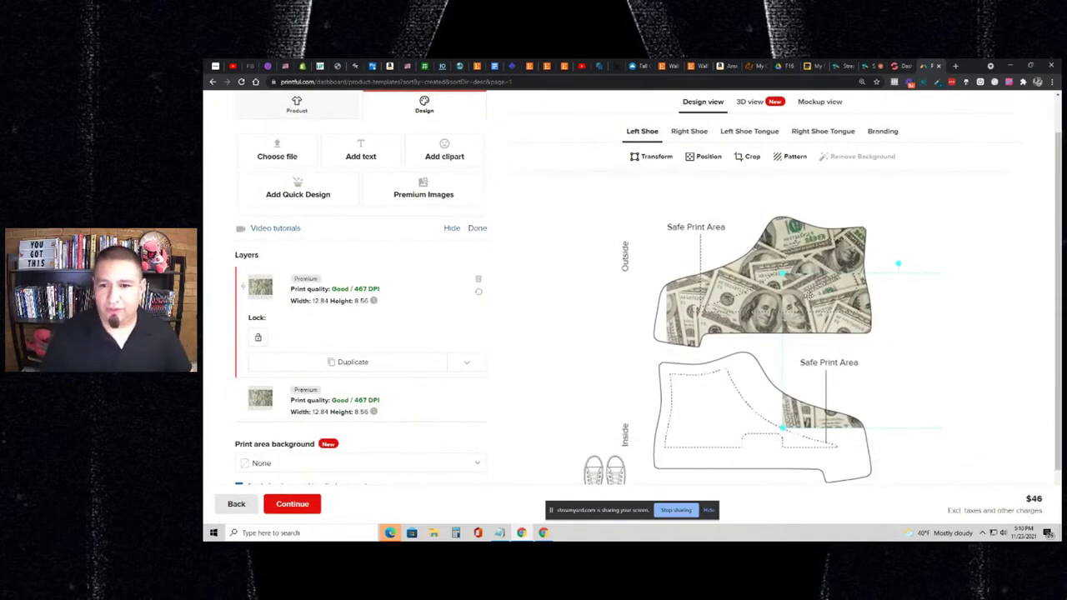
drag(807, 294, 668, 321)
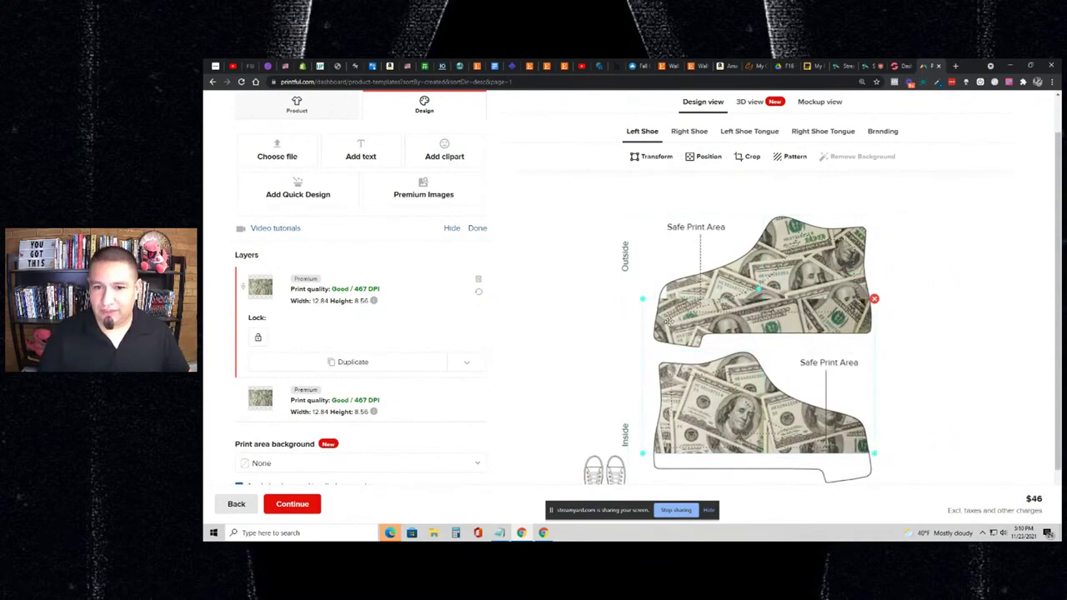
- Mirror the copy horizontally in Transform and nudge it into place on the inside panel
double_click(667, 321)
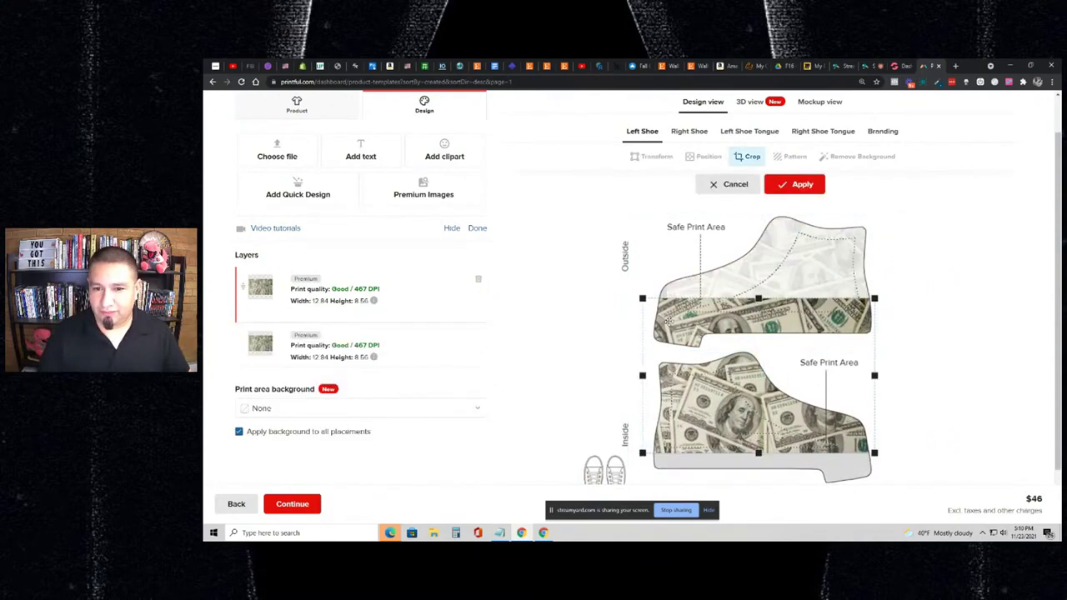
click(733, 184)
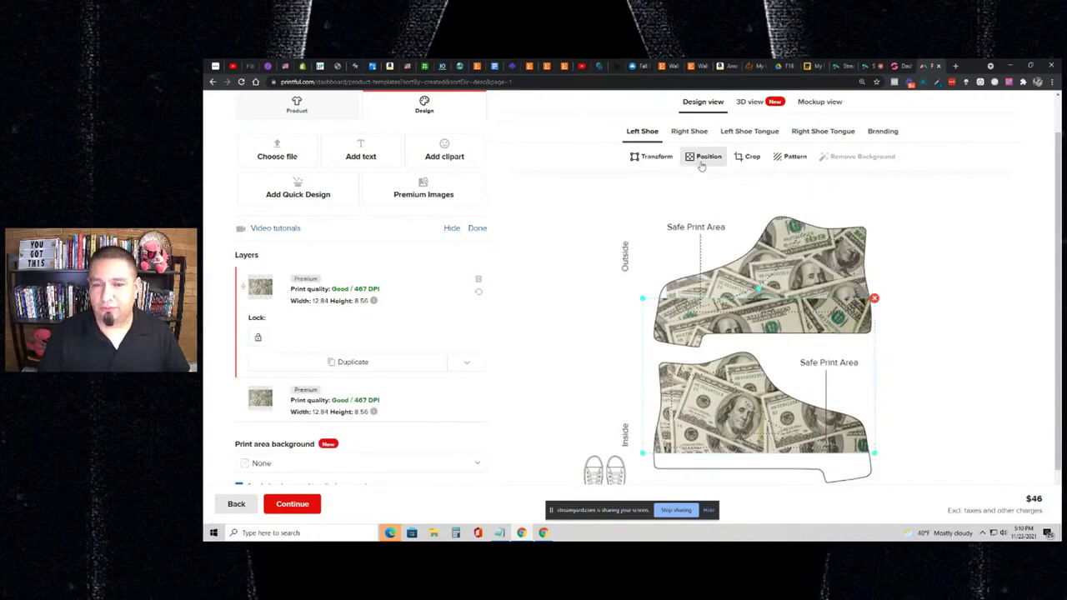
click(652, 156)
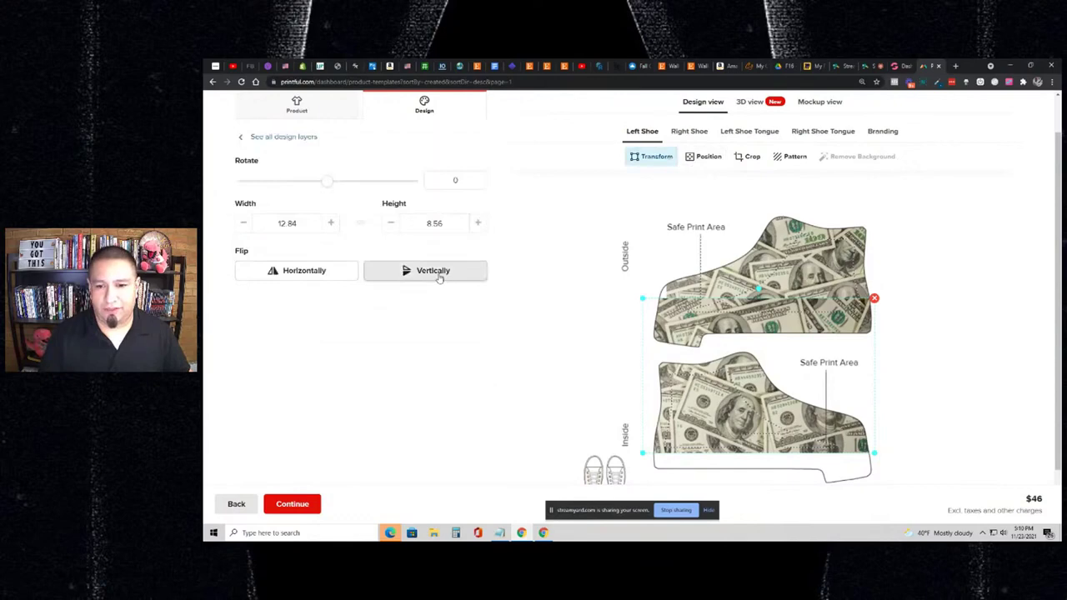
click(439, 278)
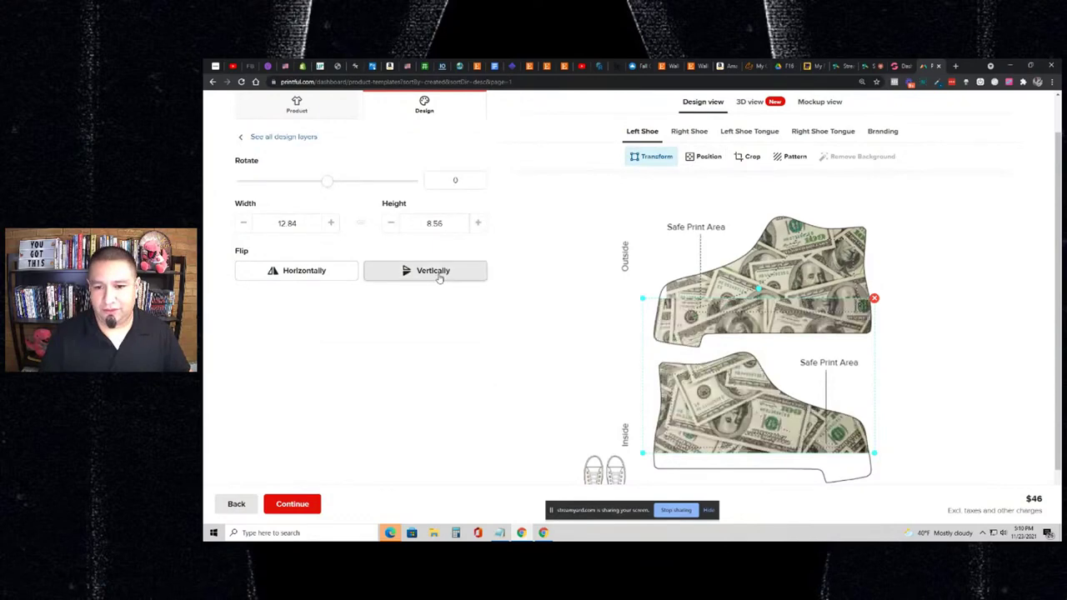
click(439, 278)
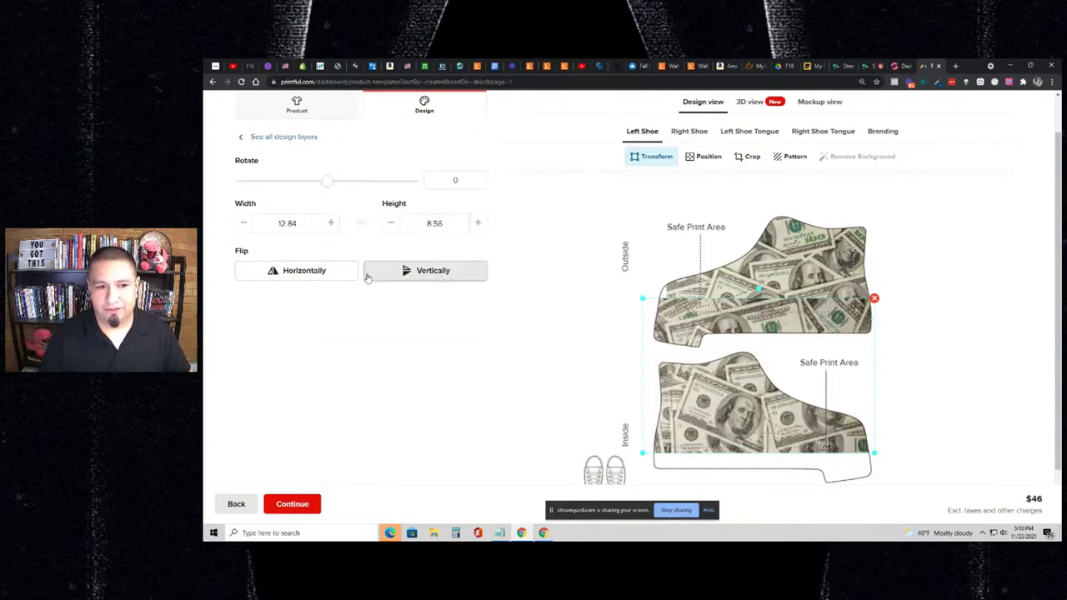
click(339, 273)
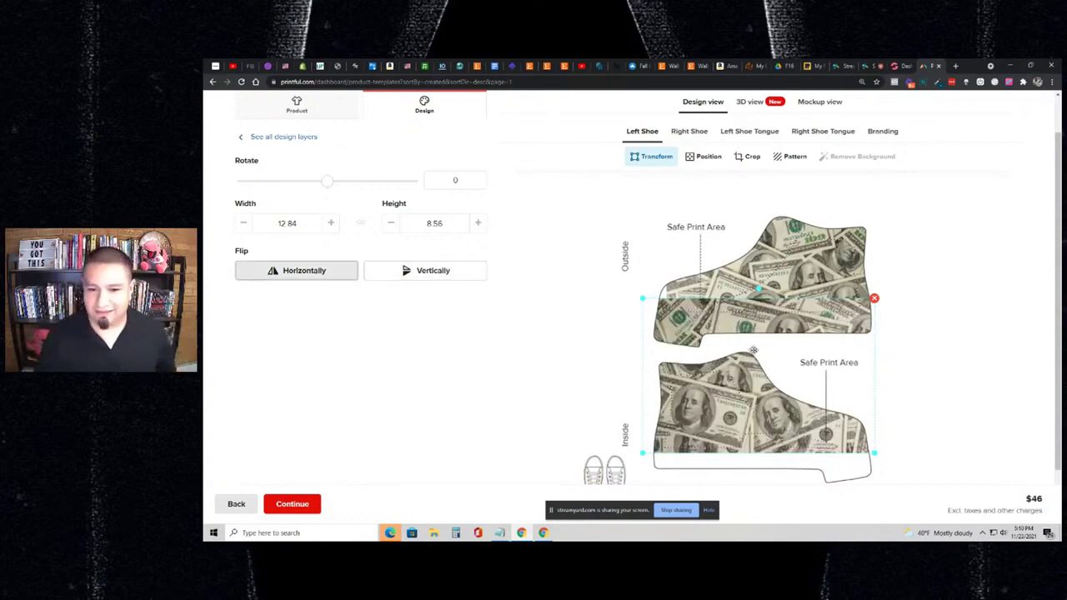
scroll(927, 297, down, 1)
scroll(927, 297, down, 1)
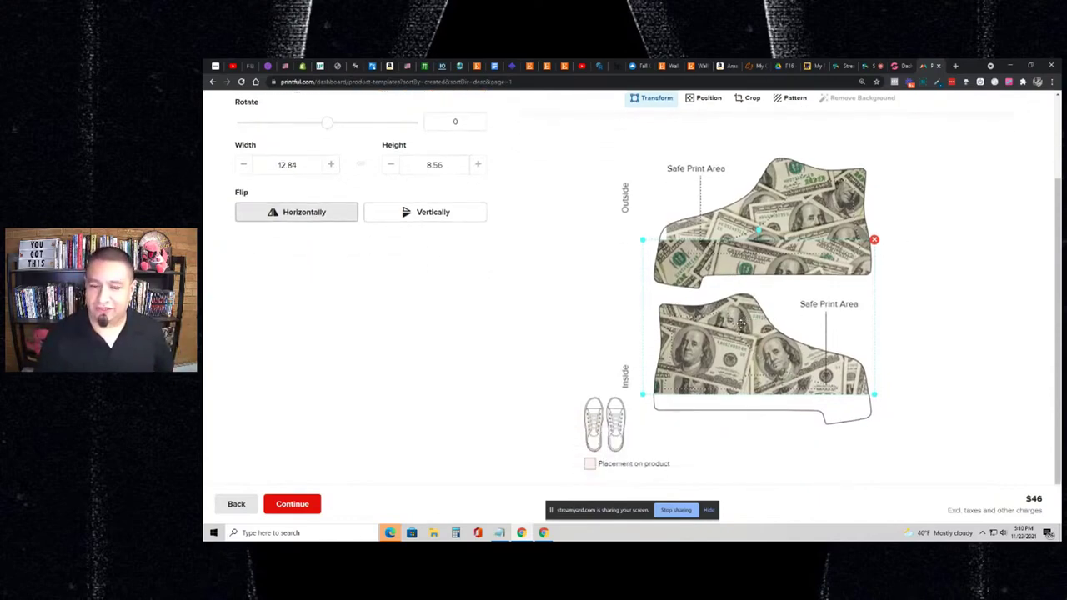
drag(740, 325, 740, 333)
drag(734, 353, 727, 356)
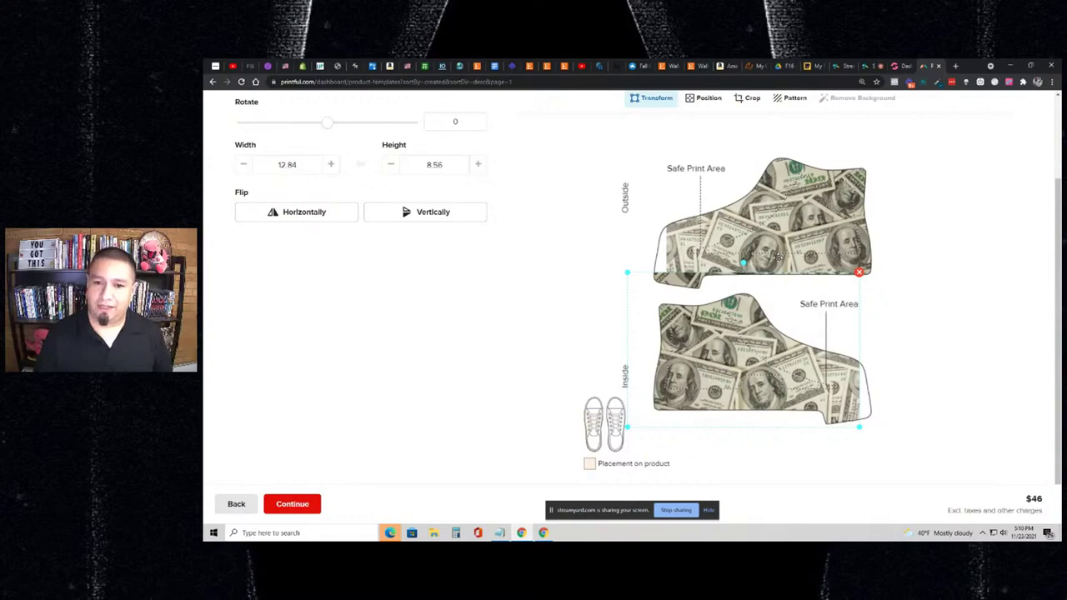
- Duplicate the dollar-bill layer onto the Right Shoe and move it up onto the outside panel
click(816, 231)
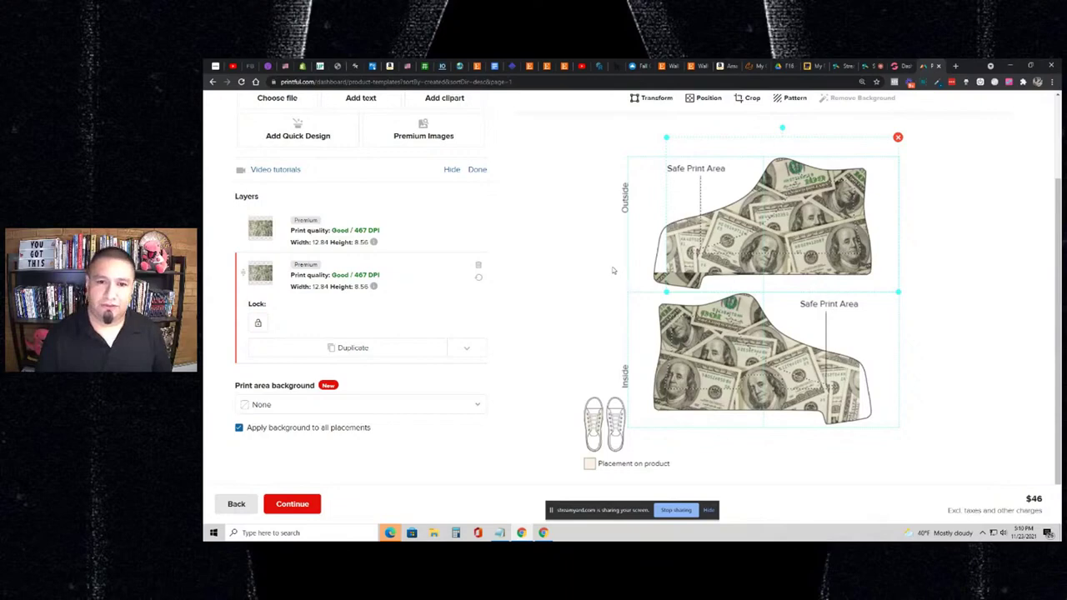
scroll(612, 270, up, 2)
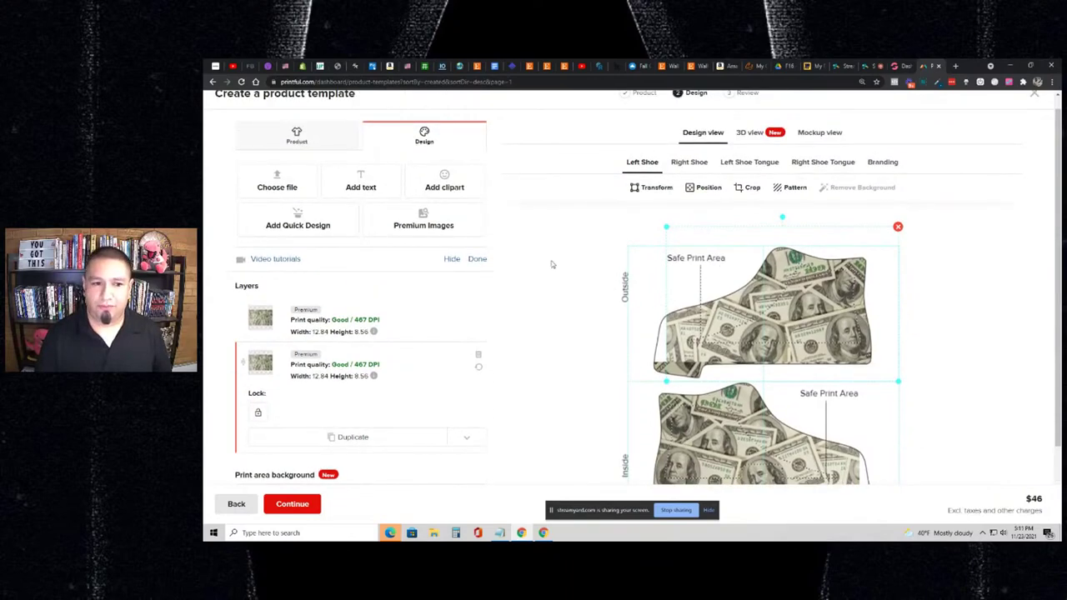
scroll(551, 264, down, 2)
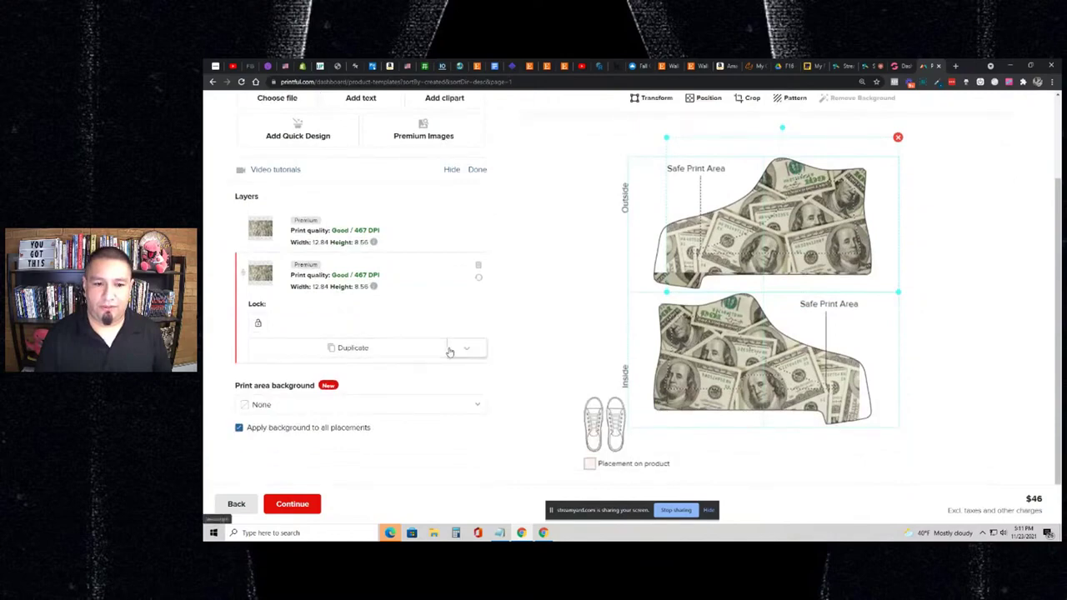
click(466, 349)
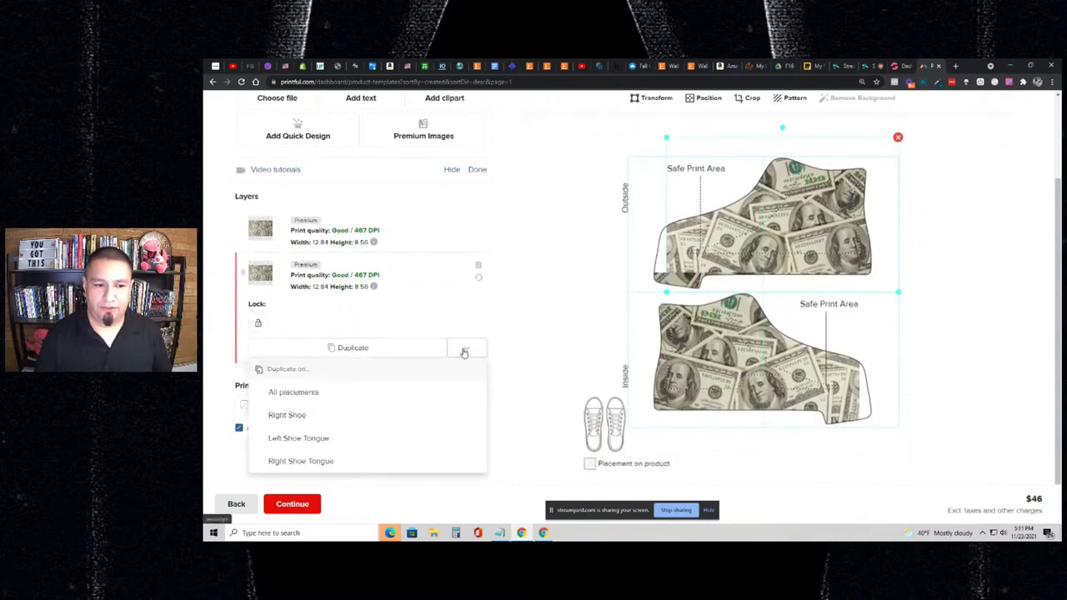
click(340, 414)
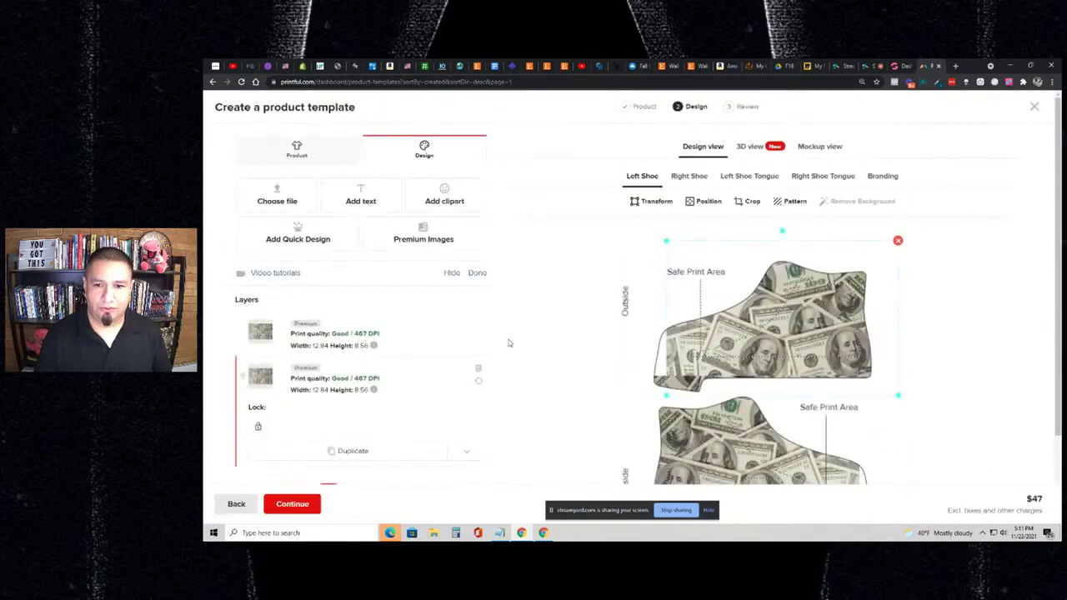
click(688, 175)
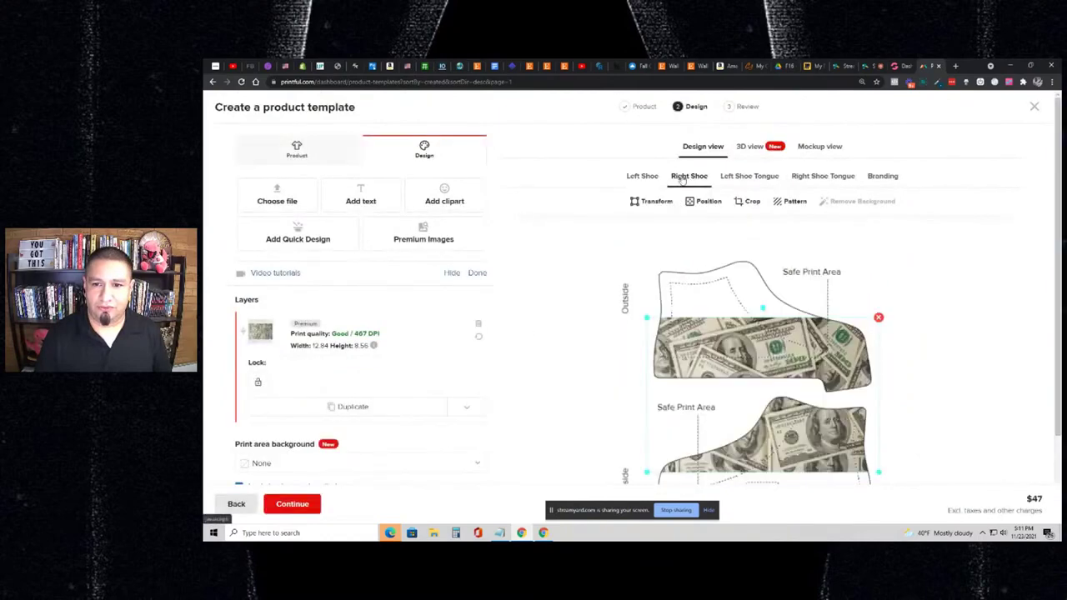
scroll(608, 219, down, 1)
scroll(608, 220, down, 2)
scroll(627, 223, up, 1)
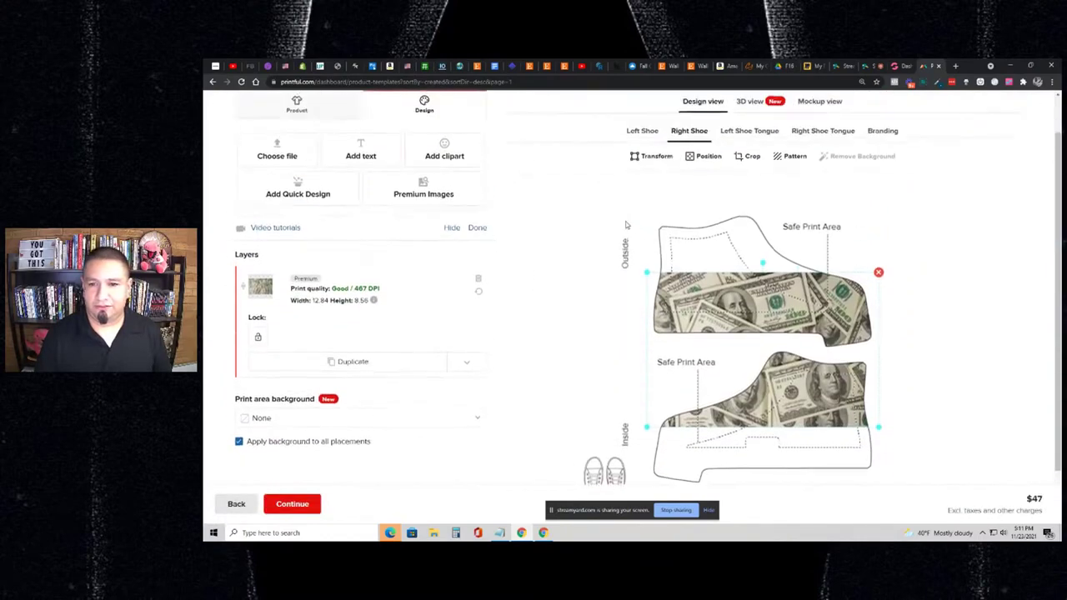
drag(733, 296, 753, 219)
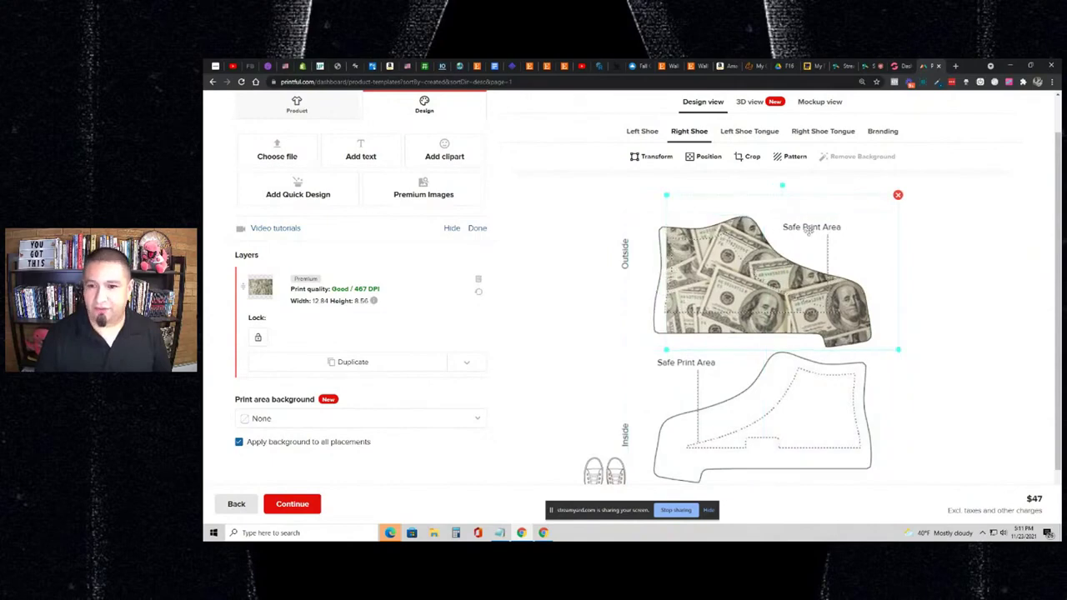
- Duplicate the print onto the right shoe's inside panel, nudge it into place and flip it horizontally
scroll(955, 254, down, 1)
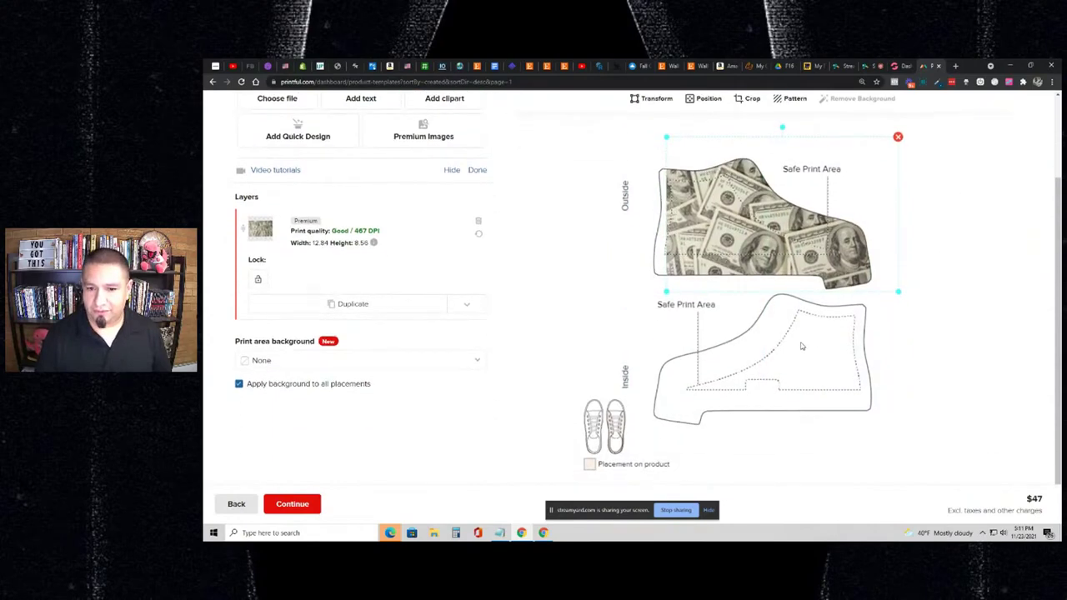
scroll(798, 345, up, 2)
scroll(750, 250, down, 2)
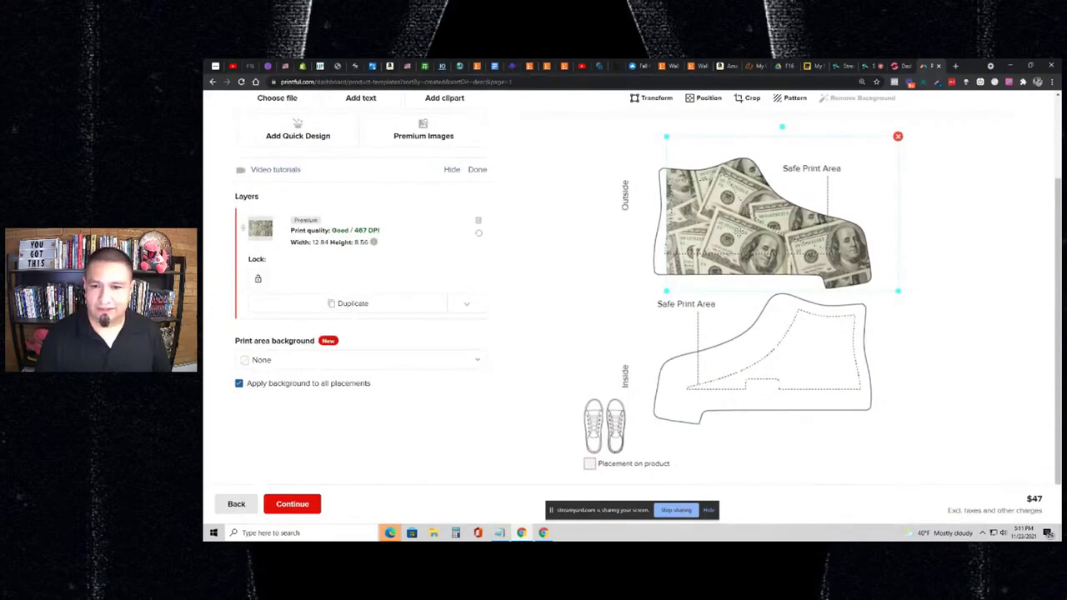
scroll(739, 231, up, 1)
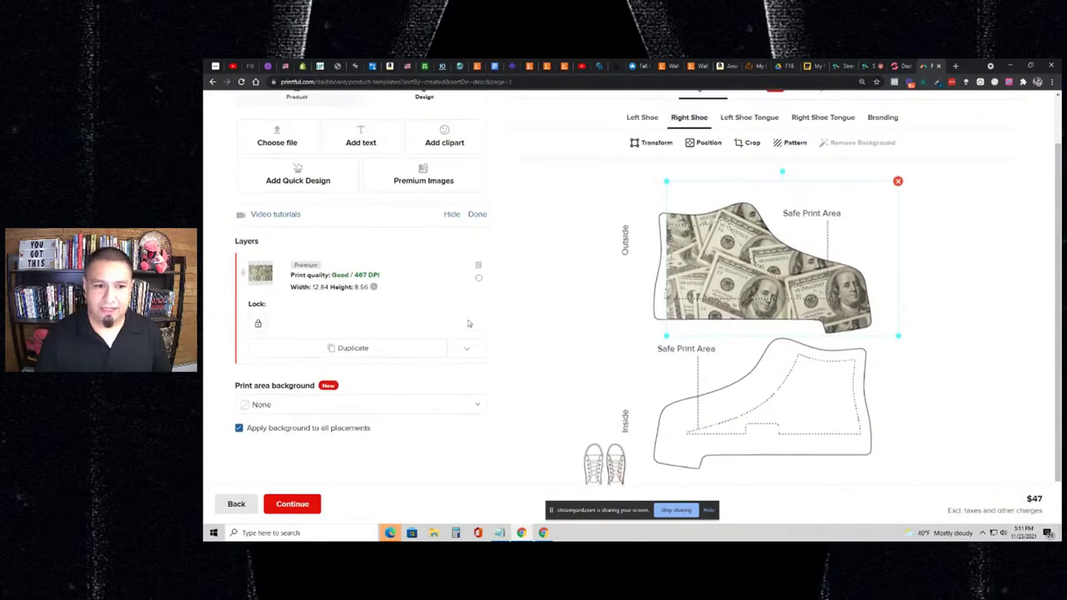
click(434, 350)
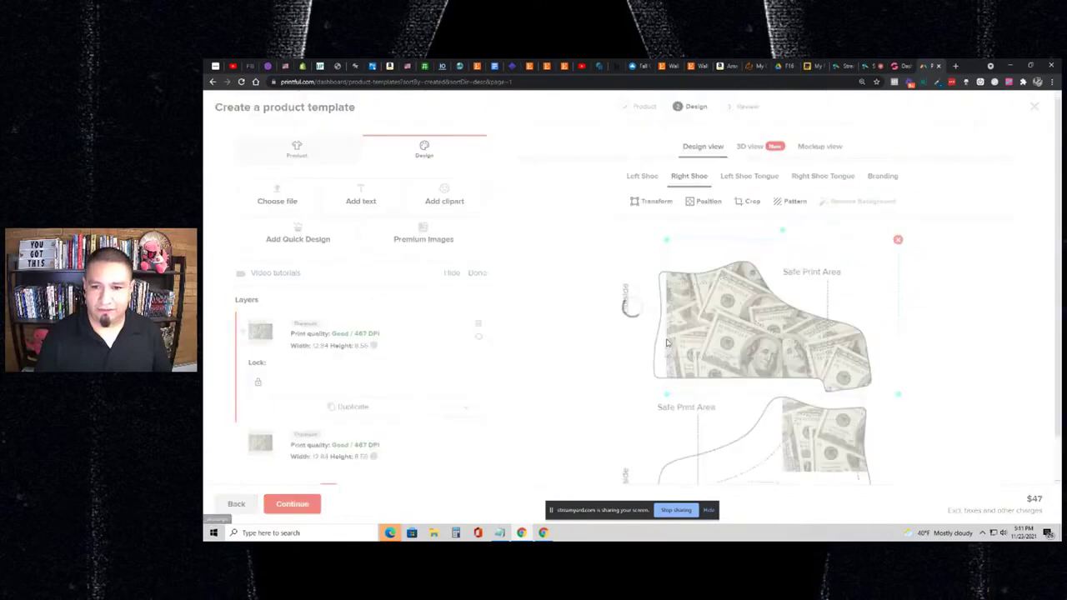
scroll(683, 334, down, 2)
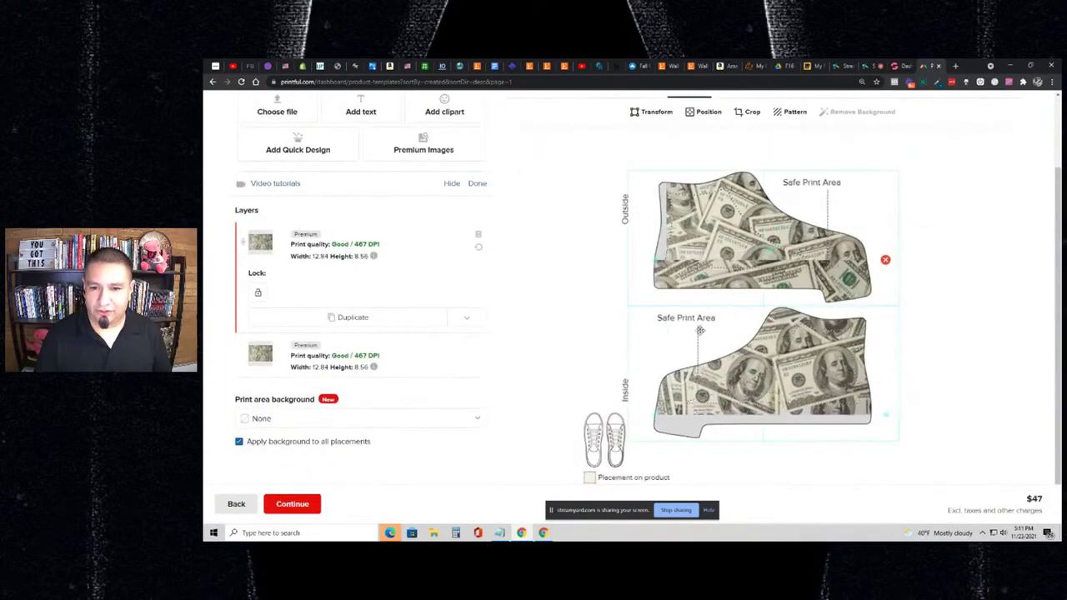
drag(700, 330, 695, 344)
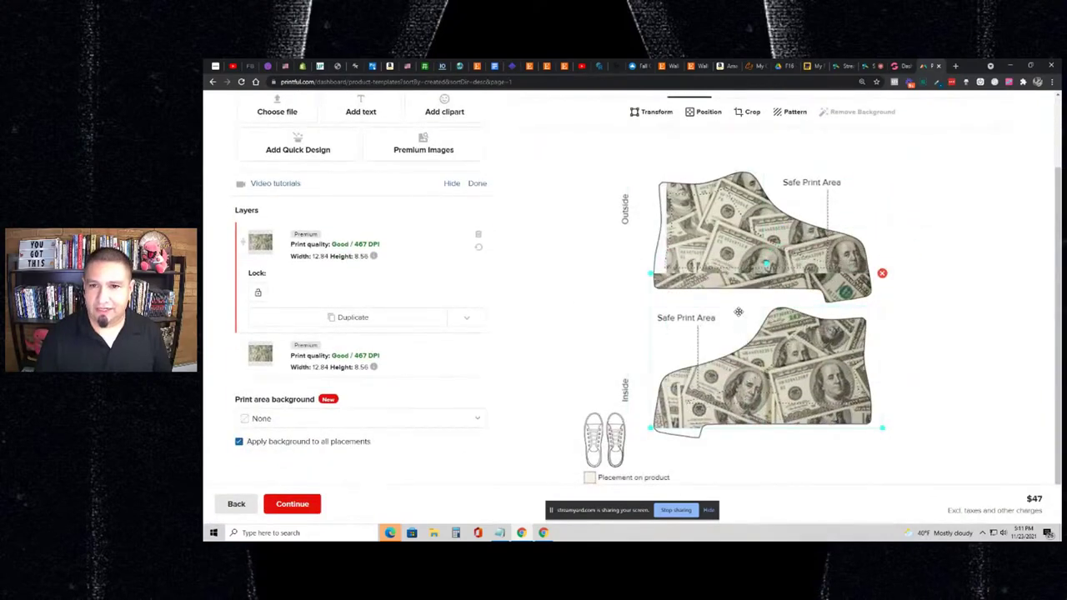
click(655, 112)
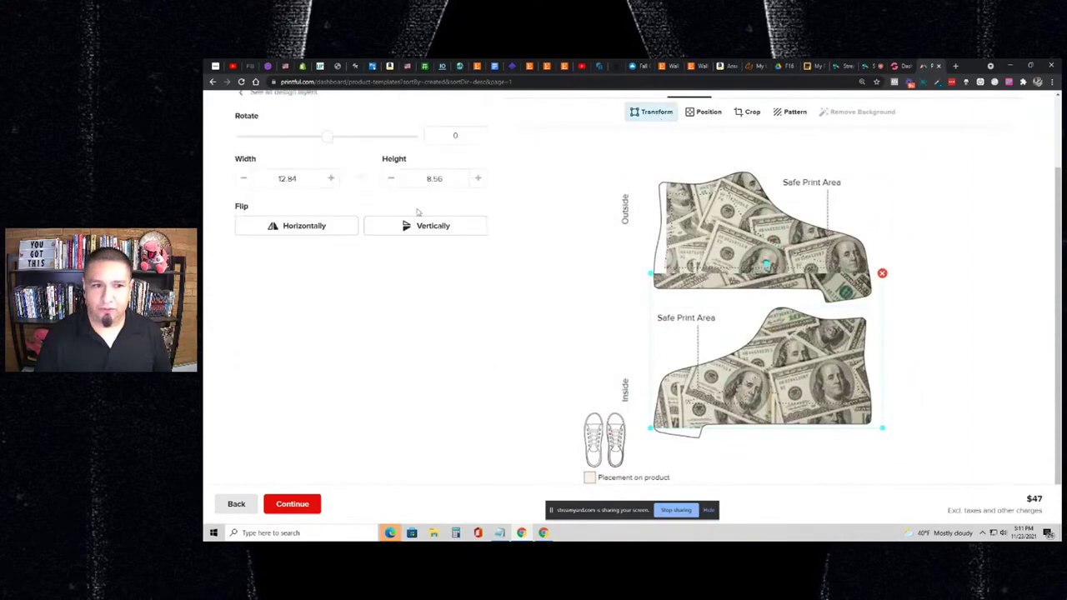
click(331, 234)
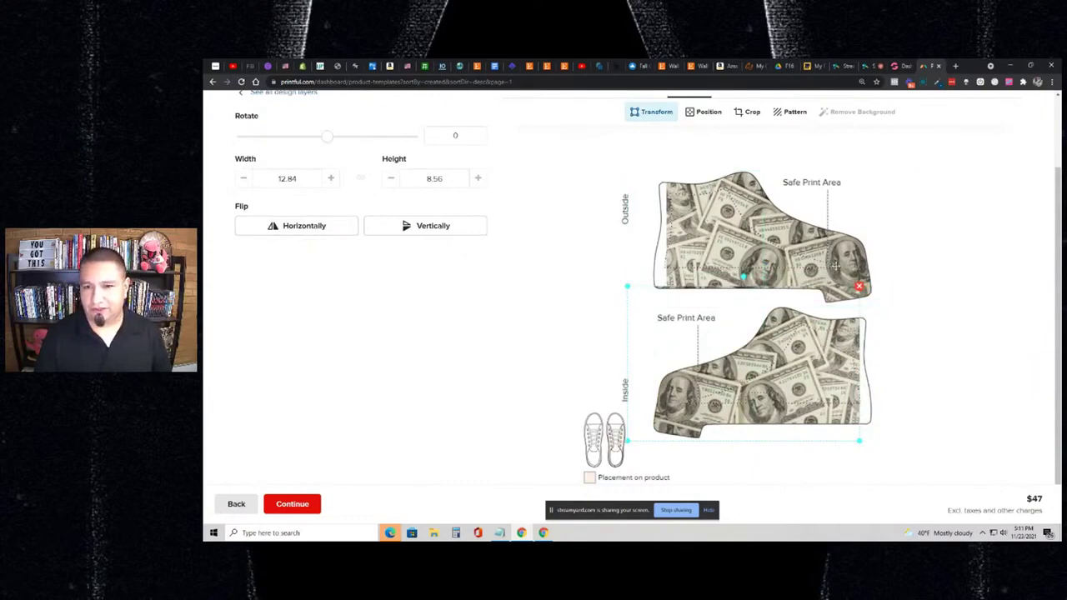
- Shift the inside panel's print to the right, then check the empty Left Shoe Tongue placement
click(808, 265)
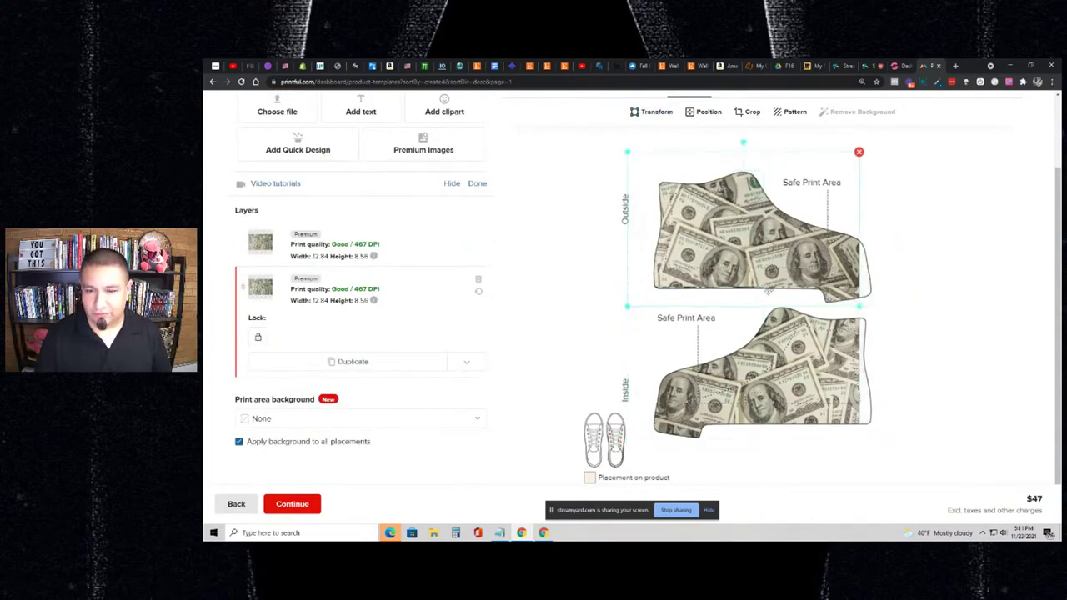
drag(771, 359, 810, 357)
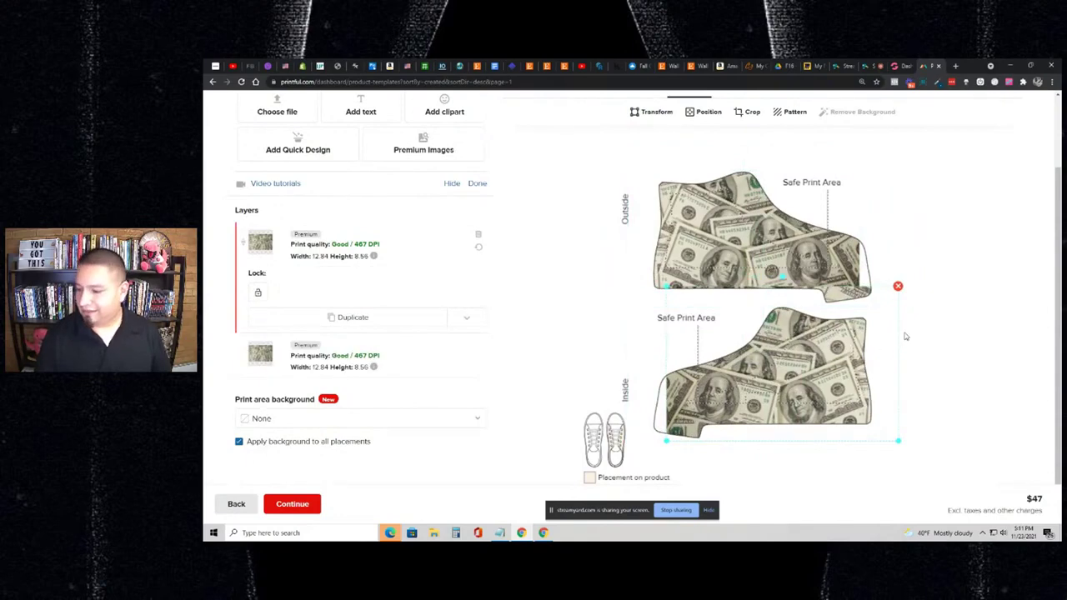
scroll(884, 287, up, 1)
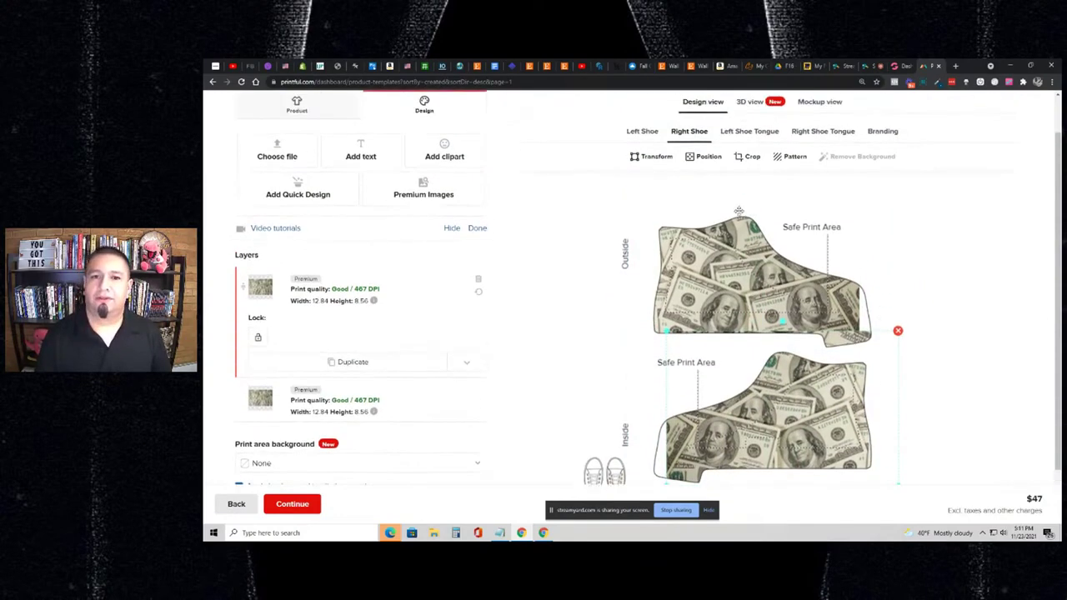
click(643, 140)
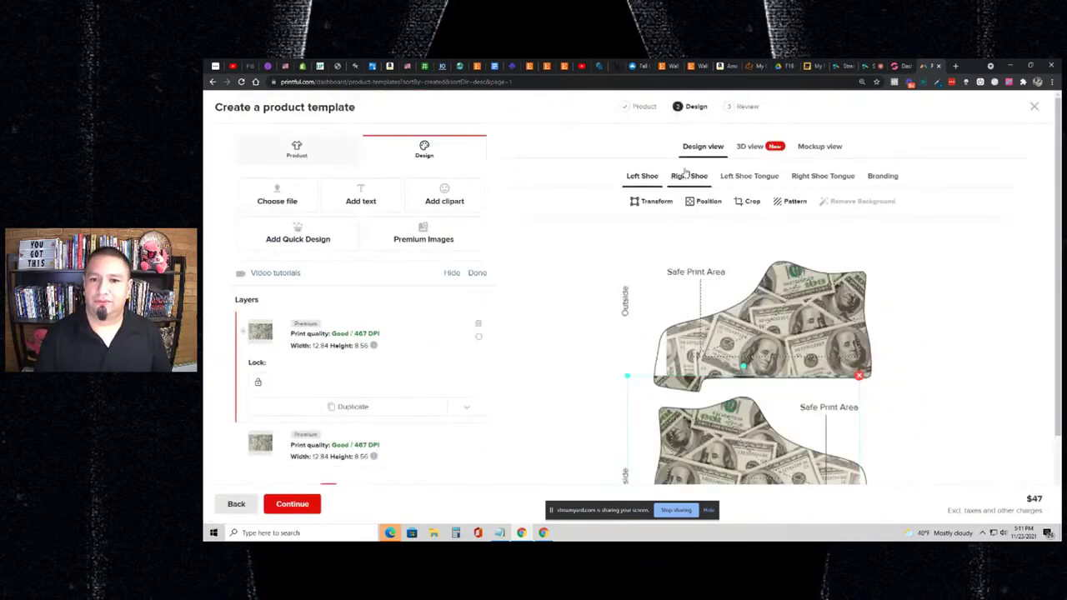
click(685, 176)
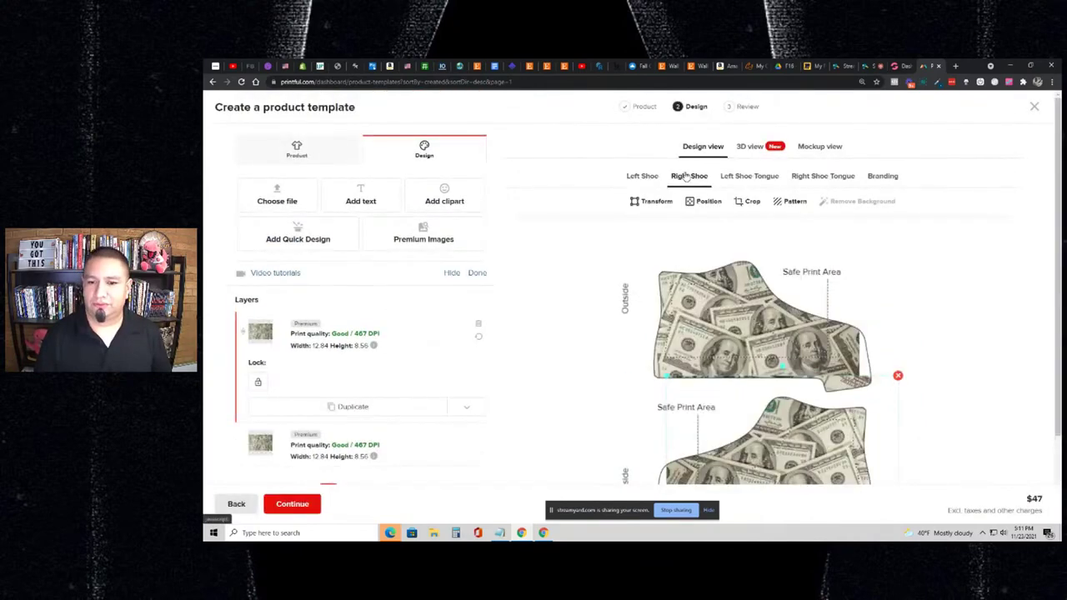
click(749, 178)
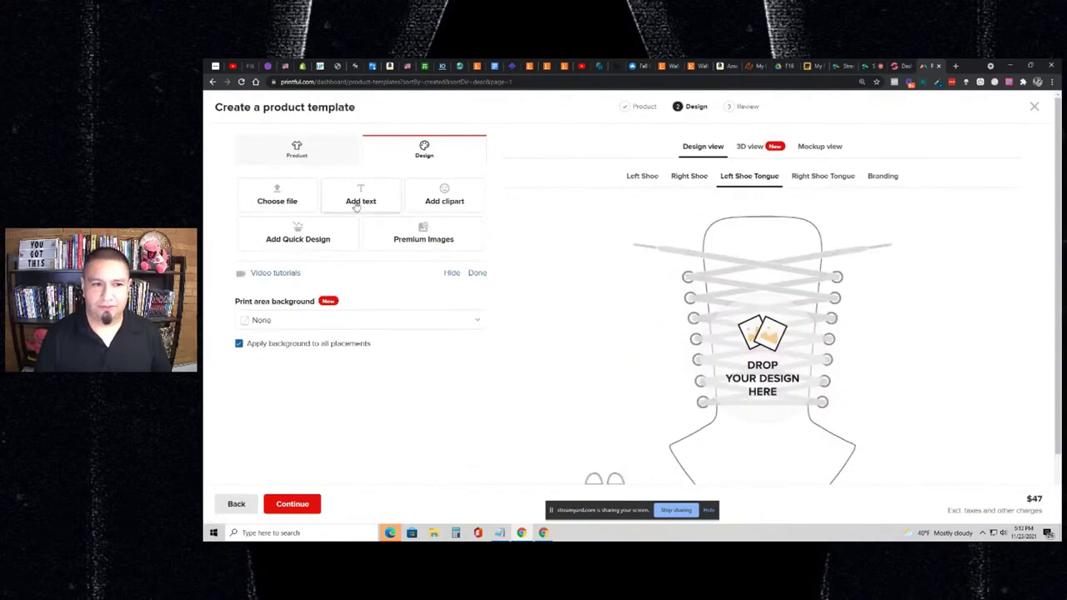
- Duplicate the Left Shoe print onto the Left Shoe Tongue and the Right Shoe print onto the Right Shoe Tongue
click(651, 182)
scroll(440, 348, down, 1)
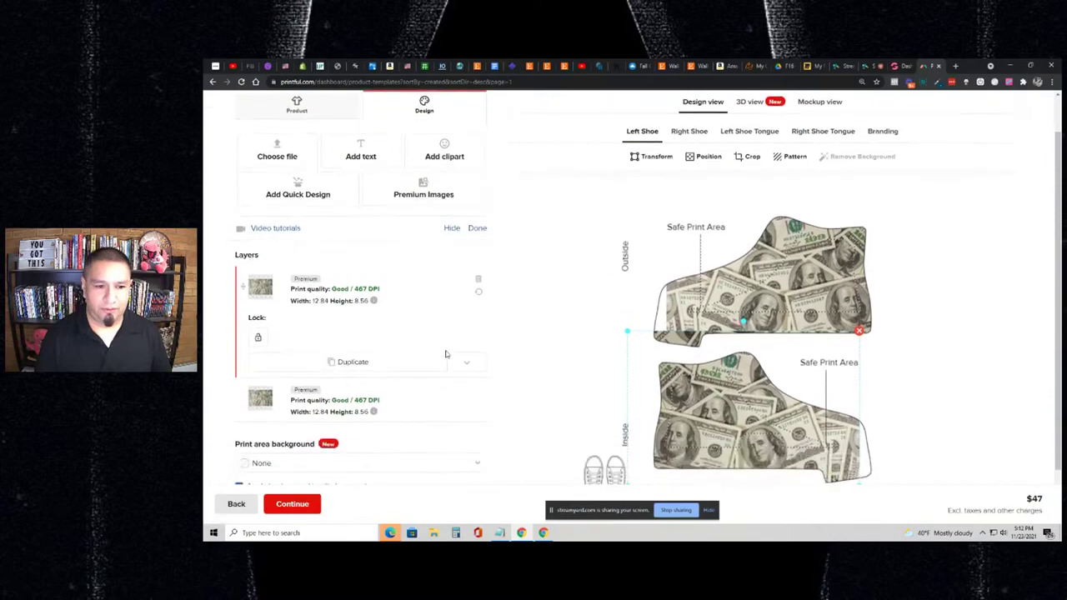
click(465, 363)
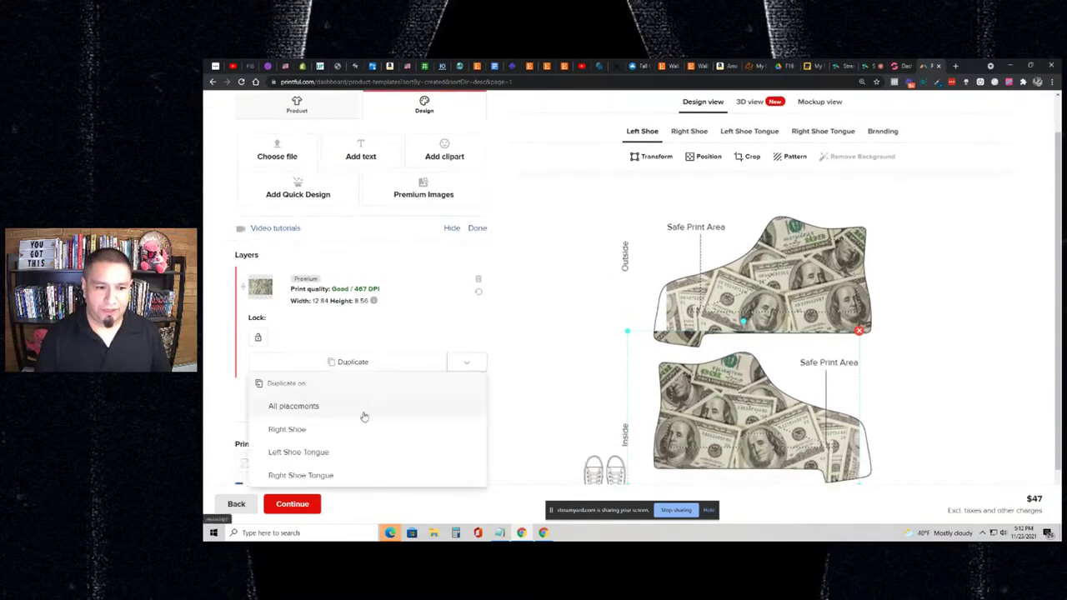
click(349, 452)
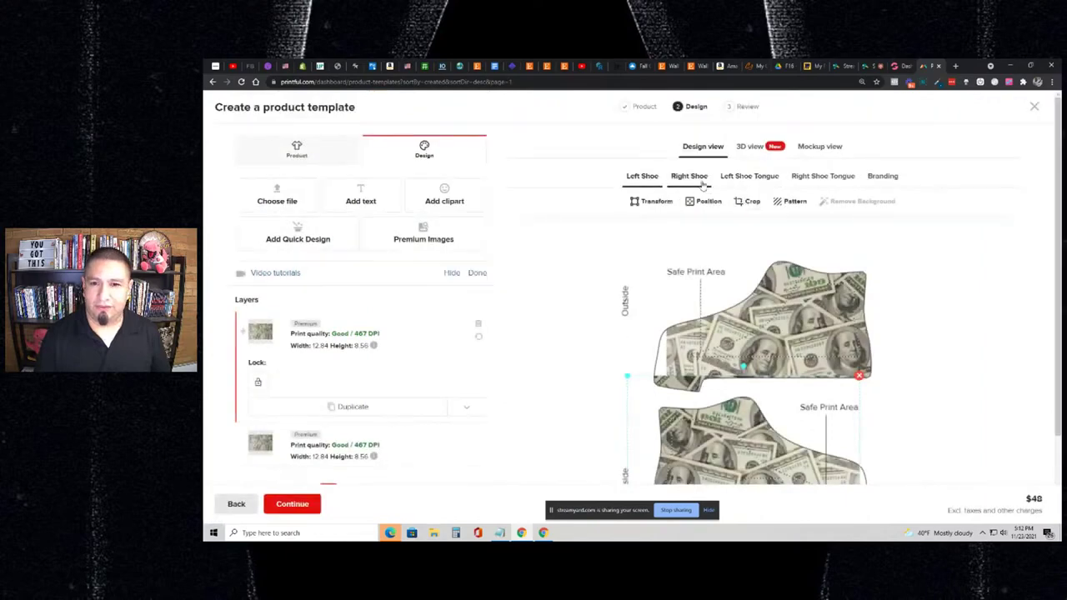
click(697, 180)
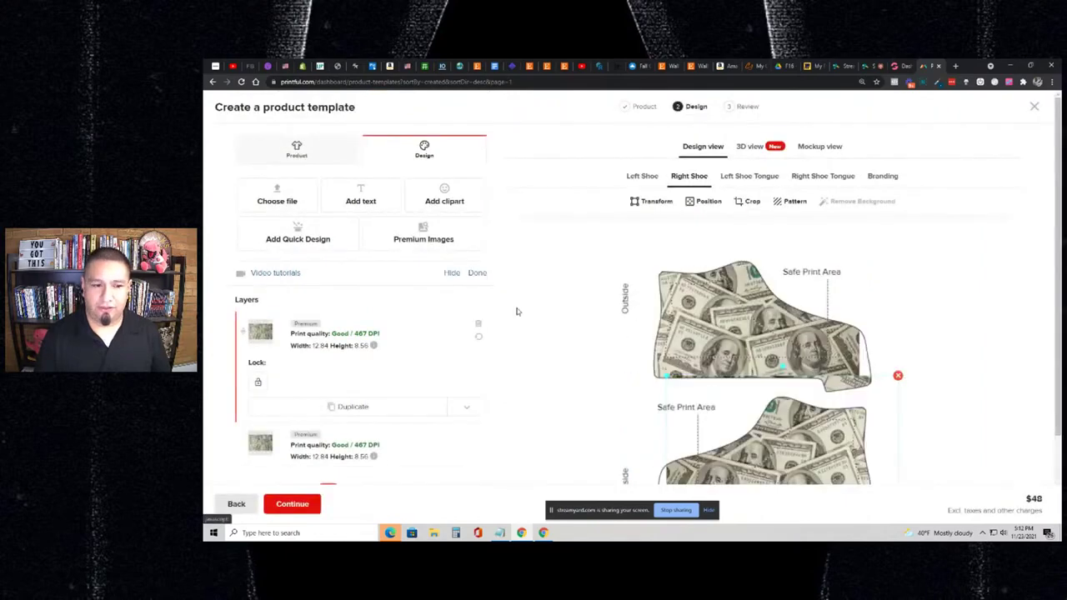
scroll(508, 312, down, 2)
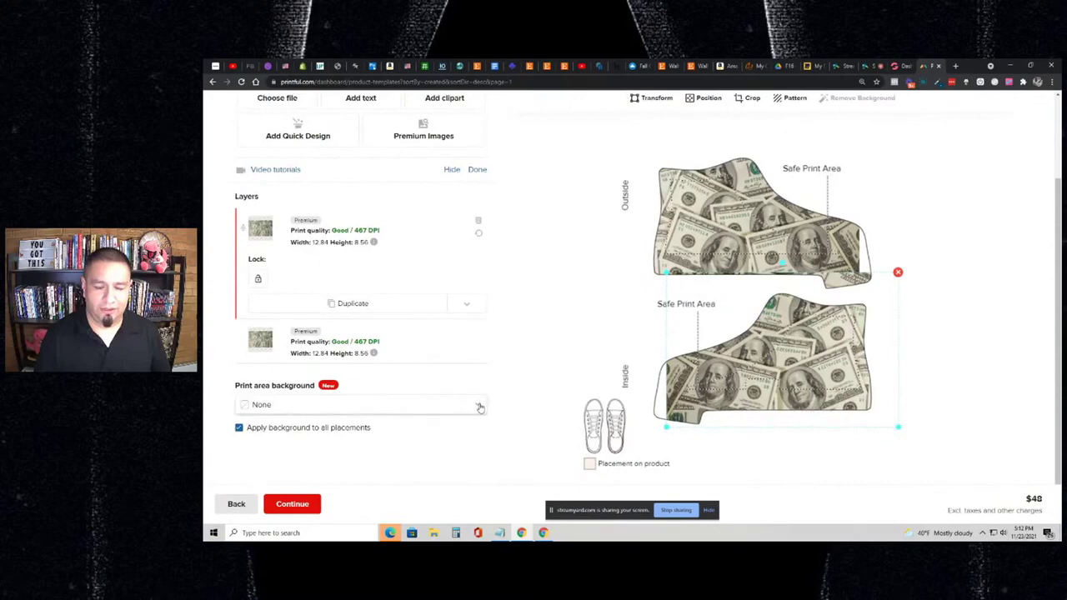
click(466, 303)
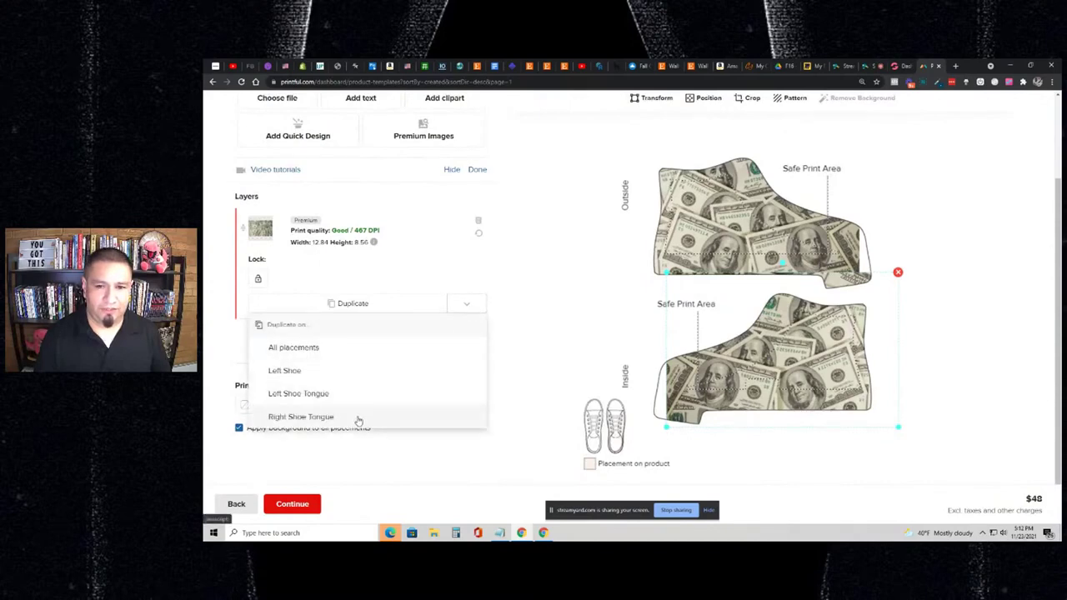
click(358, 418)
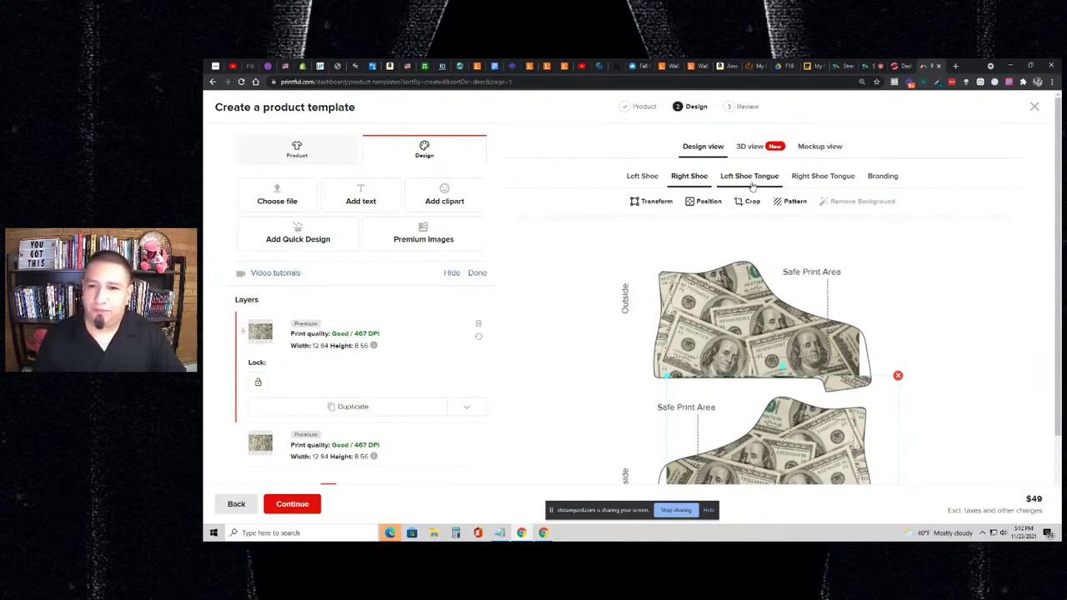
- Generate the mockups and cycle through the side, back, on-foot and front views, ending on the back view
click(804, 152)
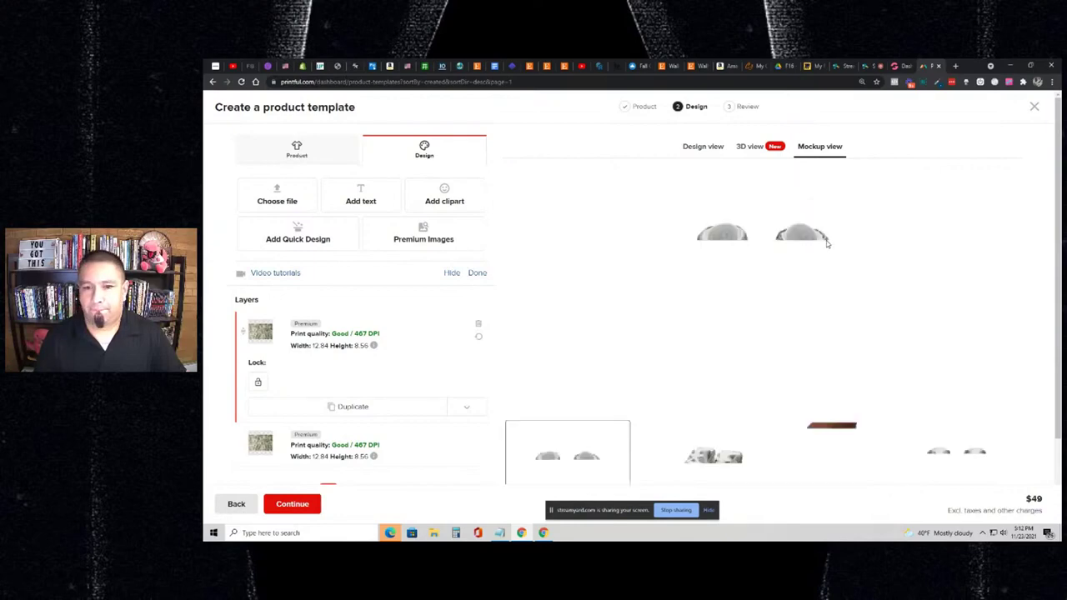
scroll(874, 236, down, 1)
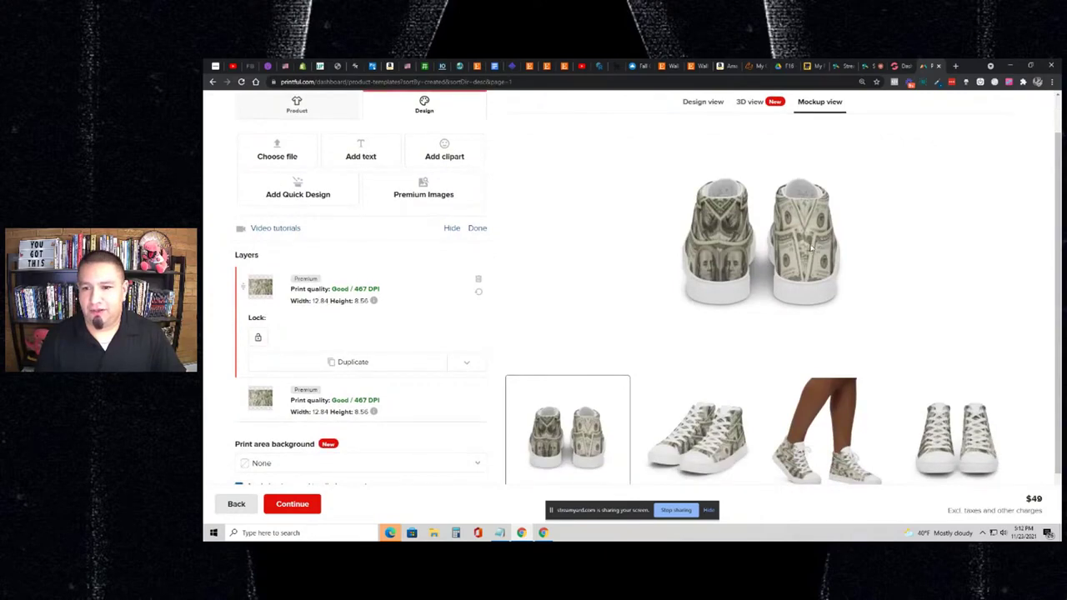
scroll(810, 247, down, 1)
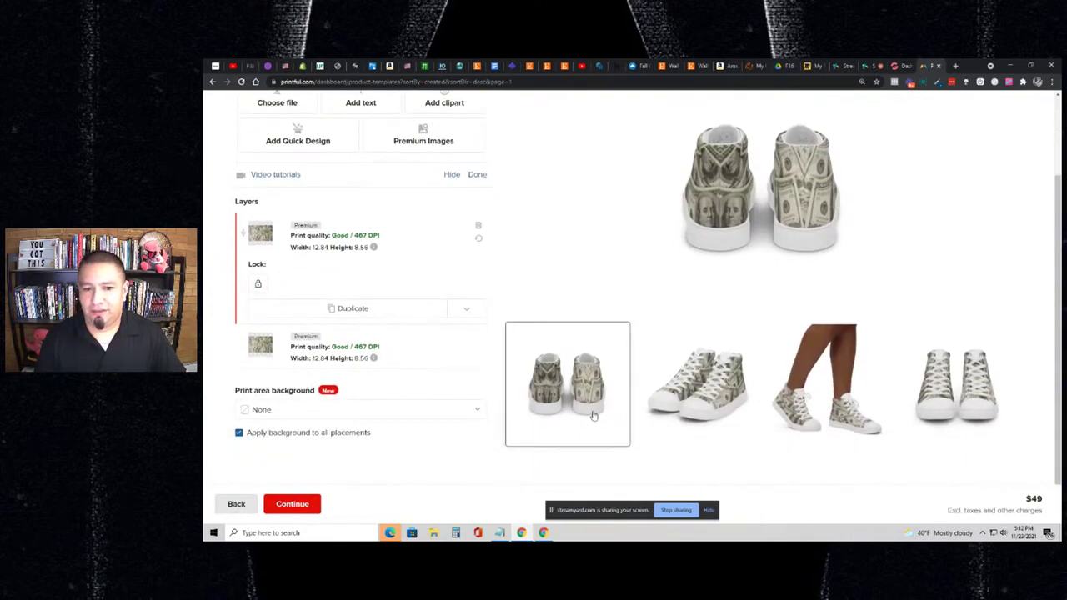
click(741, 399)
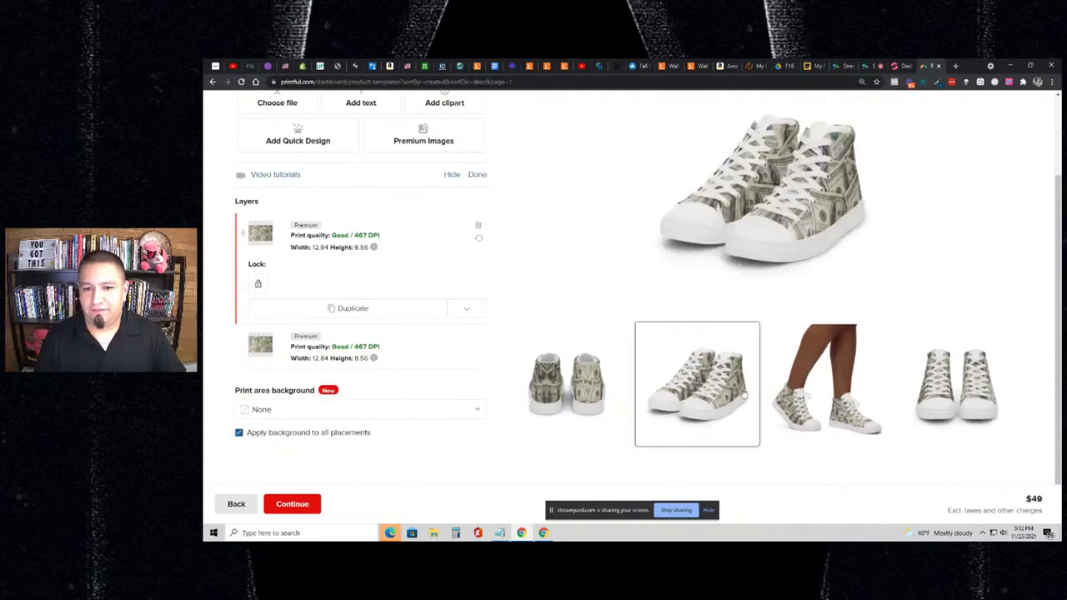
click(605, 398)
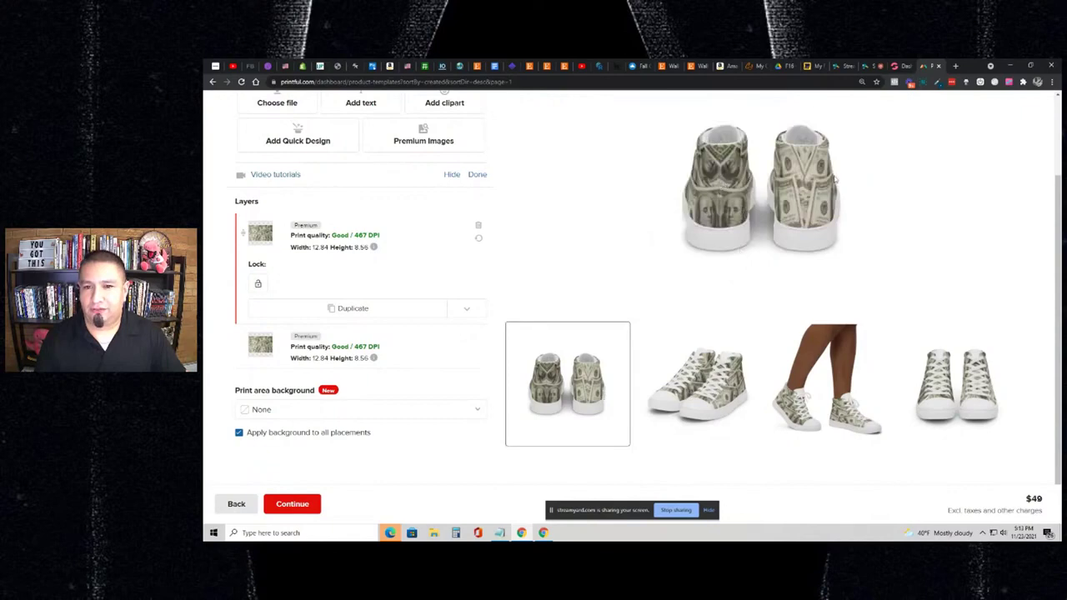
click(729, 392)
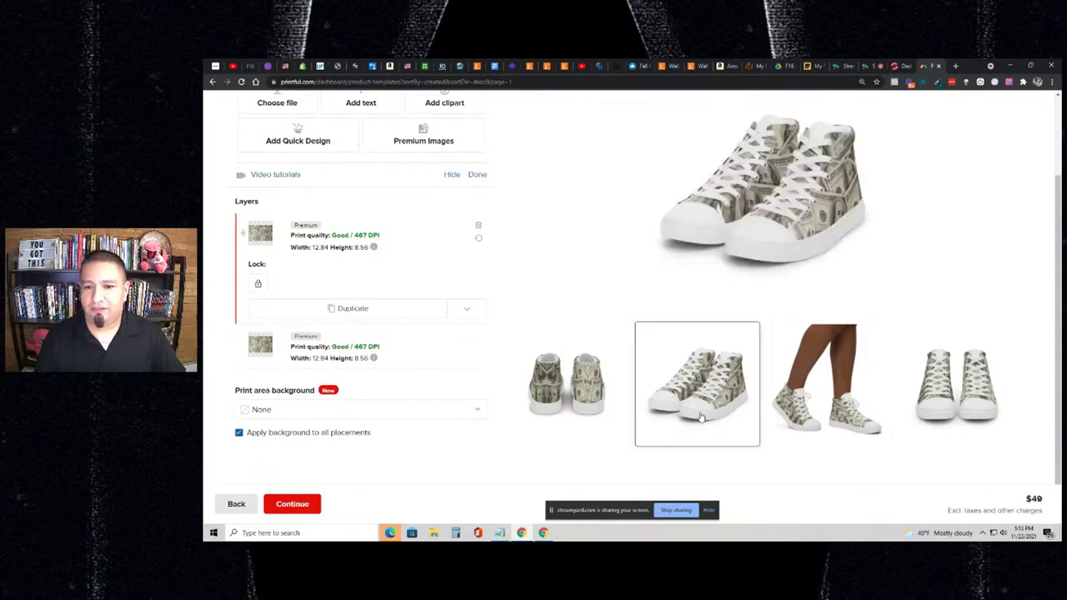
click(855, 390)
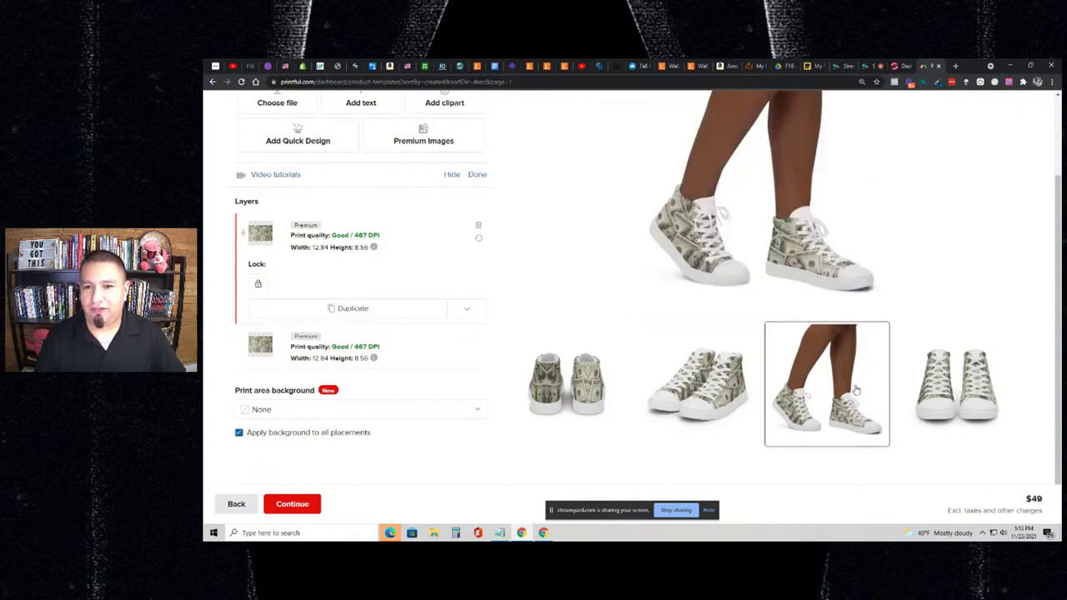
click(922, 380)
click(866, 387)
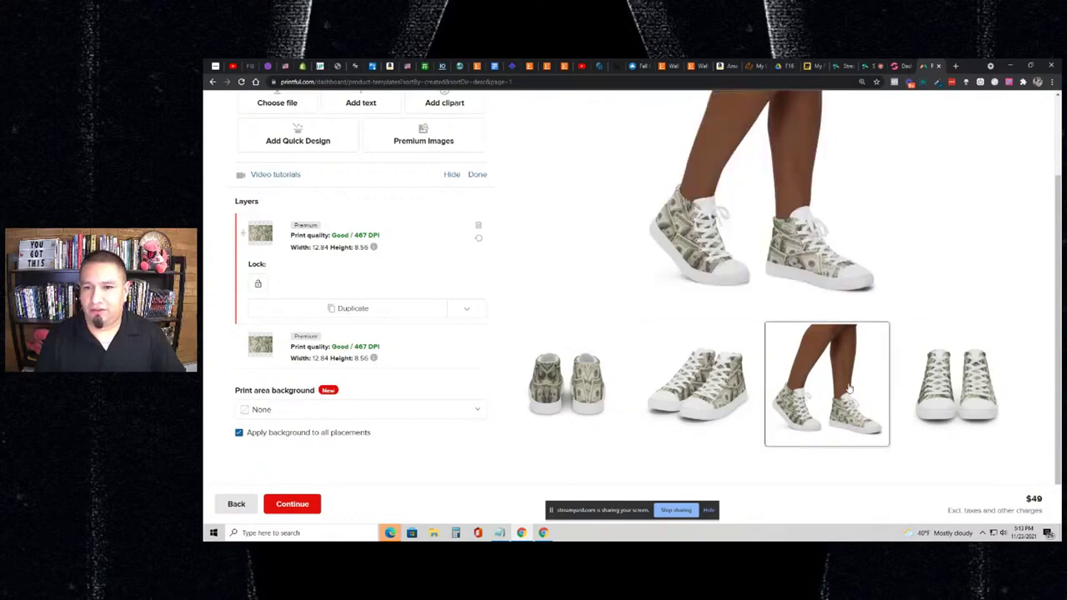
click(709, 386)
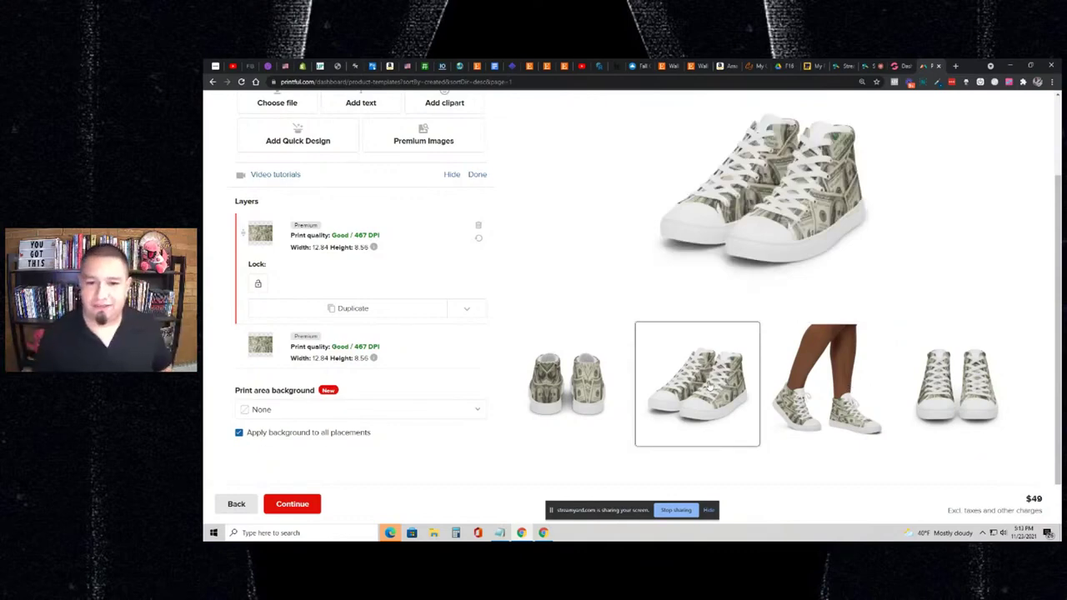
click(606, 383)
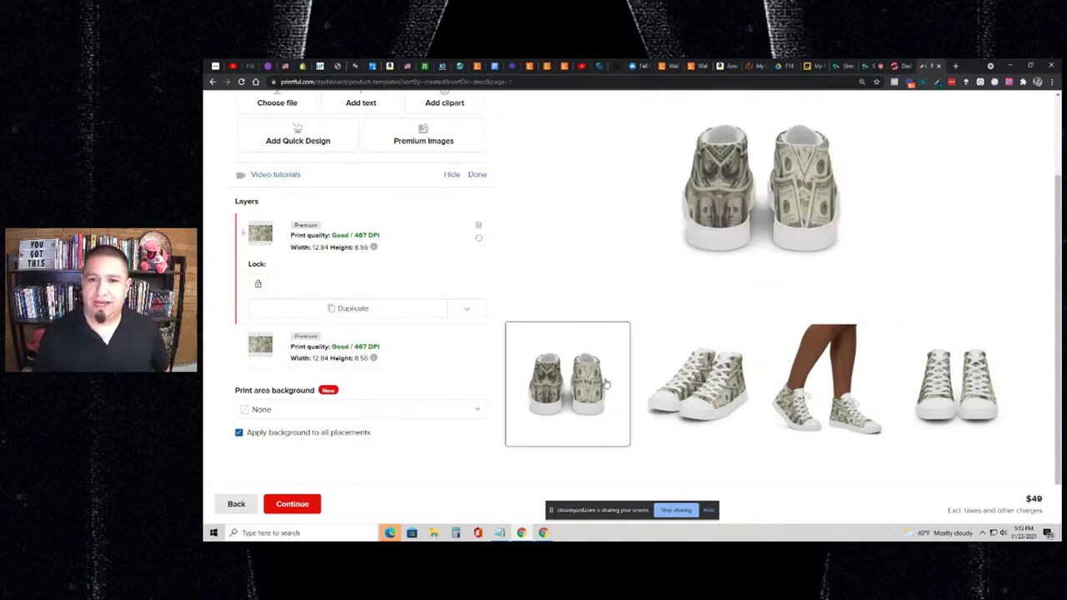
scroll(603, 380, up, 2)
scroll(610, 334, up, 1)
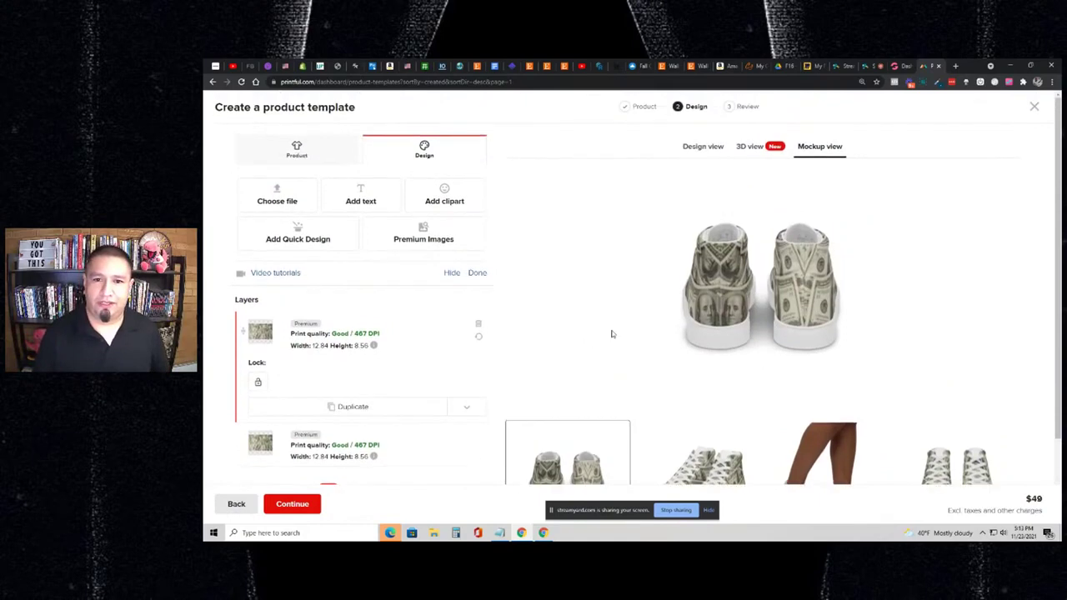
- Return to the flat design view and flip the outside right-shoe artwork horizontally
click(307, 160)
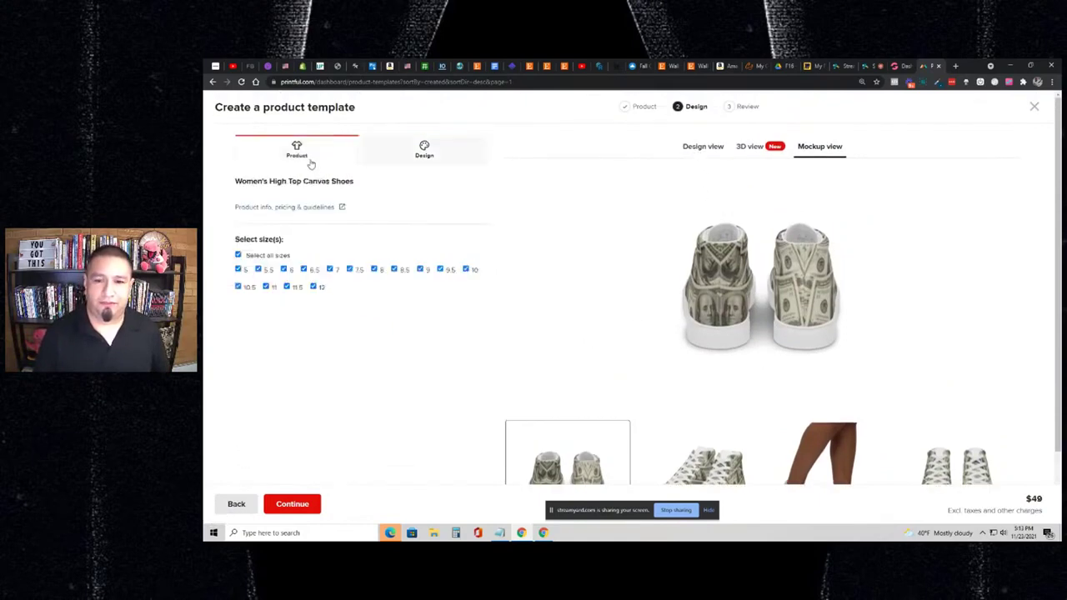
click(691, 149)
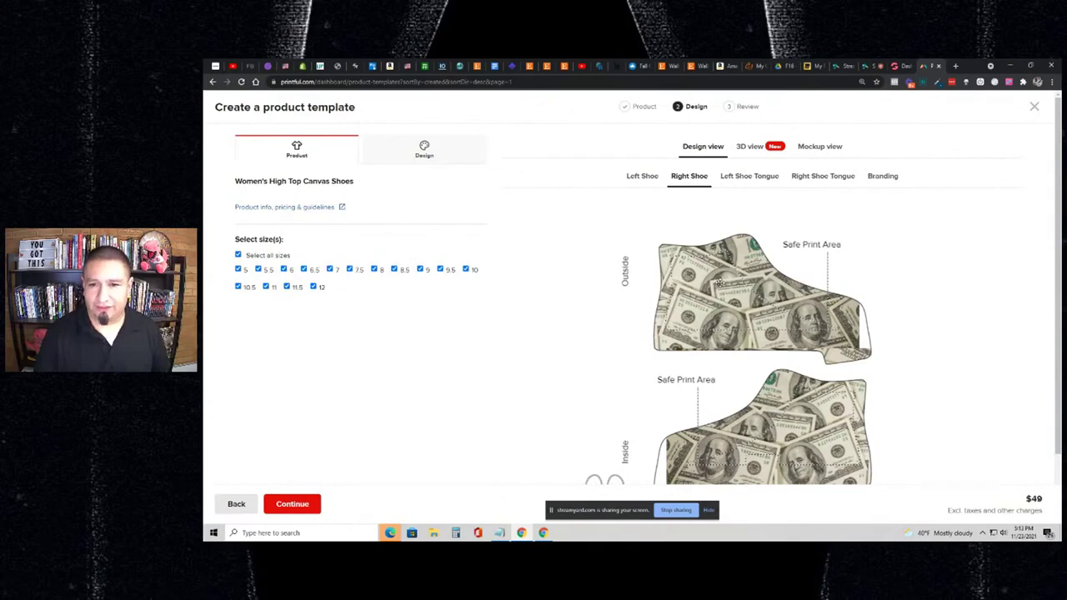
click(819, 147)
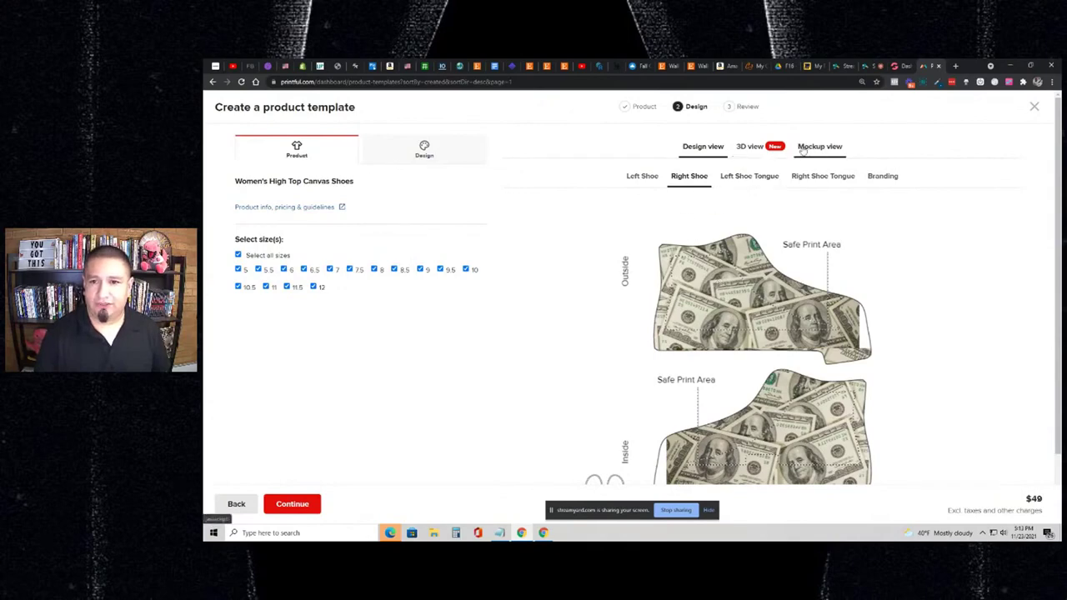
click(717, 153)
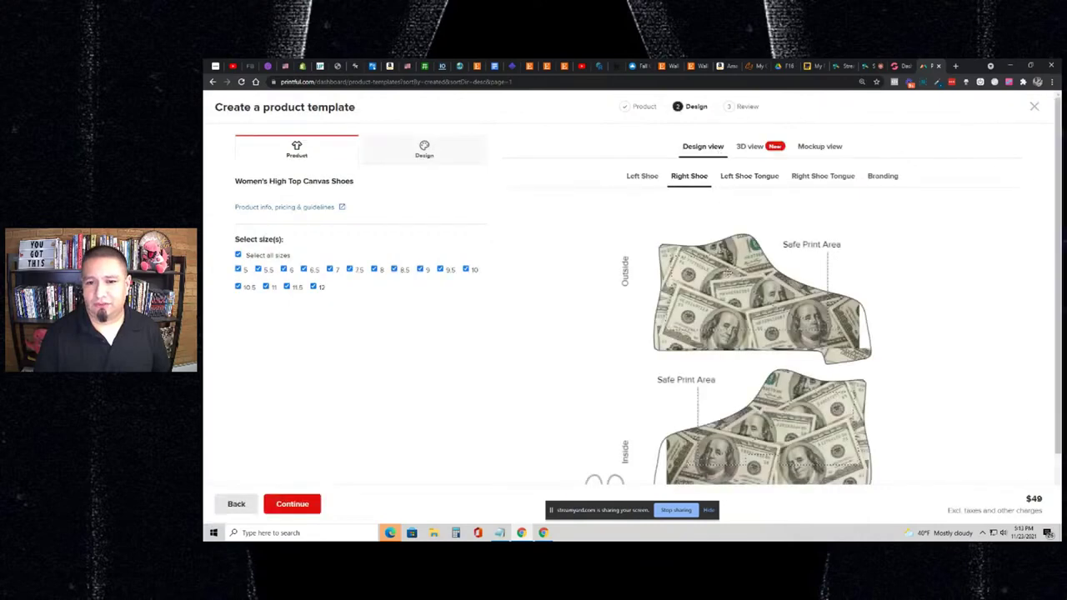
scroll(728, 271, down, 1)
click(718, 245)
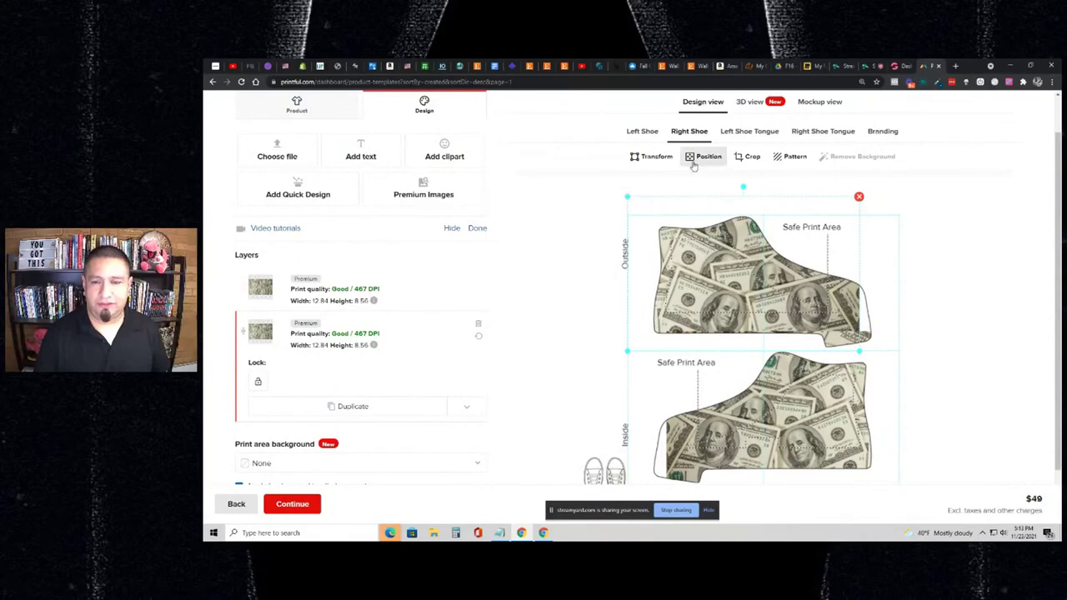
click(643, 158)
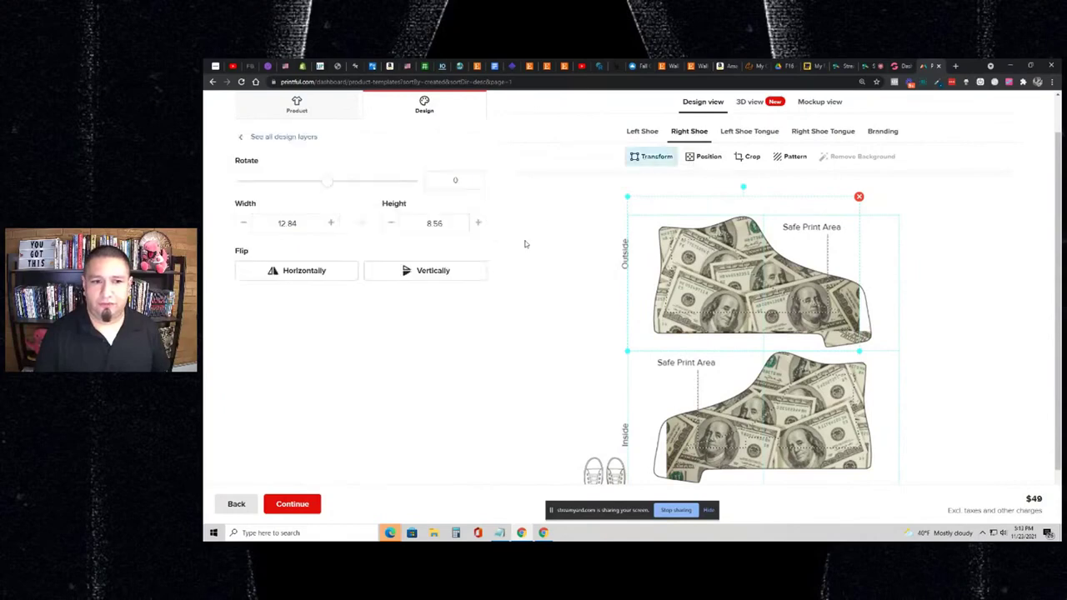
click(327, 281)
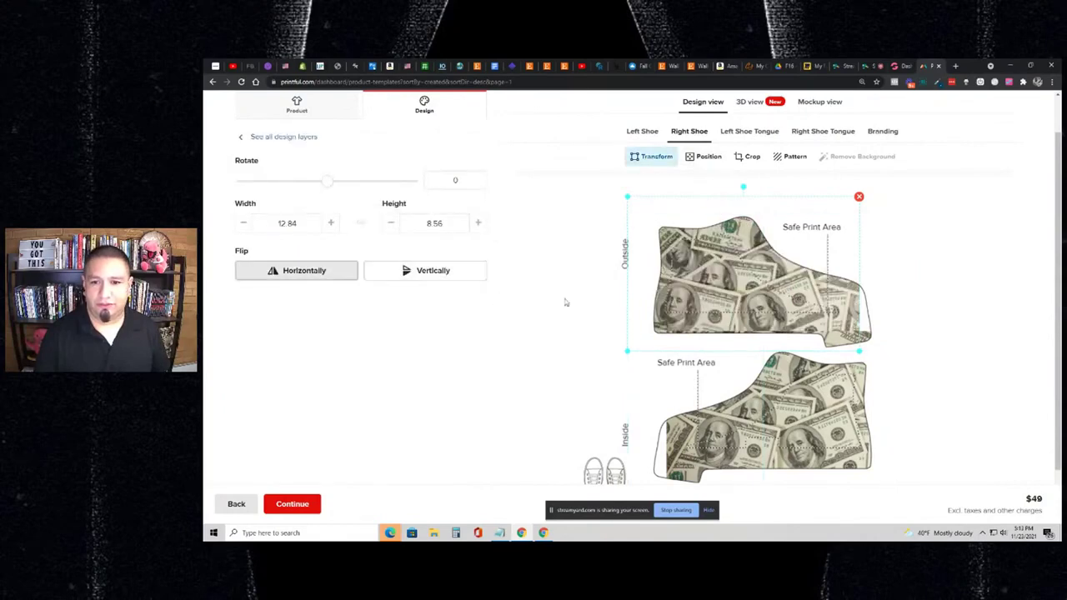
- Flip the inside right-shoe artwork horizontally and regenerate the mockups
click(733, 400)
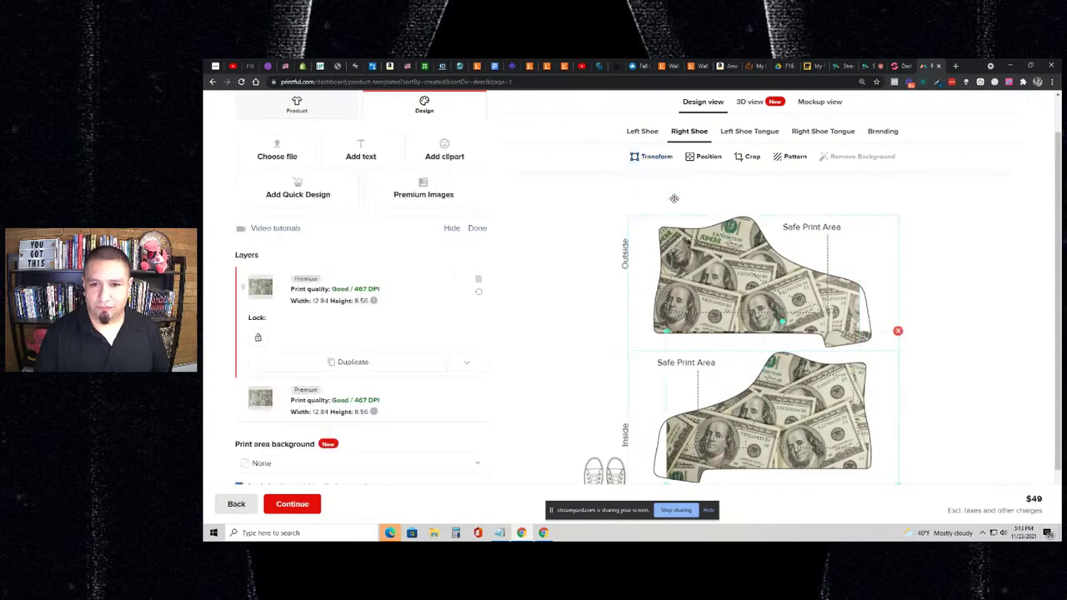
click(650, 156)
click(350, 277)
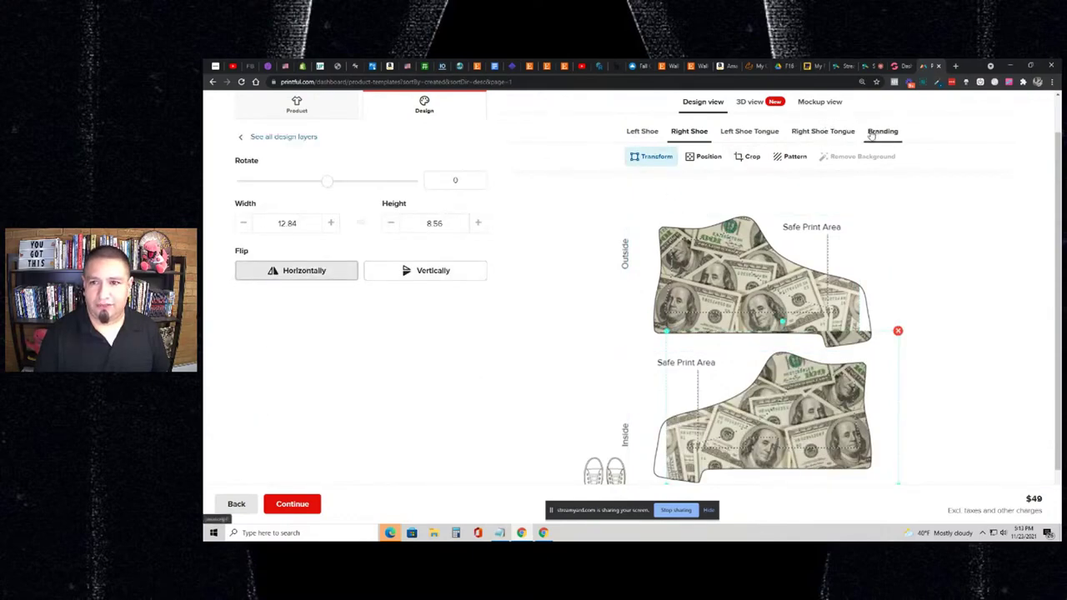
scroll(825, 141, up, 1)
click(825, 145)
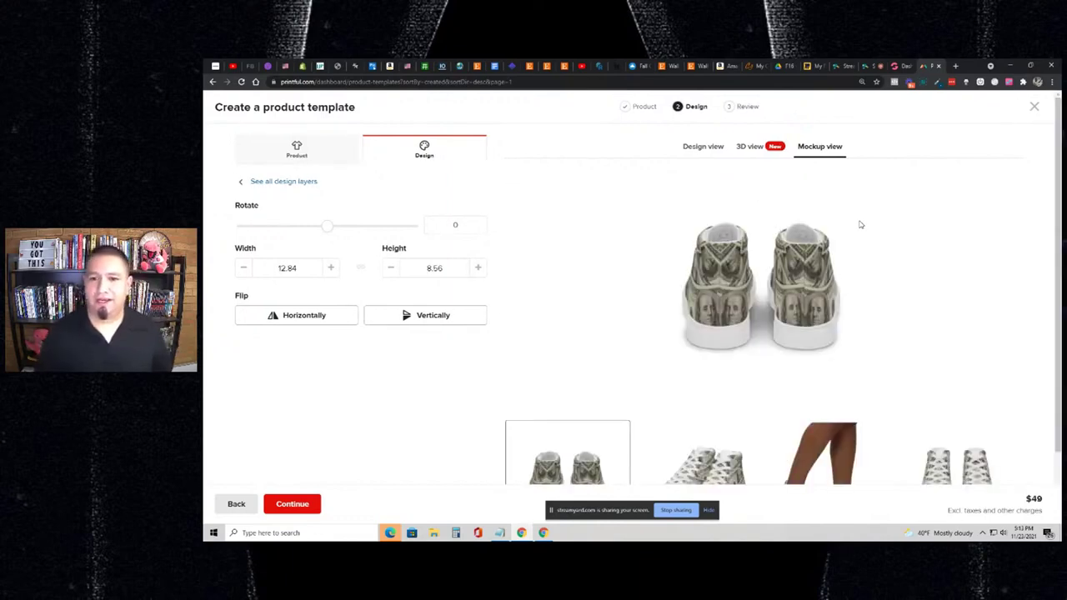
- Preview the side, on-legs and front mockups, then go back to the right shoe's flat print areas
scroll(833, 250, down, 1)
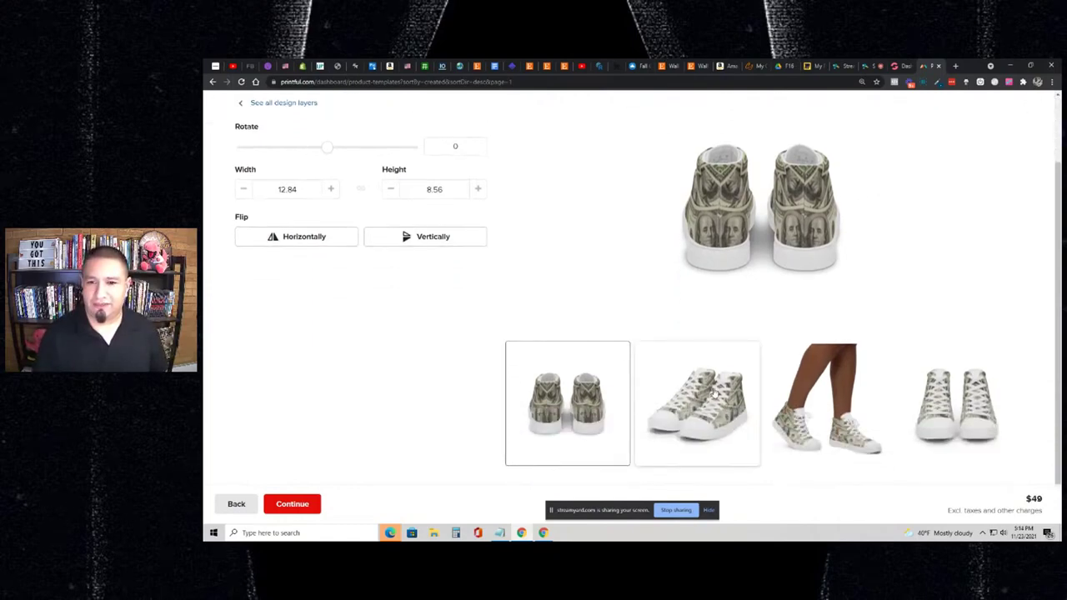
click(713, 391)
click(801, 394)
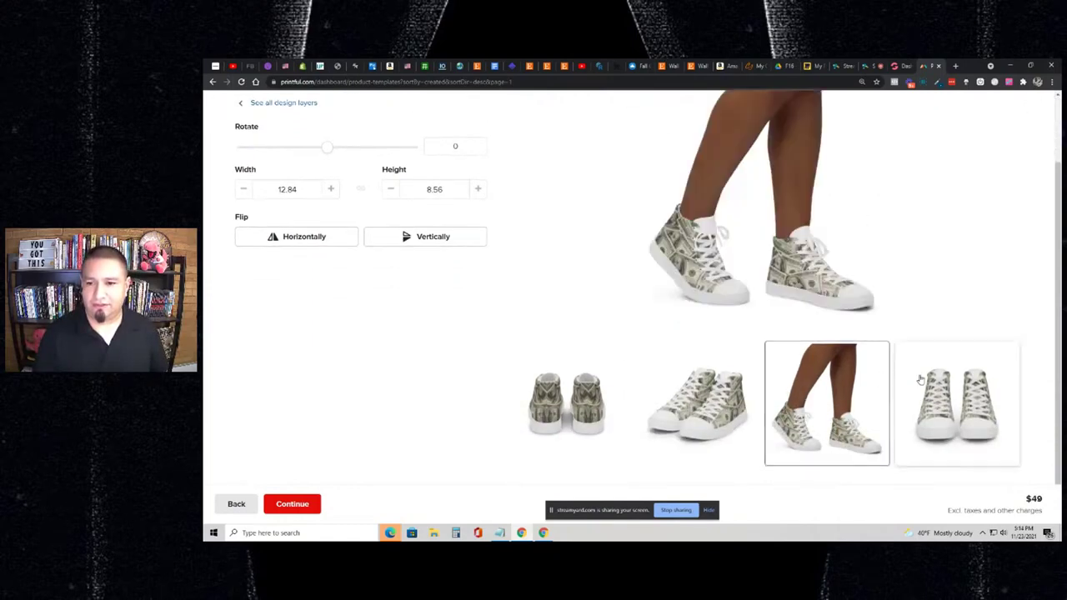
click(920, 380)
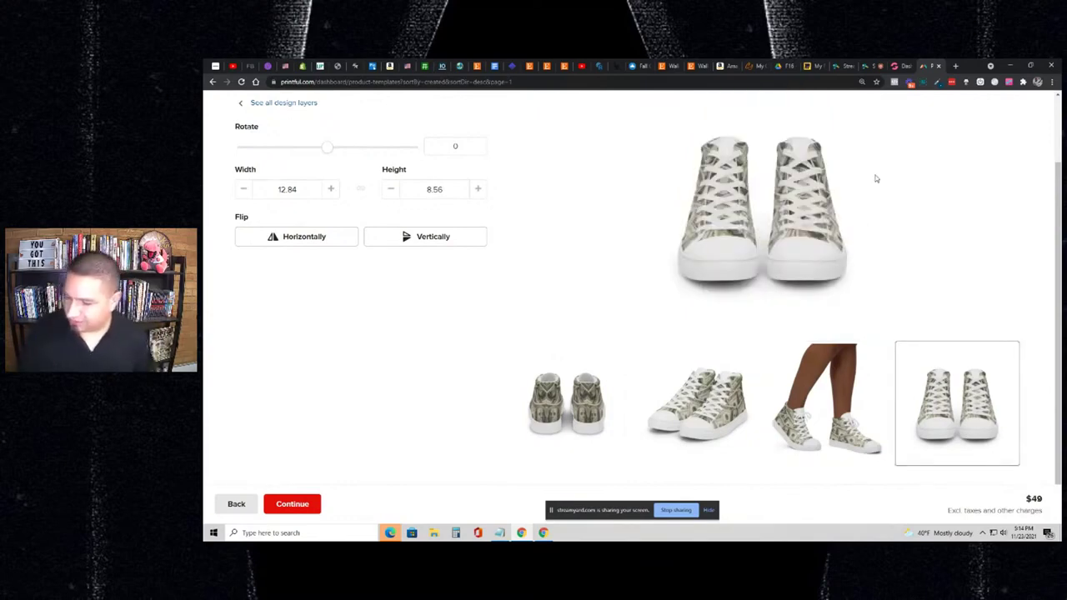
scroll(876, 178, up, 1)
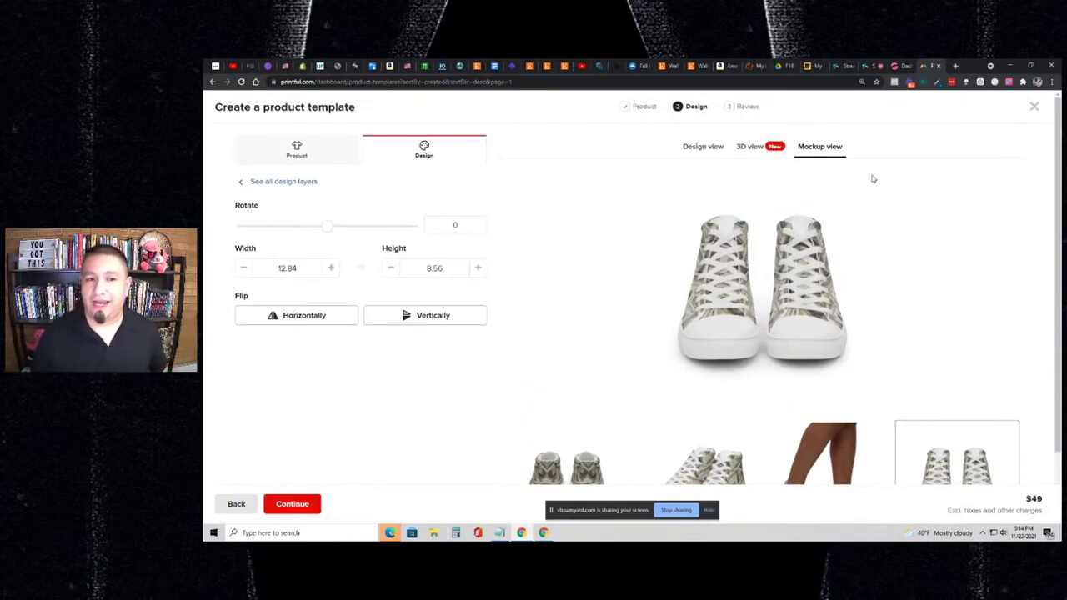
scroll(871, 179, down, 1)
scroll(861, 181, up, 1)
click(317, 158)
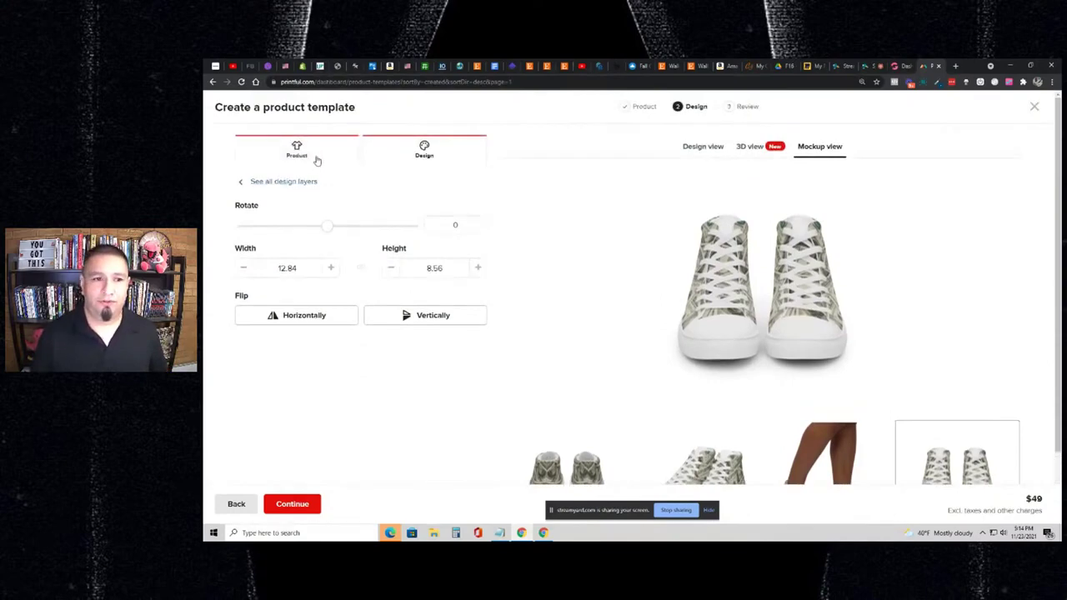
click(414, 163)
click(703, 148)
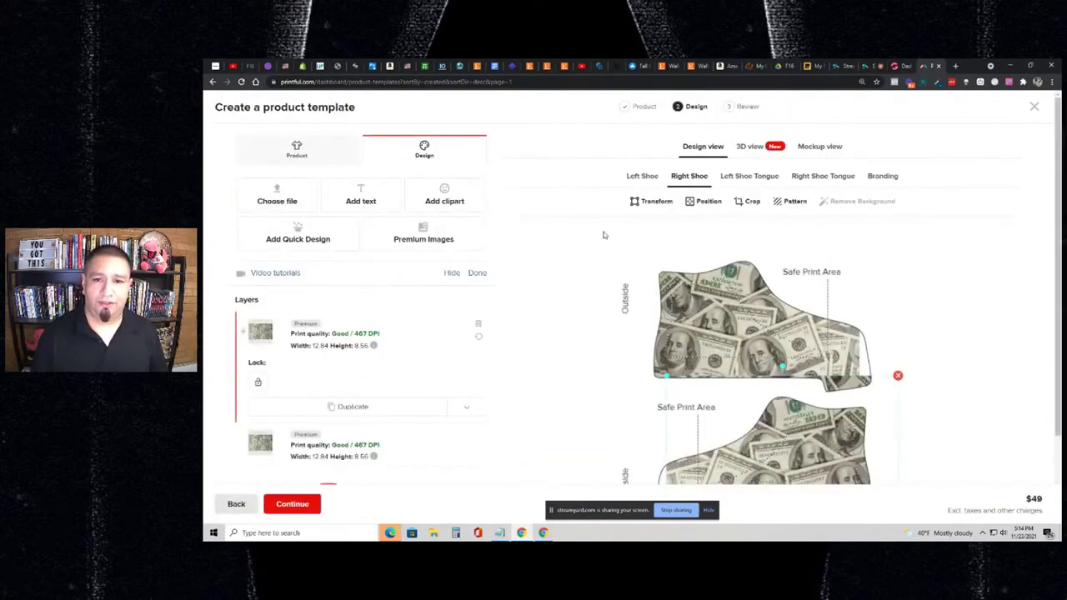
- Save the template as 'Test Women's high top canvas shoes' and view its detail page
click(307, 506)
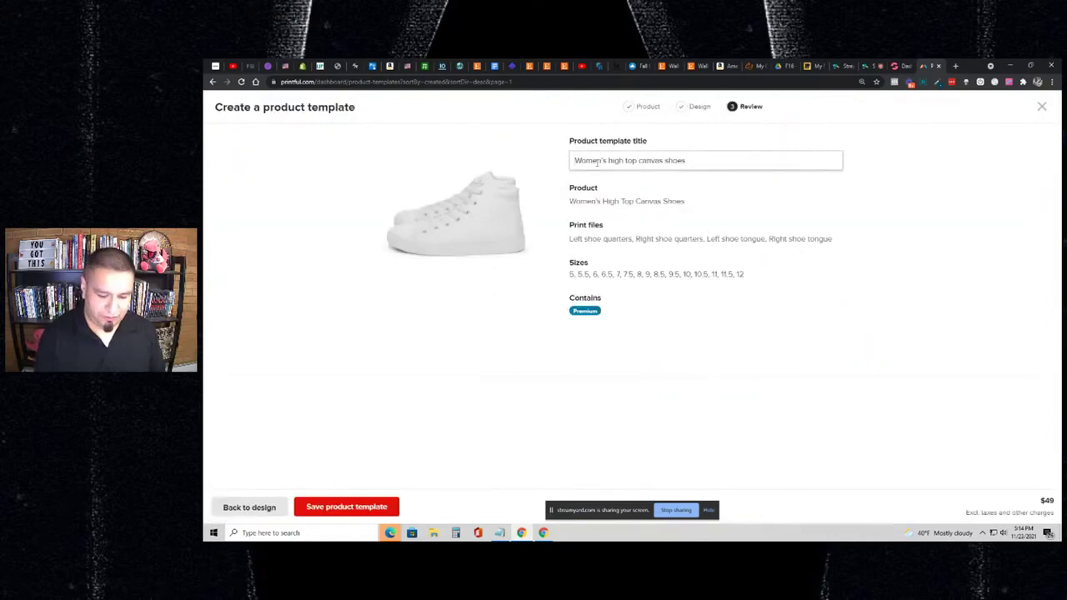
text(Test)
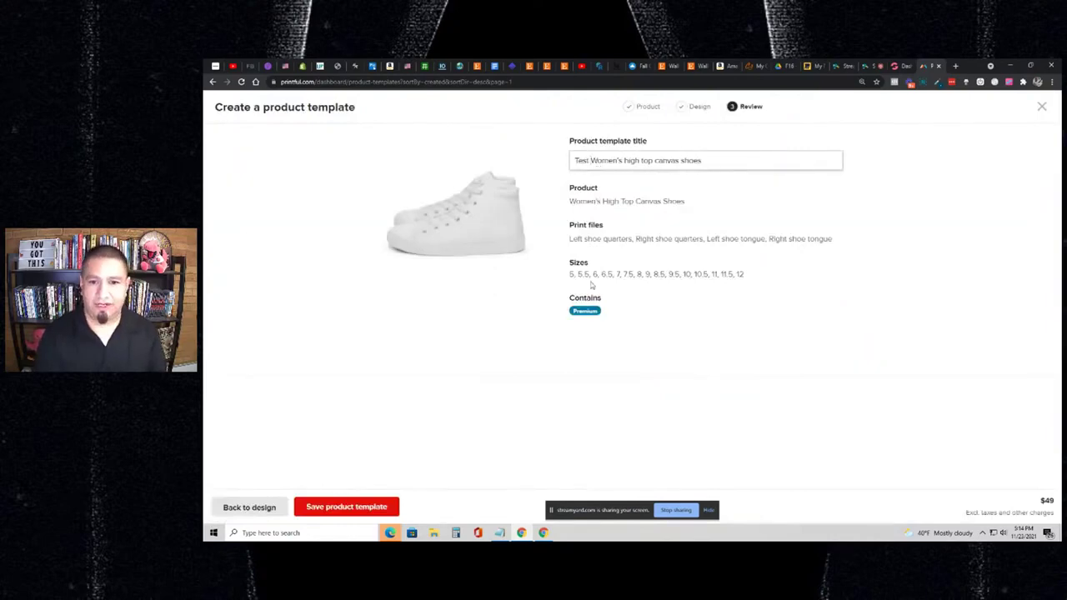
click(384, 506)
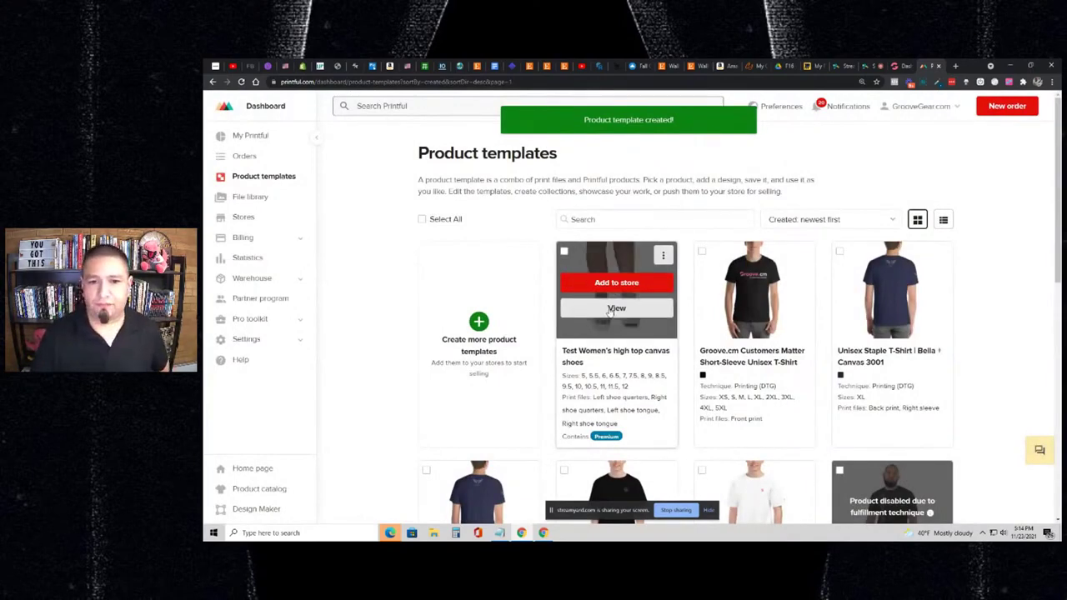
click(593, 310)
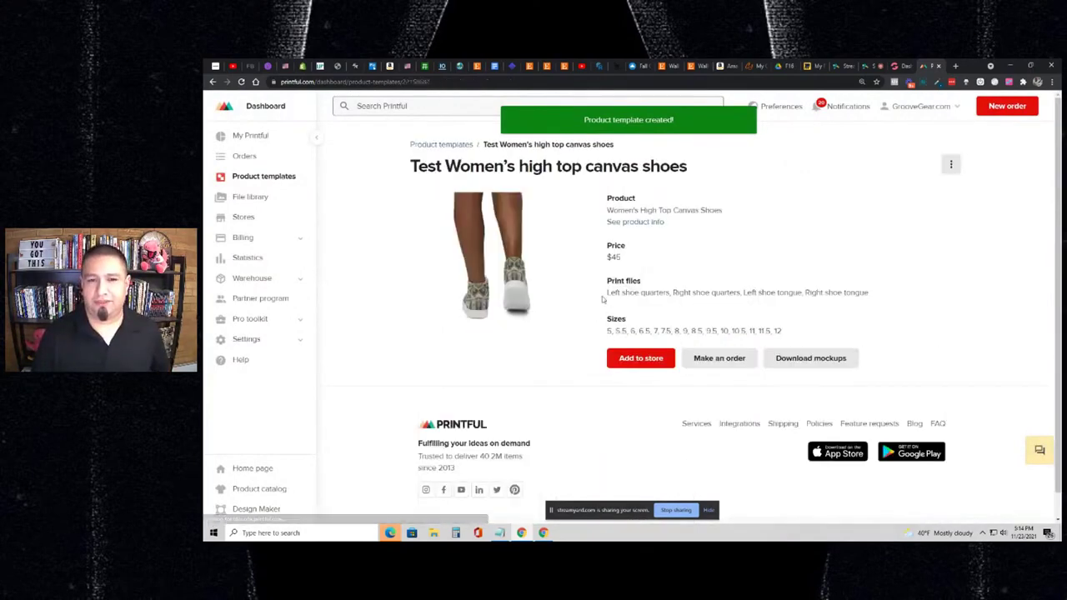
- Tick the Flat, Flat 2–5, Product specs, Branding and Product details mockups and generate them as PNGs
click(810, 358)
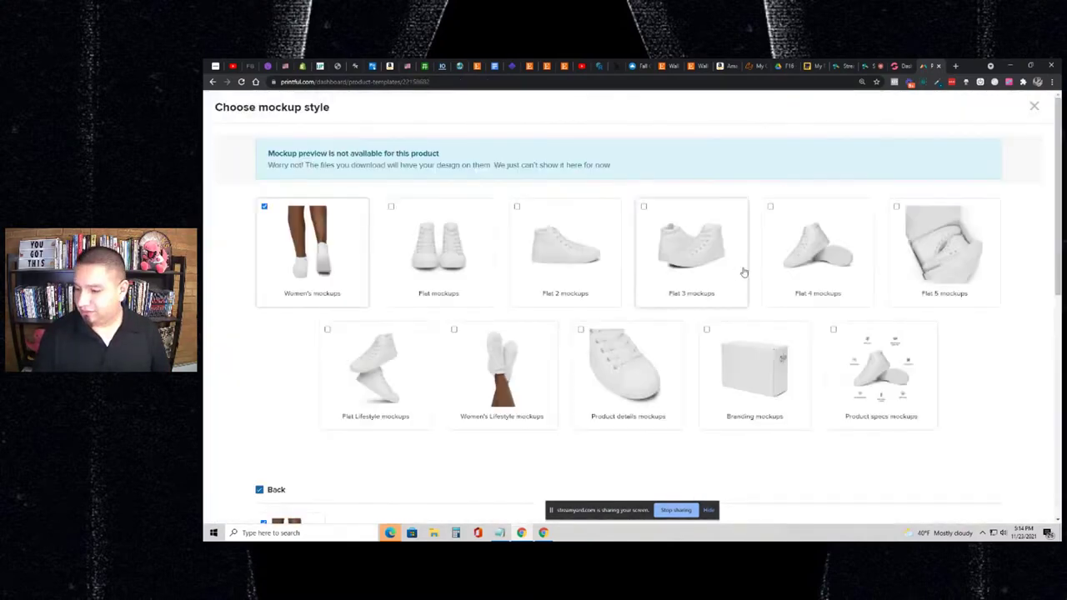
click(532, 232)
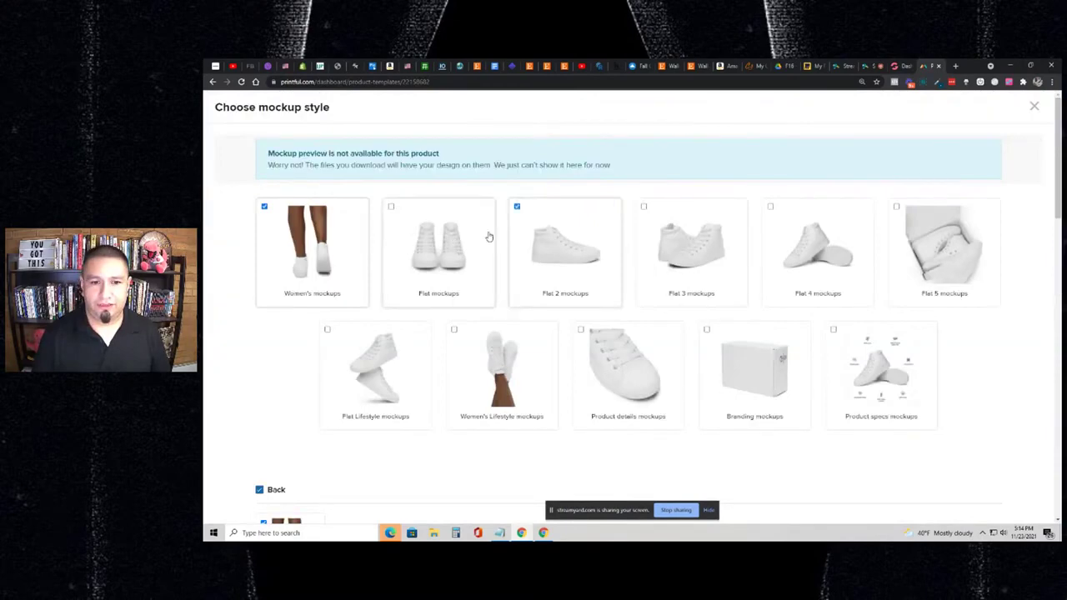
click(489, 236)
click(718, 239)
click(813, 243)
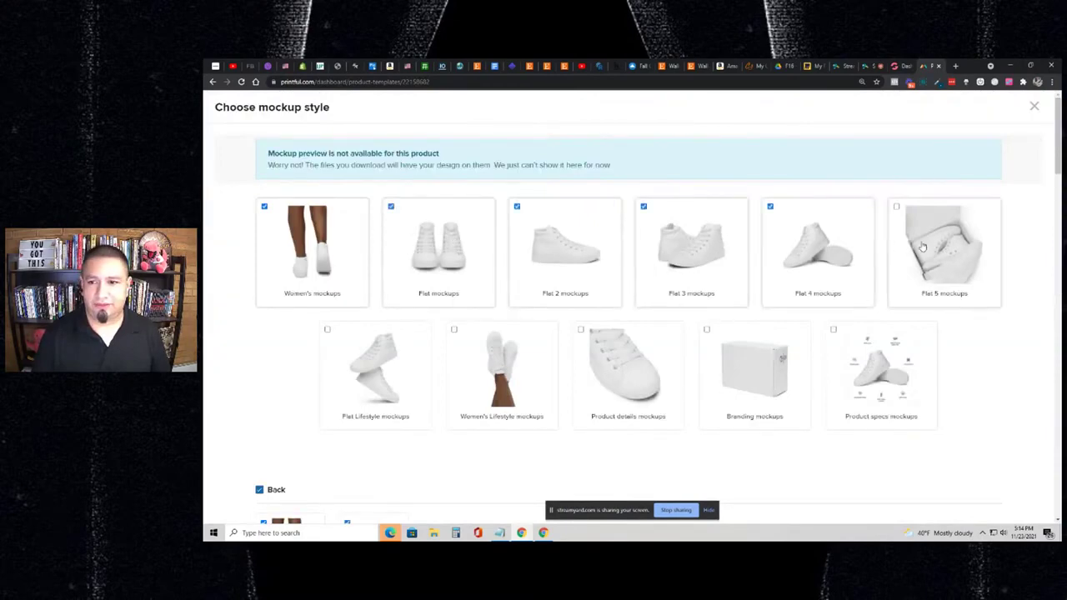
click(912, 258)
click(870, 373)
click(748, 371)
click(620, 375)
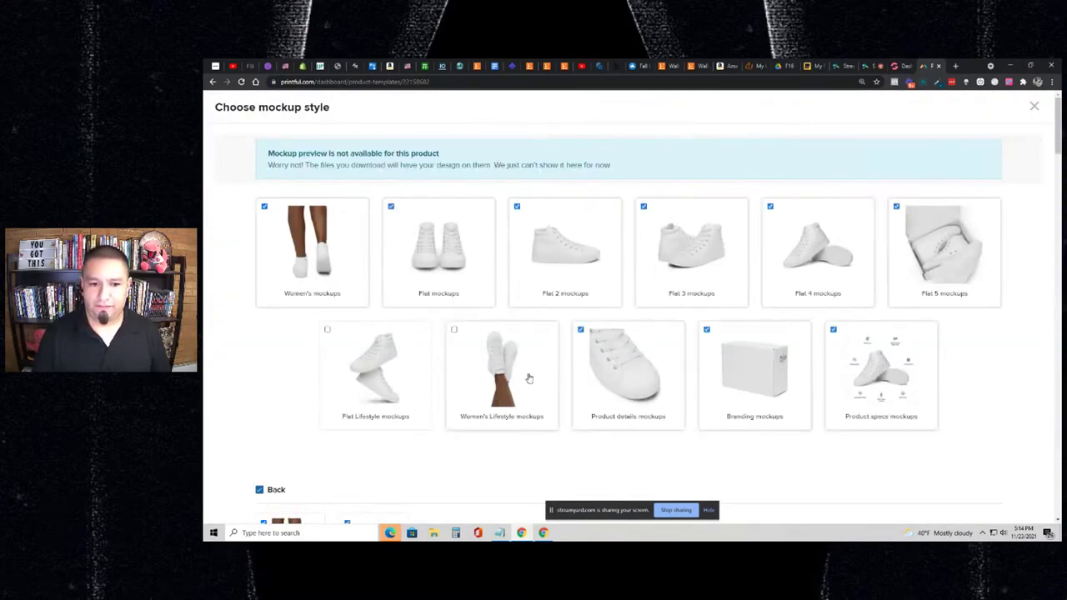
scroll(479, 297, down, 7)
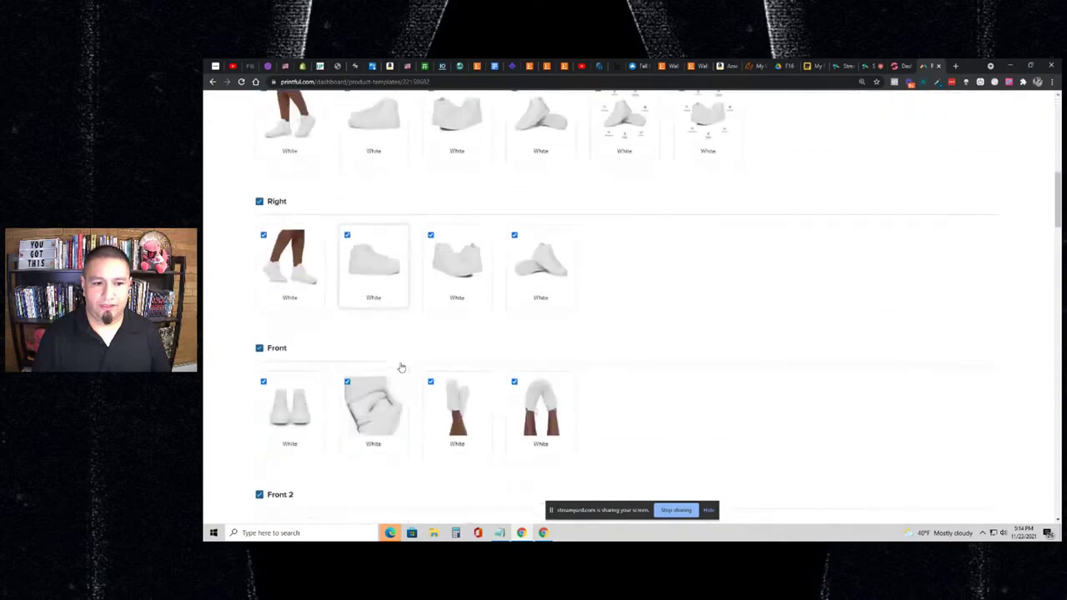
scroll(401, 368, down, 15)
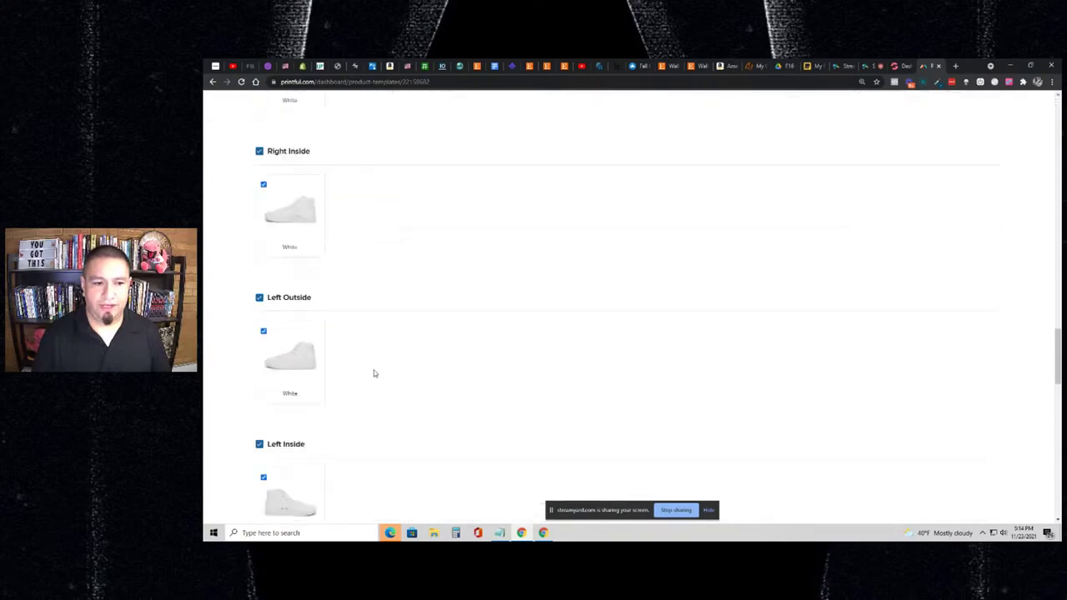
scroll(373, 373, down, 15)
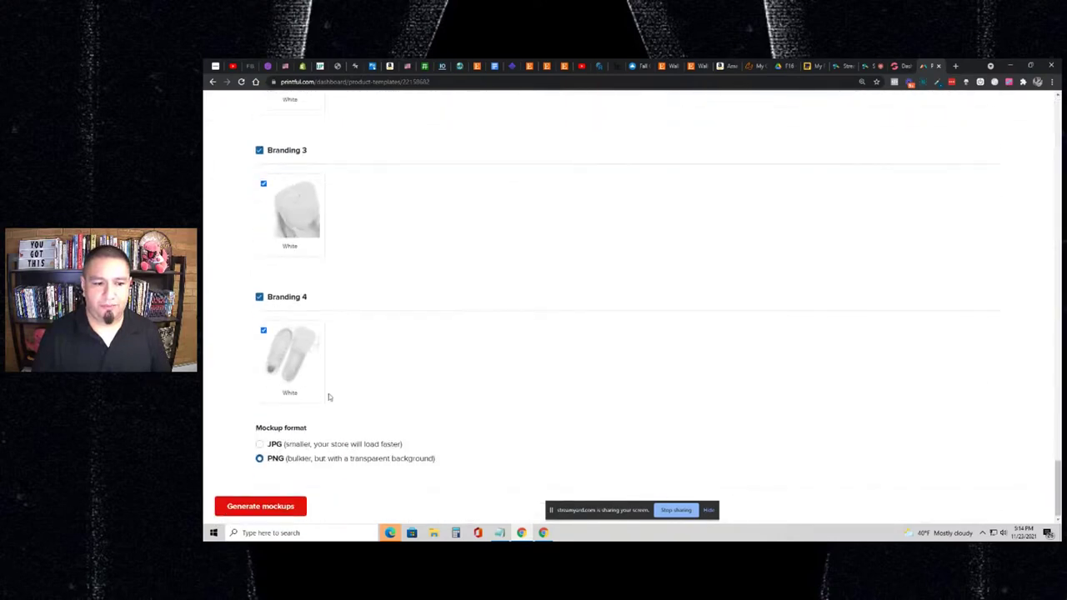
click(305, 503)
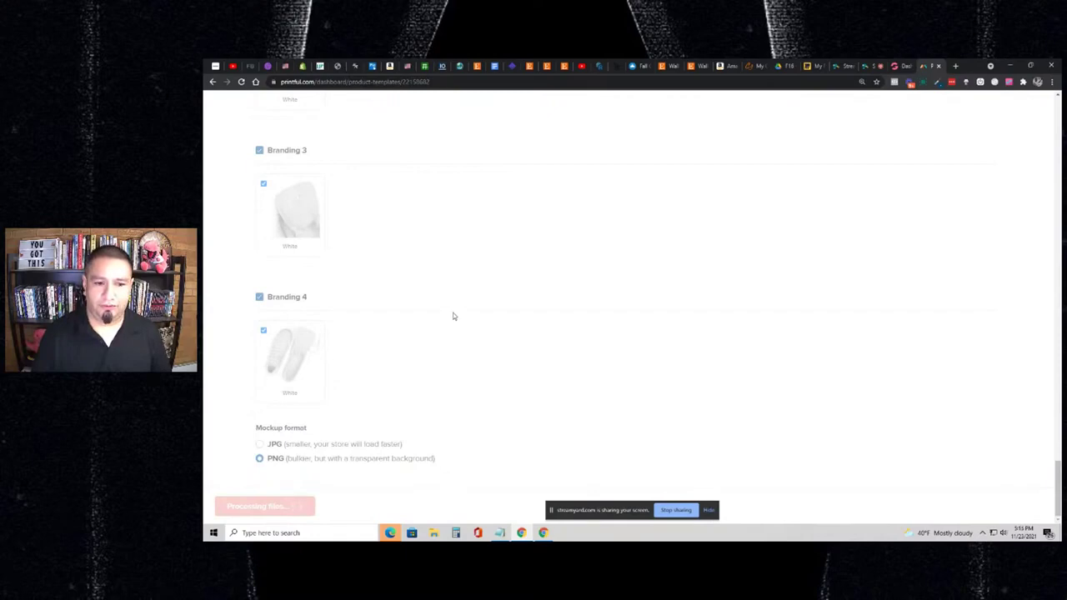
- Download the generated mockups zip and return to the StreamYard broadcast studio
click(296, 503)
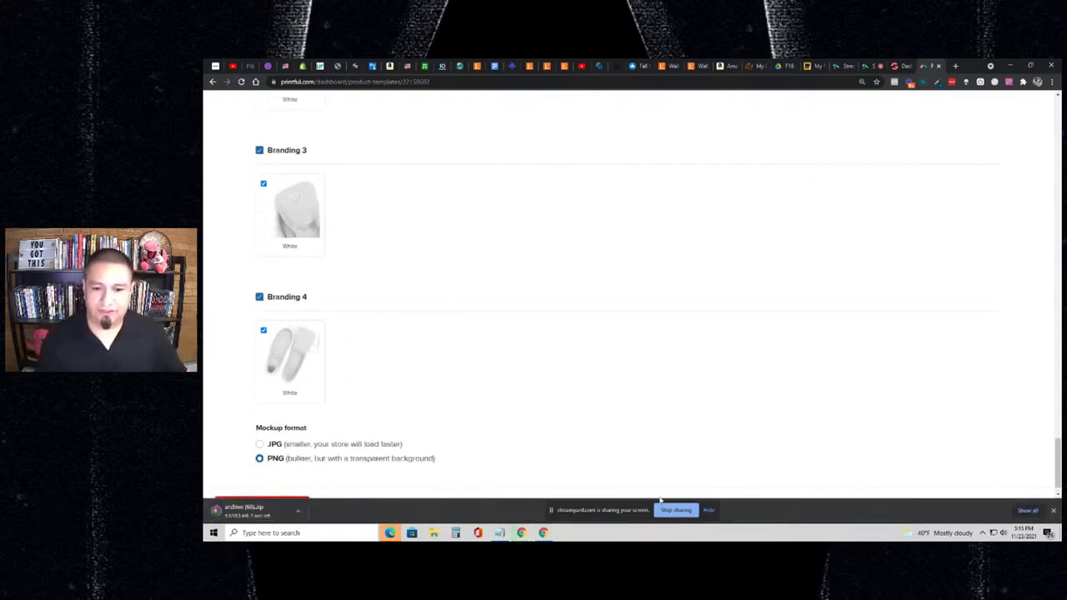
click(675, 510)
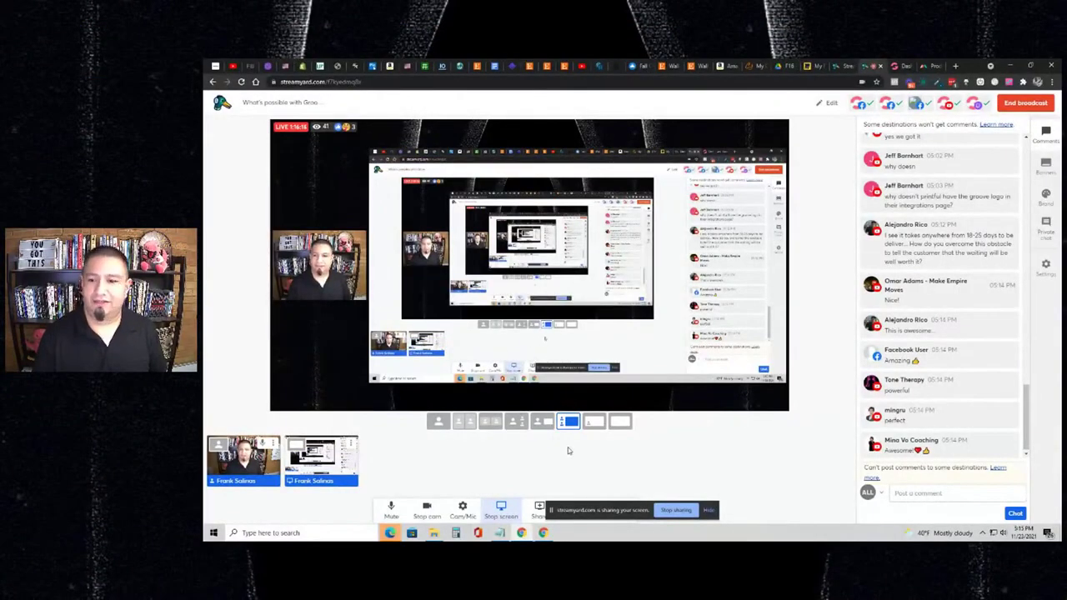
- Bring up the archive (69) mockups folder from the File Explorer taskbar preview
mouse_move(433, 534)
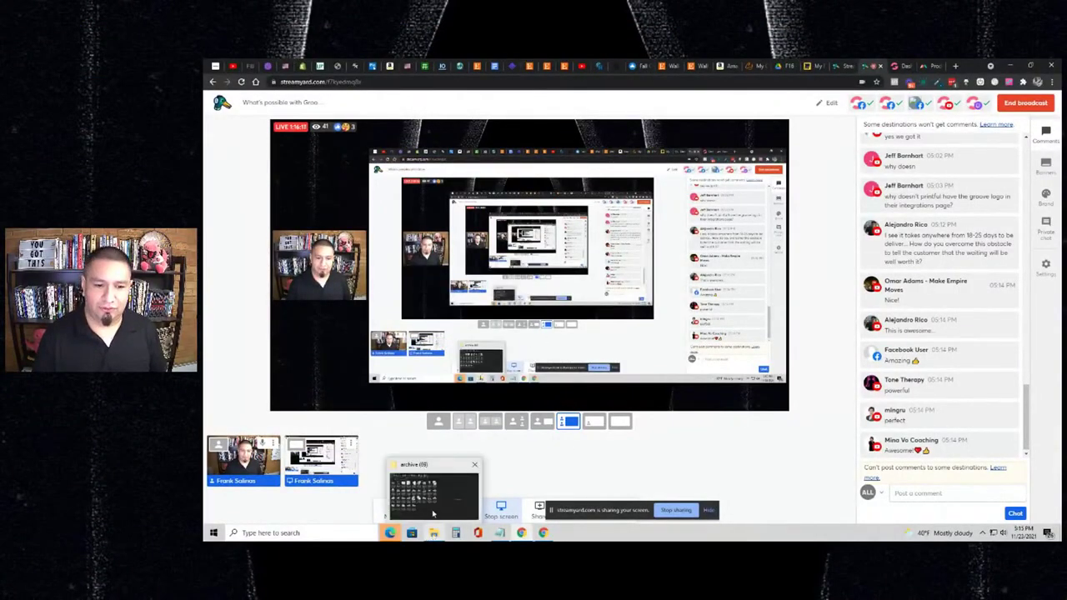
click(432, 514)
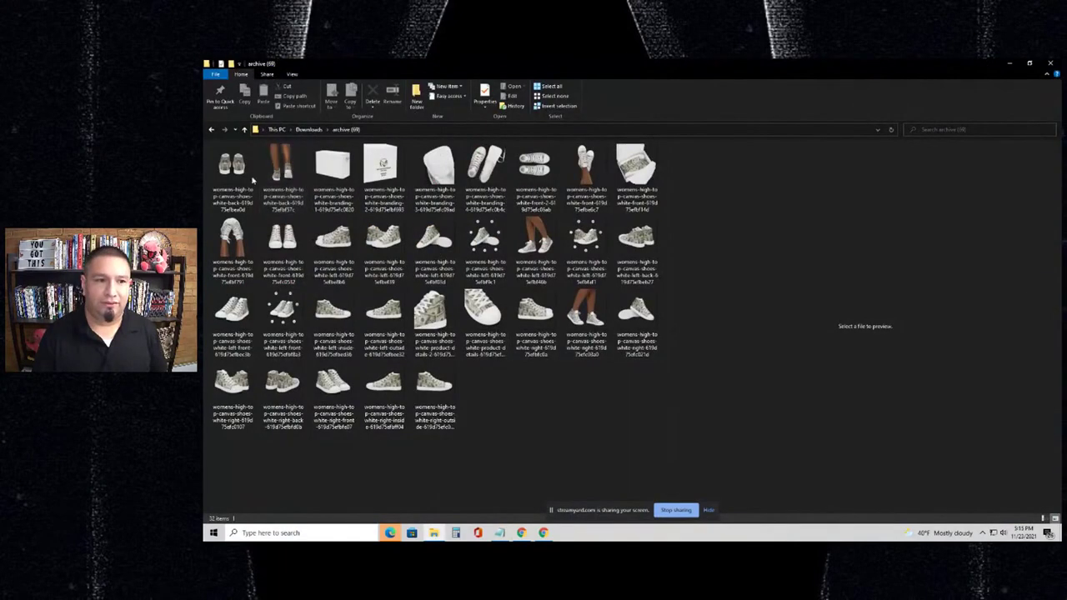
- Preview each downloaded mockup in turn, from the back view through to the shoe with feature icons
click(250, 179)
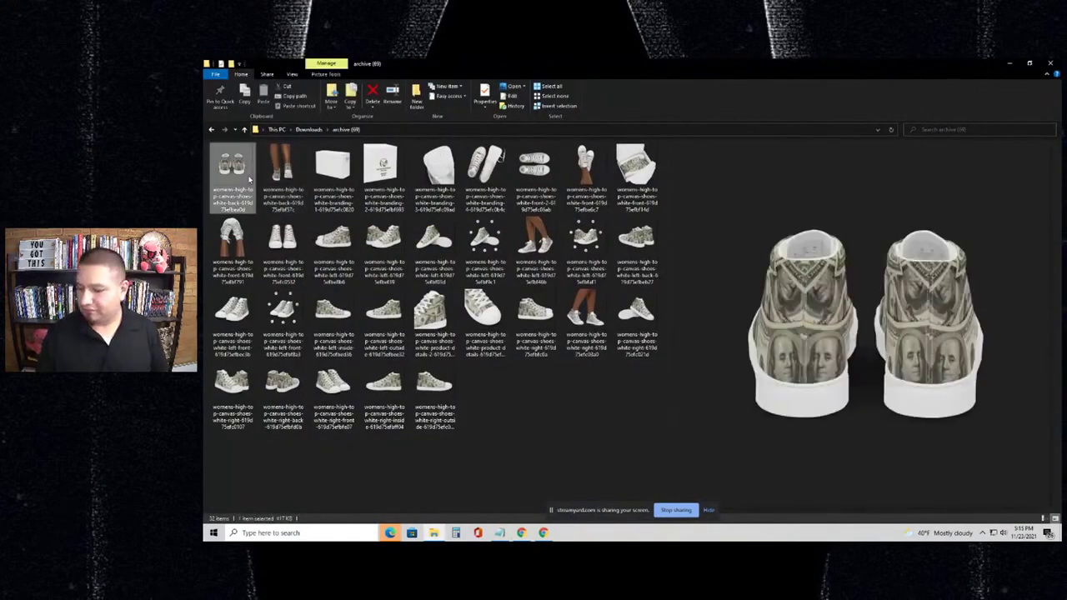
key(Right)
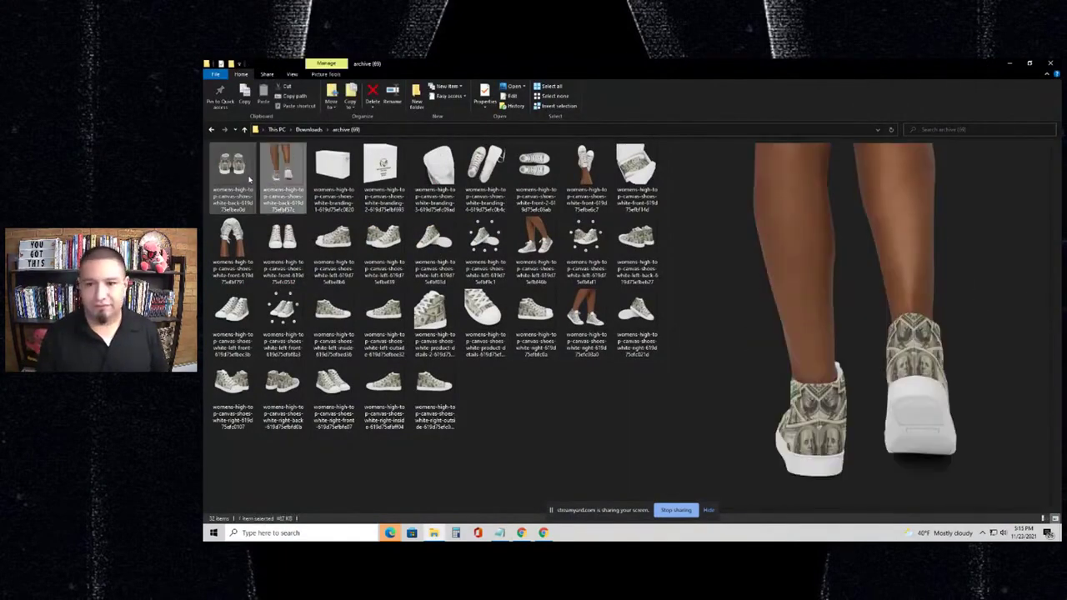
key(Right)
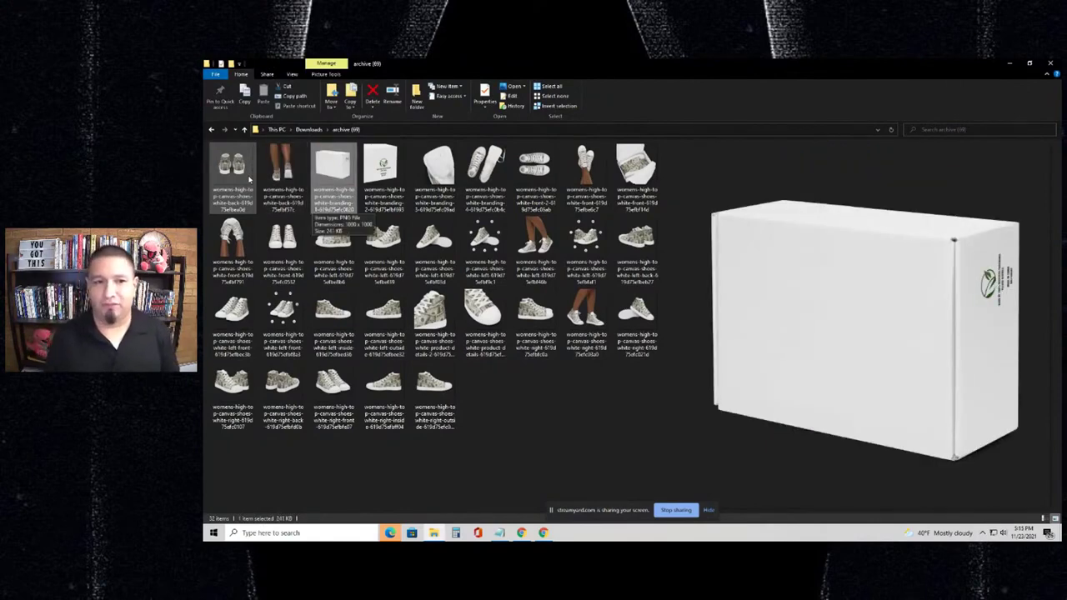
key(Right)
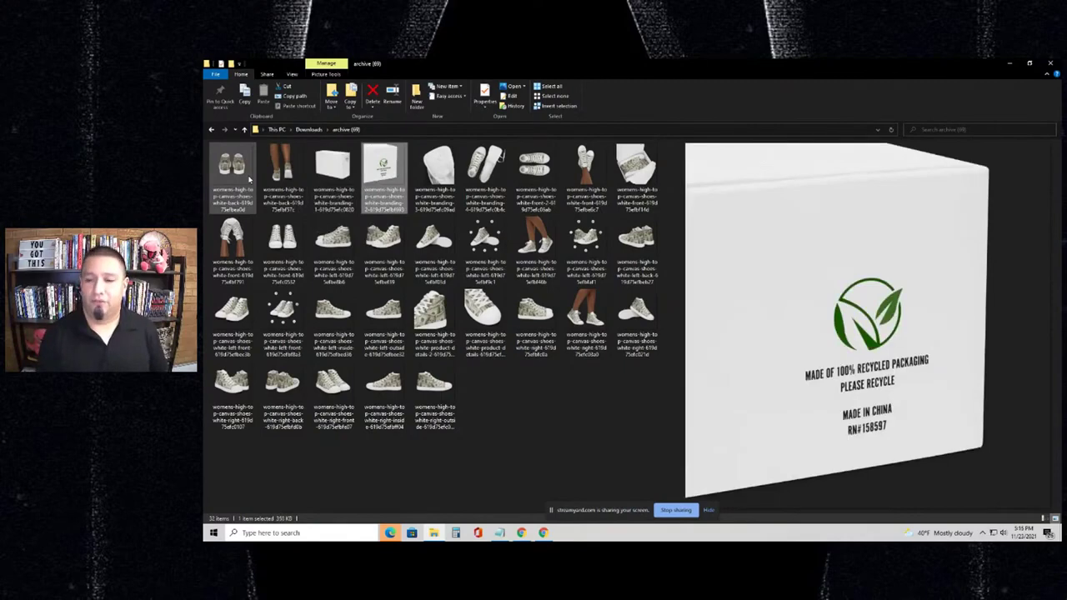
key(Right)
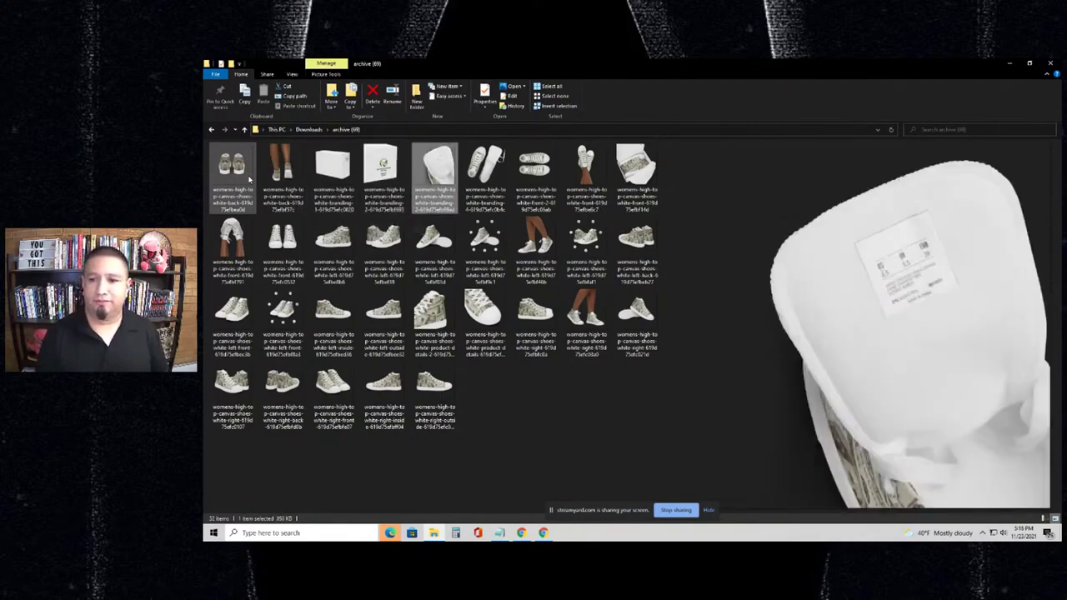
key(Right)
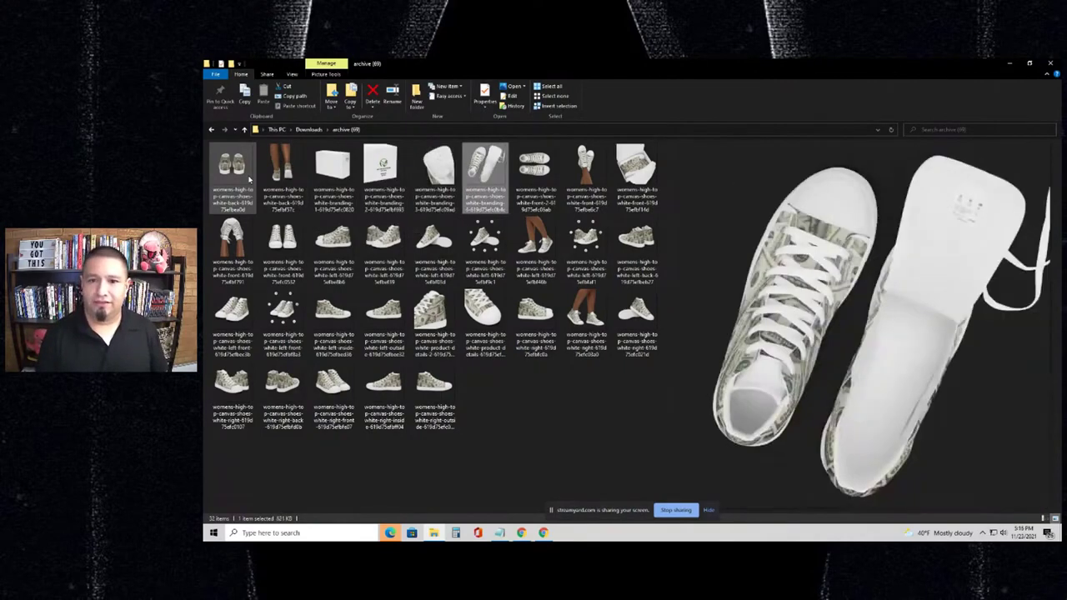
key(Right)
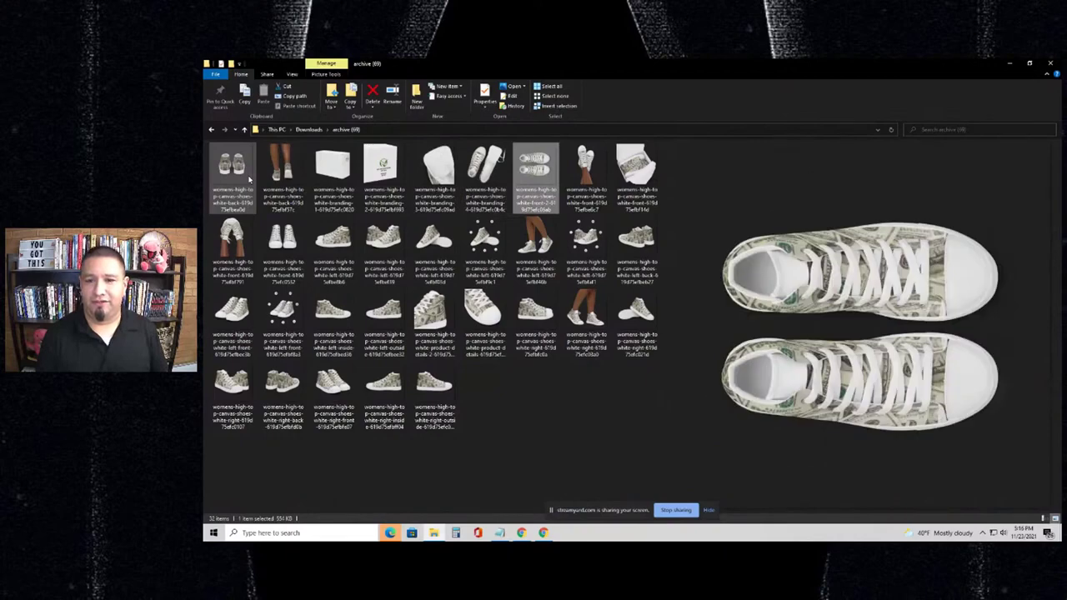
key(Right)
key(Right)
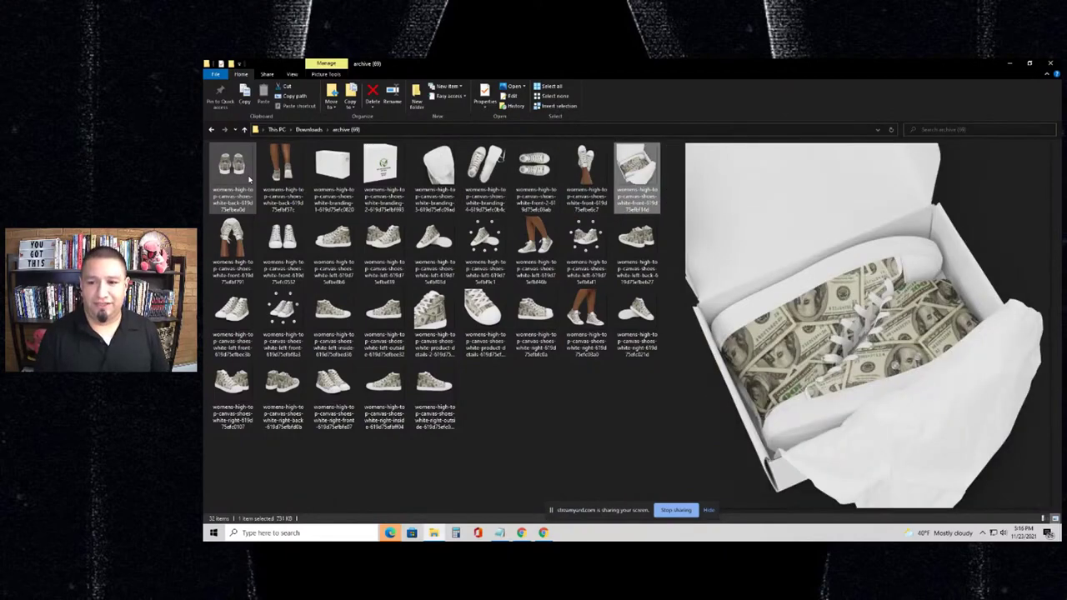
key(Right)
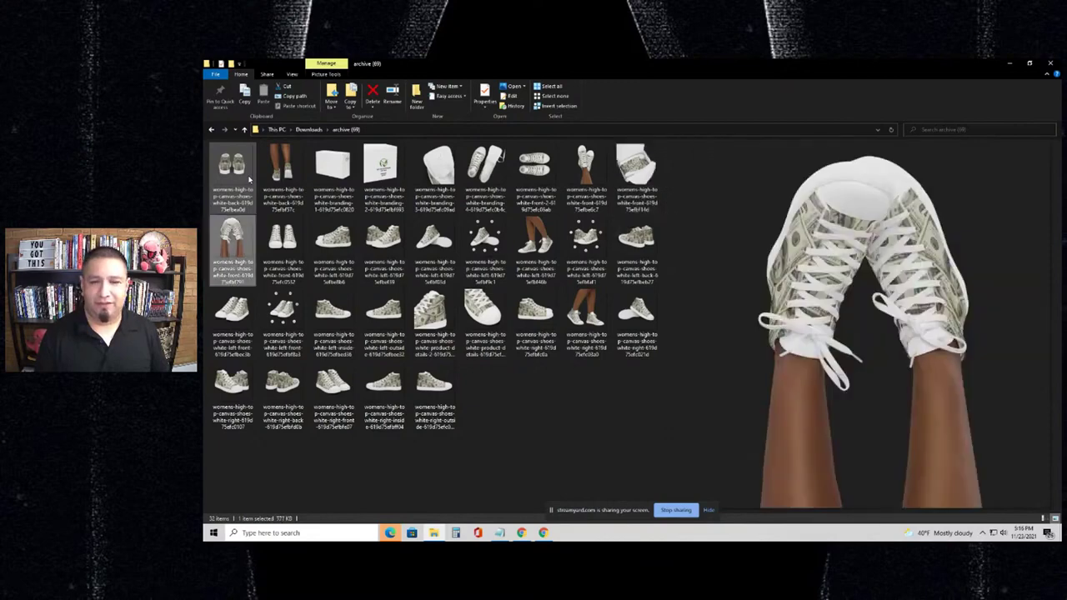
key(Right)
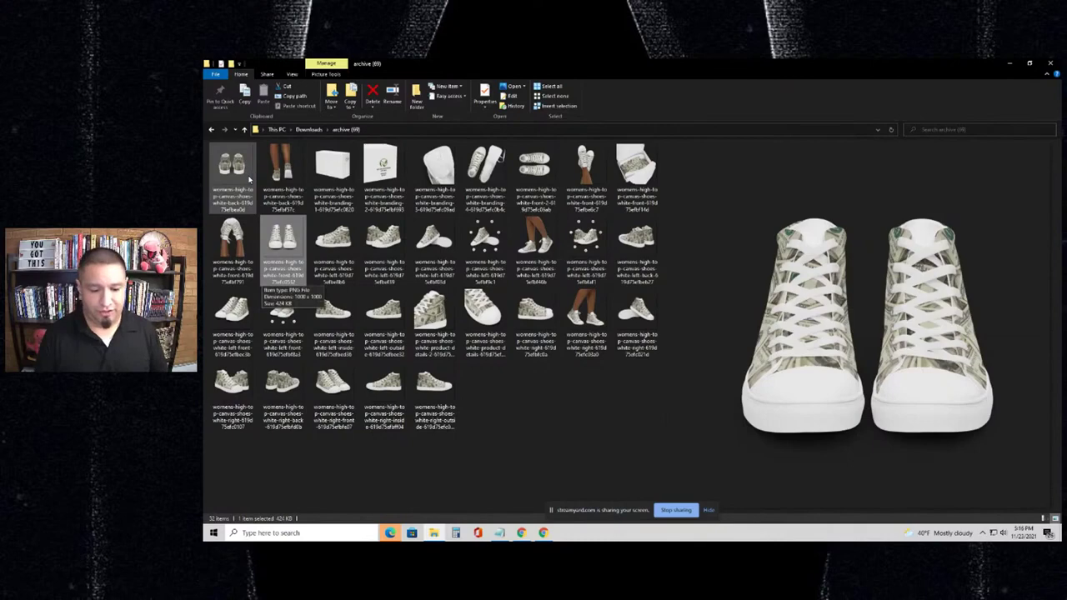
key(Right)
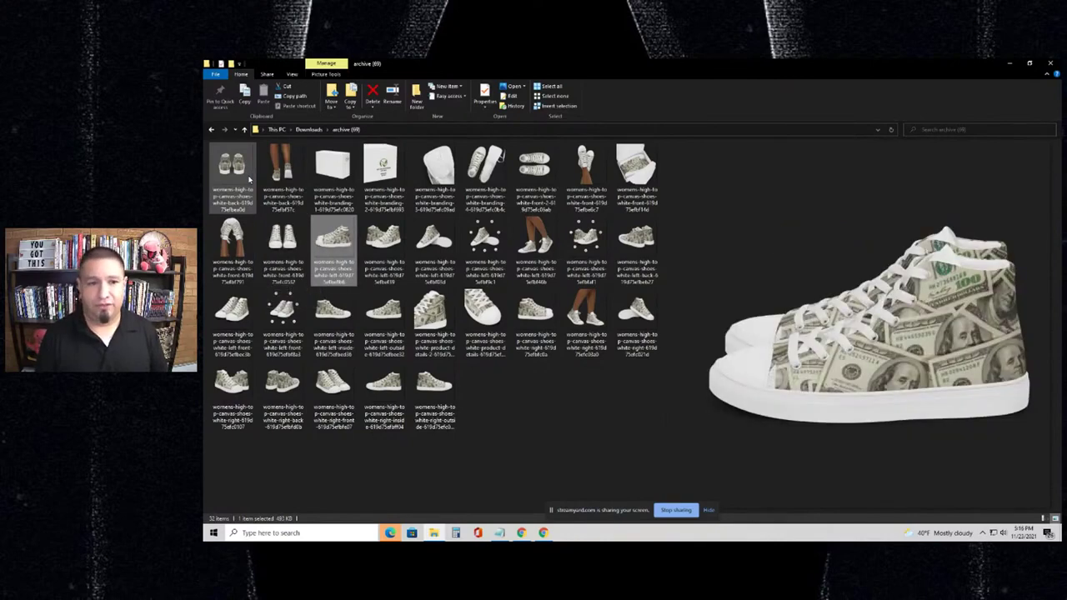
key(Right)
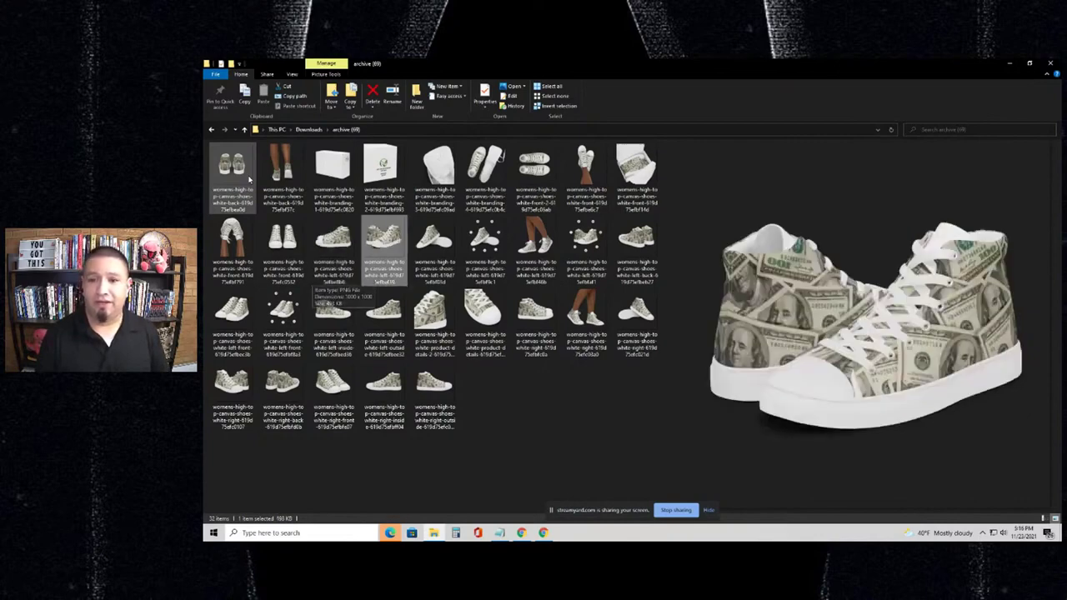
key(Right)
key(Right)
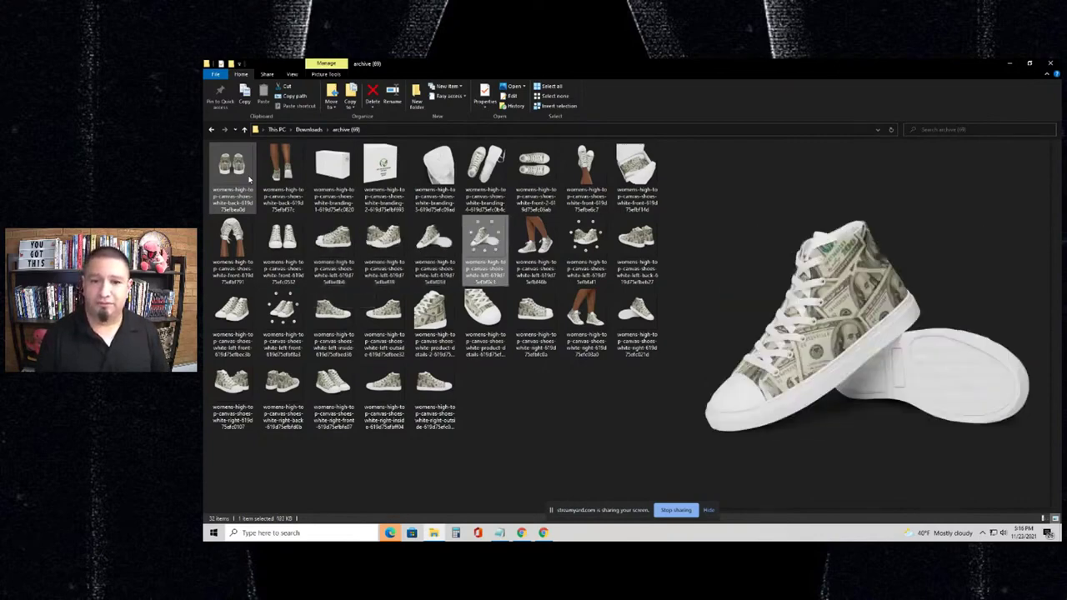
- Preview the worn-on-legs, side, print close-up, back and front views of the dollar-bill high tops
key(Right)
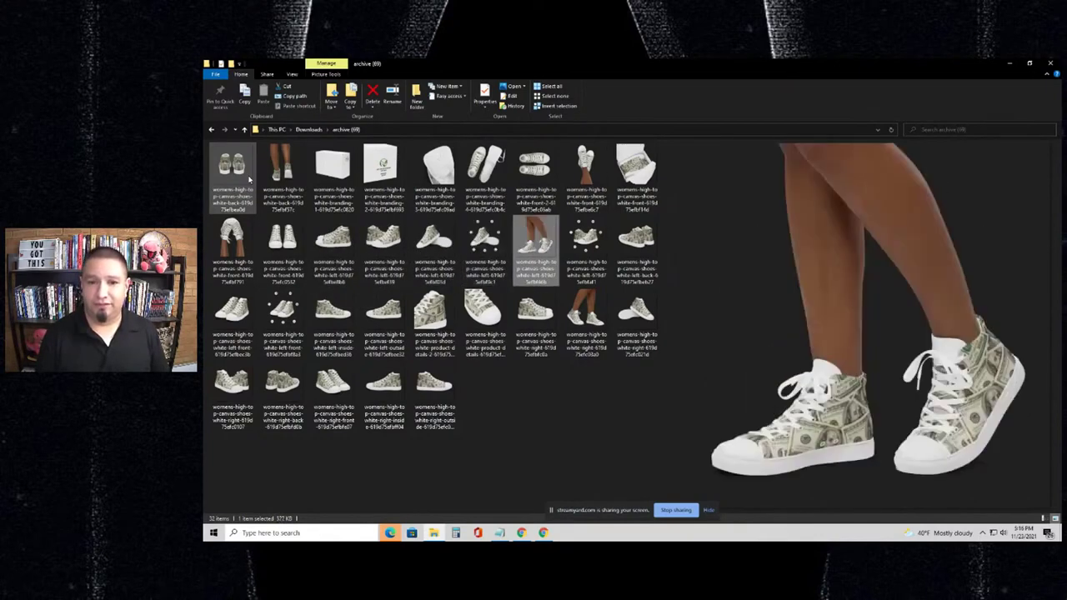
key(Right)
key(Right)
key(Right)
key(Right)
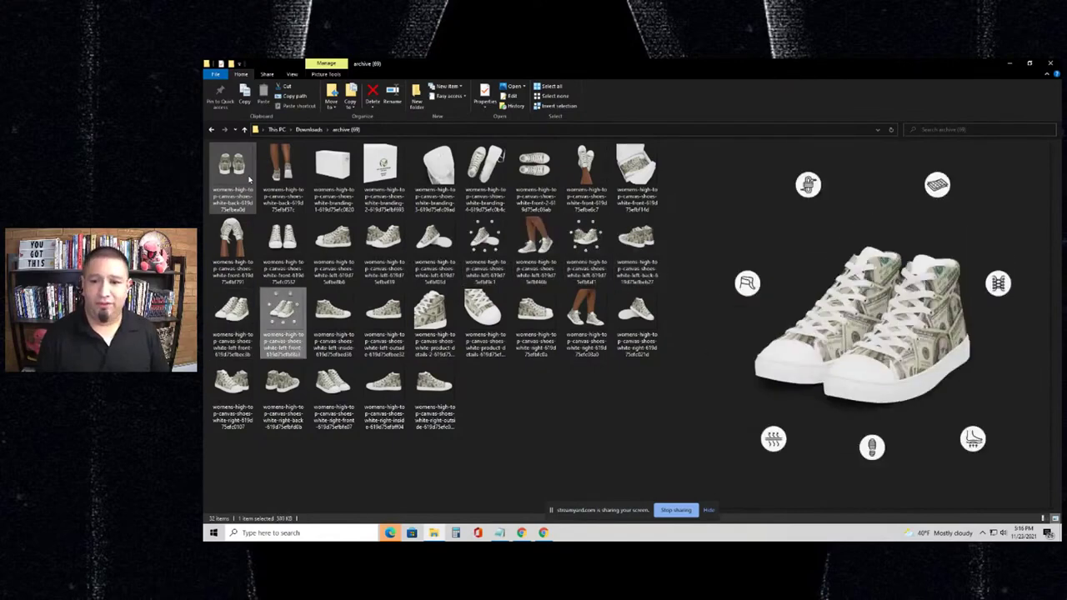
key(Right)
key(Right)
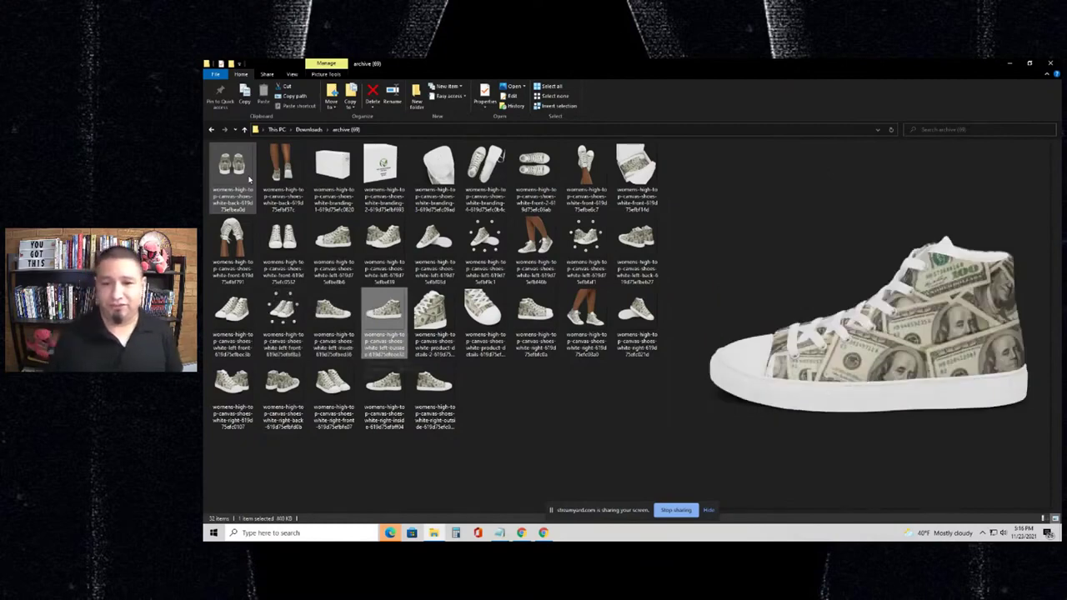
key(Right)
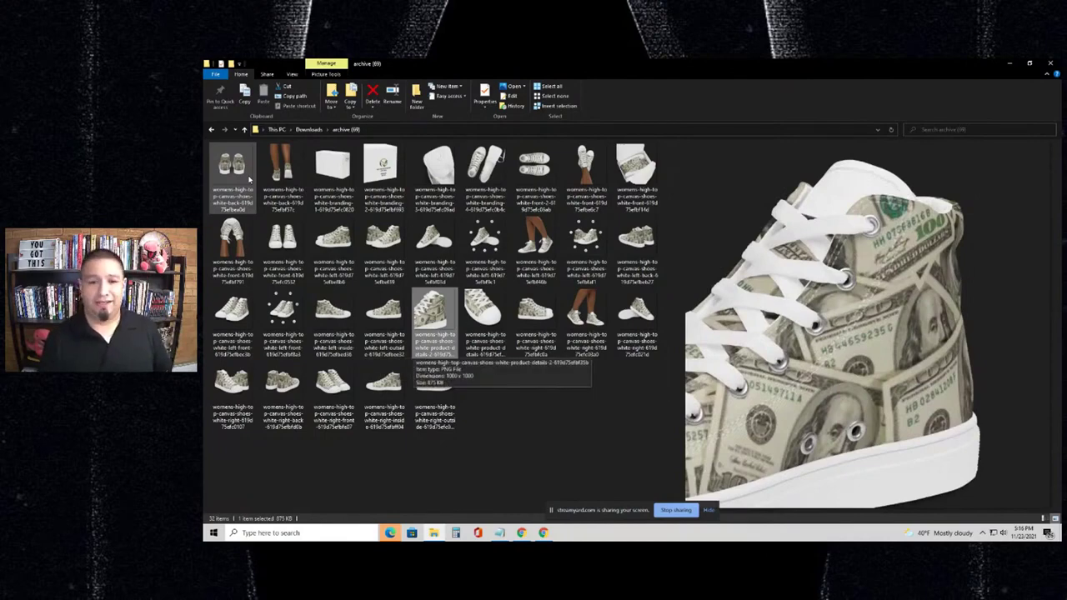
key(Right)
key(Right)
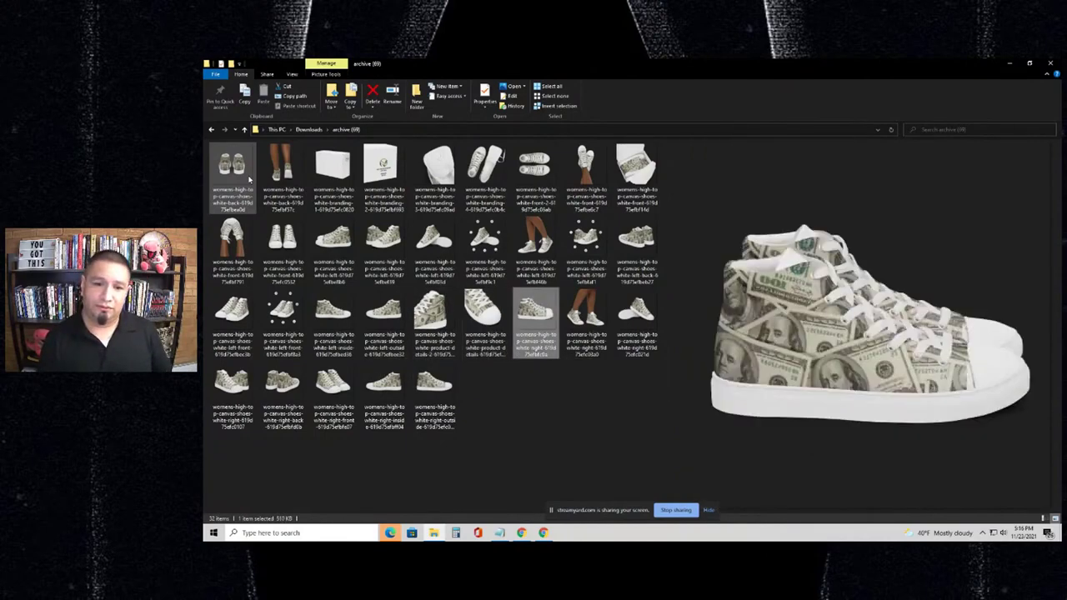
key(Right)
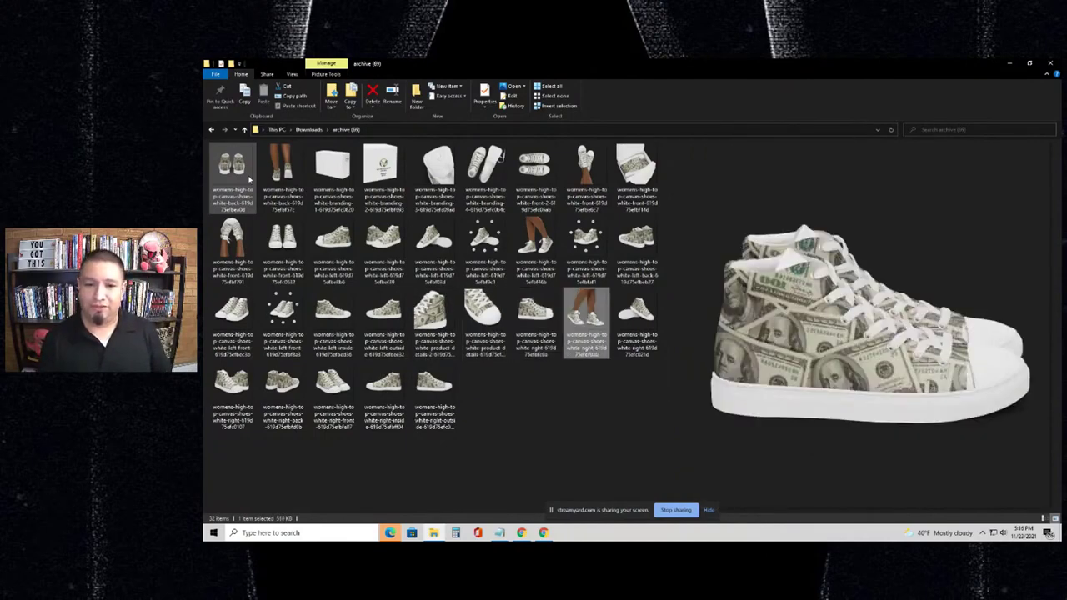
key(Right)
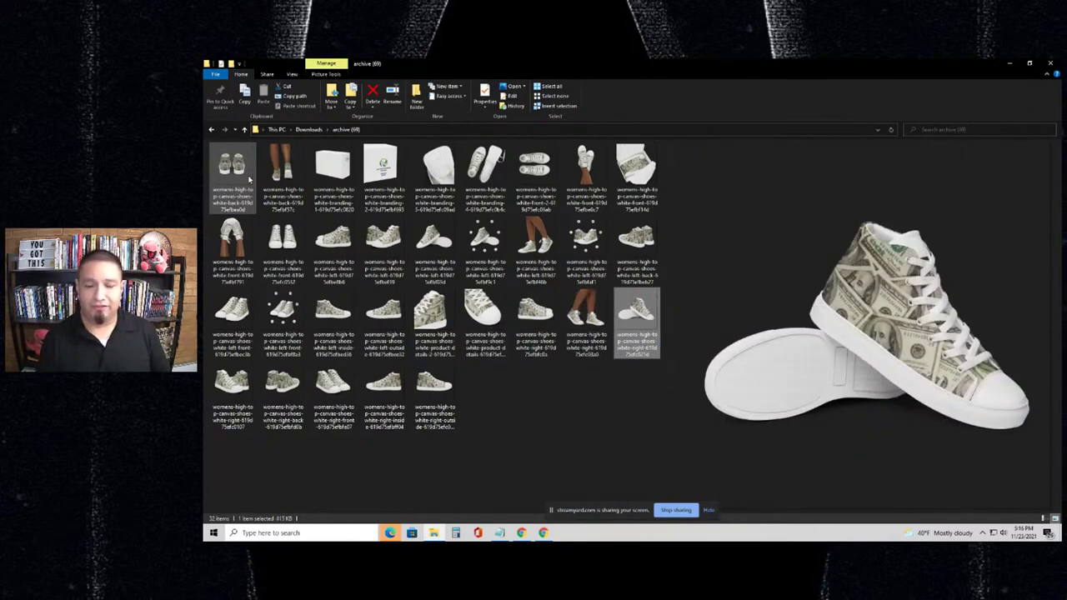
key(Right)
key(Right)
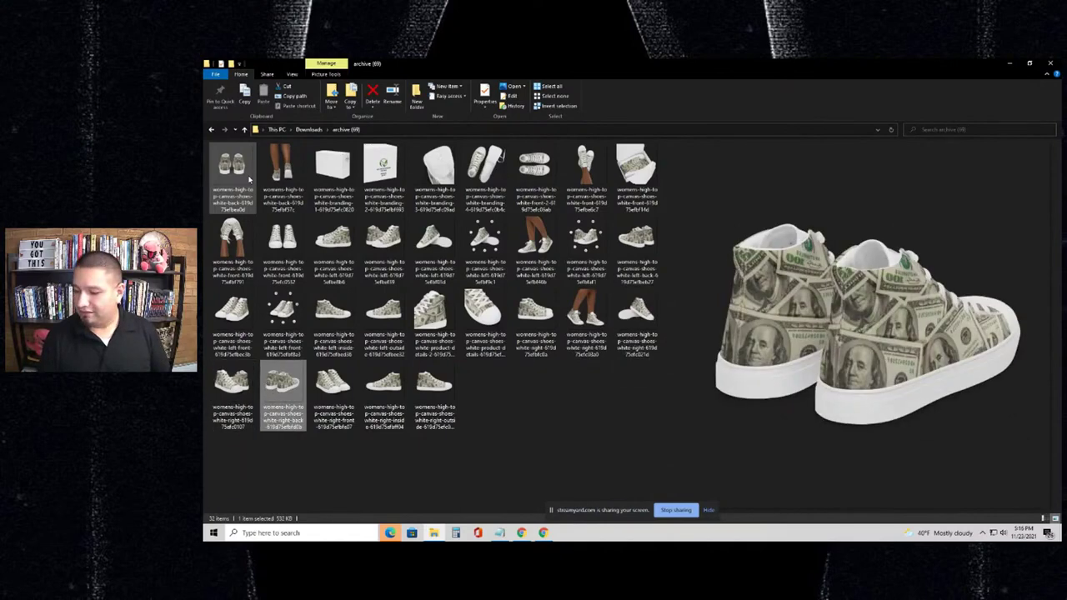
key(Right)
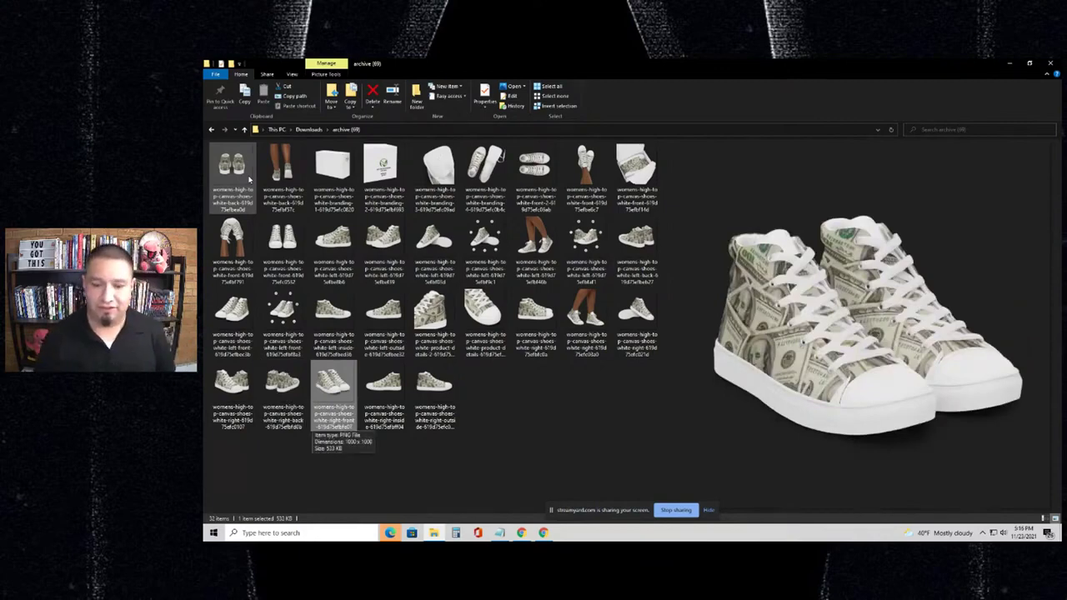
- Revisit the angled pair and finish on the boxed pair mockup
key(Right)
key(Right)
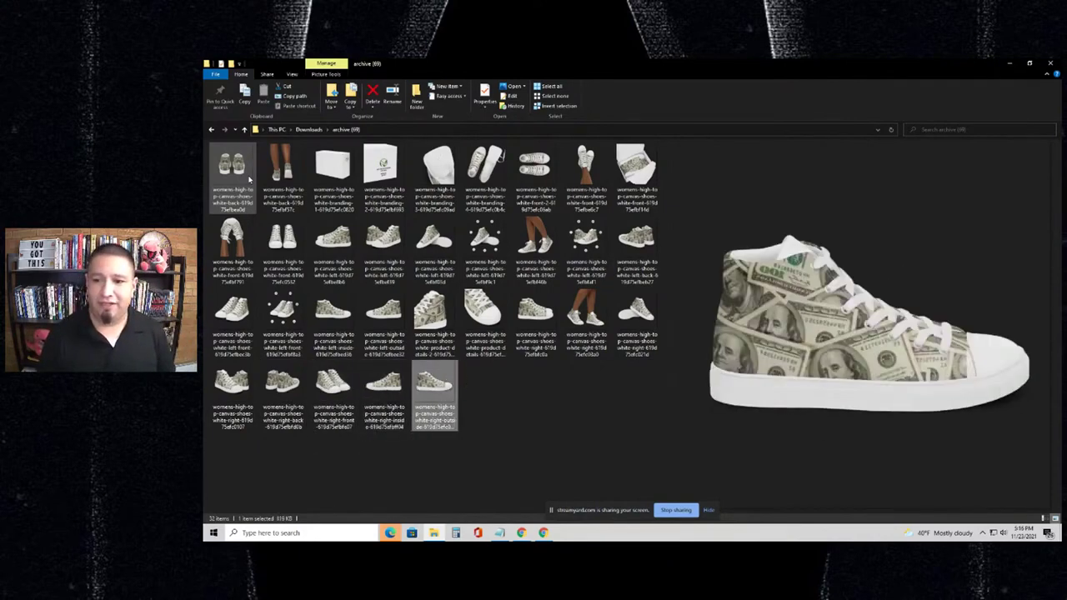
key(Up)
key(Up)
key(Left)
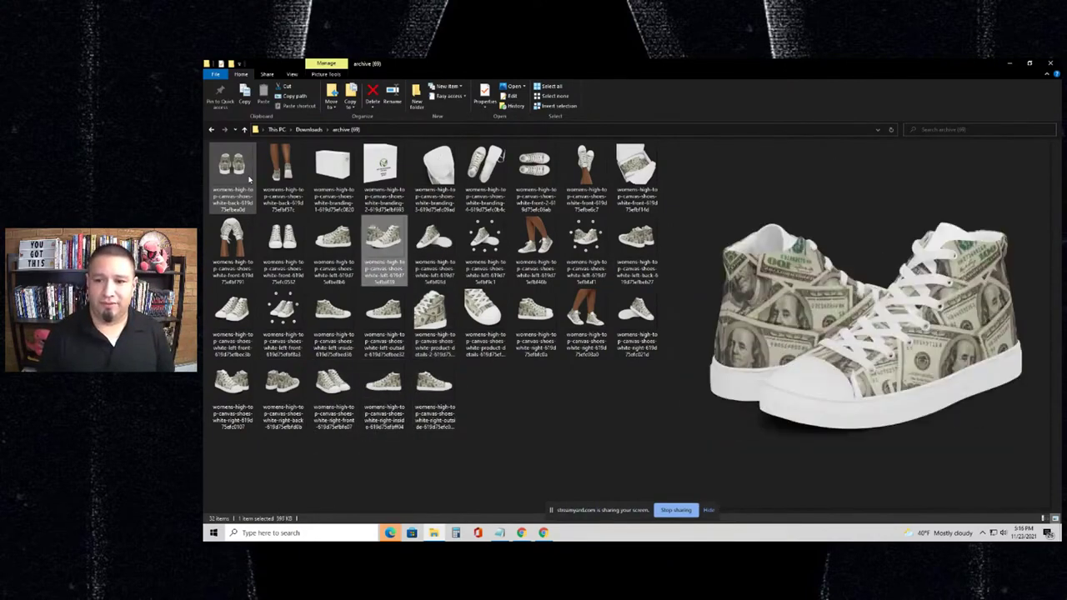
key(Right)
key(Right)
key(Right)
key(Right)
key(Up)
key(Right)
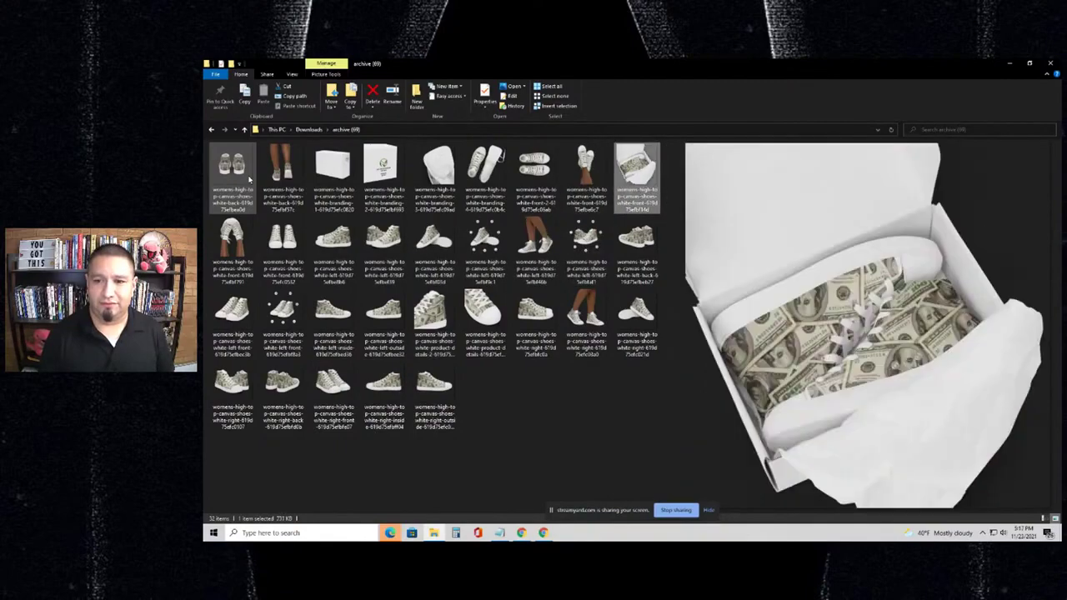
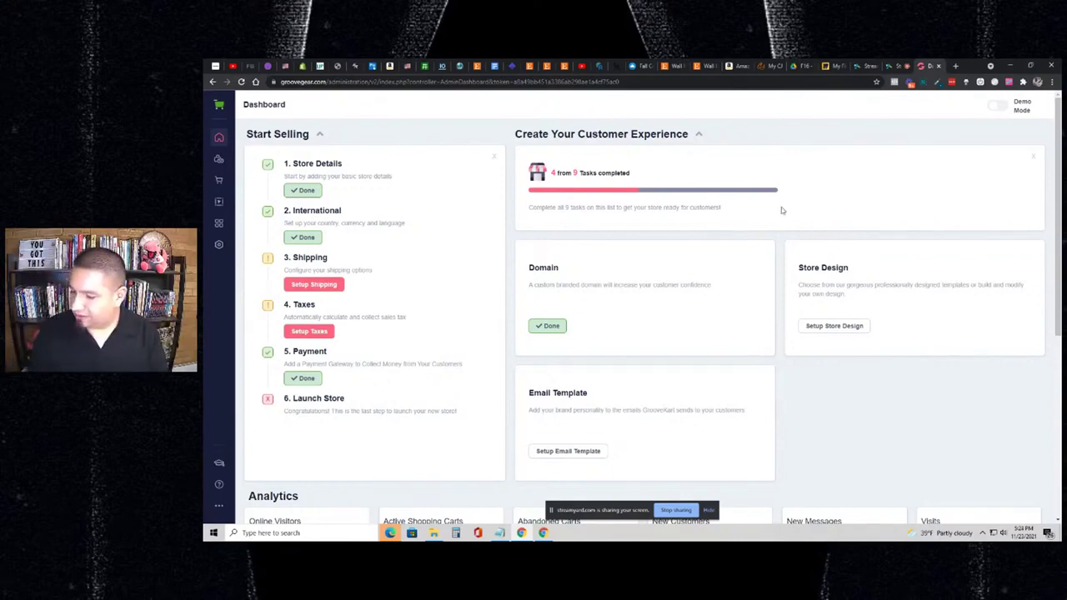
- Bring up the store shortcut options from the admin sidebar
click(219, 505)
- Open the live GrooveGear storefront in a new tab and head to the GrooveZilla category
click(280, 156)
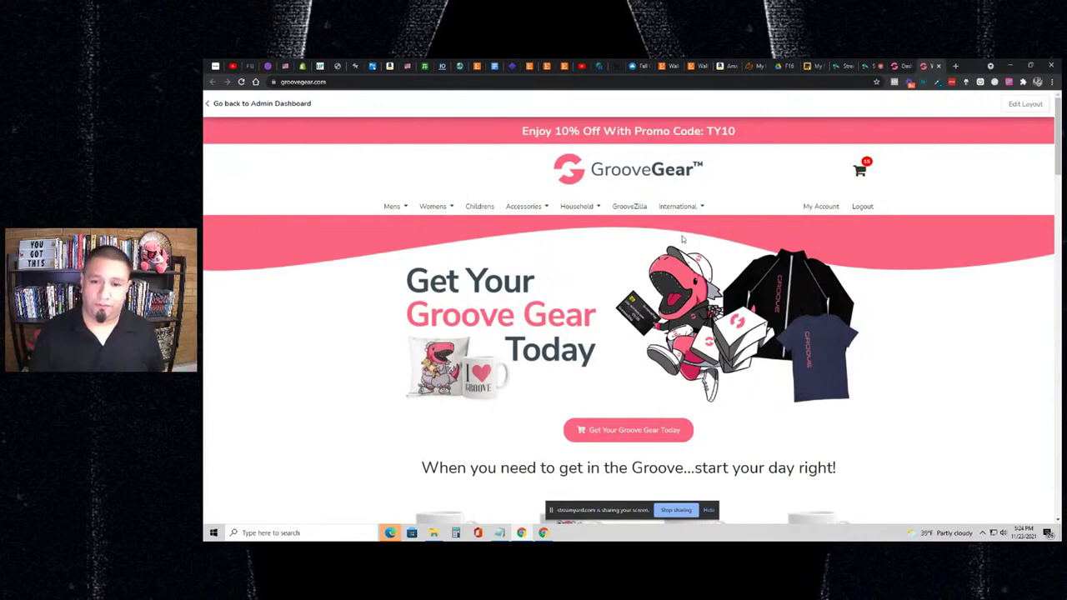
scroll(682, 239, down, 1)
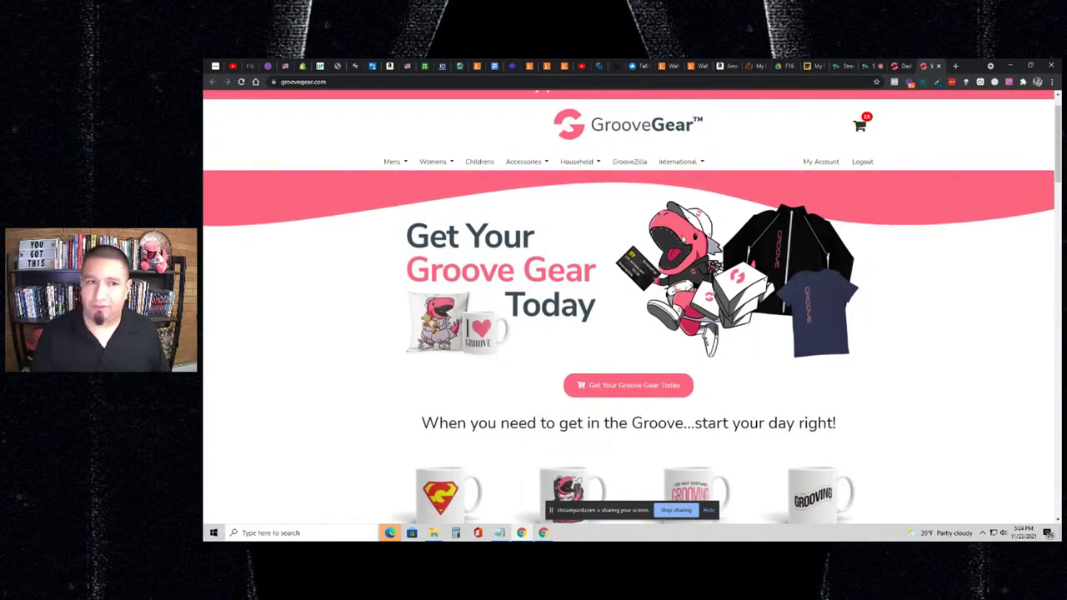
scroll(682, 239, up, 1)
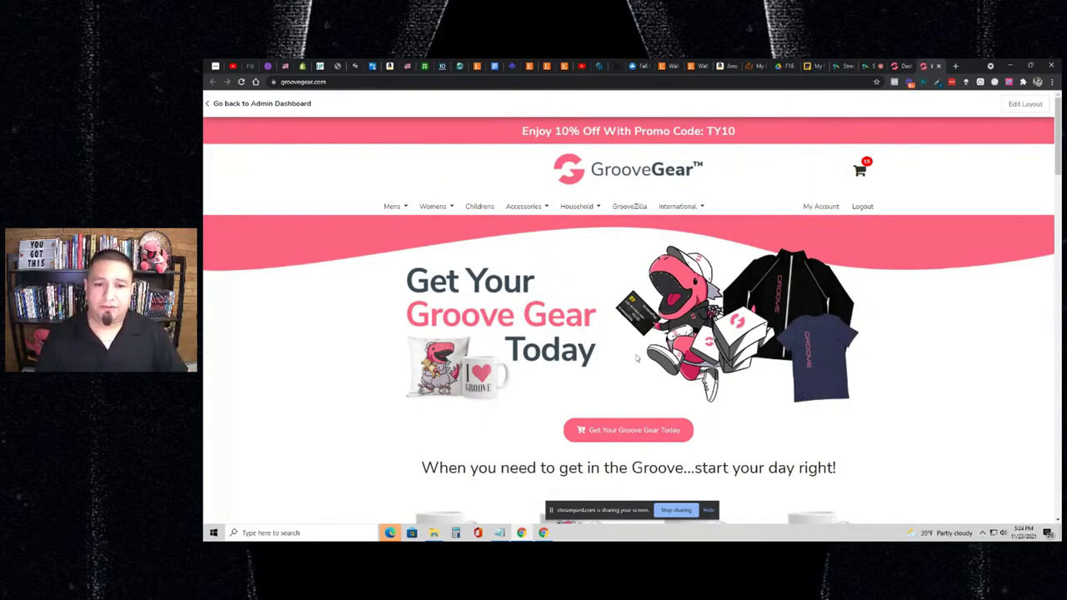
click(625, 430)
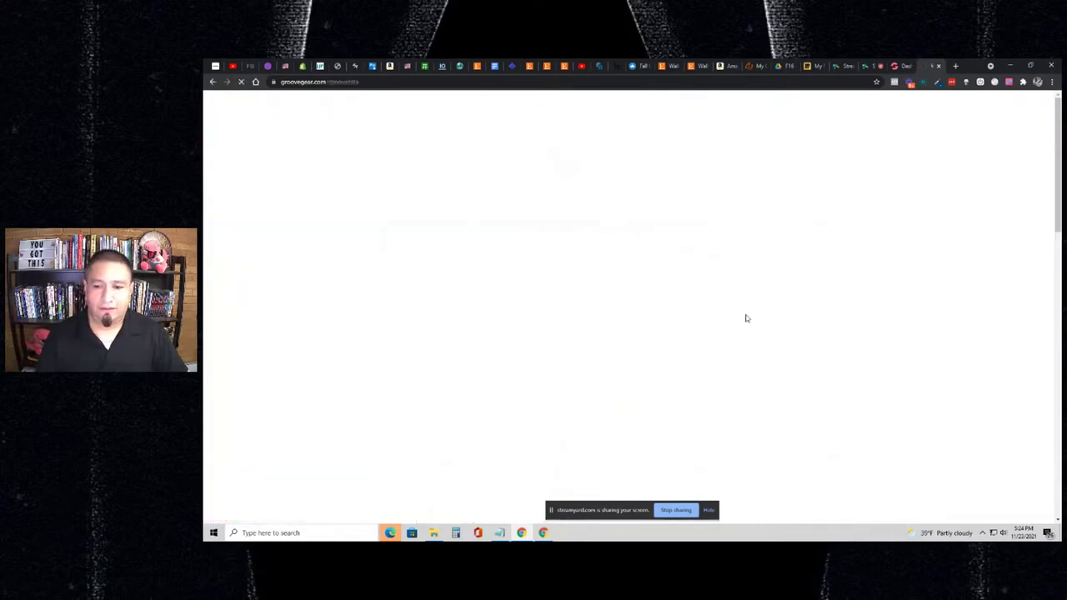
- Open the Limited Edition GrooveZilla Premium Plush Toy product page
scroll(768, 306, down, 1)
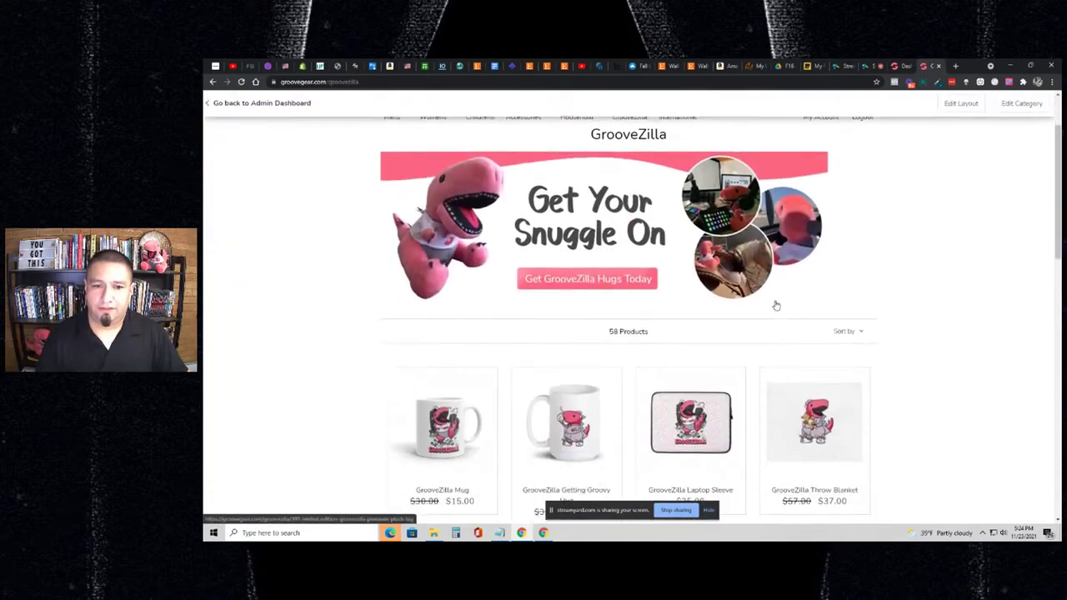
scroll(774, 302, up, 1)
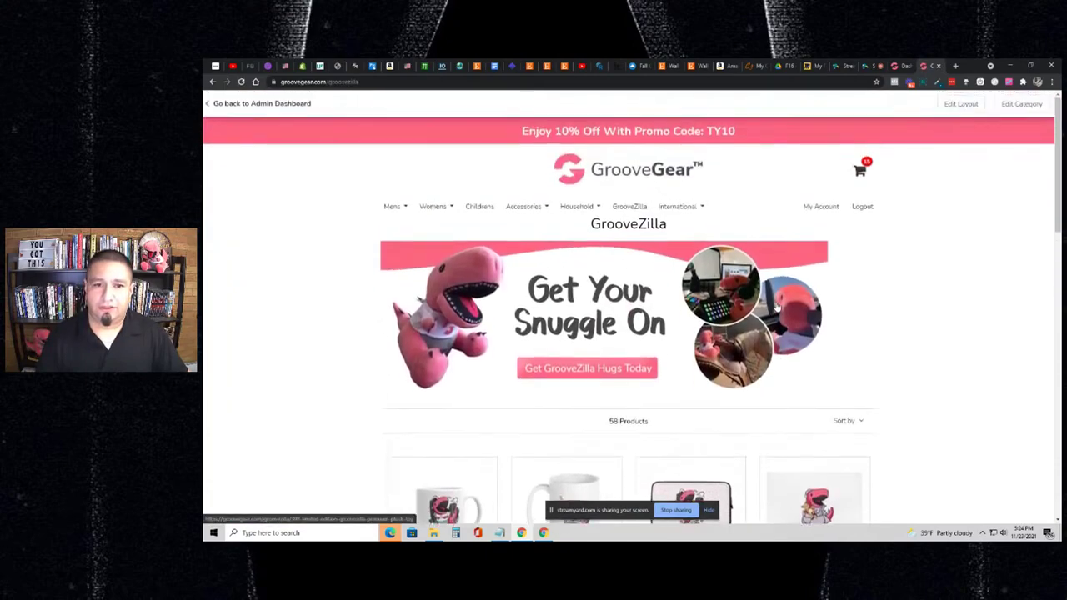
click(596, 367)
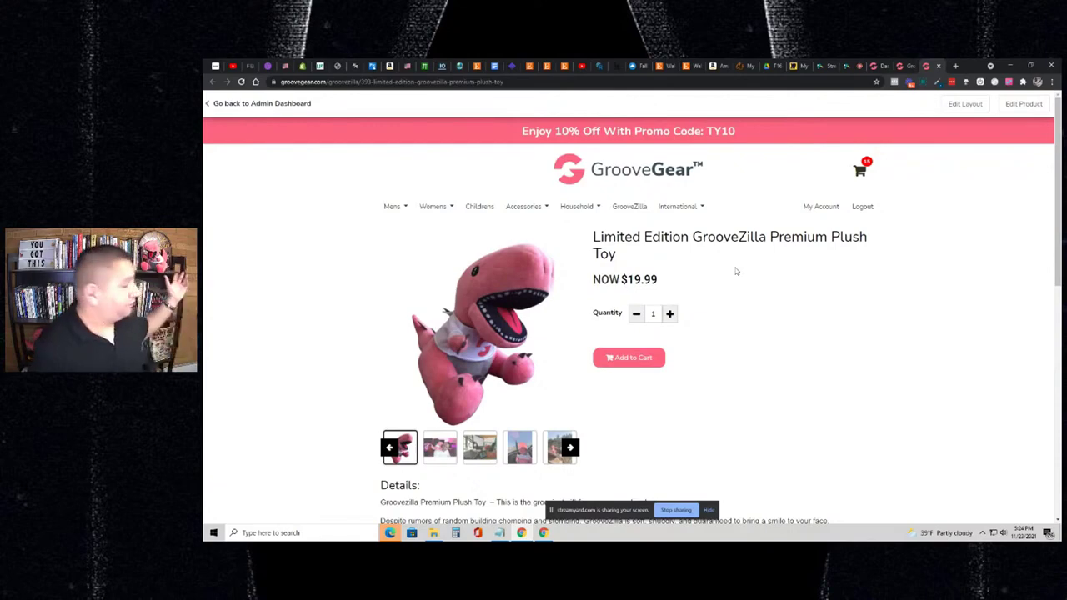
scroll(737, 269, down, 5)
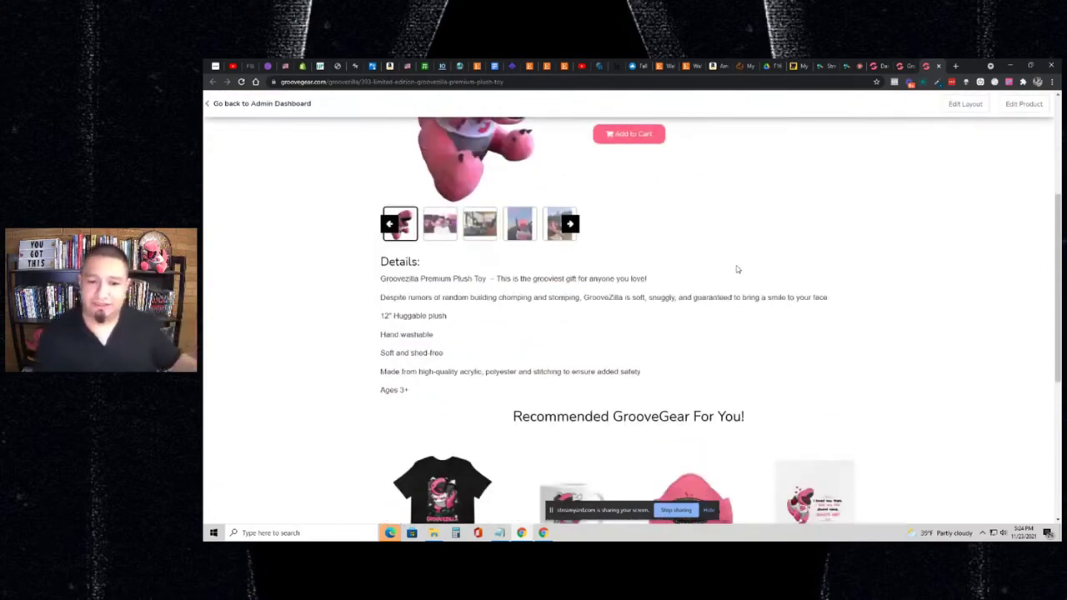
scroll(738, 267, up, 2)
scroll(738, 267, up, 3)
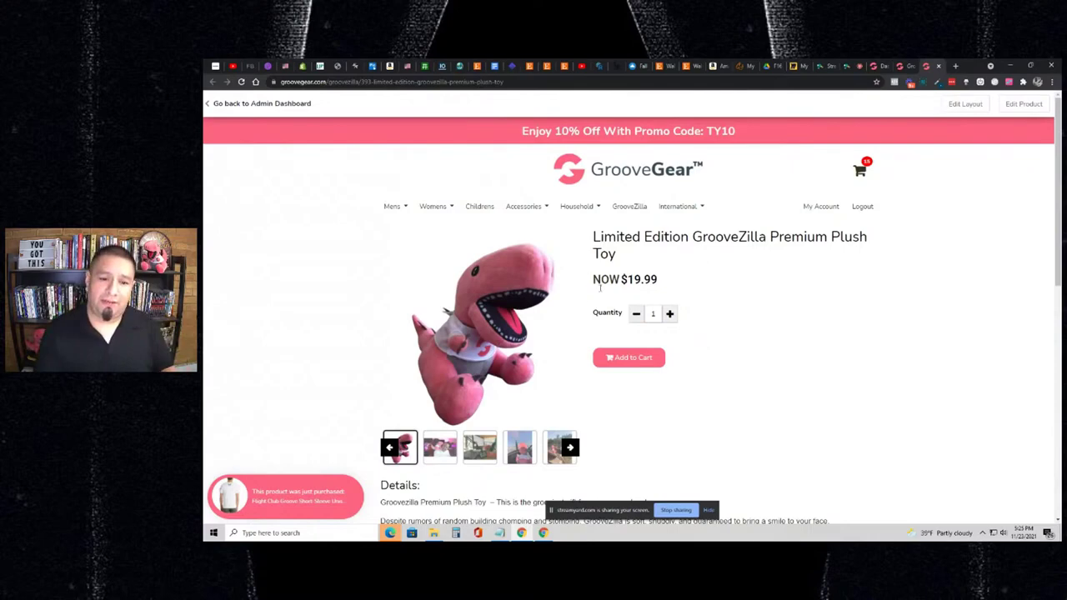
- Browse the plush toy's photos, including the airplane and horse shots, then return to GrooveZilla
click(454, 447)
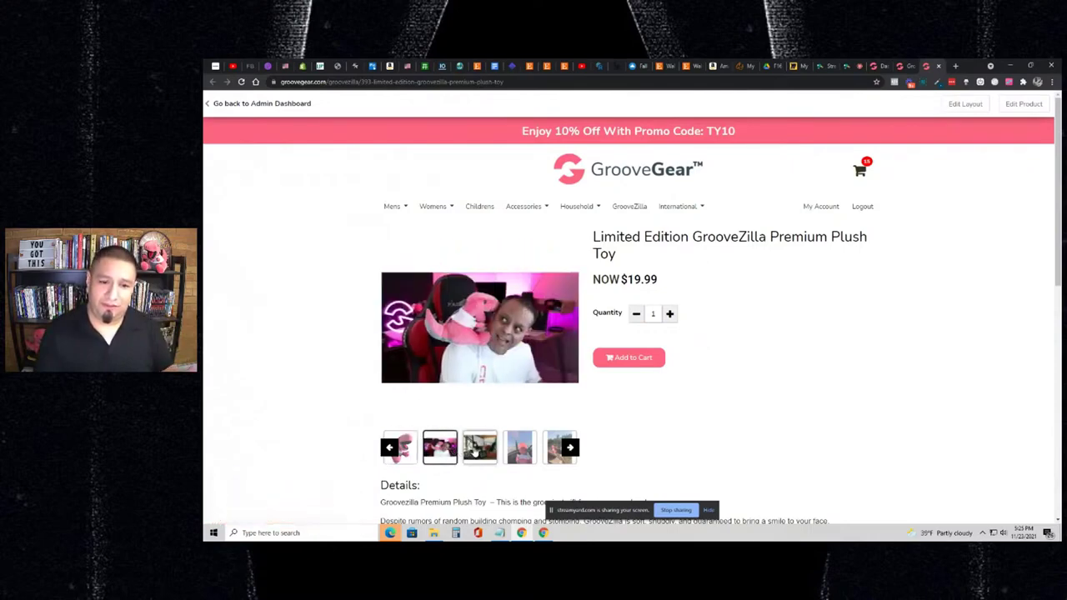
click(475, 449)
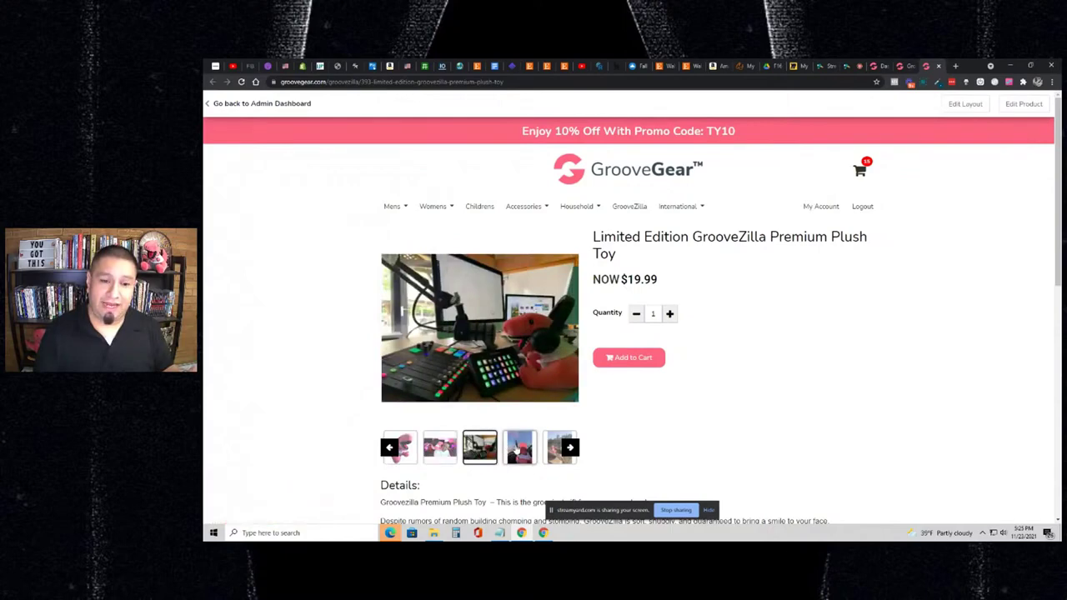
click(516, 450)
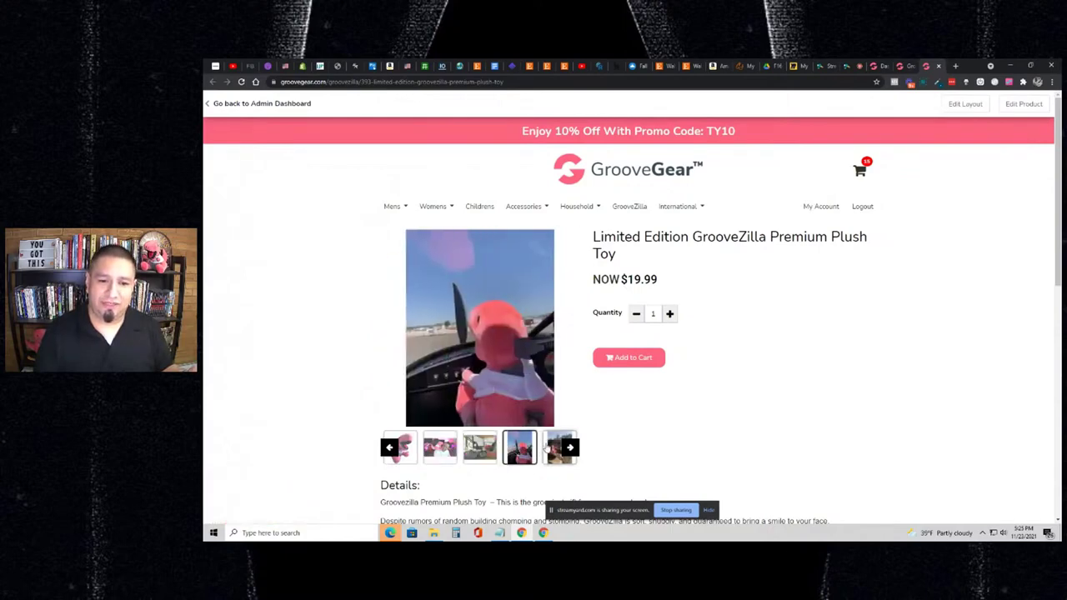
click(550, 447)
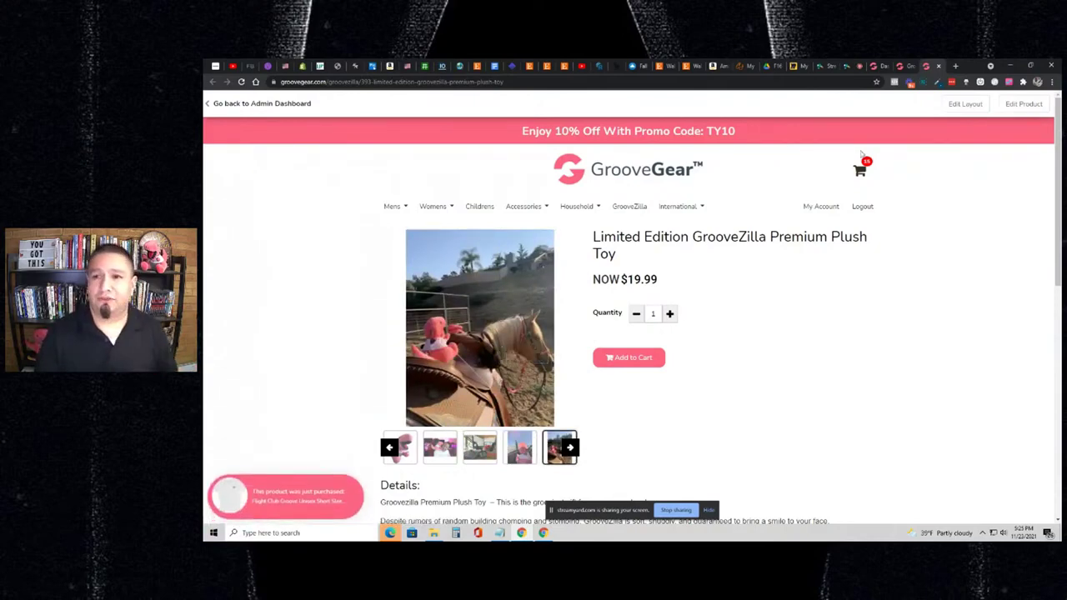
click(897, 67)
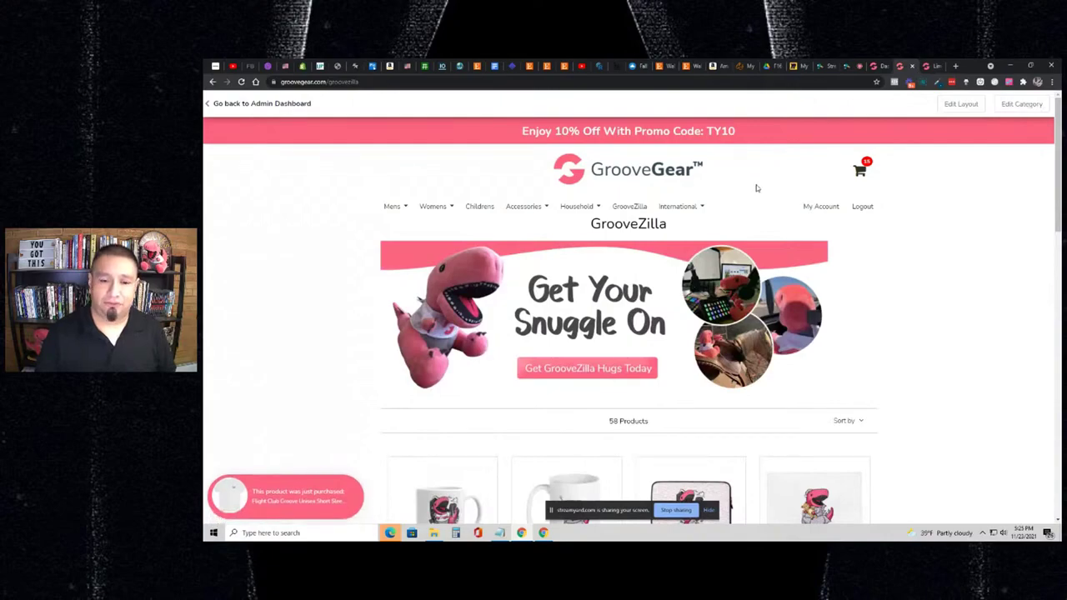
- Reload the GrooveZilla category, check the sorting choices, and go to a later page
scroll(756, 188, down, 2)
scroll(756, 188, up, 2)
scroll(755, 188, down, 2)
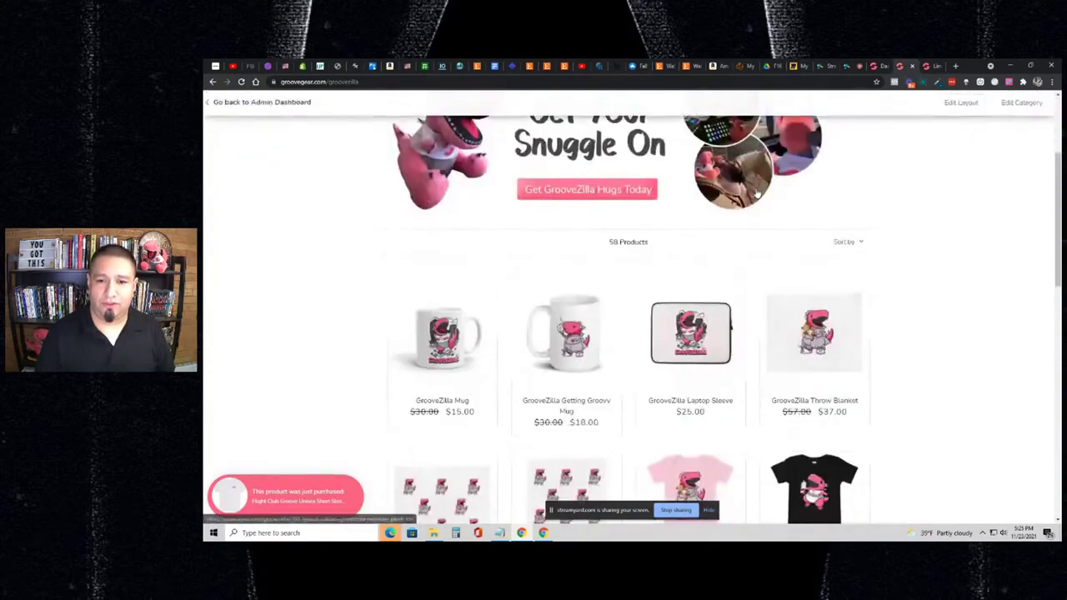
scroll(757, 208, down, 2)
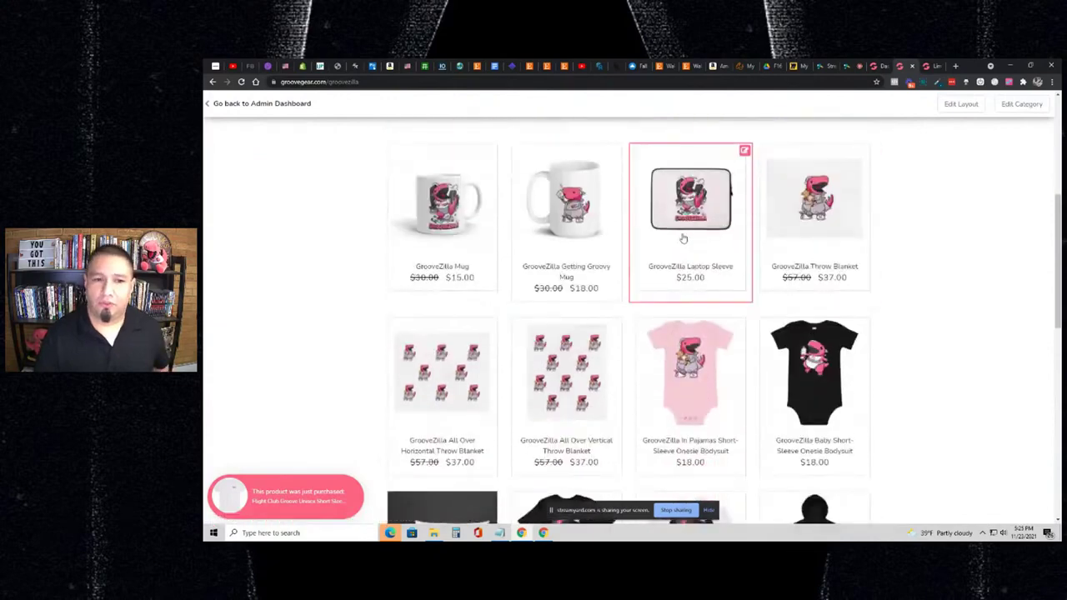
scroll(631, 239, up, 3)
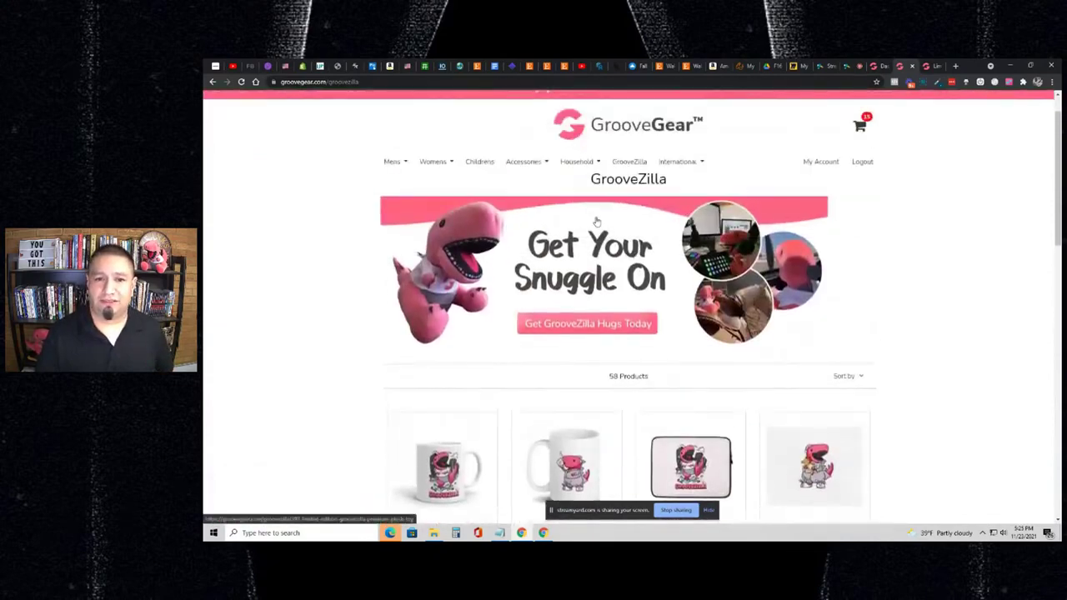
click(630, 163)
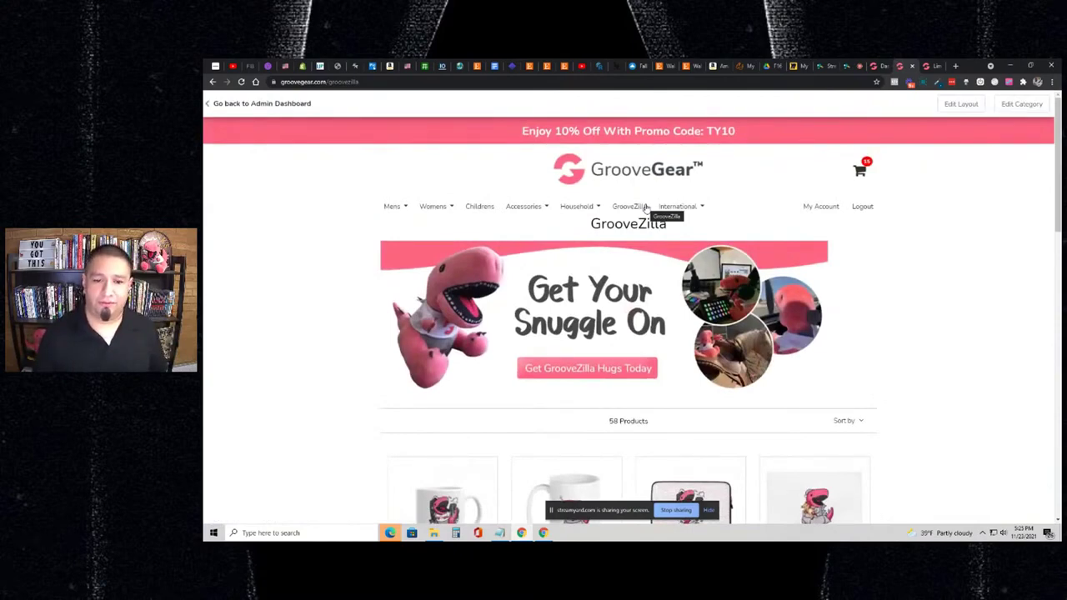
scroll(642, 209, down, 3)
click(842, 240)
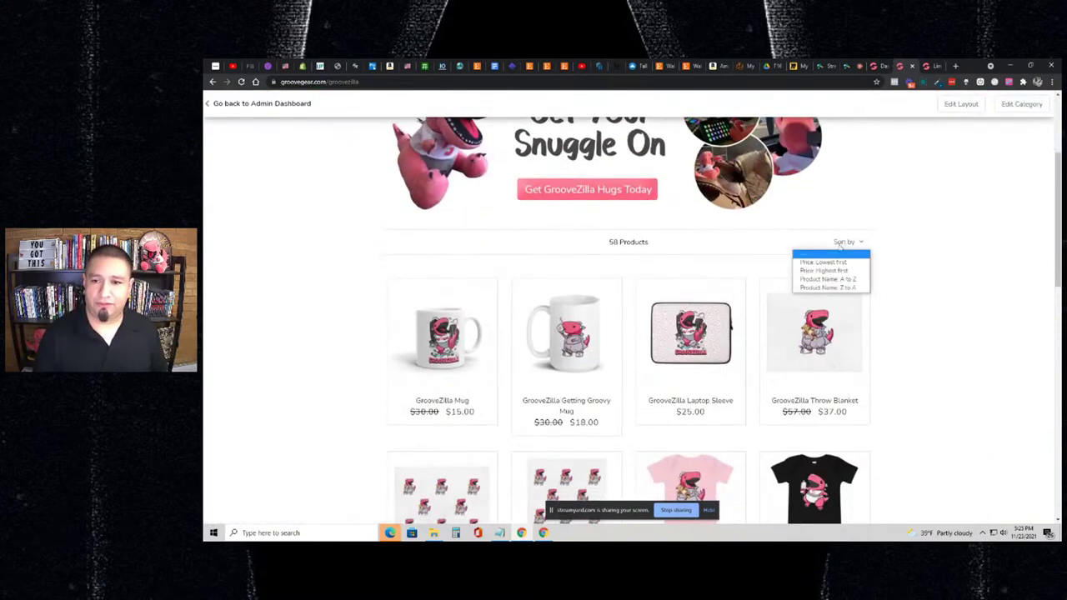
scroll(762, 305, down, 9)
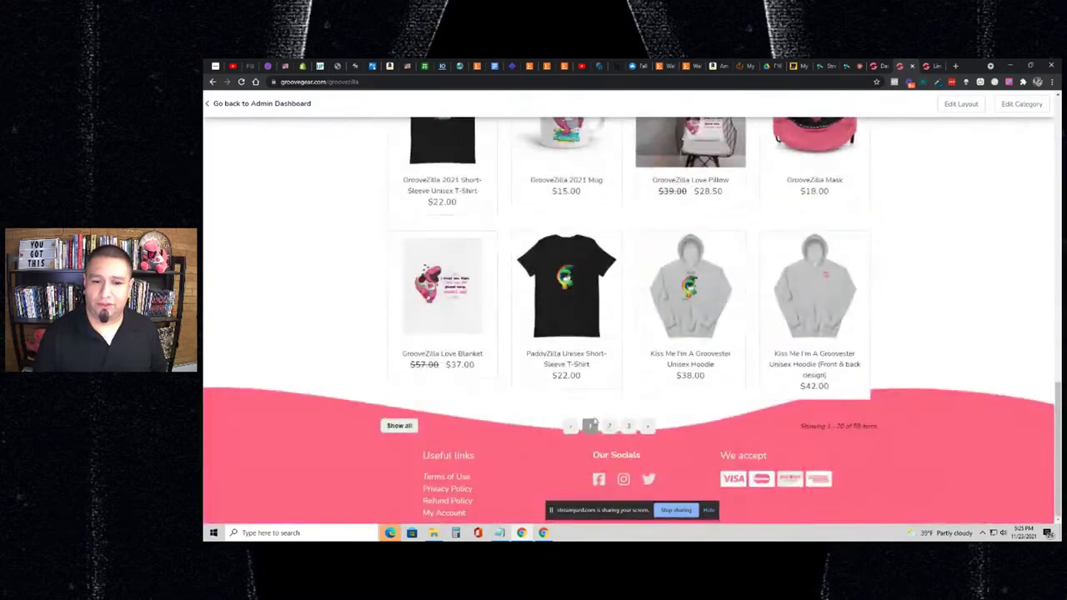
click(626, 426)
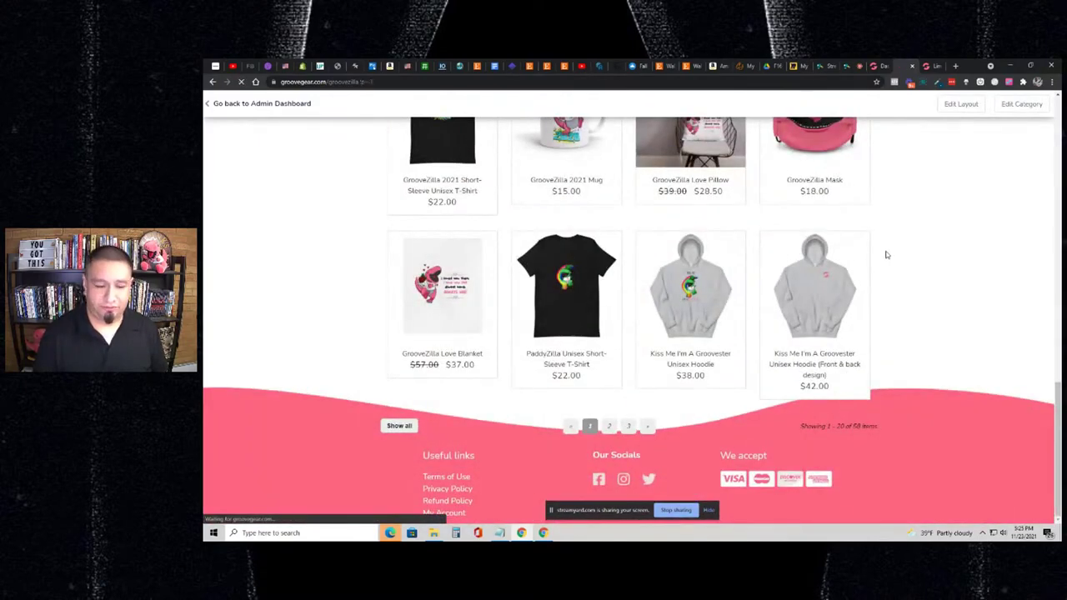
- Open the I'm Groovin' Short-Sleeve Unisex T-Shirt ($23.00) from that page
scroll(871, 241, down, 3)
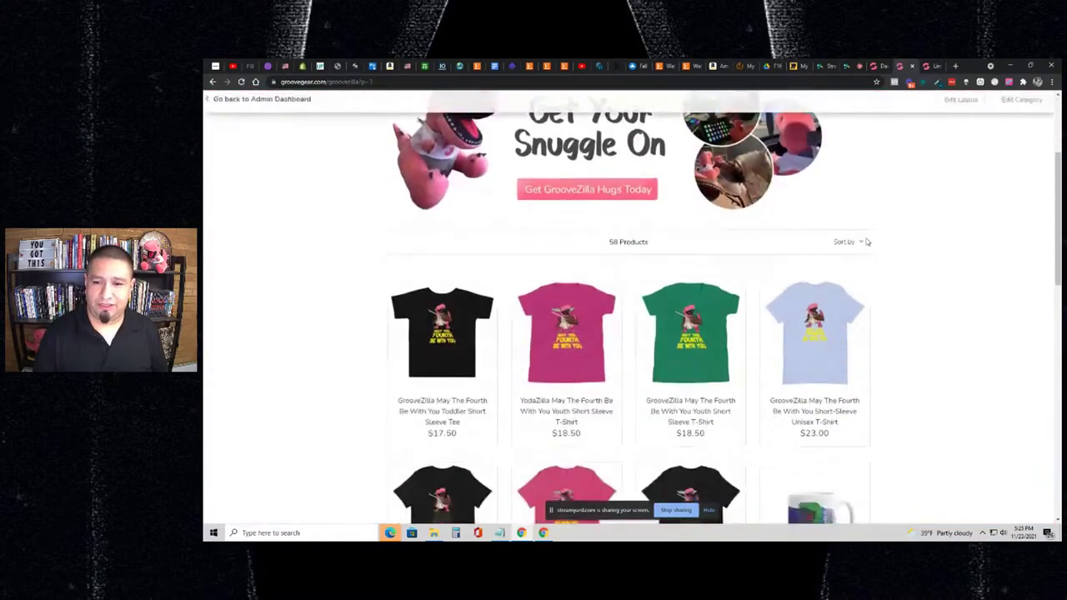
scroll(867, 241, down, 7)
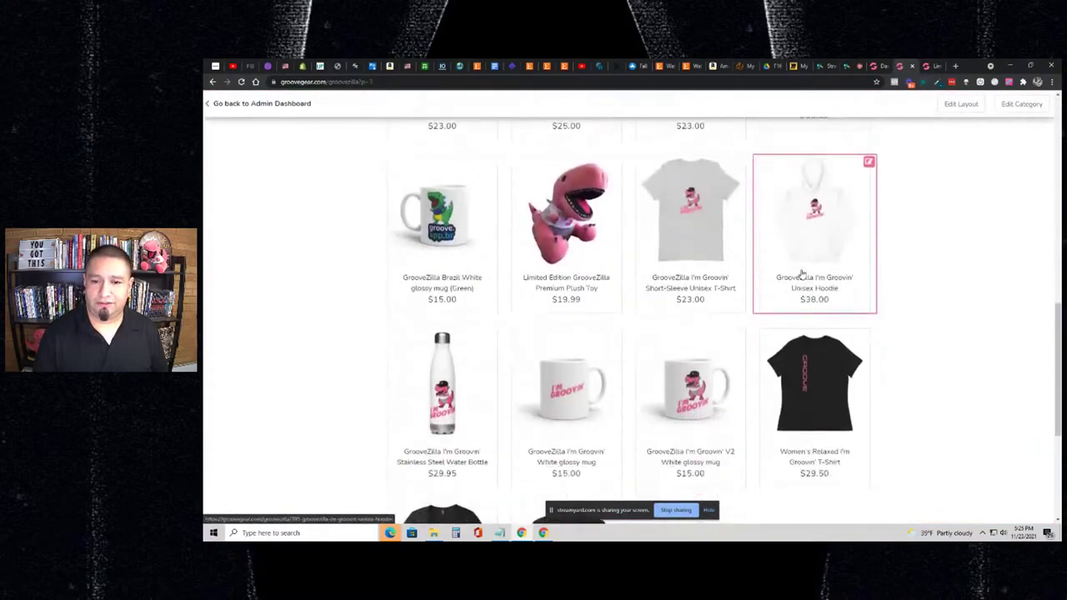
scroll(802, 273, down, 3)
scroll(802, 272, up, 4)
scroll(764, 278, down, 3)
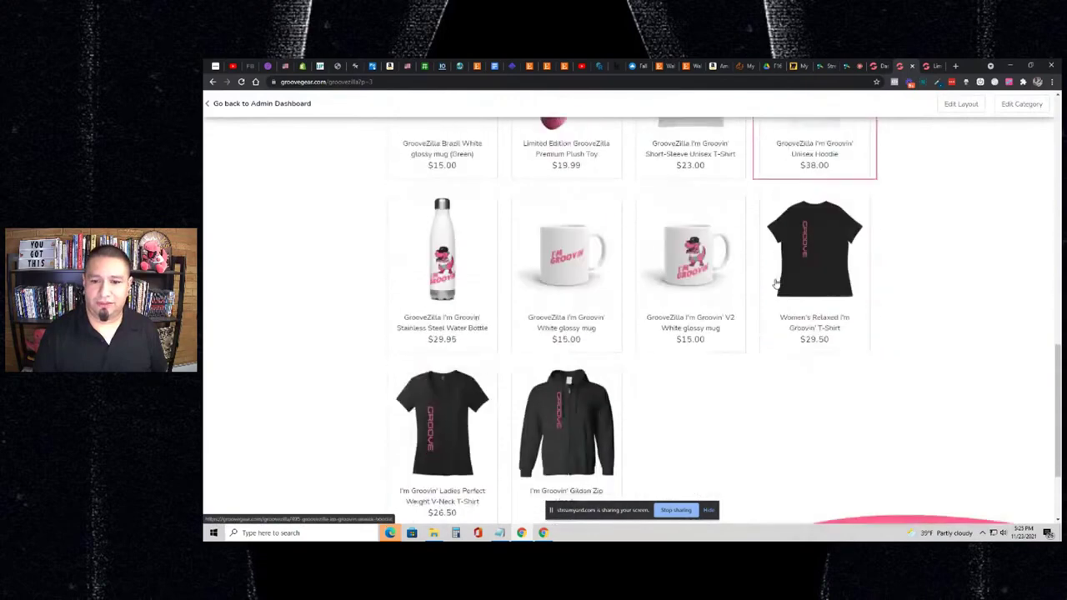
scroll(775, 283, up, 2)
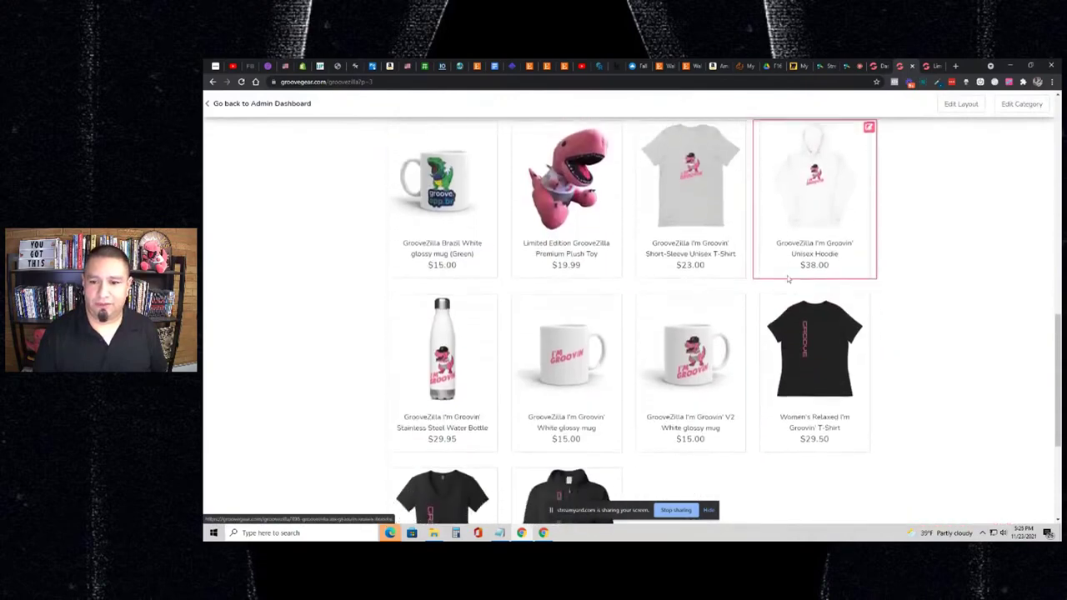
scroll(788, 279, down, 2)
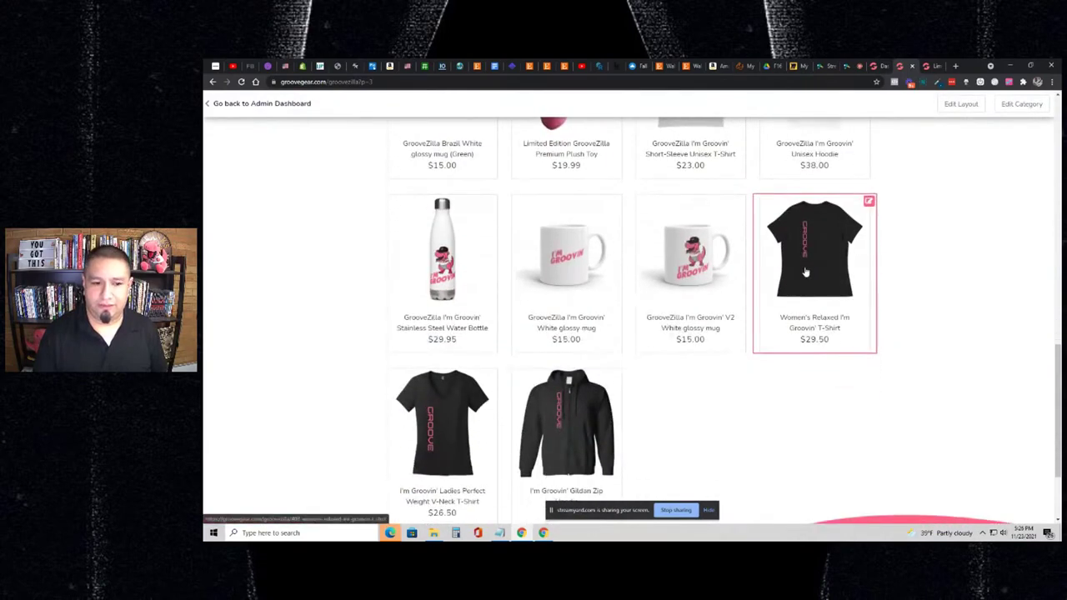
scroll(805, 272, up, 2)
click(714, 183)
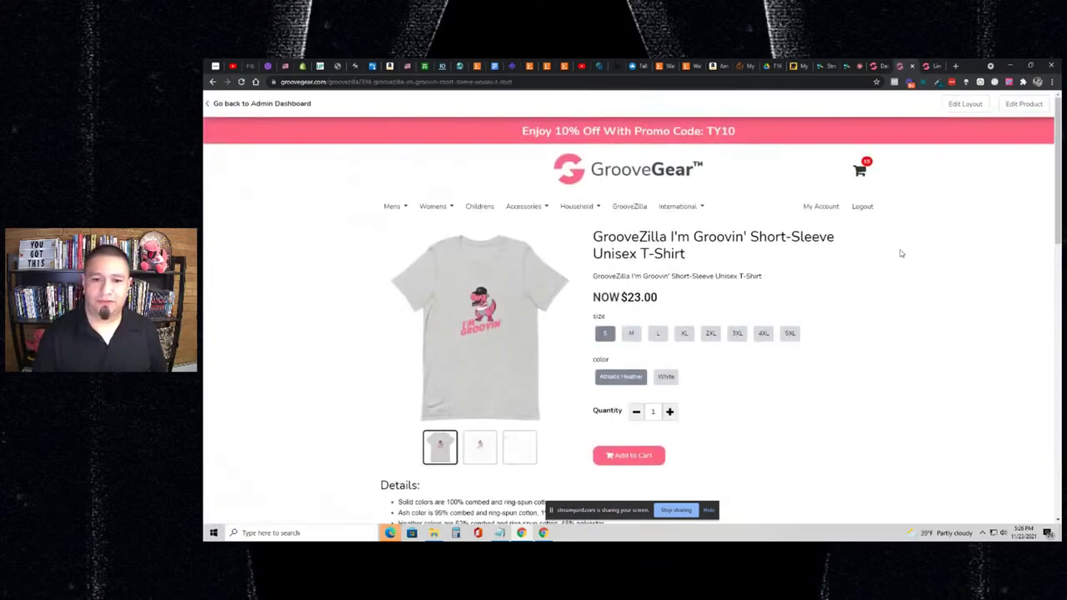
- Add the I'm Groovin' T-shirt (size S, Athletic Heather) to the cart and go to checkout
scroll(900, 252, down, 3)
scroll(883, 259, up, 4)
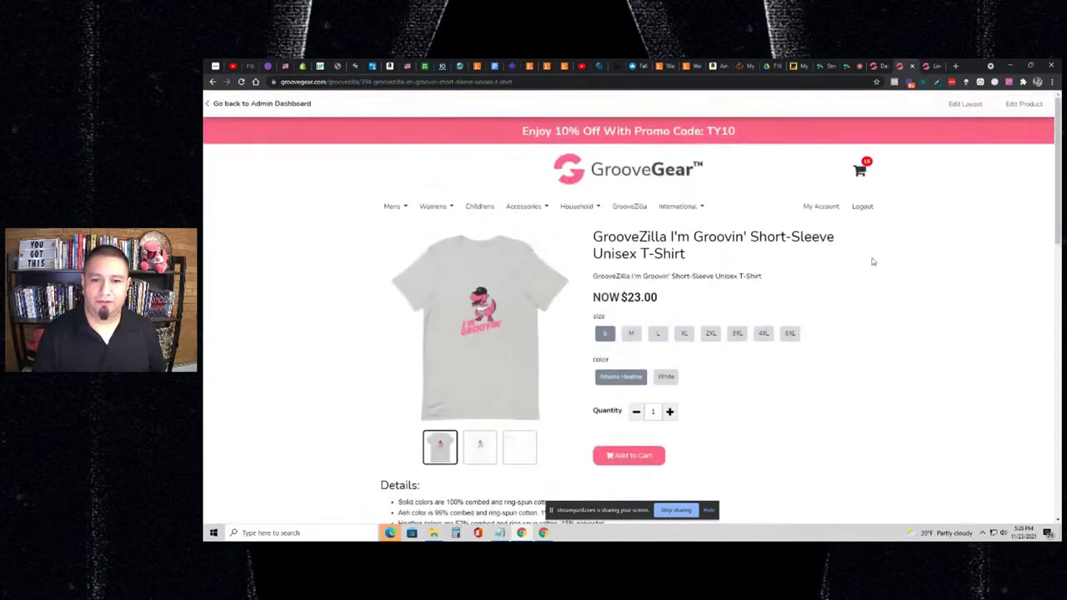
scroll(872, 262, down, 1)
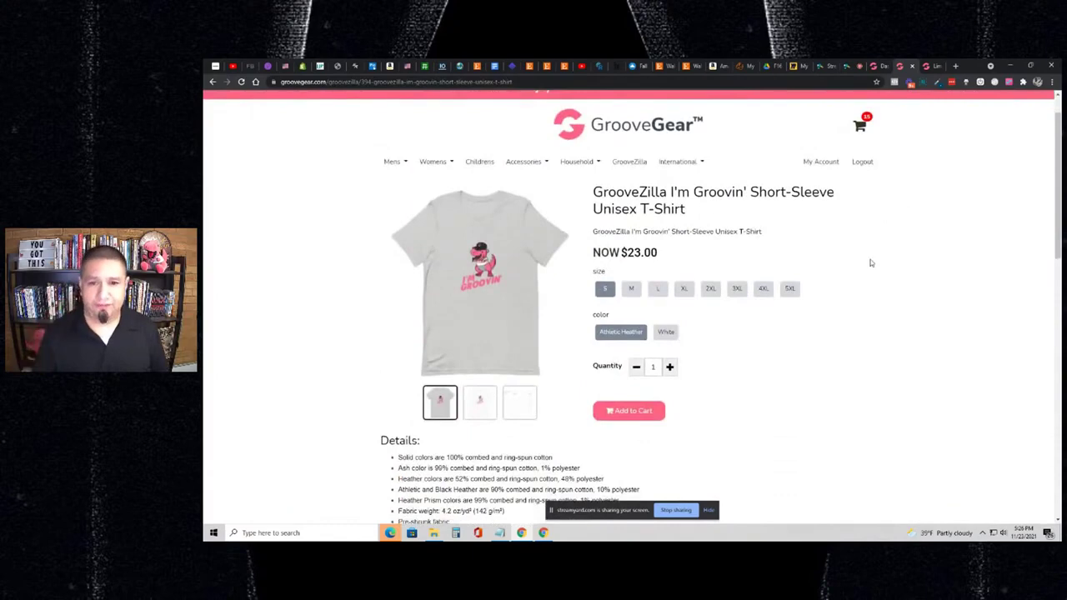
click(637, 419)
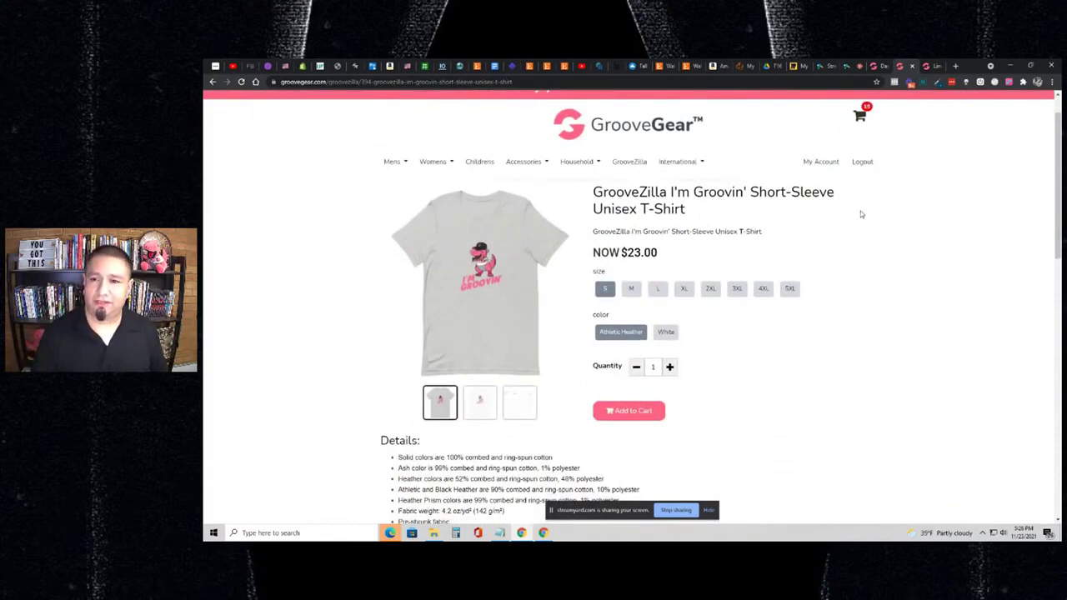
click(867, 125)
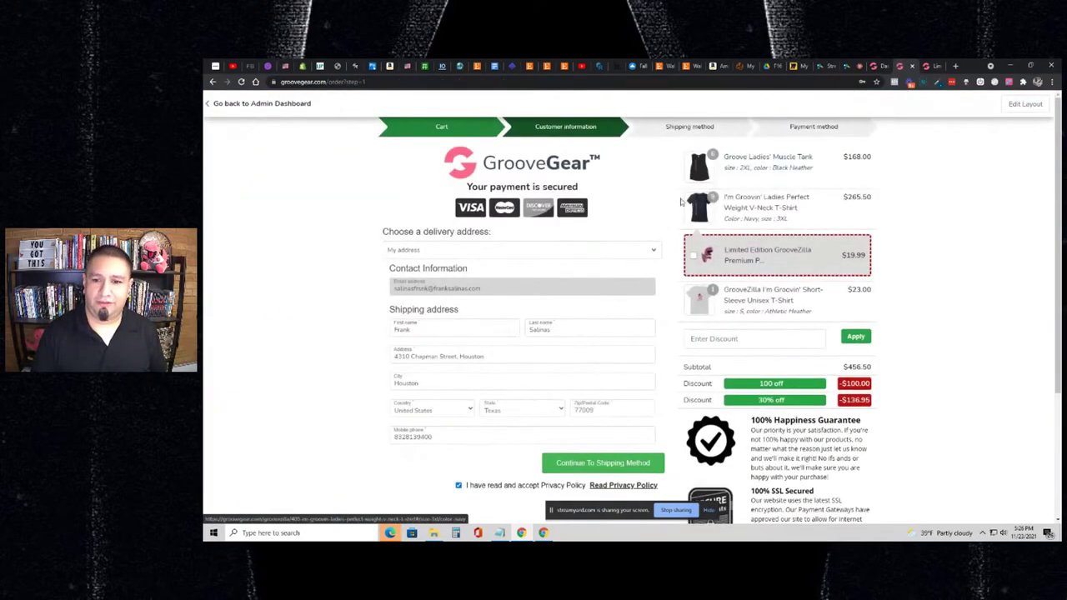
- Return from checkout to the cart page via the Limited Edition GrooveZilla plush toy item
scroll(680, 201, down, 2)
scroll(680, 201, up, 2)
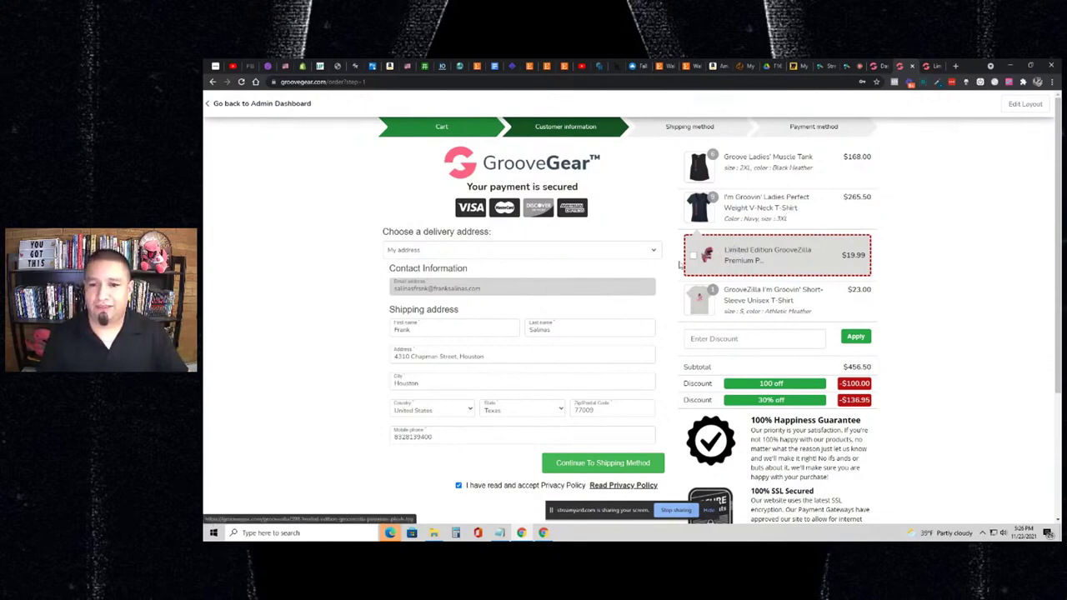
click(731, 260)
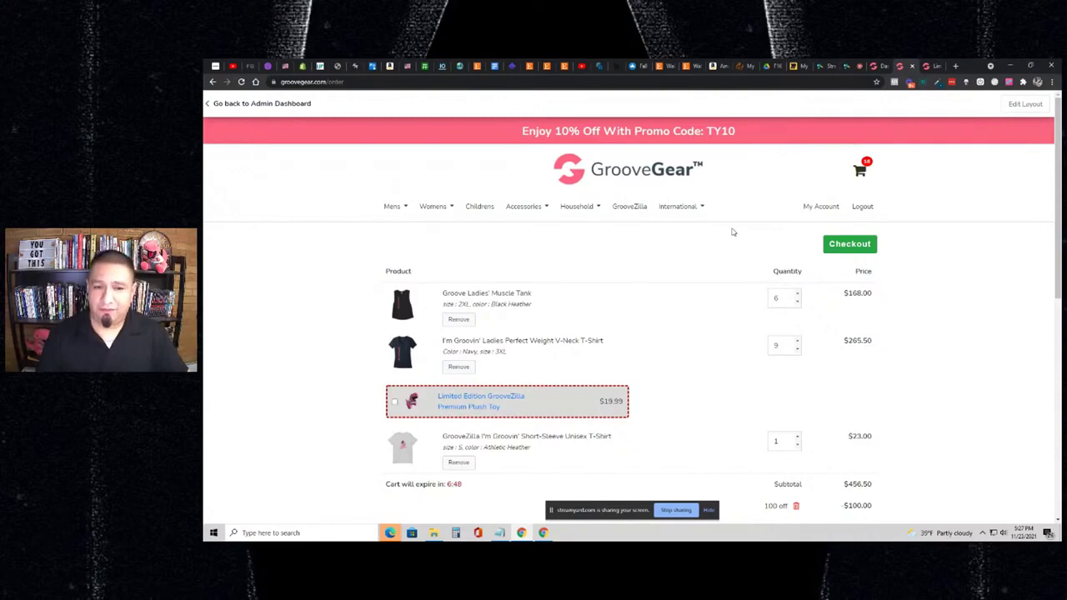
- Remove the Groove Ladies' Muscle Tank and V-neck T-shirt, and delete the 100 off discount
scroll(733, 233, down, 1)
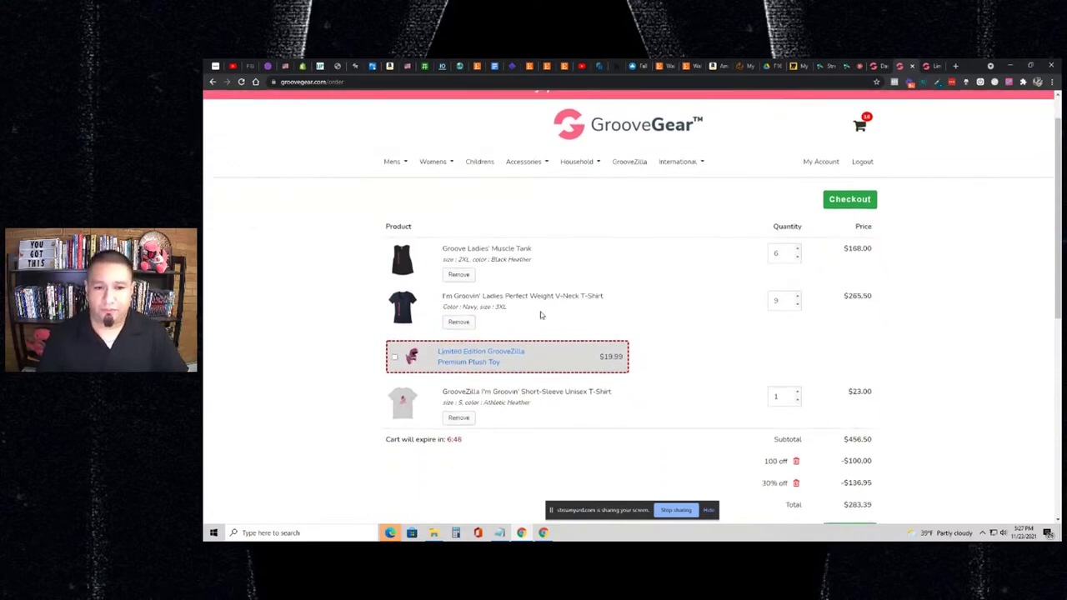
click(458, 274)
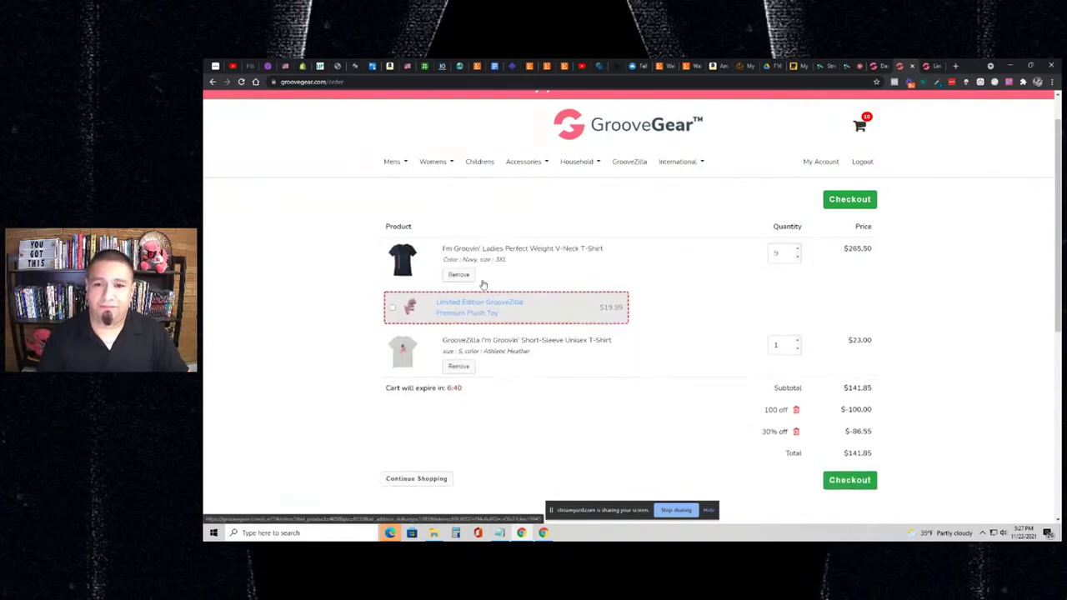
click(458, 275)
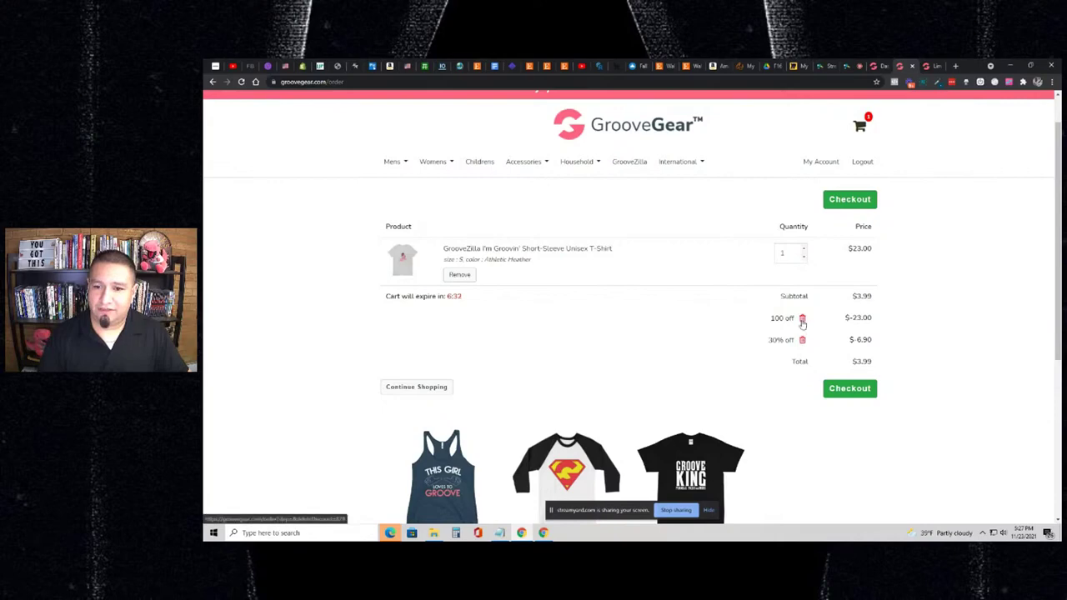
click(801, 321)
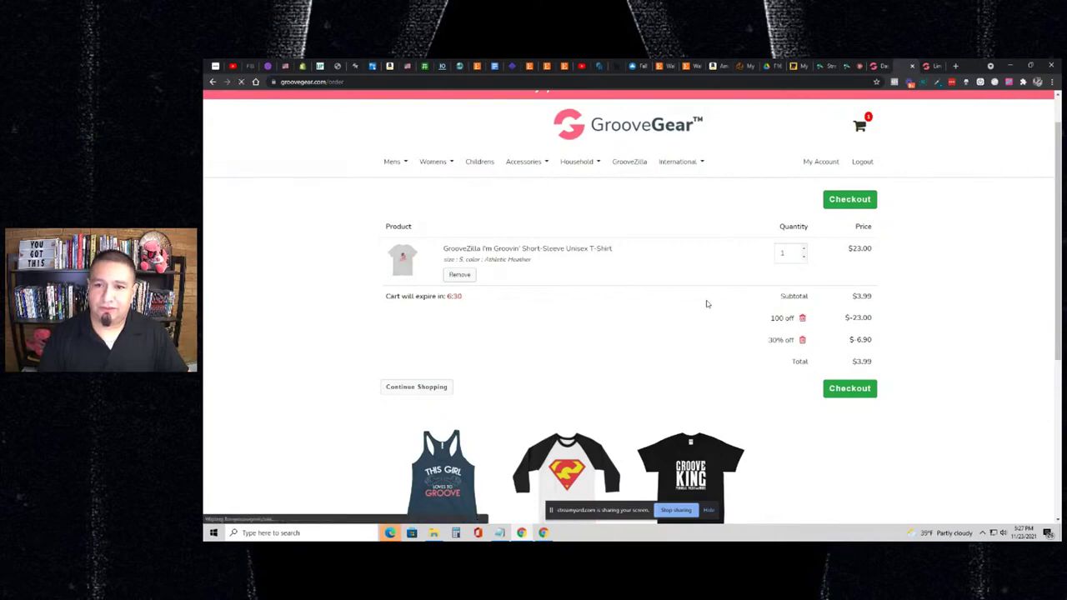
- Open the T-shirt page in a new tab, remove the last T-shirt, and close the plush toy tab
scroll(536, 302, down, 3)
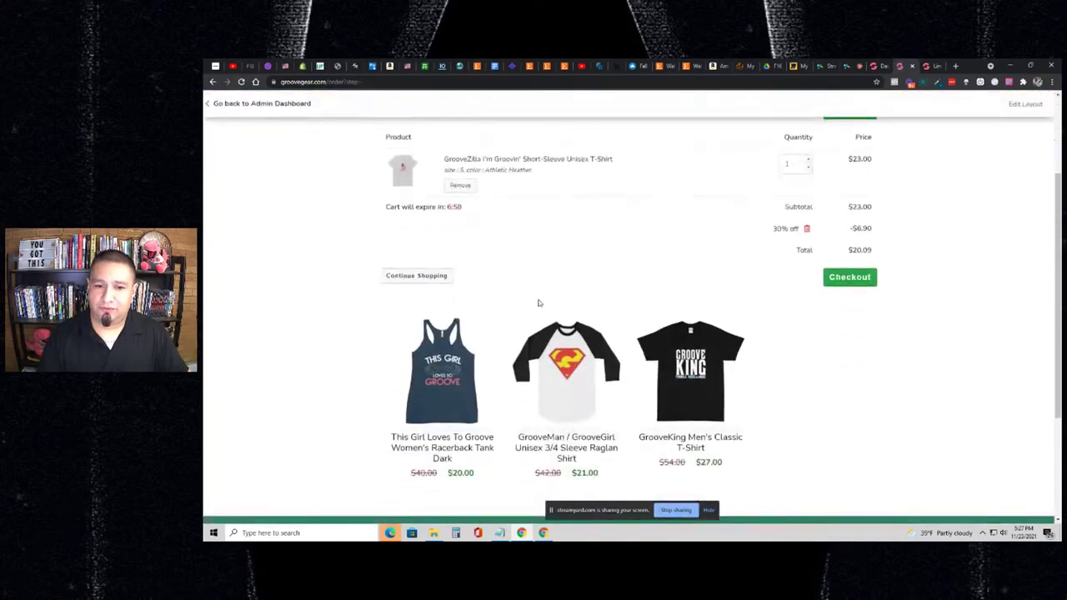
scroll(563, 325, up, 1)
scroll(564, 325, down, 1)
scroll(517, 275, up, 3)
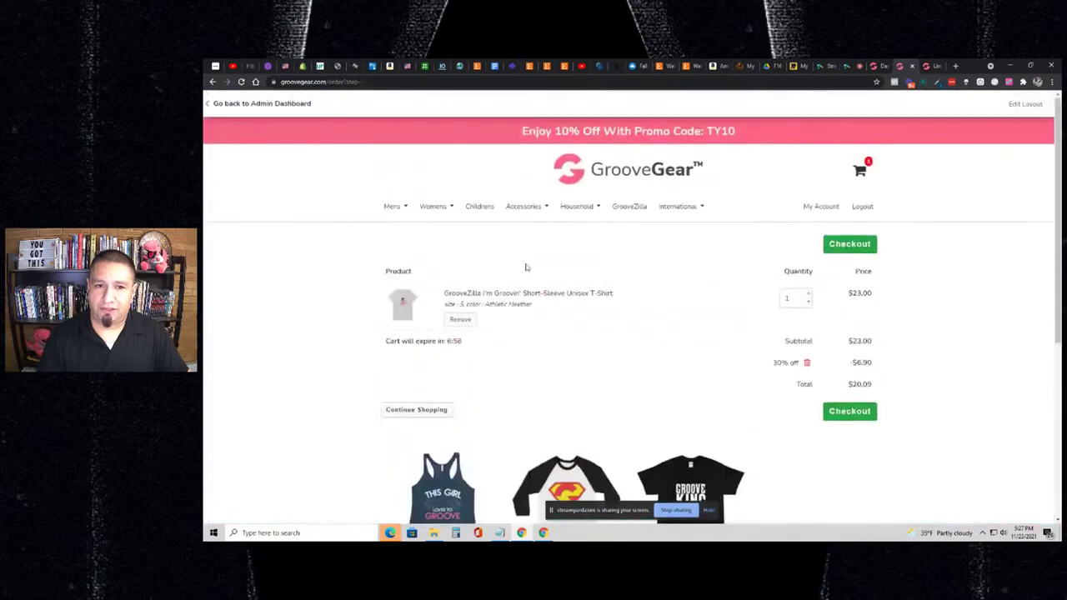
scroll(495, 321, down, 3)
scroll(524, 315, up, 3)
scroll(524, 317, down, 2)
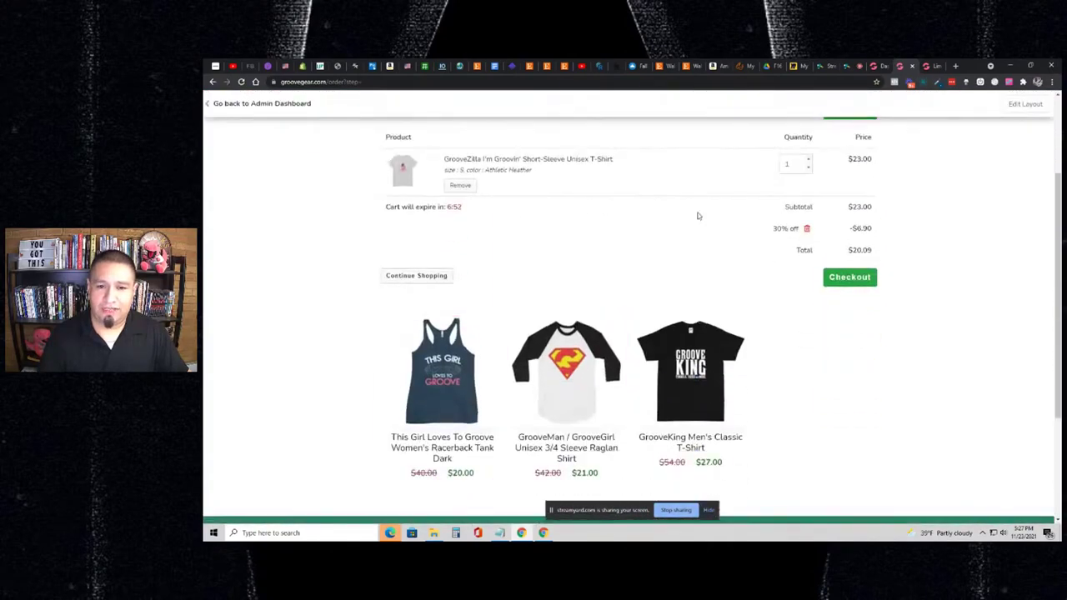
scroll(698, 217, up, 2)
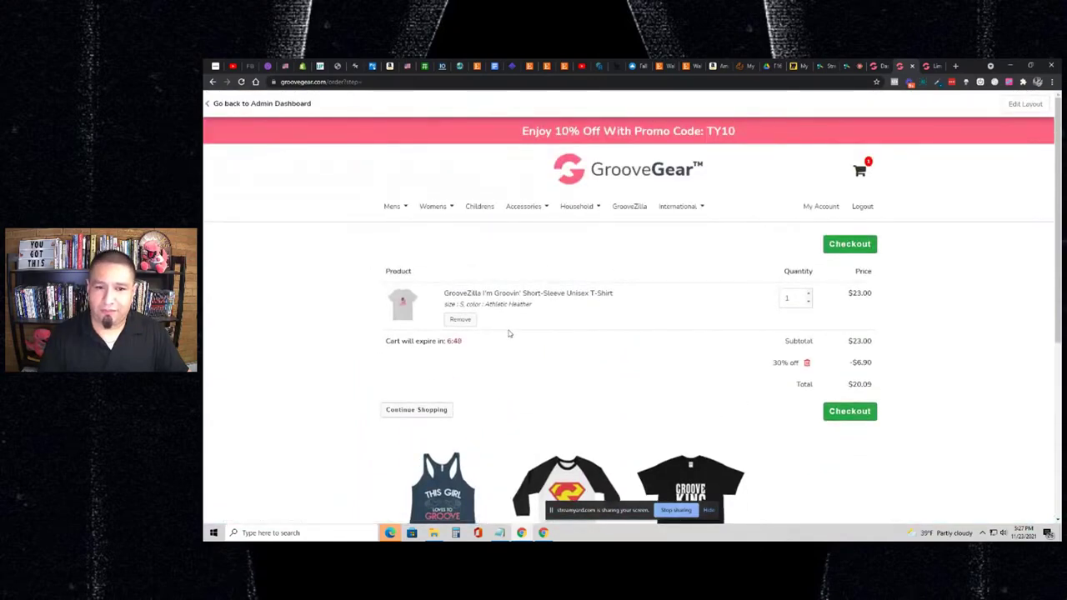
right_click(538, 295)
click(554, 304)
click(472, 318)
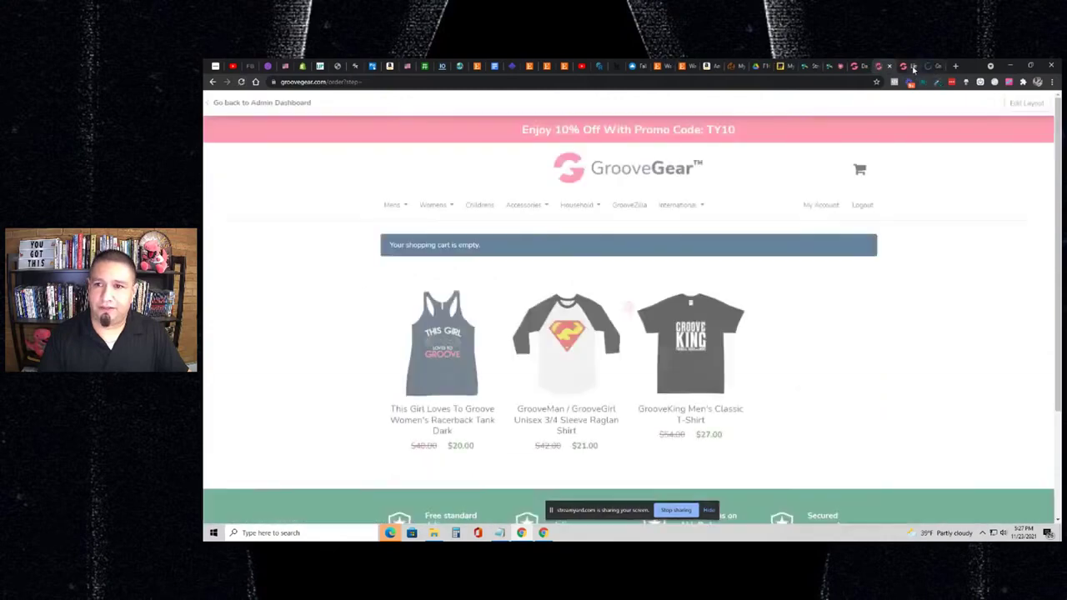
click(912, 67)
click(911, 66)
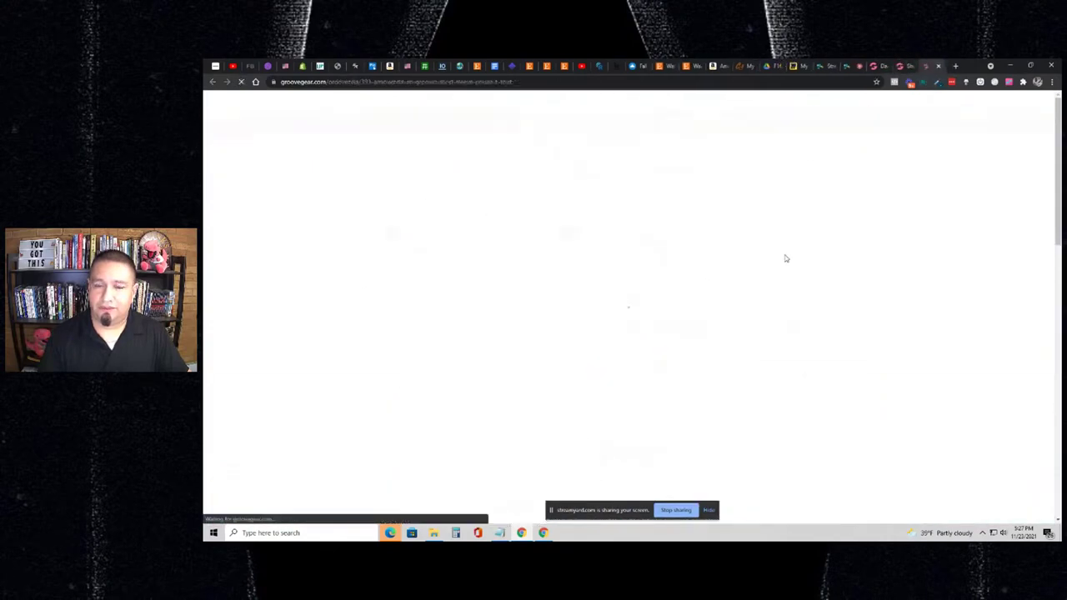
- Choose size XL and colour White for the I'm Groovin' T-shirt
scroll(792, 263, down, 1)
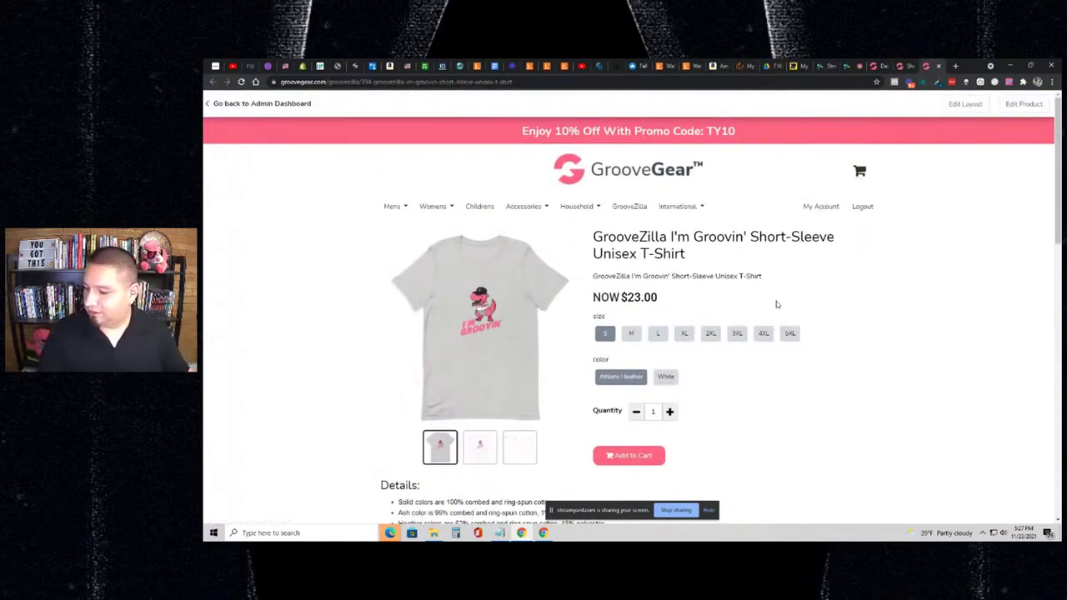
click(688, 338)
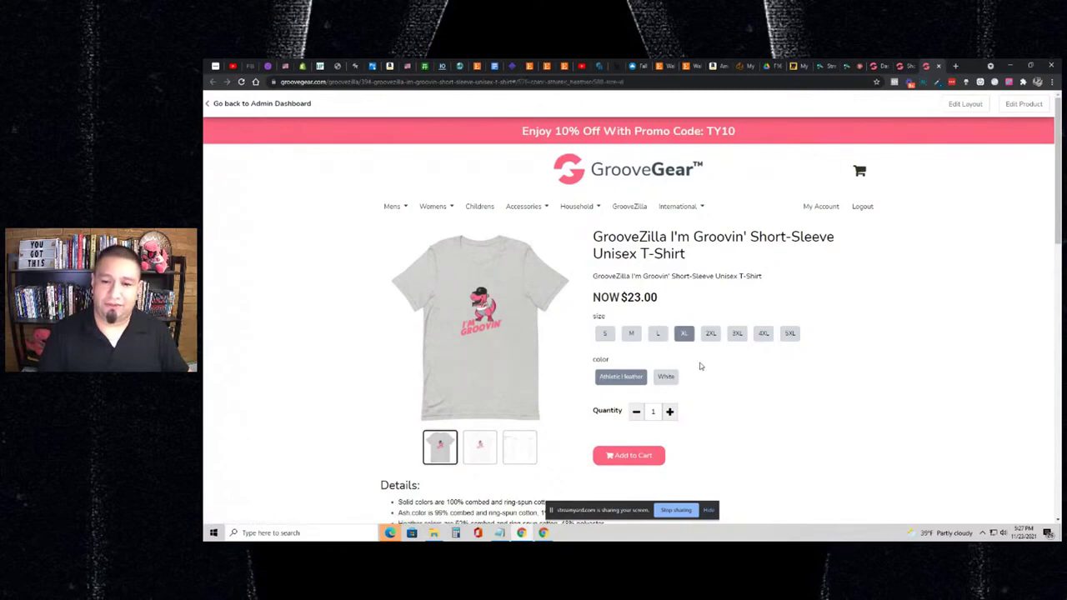
click(663, 377)
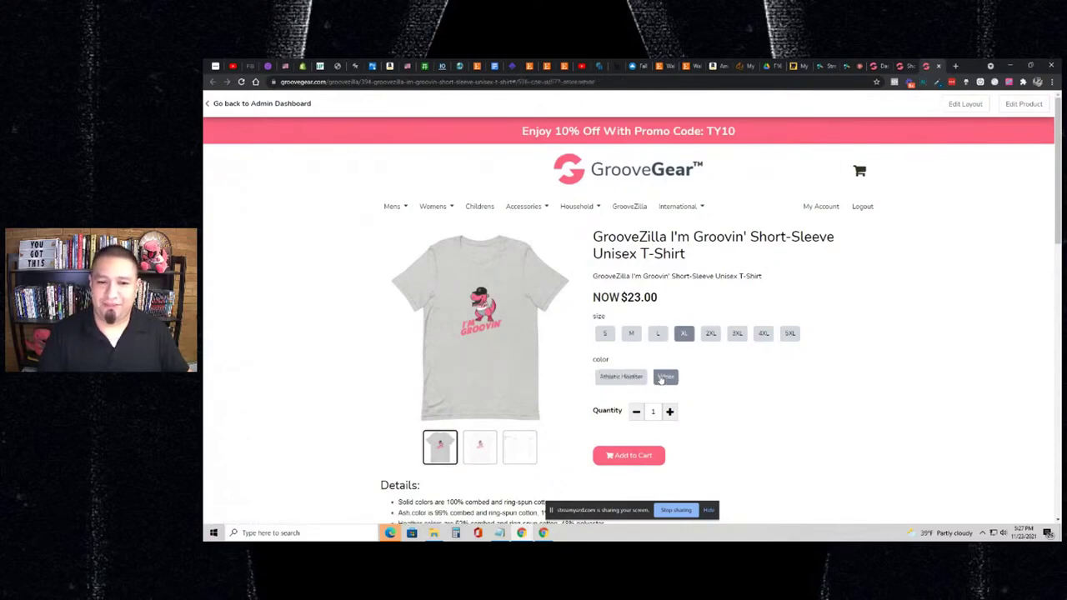
- View the size chart, white and grey shirt images, then open the GrooveZilla category
click(515, 448)
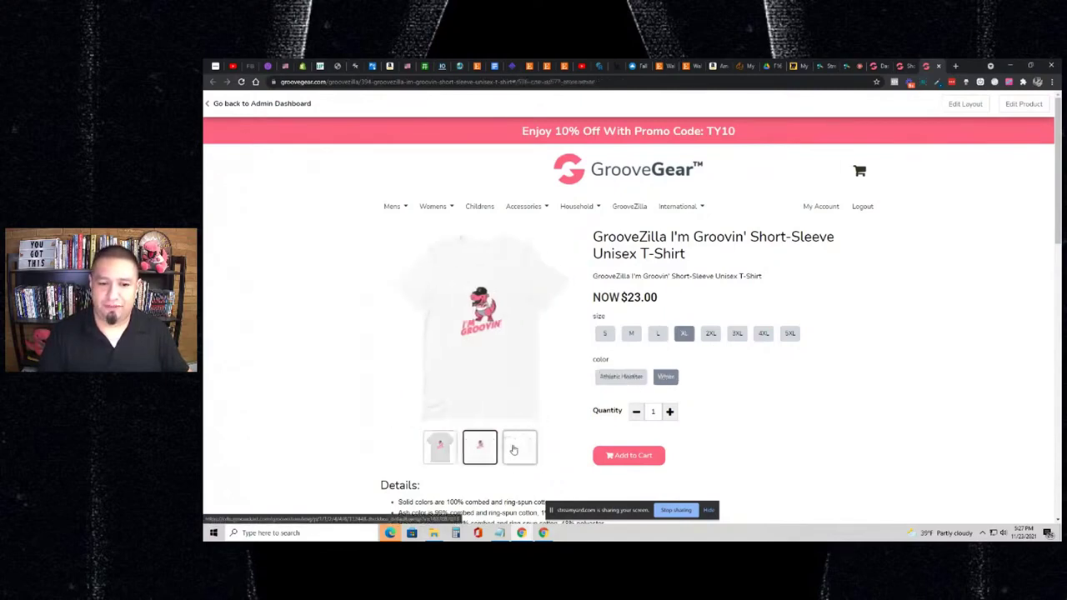
click(479, 446)
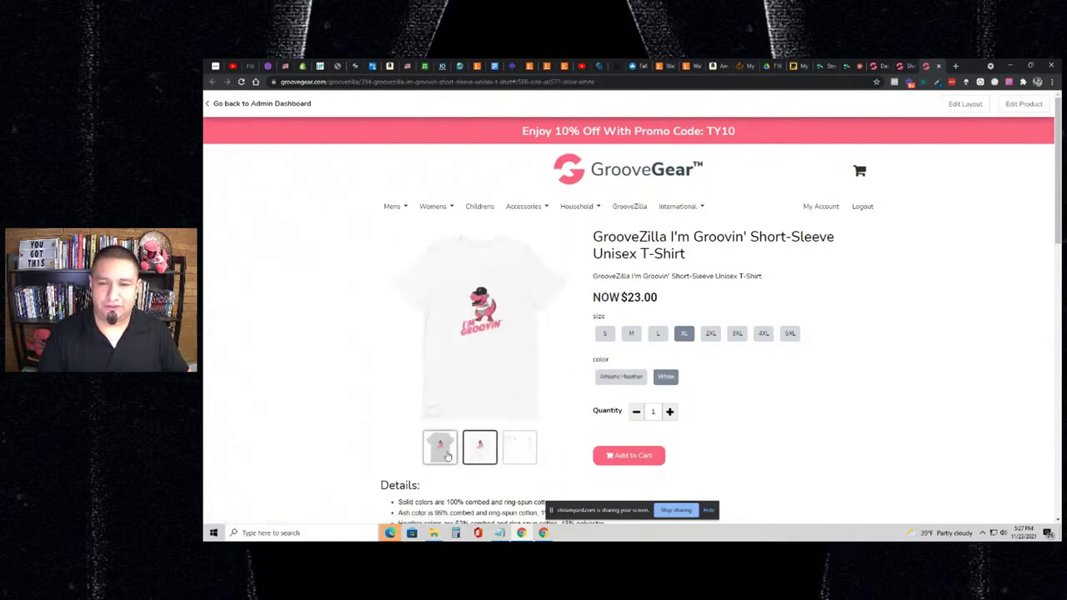
click(446, 450)
click(644, 210)
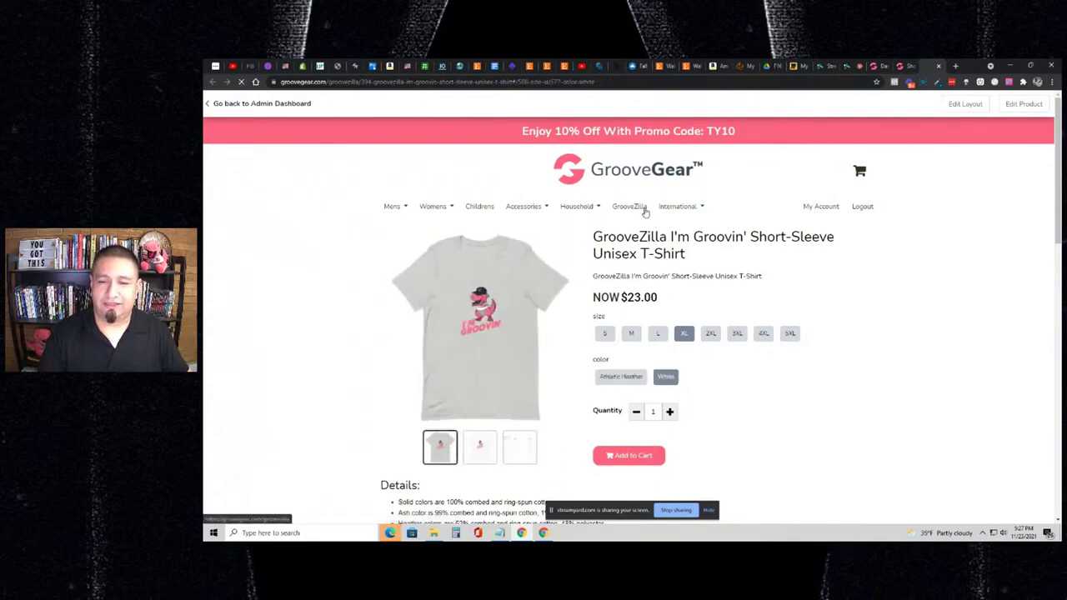
- Scroll the GrooveZilla grid and open the Ladies Perfect Weight V-Neck T-Shirt ($26.50)
scroll(693, 333, down, 10)
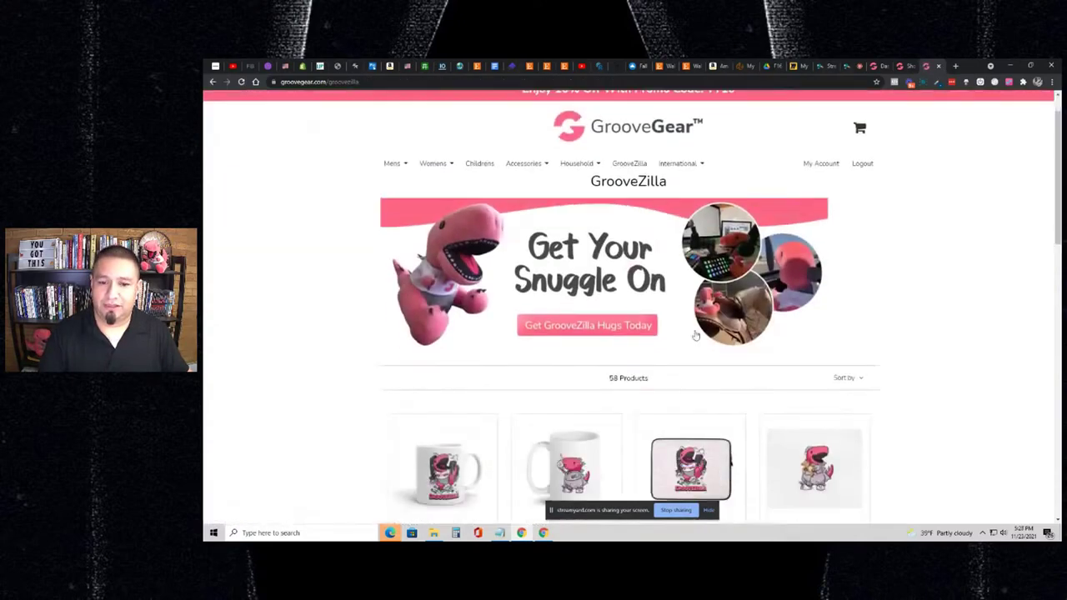
scroll(707, 364, down, 5)
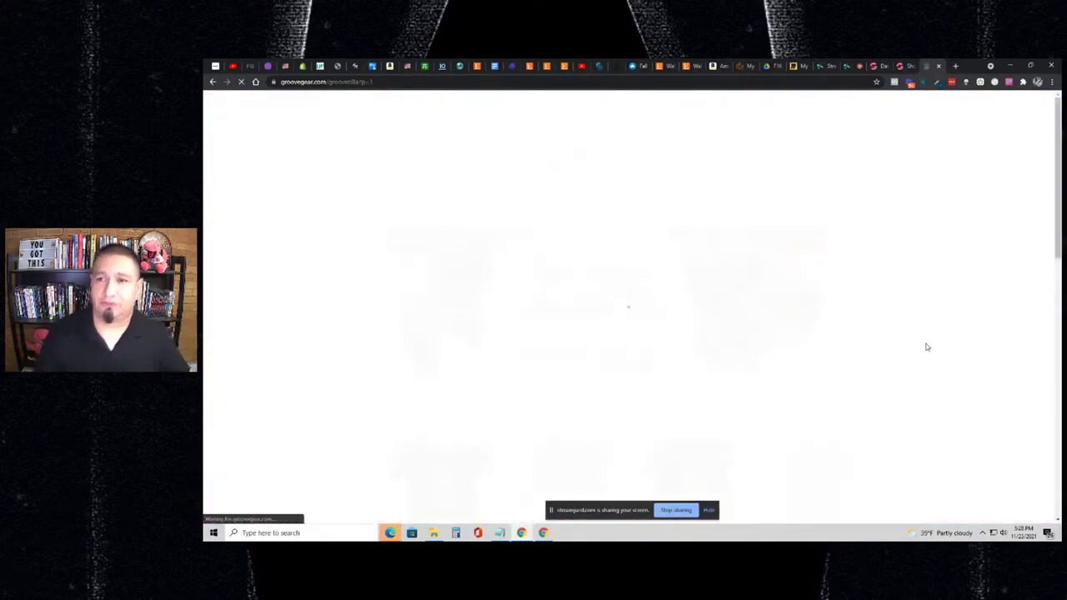
scroll(854, 332, down, 4)
scroll(858, 334, down, 6)
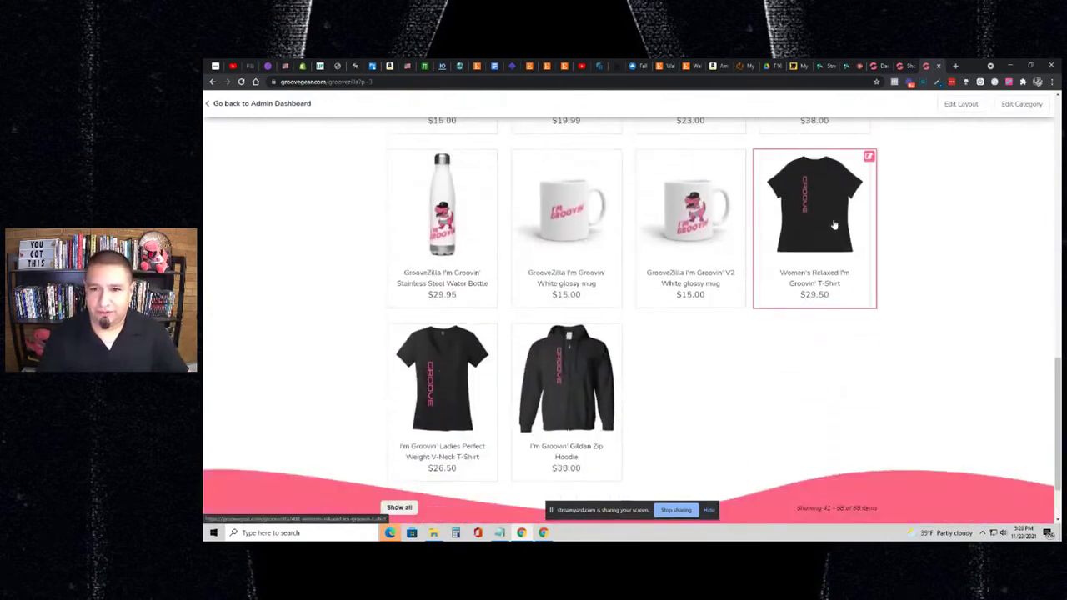
click(834, 224)
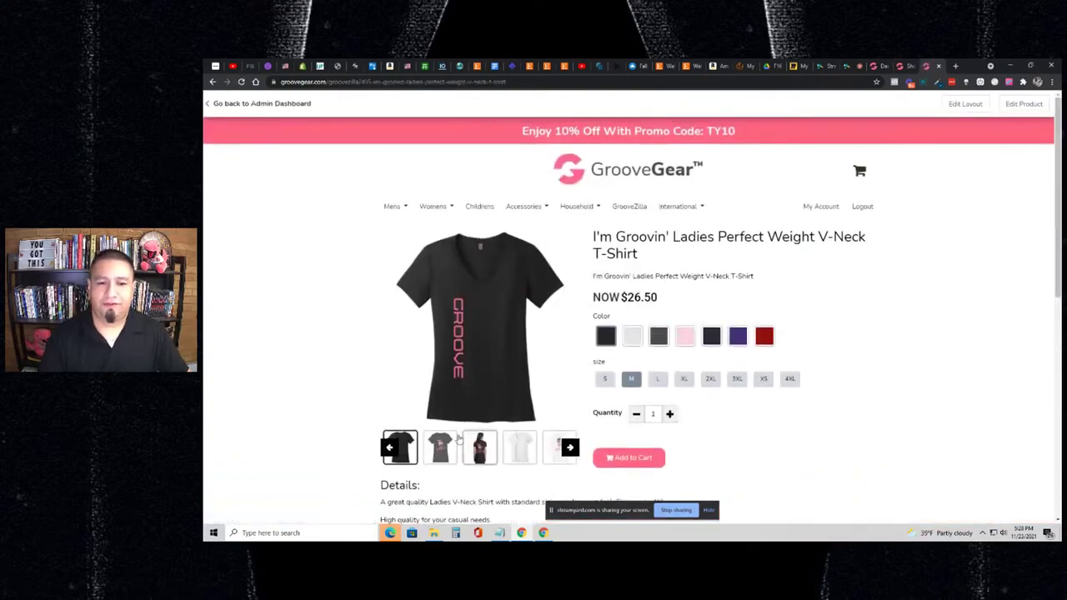
- Cycle through the V-neck's GROOVE, dinosaur and I'm Groovin' photos, ending on the back-view GROOVE image
click(411, 459)
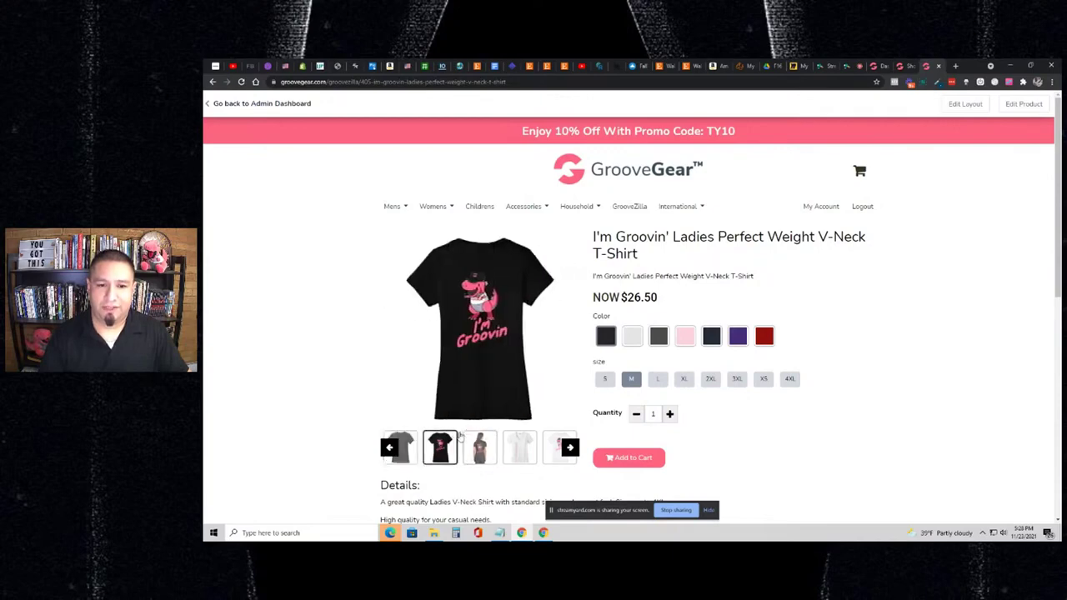
click(415, 456)
click(439, 454)
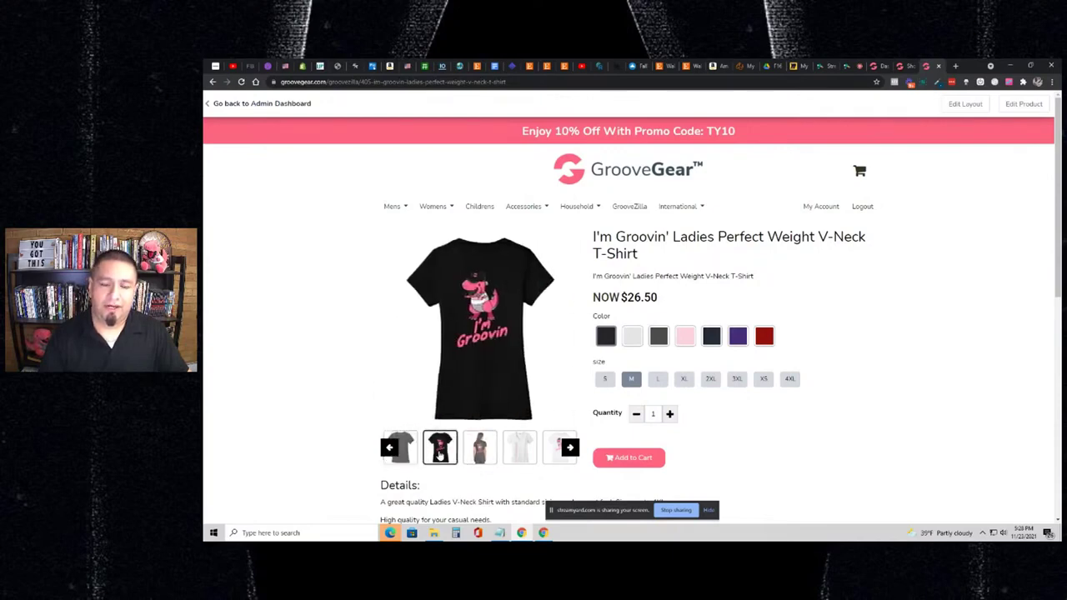
click(415, 459)
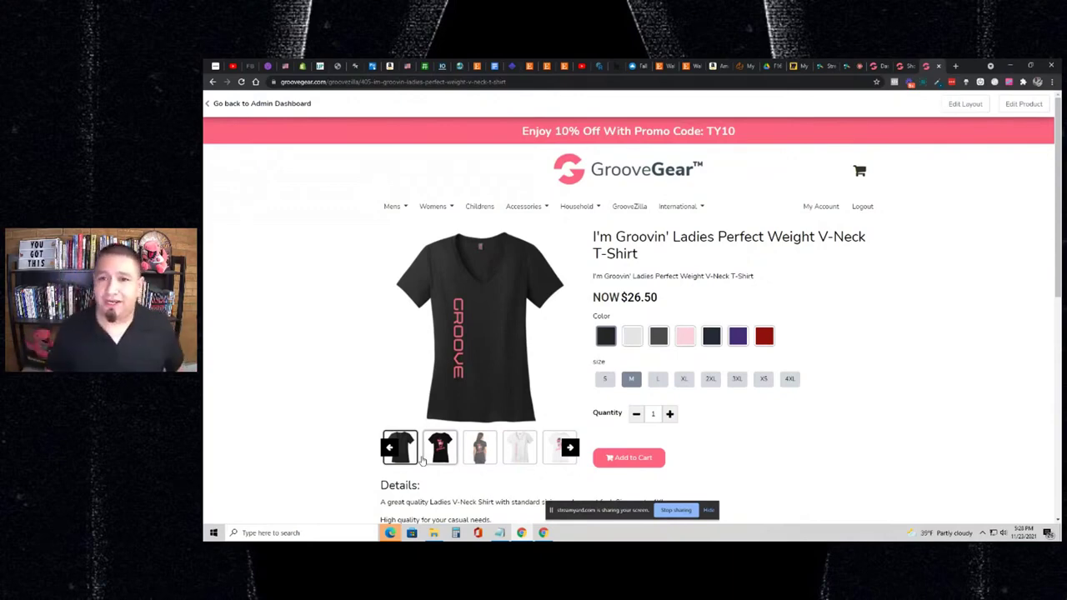
click(429, 460)
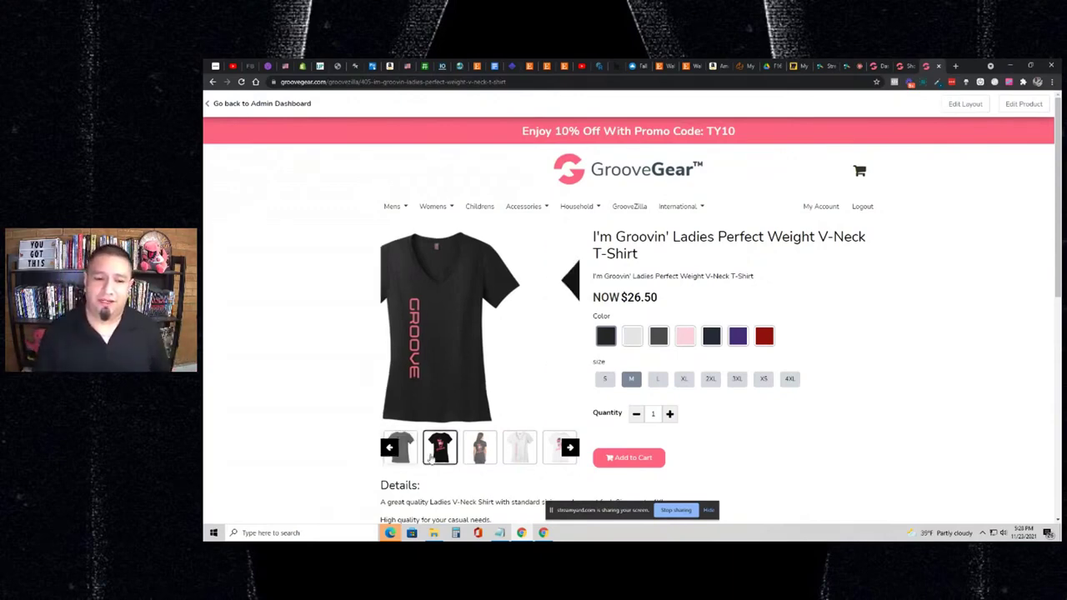
click(405, 458)
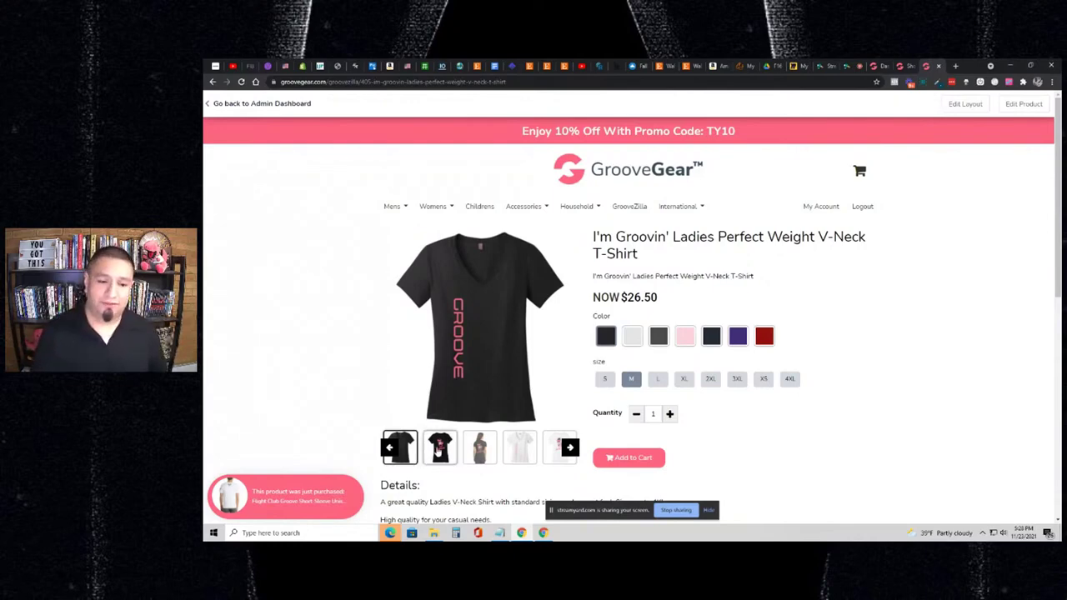
- Select the second thumbnail so the front I'm Groovin' dinosaur print is the main photo
click(427, 453)
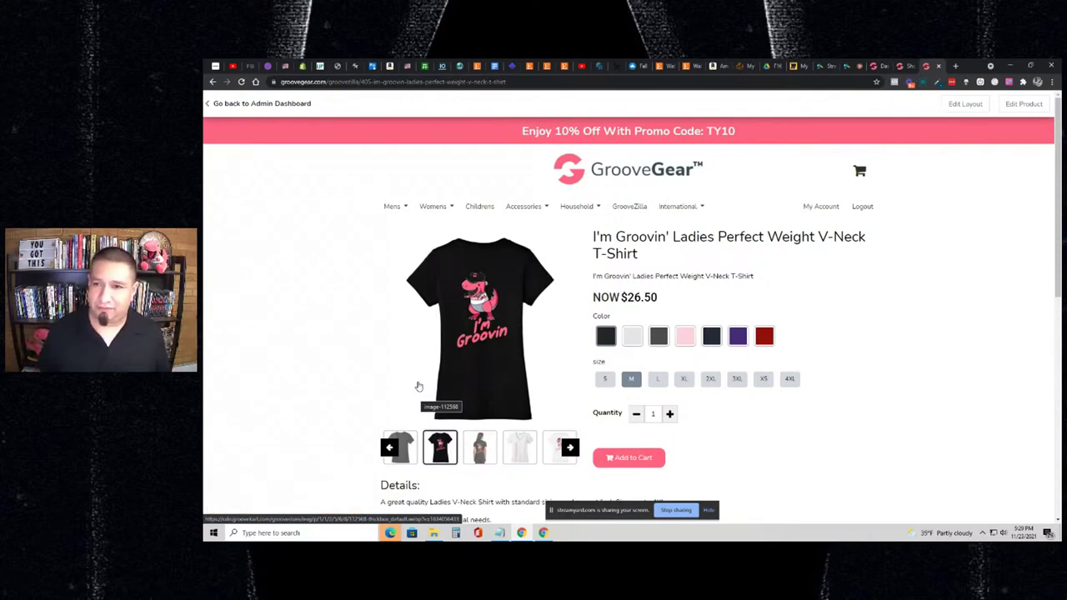
- Choose navy for the size M I'm Groovin' V-neck and add it to the cart
scroll(654, 333, down, 1)
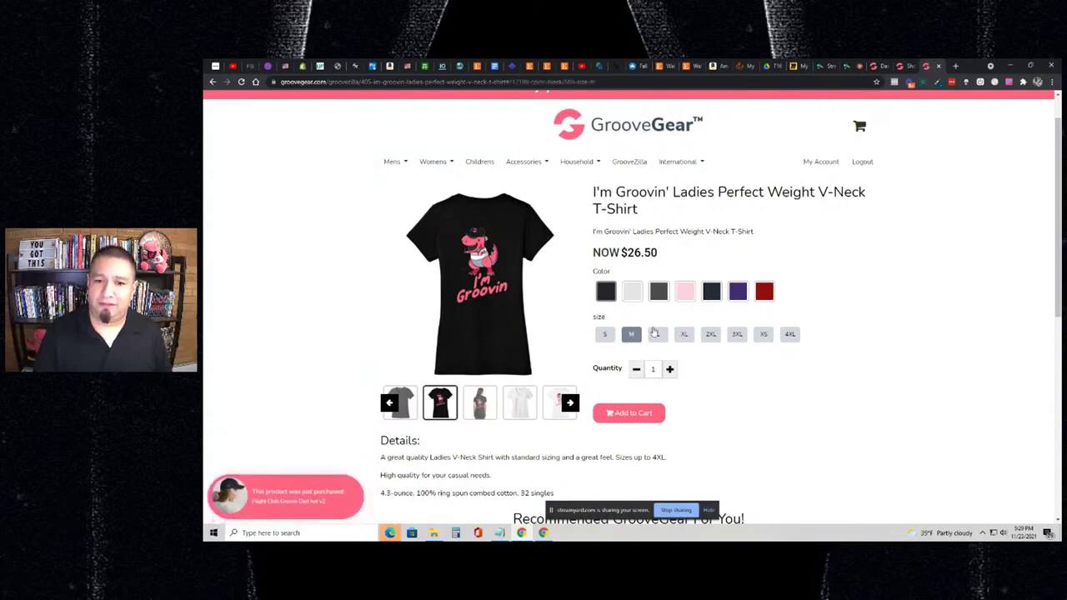
click(709, 292)
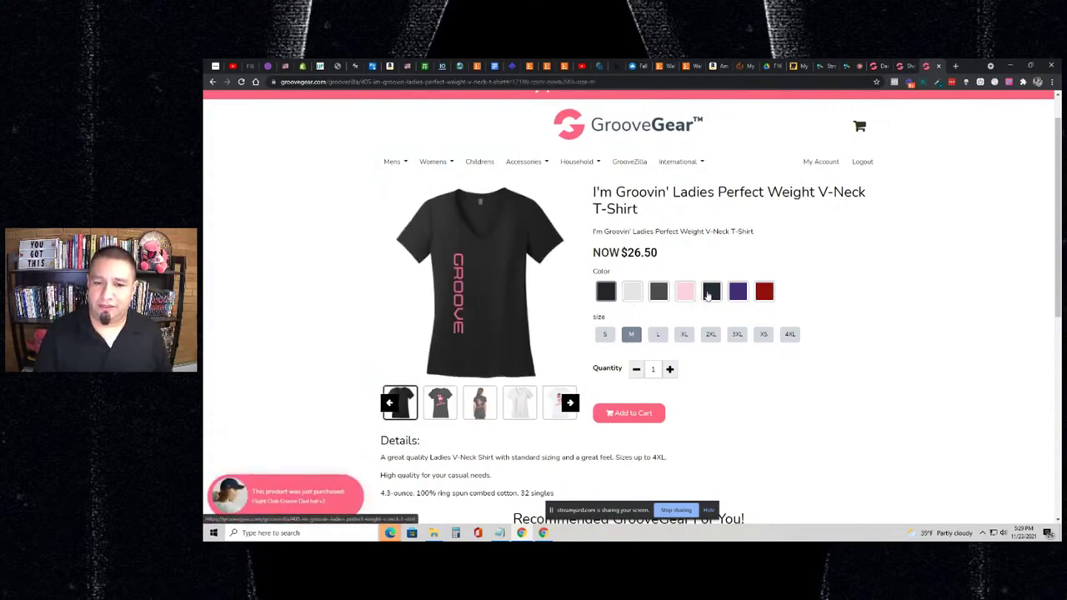
click(709, 292)
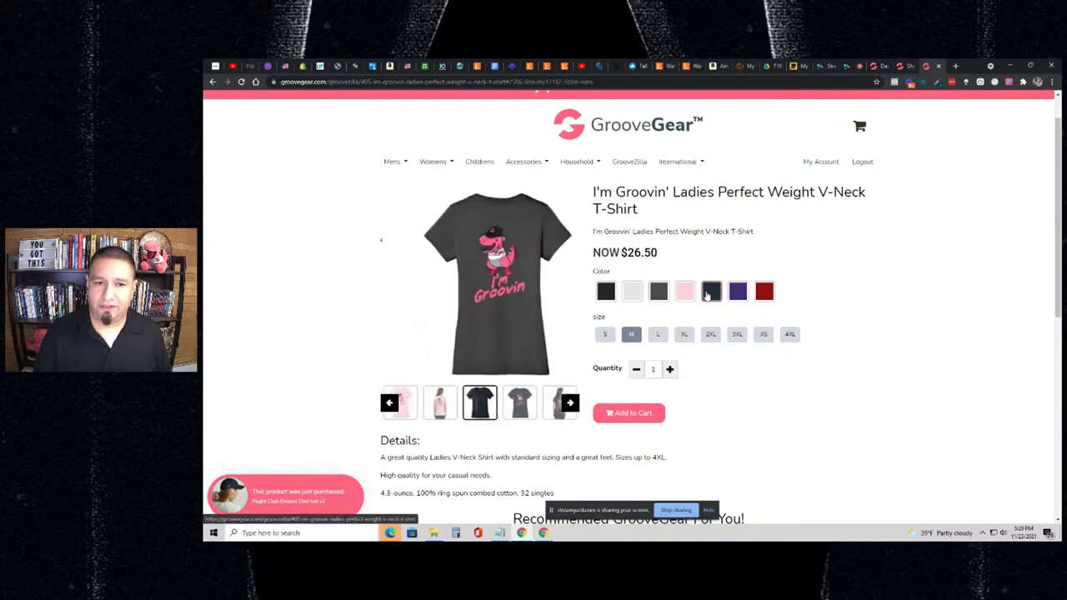
click(511, 405)
click(490, 409)
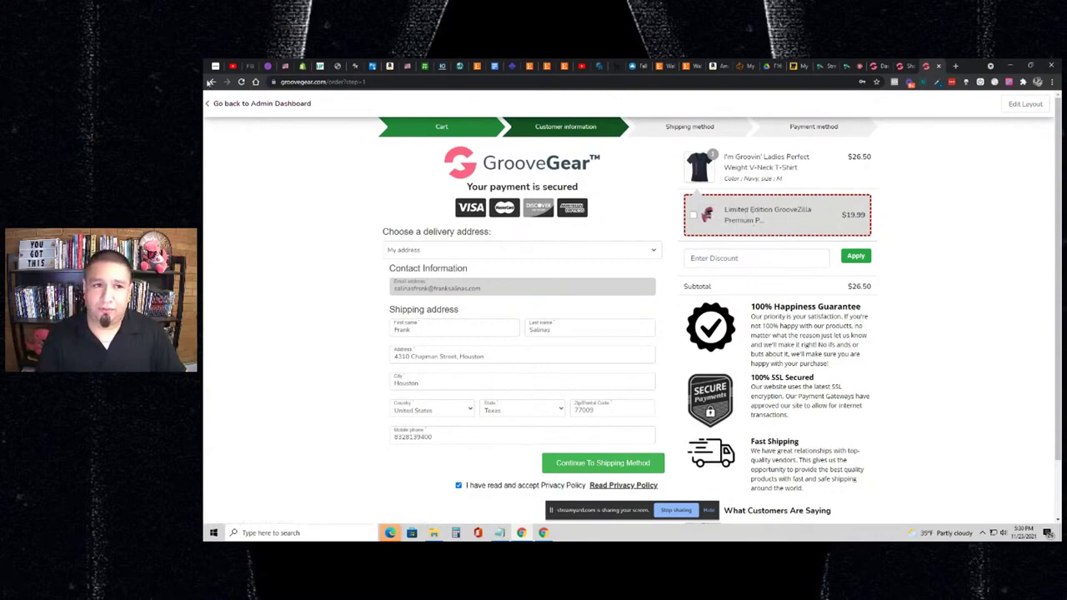
- Go back from checkout to the product page, then return to the admin dashboard tab
click(210, 82)
scroll(710, 270, down, 2)
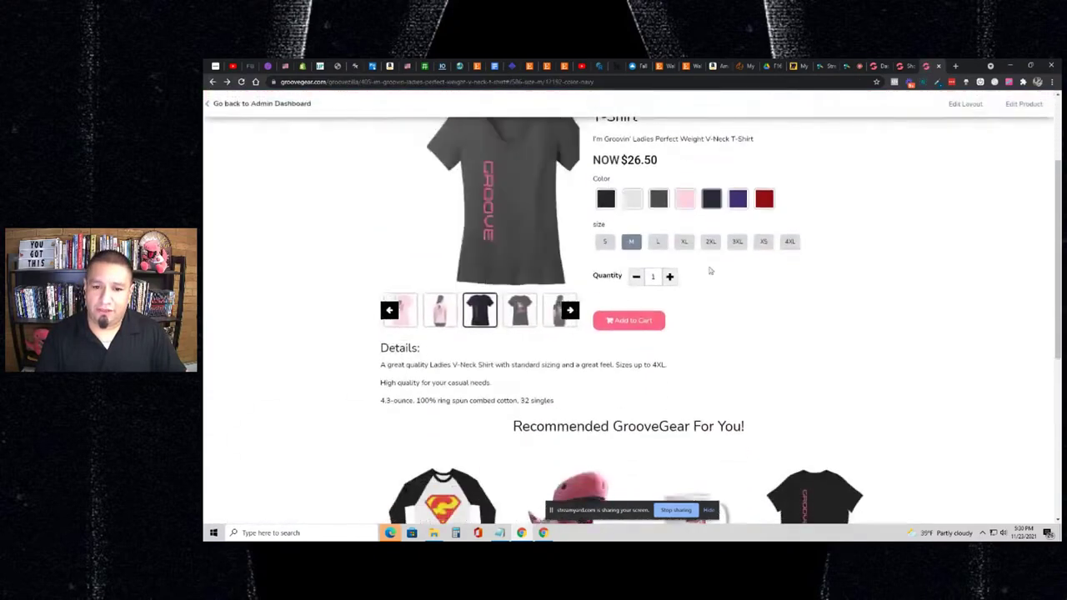
scroll(723, 284, up, 1)
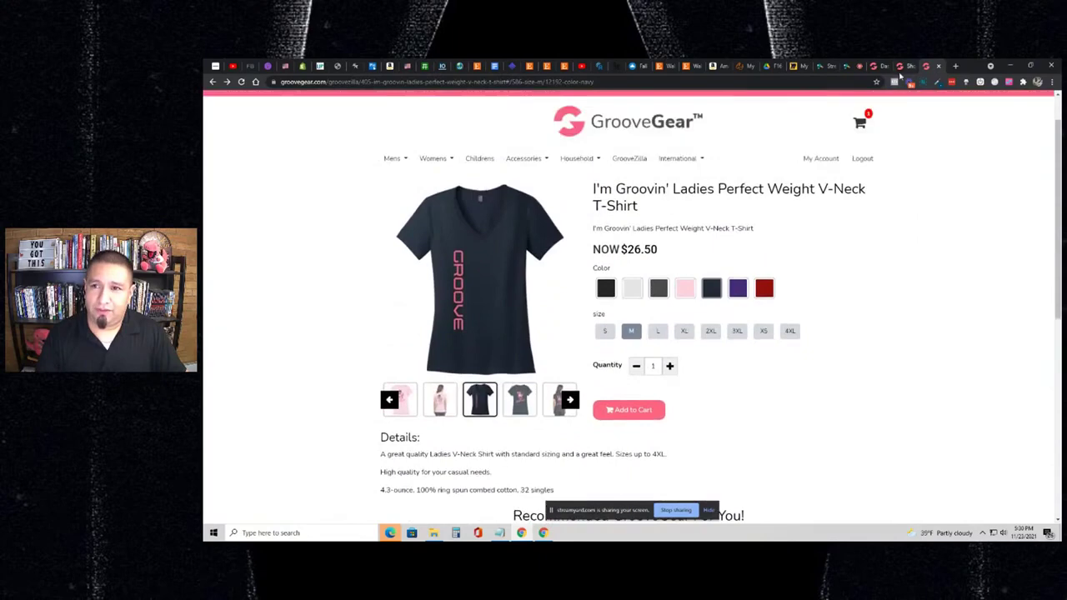
click(882, 72)
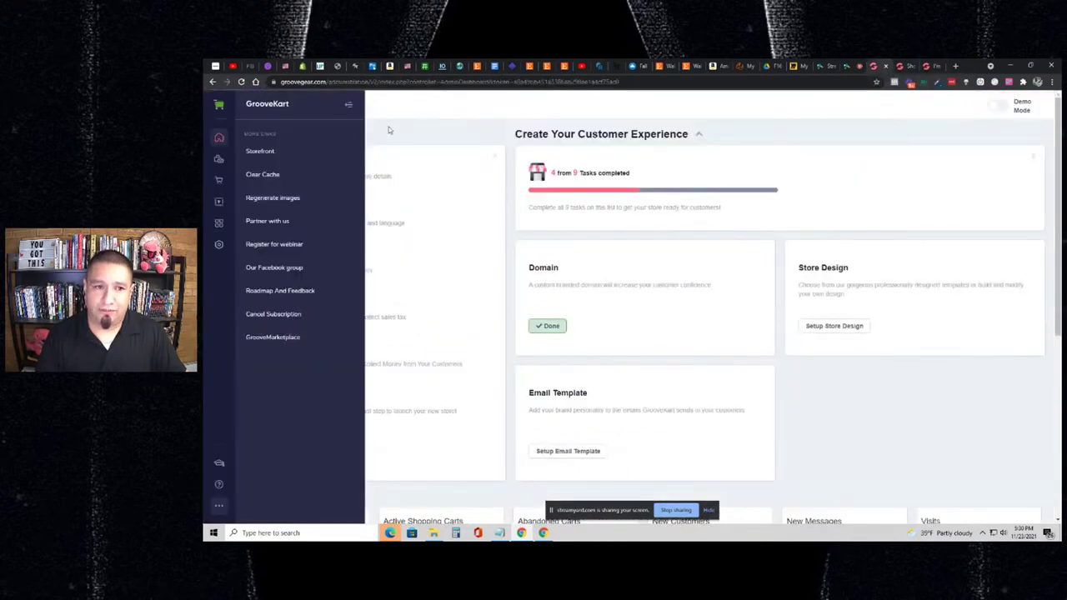
- Open the Checkout page's settings in the Visual Builder through Menu & Pages > Pages
click(348, 105)
click(221, 200)
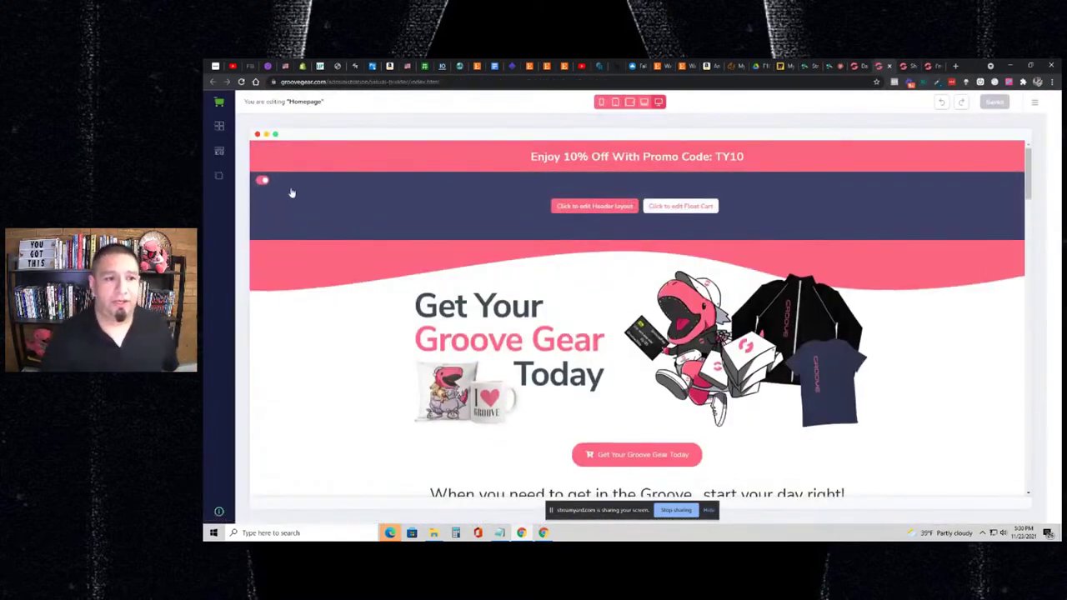
click(215, 178)
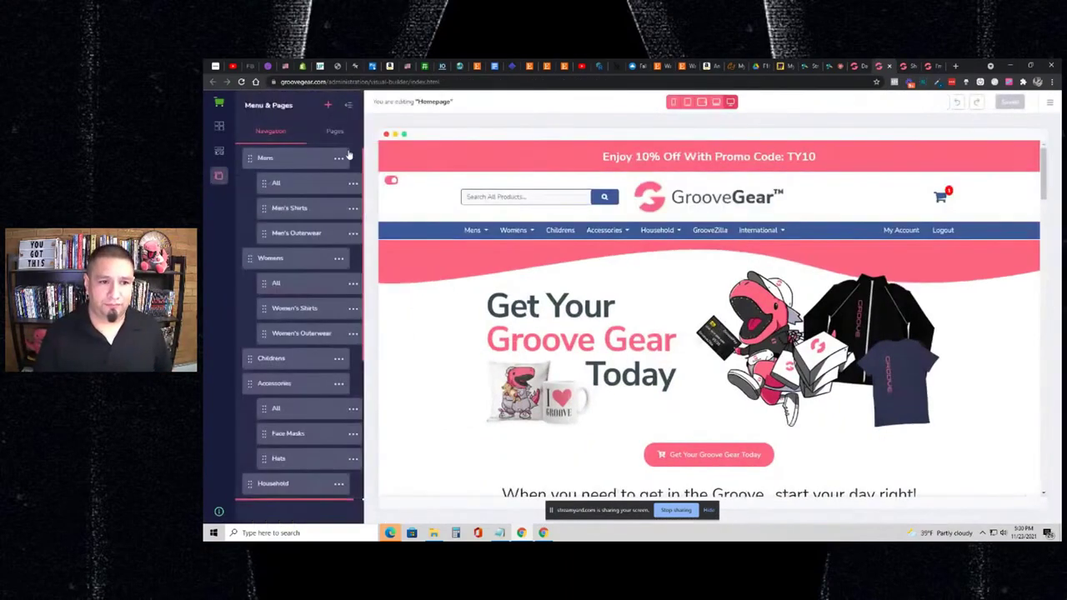
click(334, 132)
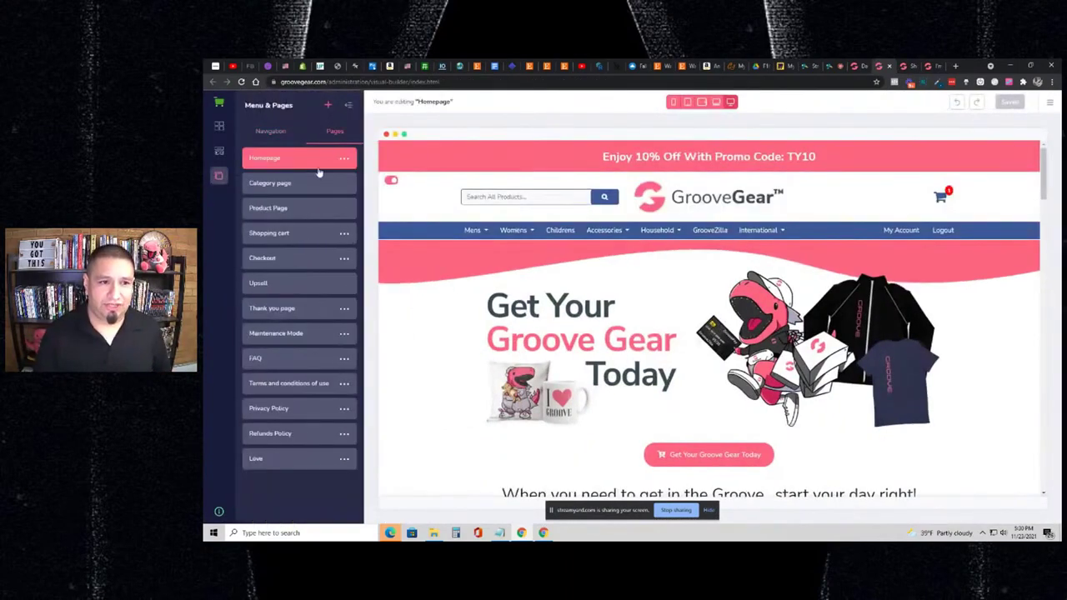
click(281, 260)
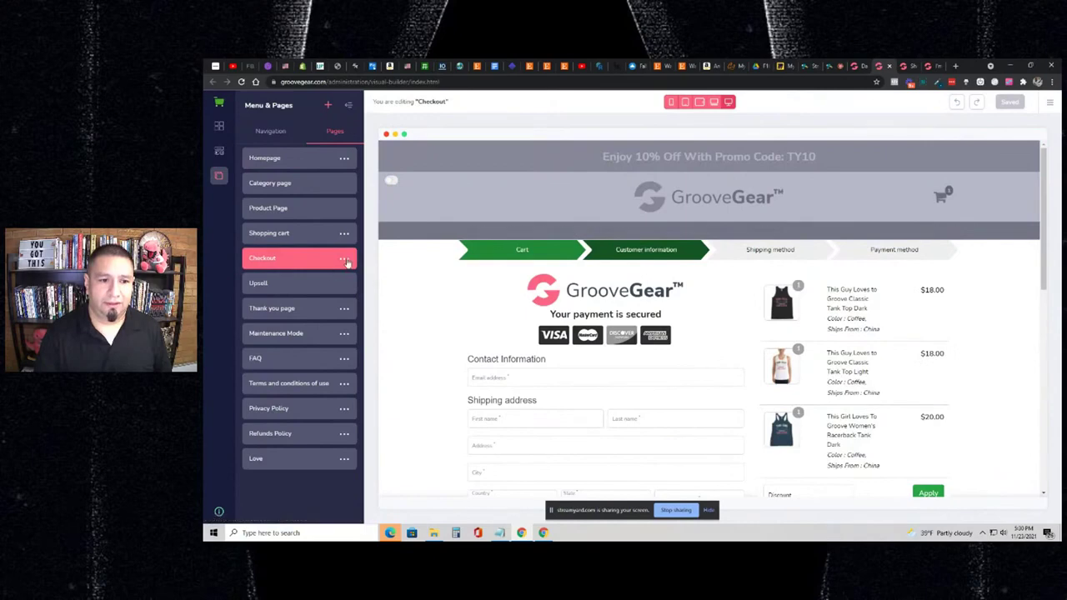
click(290, 276)
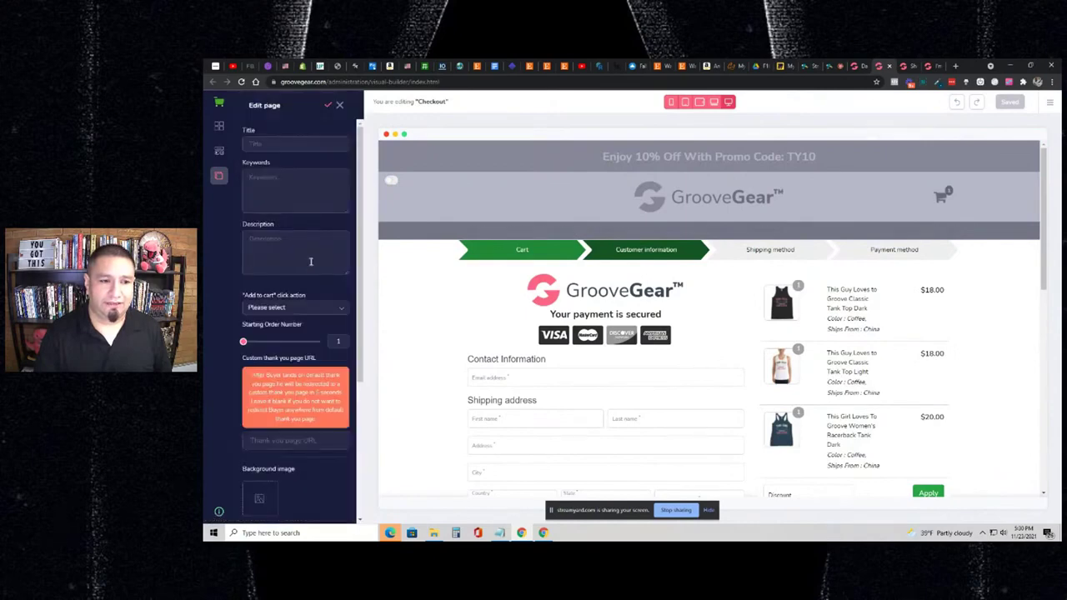
- Set Add to cart click action to Flyout Cart and Starting Order Number to 1544, then save
scroll(309, 258, down, 3)
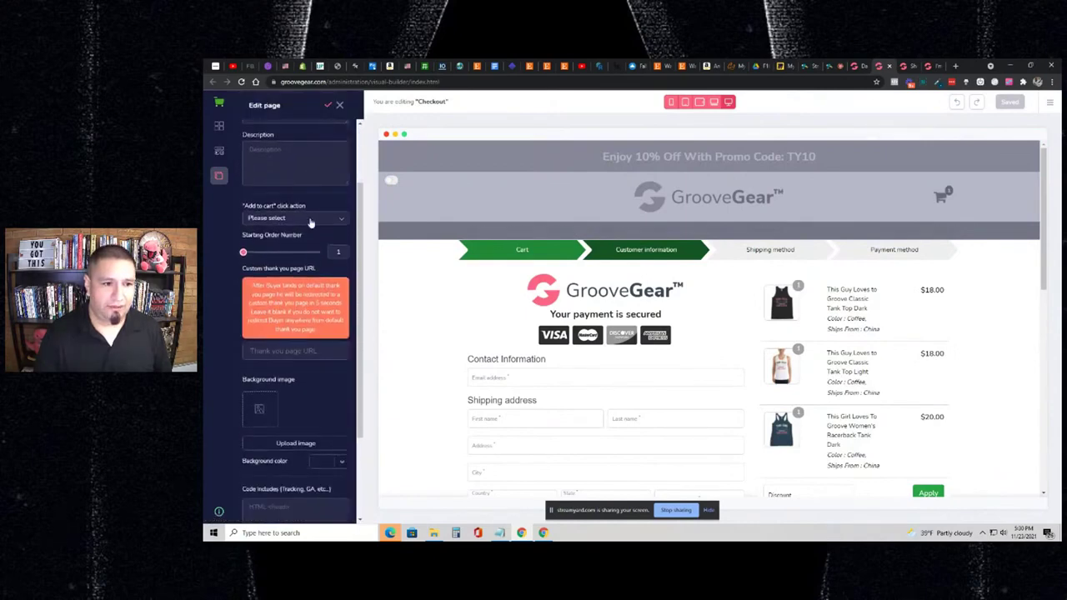
click(309, 220)
click(282, 261)
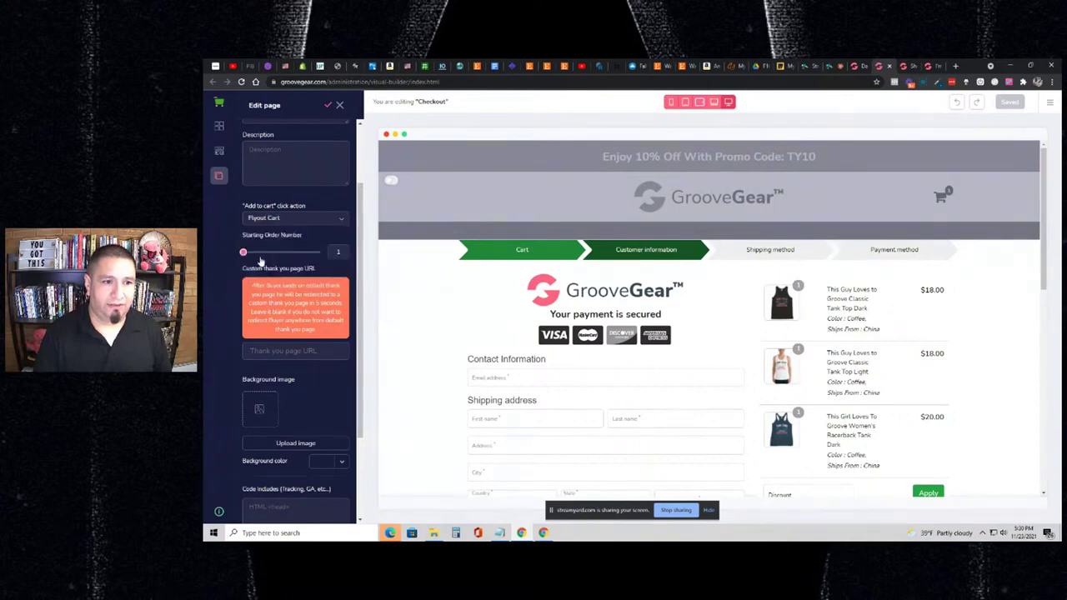
click(254, 253)
scroll(275, 250, up, 2)
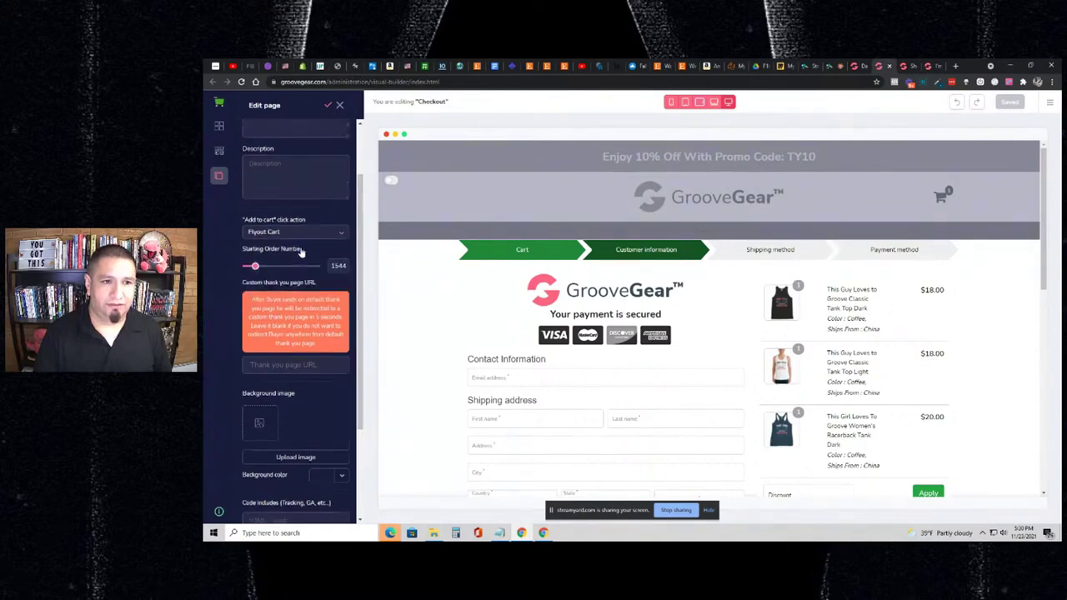
scroll(305, 245, up, 1)
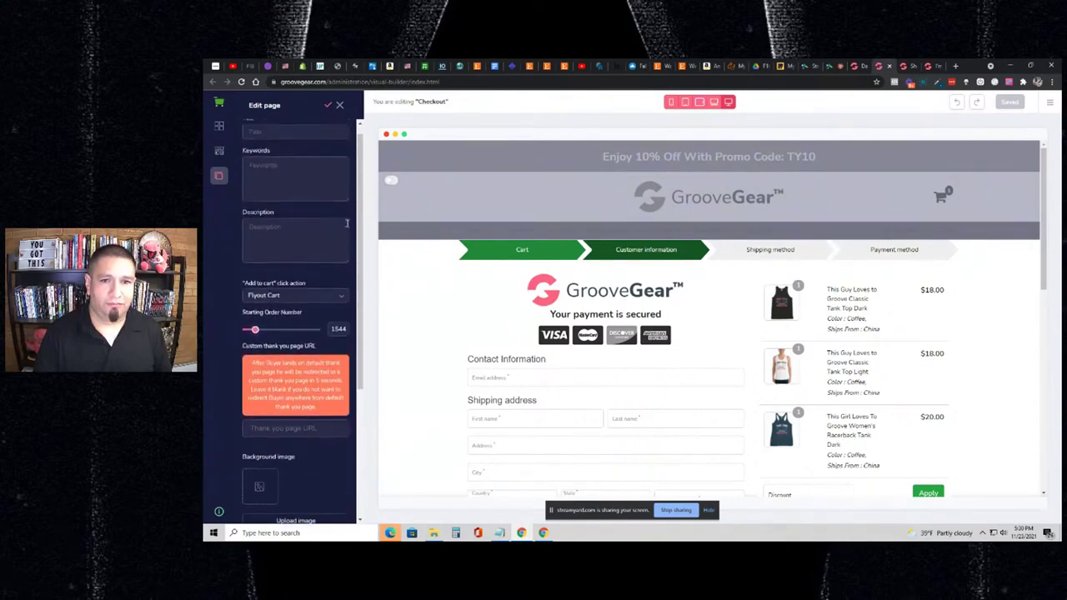
click(329, 106)
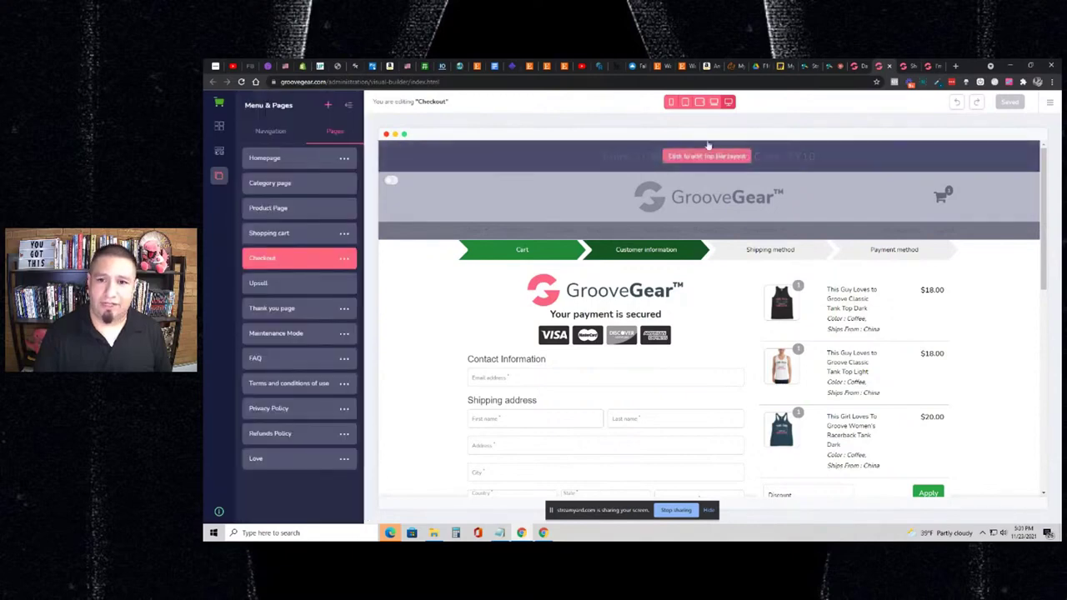
click(904, 67)
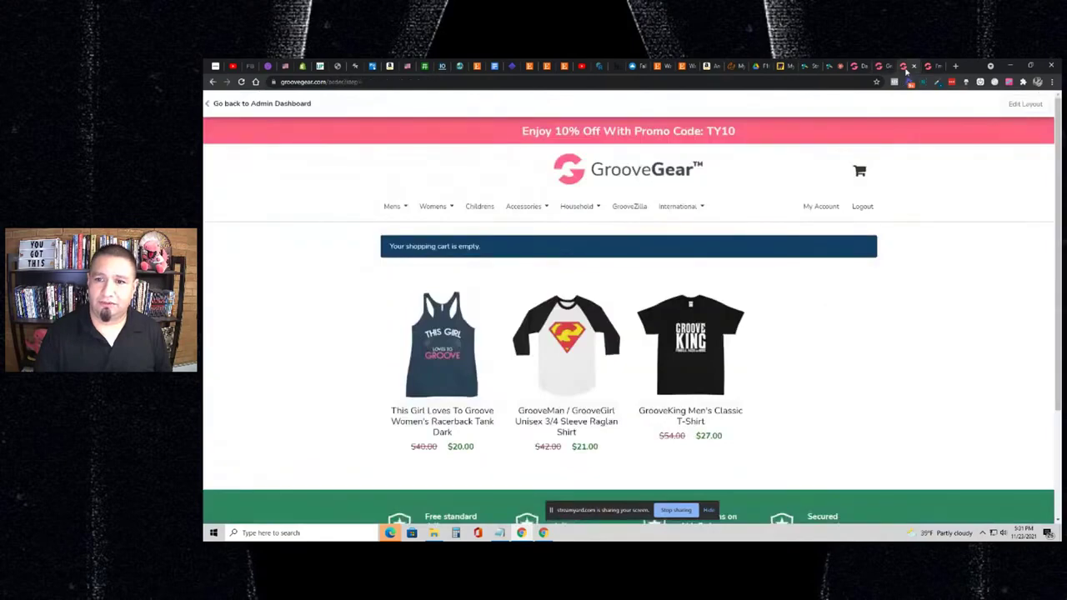
- Empty the V-neck from the cart and reload the product page
click(213, 82)
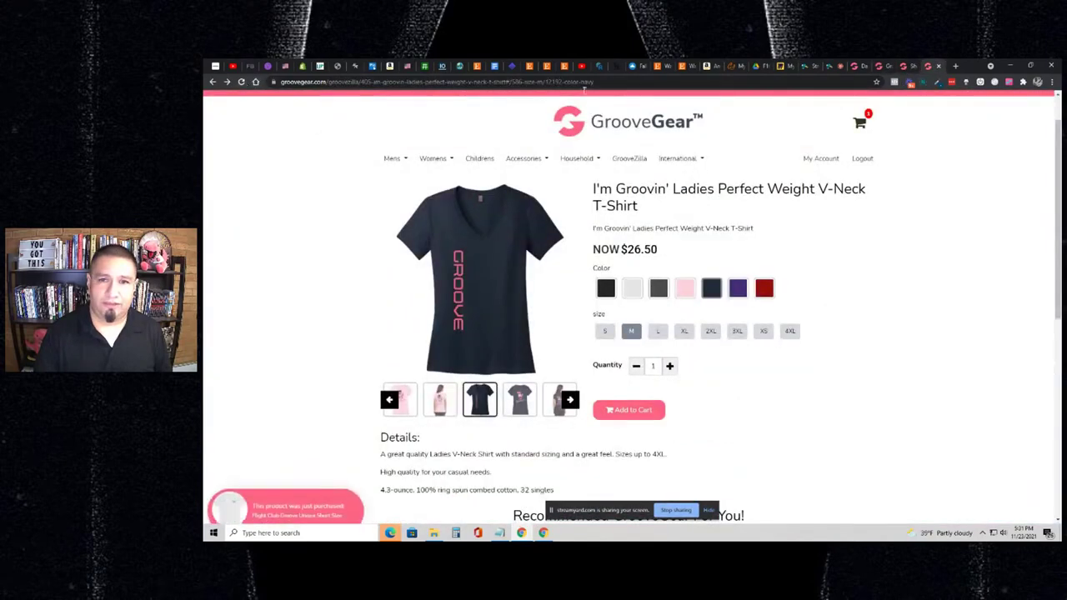
click(865, 123)
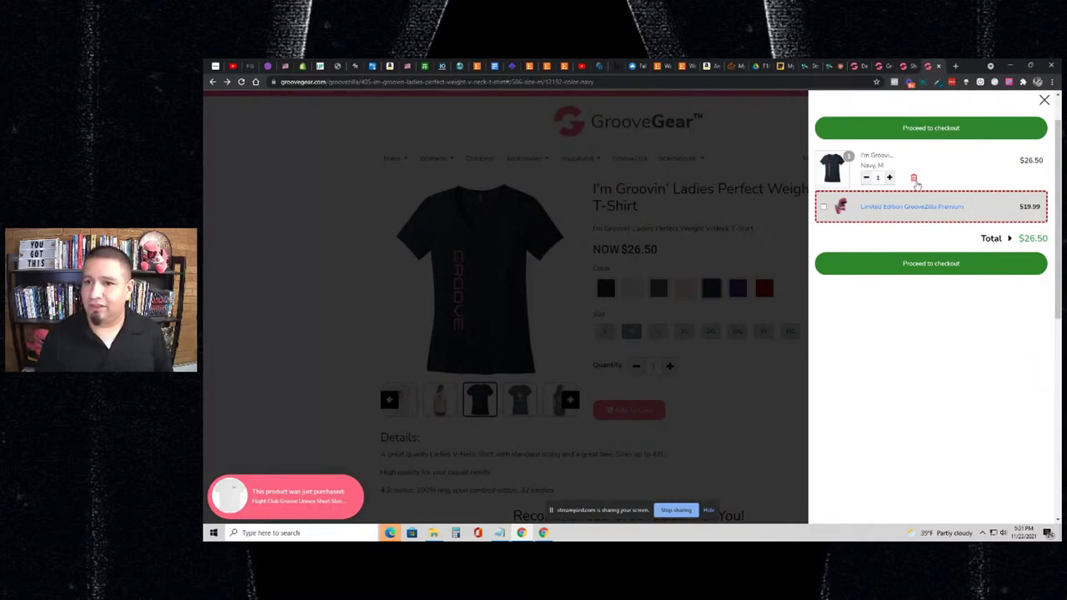
click(913, 177)
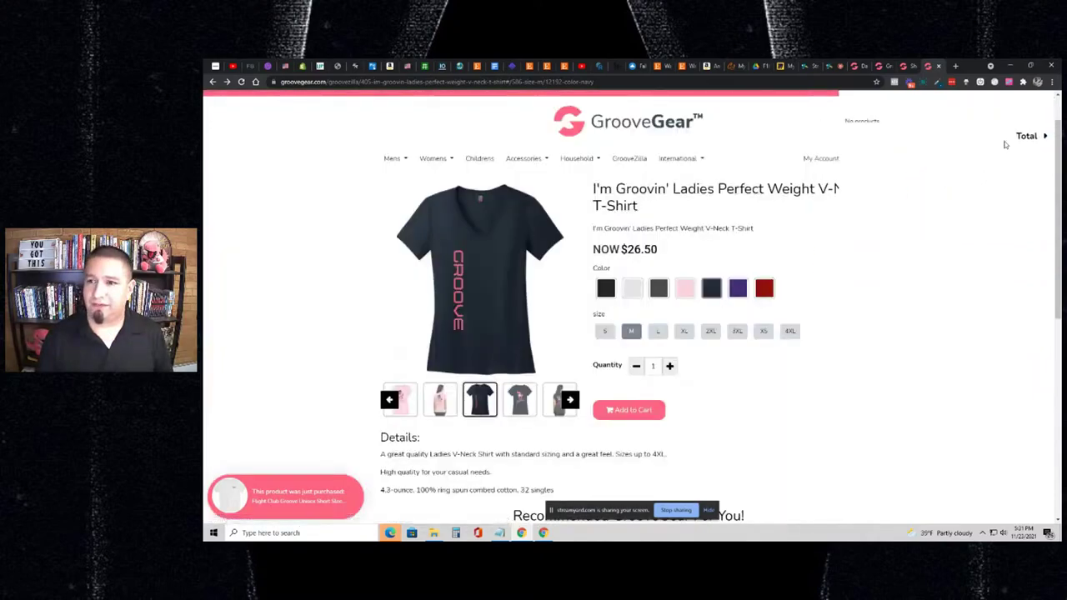
click(360, 84)
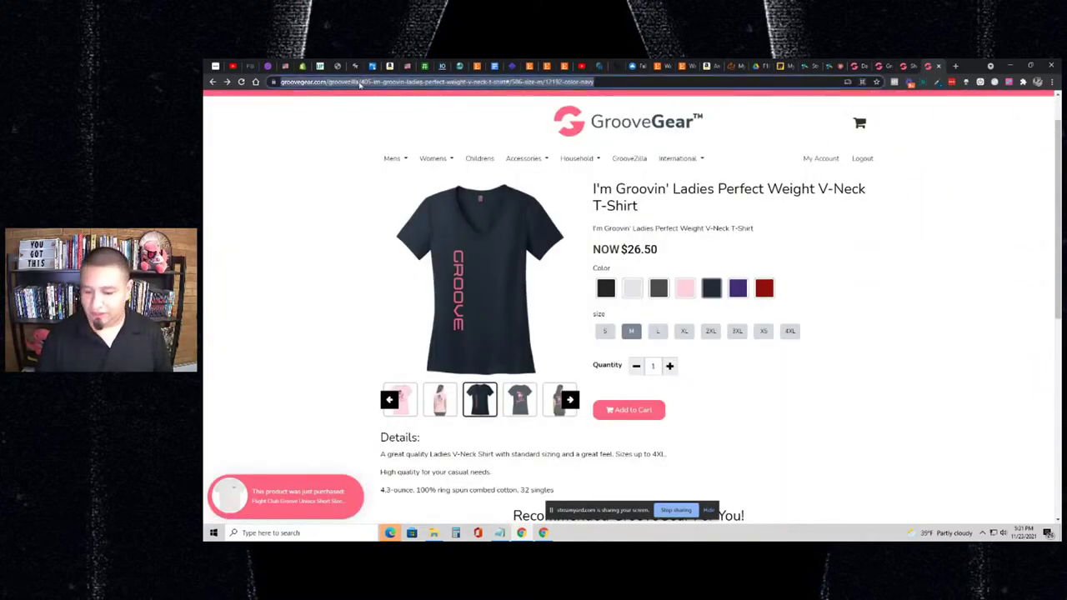
key(Return)
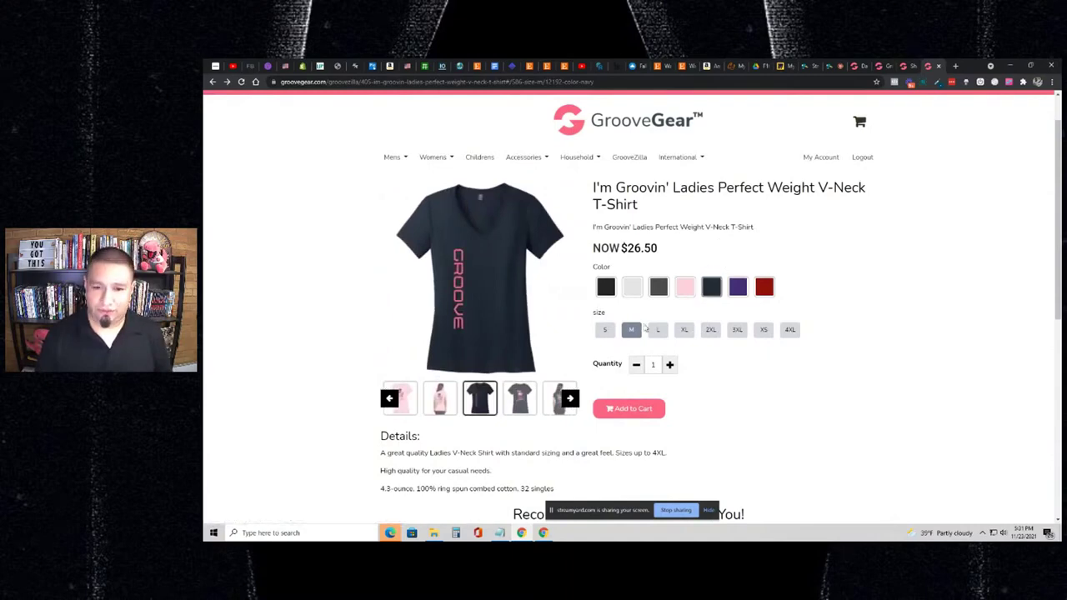
- Add the navy V-neck and the GrooveZilla plush upsell, then proceed to checkout at $46.49
click(654, 405)
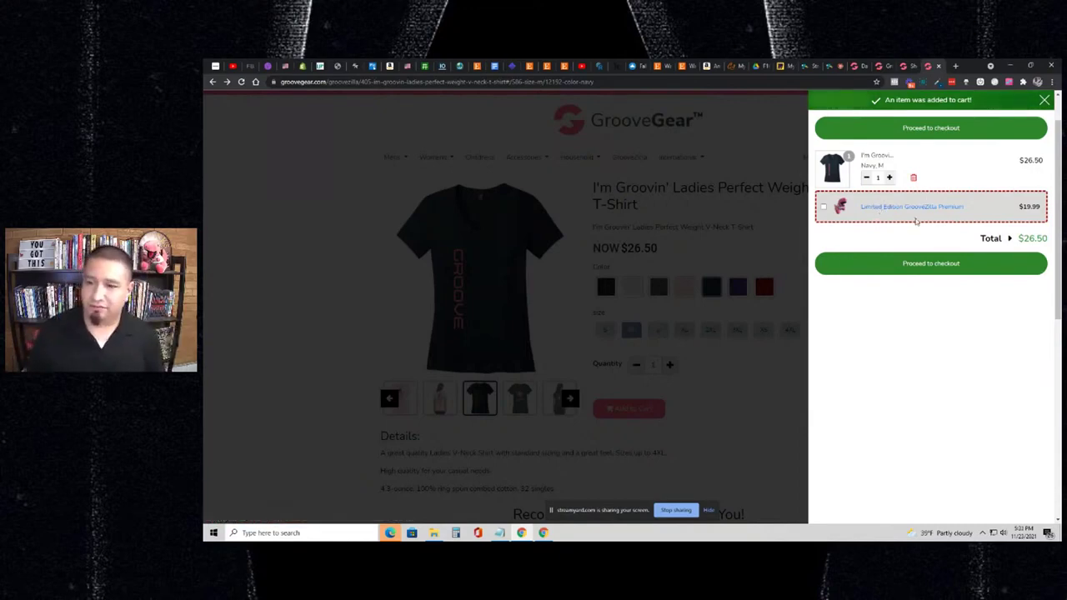
click(823, 209)
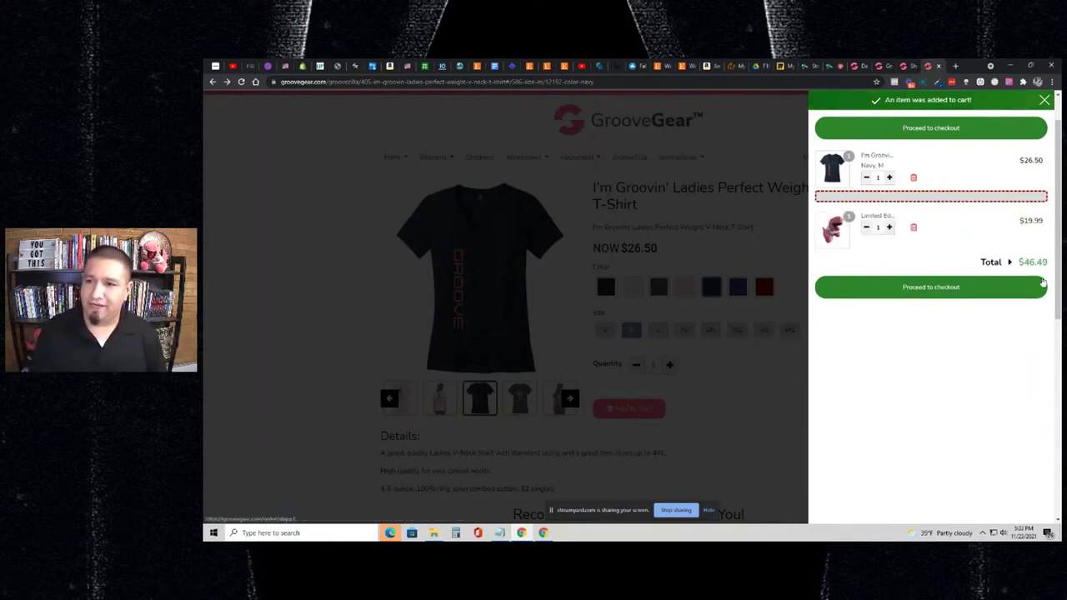
double_click(1033, 262)
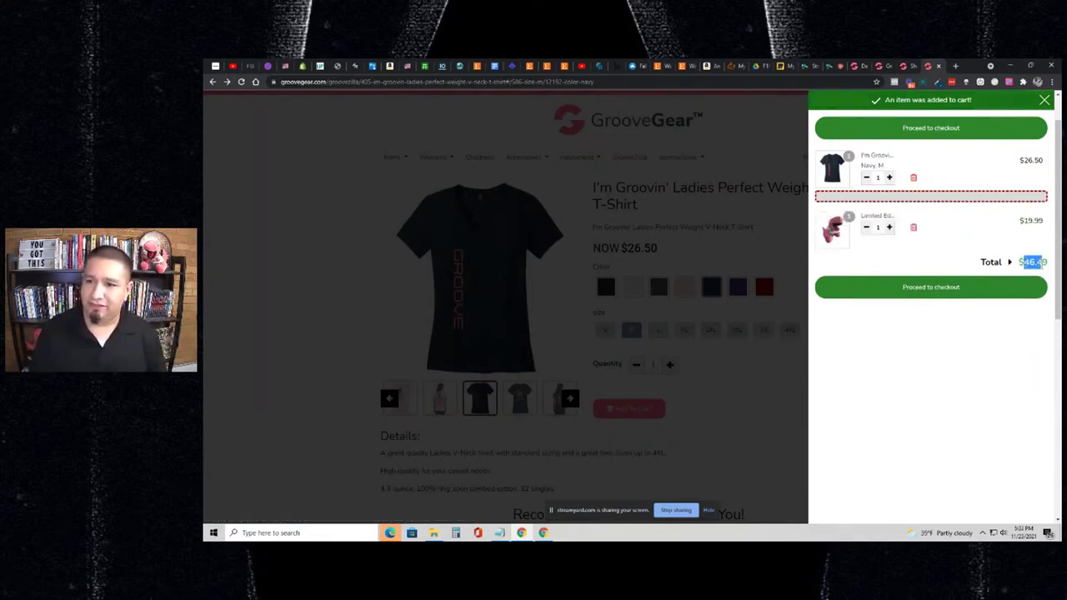
click(950, 295)
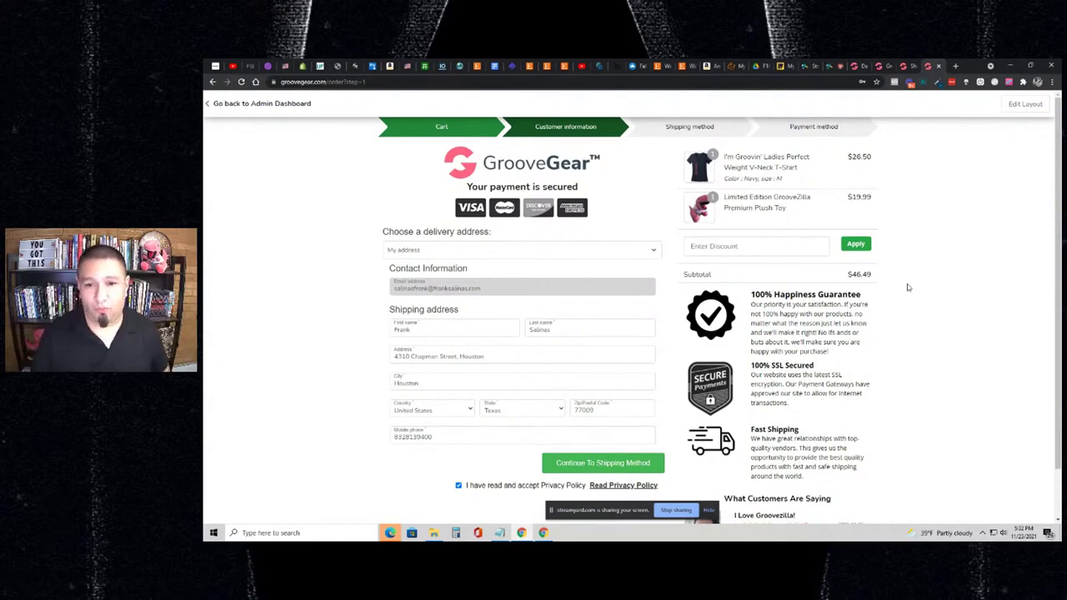
scroll(906, 290, down, 1)
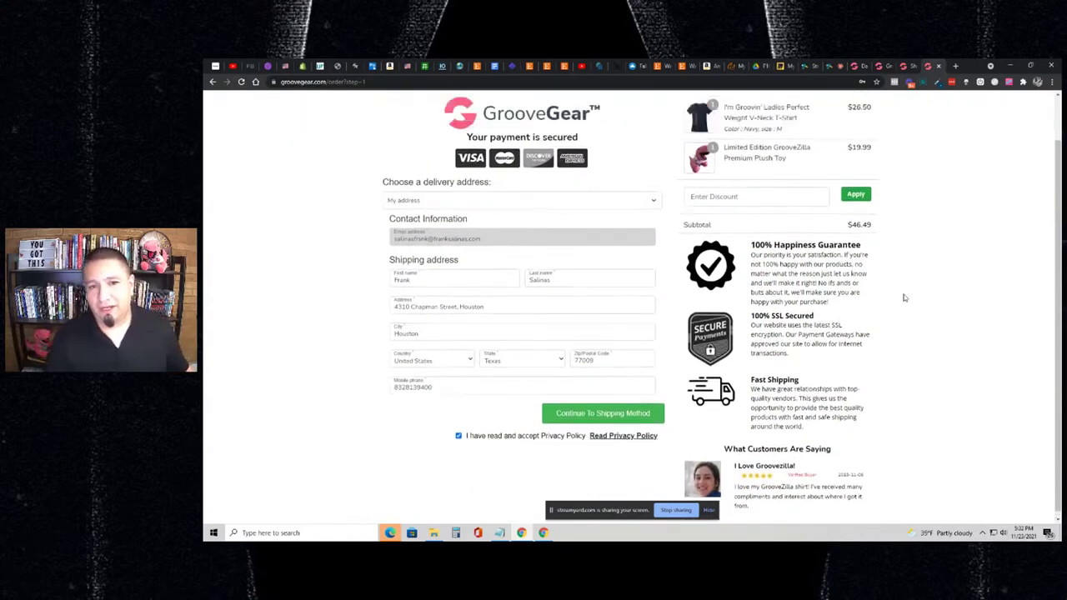
scroll(905, 292, up, 1)
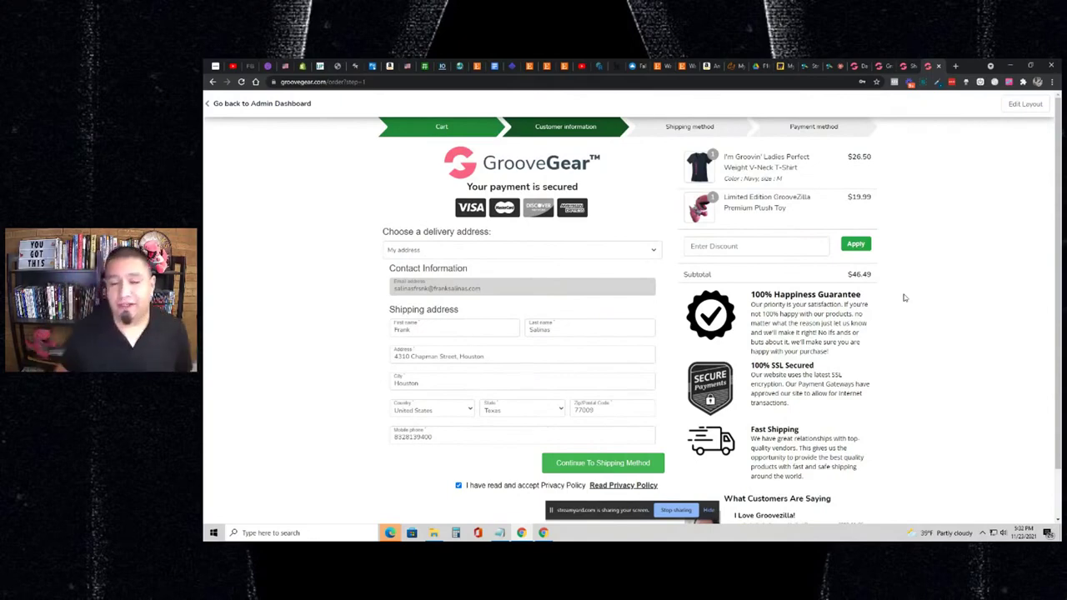
scroll(904, 297, down, 1)
scroll(900, 300, up, 1)
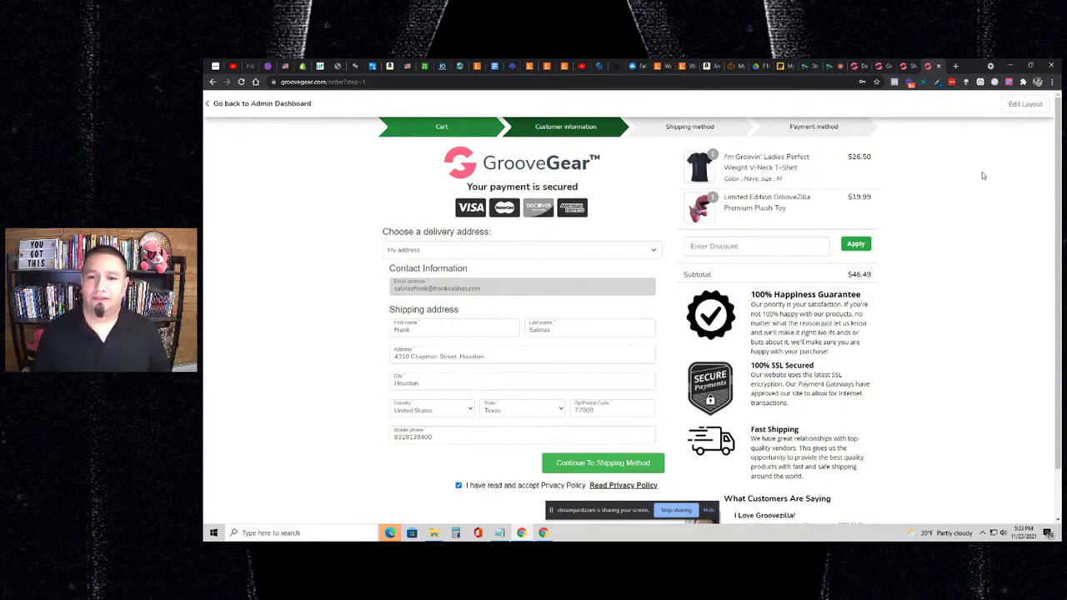
- Highlight the guarantee paragraphs, customer review and payment-secured heading on the checkout page
scroll(922, 245, down, 1)
drag(748, 242, 844, 420)
click(869, 390)
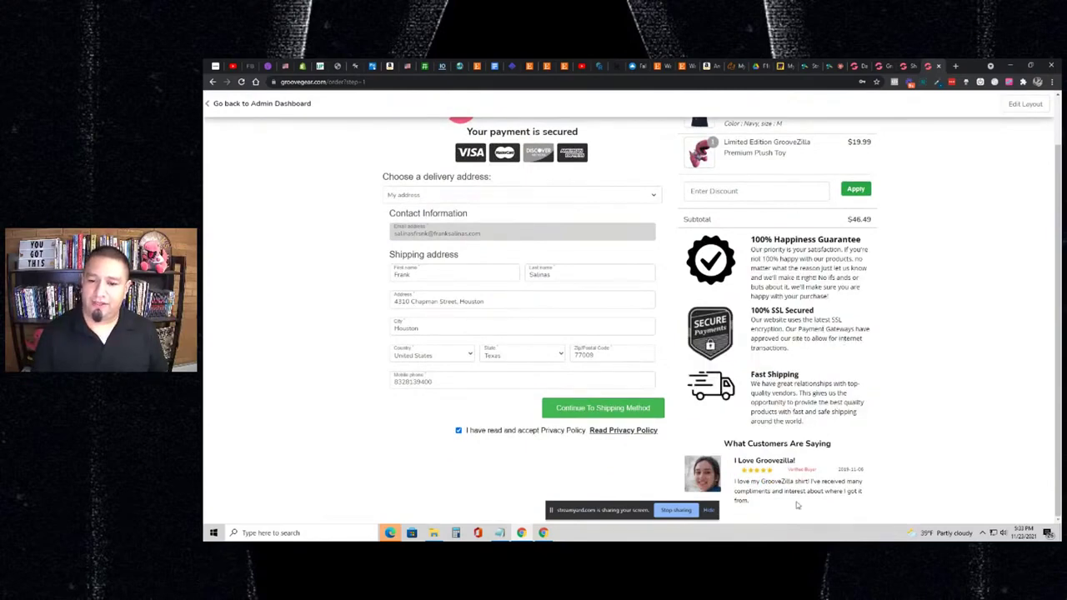
drag(796, 505, 735, 433)
click(805, 381)
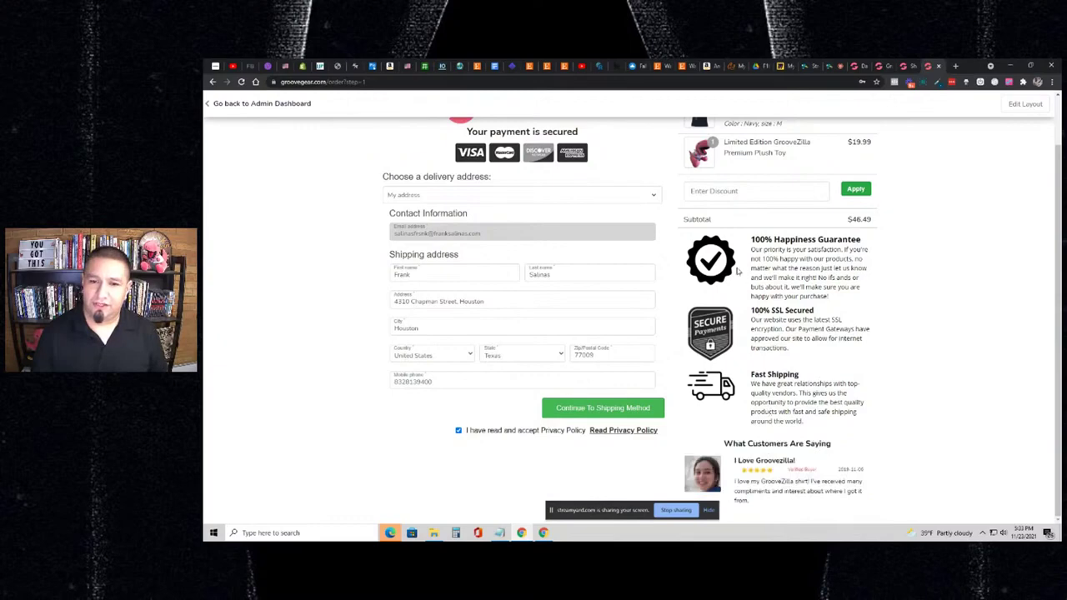
scroll(506, 219, up, 1)
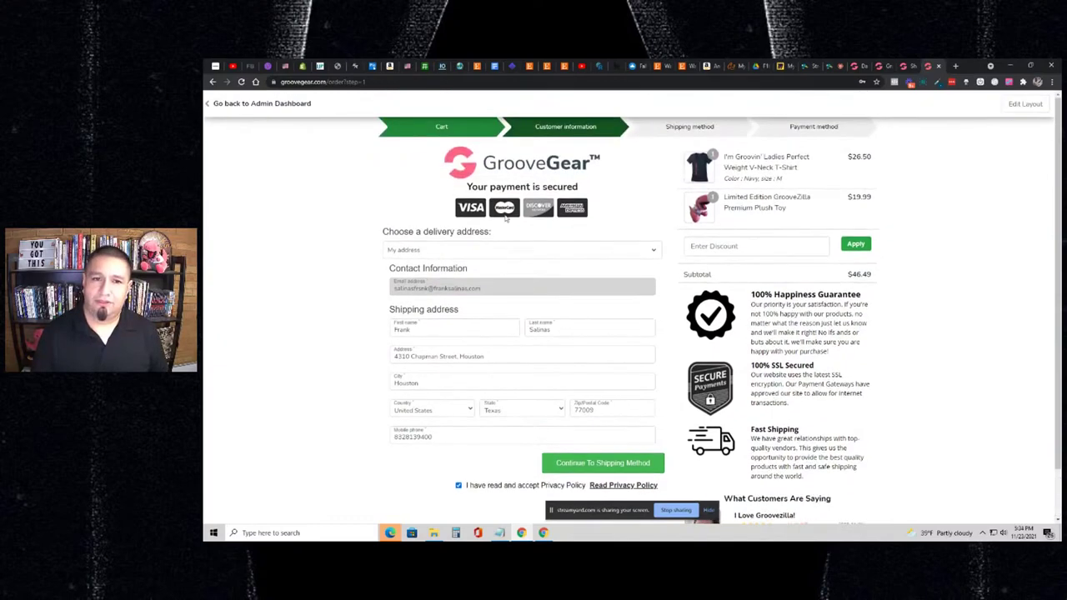
drag(451, 190, 581, 208)
click(602, 212)
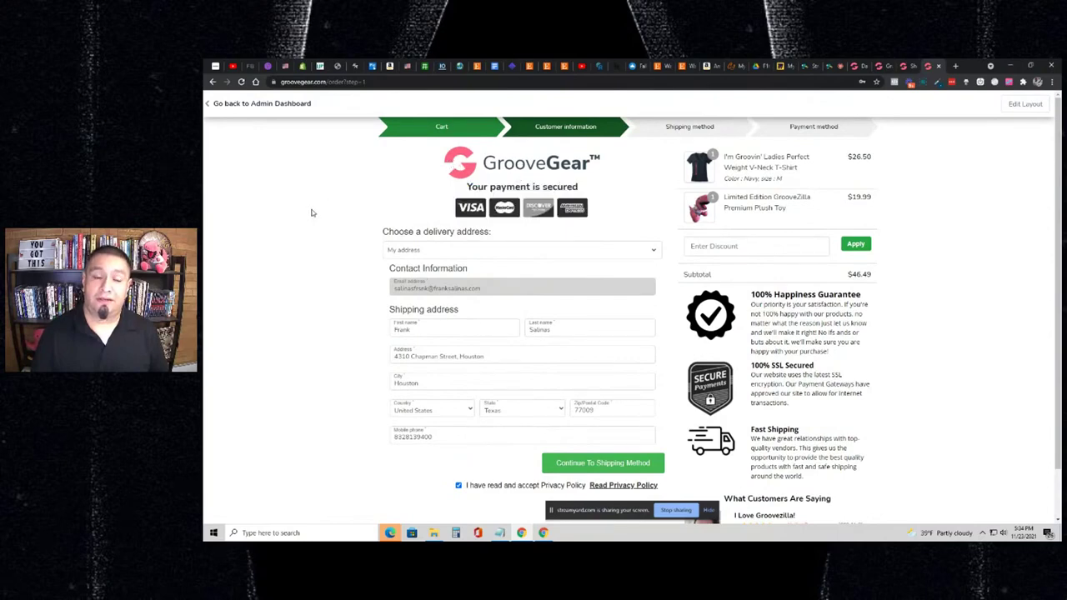
- Highlight the guarantee, shipping and review block, then switch to the Dashboard tab
scroll(310, 212, down, 1)
scroll(312, 213, up, 1)
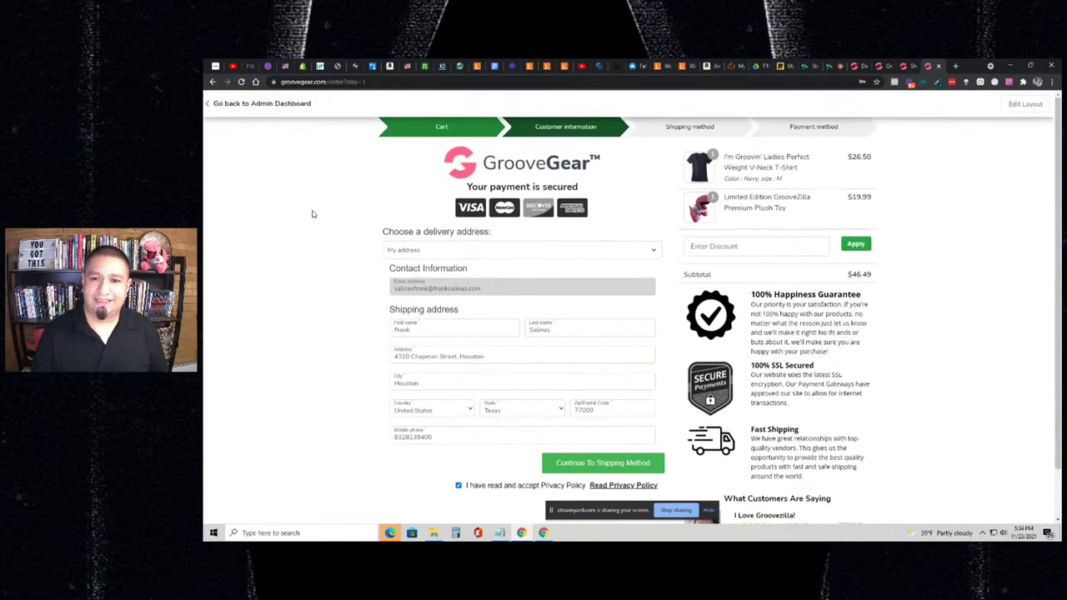
scroll(561, 238, down, 1)
drag(870, 501, 716, 233)
scroll(781, 212, up, 1)
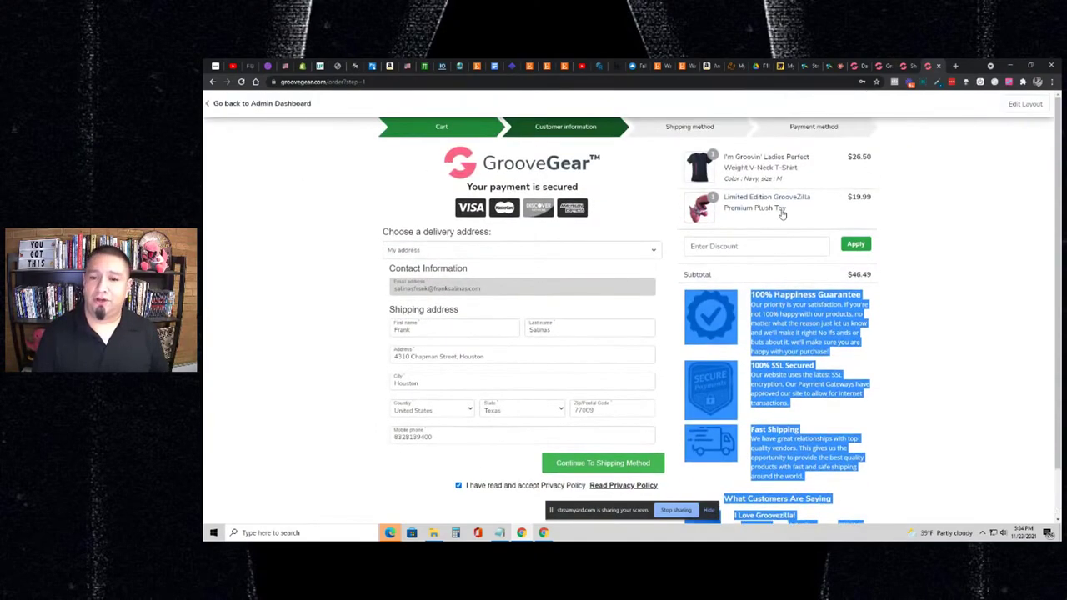
scroll(781, 212, down, 1)
click(748, 369)
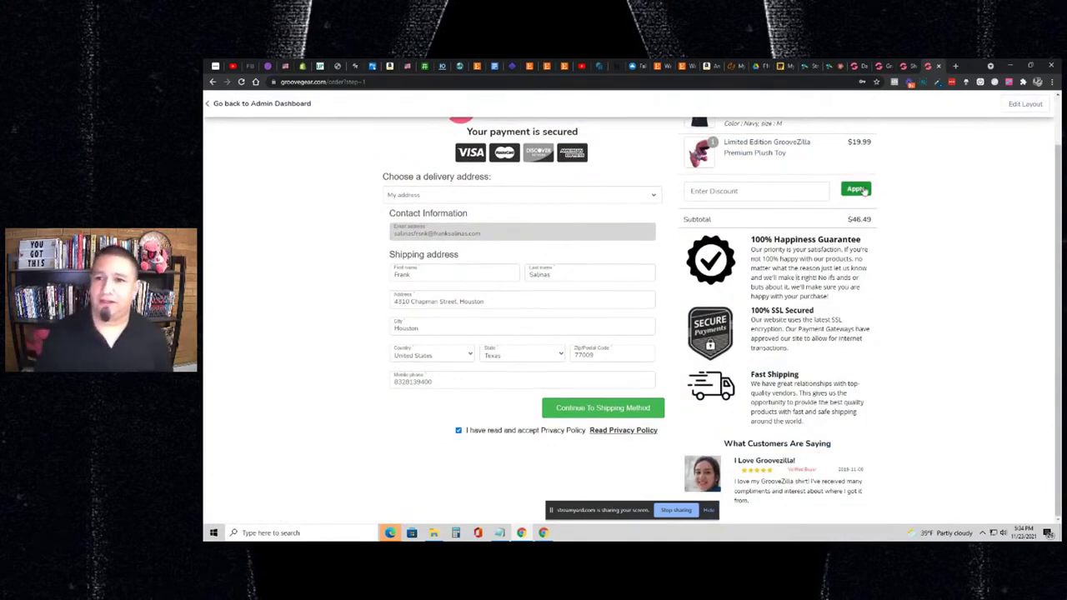
click(857, 66)
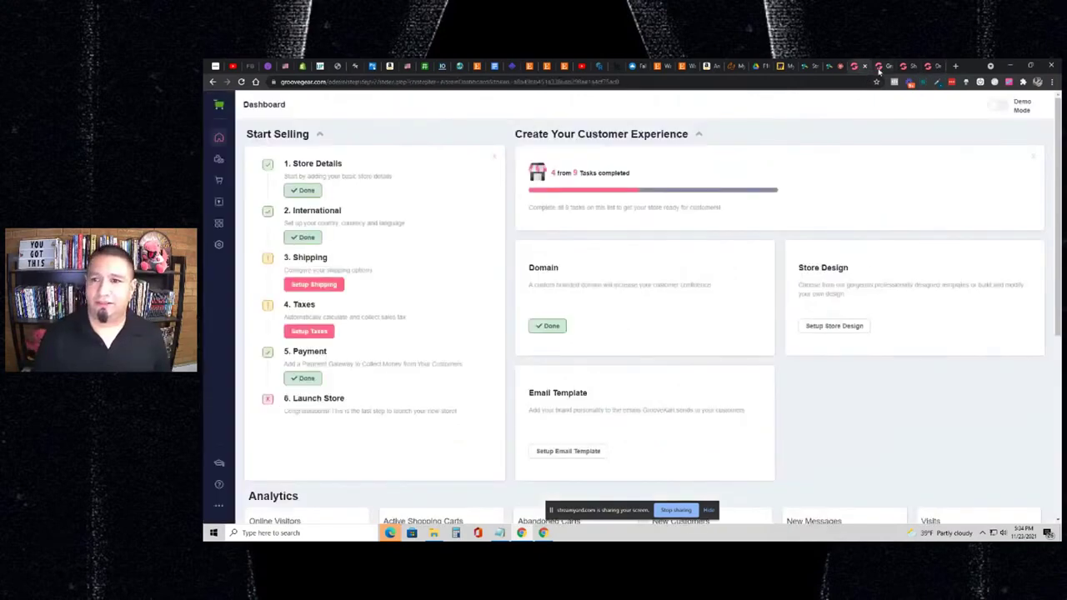
- In the Checkout editor, browse Checkout Elements, then expand Global Elements > Products / Categories
click(878, 69)
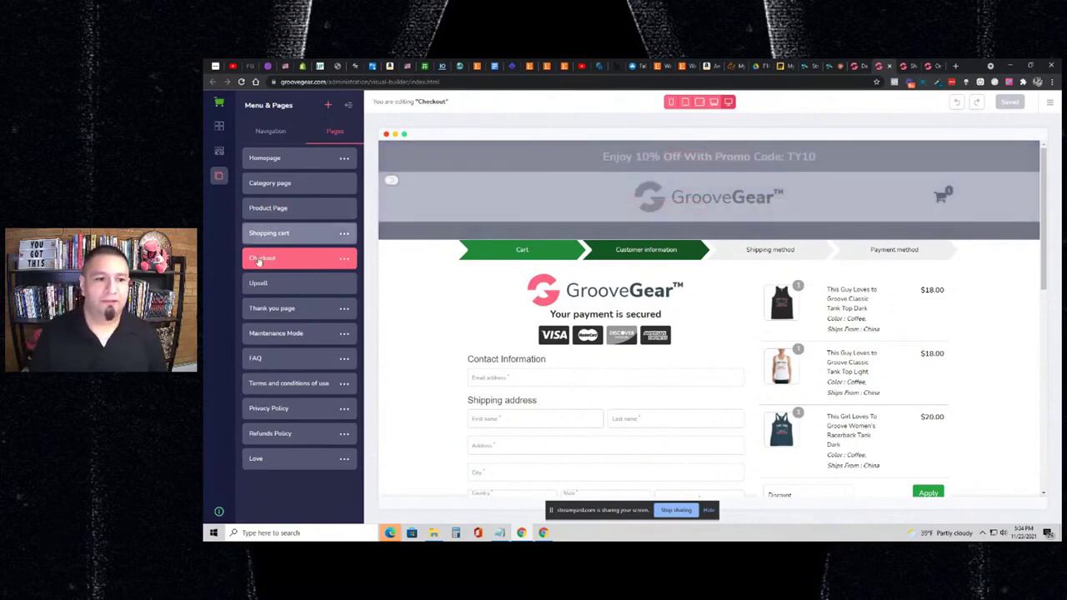
click(221, 154)
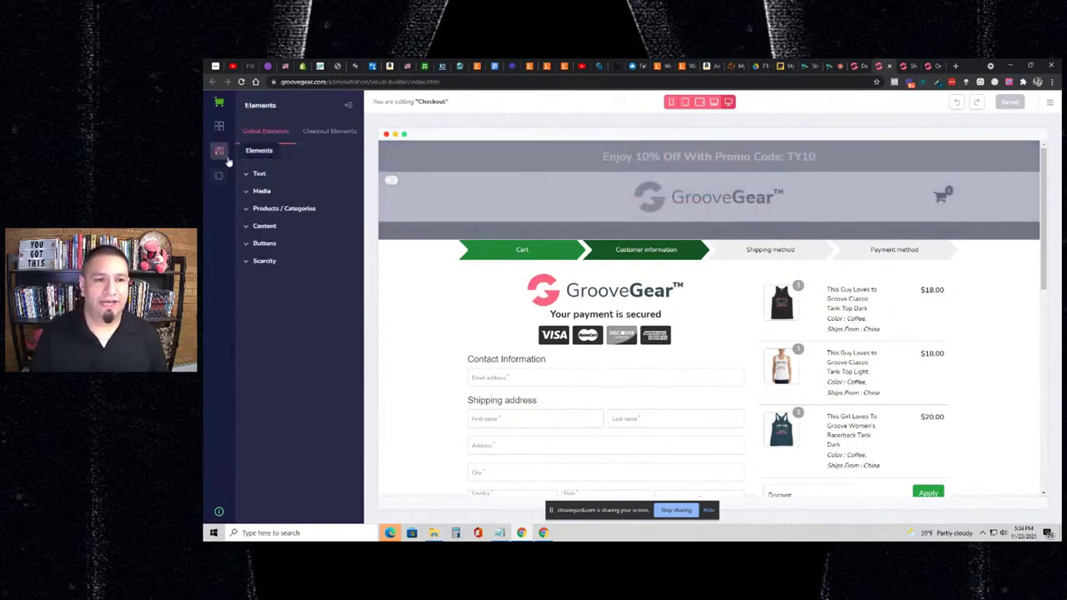
click(323, 133)
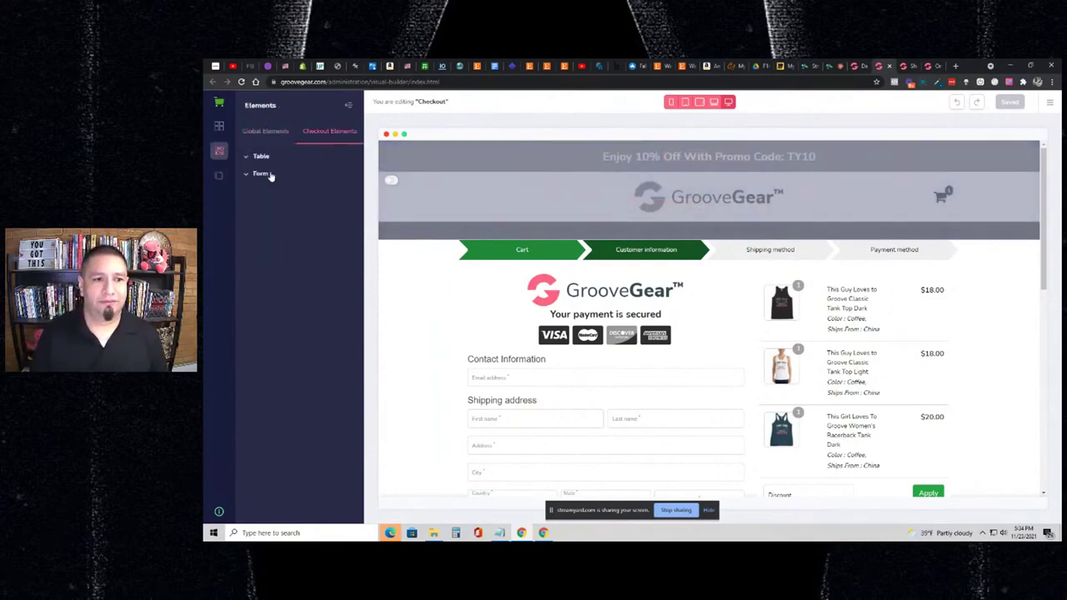
click(268, 174)
click(272, 160)
click(283, 139)
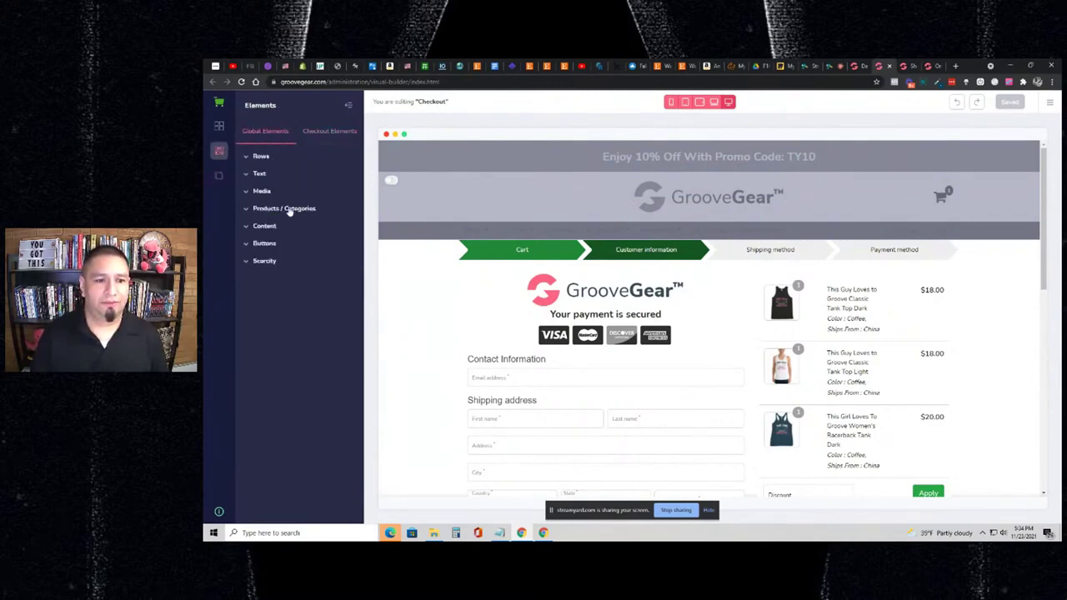
click(289, 210)
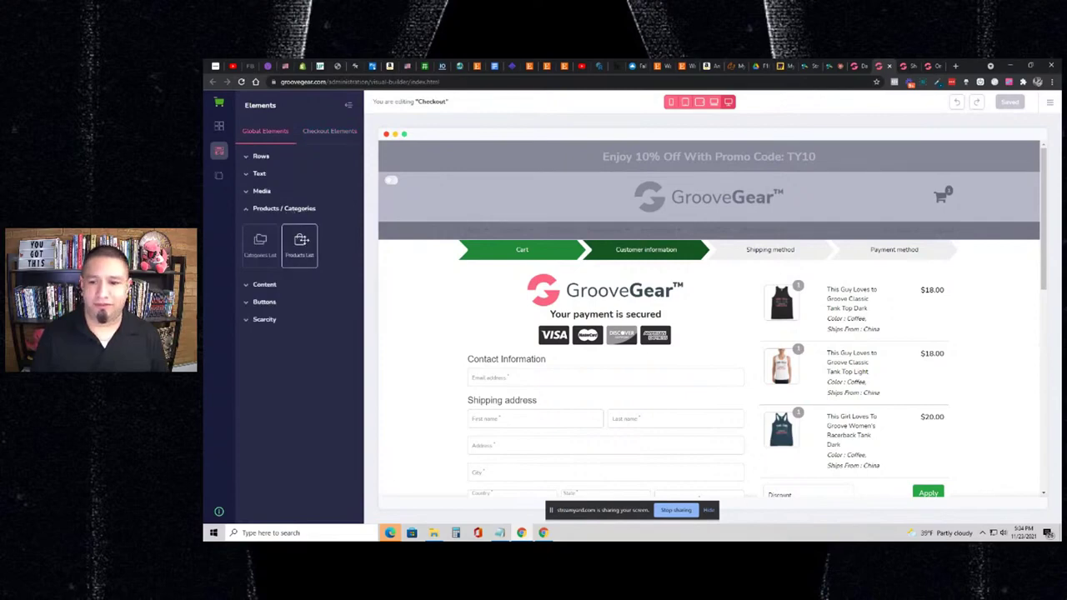
- Drop a Products List block onto the checkout and move it above the Subtotal row
drag(307, 242, 783, 282)
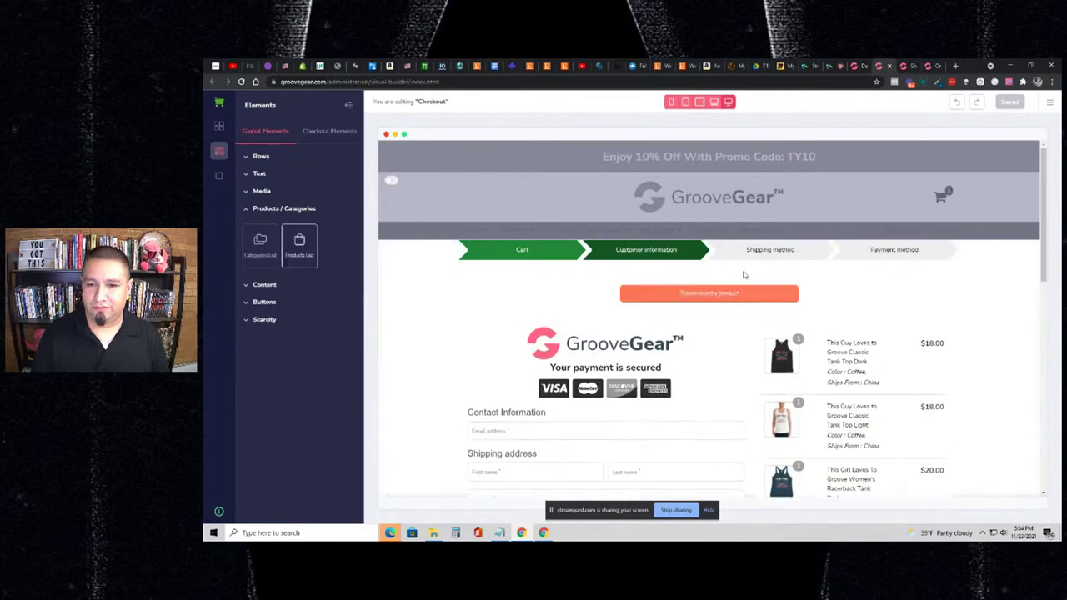
scroll(964, 297, down, 2)
scroll(816, 205, up, 1)
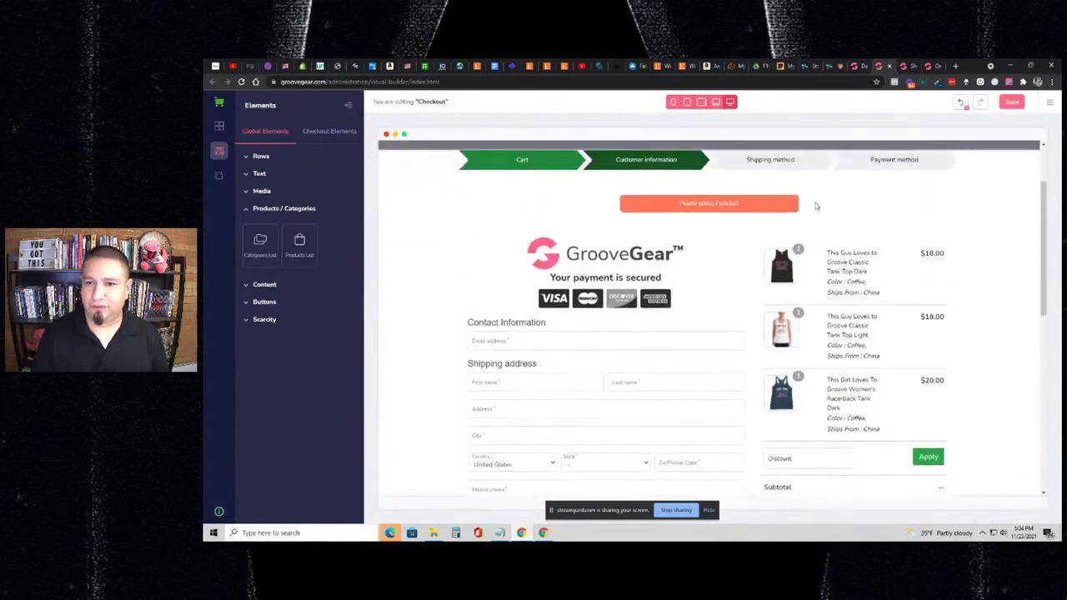
click(760, 192)
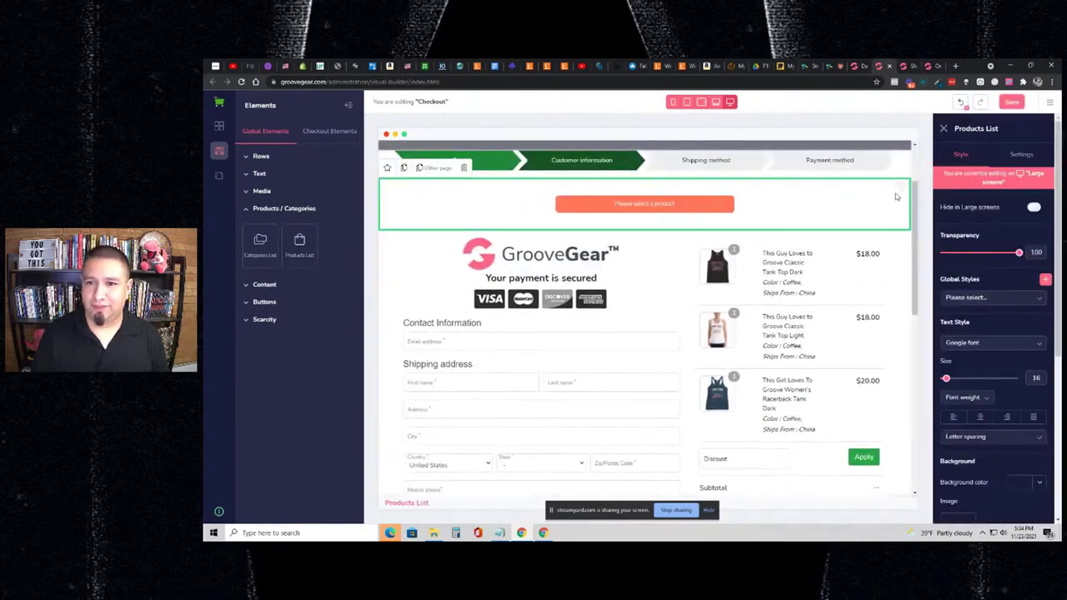
drag(900, 185, 873, 479)
scroll(867, 333, down, 4)
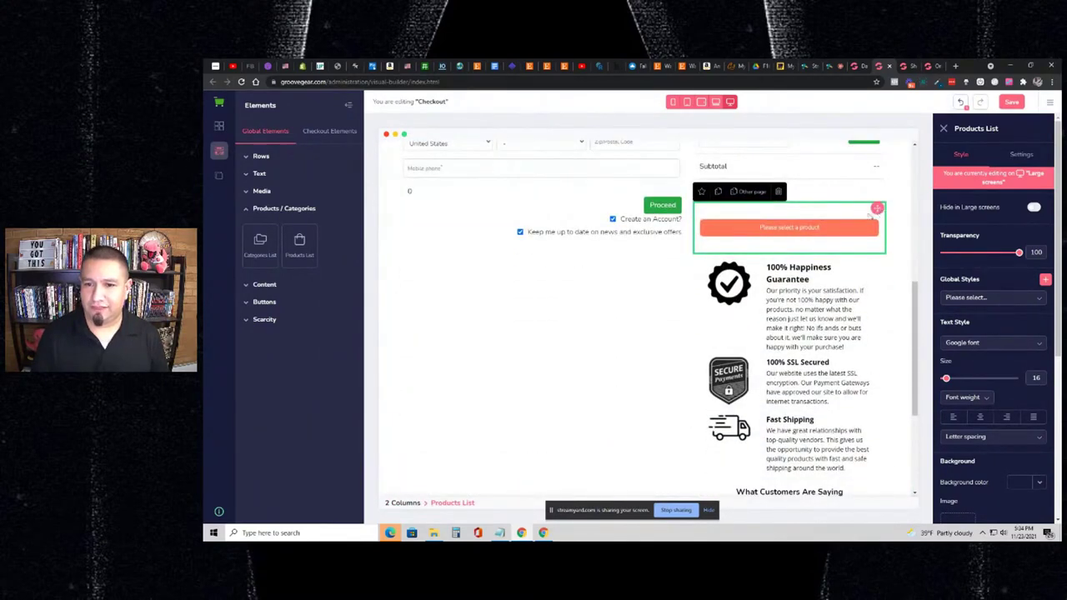
- Filter the Products List by category, limiting it to GrooveZilla under Home
click(1020, 155)
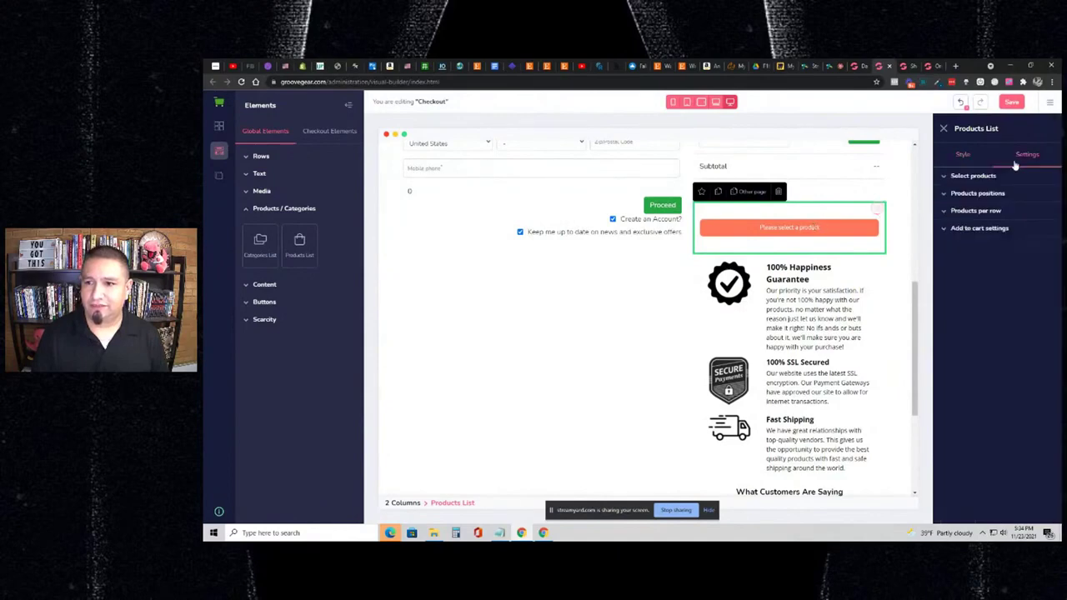
click(973, 176)
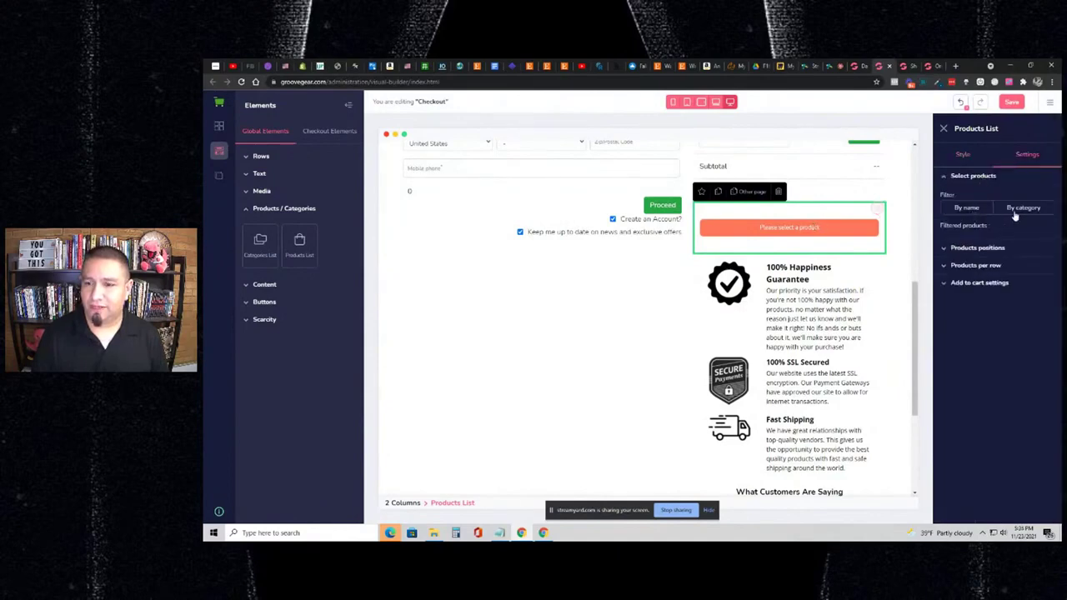
click(1016, 210)
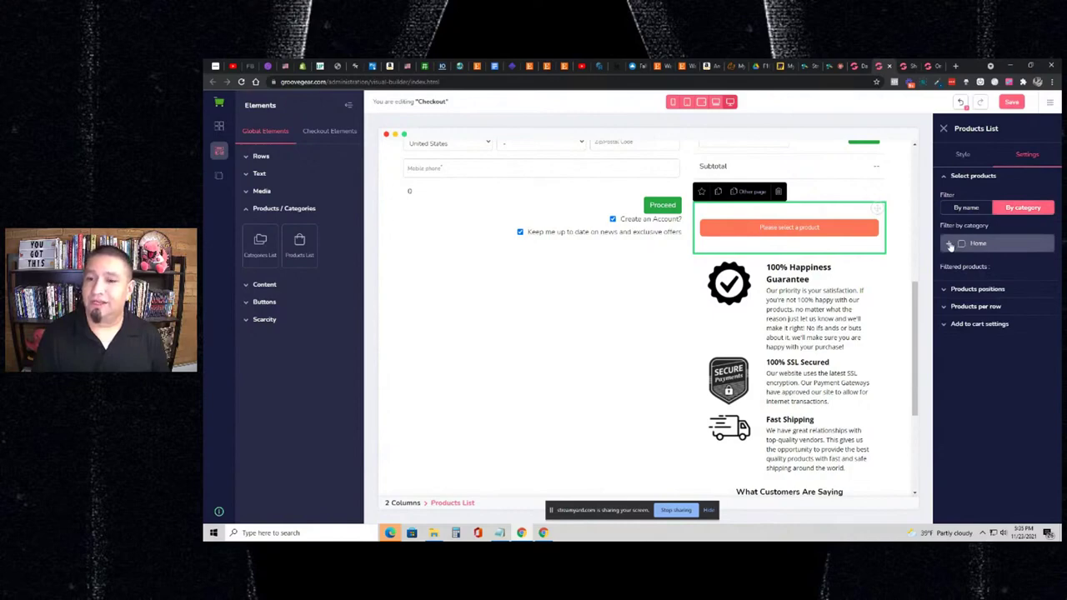
click(949, 244)
scroll(969, 406, down, 5)
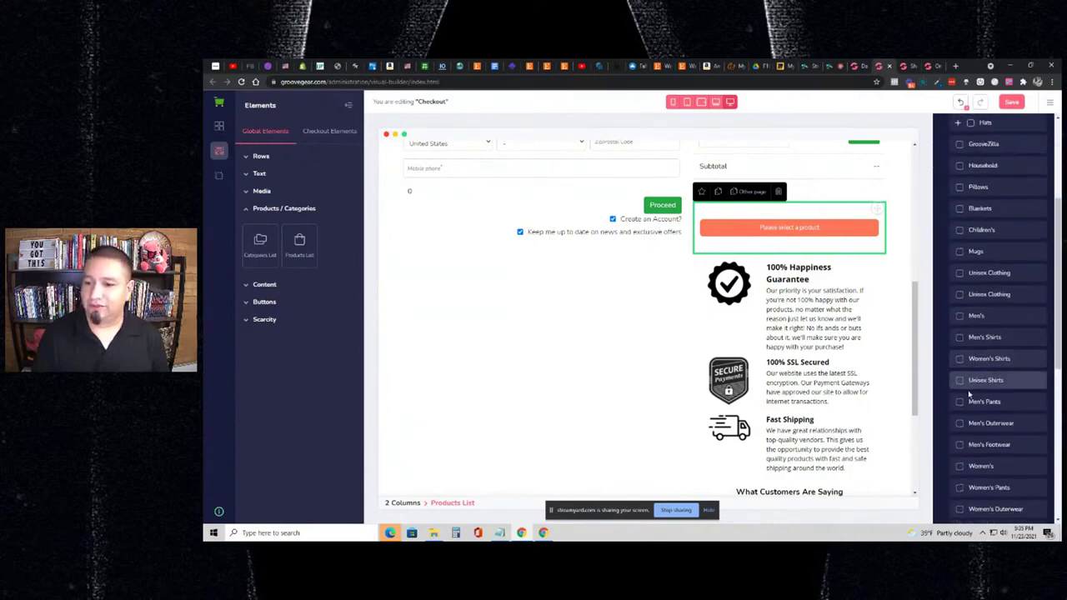
scroll(969, 406, down, 5)
scroll(974, 367, up, 6)
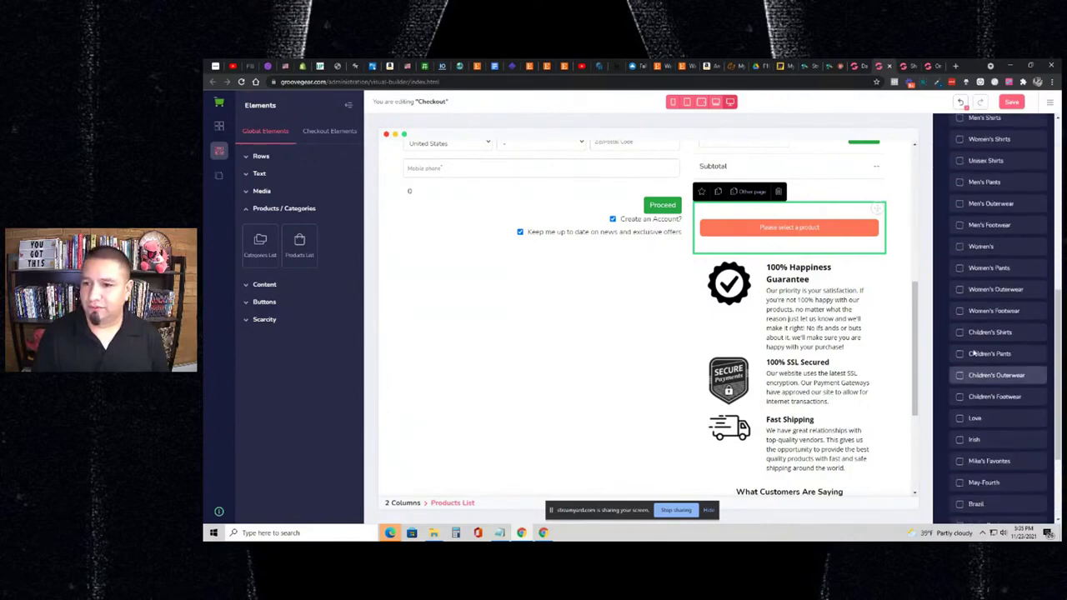
scroll(971, 325, up, 5)
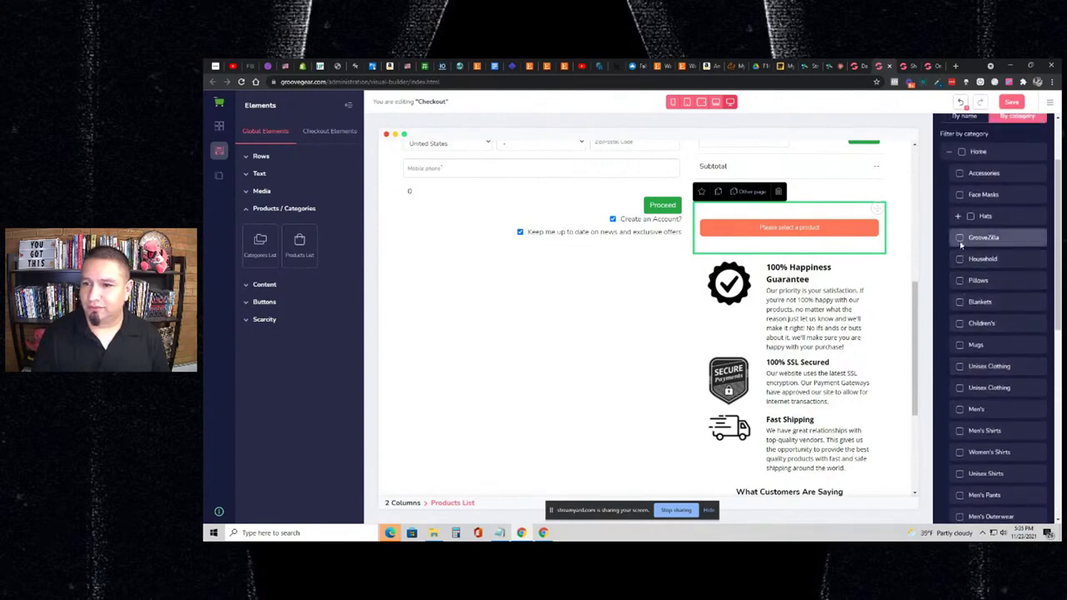
click(960, 239)
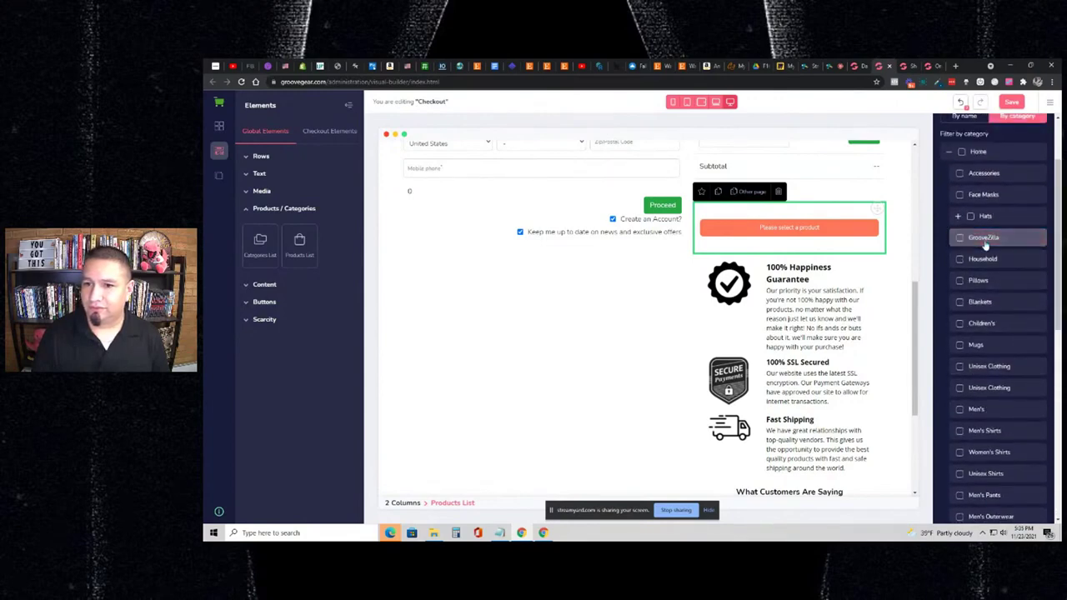
- Search the page for 'plush' and tick the Limited Edition GrooveZilla Premium Plush Toy
scroll(992, 292, down, 10)
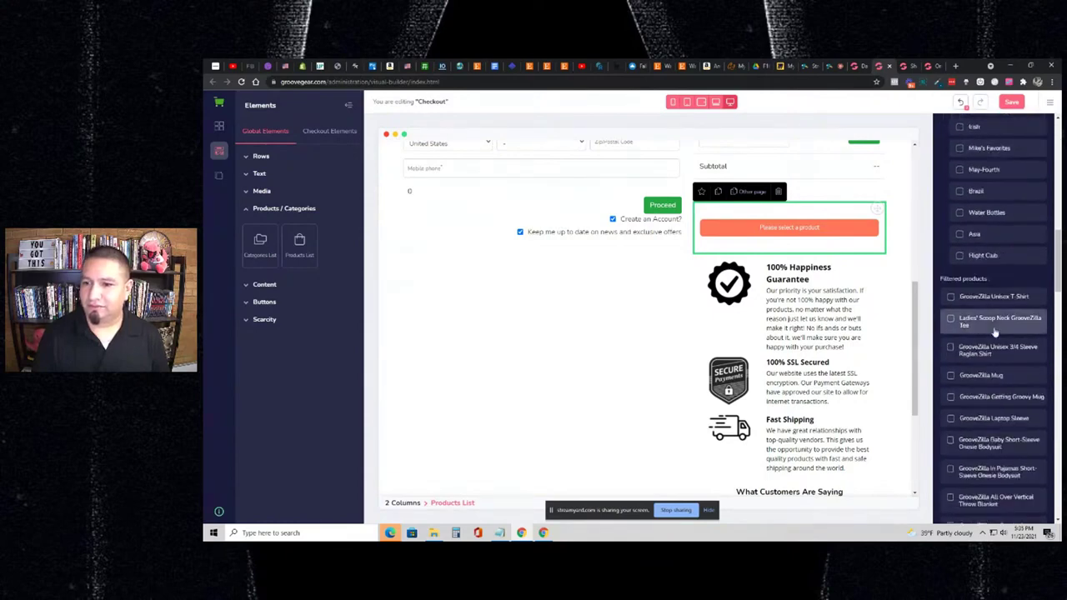
scroll(990, 320, down, 10)
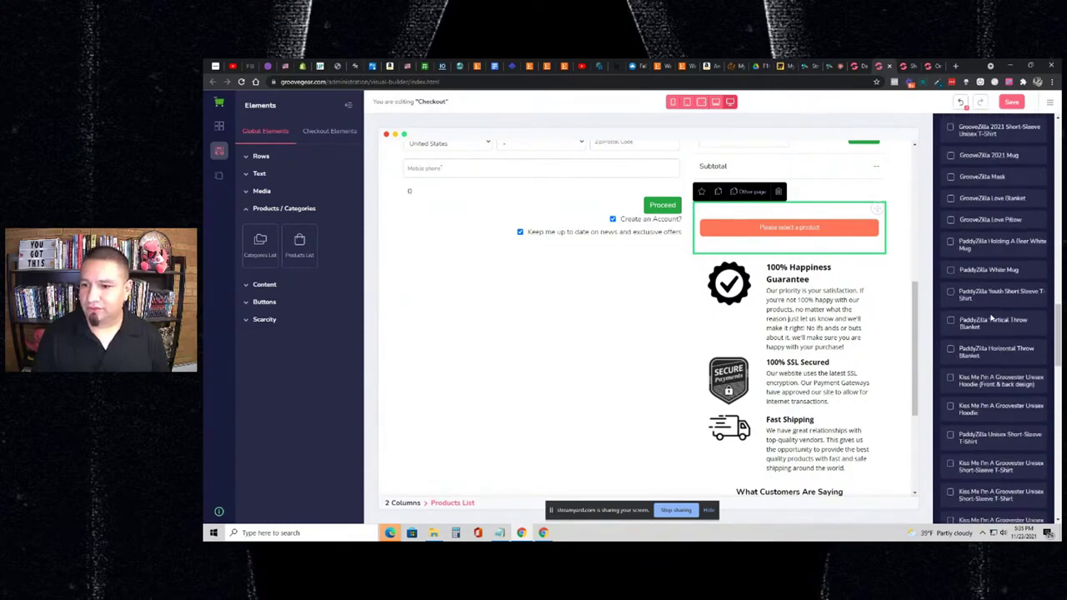
scroll(990, 321, down, 10)
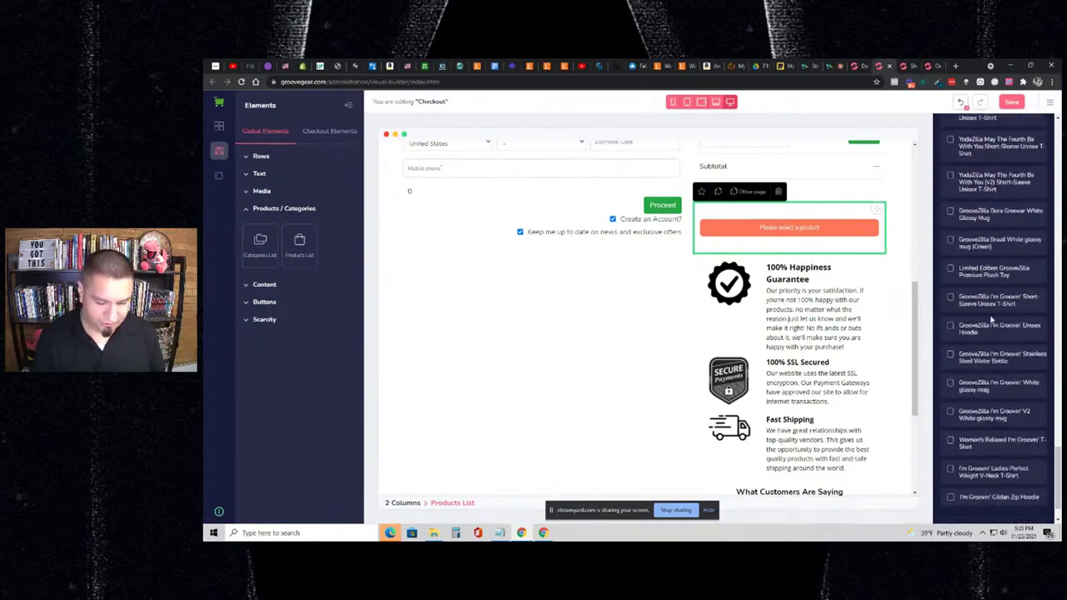
key(ctrl+f)
text(plush)
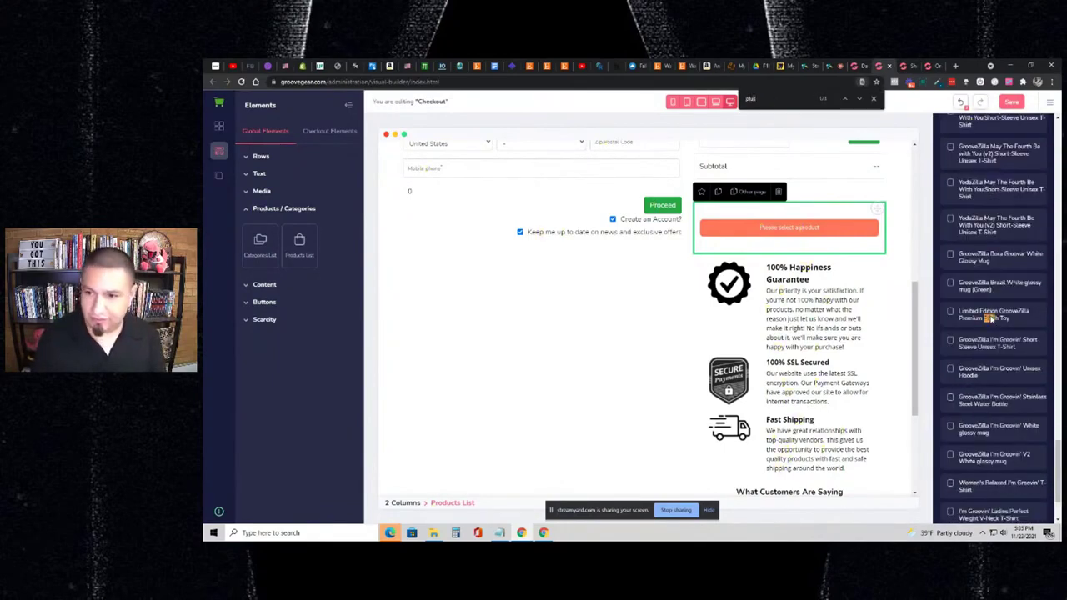
click(951, 311)
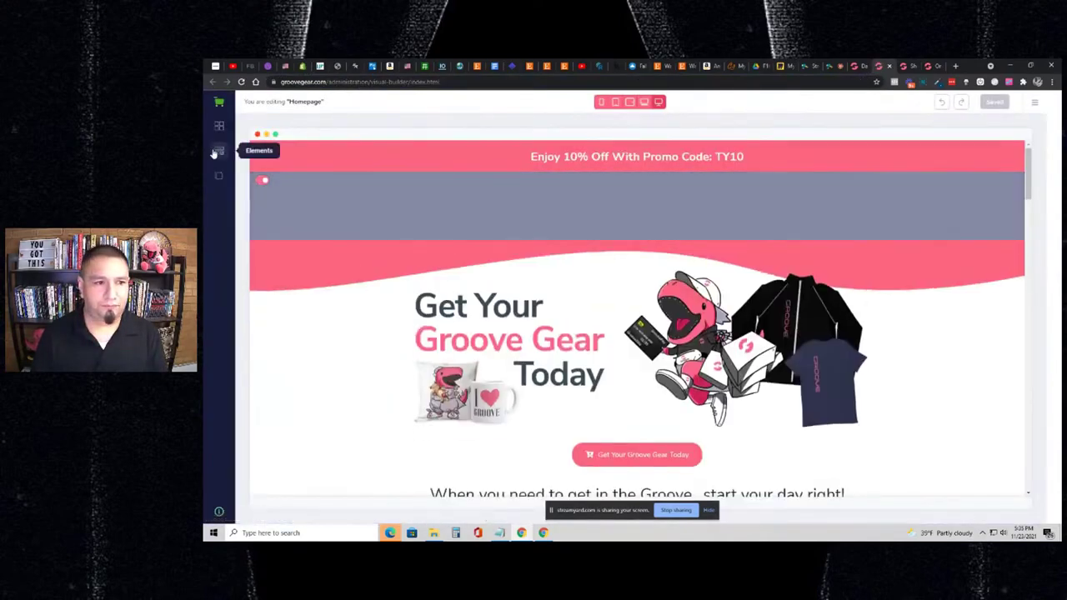
- Load the Checkout page again via Menu & Pages > Pages > Checkout
click(218, 176)
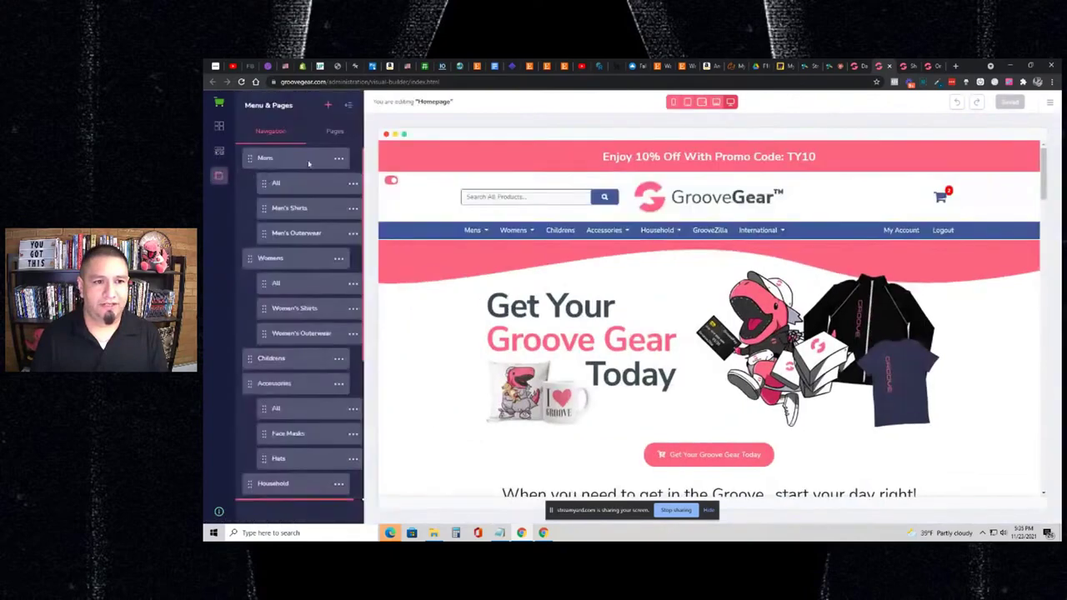
click(330, 135)
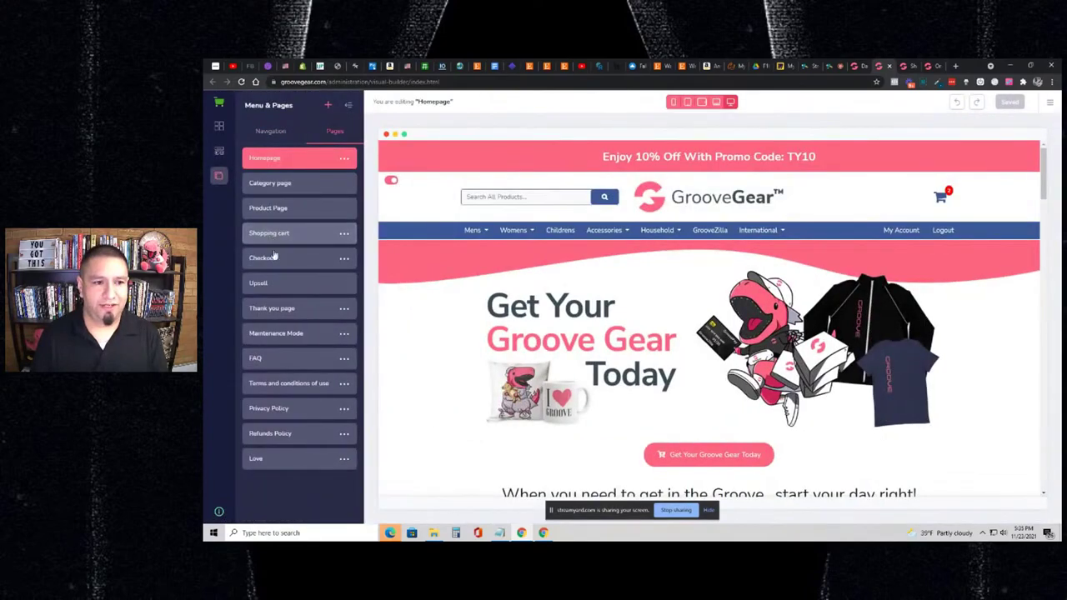
click(271, 258)
scroll(811, 273, down, 5)
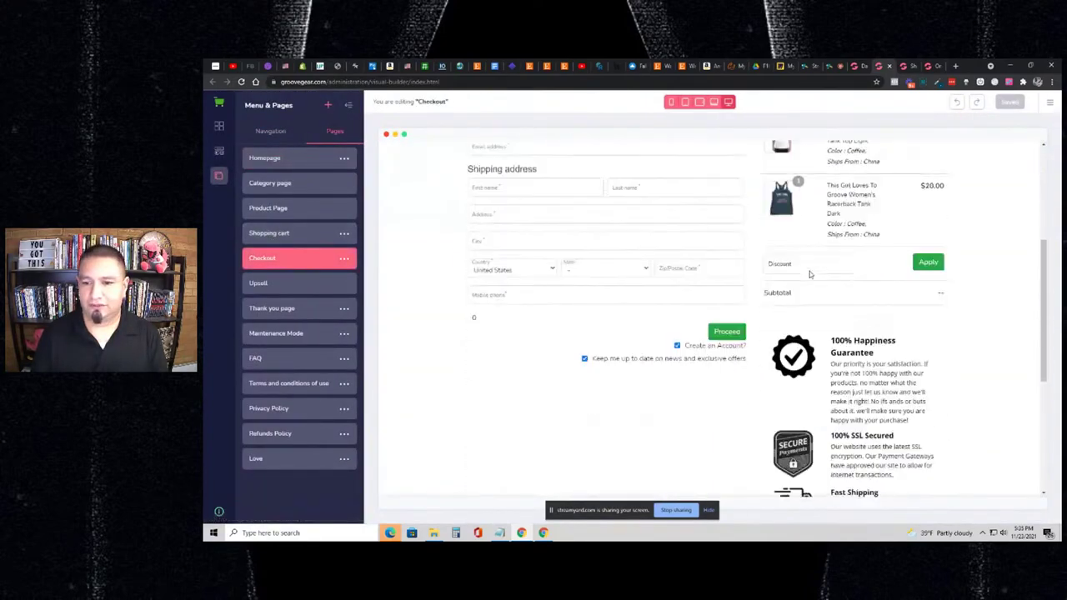
scroll(811, 273, down, 5)
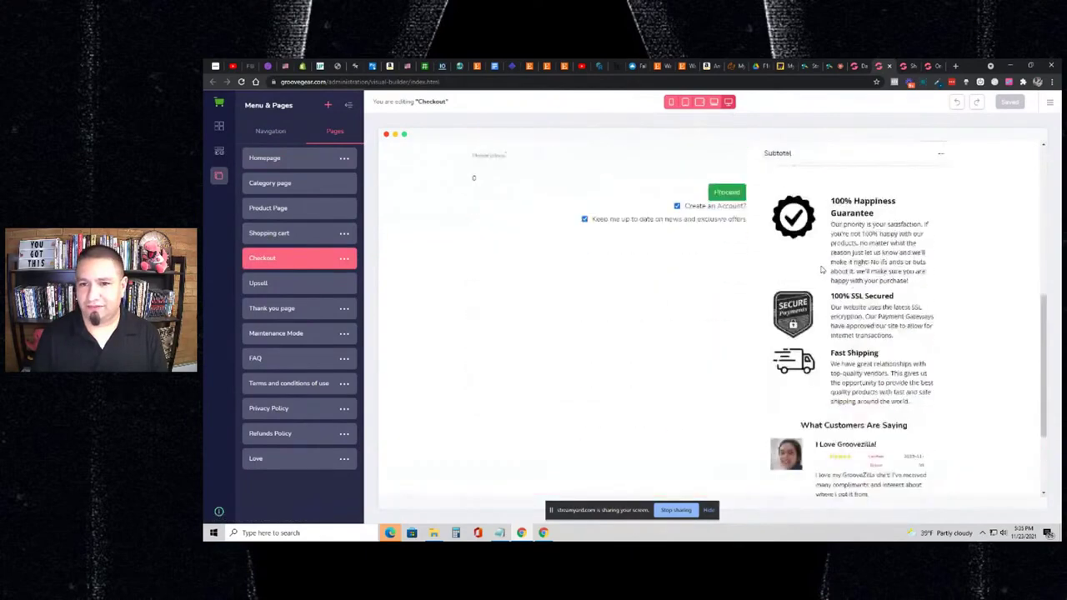
scroll(464, 190, up, 10)
- Place a new Products List block below Subtotal on the checkout
click(218, 151)
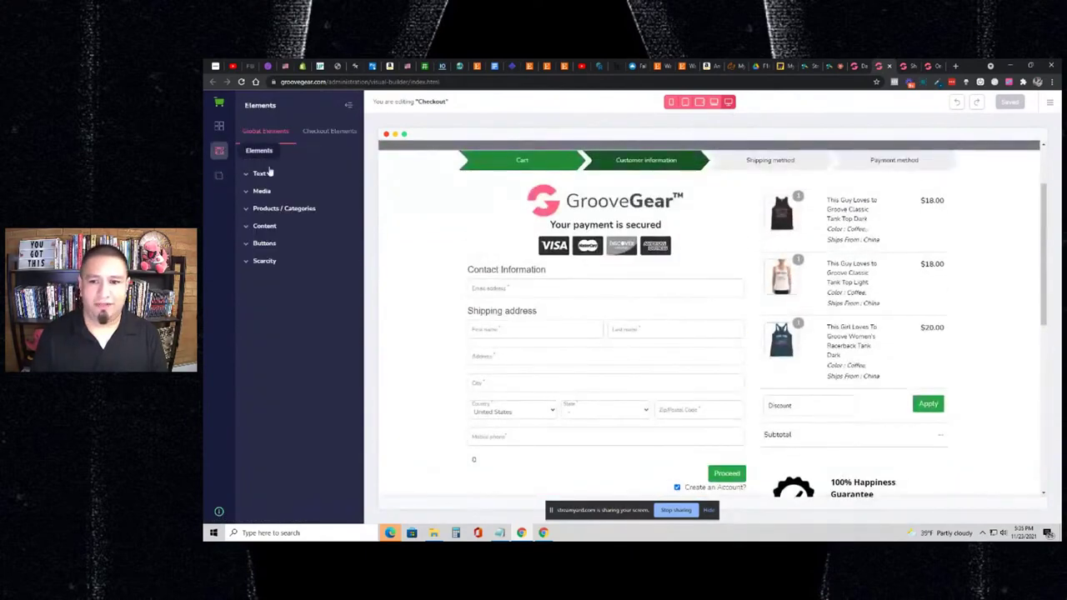
scroll(550, 231, down, 5)
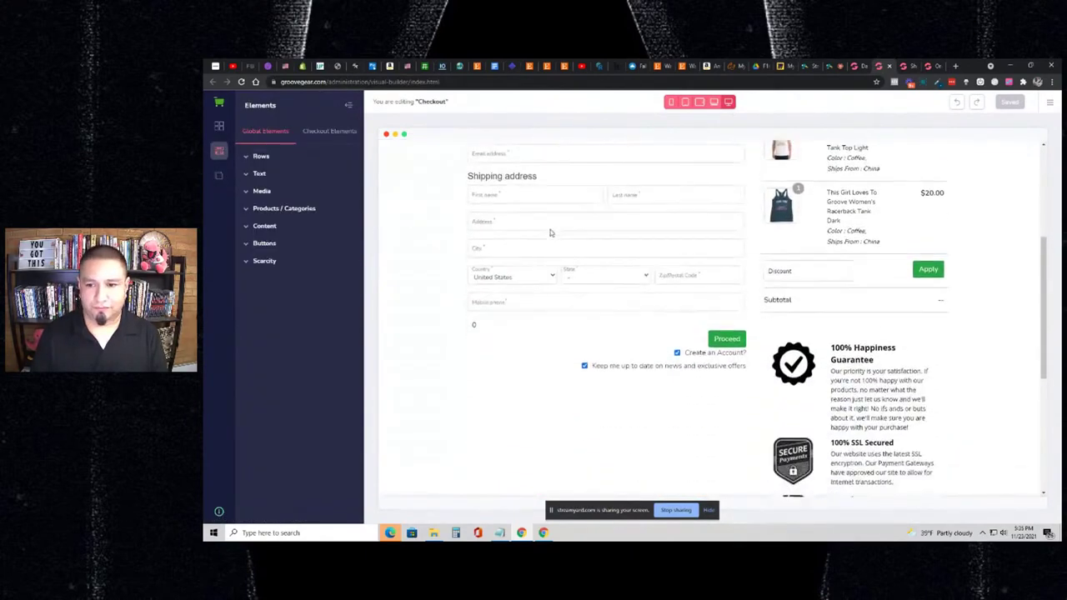
click(265, 208)
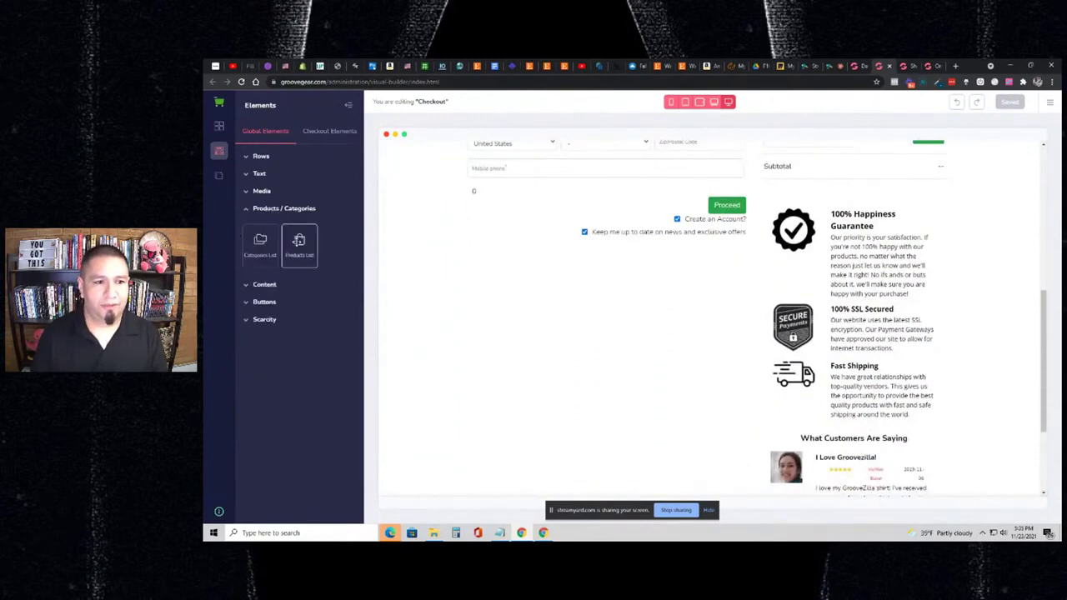
drag(298, 245, 849, 197)
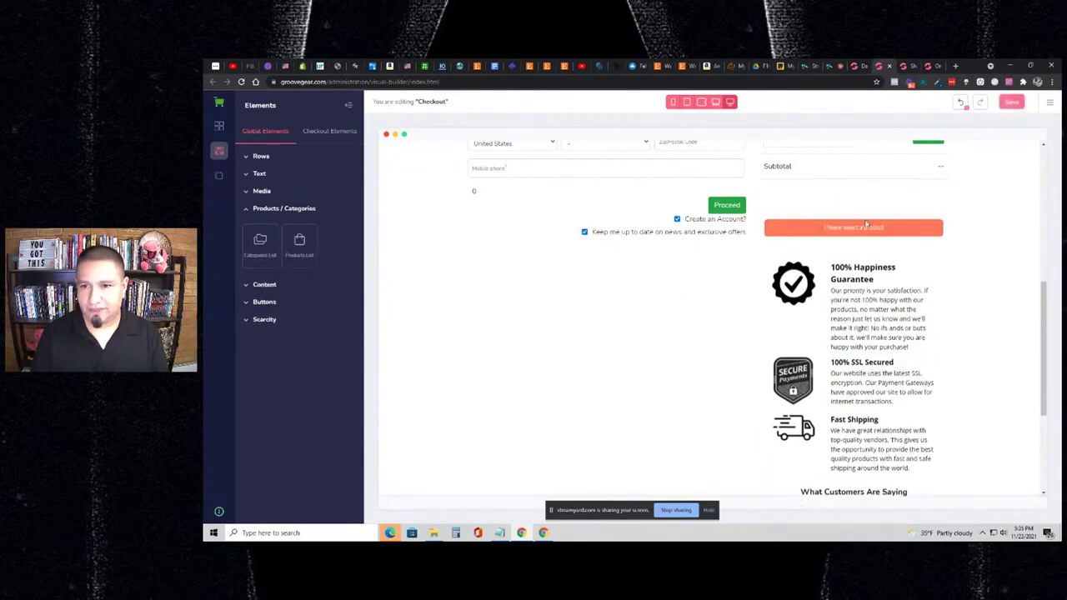
click(866, 225)
- Pick the Limited Edition GrooveZilla Premium Plush Toy by name and show an Add to cart button
click(1025, 155)
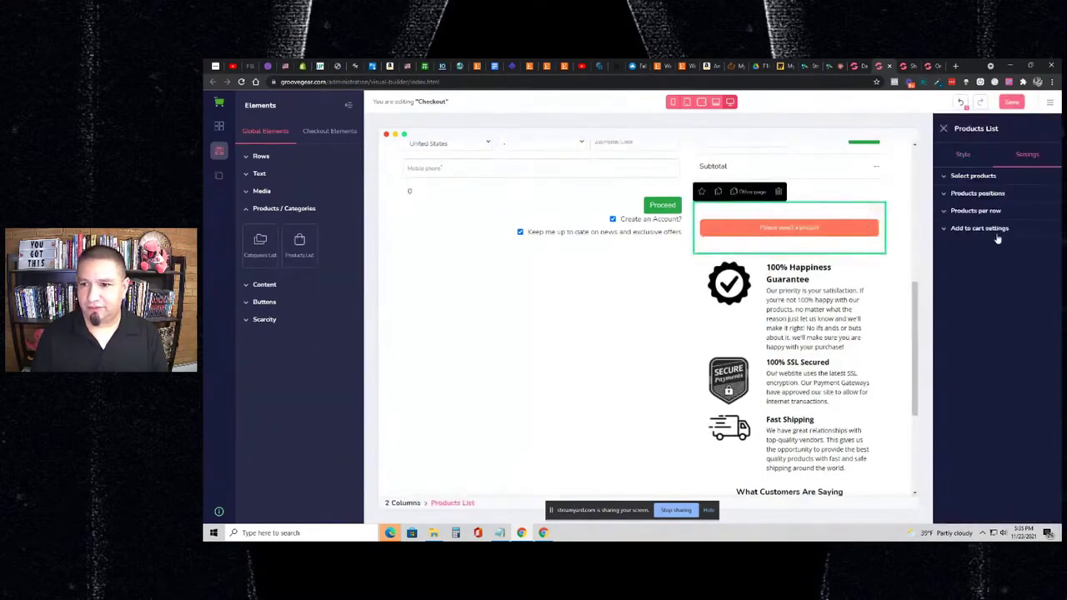
click(986, 176)
click(1020, 209)
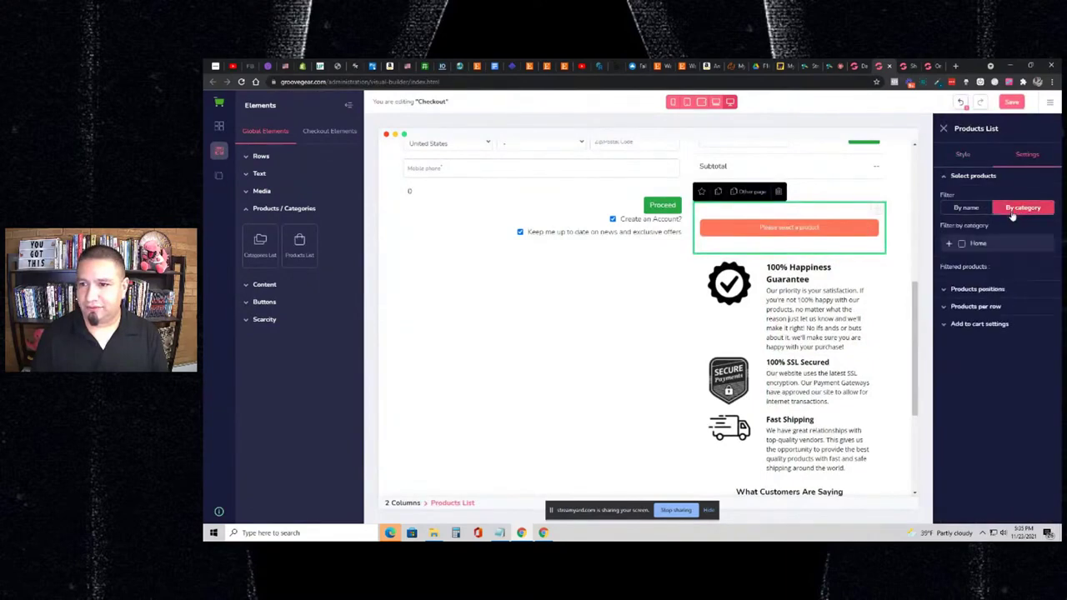
click(977, 210)
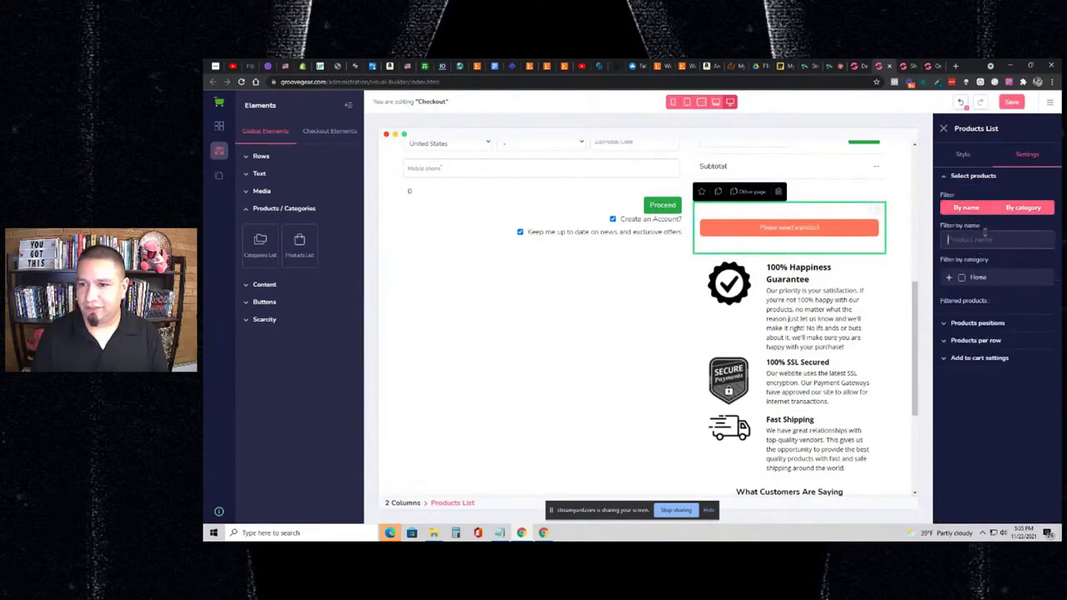
text(plus)
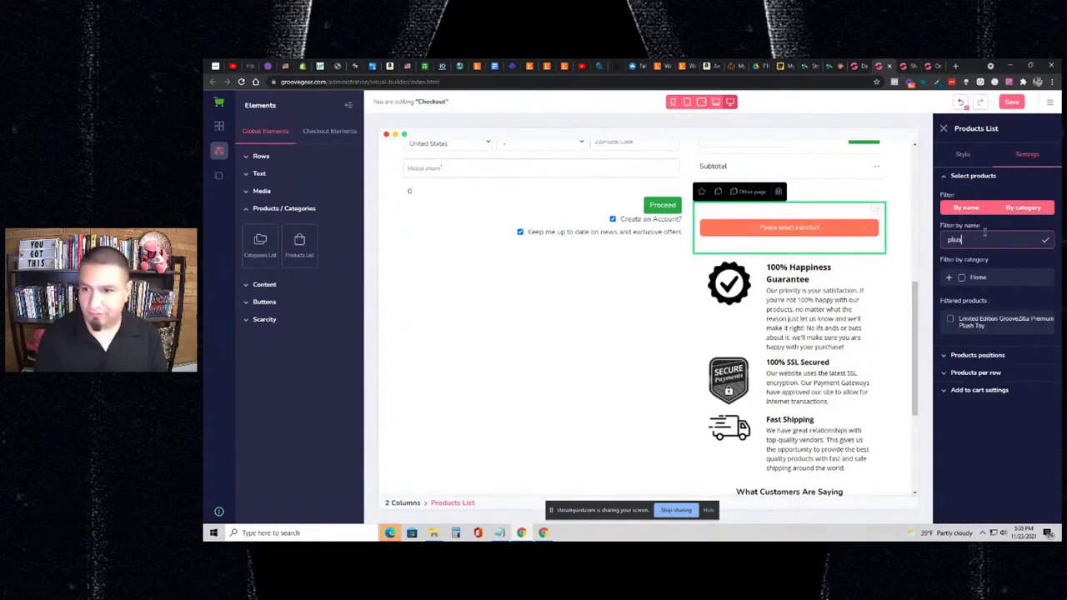
click(950, 320)
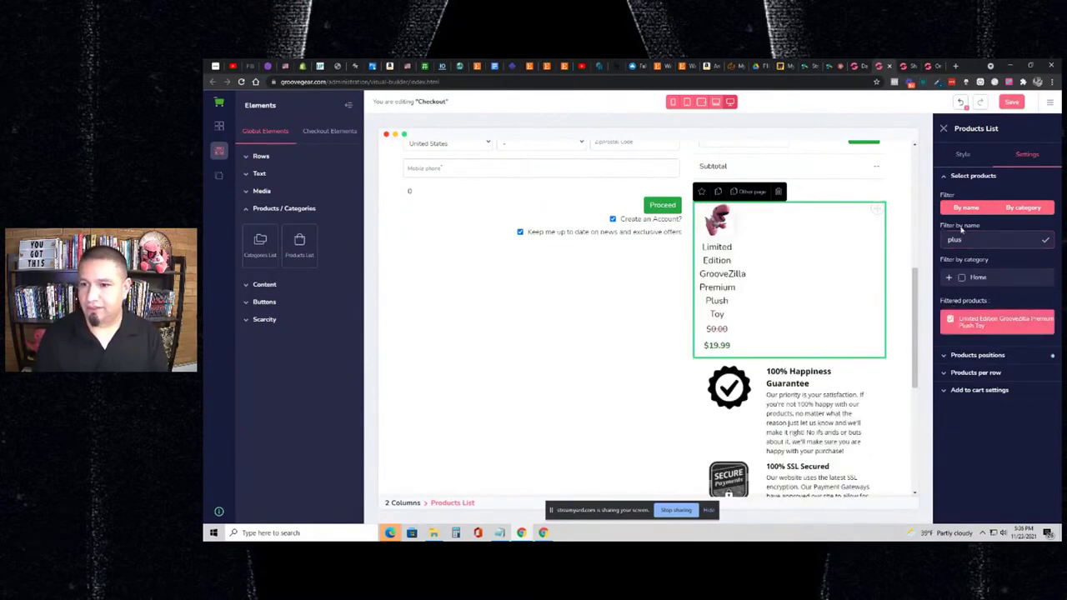
click(981, 355)
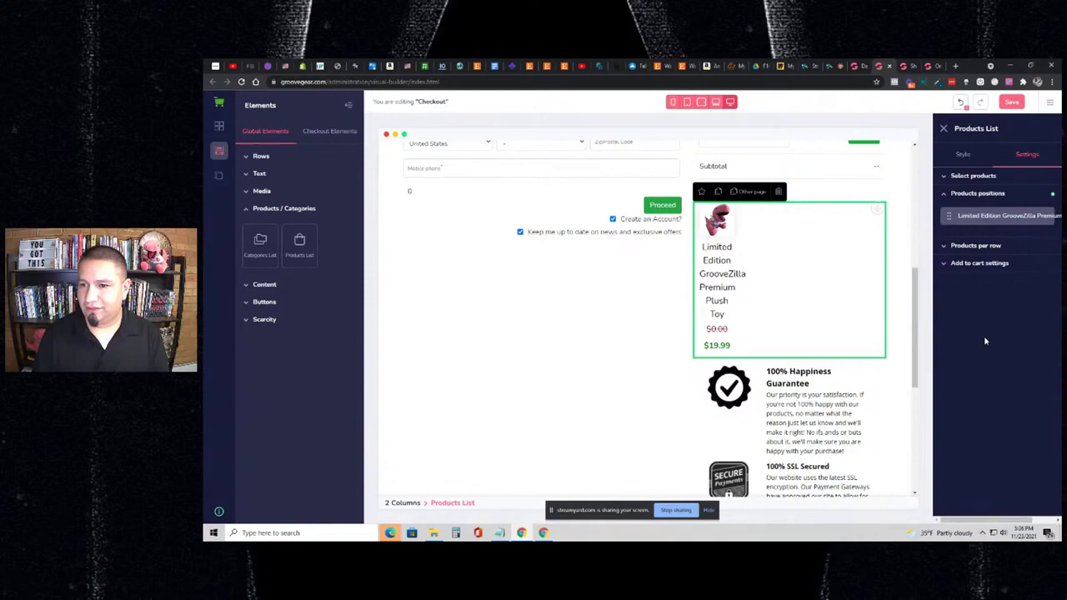
click(990, 263)
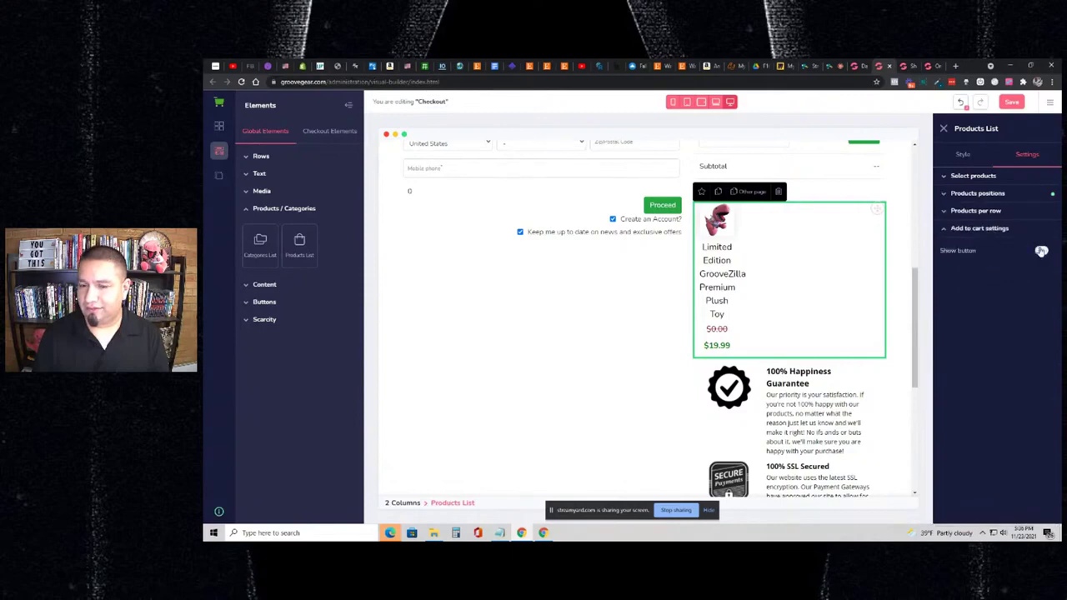
click(1041, 251)
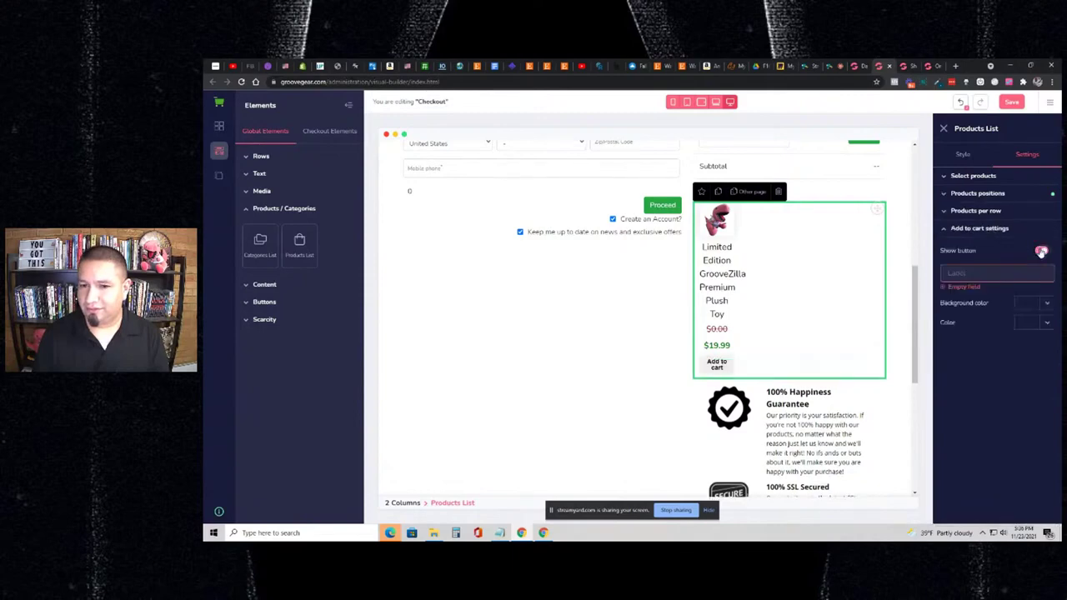
- Set Desktop, Horizontal Tab and Vertical Tab to 1 product per row and adjust the mobile setting
click(1001, 218)
click(1025, 231)
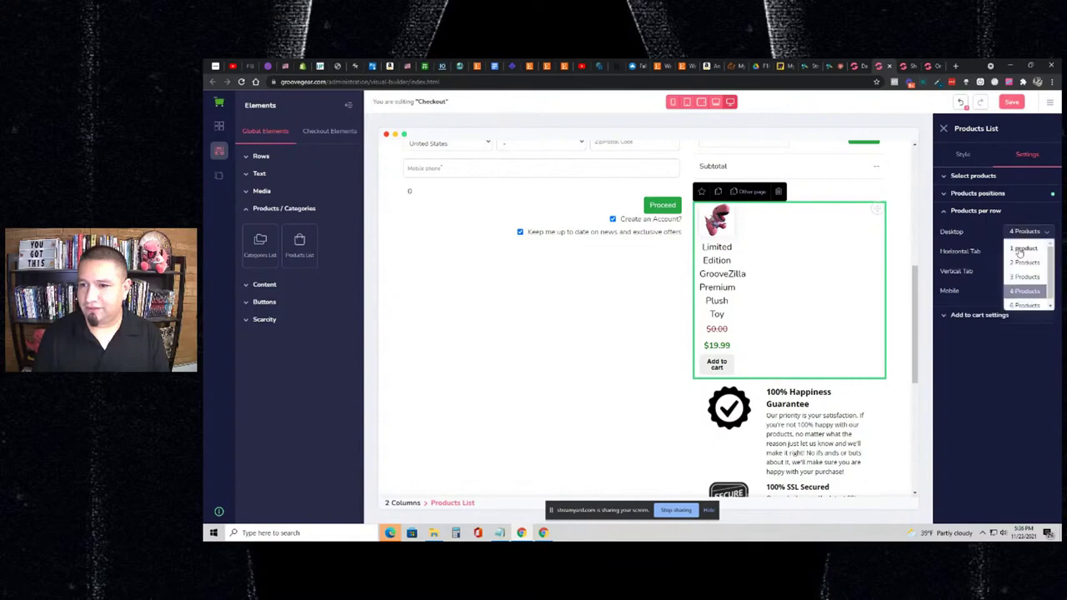
click(1023, 241)
click(1011, 252)
click(1013, 261)
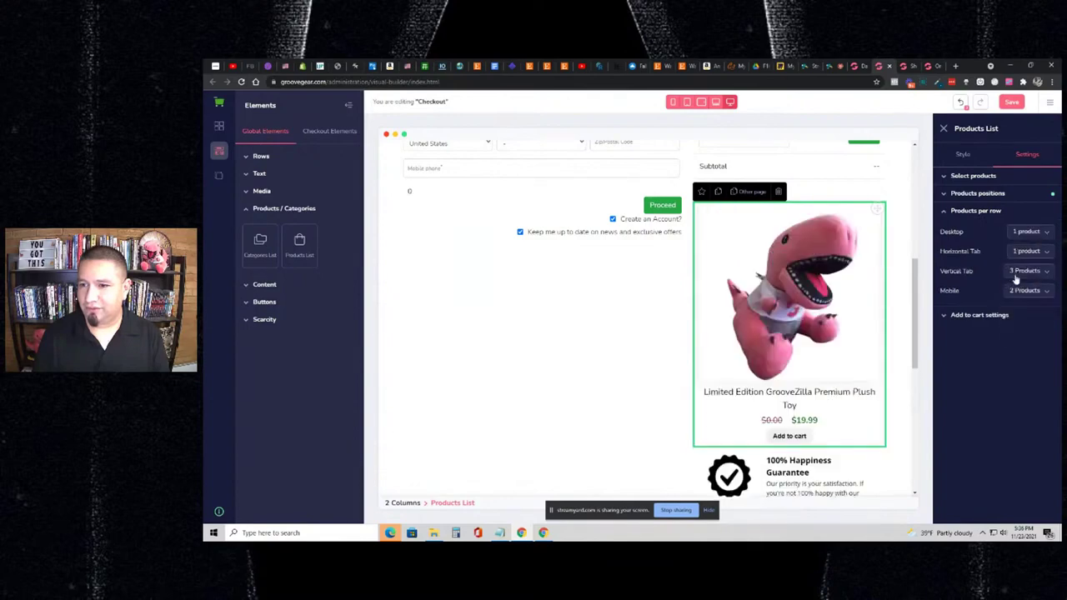
click(1017, 271)
click(1017, 281)
click(1024, 291)
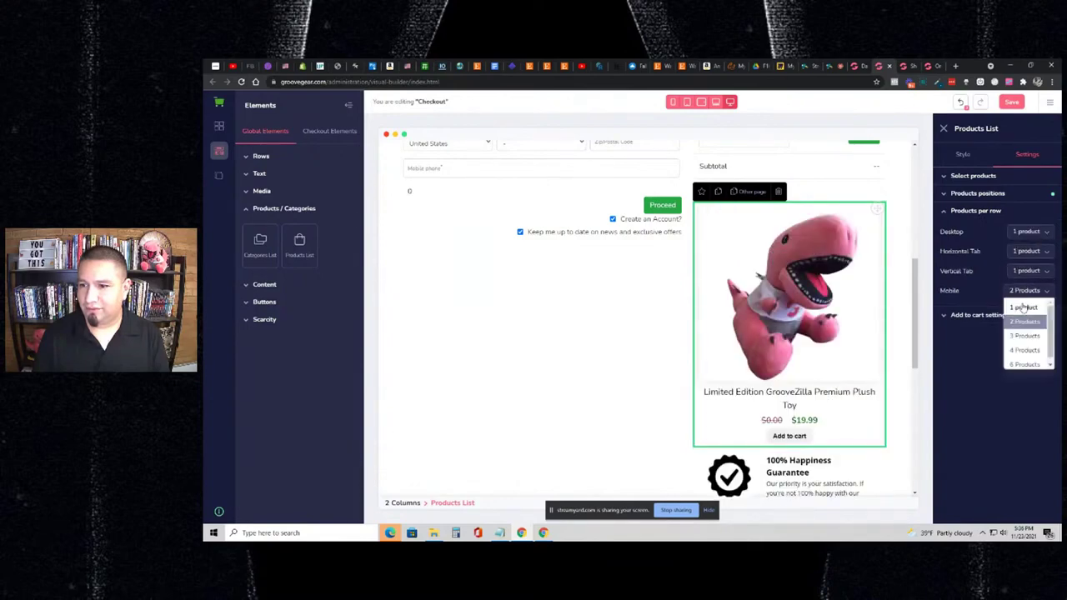
click(1019, 305)
click(992, 194)
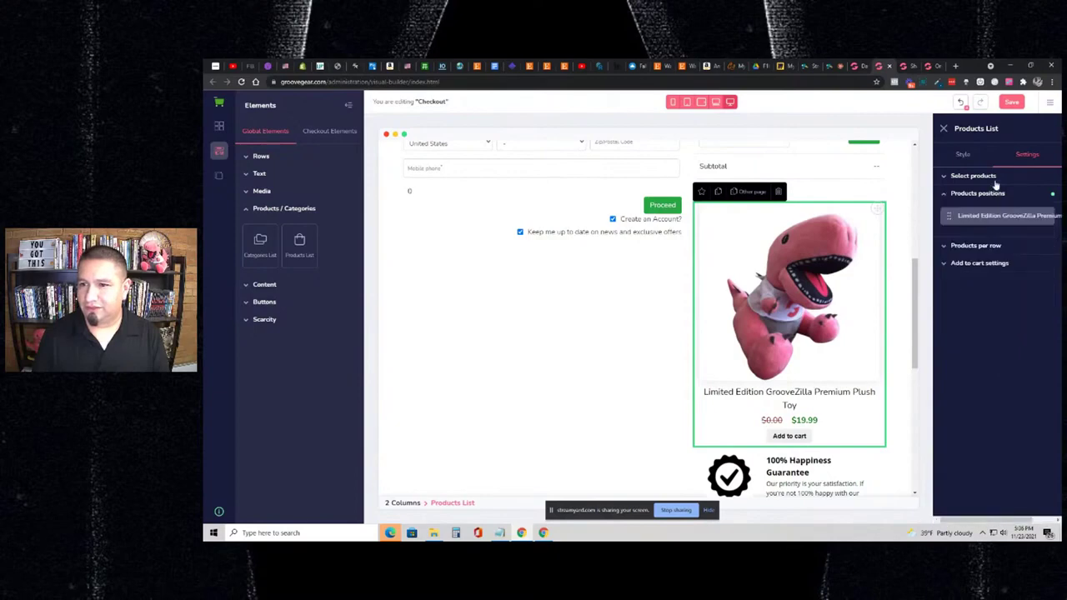
click(993, 179)
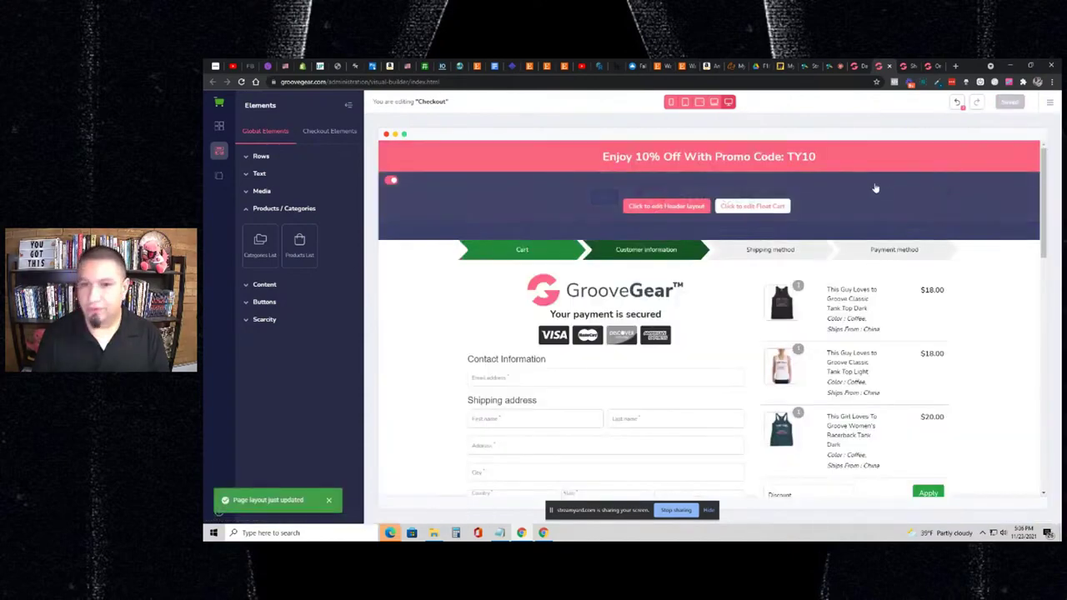
- Open the live checkout showing the $19.99 GrooveZilla plush upsell and launch Inspect
click(905, 65)
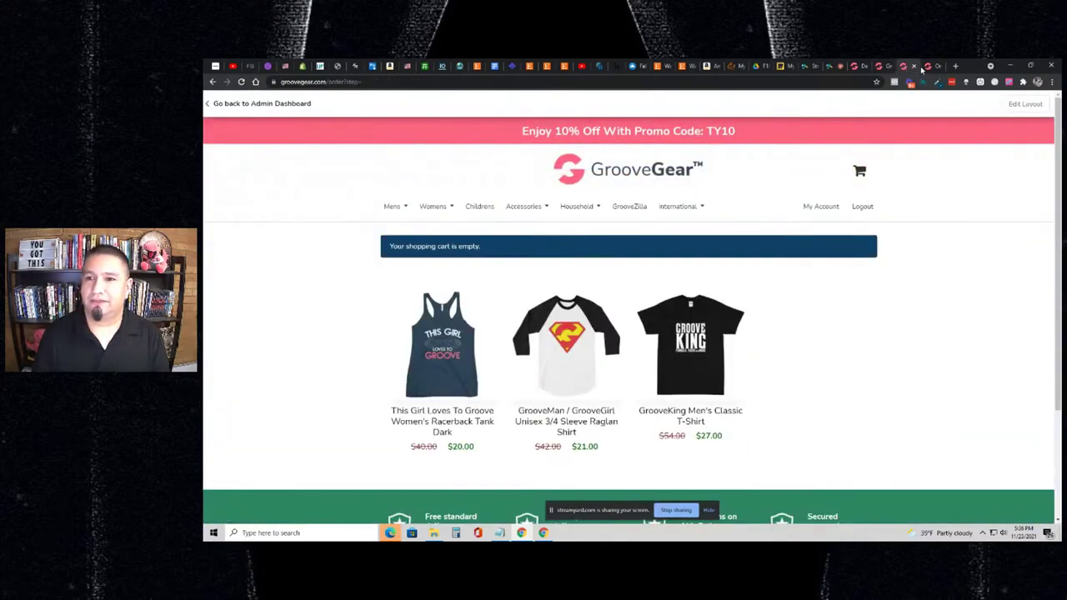
click(914, 67)
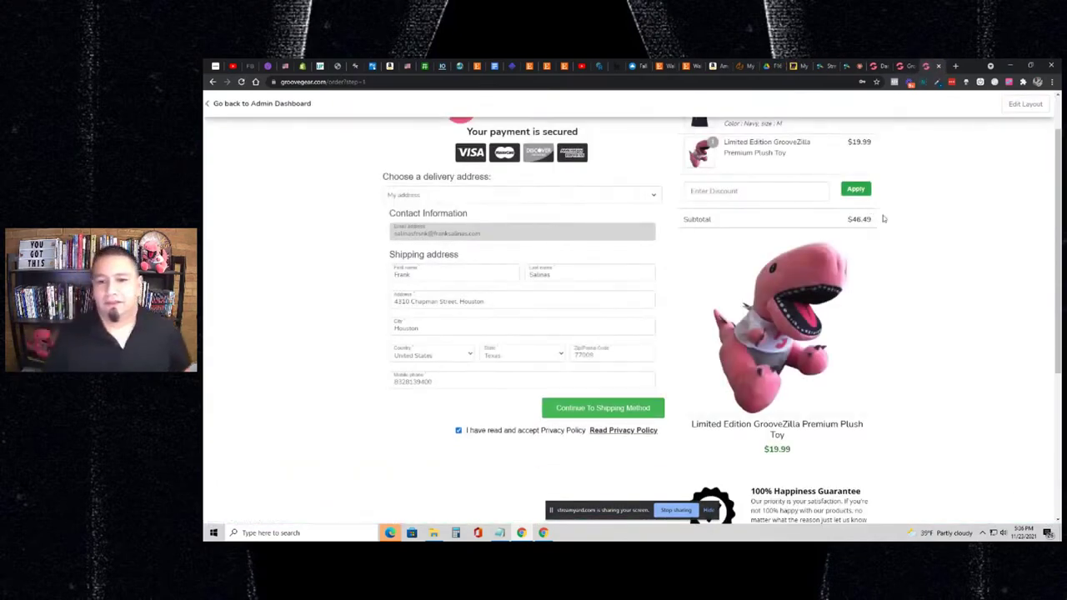
scroll(888, 204, down, 3)
scroll(889, 206, down, 2)
scroll(886, 207, up, 5)
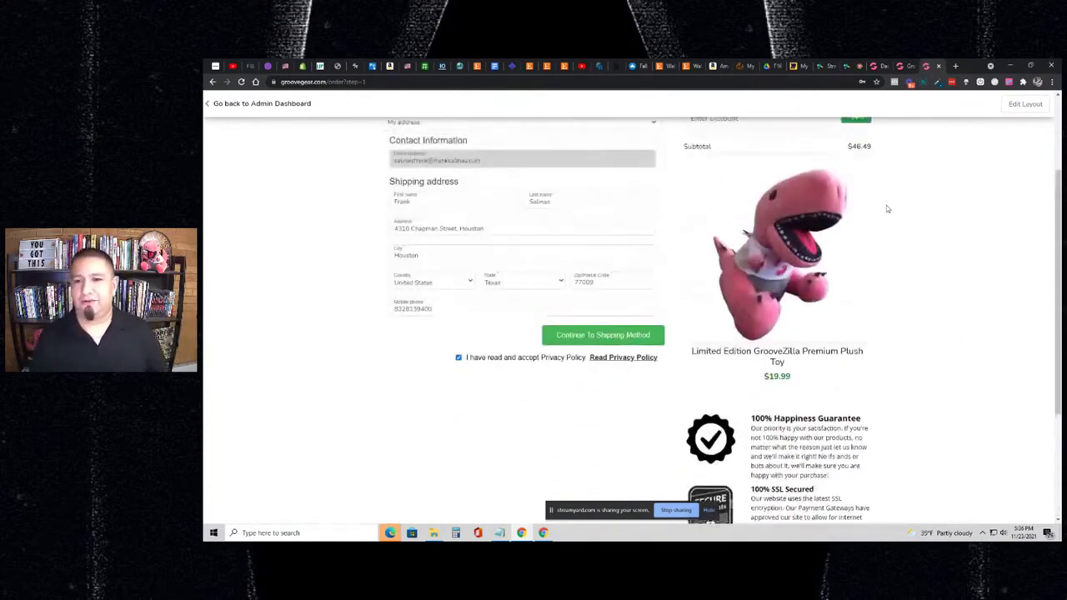
scroll(924, 278, down, 1)
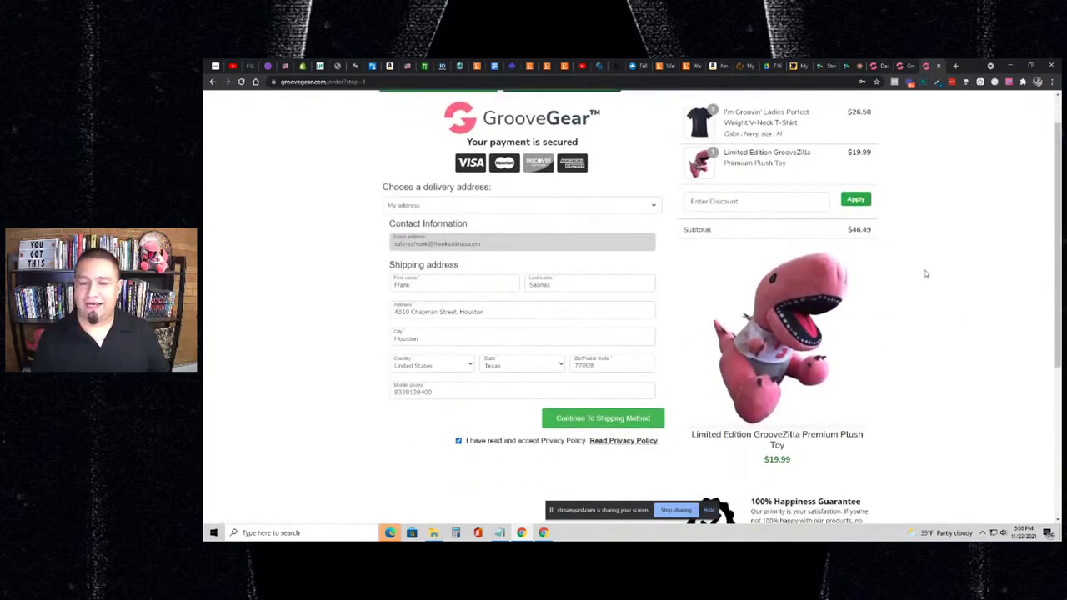
scroll(925, 273, up, 1)
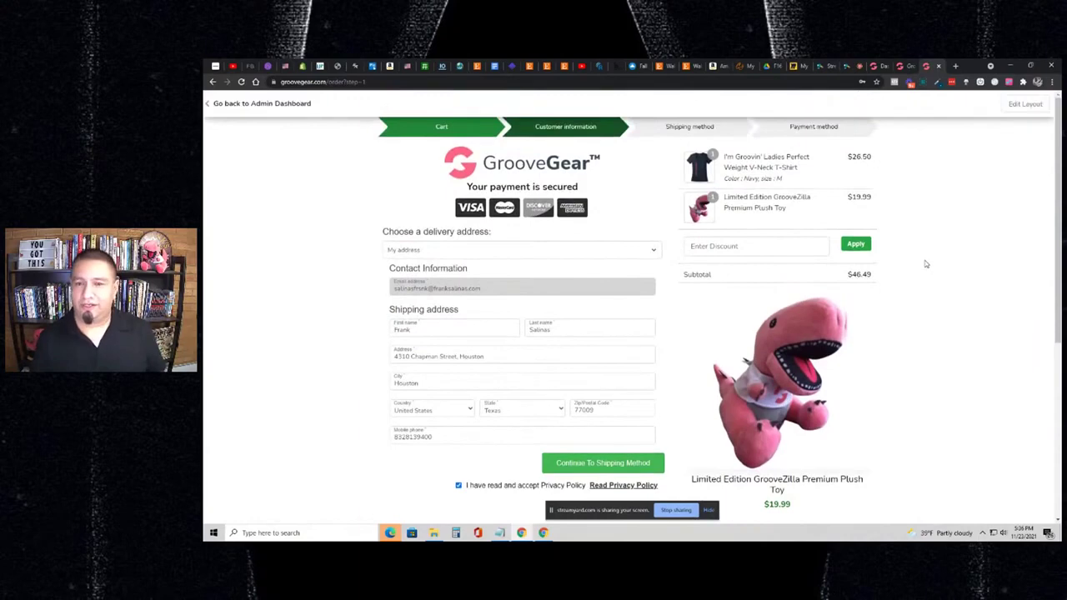
right_click(945, 201)
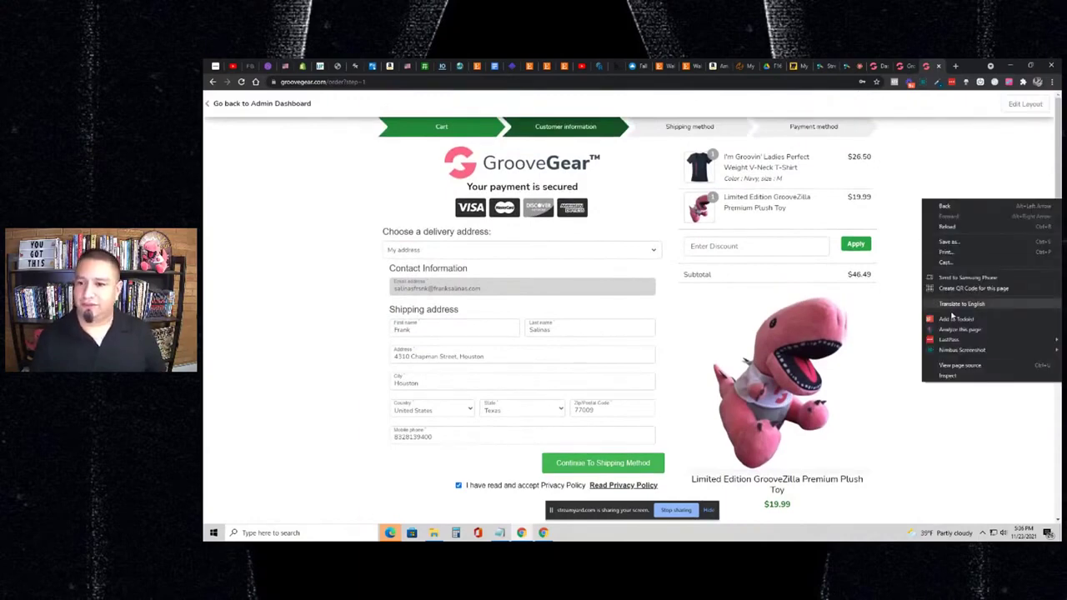
click(963, 375)
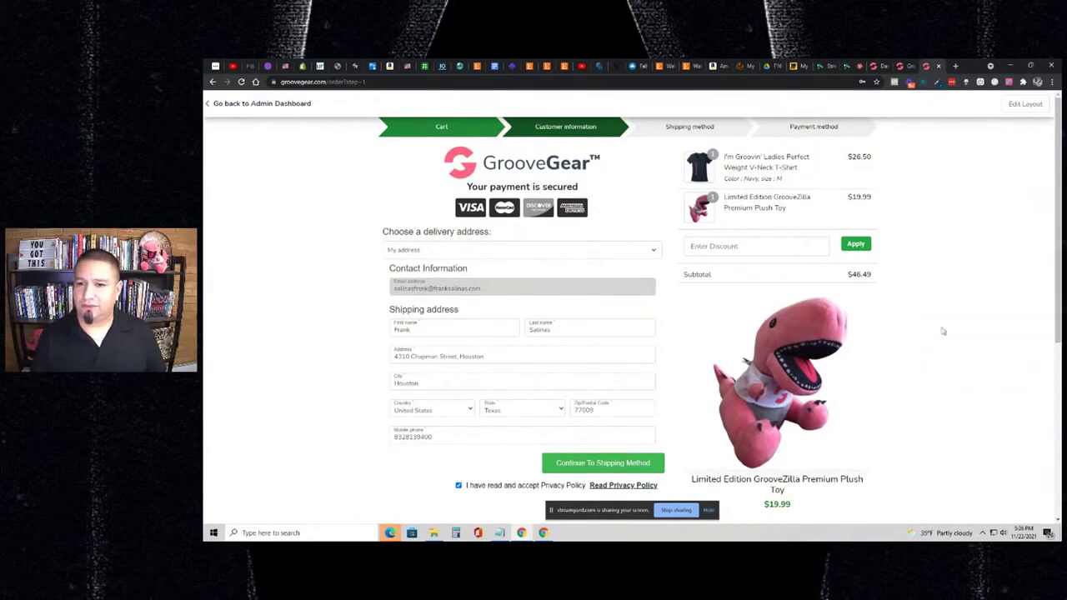
click(834, 98)
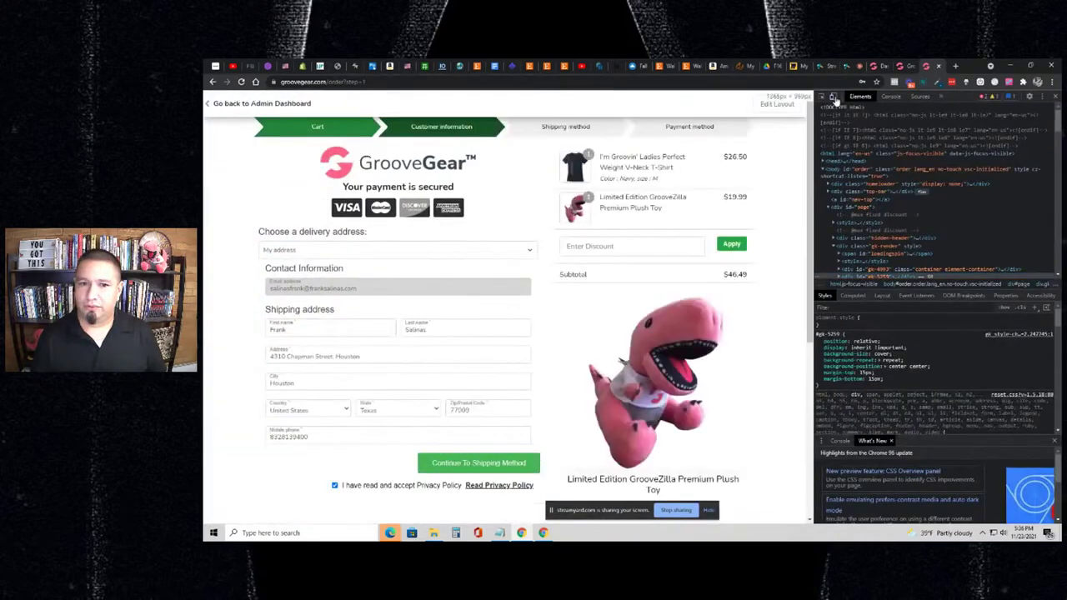
click(834, 98)
scroll(576, 255, down, 5)
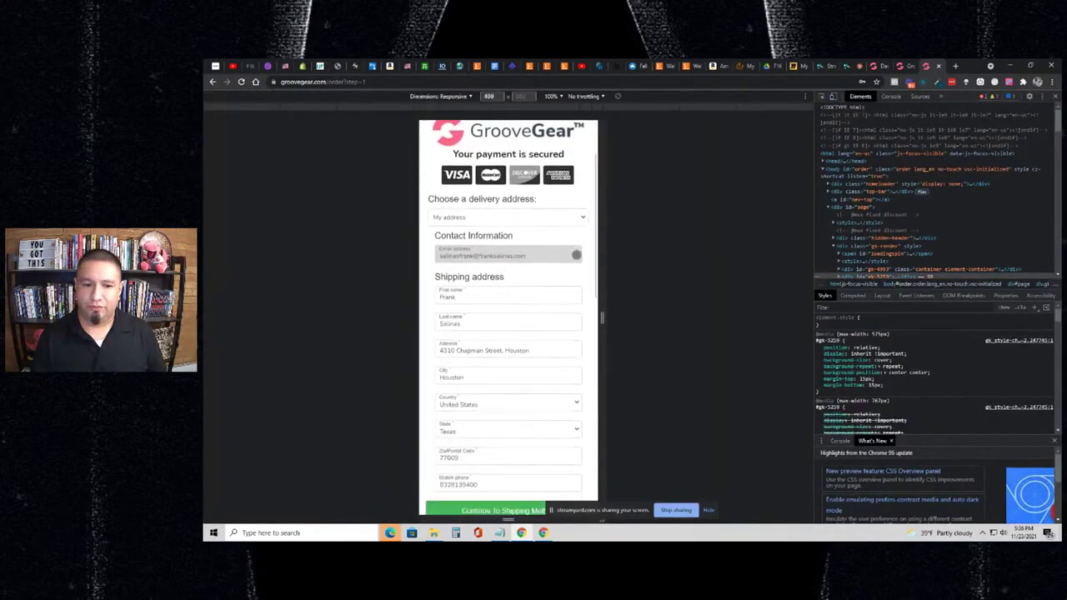
scroll(576, 254, down, 5)
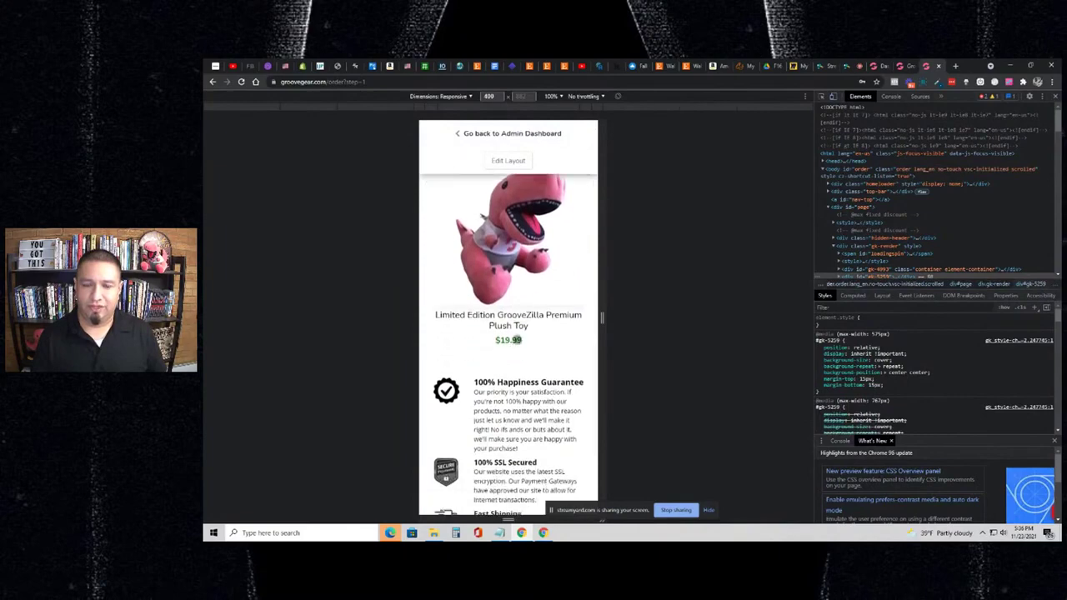
scroll(523, 331, down, 1)
scroll(523, 332, down, 1)
scroll(523, 331, up, 3)
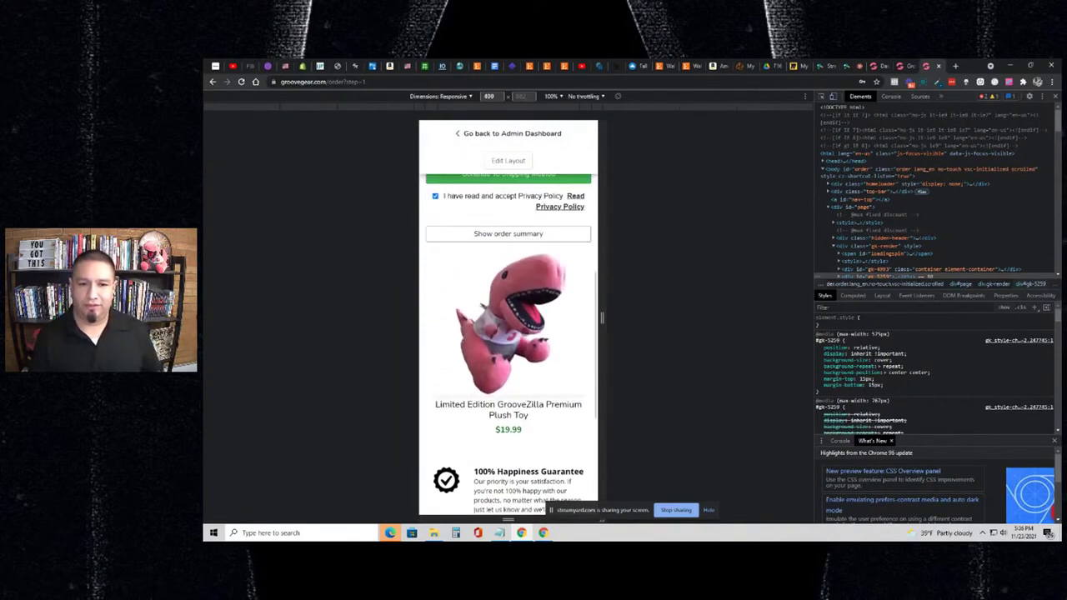
scroll(523, 332, down, 3)
scroll(523, 332, up, 6)
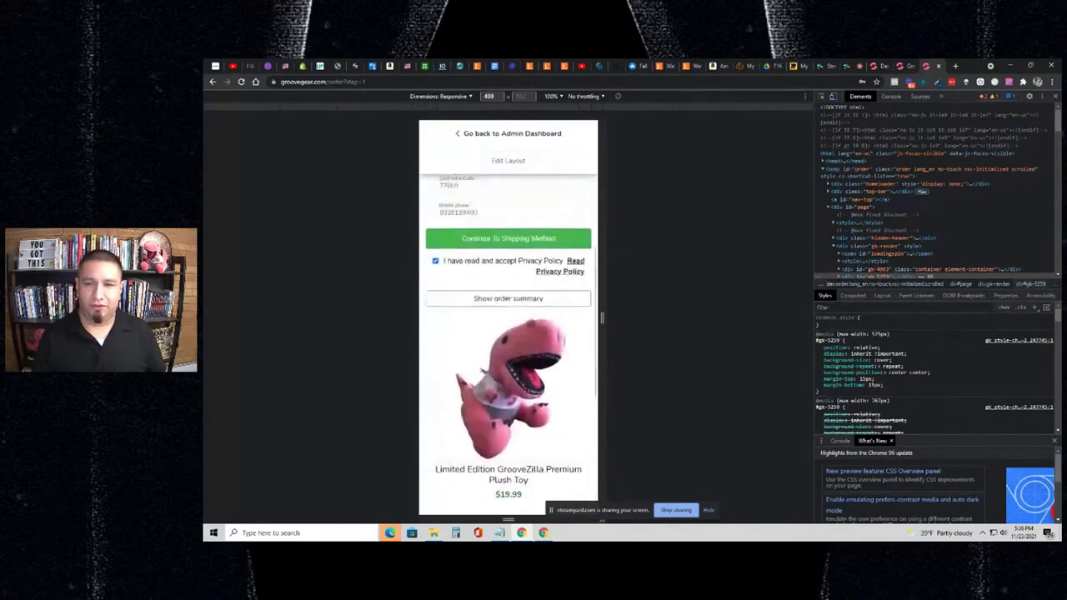
click(833, 97)
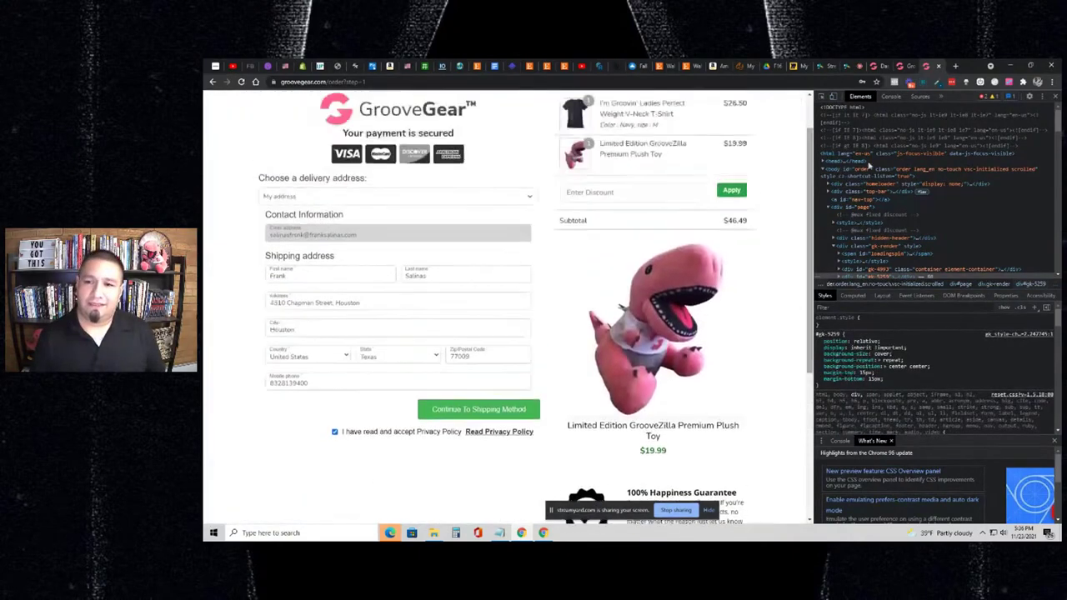
- Close DevTools and review the full-width checkout with the $19.99 GrooveZilla plush upsell
click(1054, 97)
scroll(851, 287, down, 1)
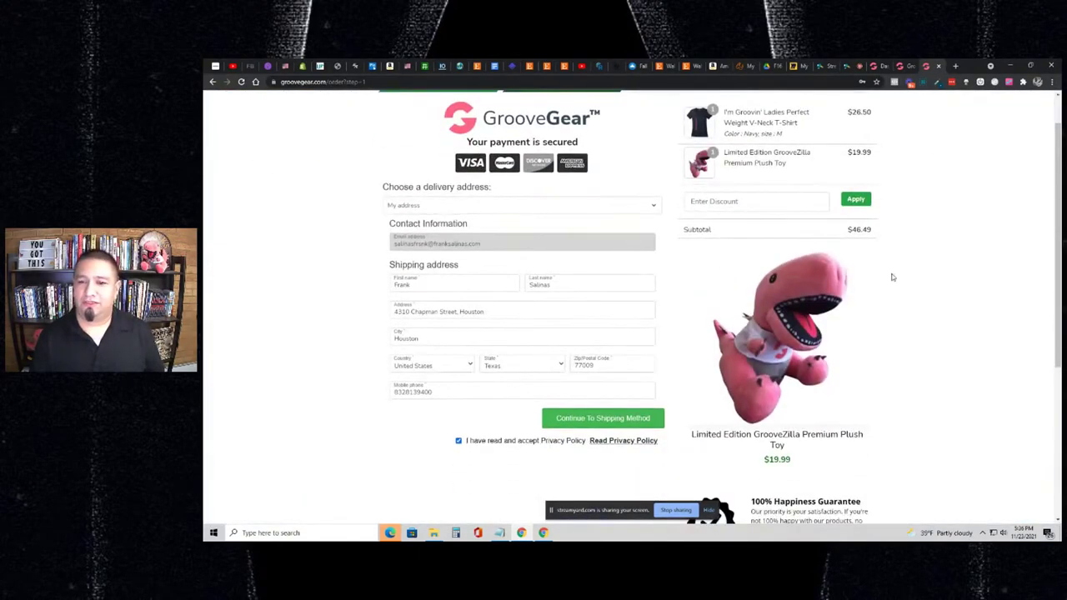
scroll(925, 252, up, 1)
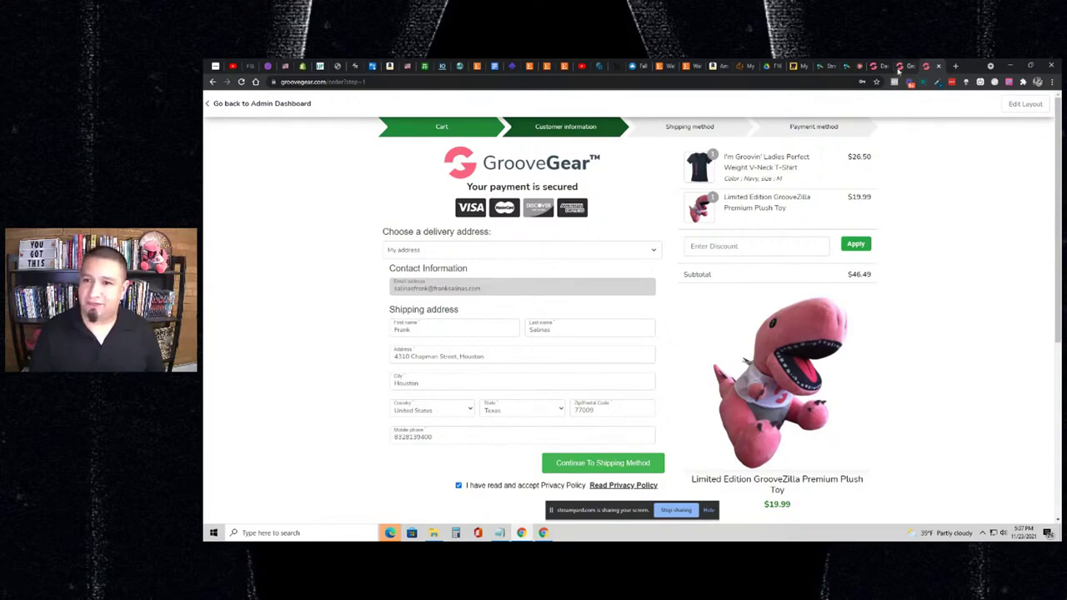
- Back in the checkout page builder, delete the GrooveZilla plush Products List
click(897, 70)
scroll(833, 308, down, 5)
click(840, 310)
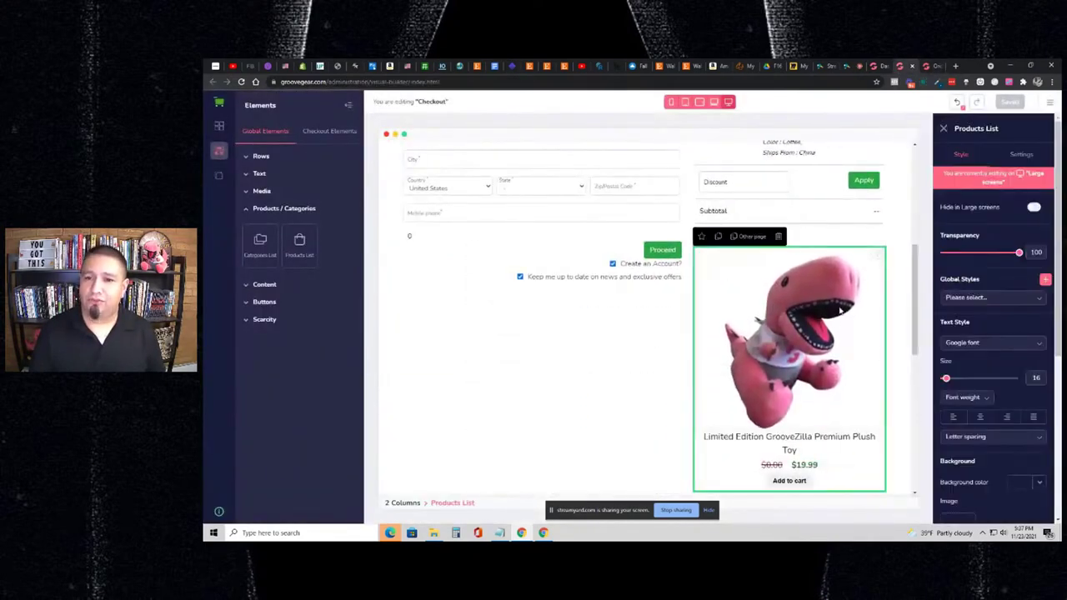
click(777, 236)
scroll(916, 250, up, 5)
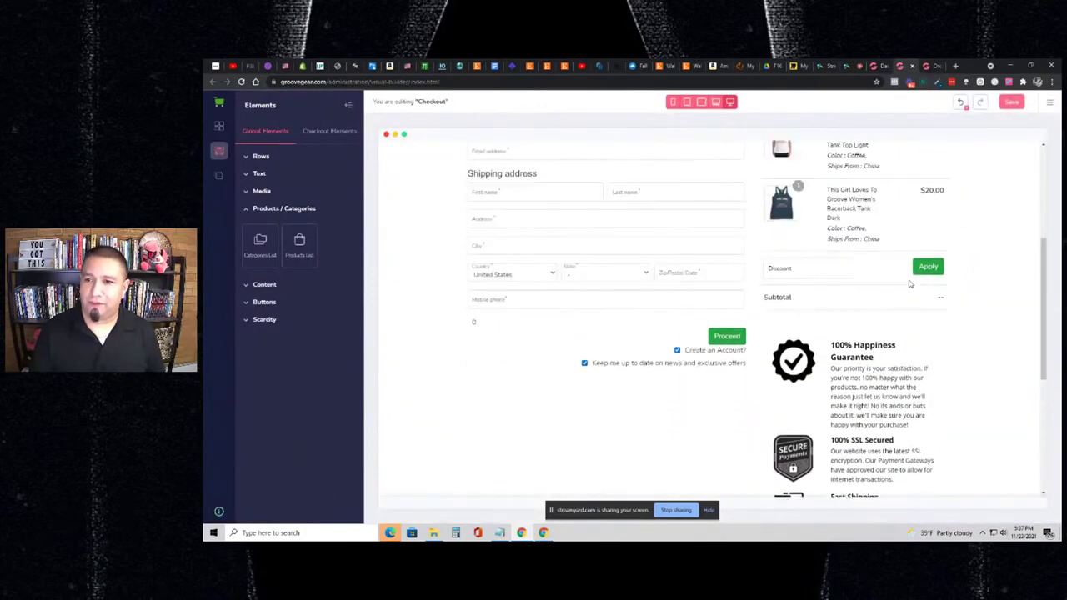
scroll(942, 221, down, 5)
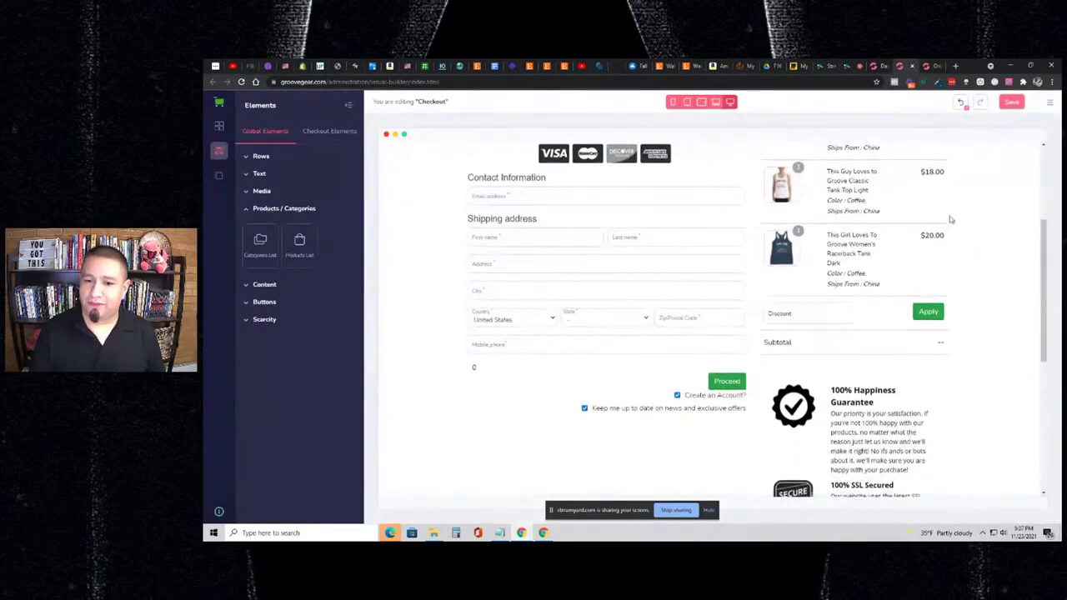
scroll(950, 220, up, 3)
- Undo the deletion, step back through earlier checkout edits, and save the layout with Ctrl+S
click(959, 105)
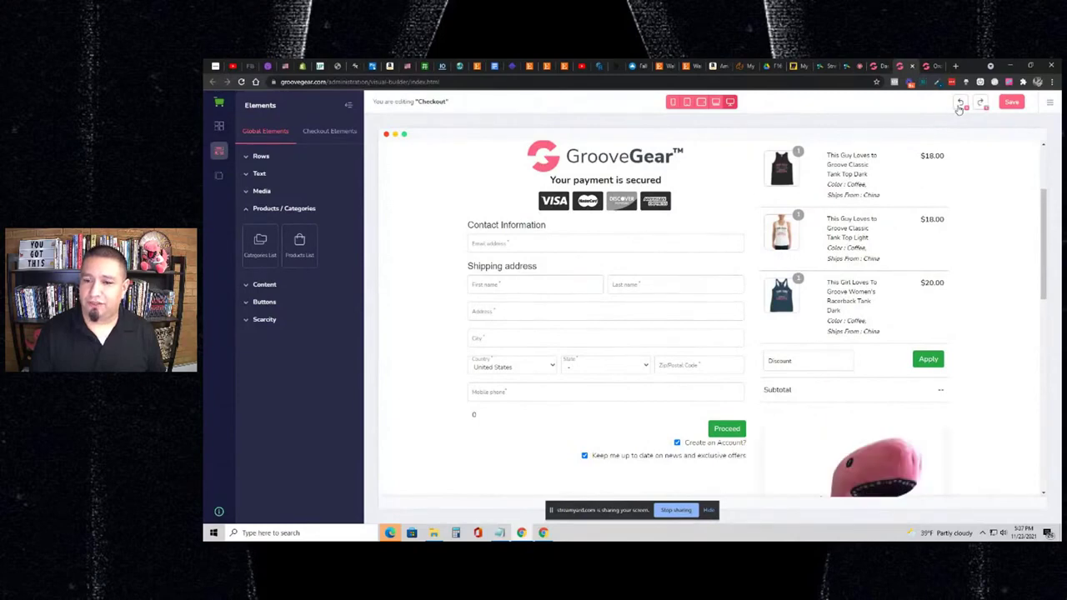
click(959, 106)
click(958, 104)
click(957, 103)
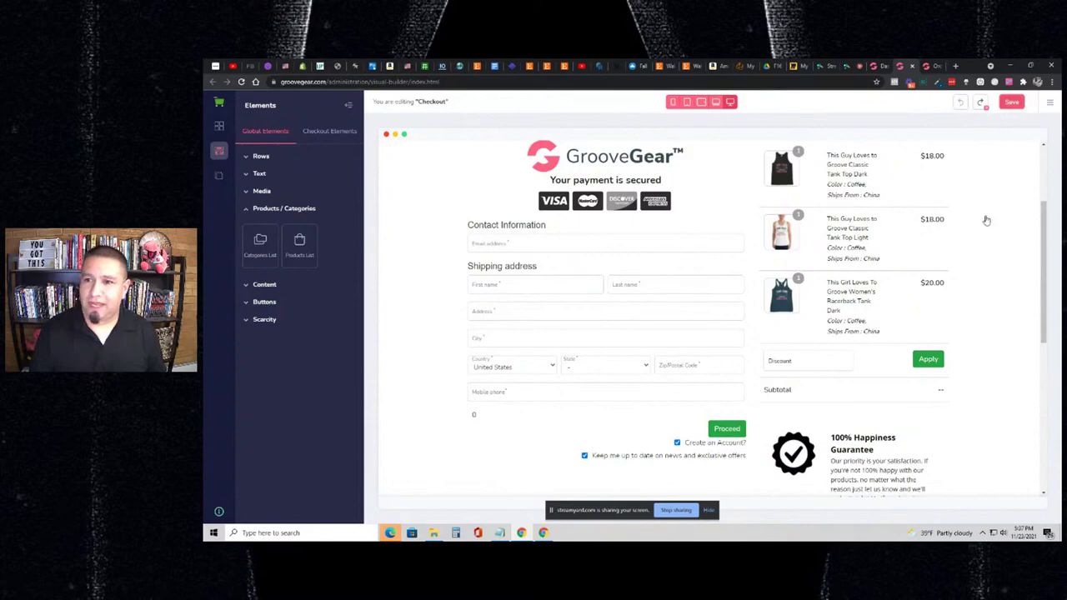
key(ctrl+s)
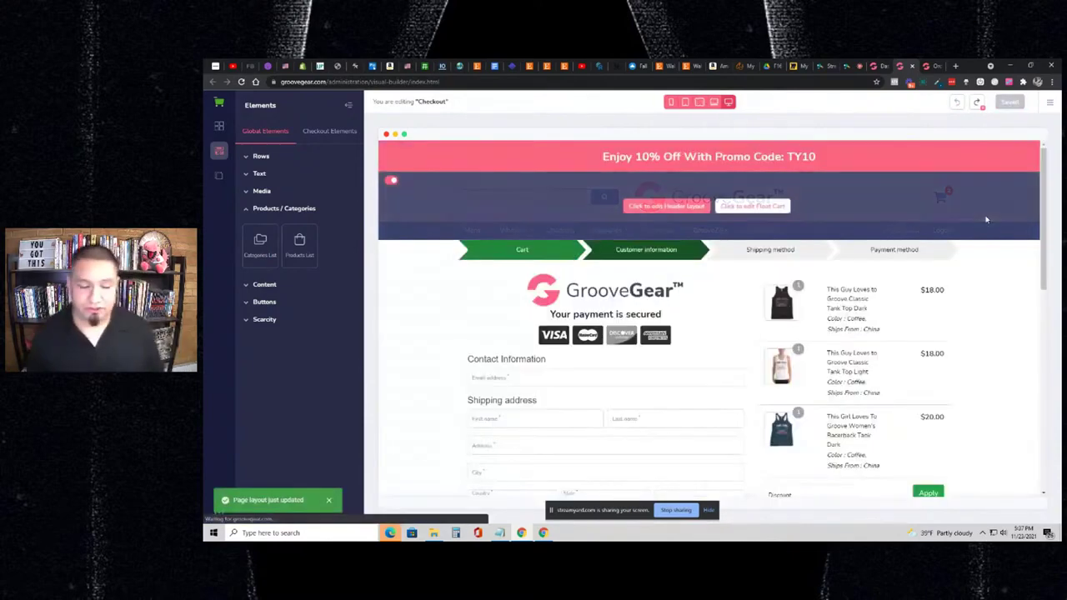
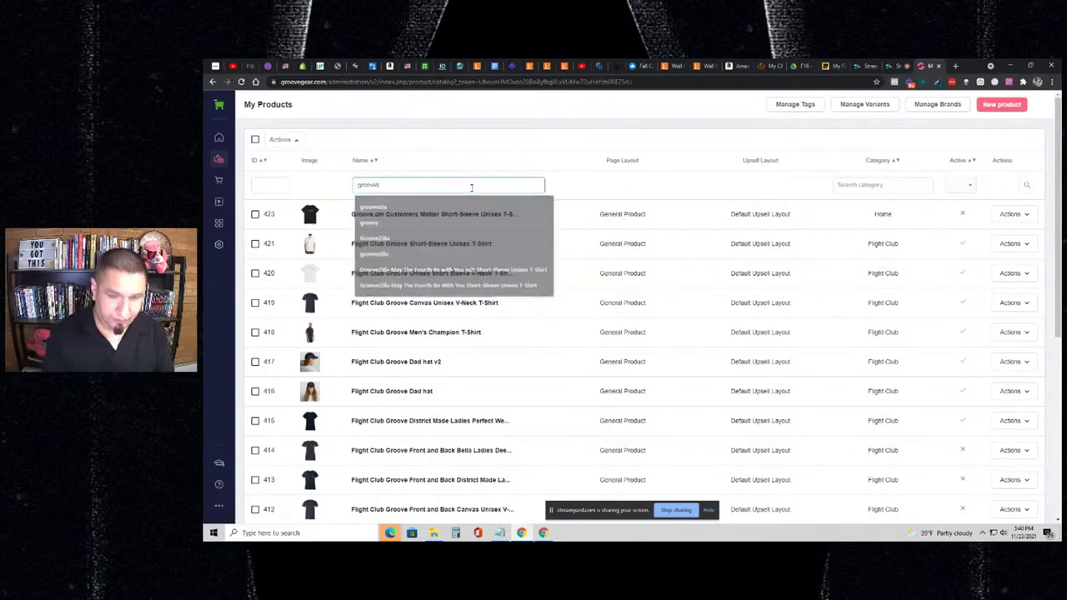
- Filter products for 'groovin' and open product 405, the V-Neck T-Shirt, for editing
key(Return)
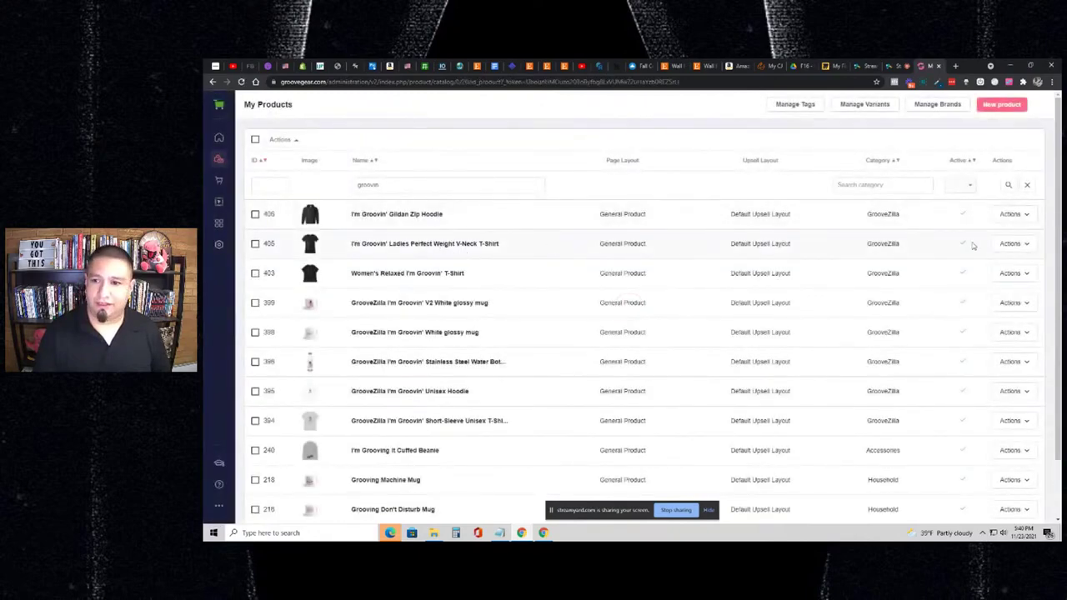
click(1010, 244)
click(990, 277)
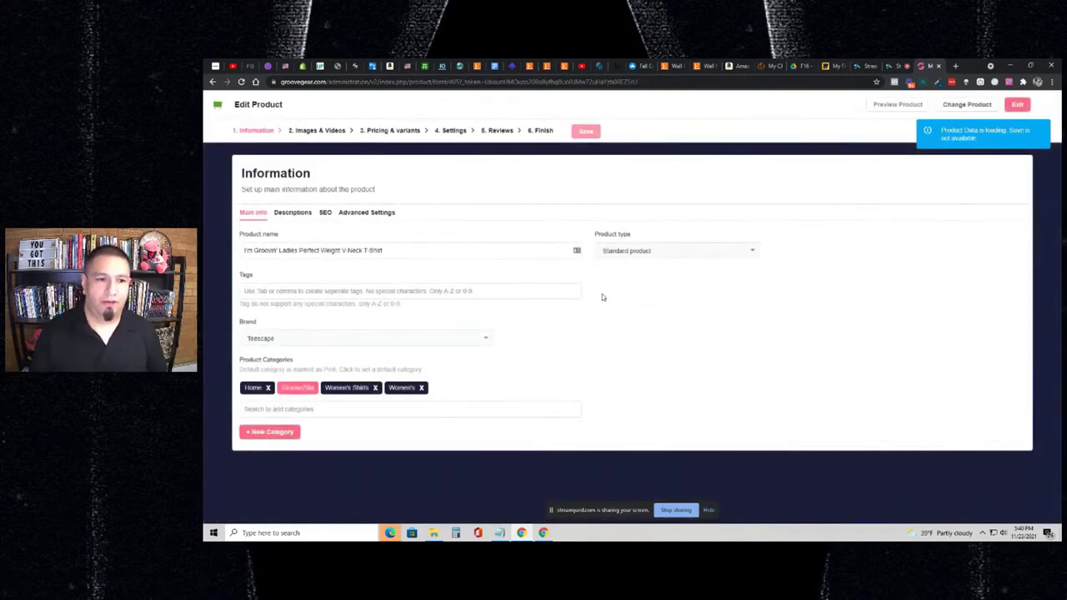
- Look through the Descriptions, SEO and Images tabs, then go to Pricing & Variants
click(300, 214)
click(325, 213)
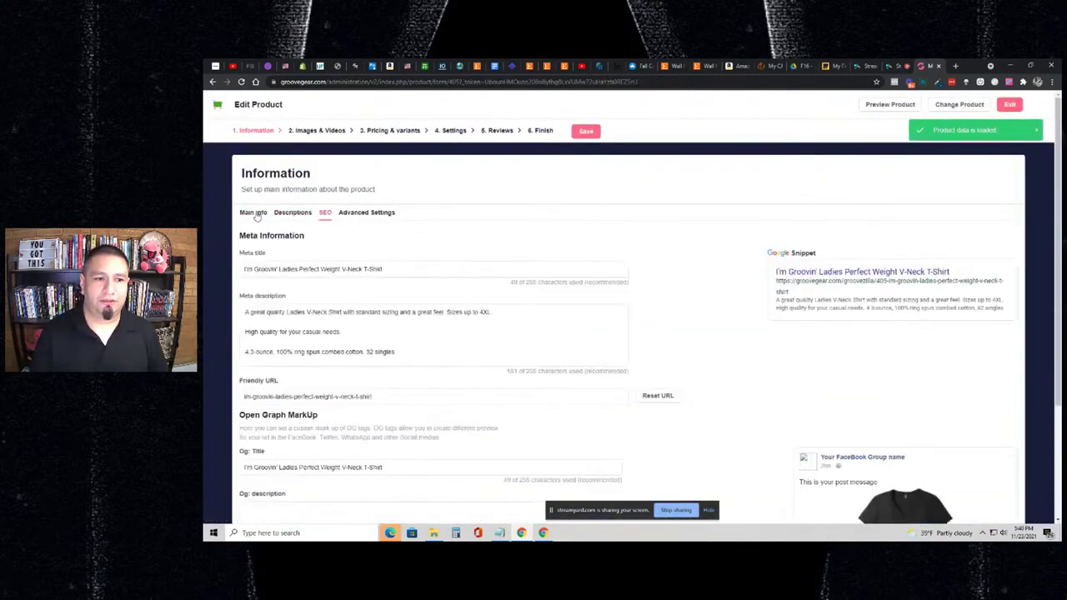
click(255, 214)
click(328, 132)
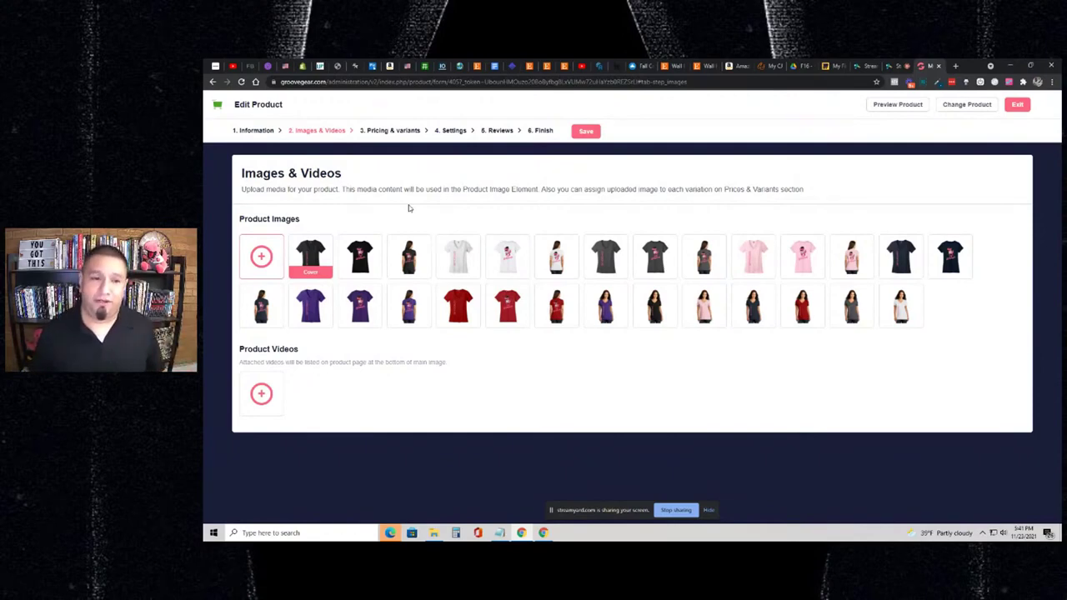
click(379, 131)
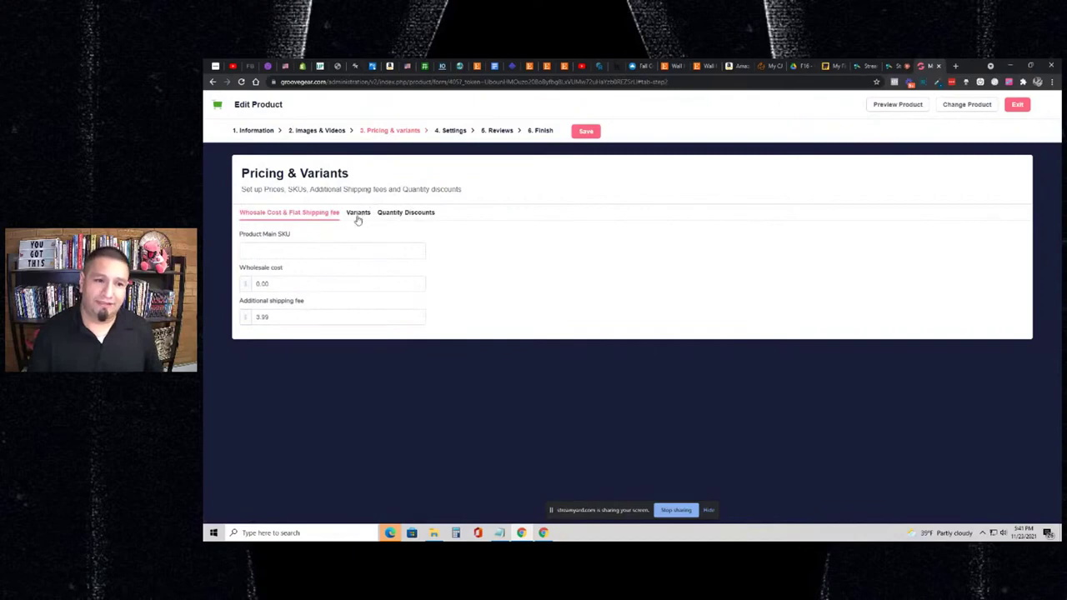
- In Quantity Discounts, add a 5% percentage discount for quantity 2
click(398, 214)
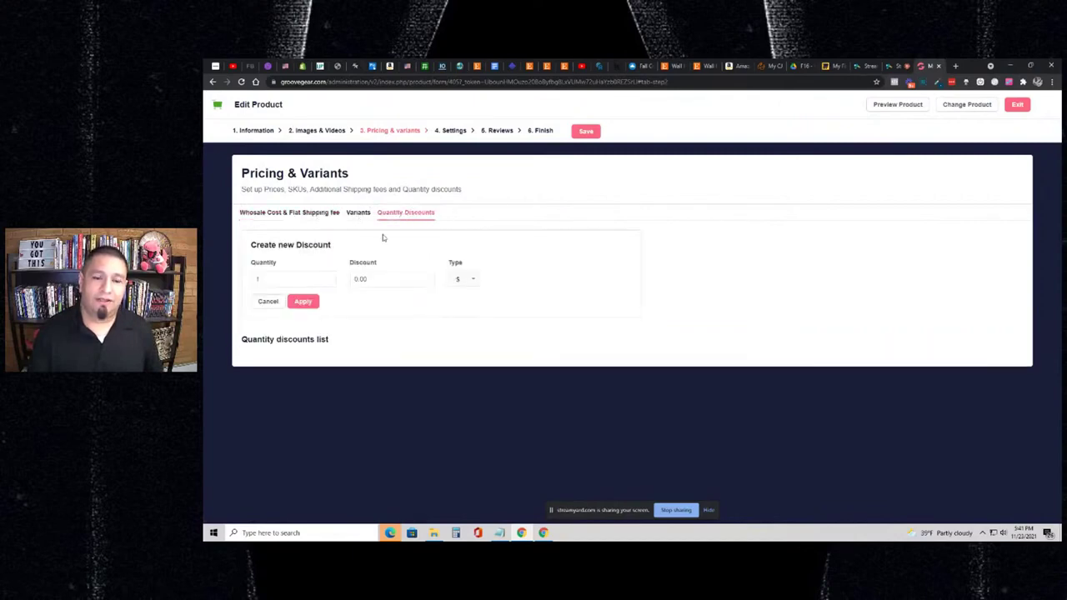
double_click(306, 278)
text(2)
key(Tab)
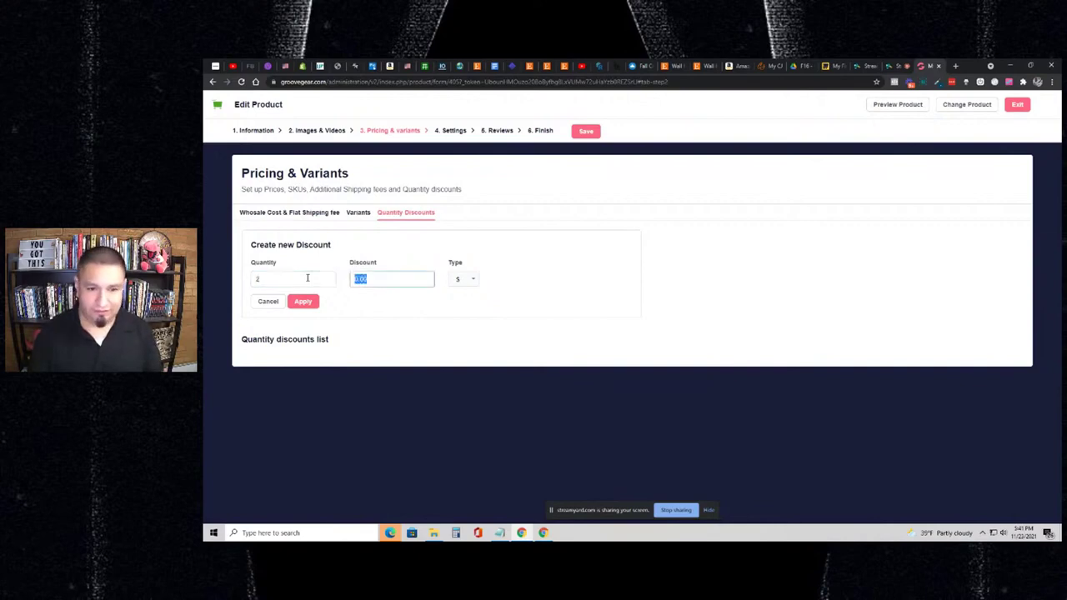
text(5)
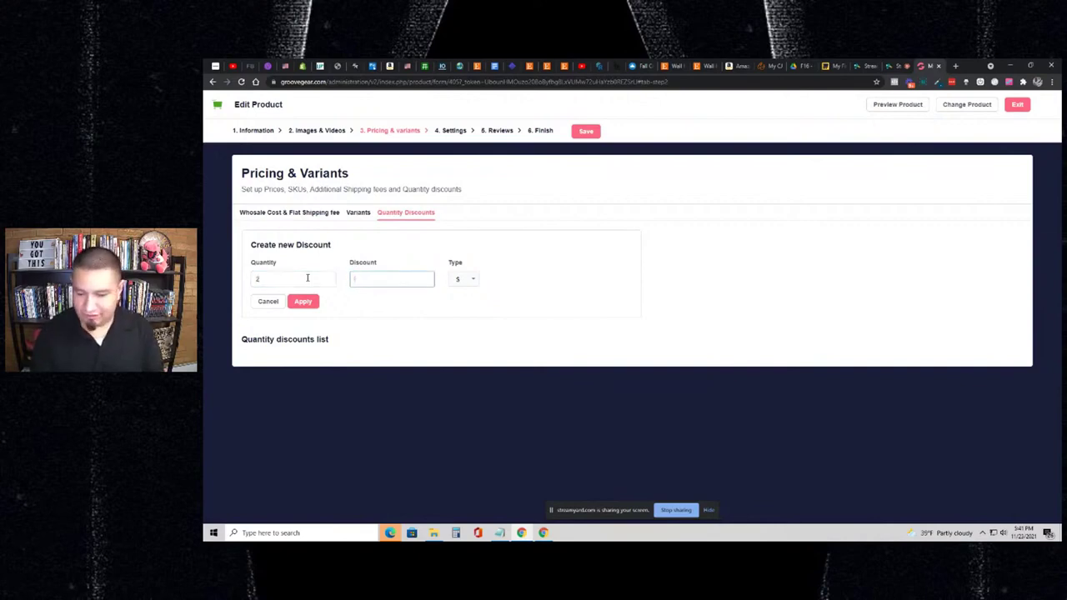
click(467, 281)
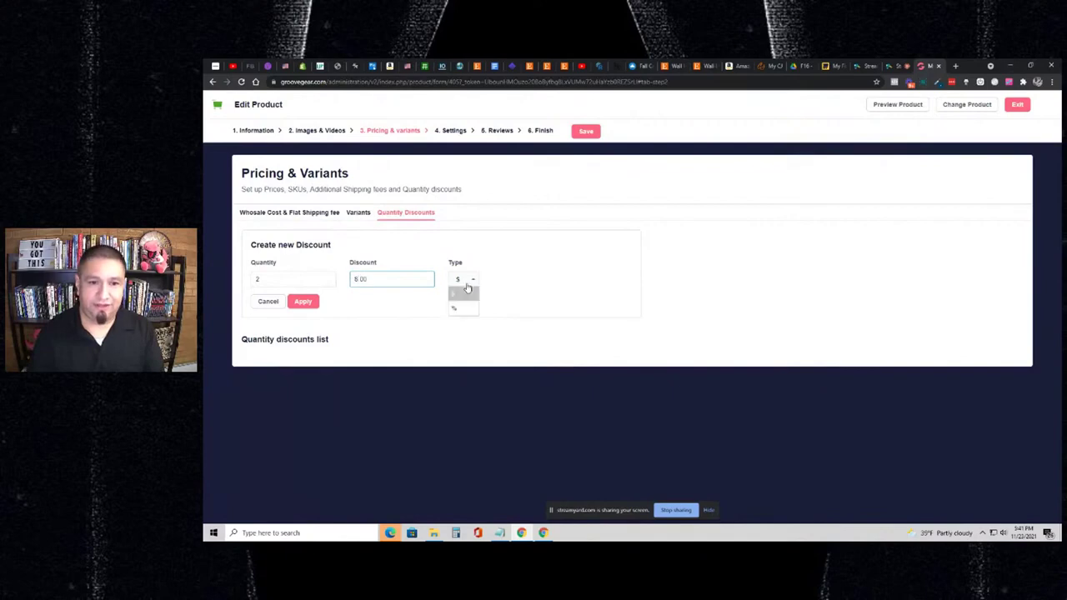
click(450, 312)
click(315, 305)
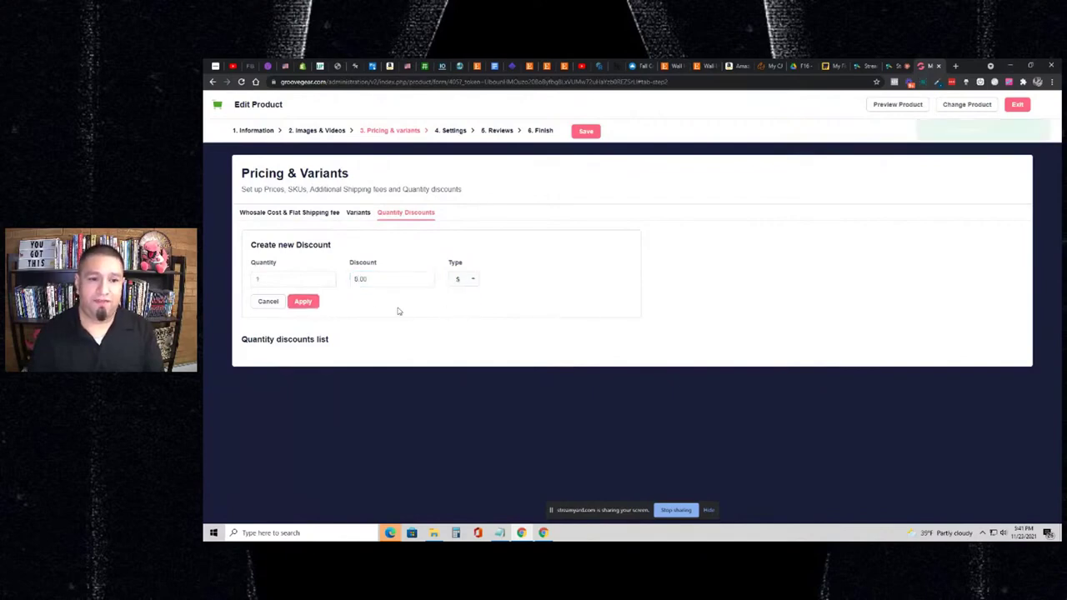
- Add a mistaken fixed-amount tier for quantity 3, then delete the wrong $12.00 row
click(313, 285)
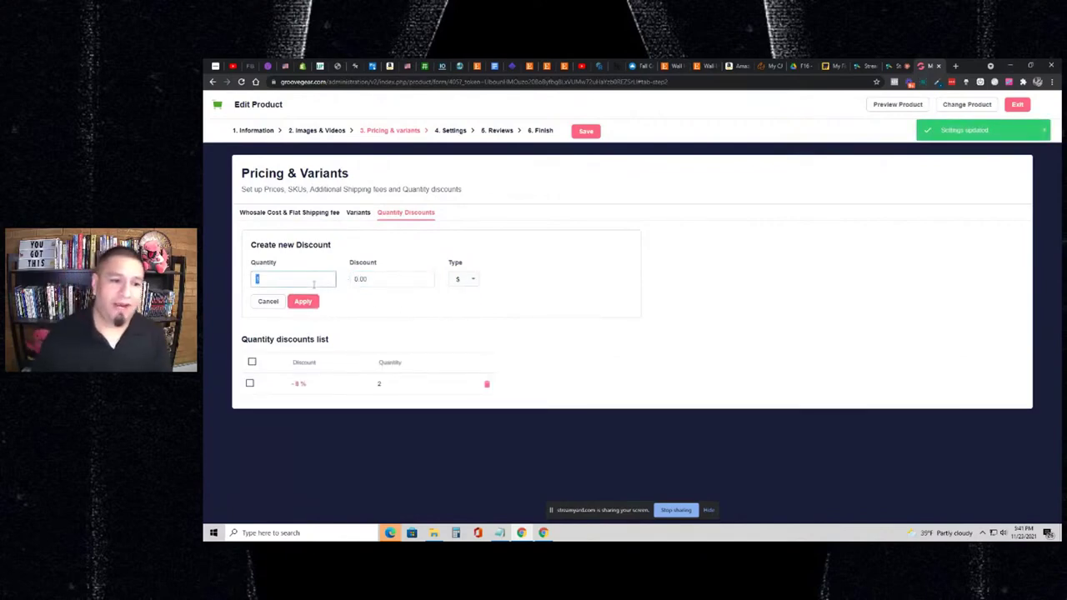
text(3)
click(384, 275)
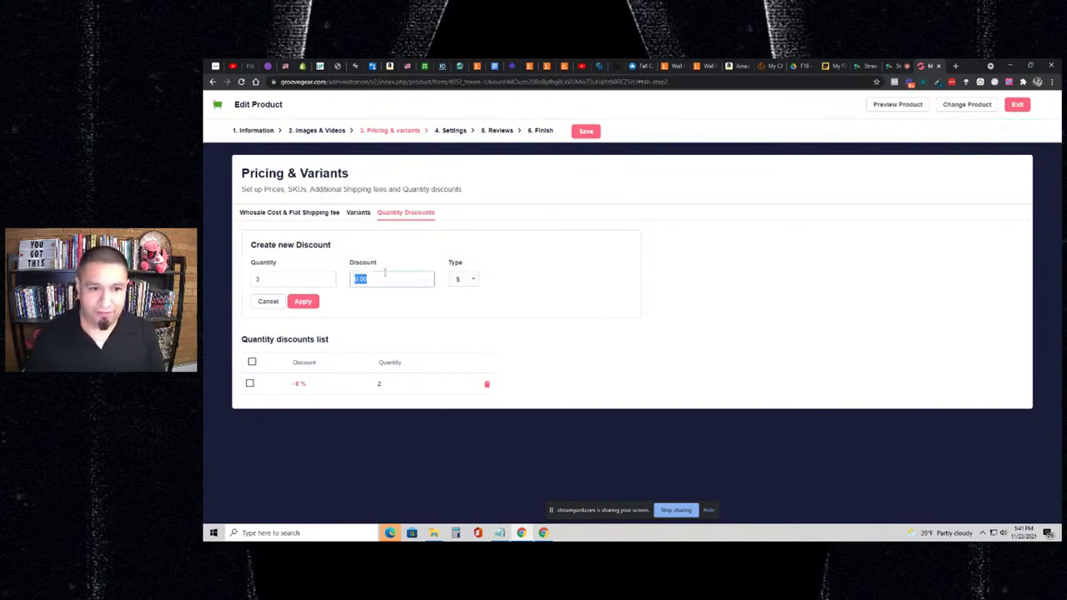
text(15)
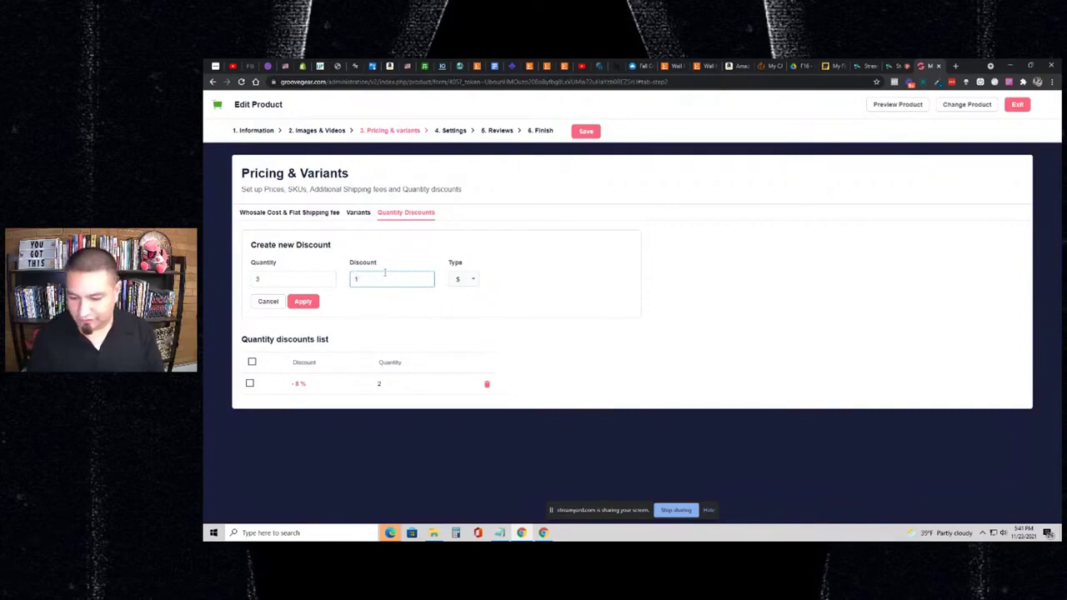
click(303, 301)
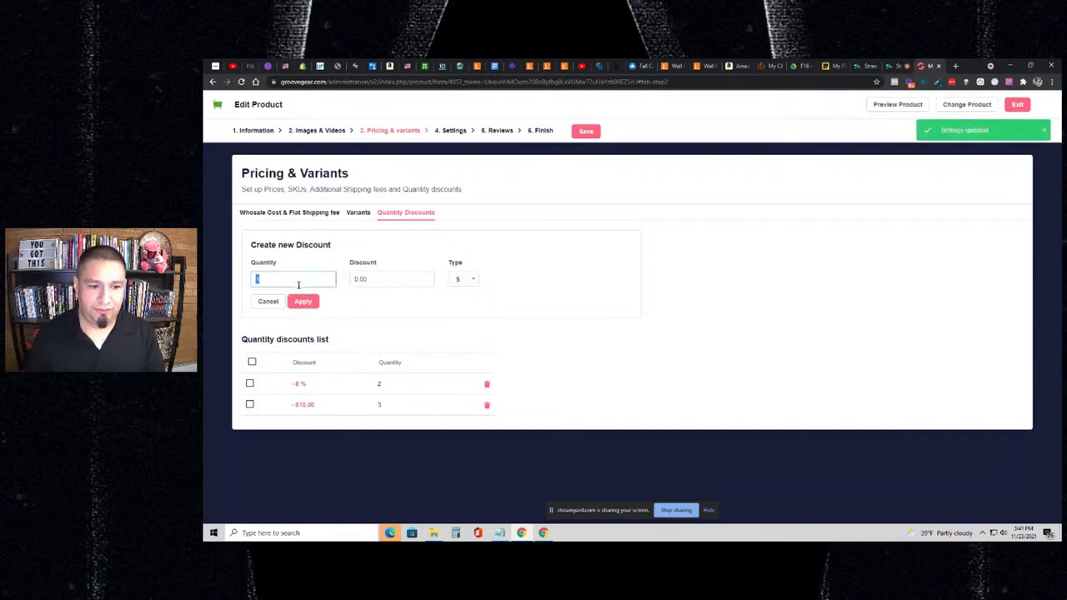
click(487, 404)
click(701, 171)
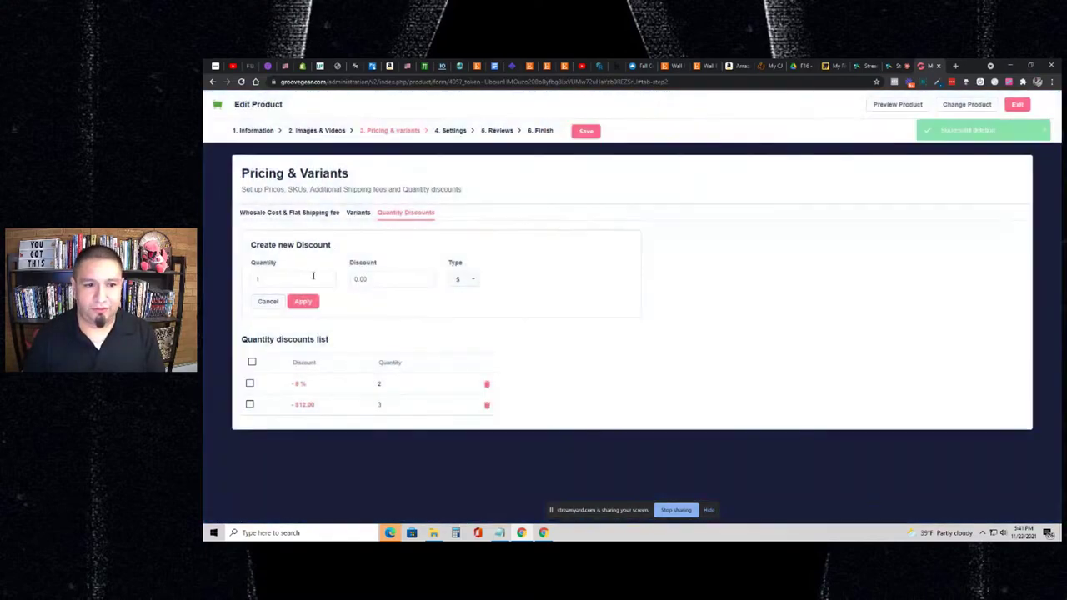
- Add a 12% percentage discount for quantity 3
click(312, 278)
text(3)
key(Tab)
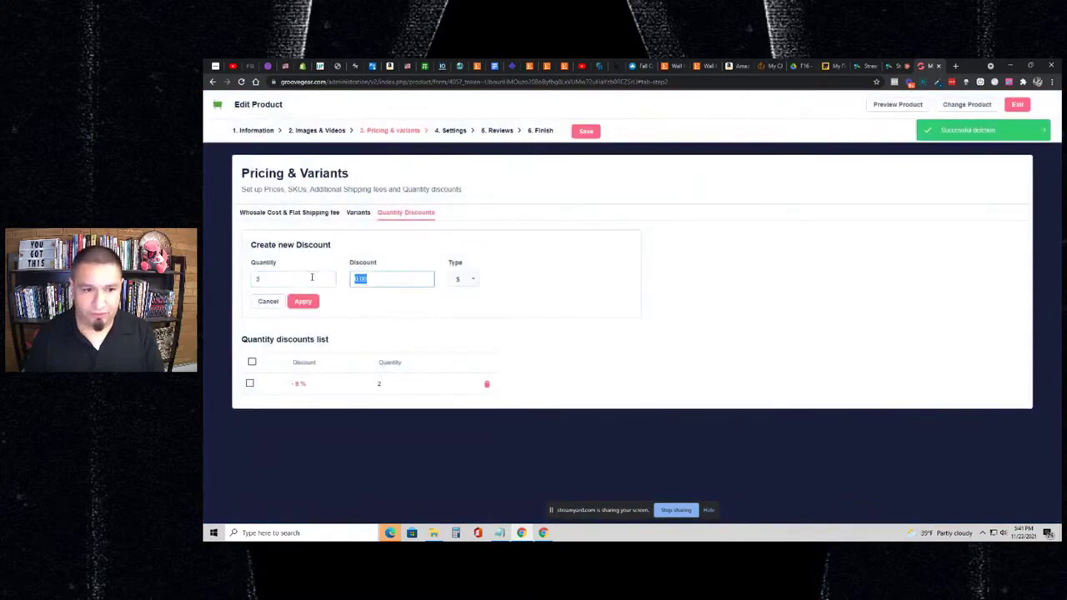
text(12)
click(462, 280)
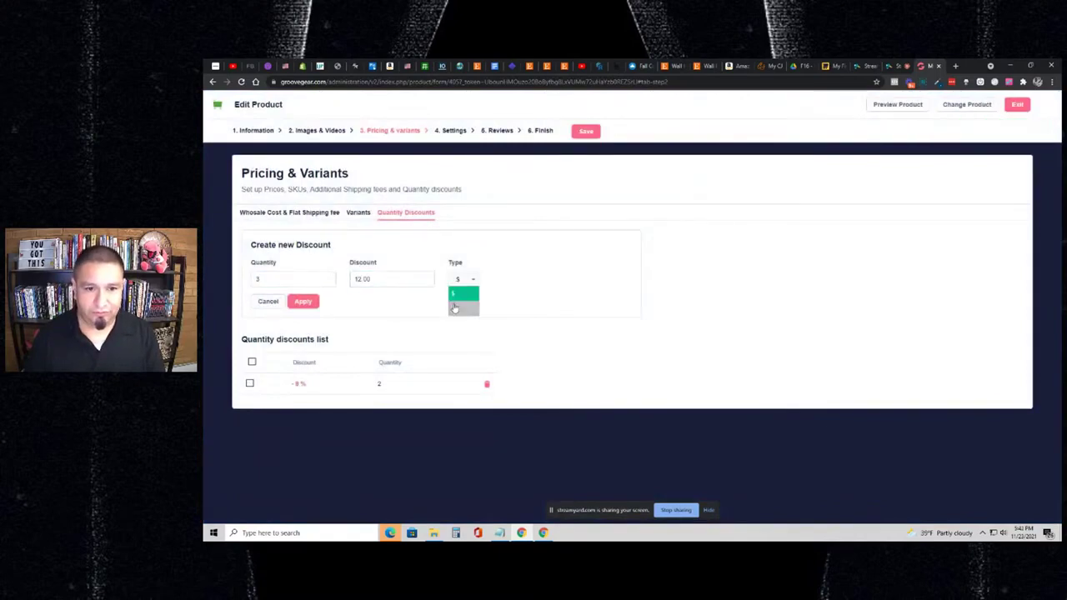
click(456, 308)
click(303, 301)
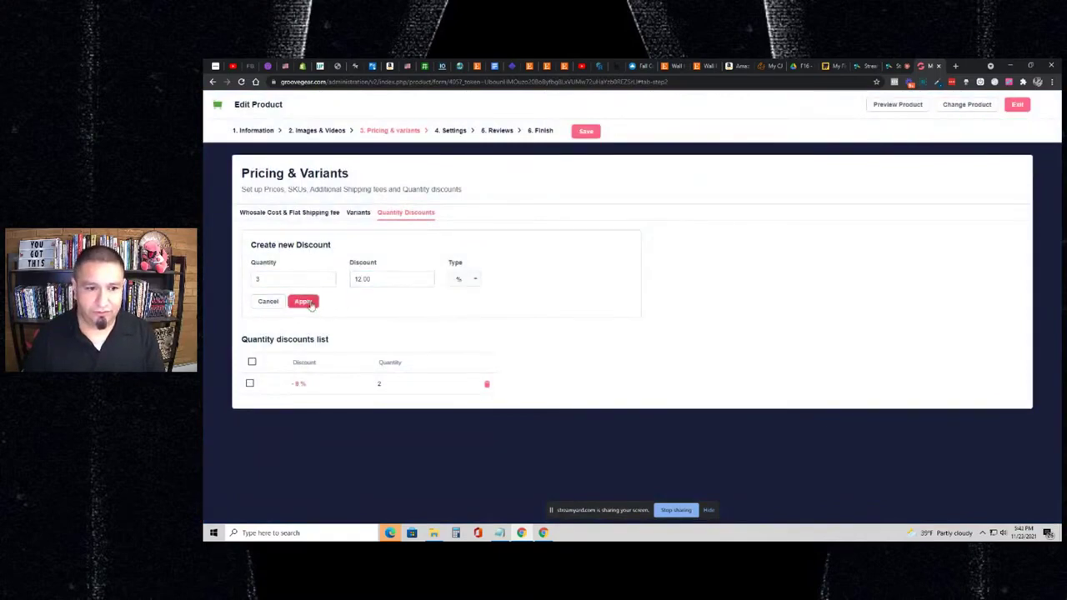
- Add a 20% percentage discount for quantity 4 and save the product
click(272, 284)
text(4)
key(Tab)
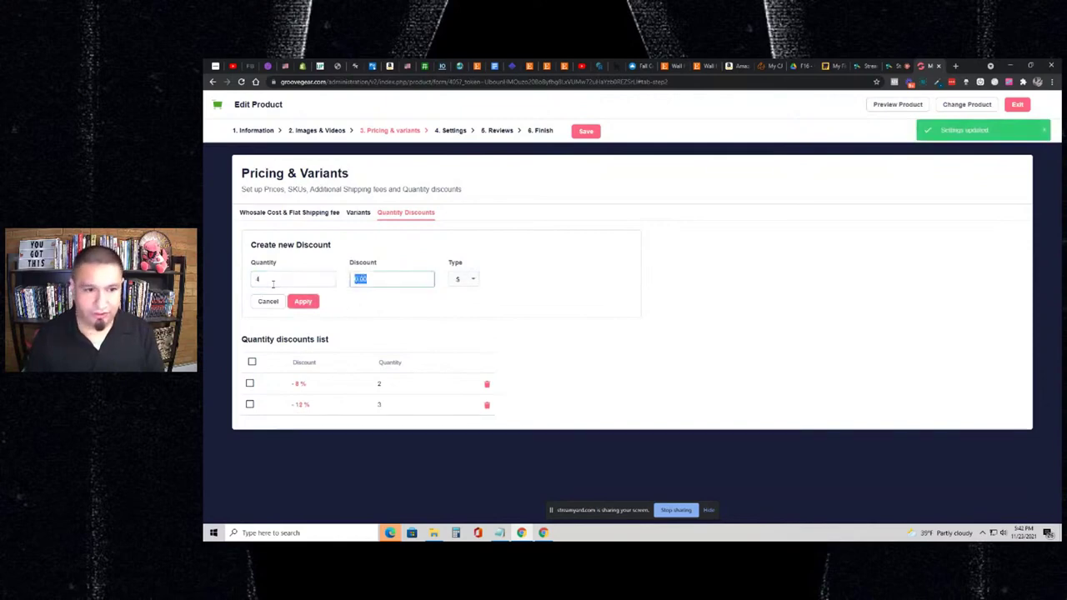
text(20)
click(463, 282)
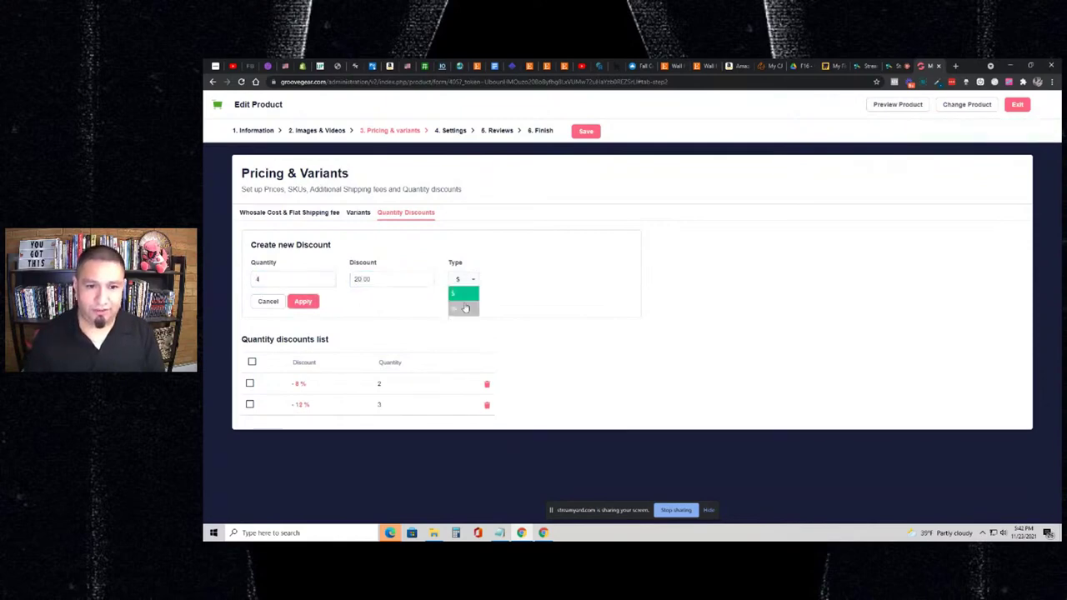
click(458, 308)
click(303, 301)
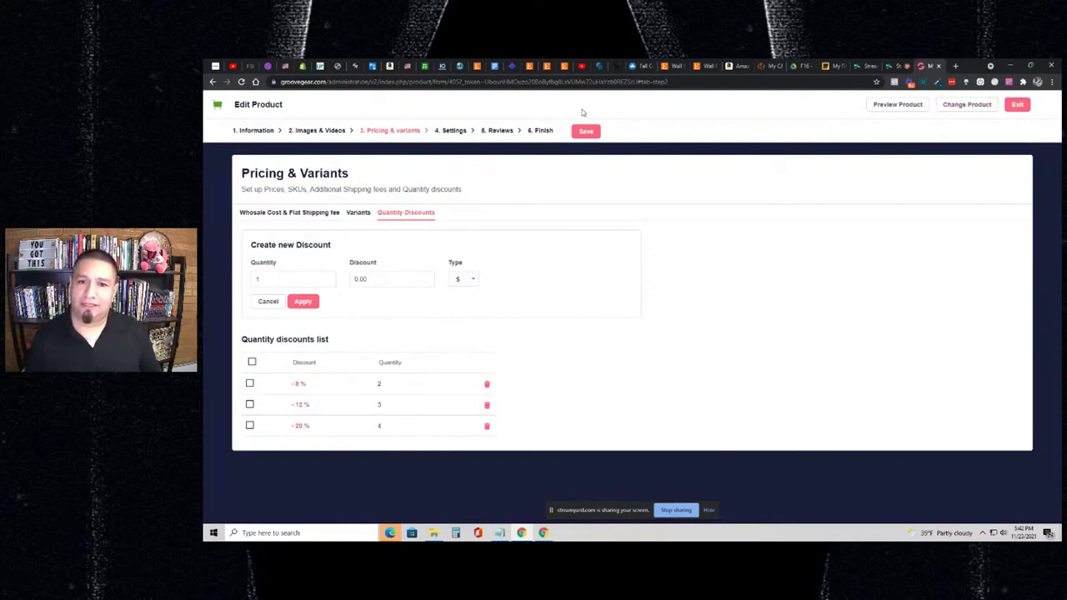
click(587, 133)
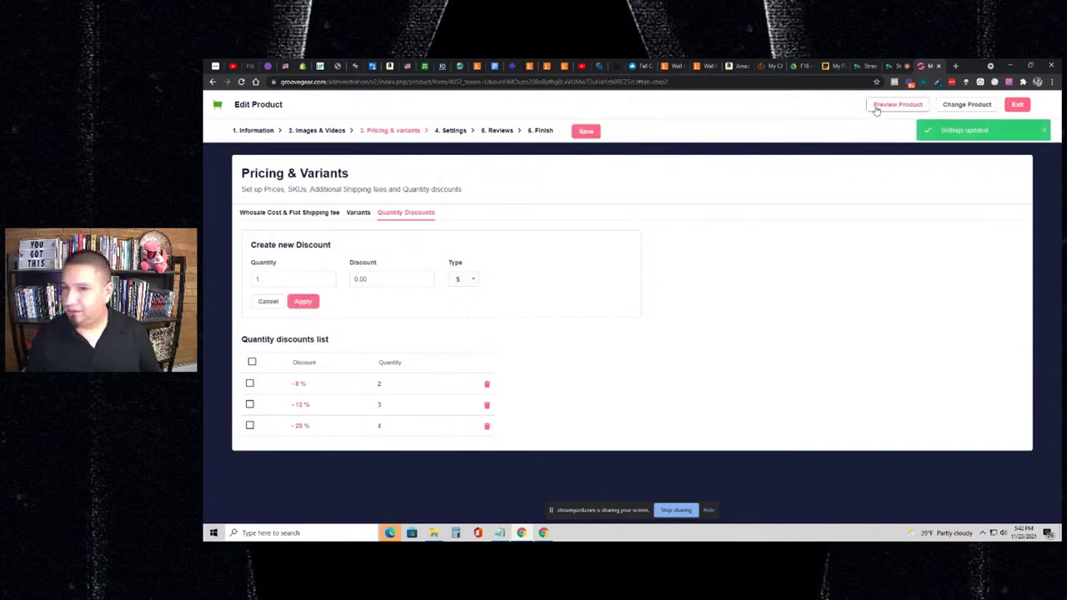
- Preview the T-shirt on the storefront to see its Buy 2/3/4 savings table
click(879, 105)
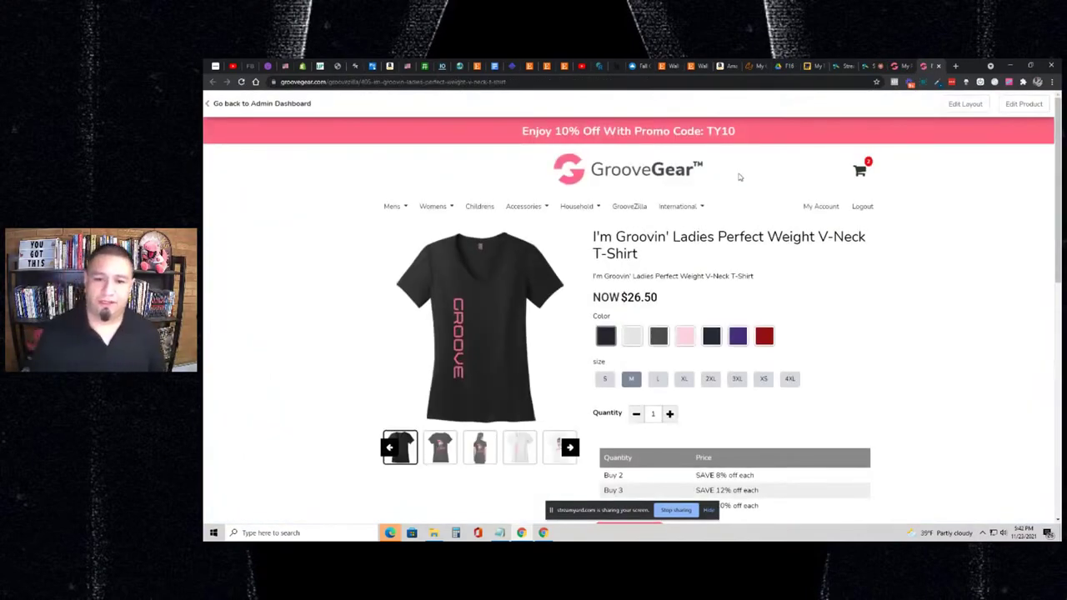
scroll(750, 179, down, 2)
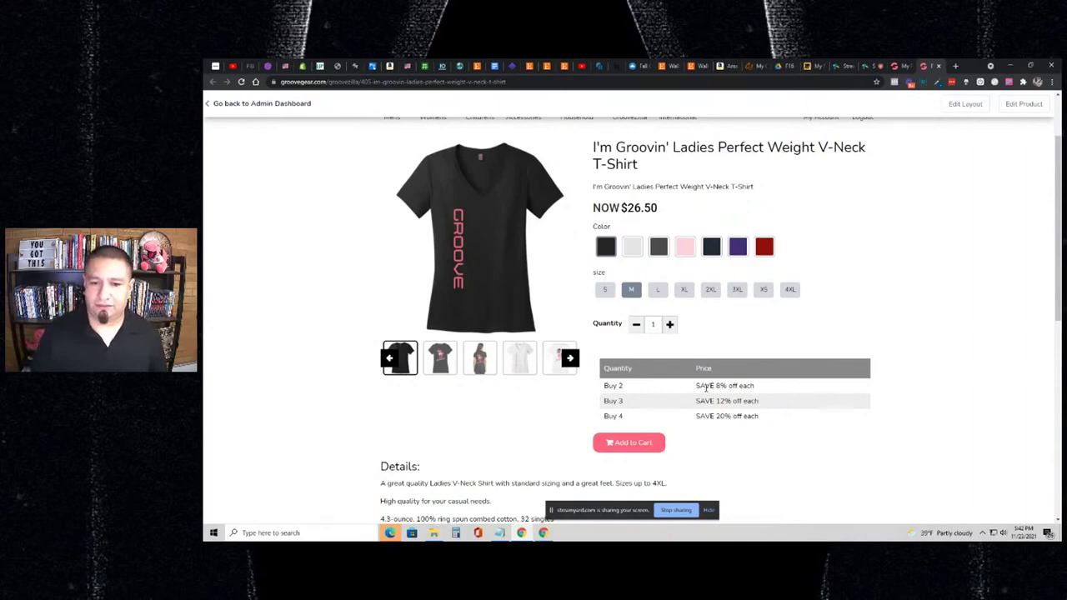
scroll(748, 346, up, 1)
- Open the cart in a new tab, remove the V-Neck T-Shirt, and close that tab
right_click(865, 134)
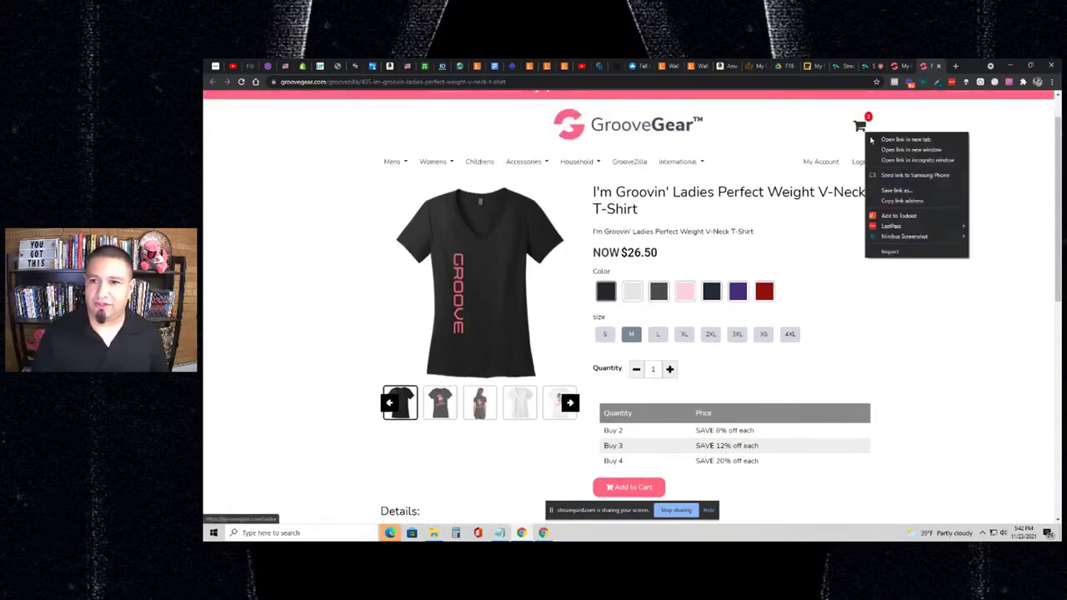
click(905, 139)
click(859, 132)
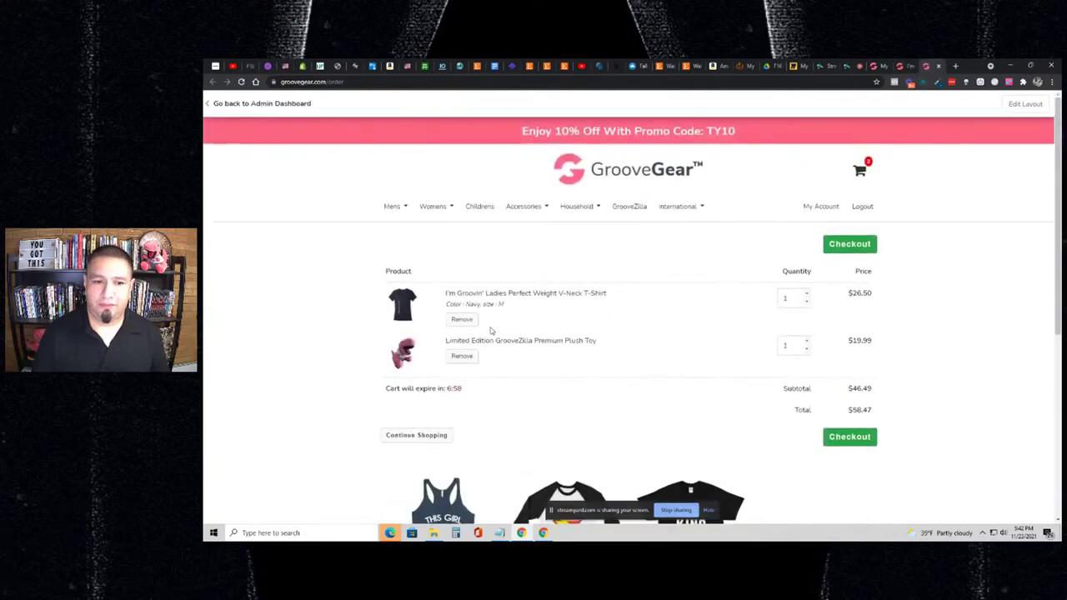
click(462, 319)
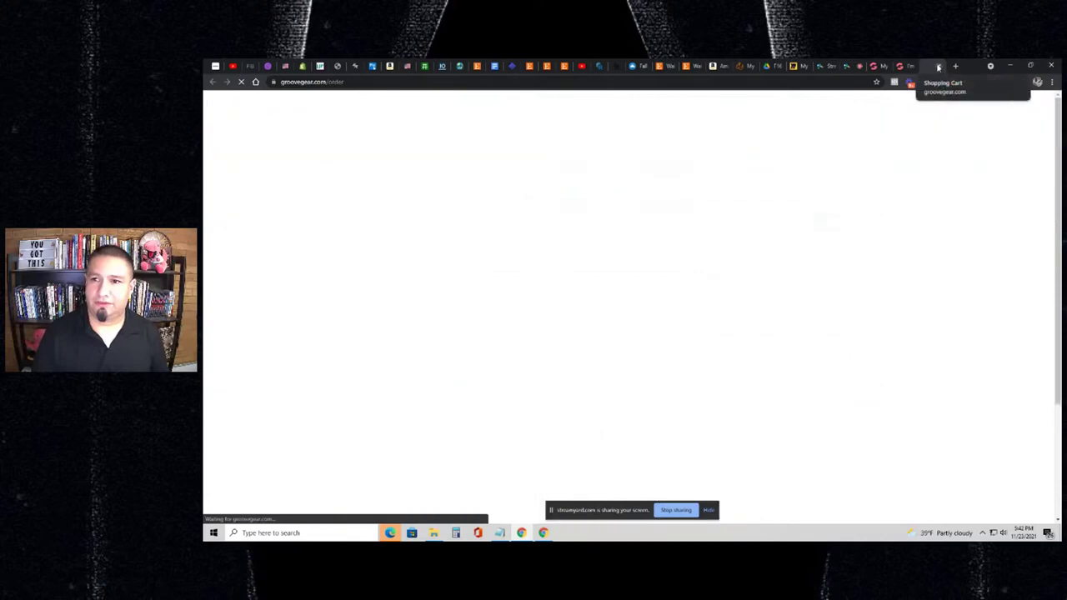
click(938, 66)
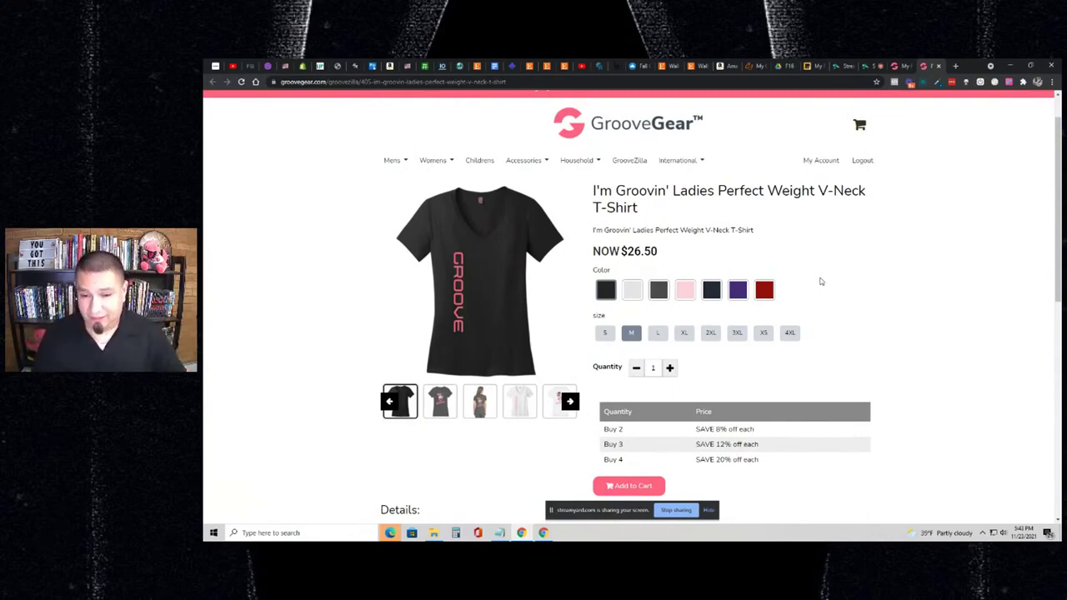
- Add two navy size XL V-Neck T-Shirts to the cart
scroll(793, 292, down, 1)
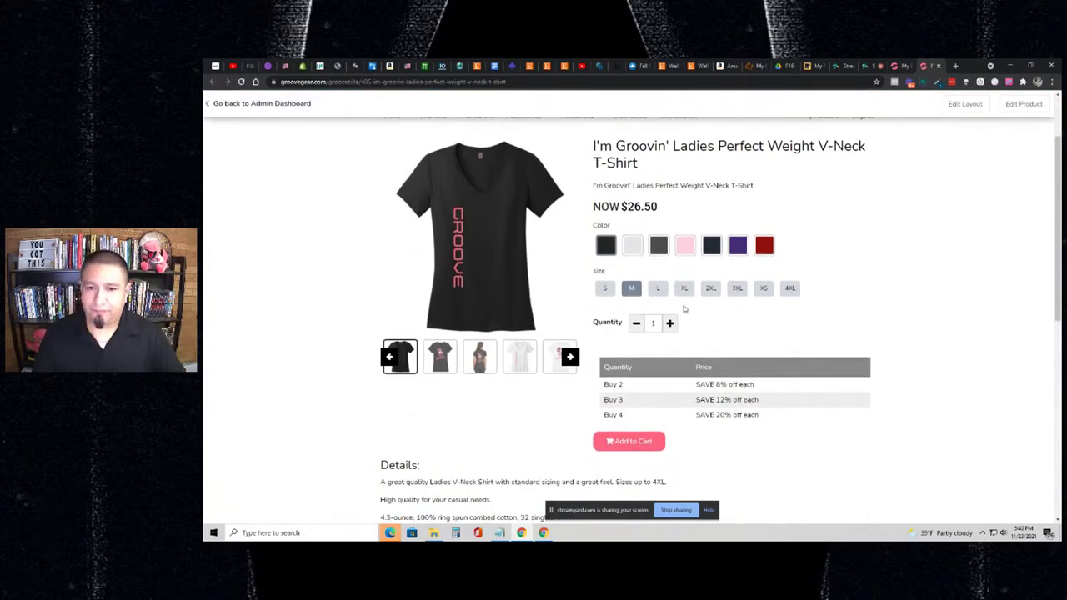
click(690, 291)
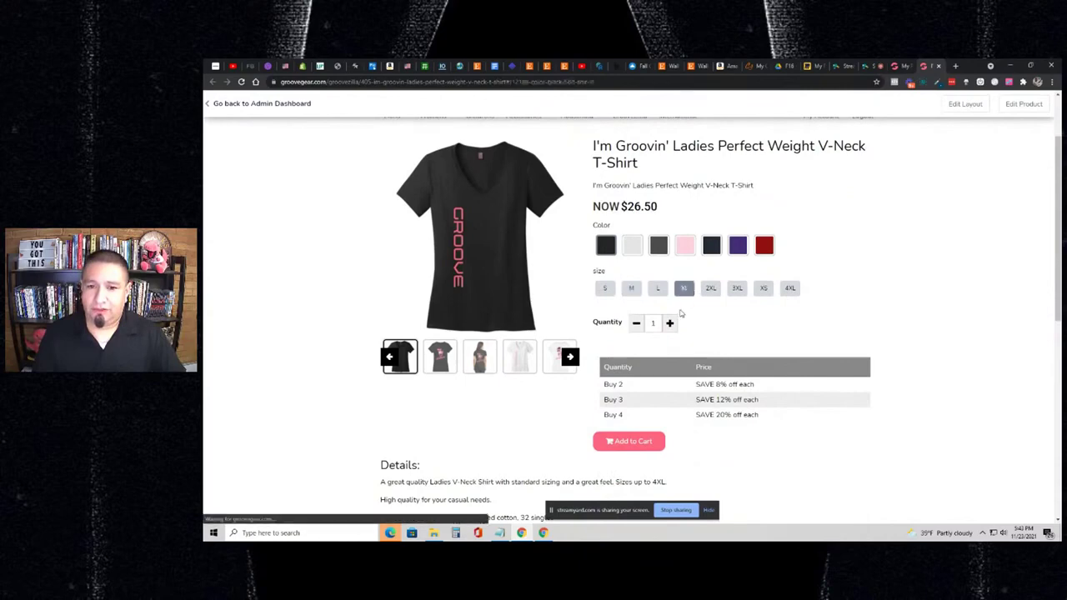
click(708, 250)
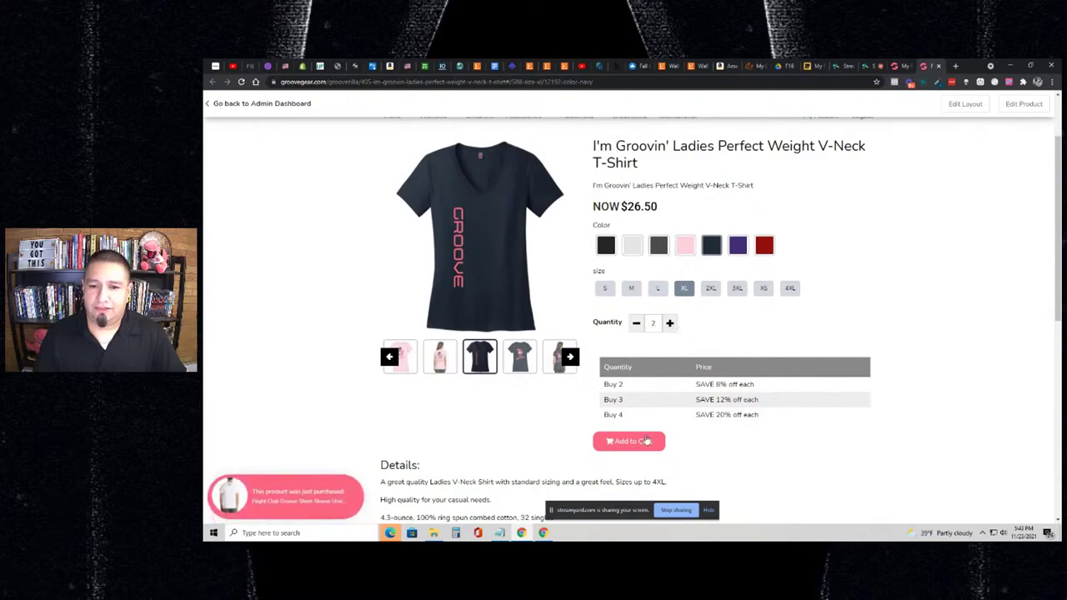
click(646, 441)
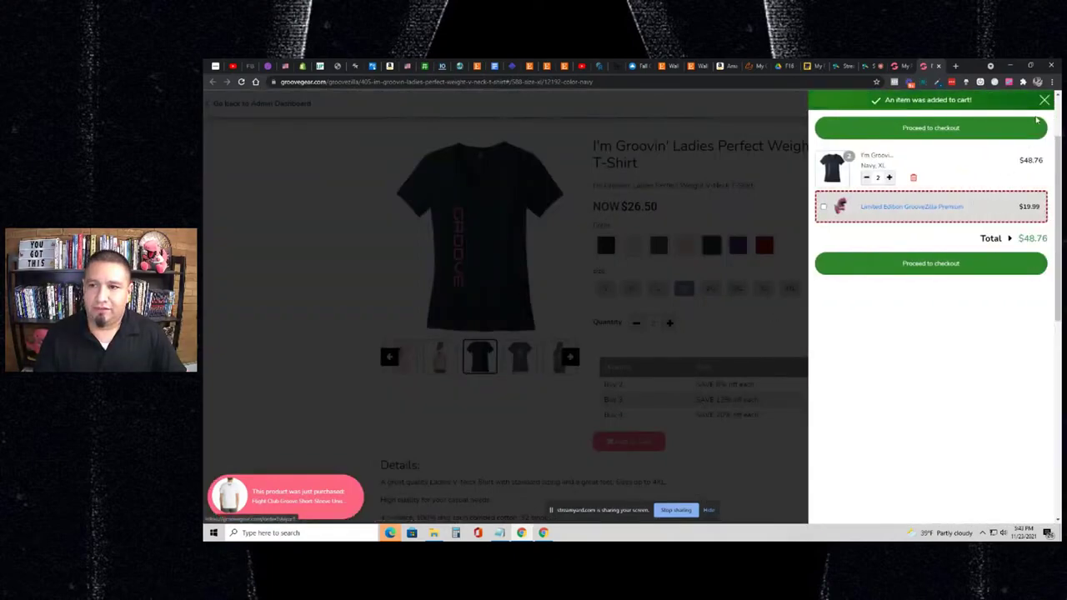
click(1045, 101)
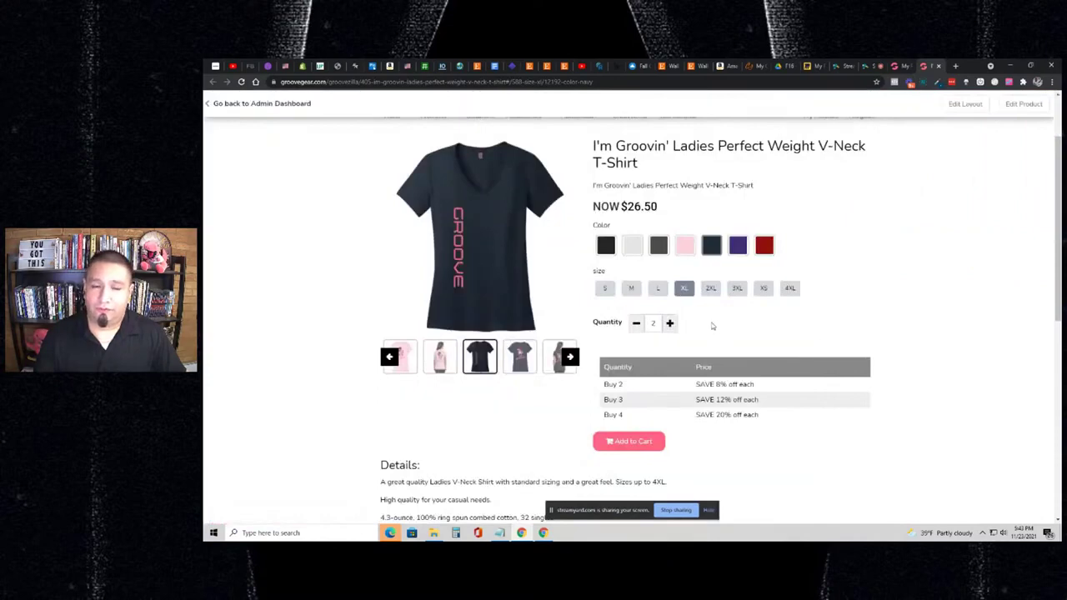
- Add two navy size M shirts plus the GrooveZilla plush add-on, then proceed to checkout
click(631, 289)
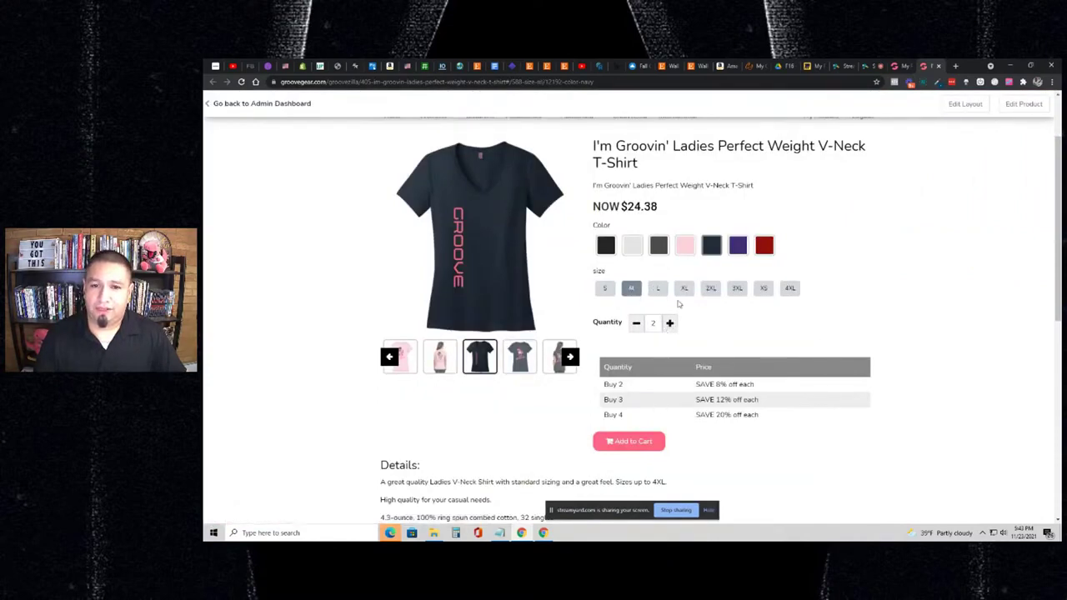
click(670, 323)
click(630, 439)
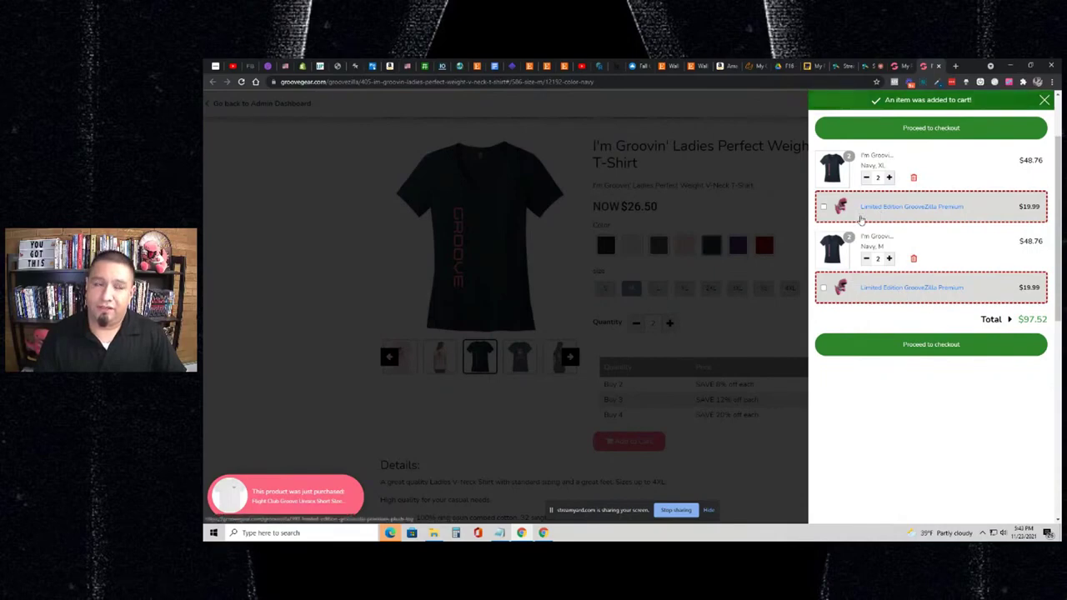
click(824, 208)
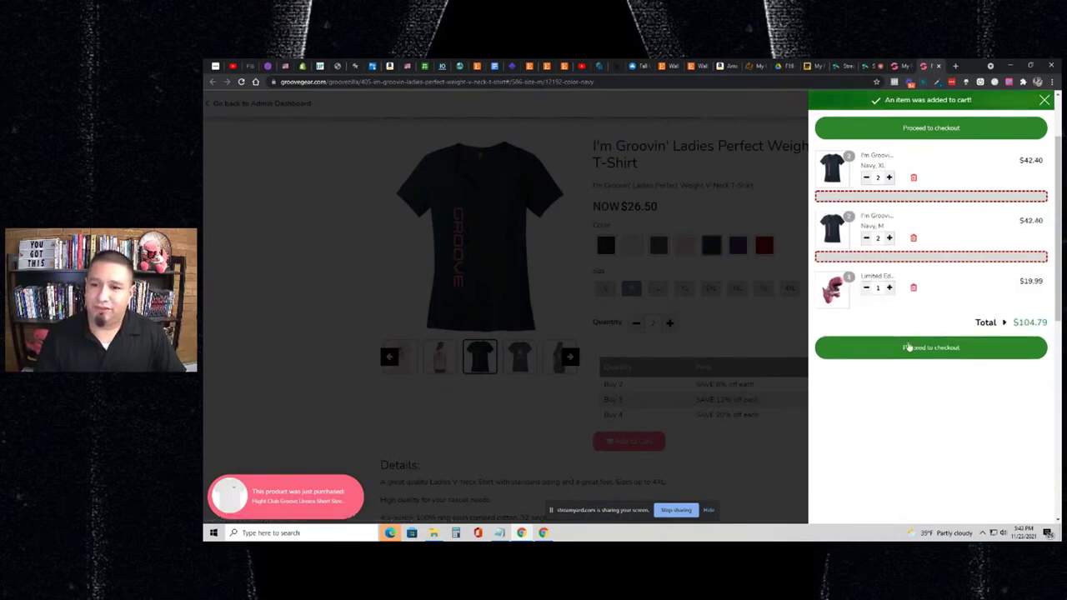
click(909, 348)
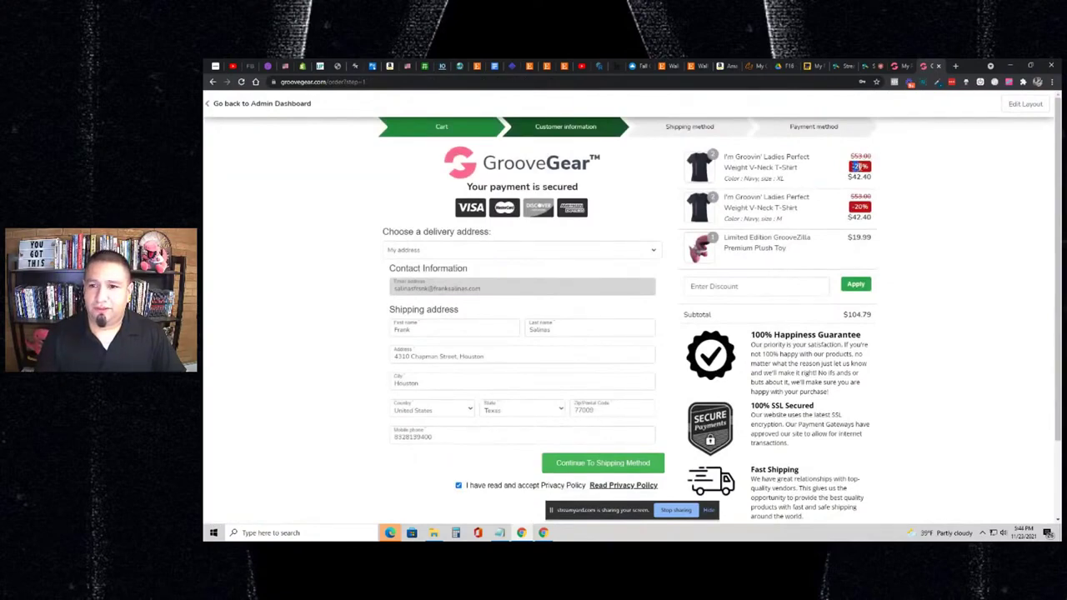
- Check the order summary's discounted $42.40 shirt lines, then return to the product's discount tiers
drag(859, 205, 881, 210)
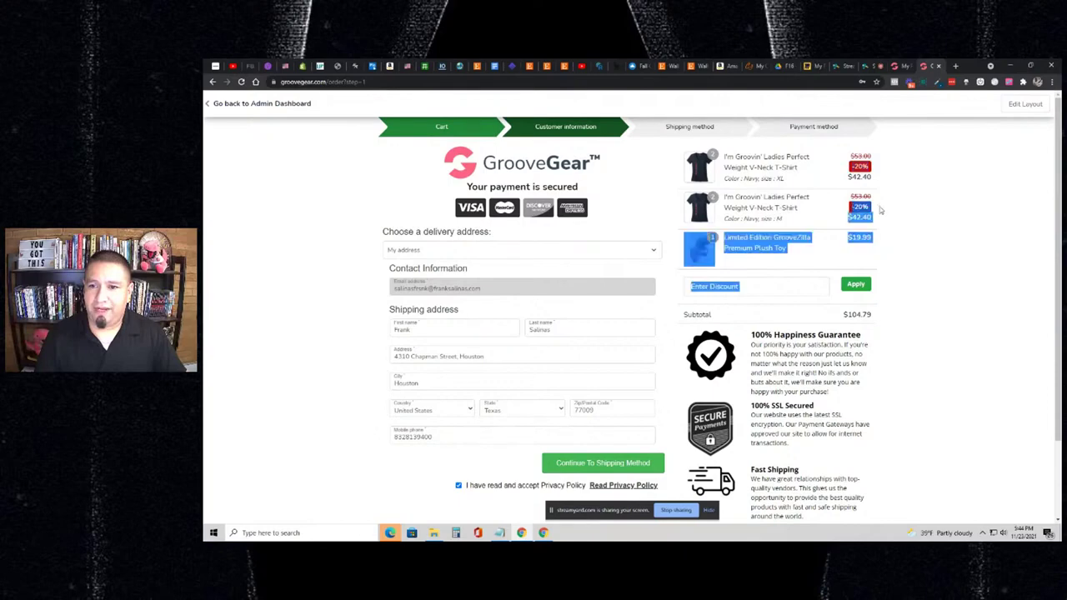
click(865, 207)
double_click(866, 174)
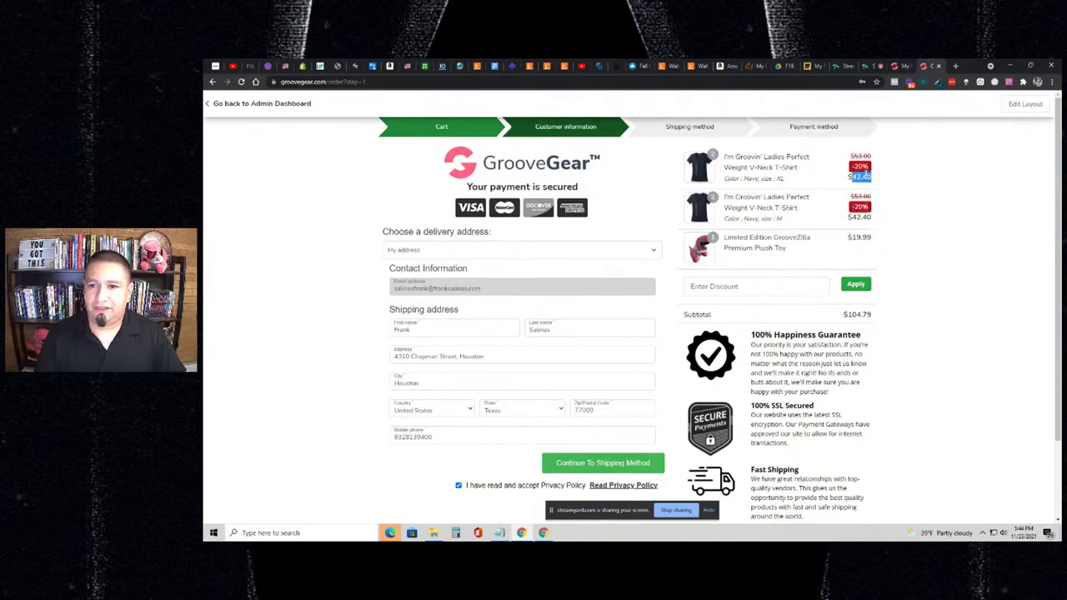
click(895, 66)
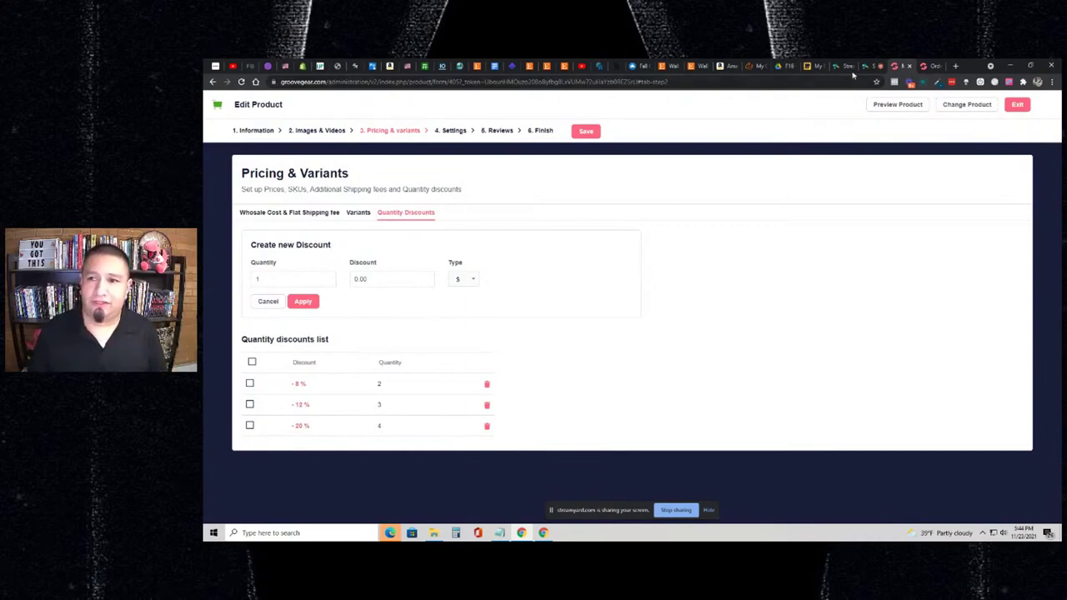
- Compare the storefront's Buy 2/3/4 discount table against the editor's saved 8%, 12%, 20% tiers
click(924, 66)
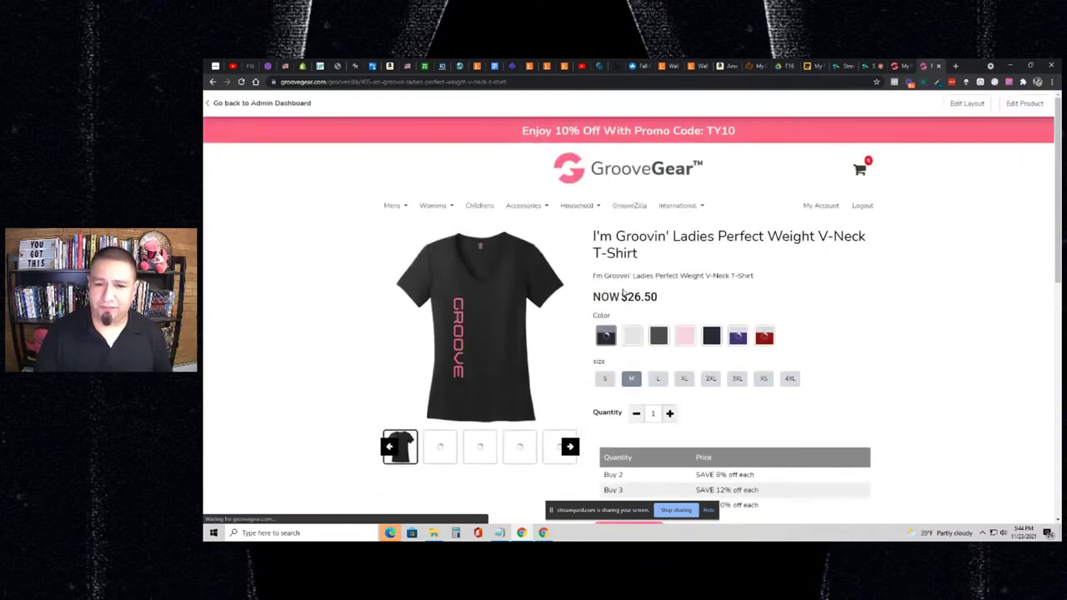
scroll(624, 334, down, 1)
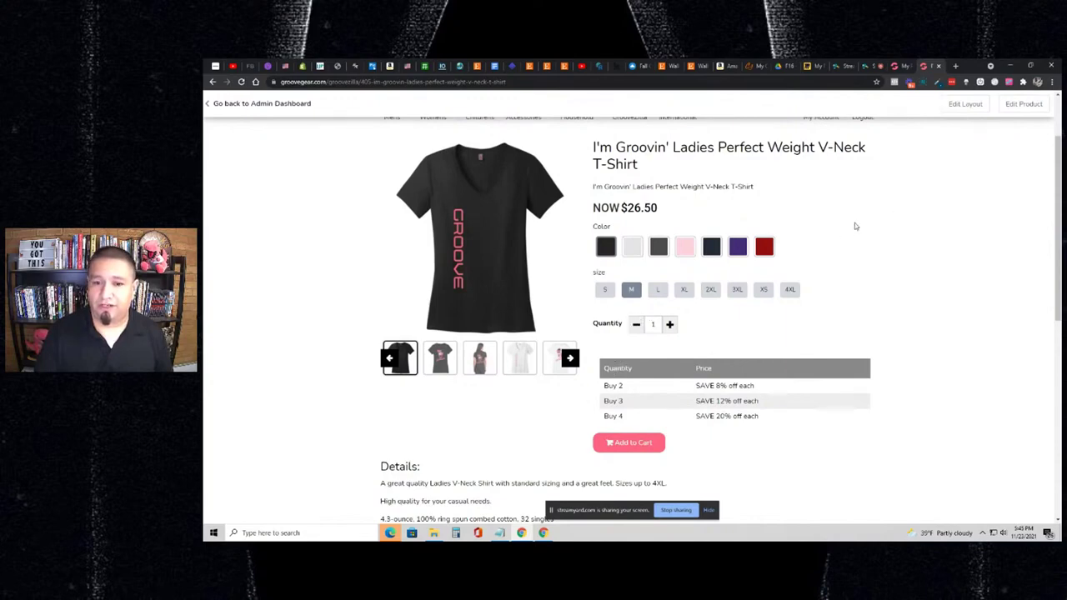
click(904, 67)
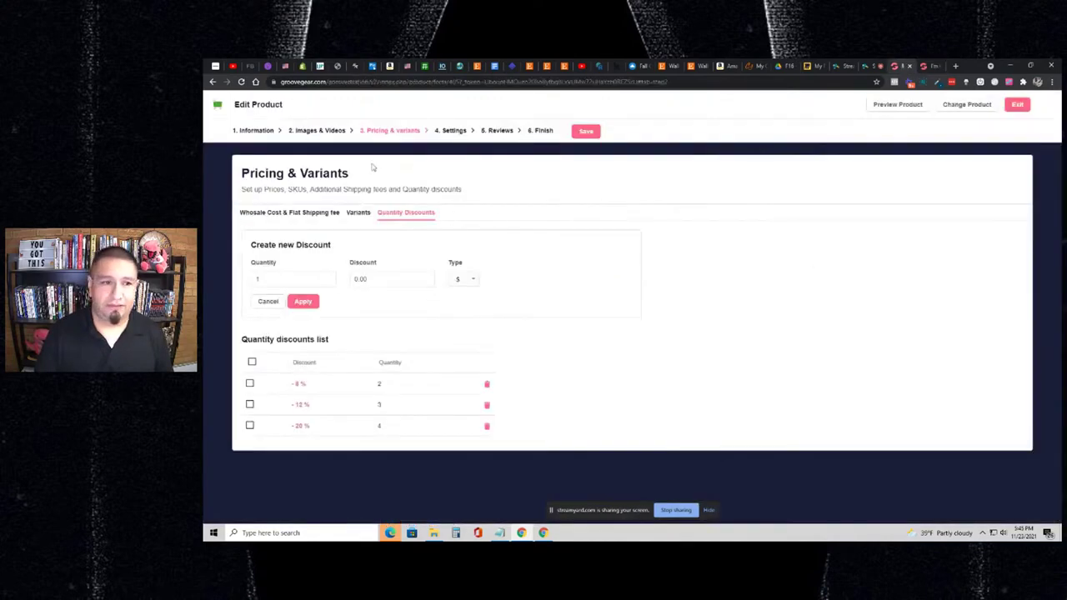
click(932, 68)
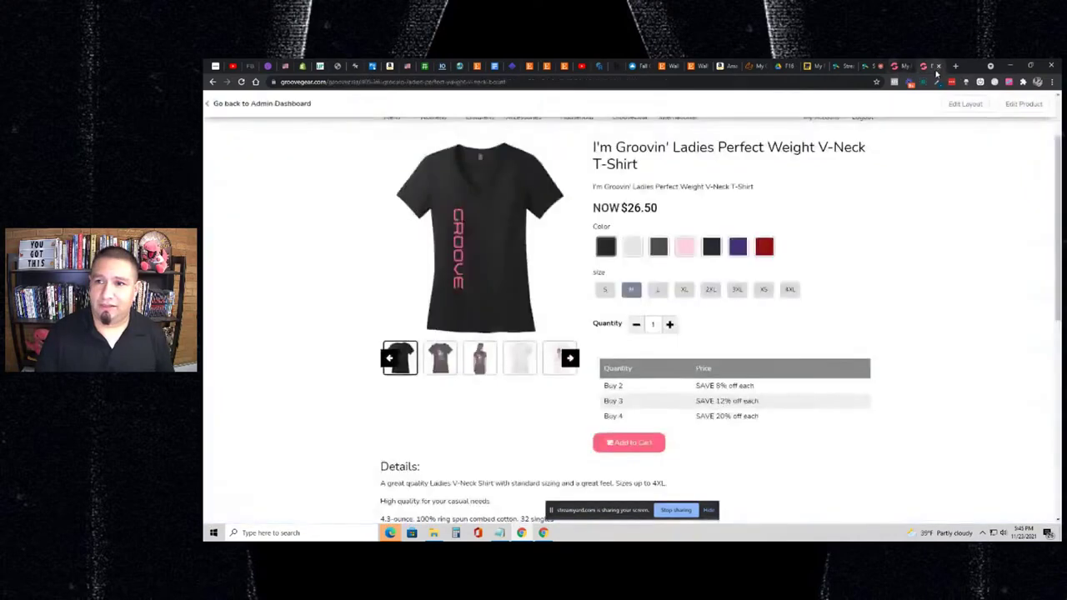
click(955, 65)
- Load the store admin and open the General Product layout in the visual page builder
text(groove)
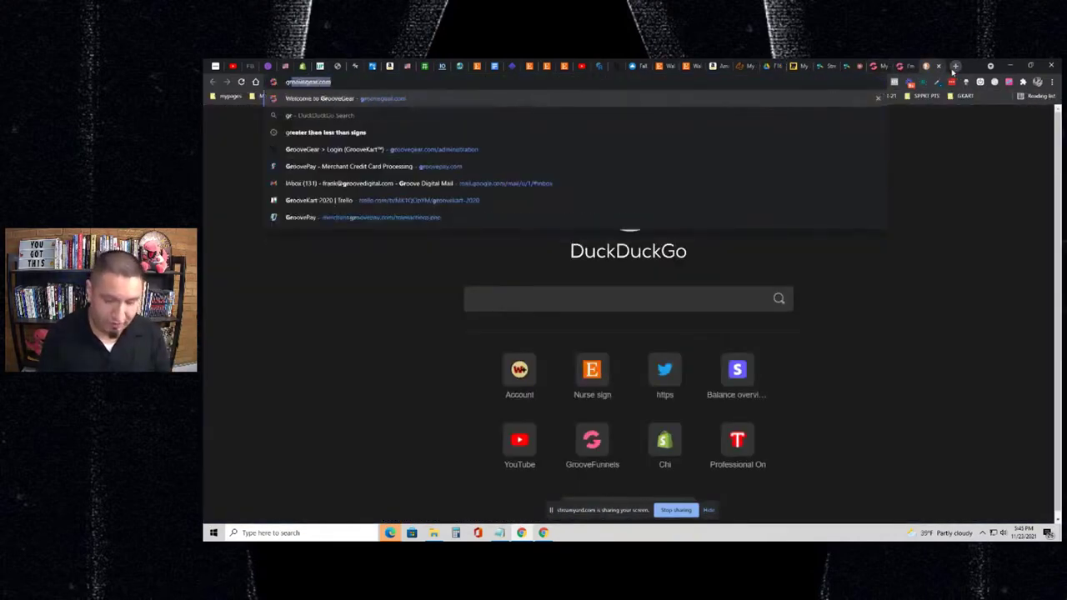
key(Down)
key(Down)
key(Return)
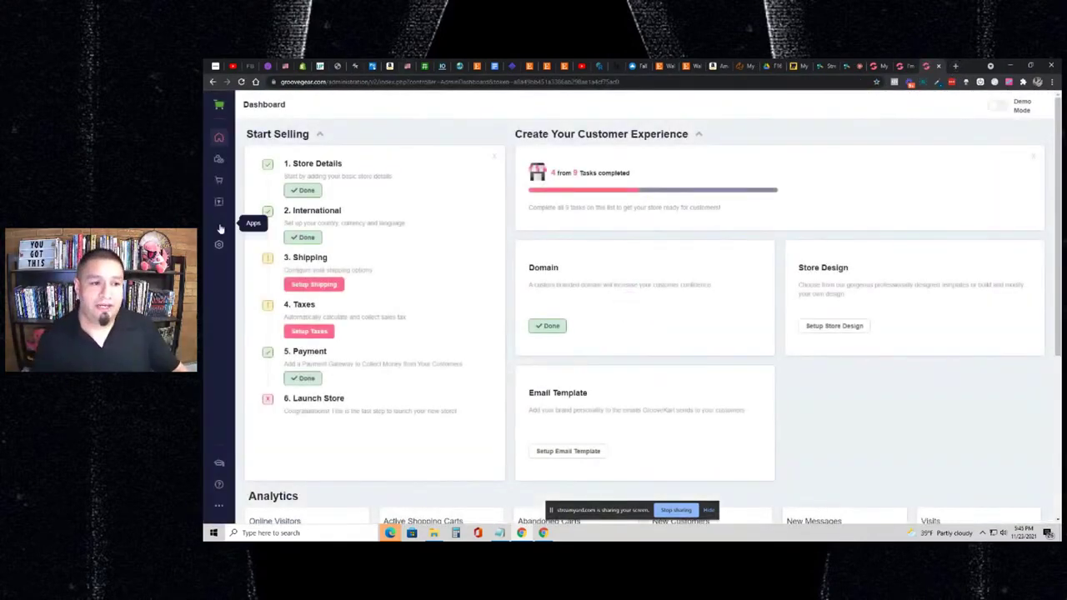
click(218, 203)
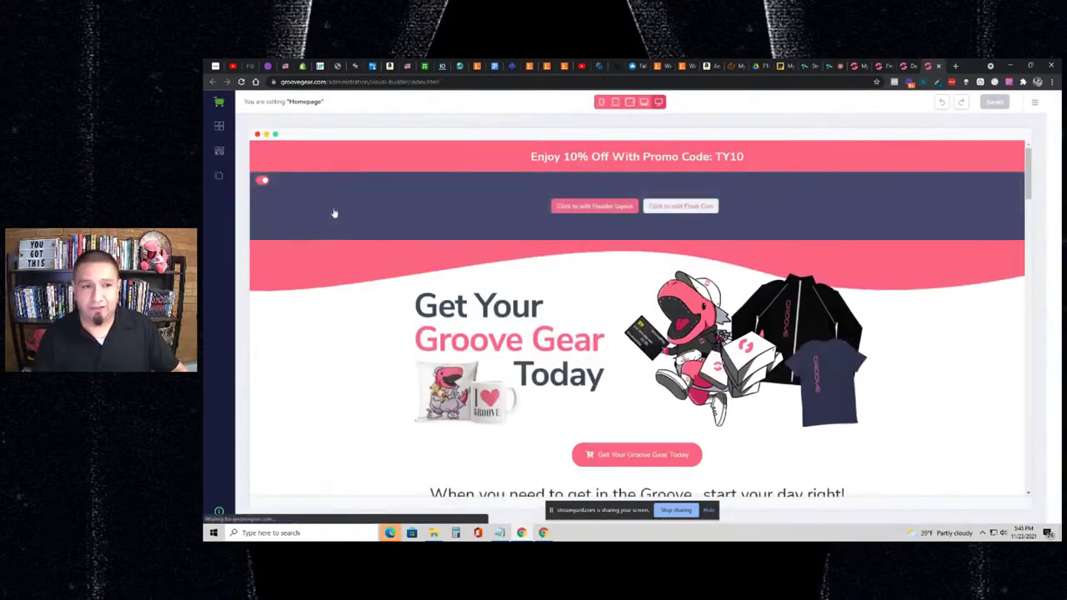
click(219, 175)
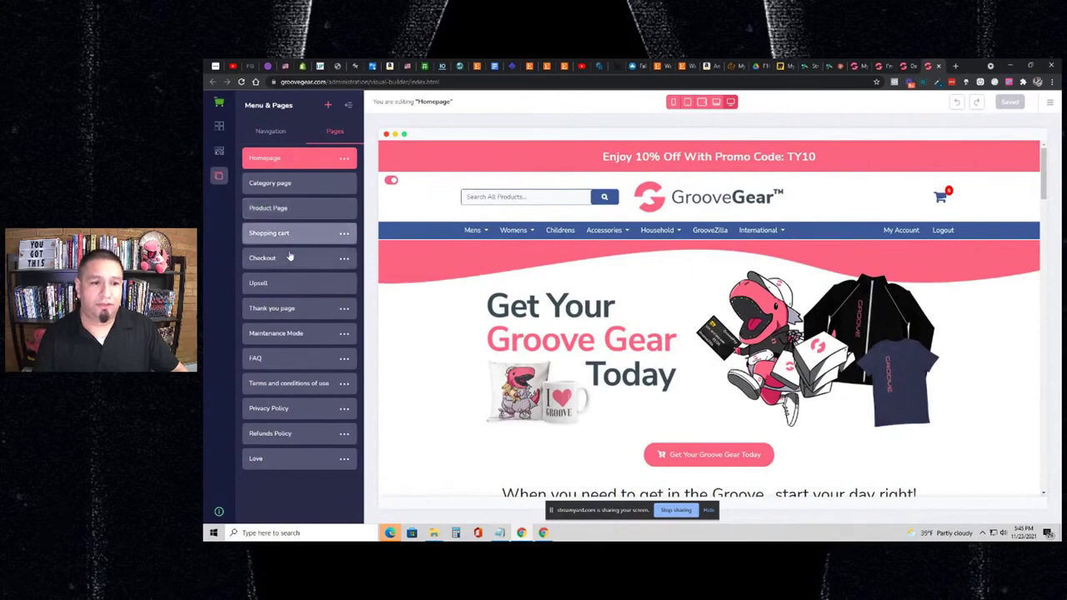
click(291, 208)
click(309, 146)
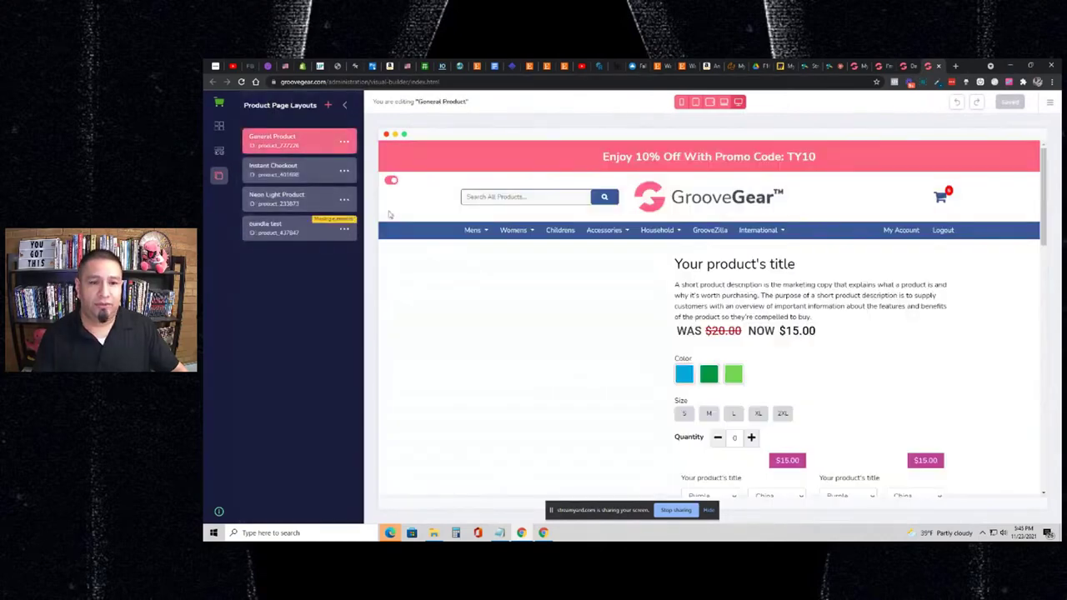
- Drag the Quantity Discount table above the Quantity selector and save the layout
scroll(623, 319, down, 5)
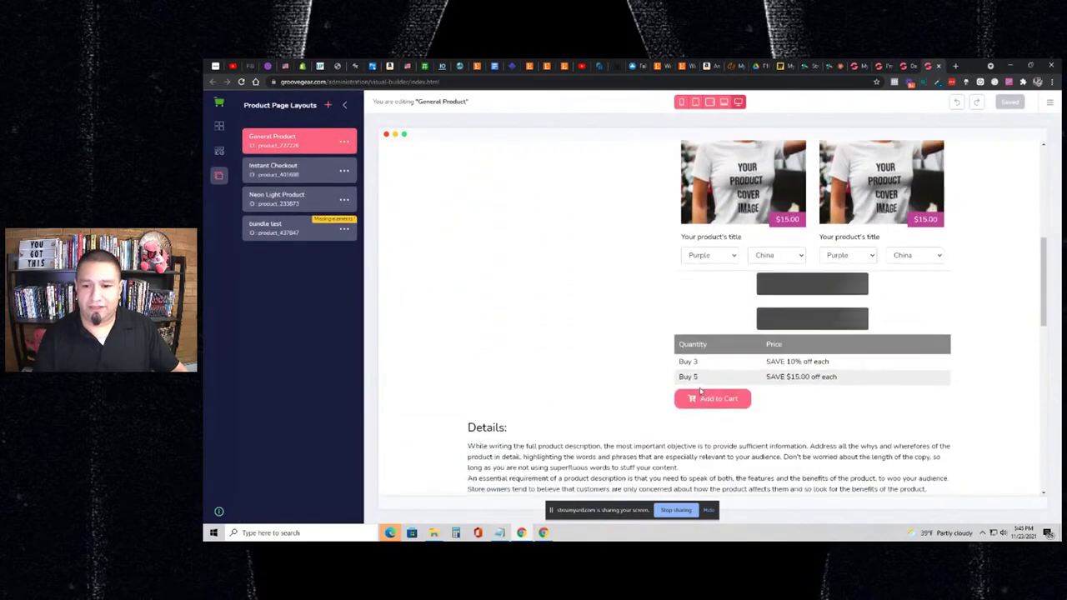
click(685, 371)
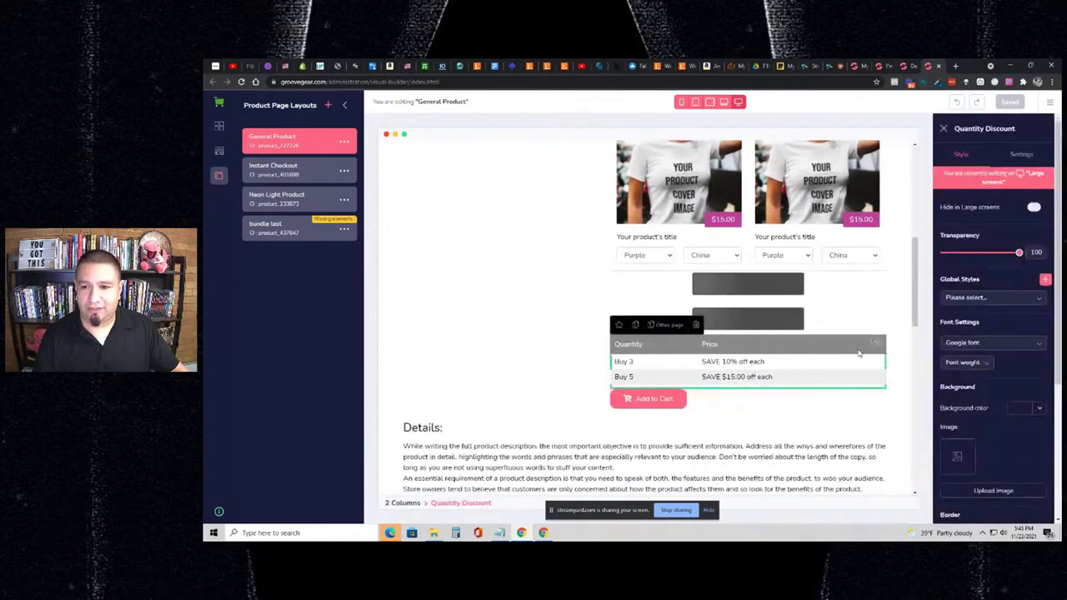
drag(876, 344, 845, 397)
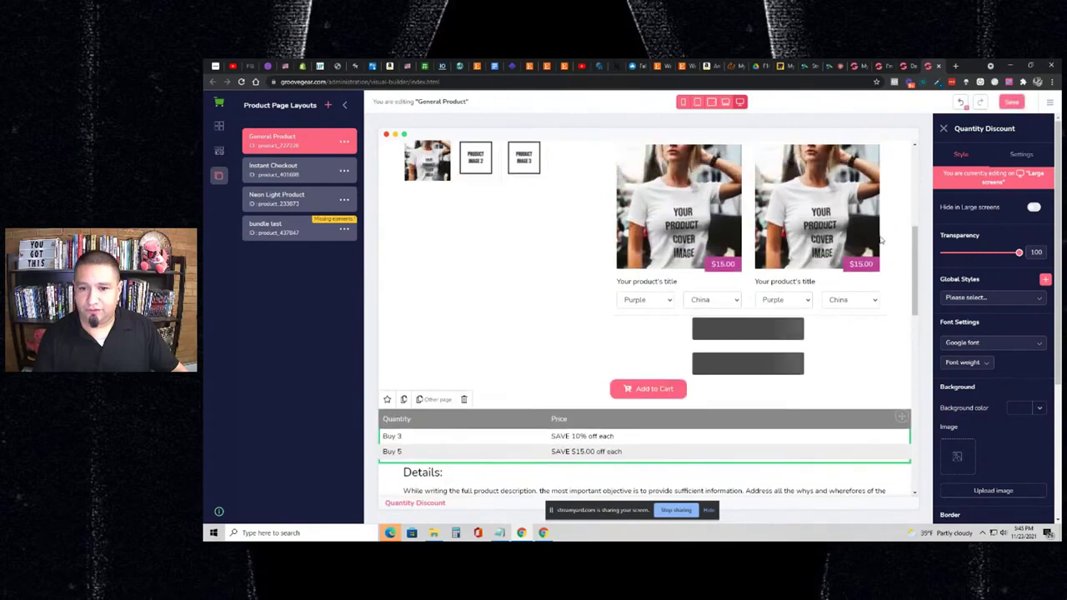
drag(901, 416, 825, 162)
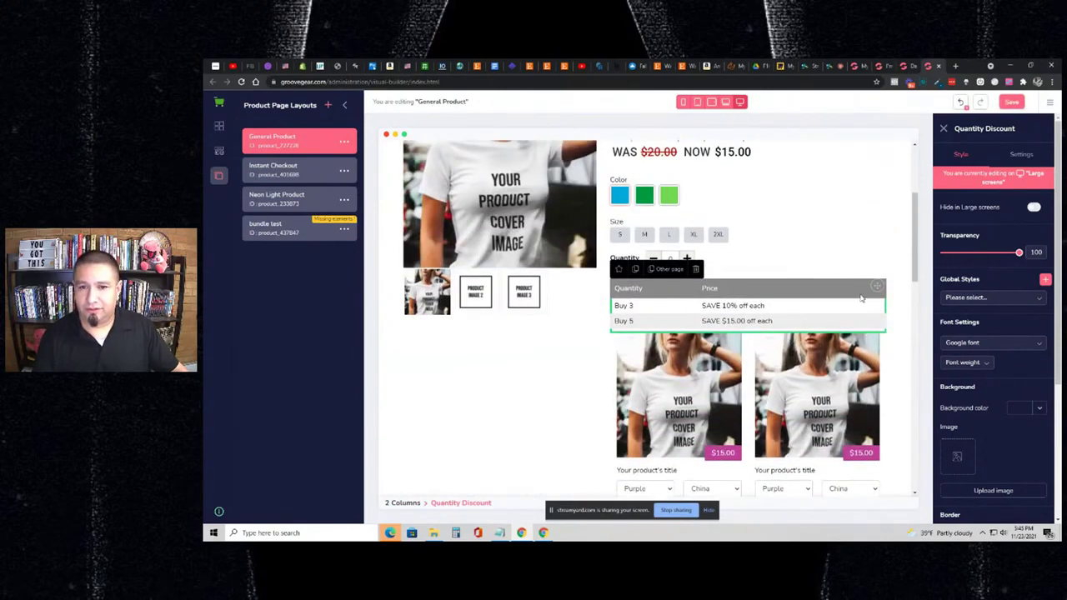
drag(875, 286, 847, 258)
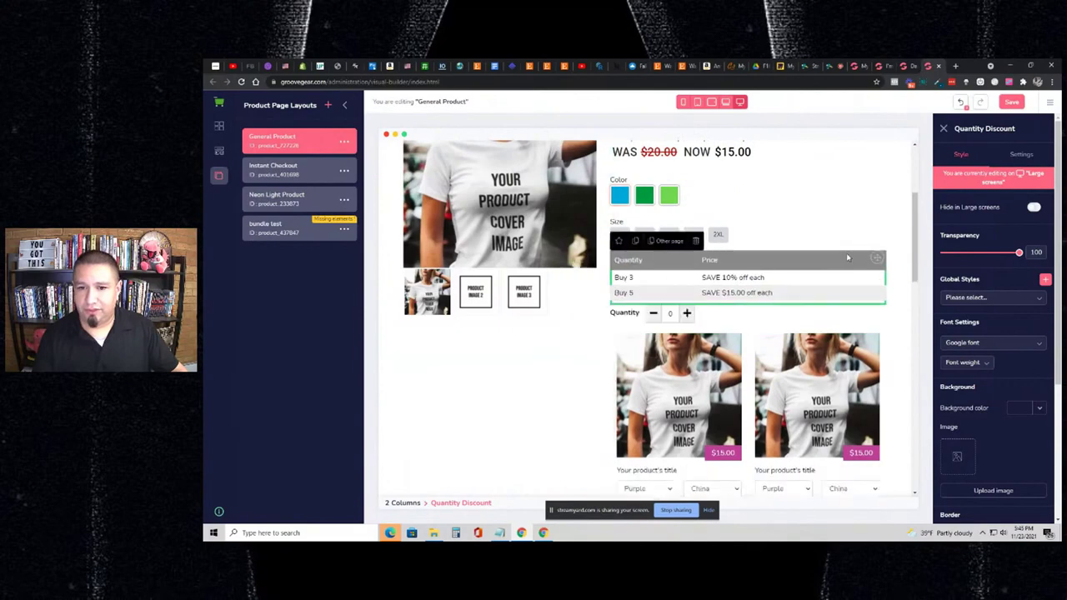
click(1010, 102)
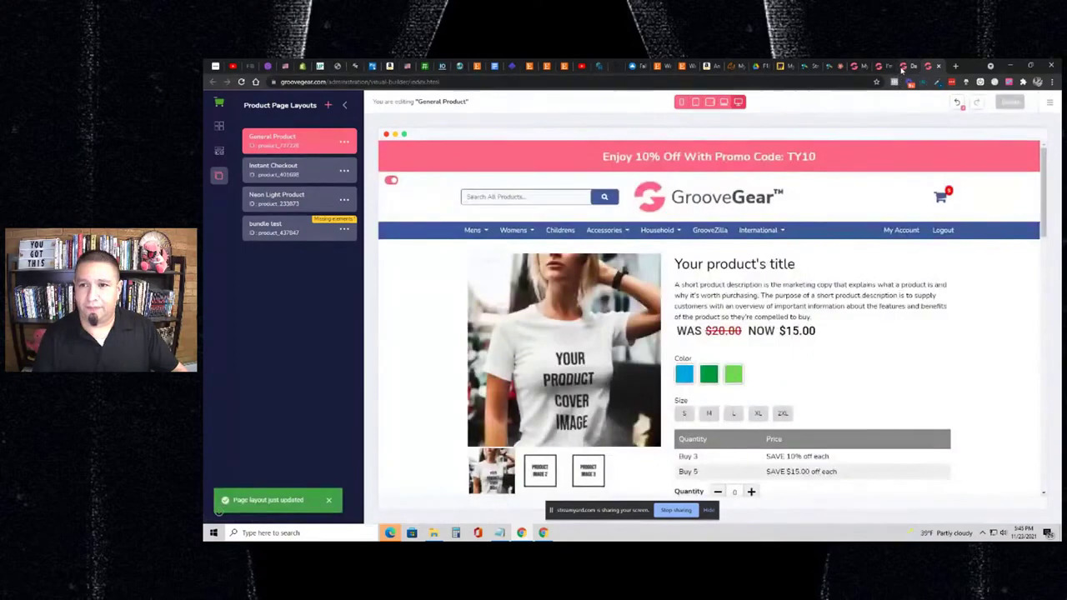
click(902, 66)
- Reload the T-shirt store page to check the layout, then return to the page builder
click(881, 66)
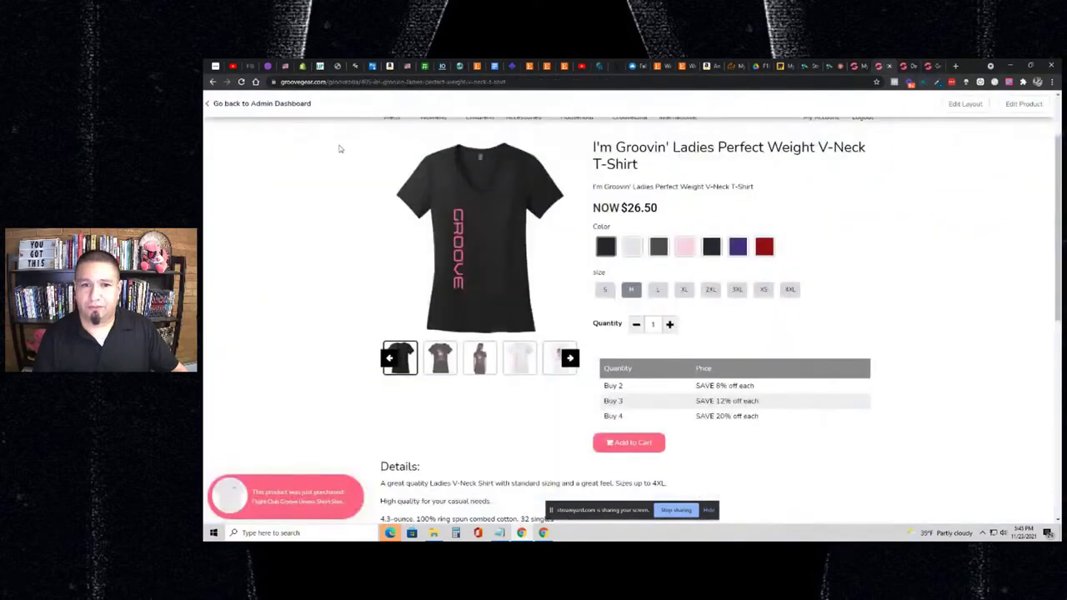
click(241, 81)
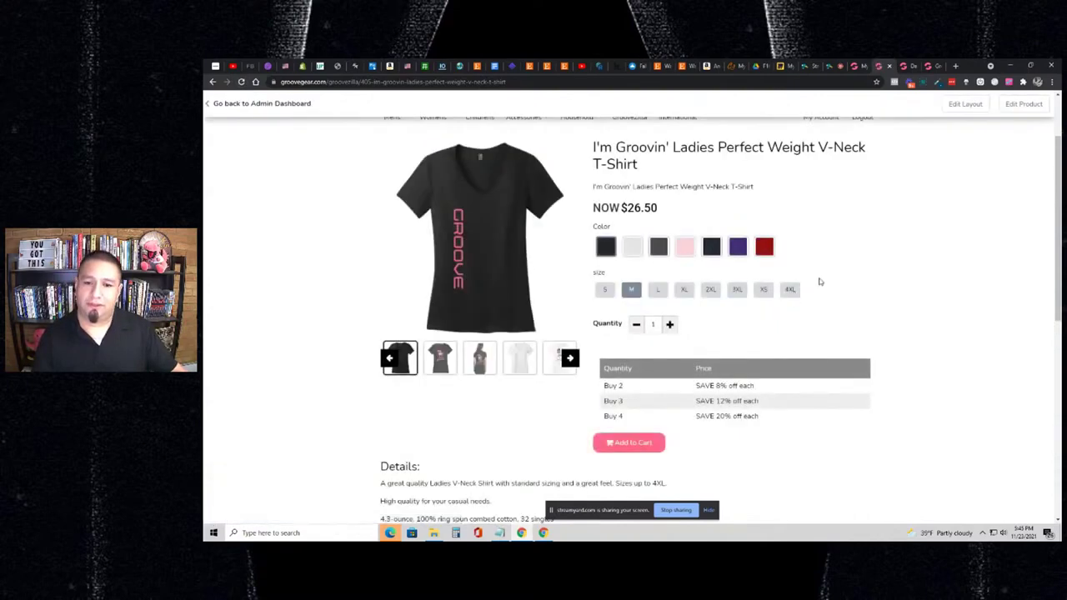
click(933, 66)
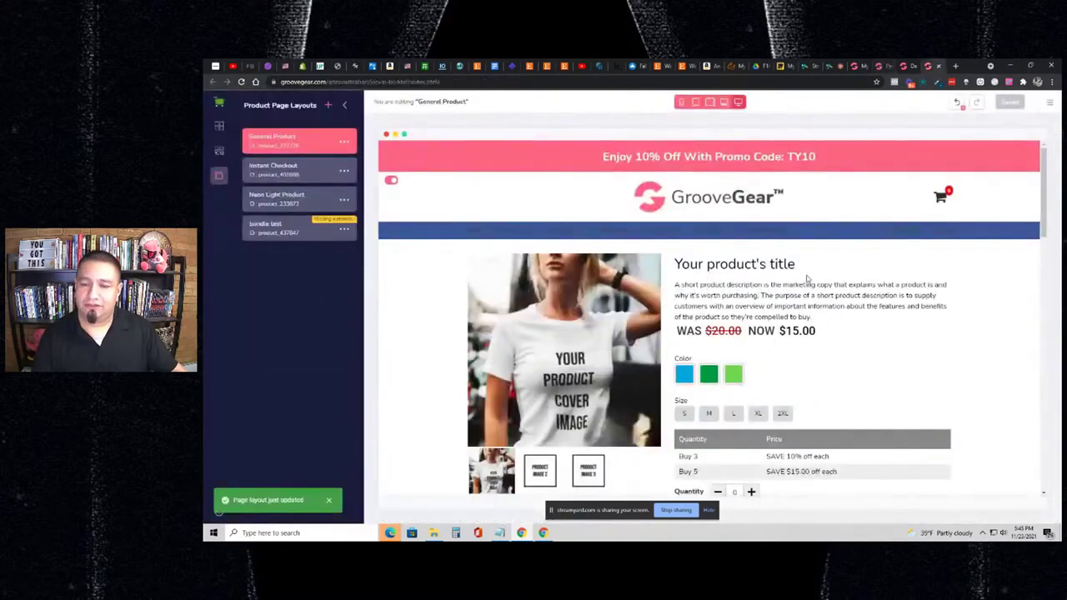
scroll(818, 305, down, 1)
scroll(821, 306, down, 1)
- Delete the duplicate Quantity Discount table, drag the remaining one up toward Color, and save
click(871, 287)
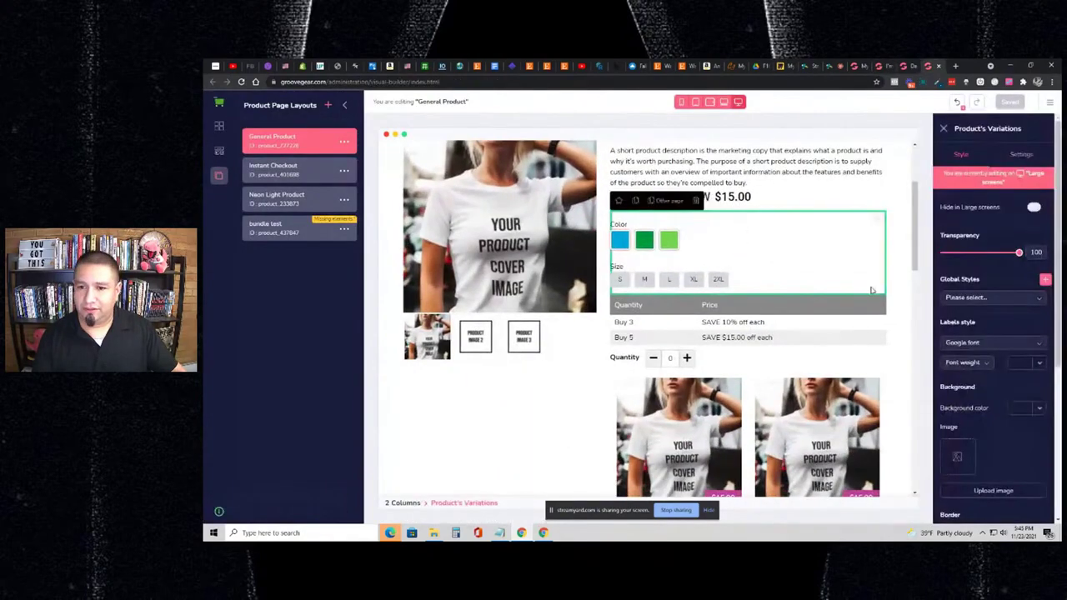
click(824, 305)
click(635, 285)
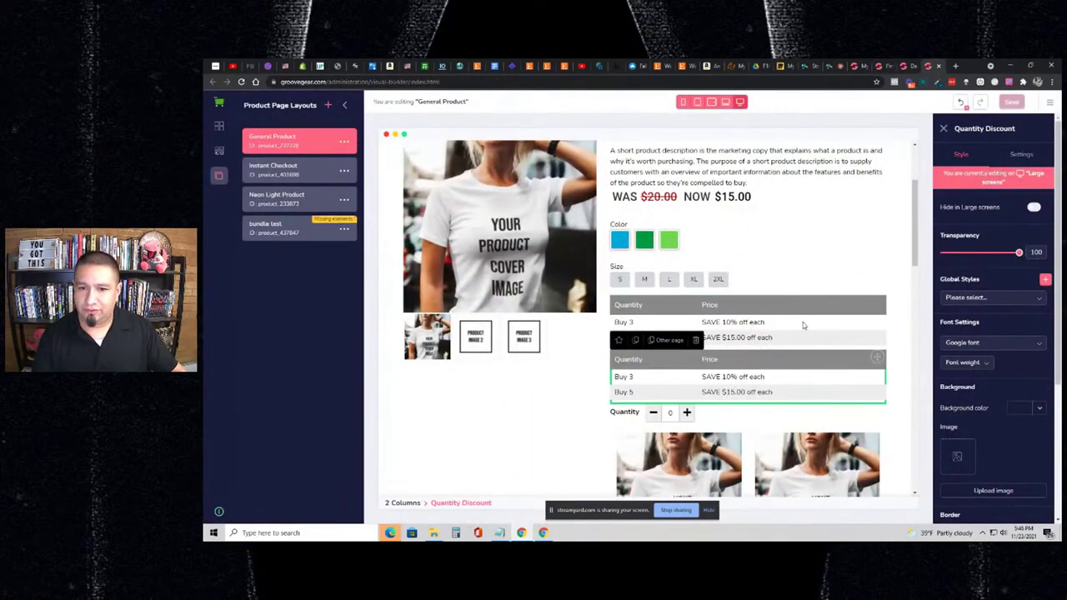
click(865, 312)
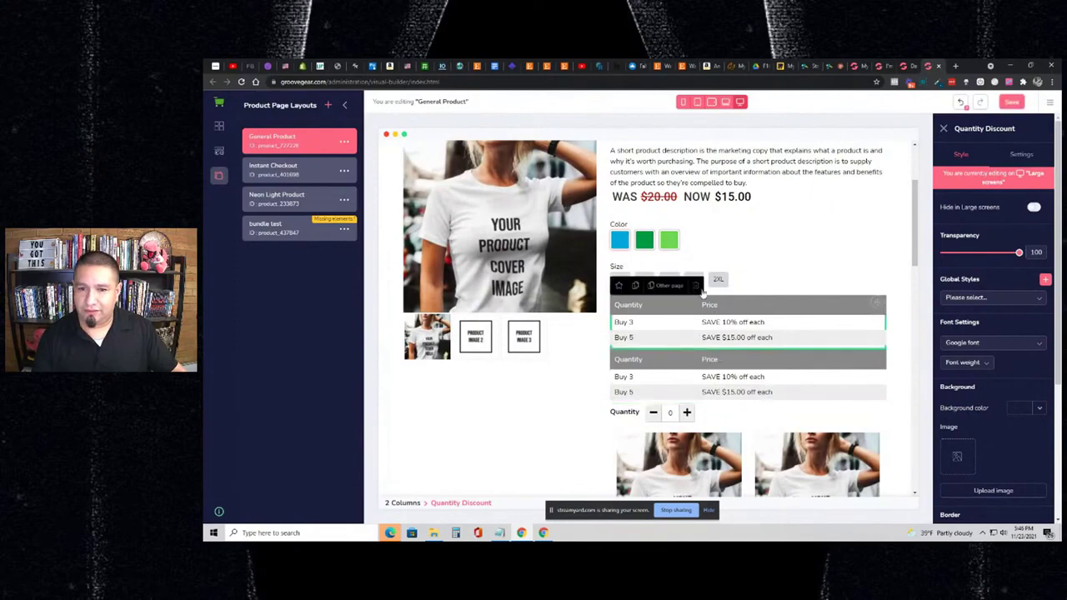
click(700, 289)
click(871, 315)
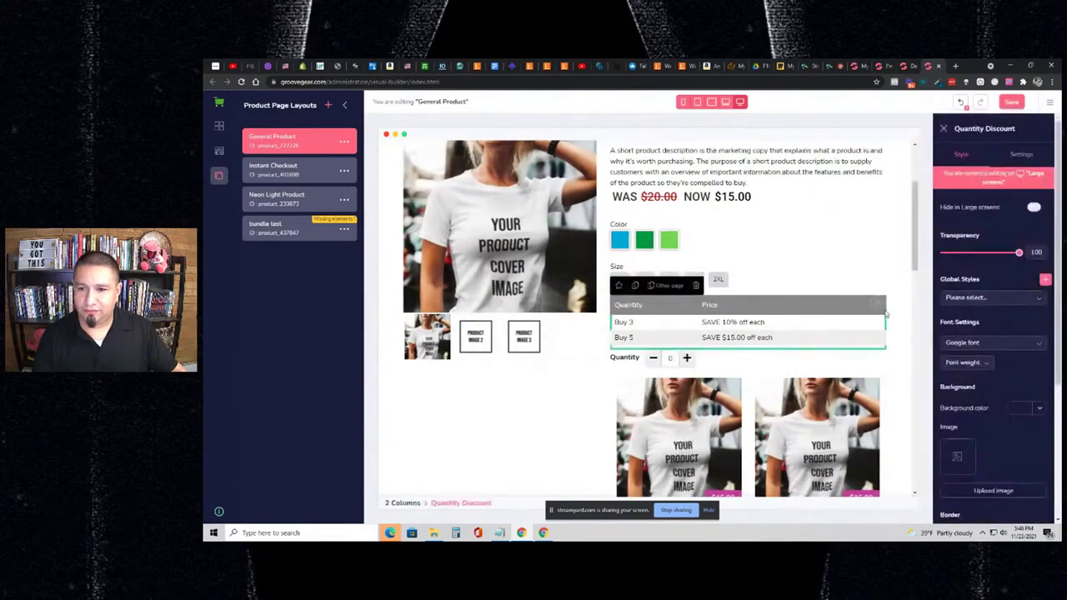
drag(880, 307, 838, 238)
click(1010, 102)
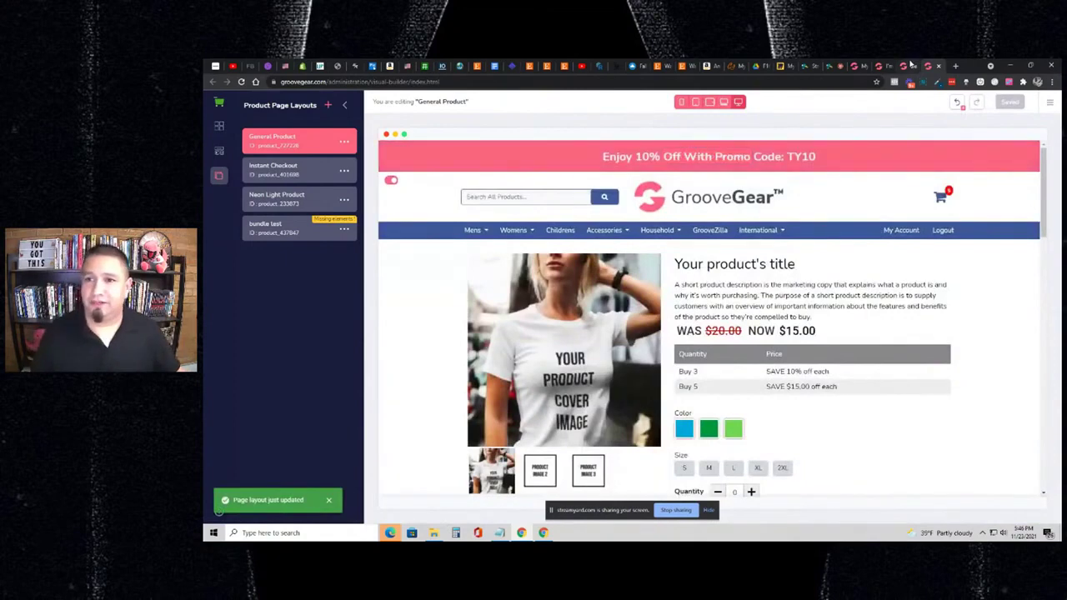
- Reload the V-Neck T-Shirt store page with F5 and scroll to check the discount table's position
click(911, 65)
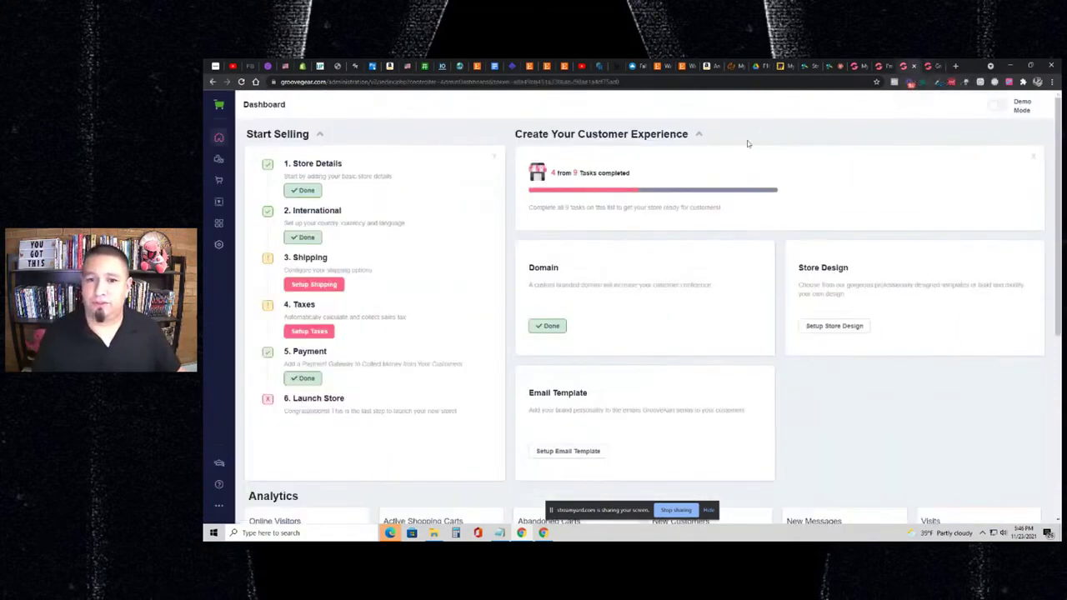
click(889, 68)
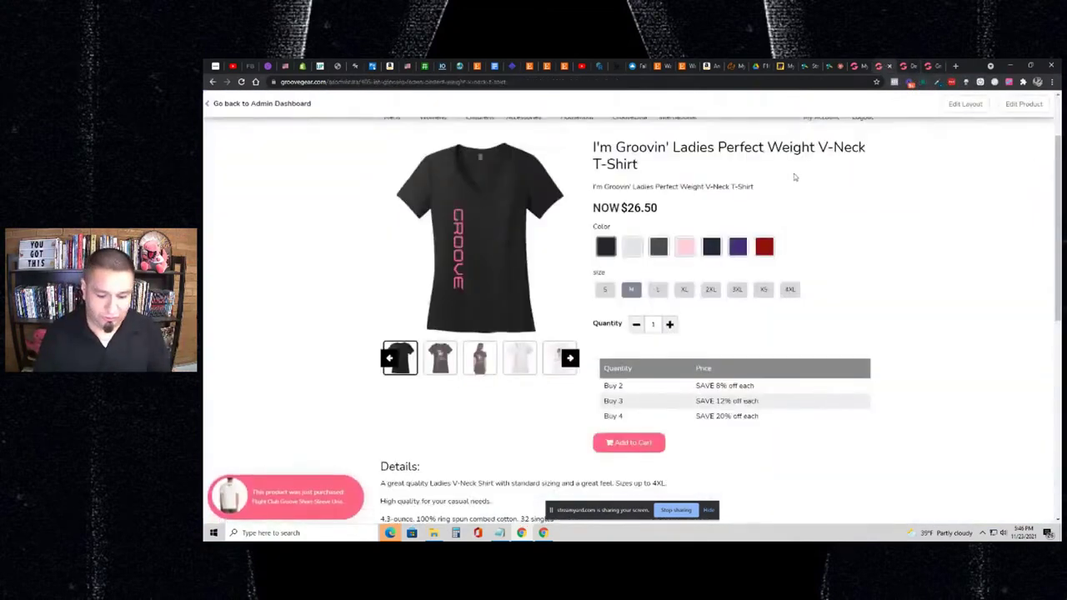
key(F5)
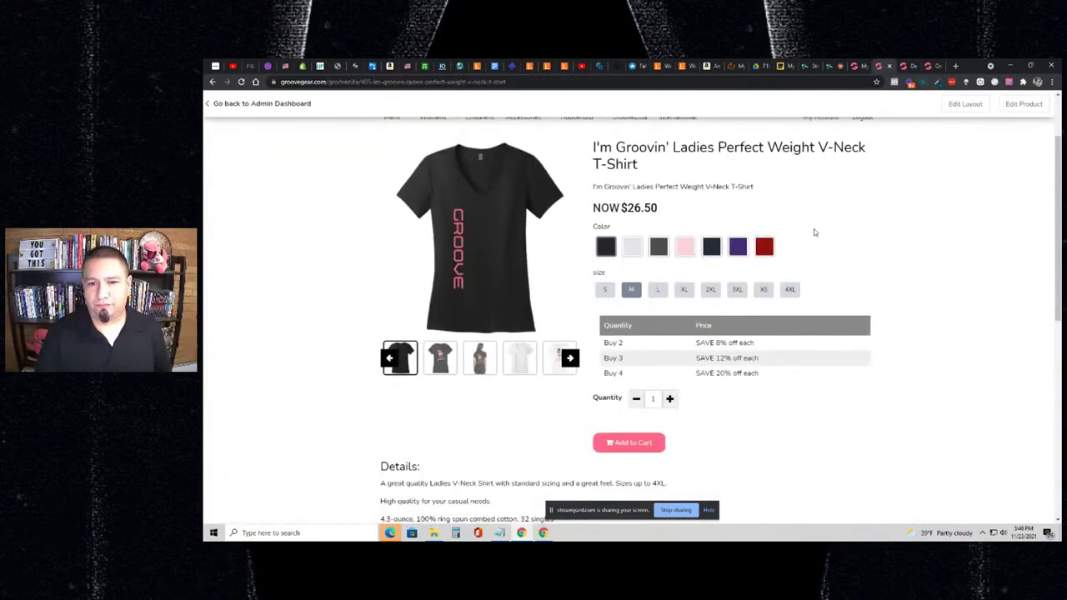
scroll(814, 235, down, 1)
scroll(834, 243, up, 2)
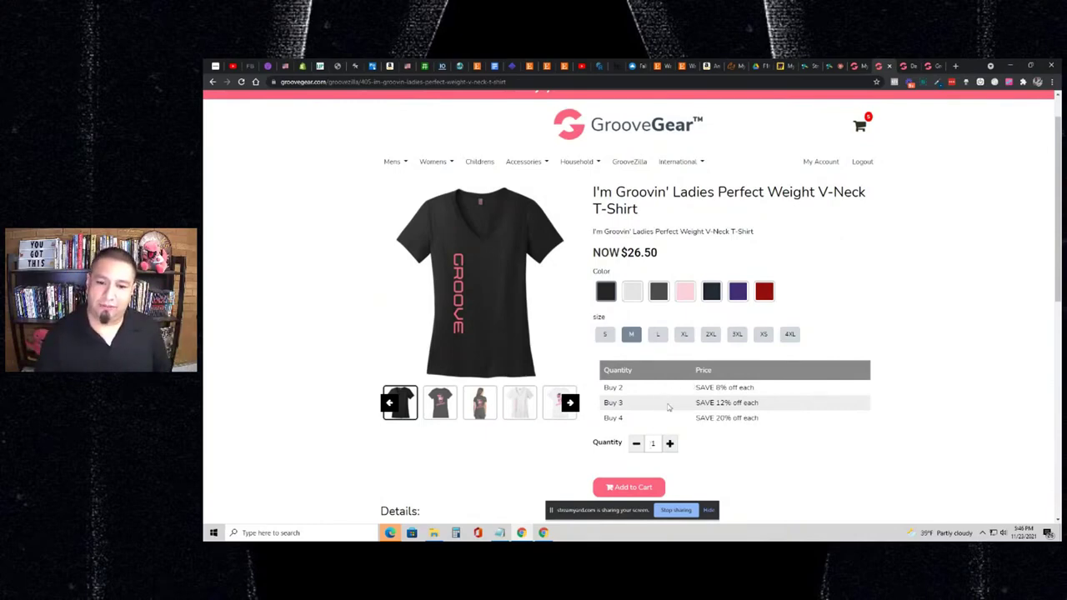
scroll(696, 406, down, 1)
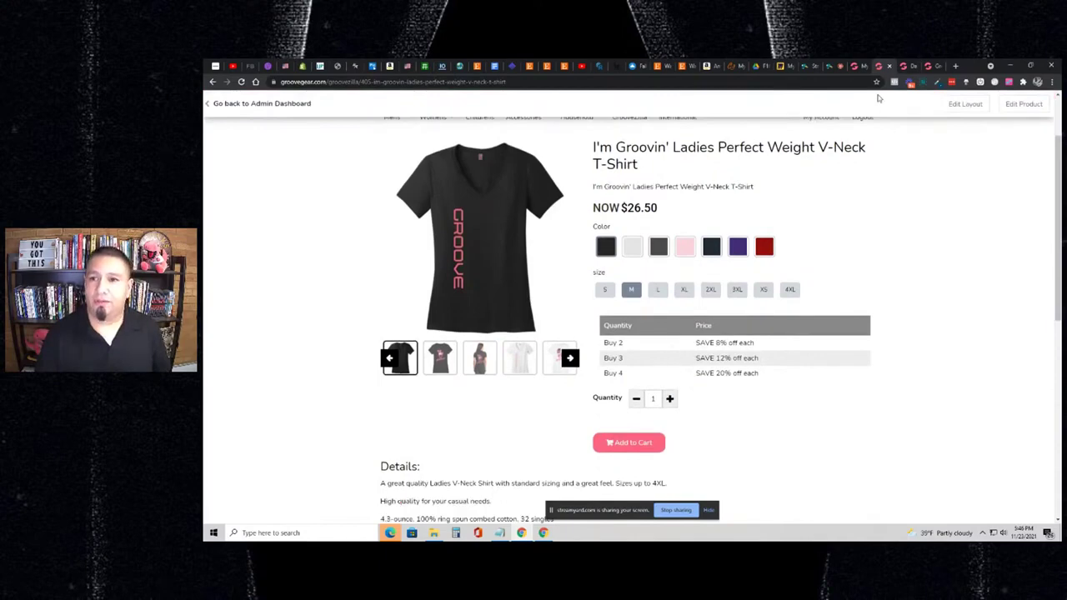
- In the product editor, open the One Click Upsell settings under 4. Settings
click(857, 68)
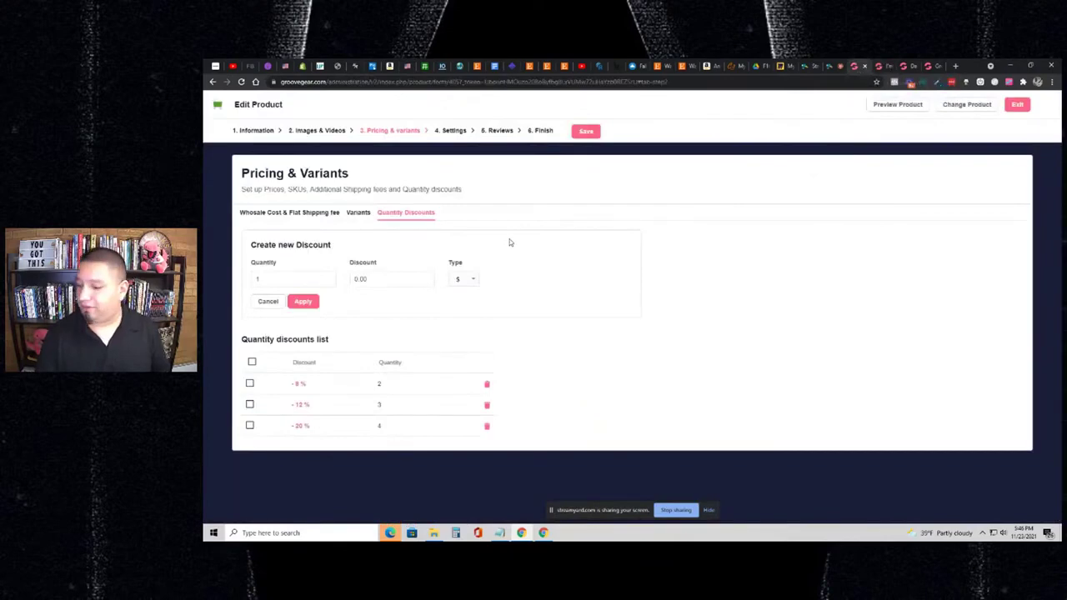
click(449, 131)
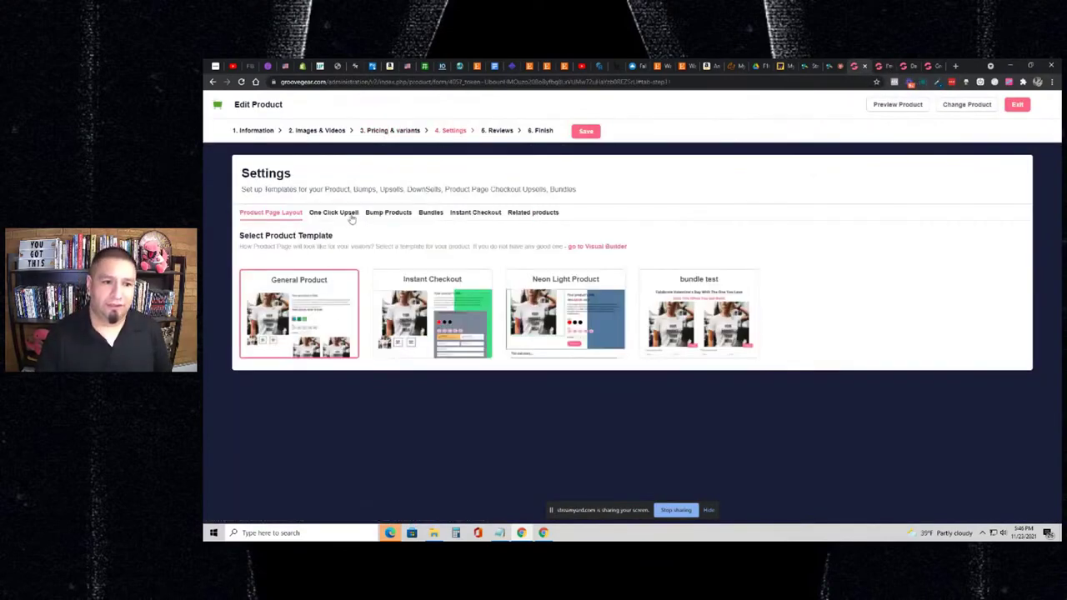
click(342, 213)
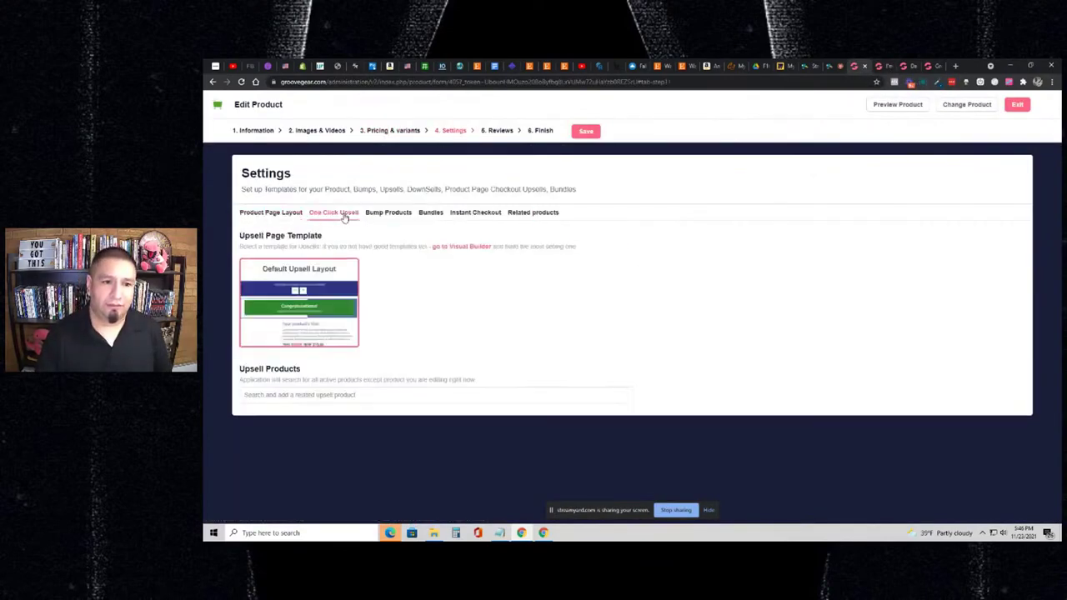
- Add the GrooveZilla Premium Plush Toy and Stainless Steel Water Bottle as upsells and save
click(374, 397)
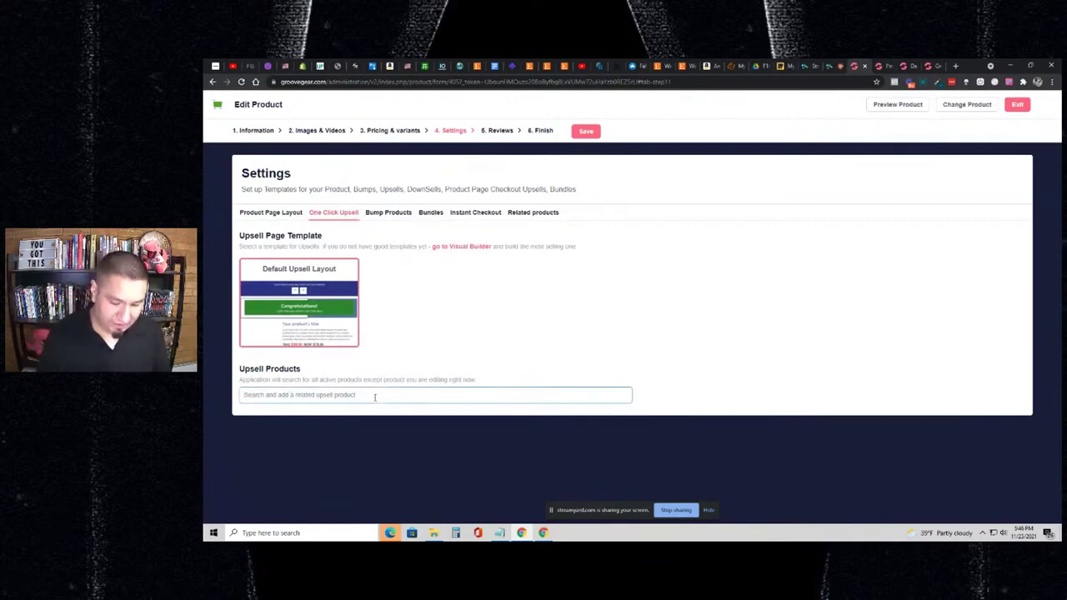
text(groove)
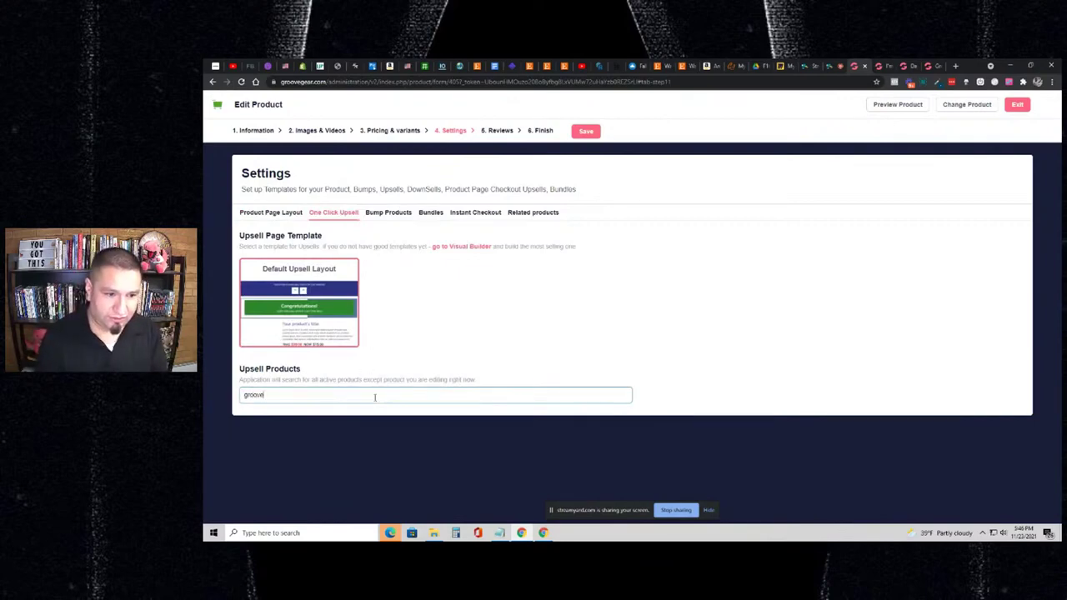
key(ctrl+a)
text(plus)
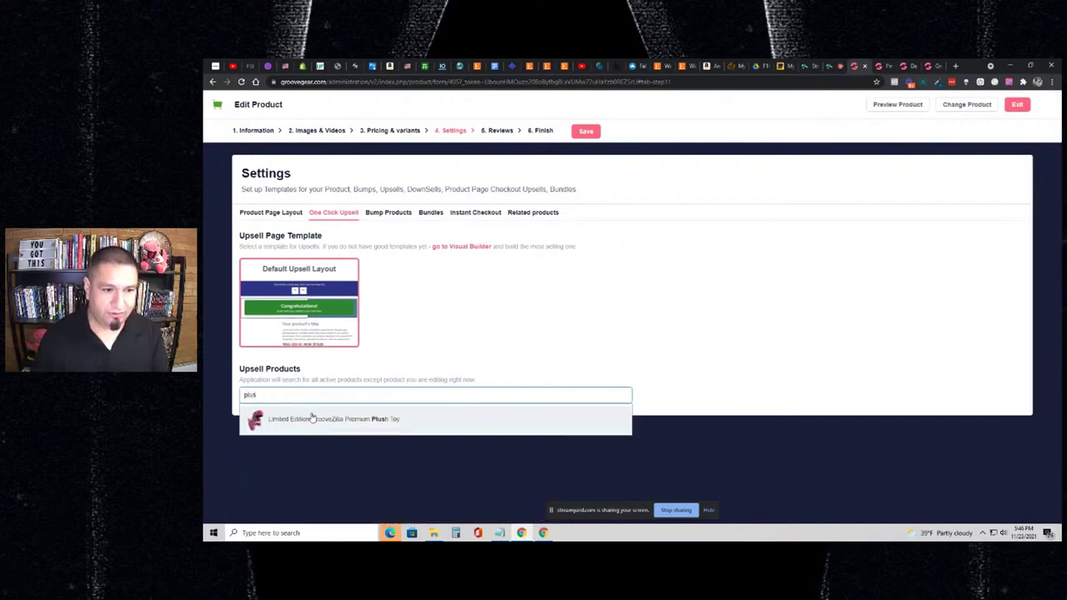
click(311, 416)
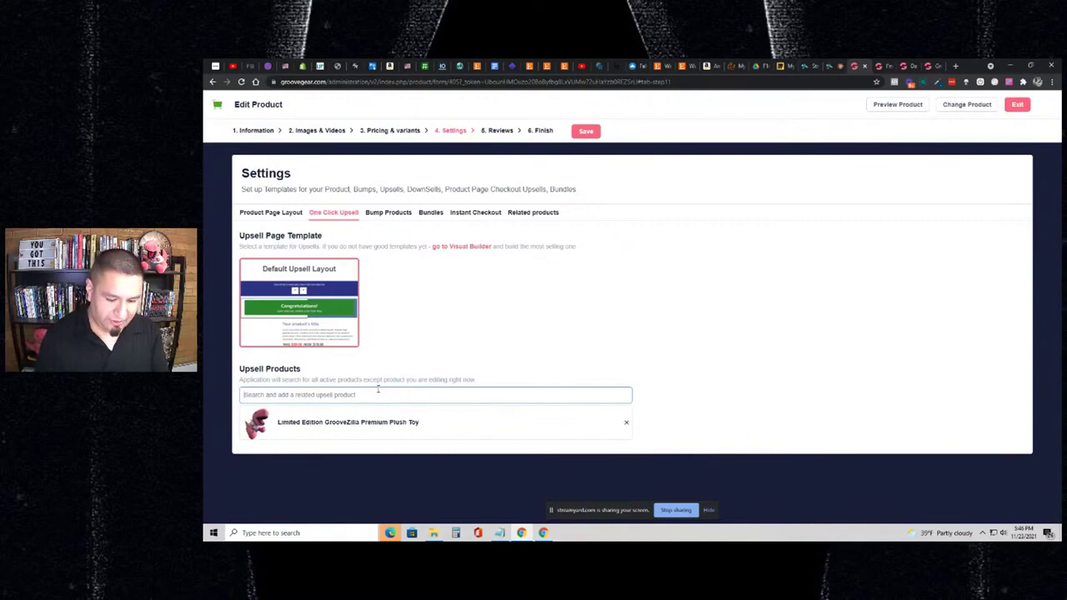
text(s)
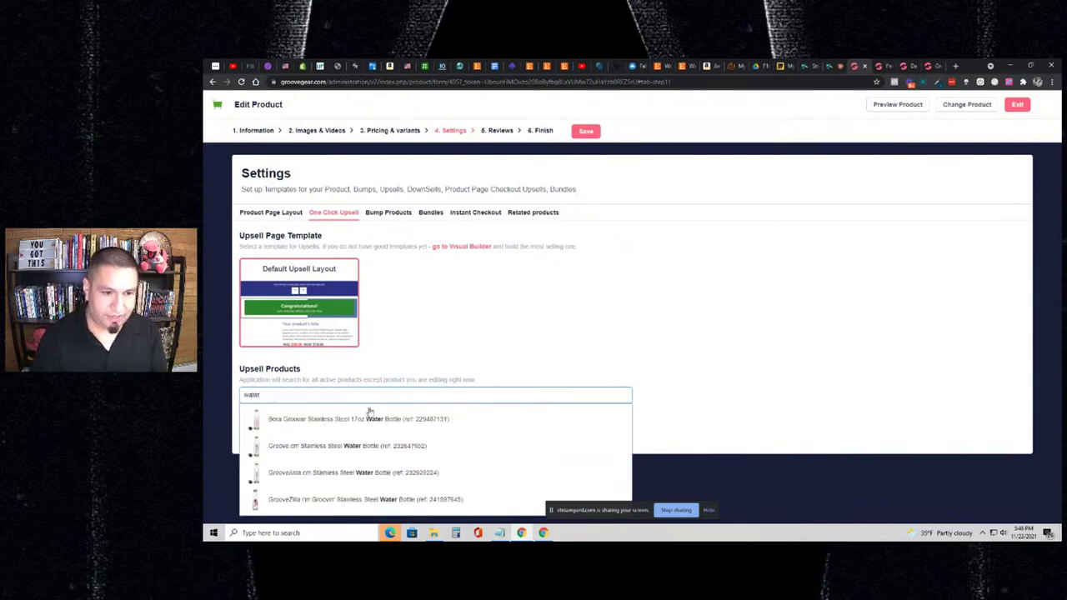
click(342, 499)
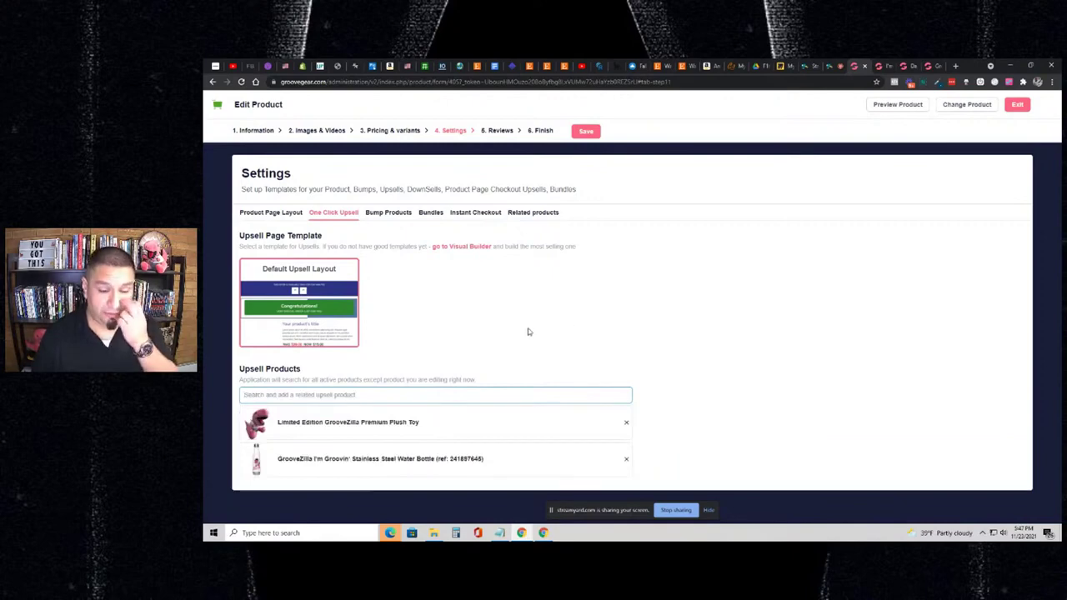
click(585, 130)
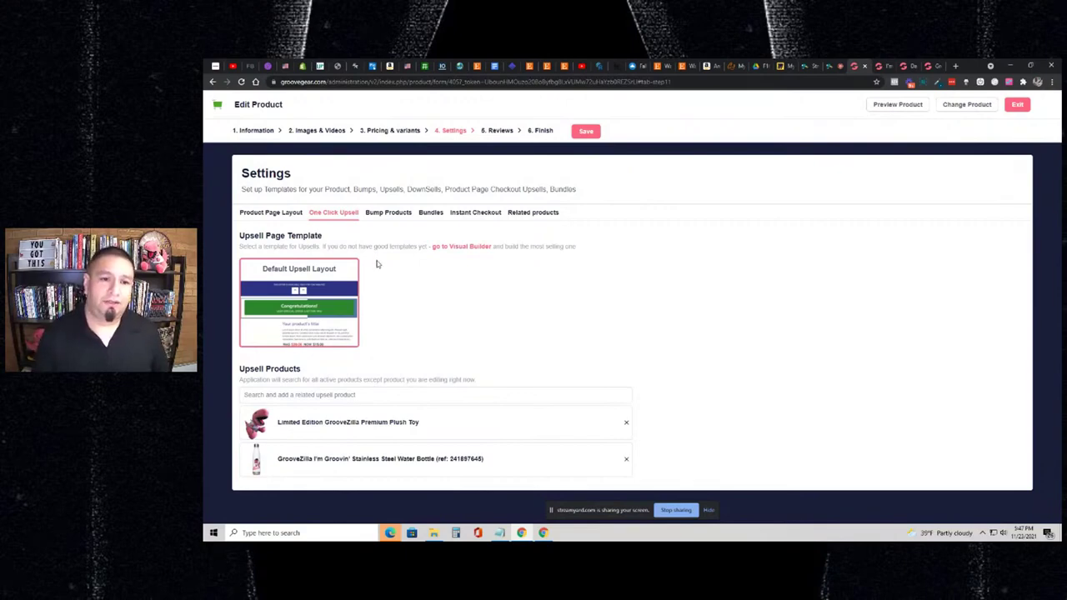
- Review the Bump Products fields, with the GrooveZilla Premium Plush Toy as checkout-page and float-cart bump
click(397, 222)
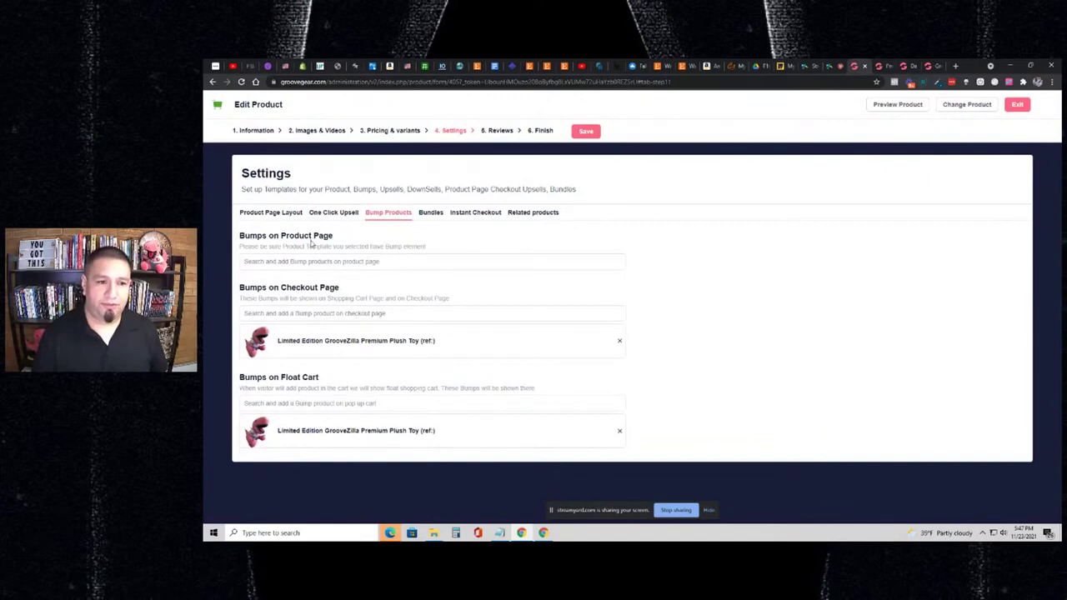
click(321, 317)
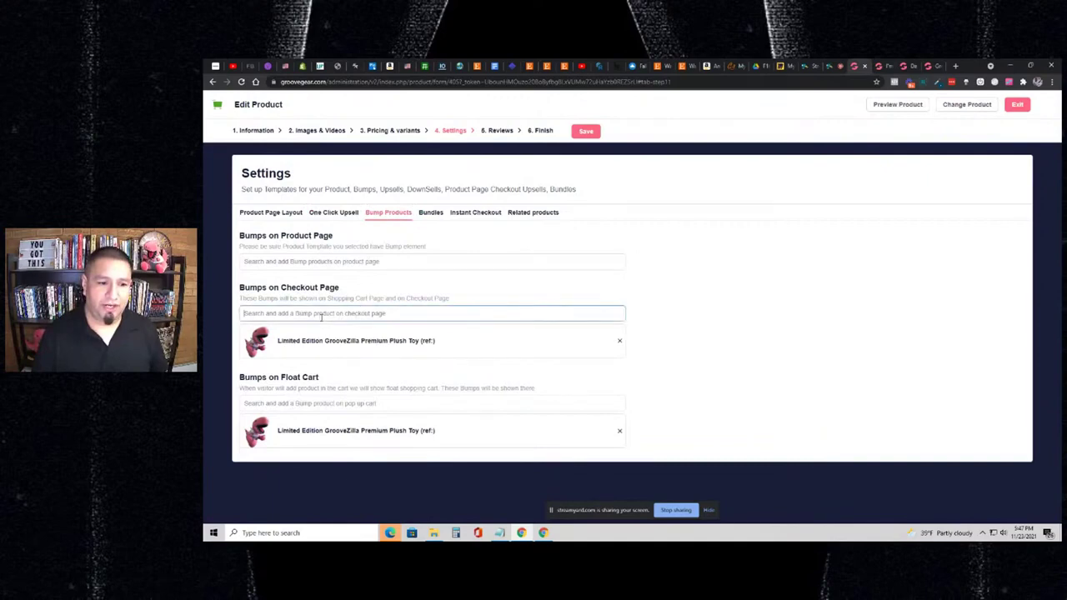
click(293, 401)
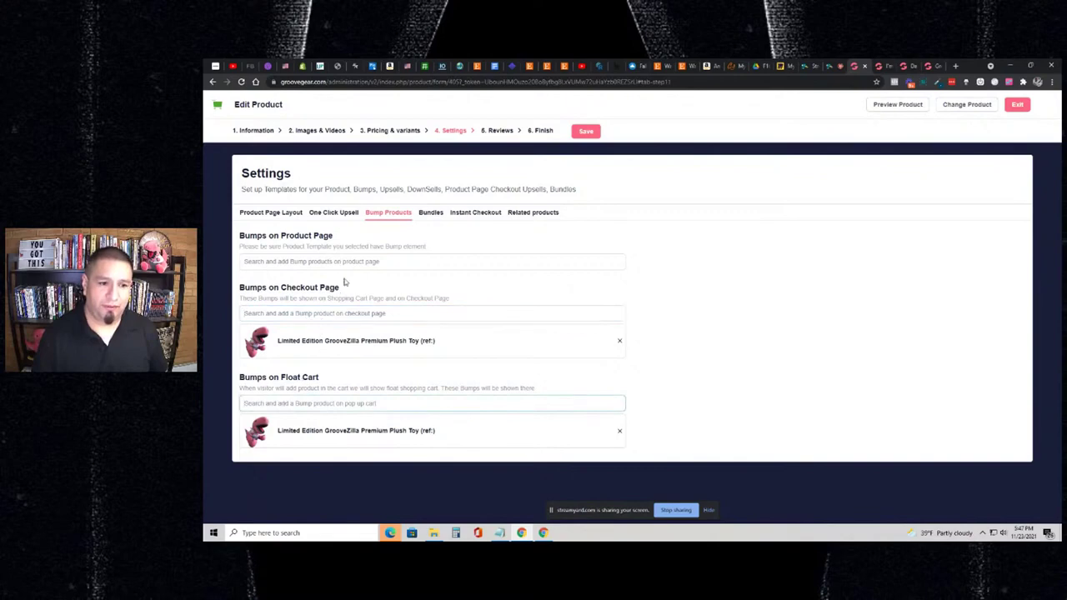
double_click(293, 237)
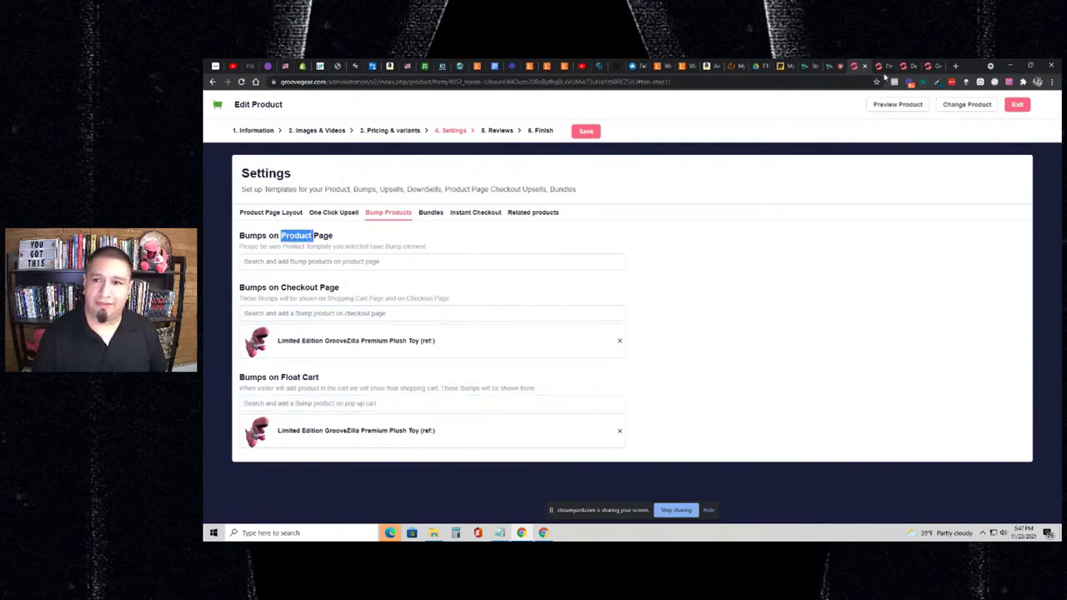
click(883, 67)
- Open the General Product layout editor and select the bundle products block
click(914, 68)
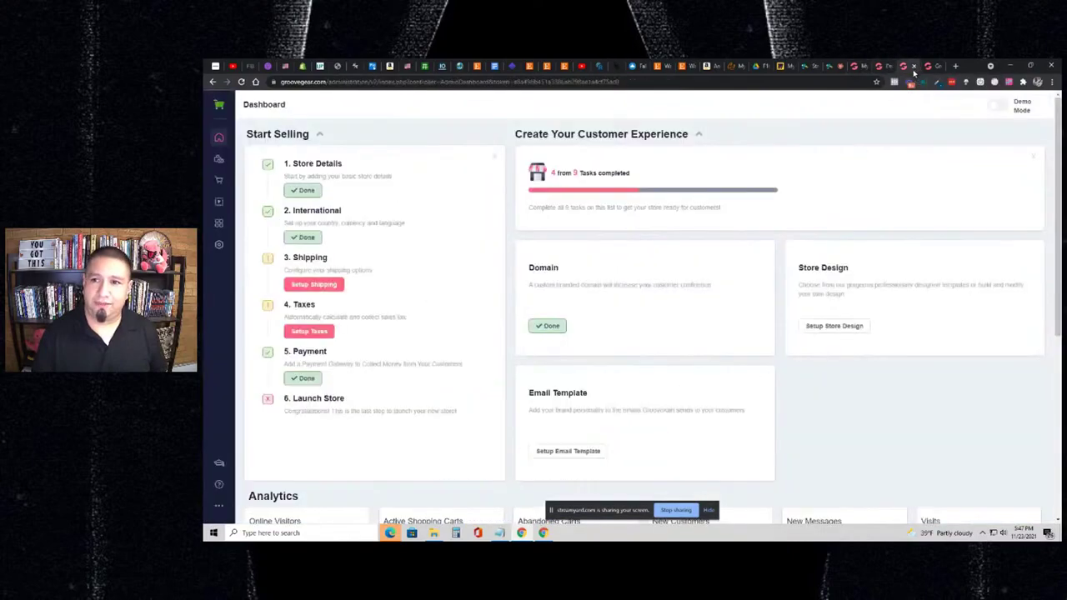
click(927, 69)
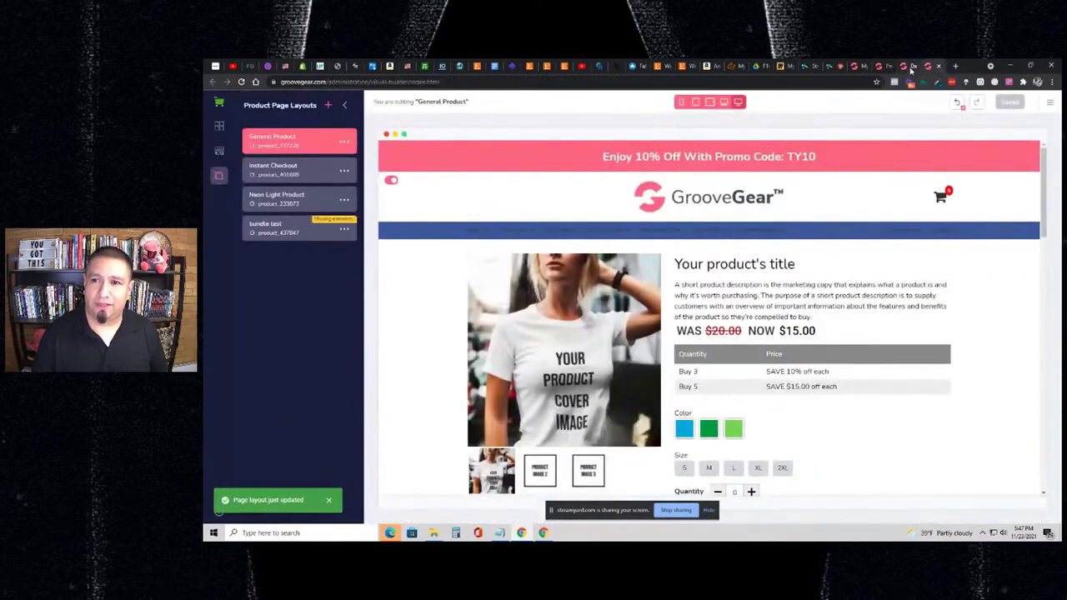
click(914, 68)
click(928, 68)
scroll(741, 281, down, 5)
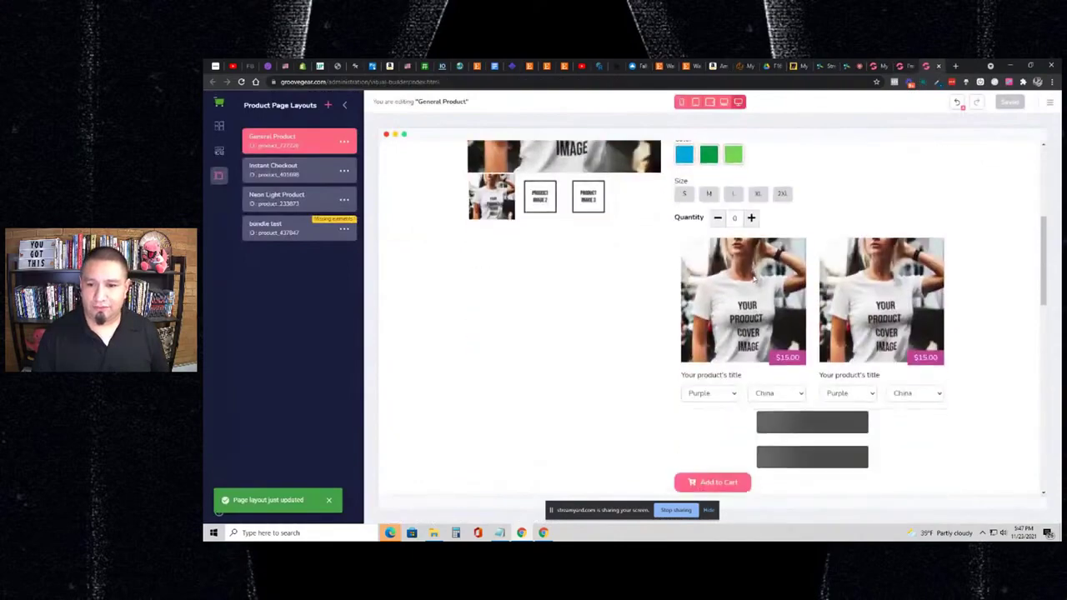
scroll(753, 278, down, 2)
click(785, 285)
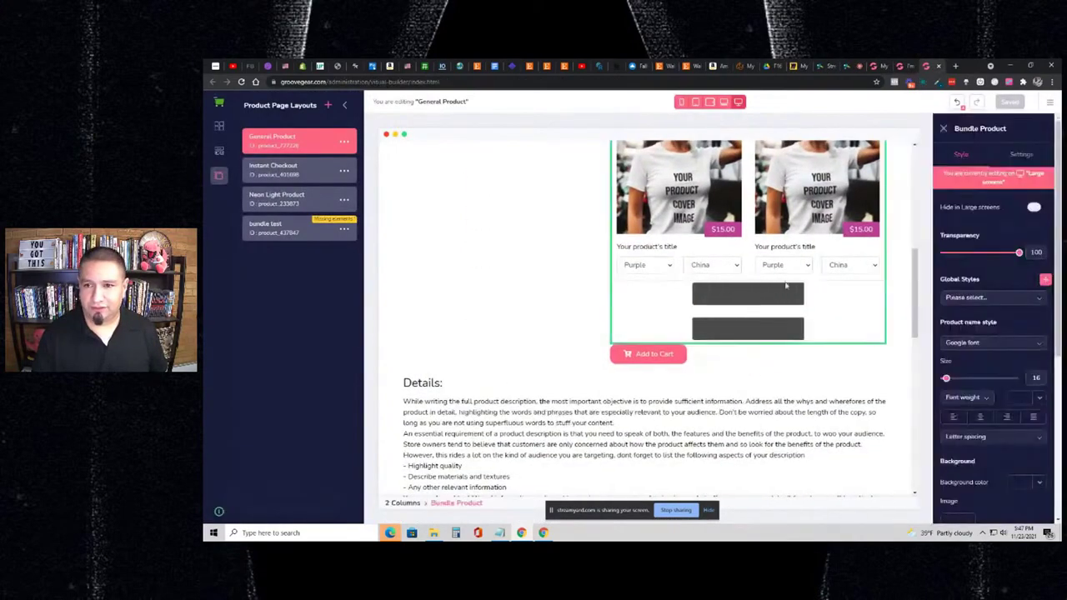
scroll(785, 285, up, 2)
scroll(827, 255, up, 2)
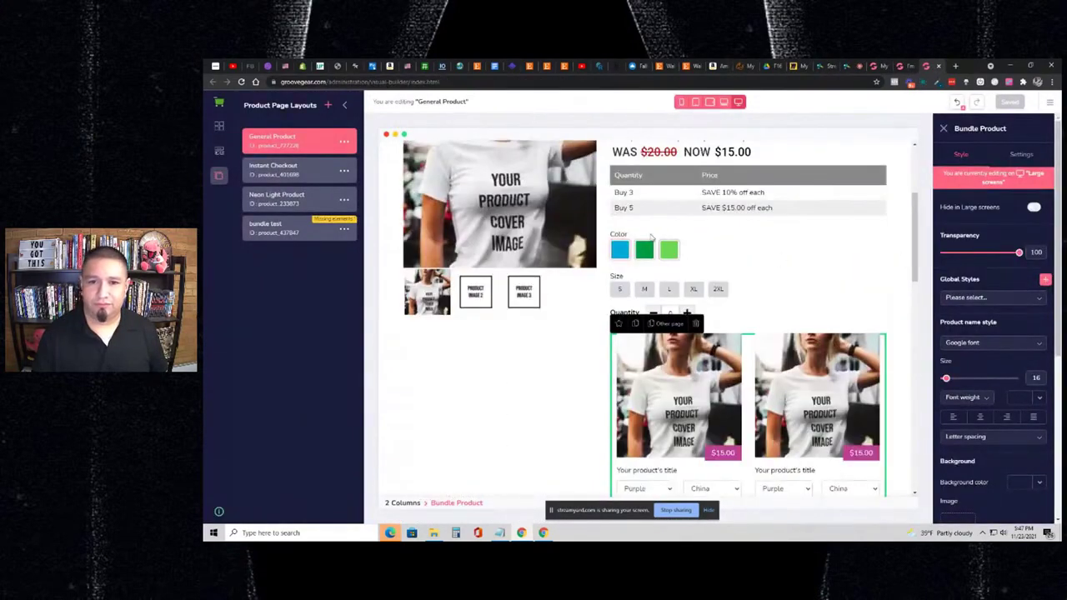
- Drag a Bump Product block from Cart & Pricing below the quantity selector and save the layout
click(219, 150)
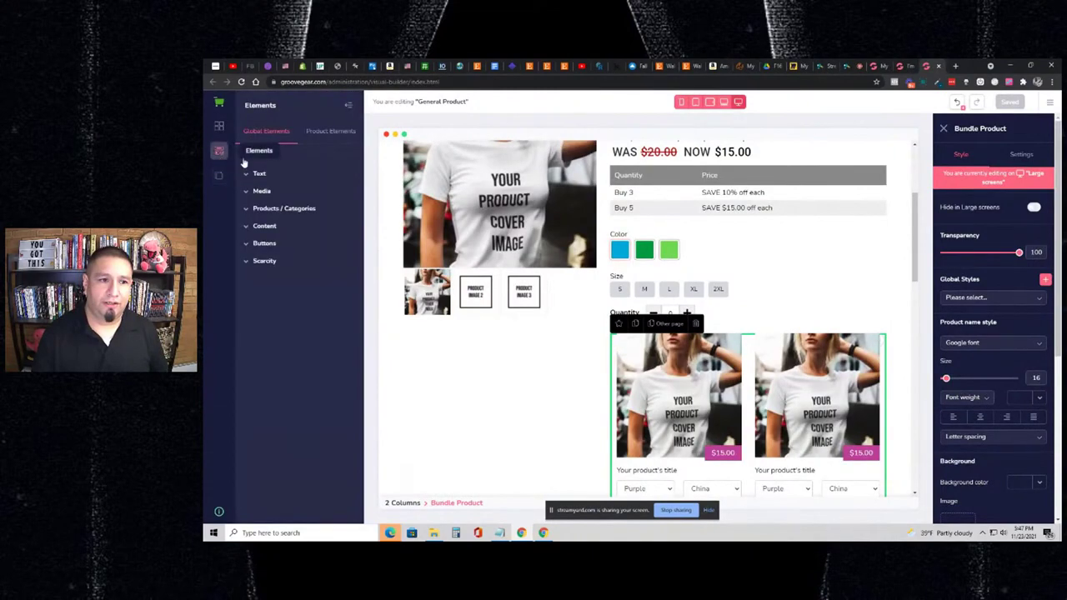
click(315, 136)
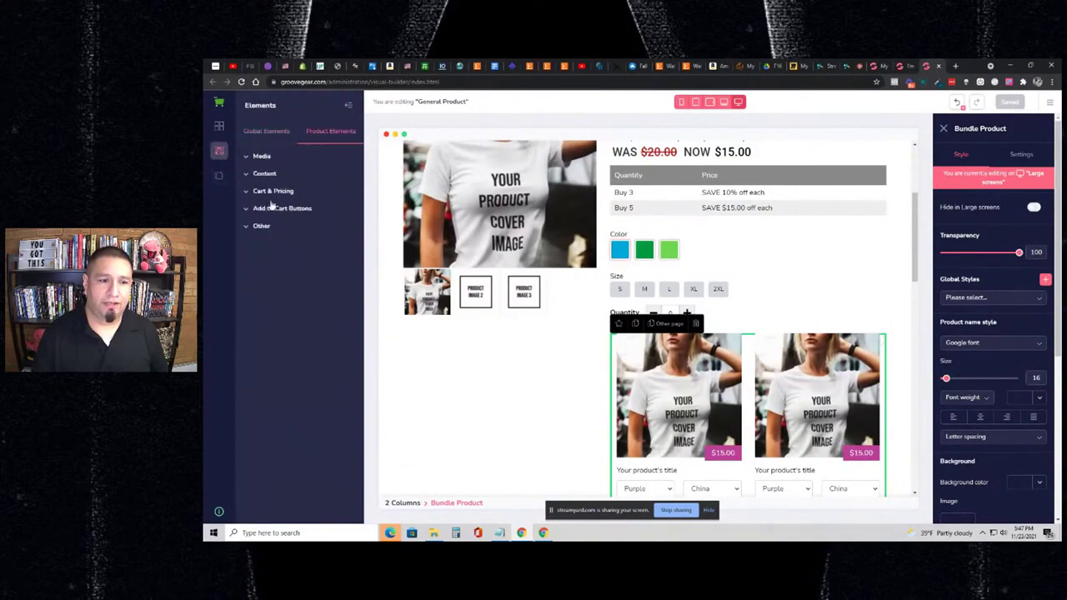
click(268, 160)
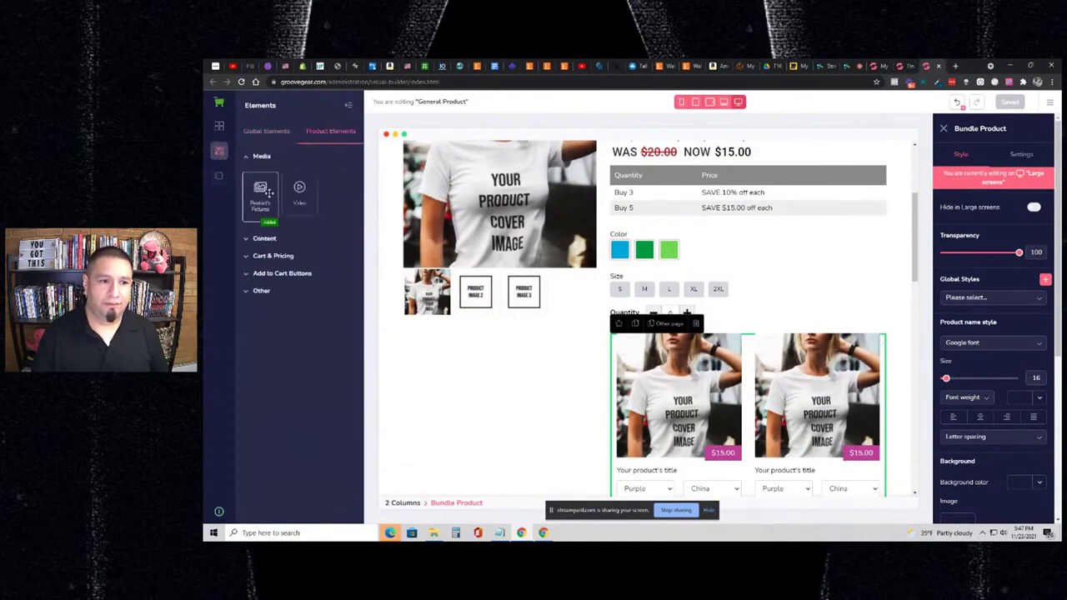
click(273, 243)
click(278, 262)
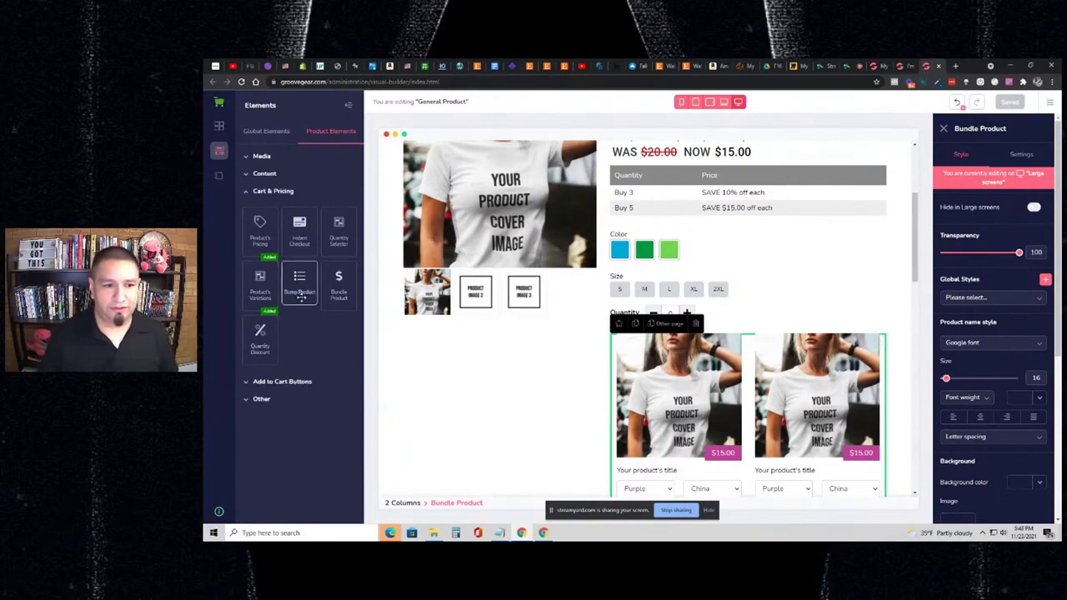
drag(301, 288, 691, 337)
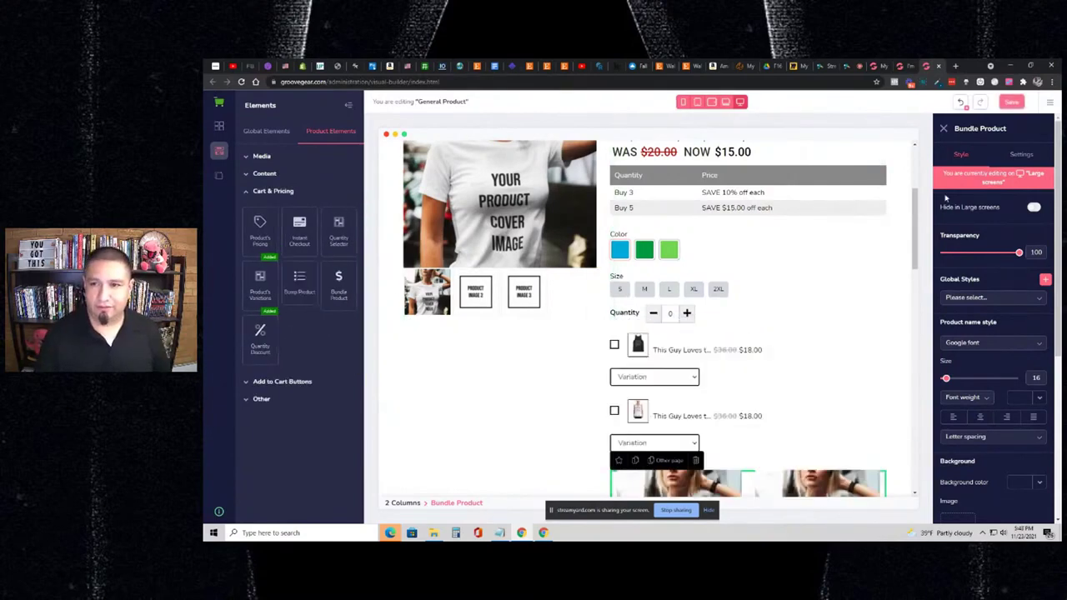
click(1011, 102)
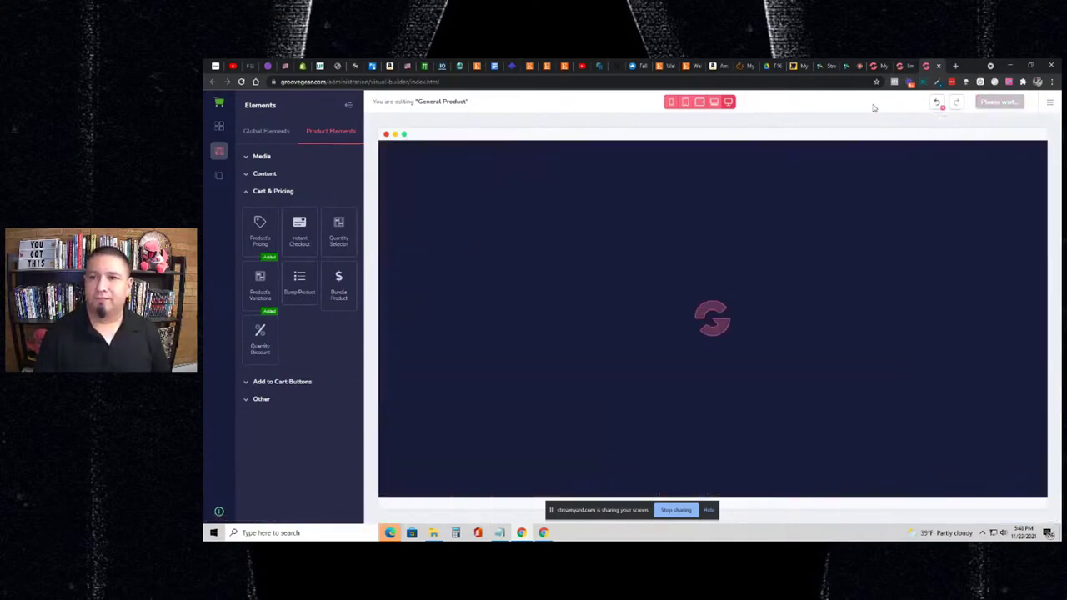
- Search 'm' in the product-page bump field and add the GrooveMan / GrooveGirl Mug
click(879, 66)
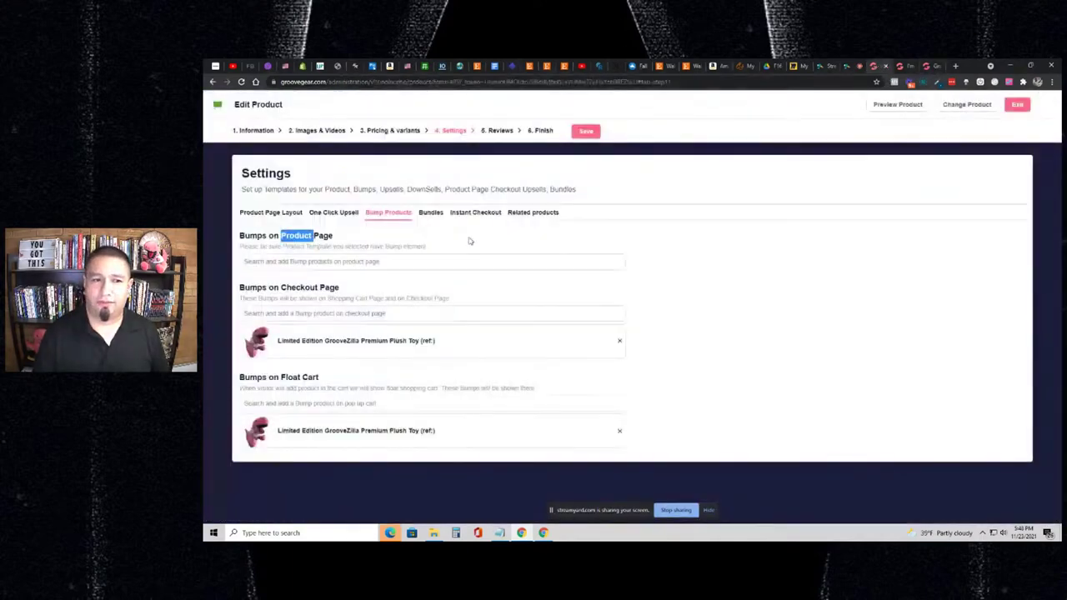
click(433, 259)
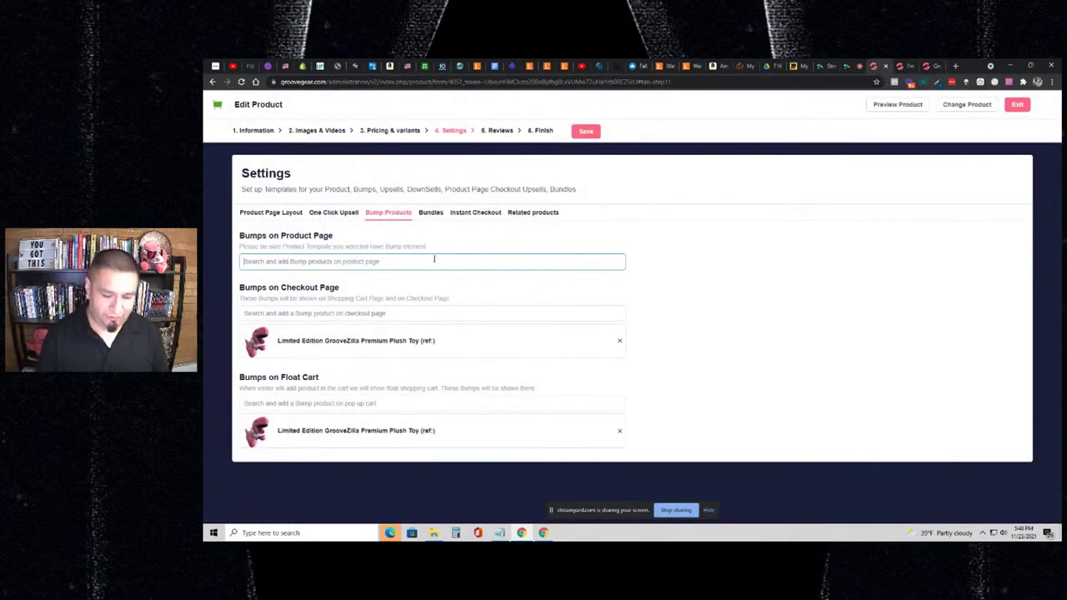
text(mug)
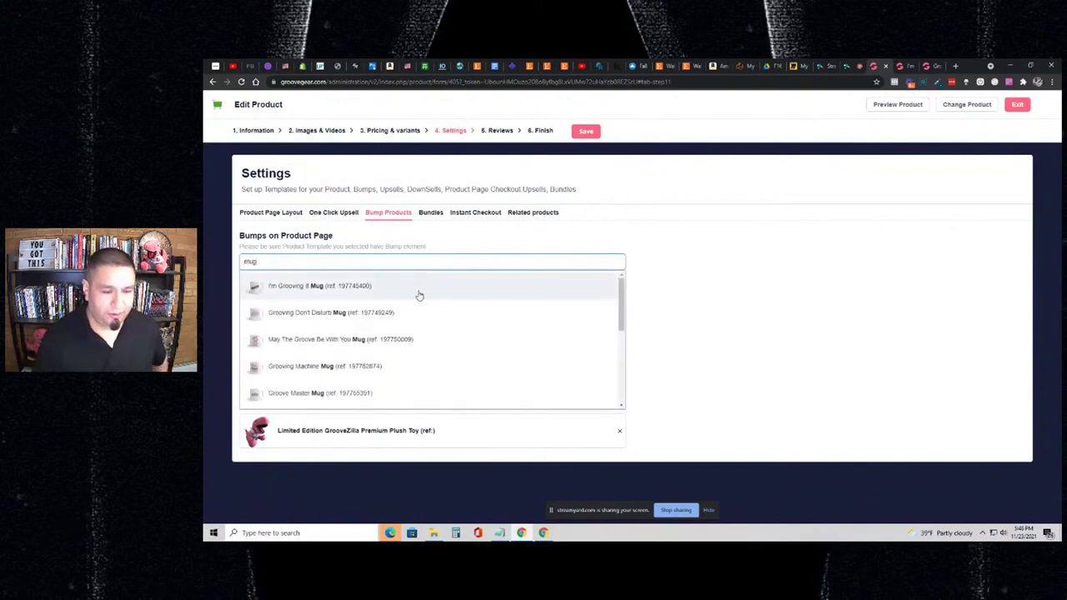
scroll(419, 295, down, 3)
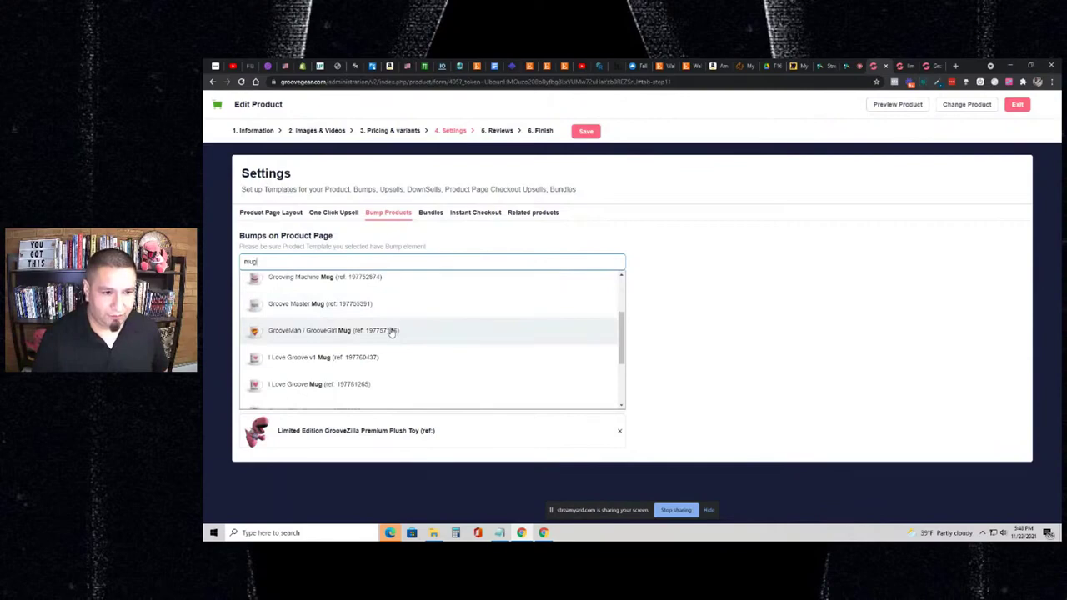
click(391, 331)
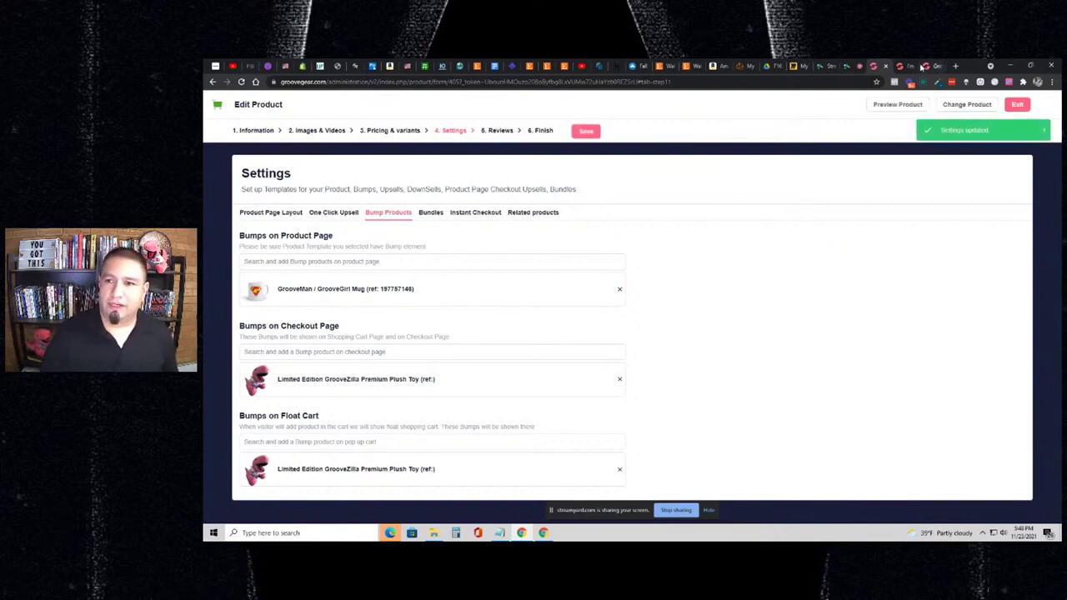
click(923, 65)
- Reload the live V-Neck T-shirt page so the new mug bump appears
click(908, 65)
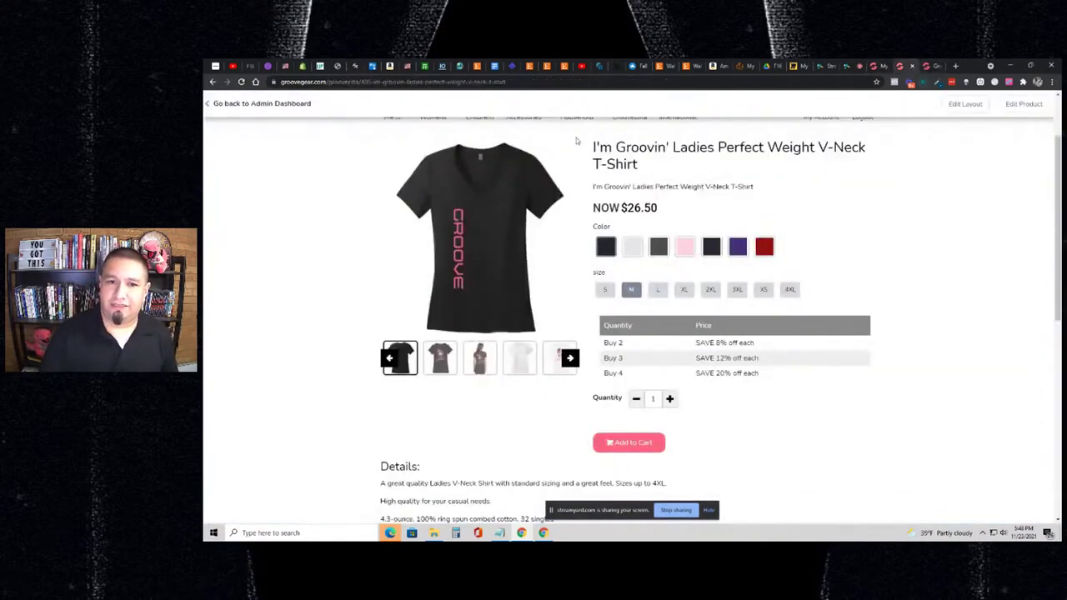
scroll(575, 141, up, 1)
click(241, 81)
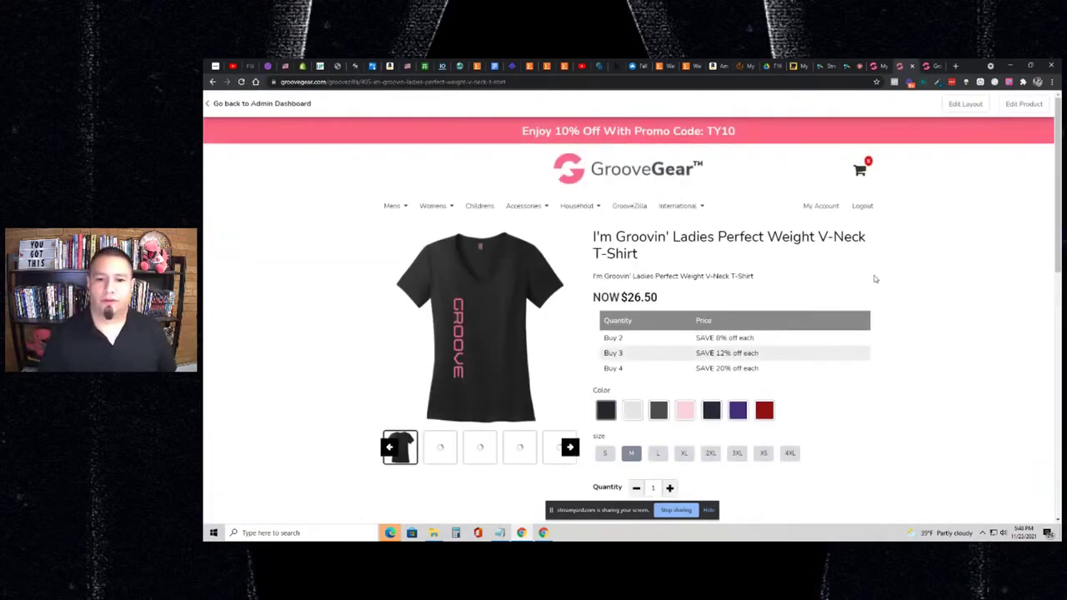
scroll(875, 279, down, 3)
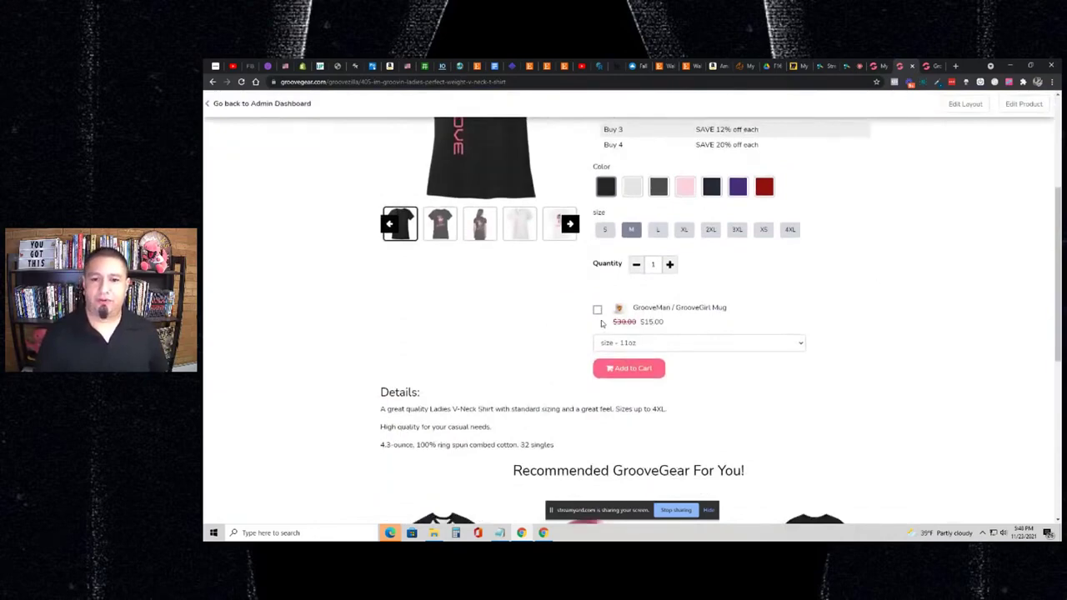
scroll(604, 325, up, 2)
scroll(619, 335, down, 1)
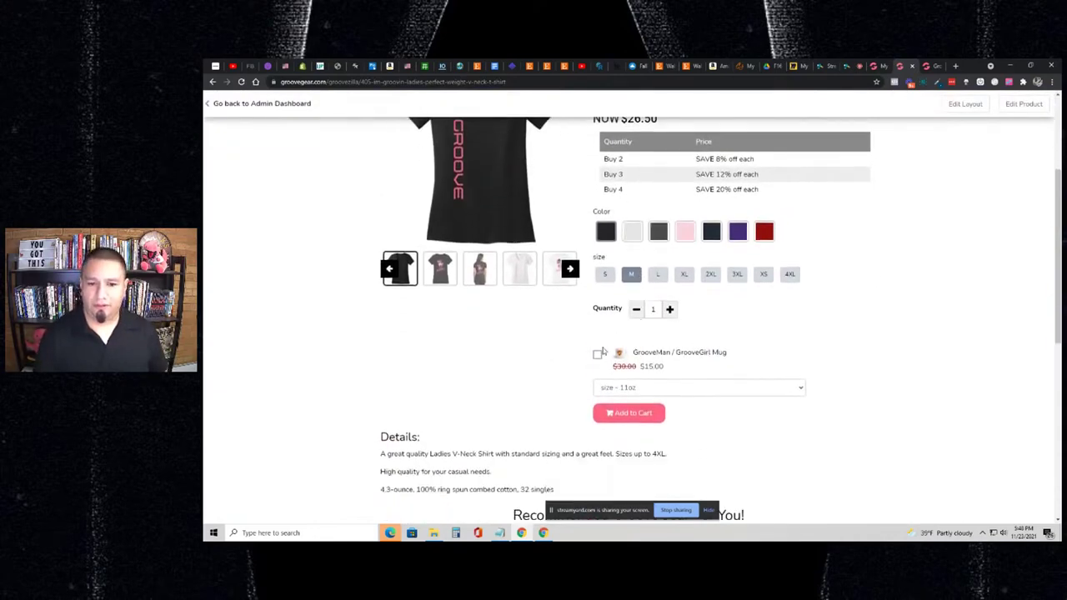
- Tick the mug bump in 15oz and add shirt and mug to the cart, totalling $143.99
click(597, 355)
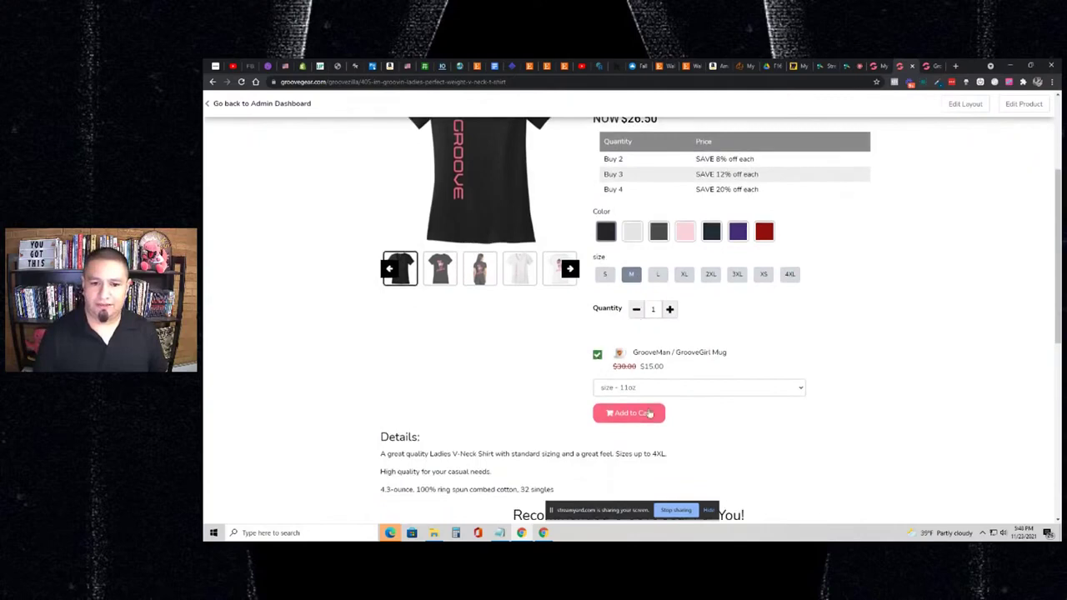
click(673, 387)
click(647, 409)
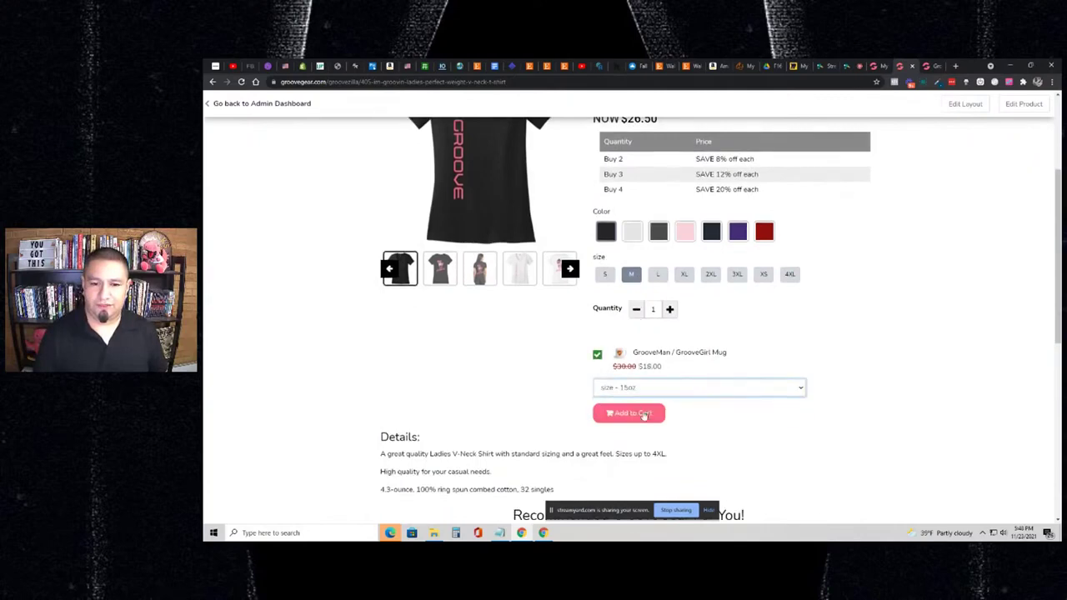
click(642, 414)
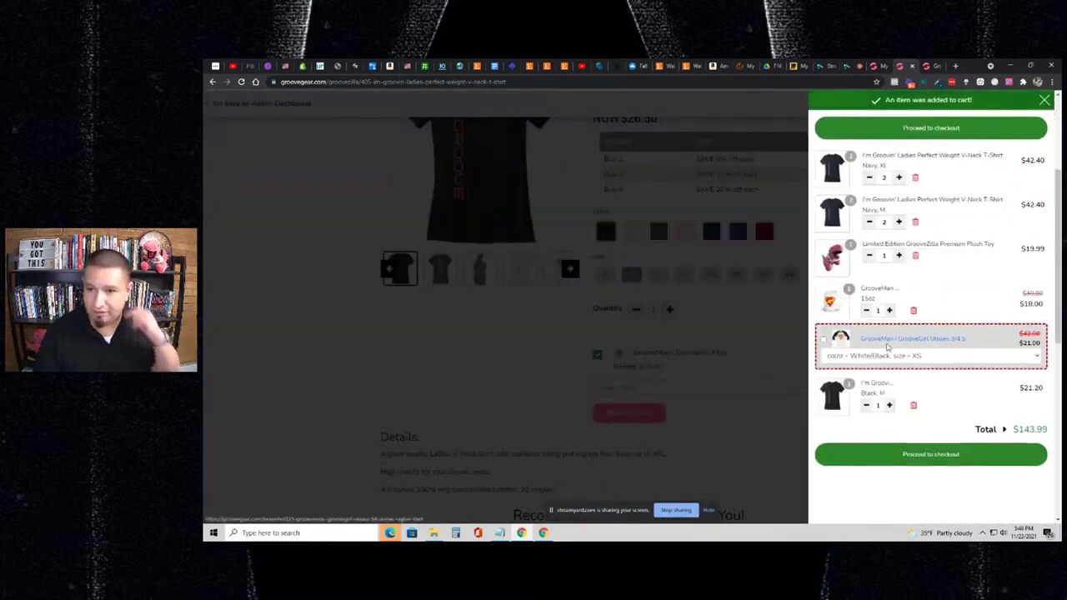
click(796, 322)
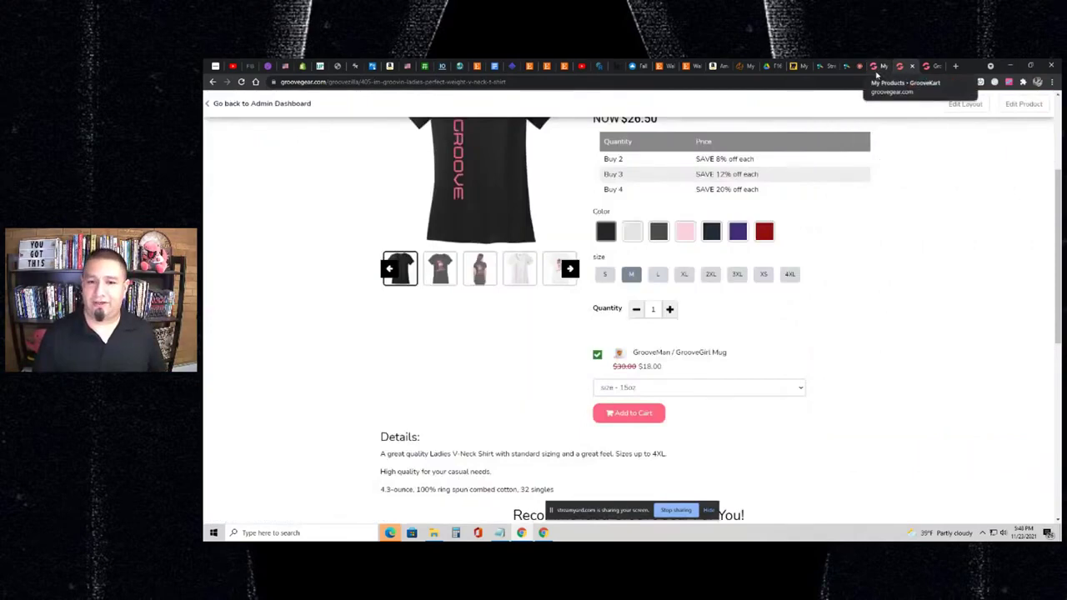
click(875, 70)
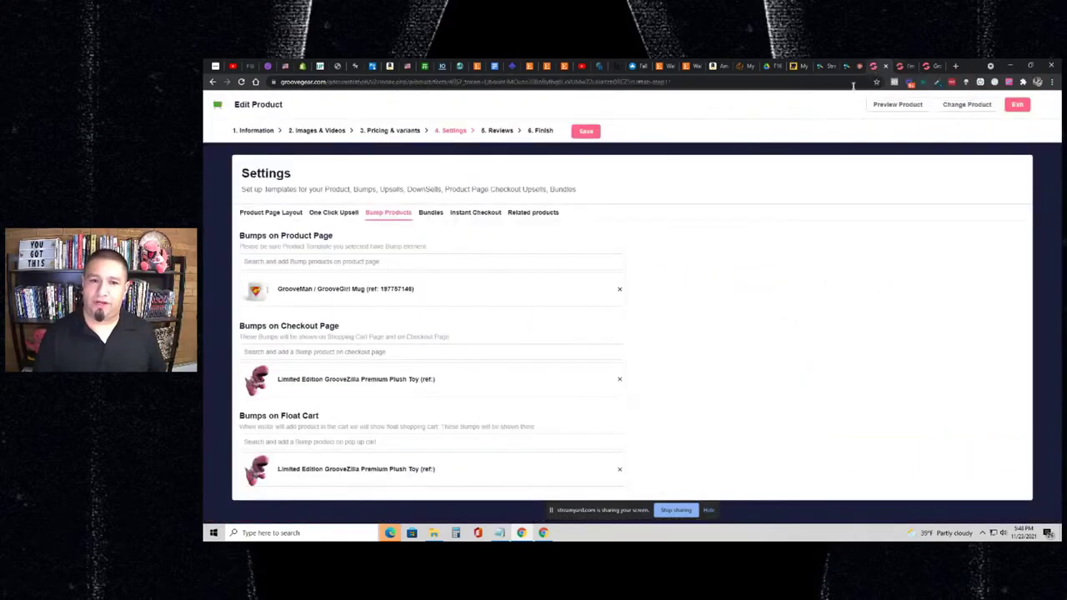
- Delete the mug from the product-page bumps, save, and view the four related products
click(619, 292)
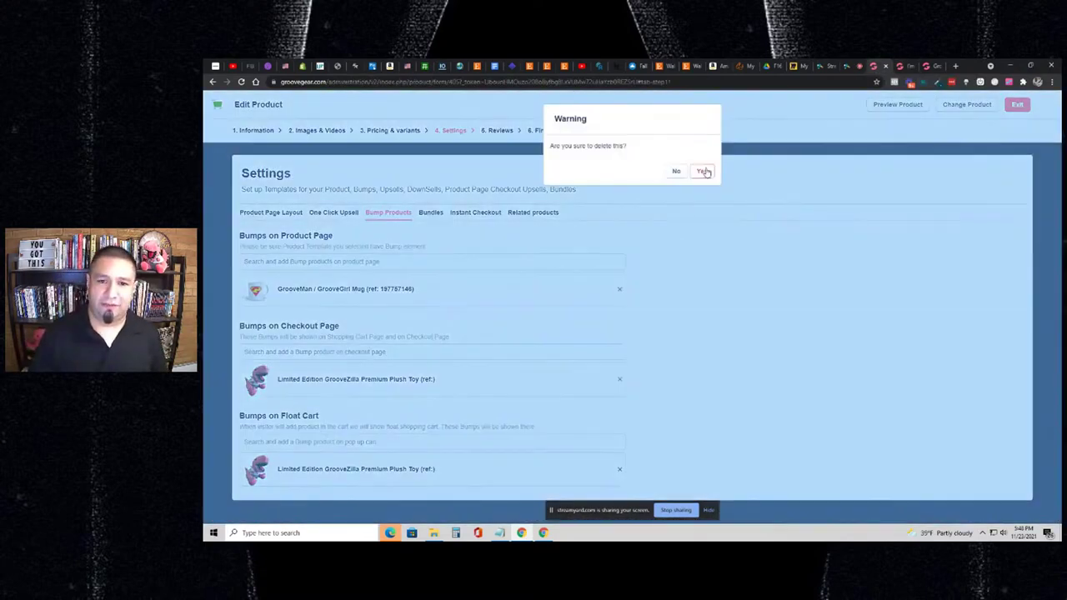
click(702, 171)
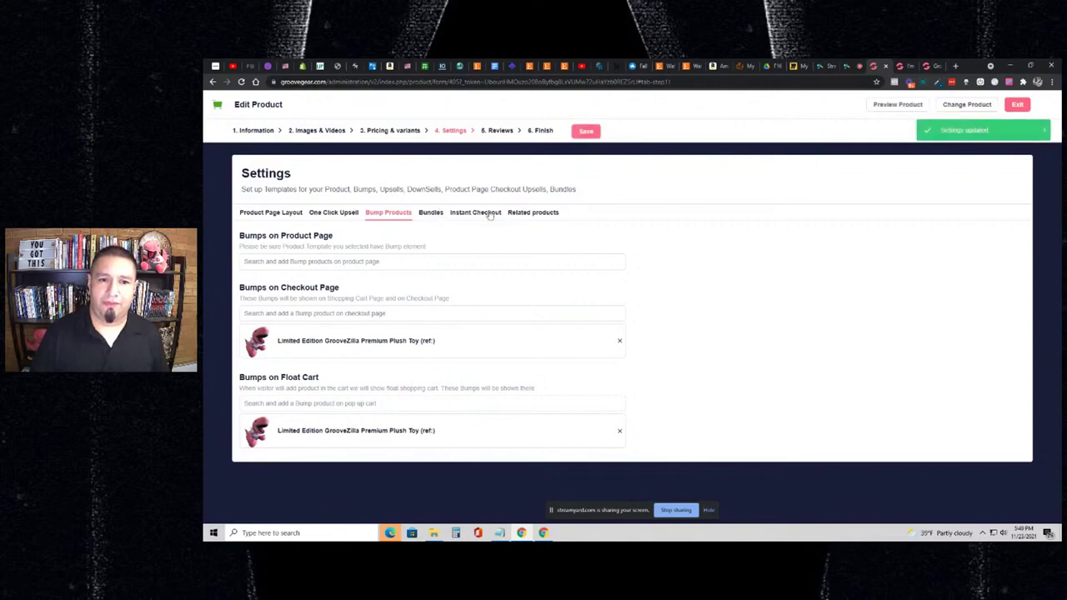
click(588, 131)
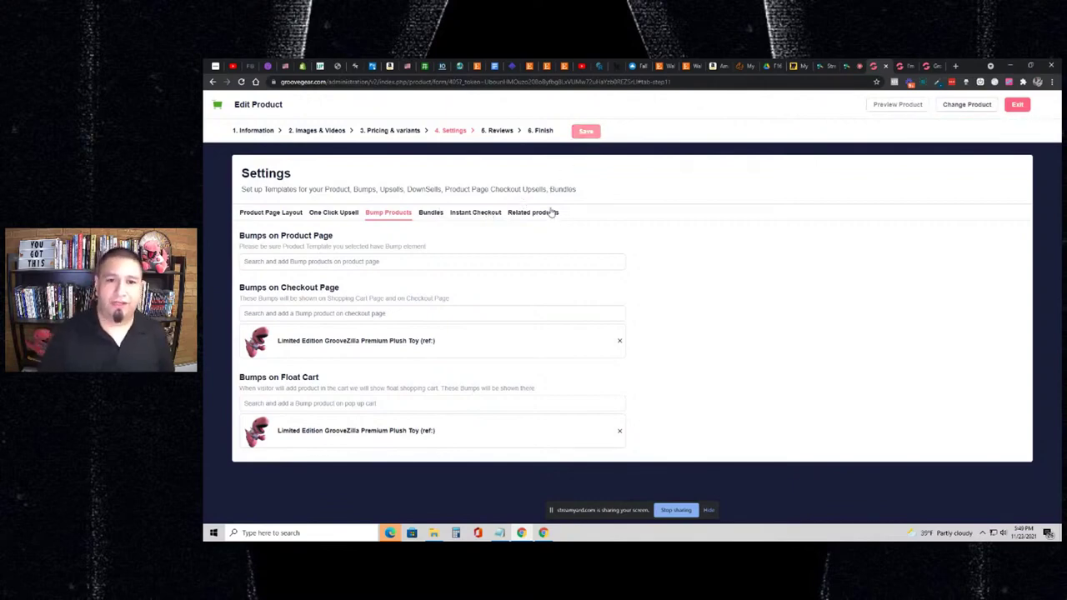
click(551, 213)
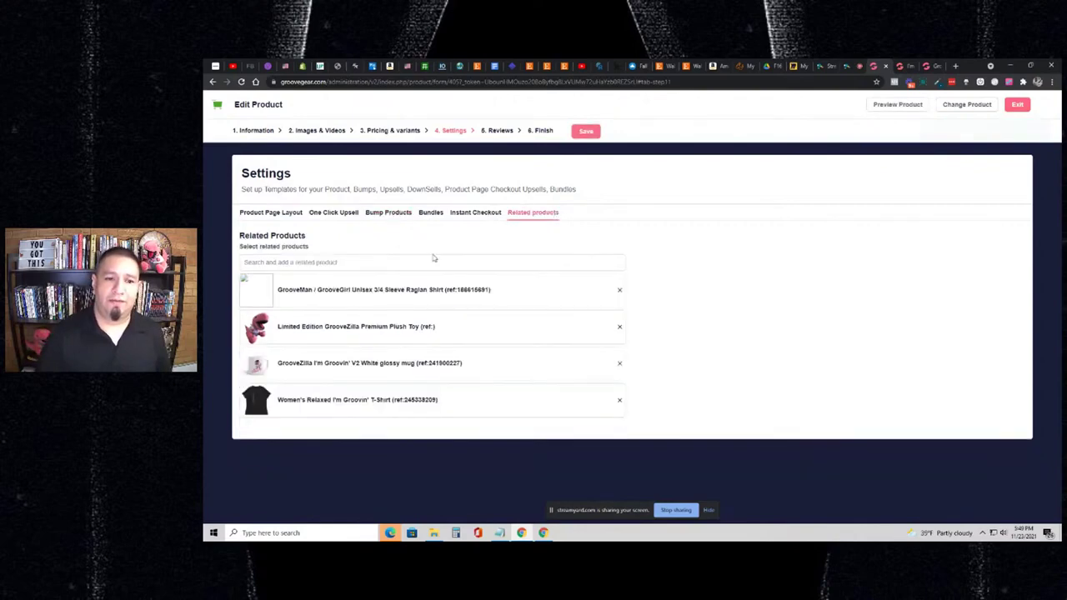
click(899, 67)
scroll(847, 185, down, 10)
scroll(847, 185, up, 1)
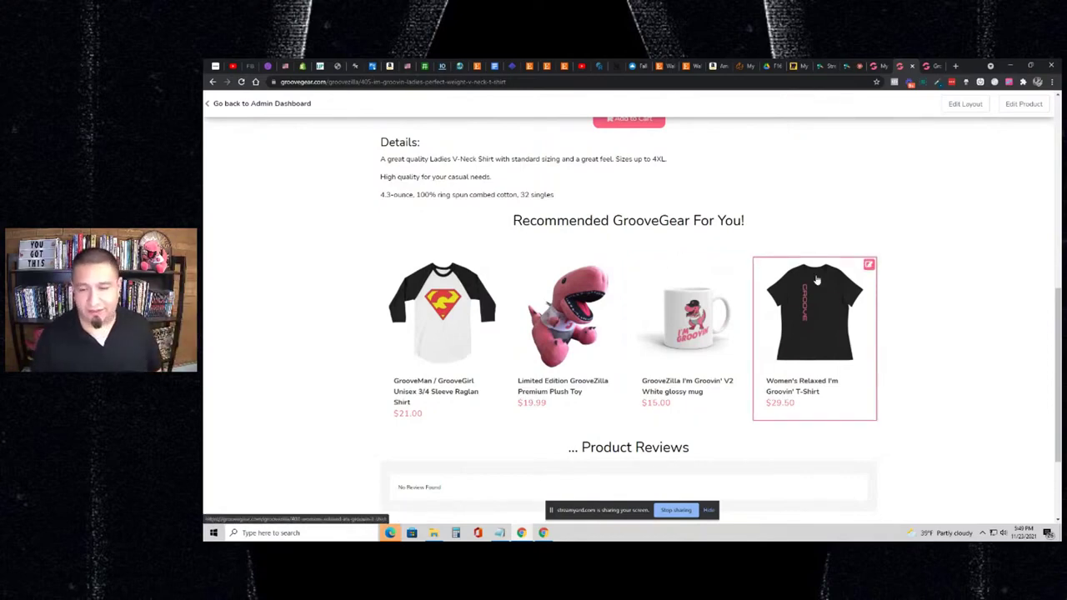
scroll(884, 240, up, 8)
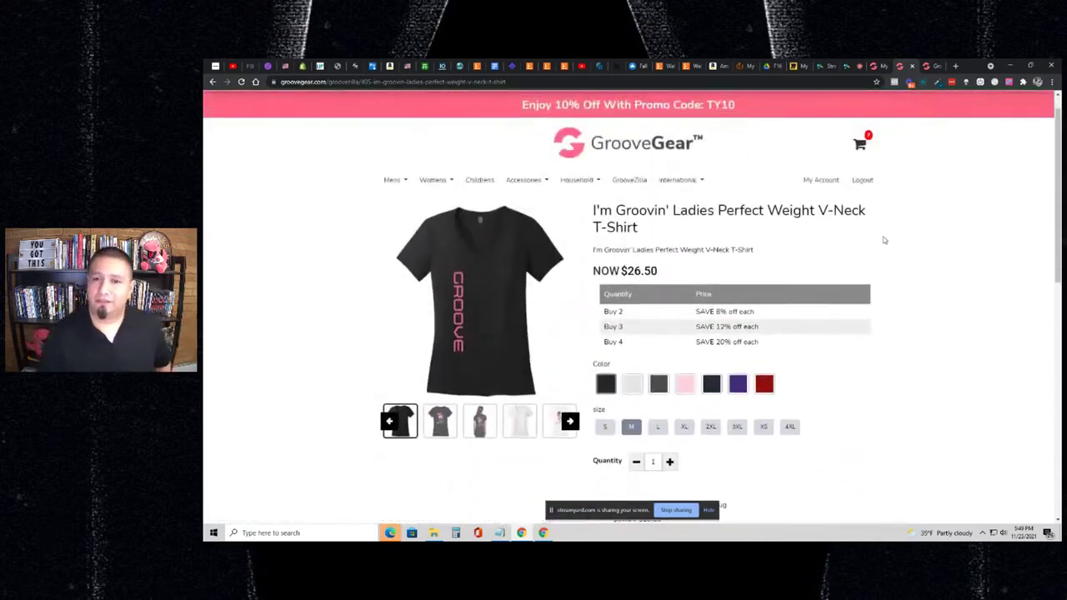
click(875, 66)
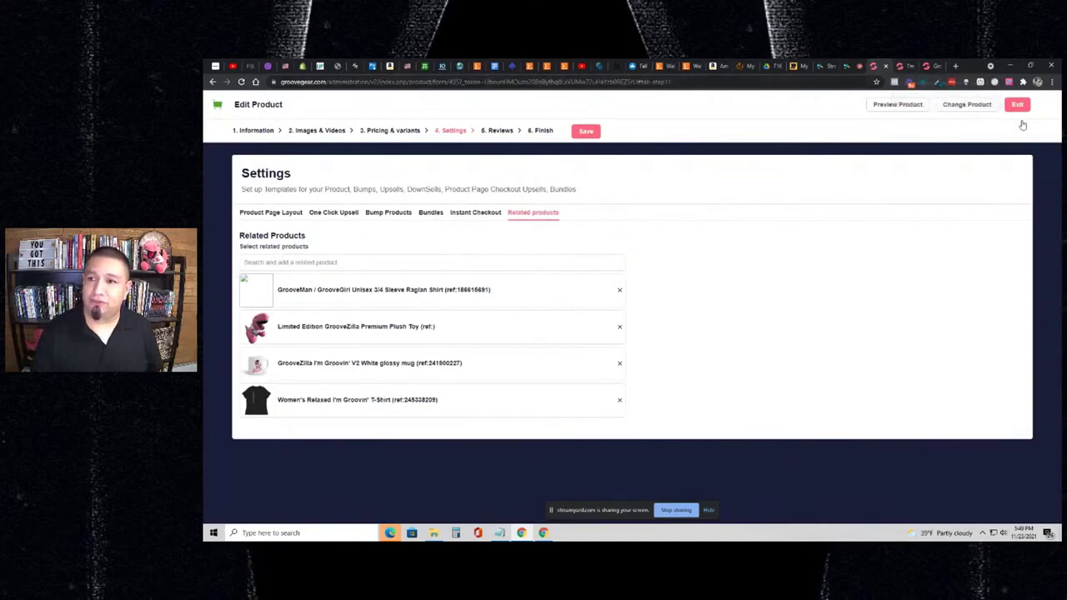
- Exit the product editor and confirm Test Mode payments are enabled in store Settings
click(1017, 105)
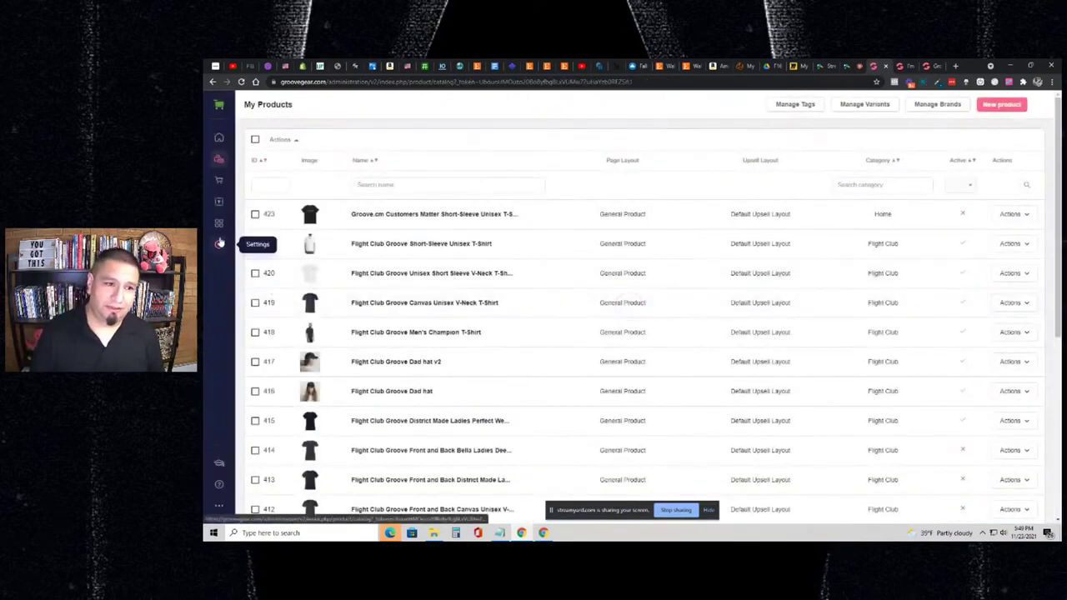
click(219, 244)
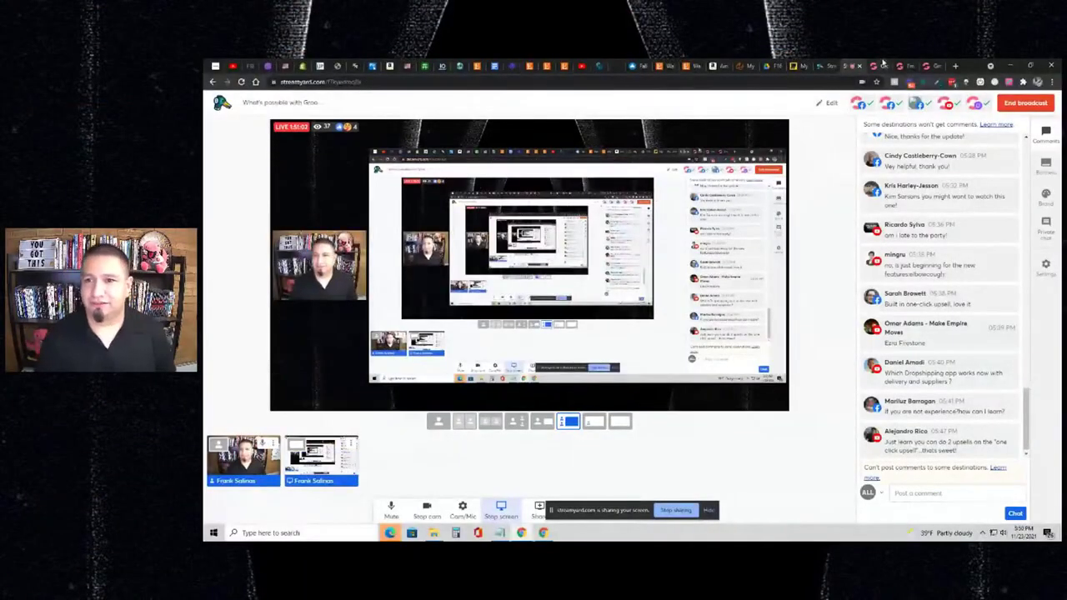
click(872, 67)
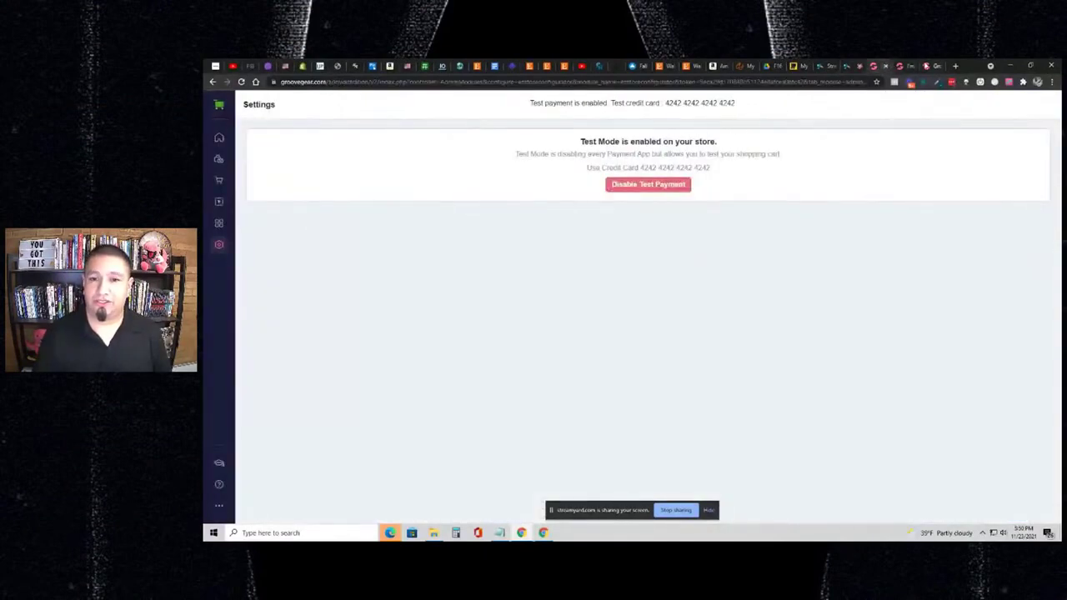
- Remove the Navy XL and M shirts, plush toy, mug and last shirt from the cart
click(907, 65)
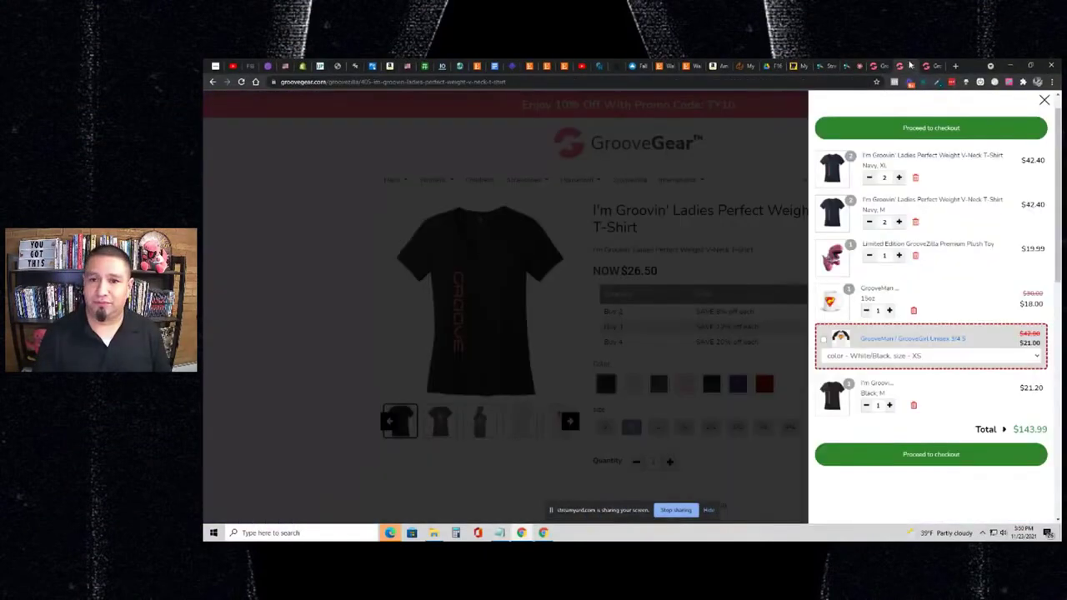
click(915, 179)
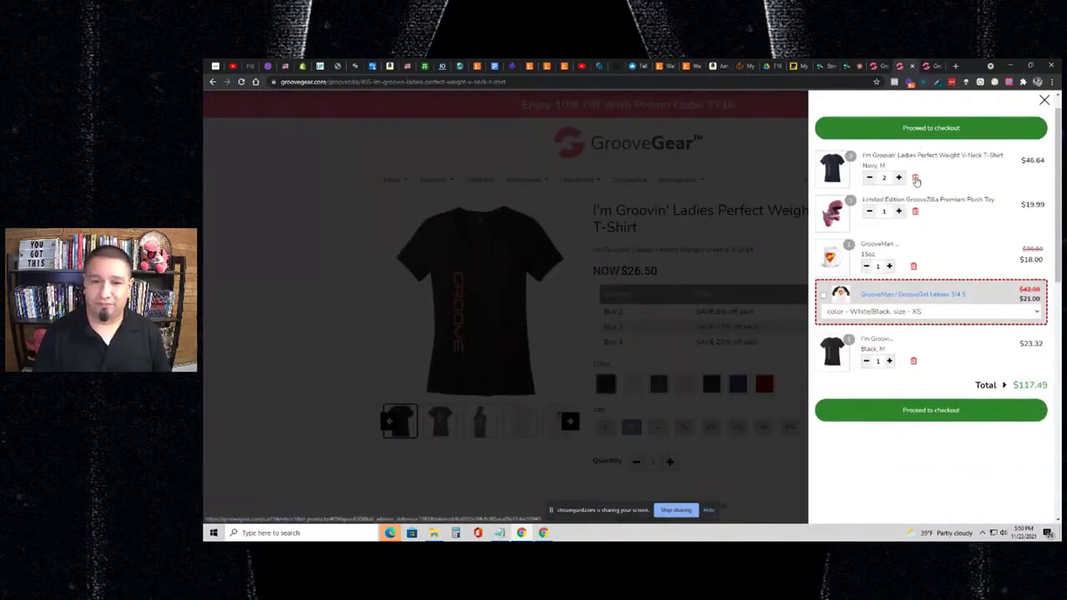
click(915, 179)
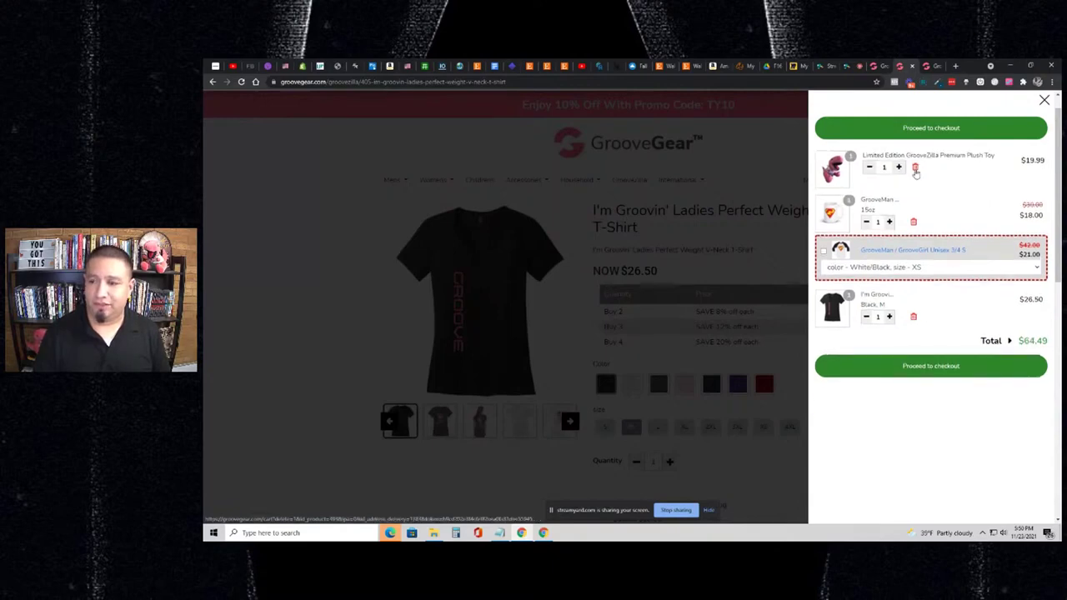
click(915, 168)
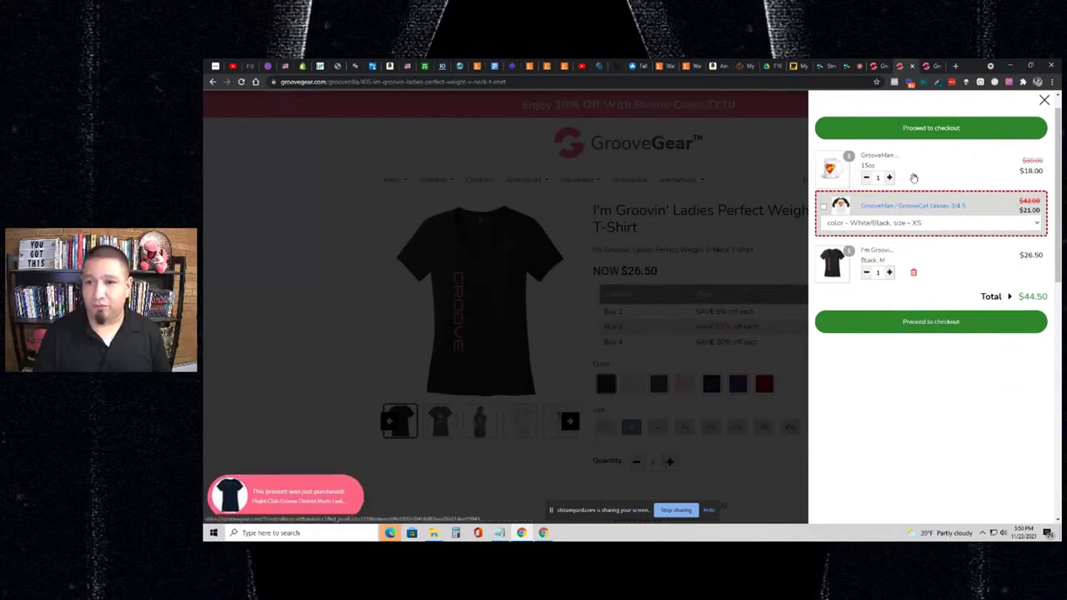
click(913, 177)
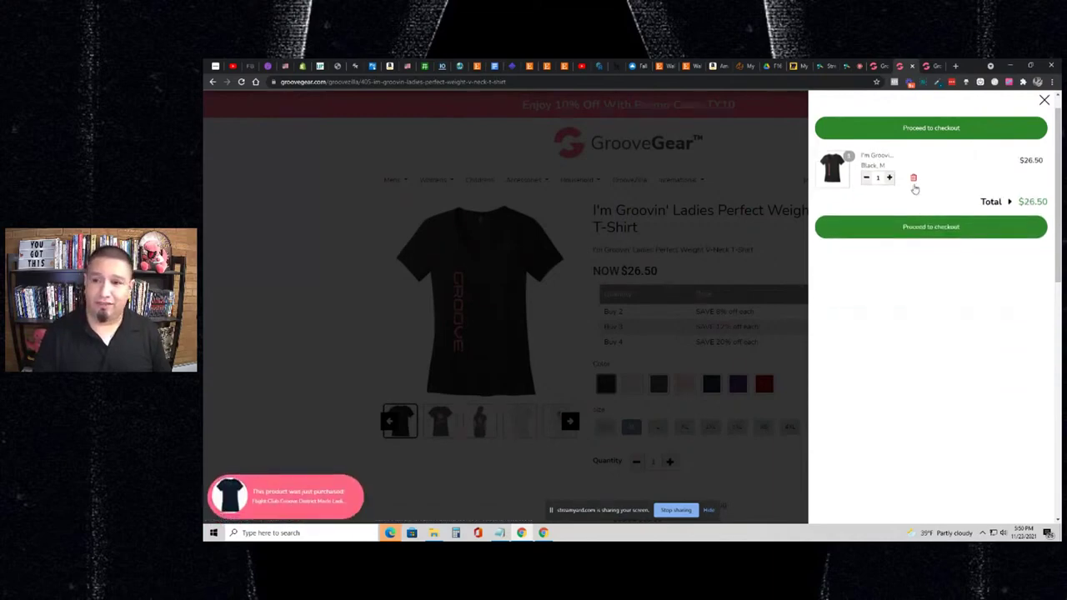
click(914, 179)
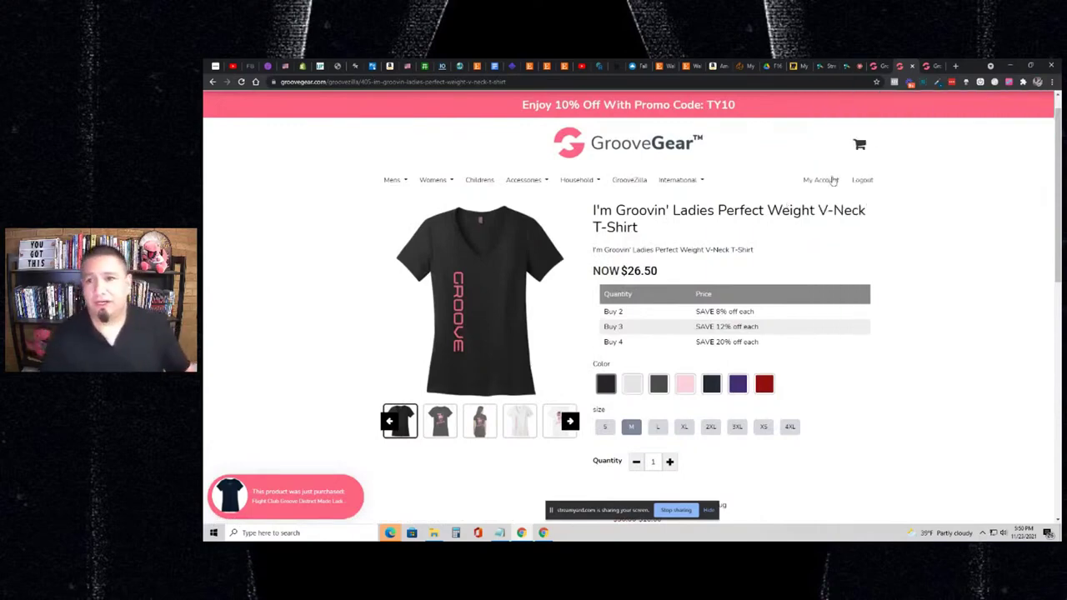
- Open the GrooveKart admin from the builder and reload the T-shirt product page
click(874, 67)
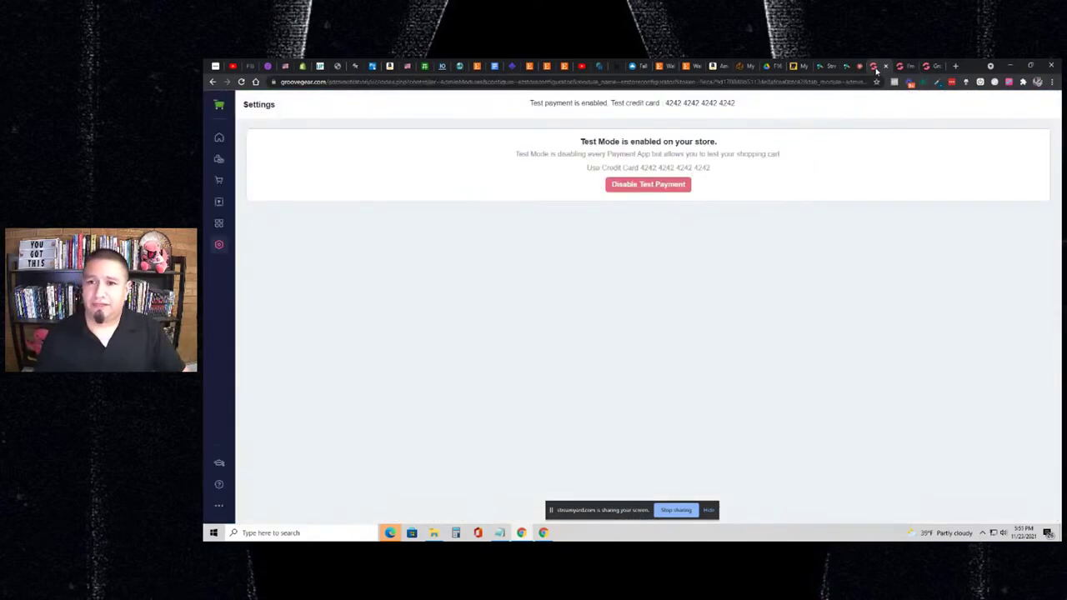
click(899, 69)
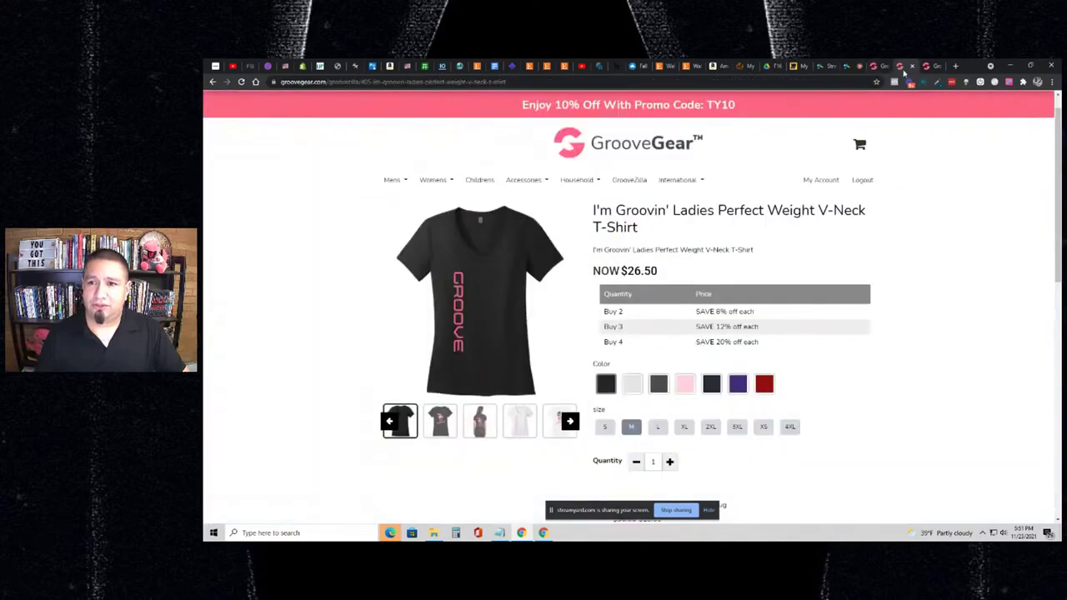
click(925, 67)
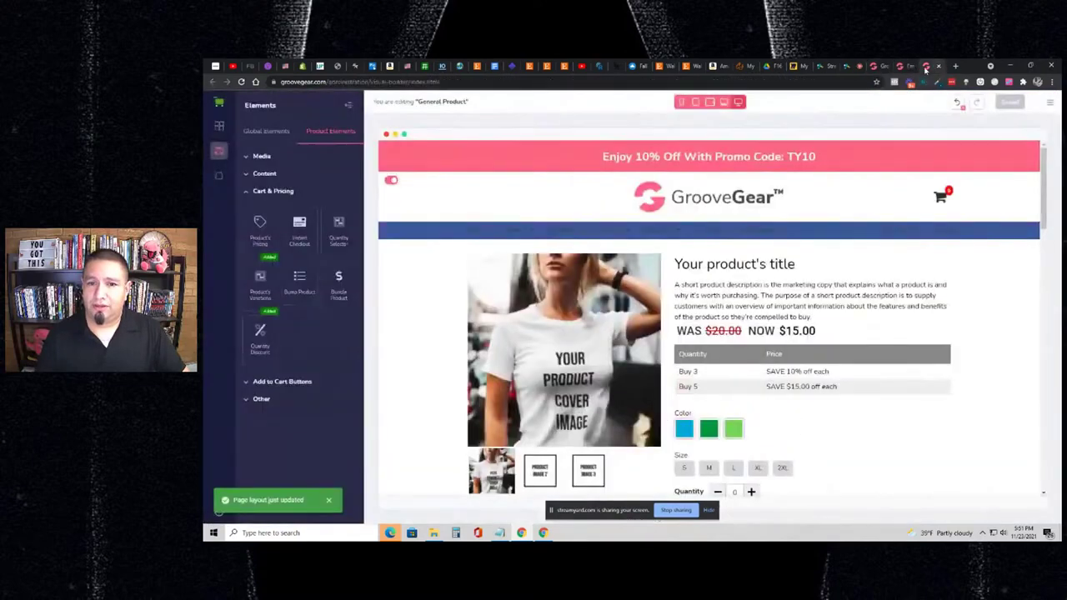
click(1047, 104)
click(1025, 142)
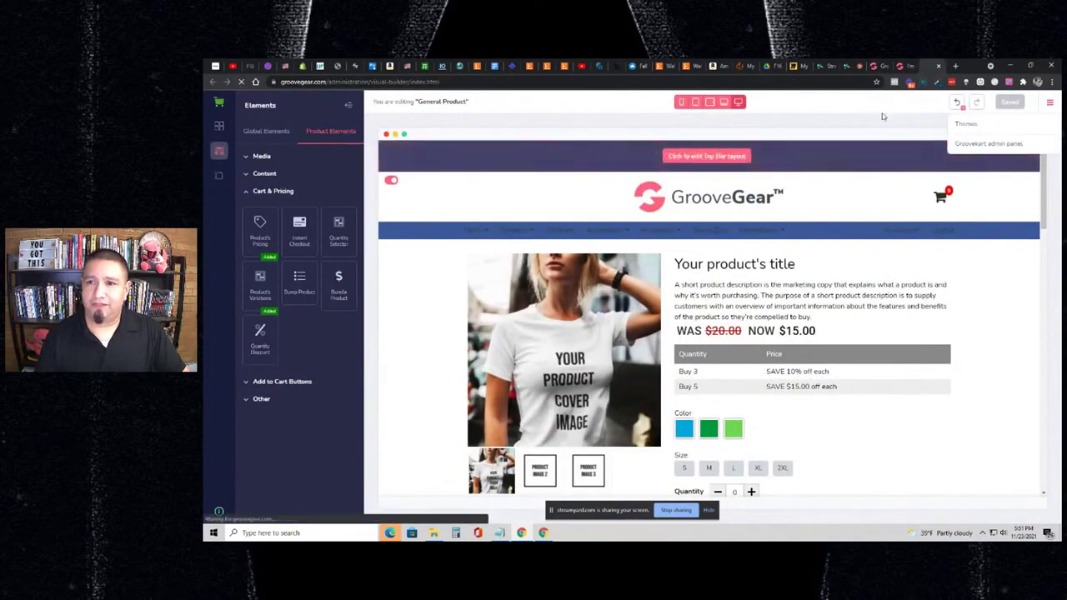
click(899, 68)
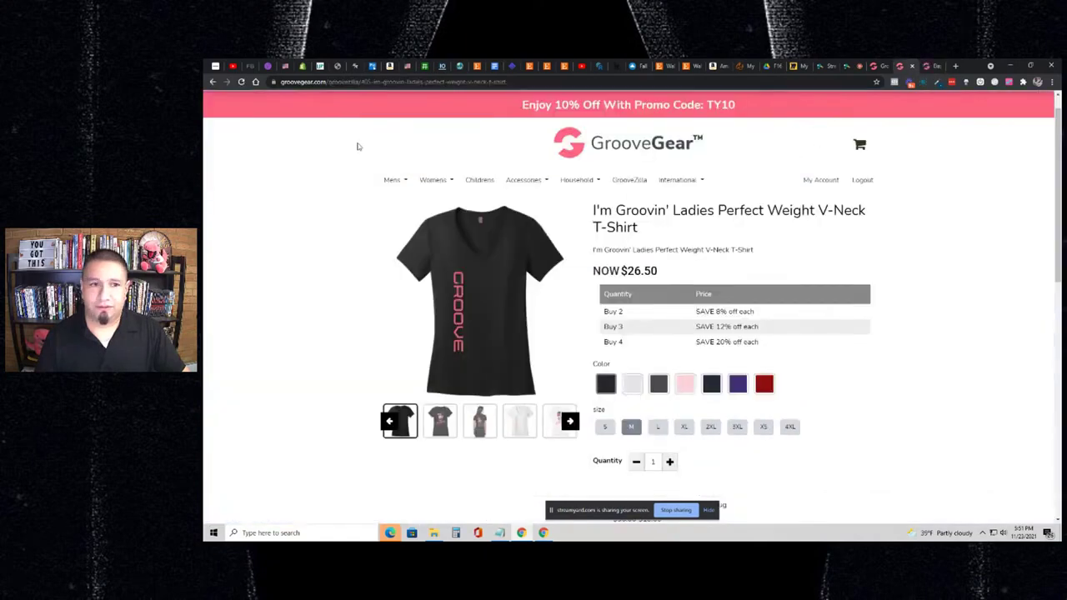
click(241, 82)
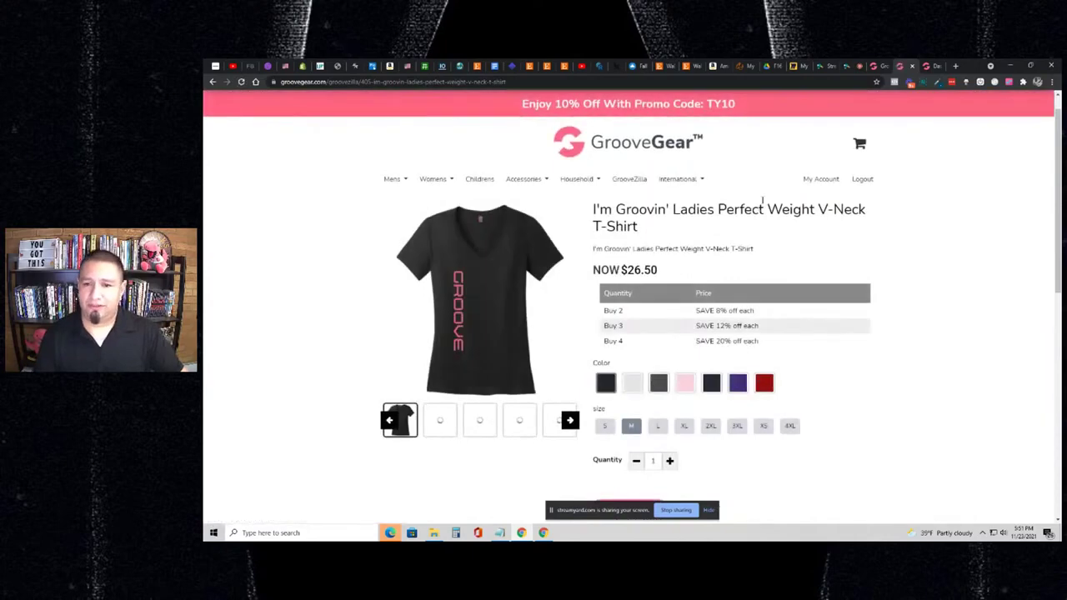
- Choose size S and the navy colour on the V-Neck T-shirt page
click(874, 68)
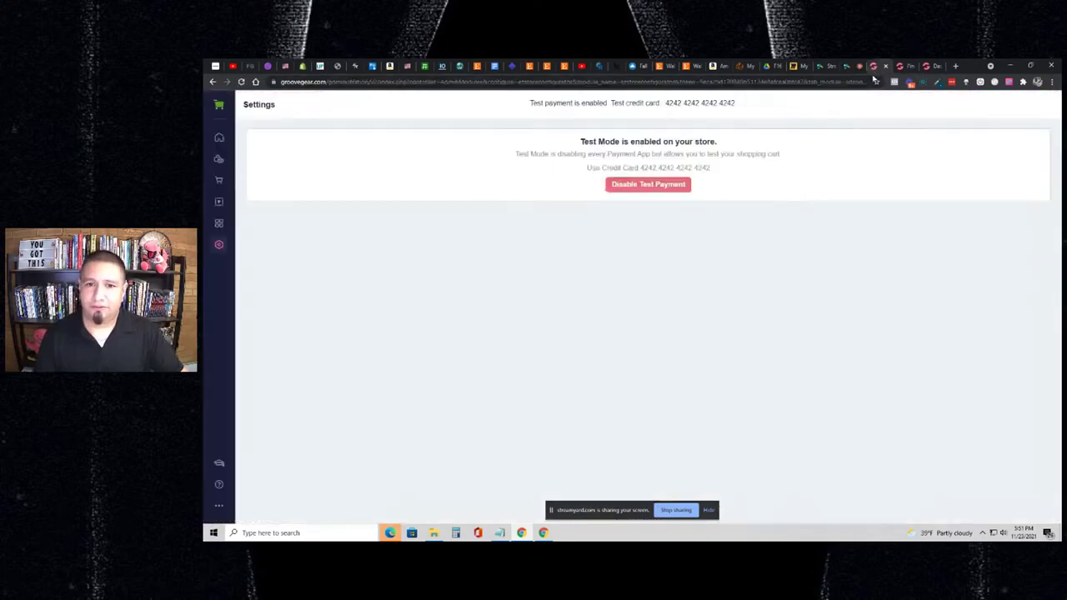
click(902, 67)
scroll(667, 334, down, 2)
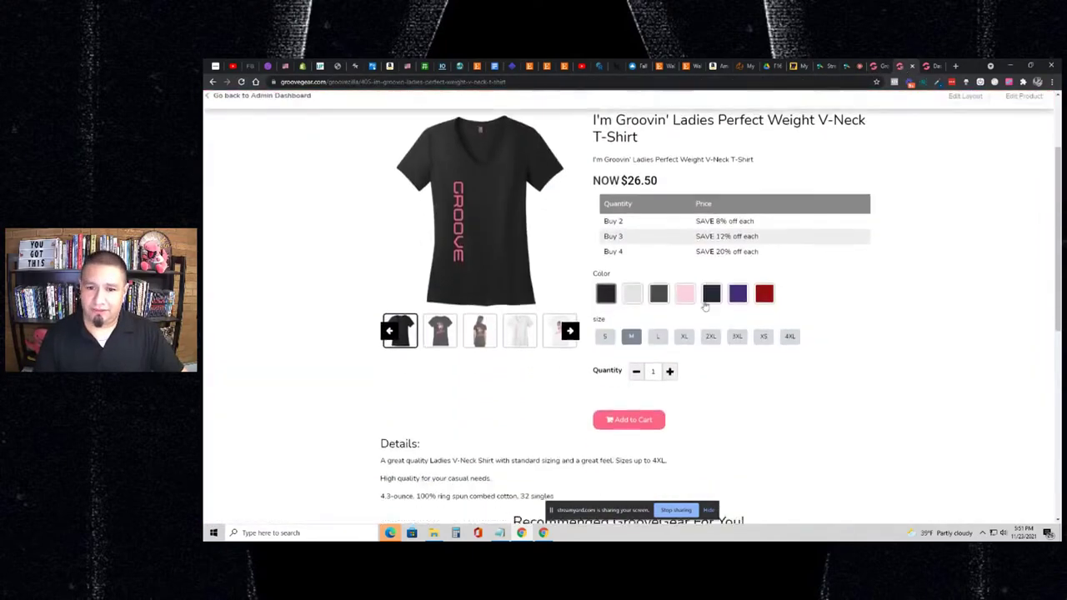
click(607, 337)
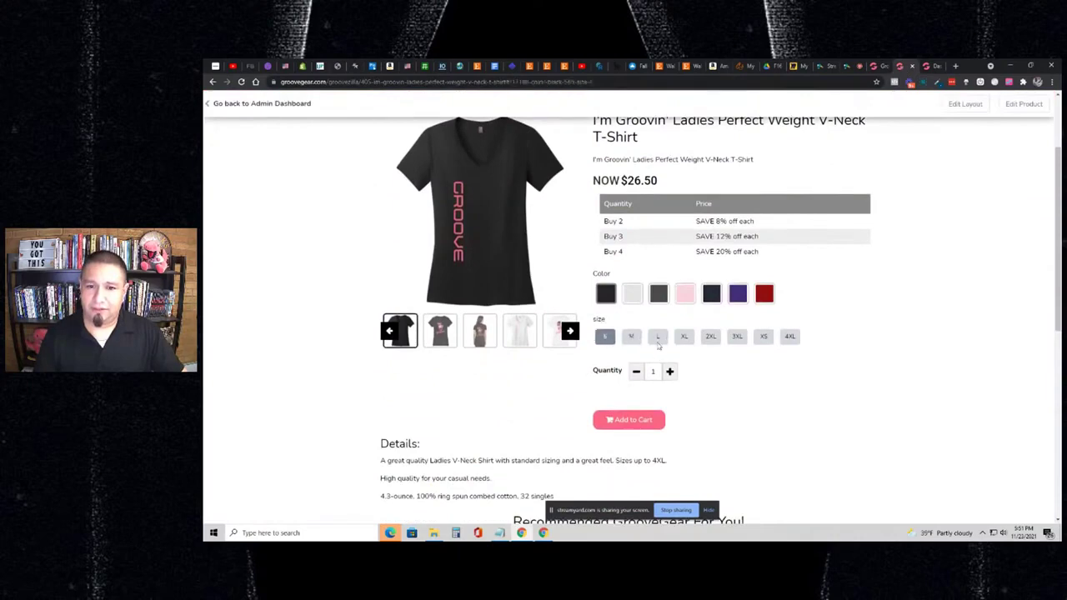
click(711, 295)
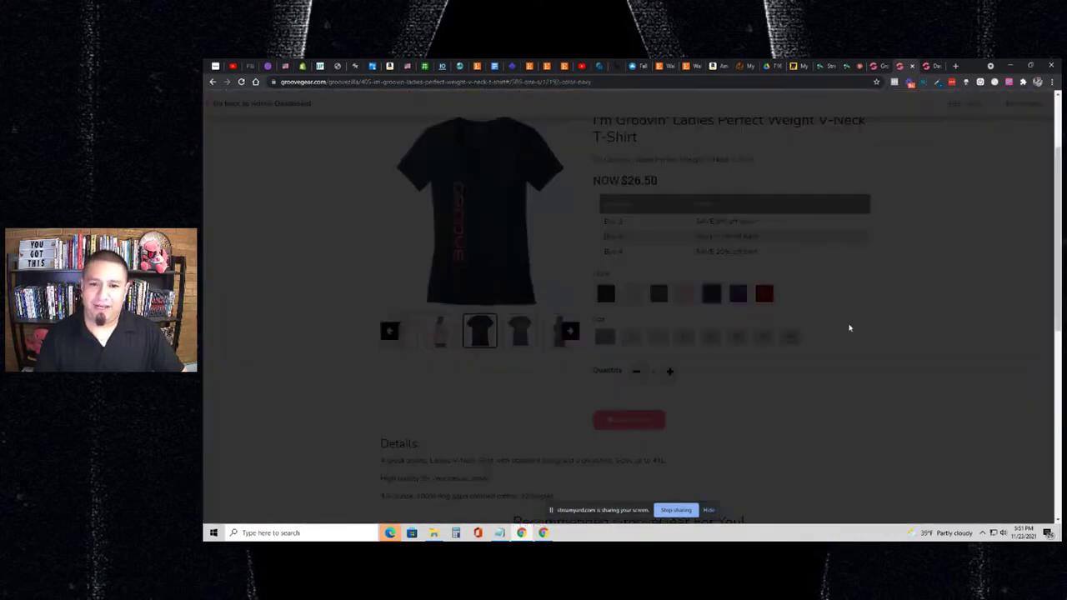
- Add the navy S shirt and check out through to payment with $3.99 Standard Shipping
click(917, 260)
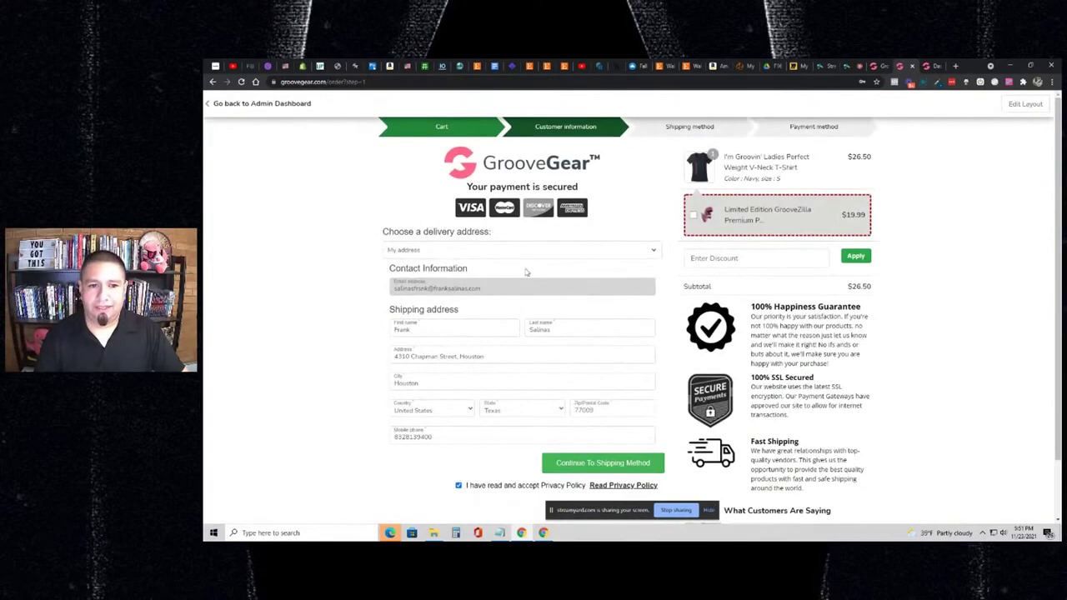
scroll(522, 264, down, 1)
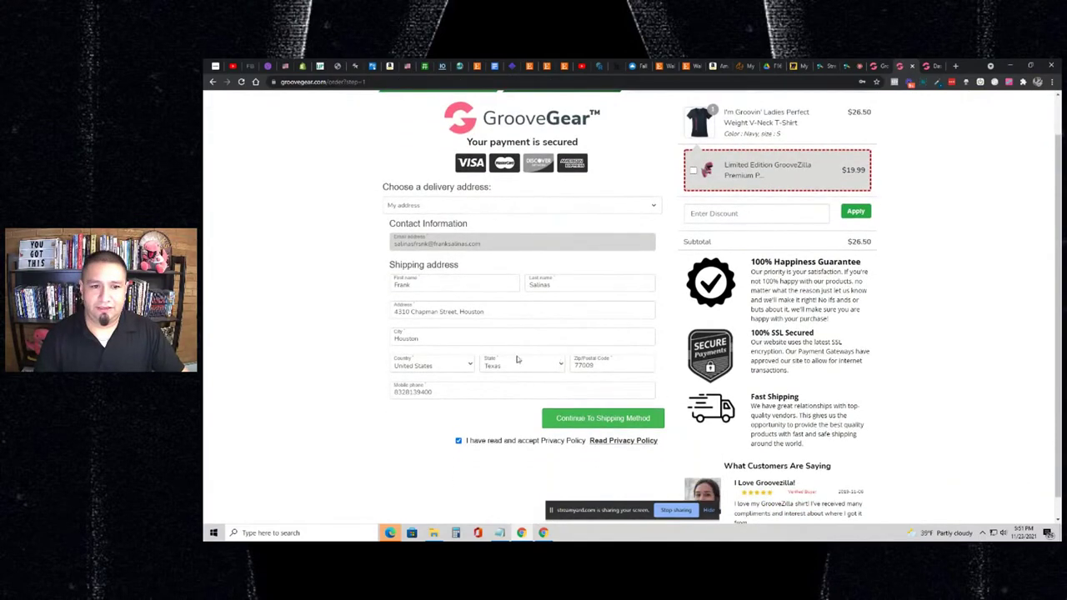
click(584, 418)
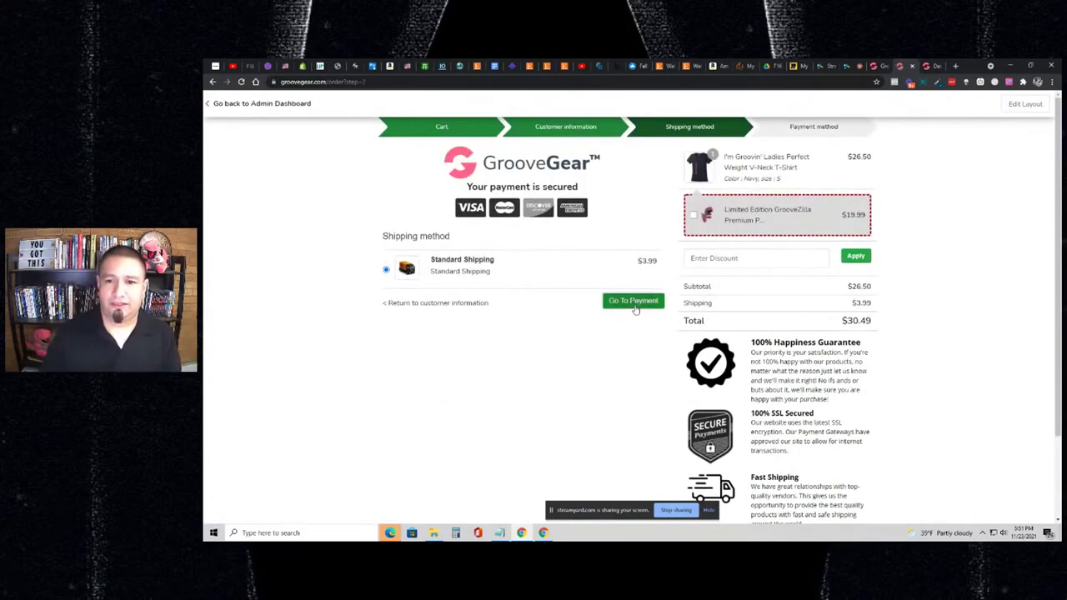
click(633, 304)
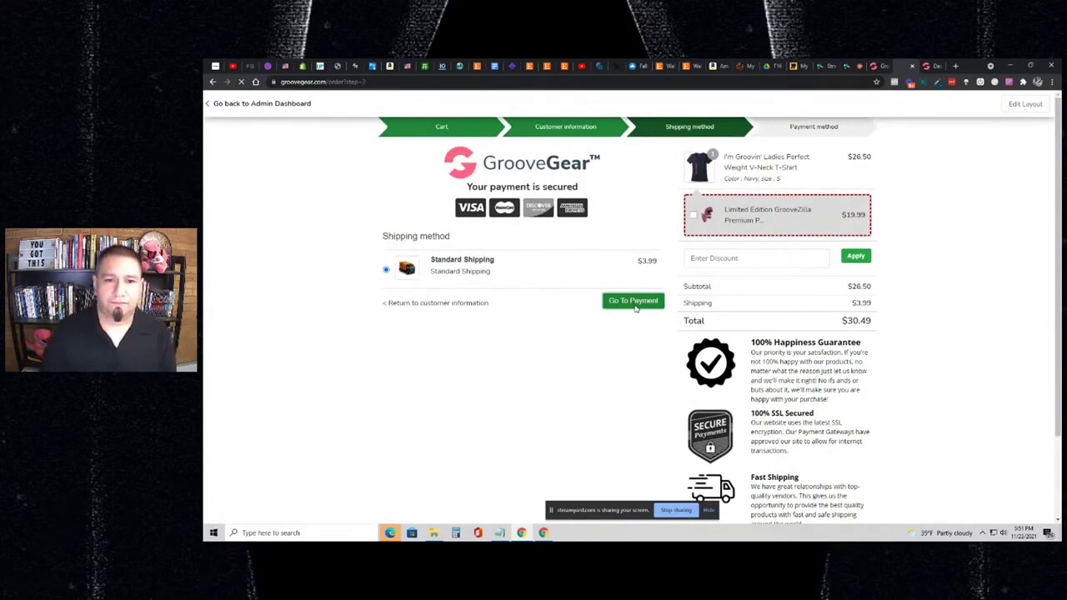
- Enter the 4242 test card number with its expiry and CVC
scroll(705, 302, down, 2)
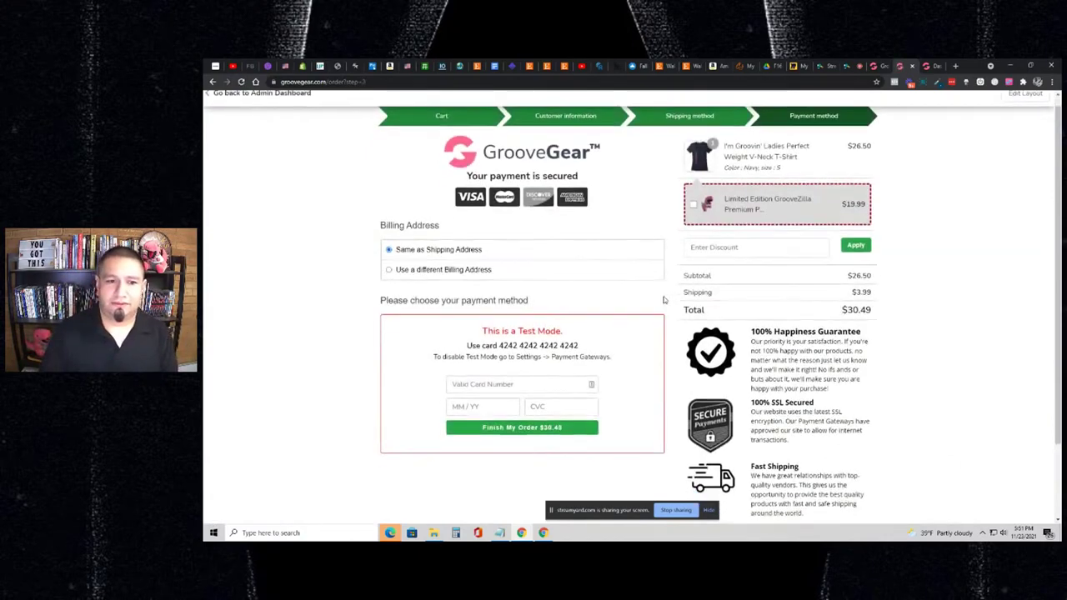
click(526, 308)
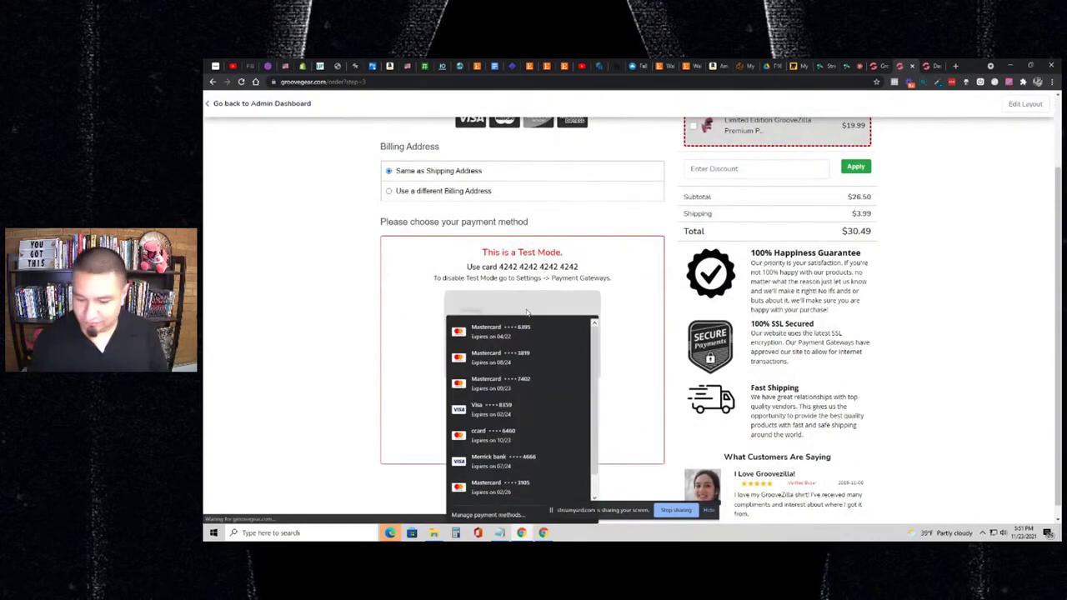
text(42424)
text(24)
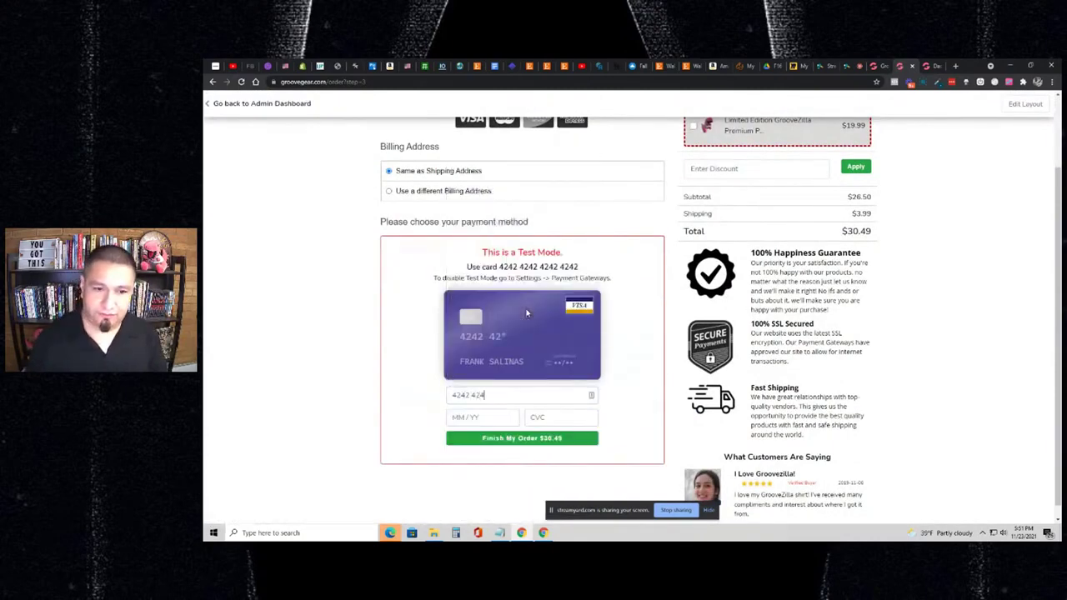
text(242424242)
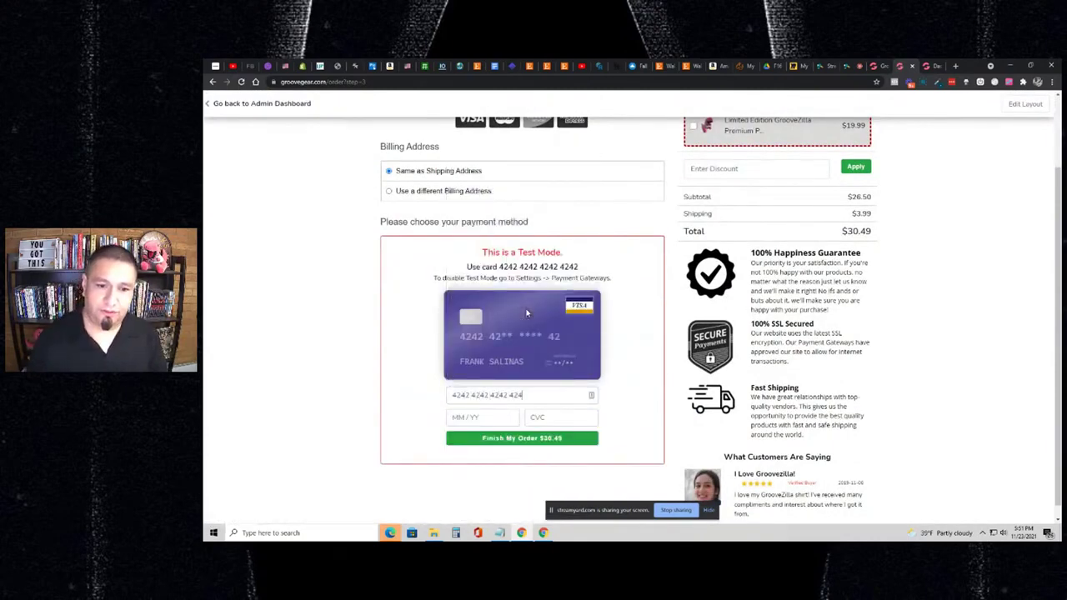
text(0222)
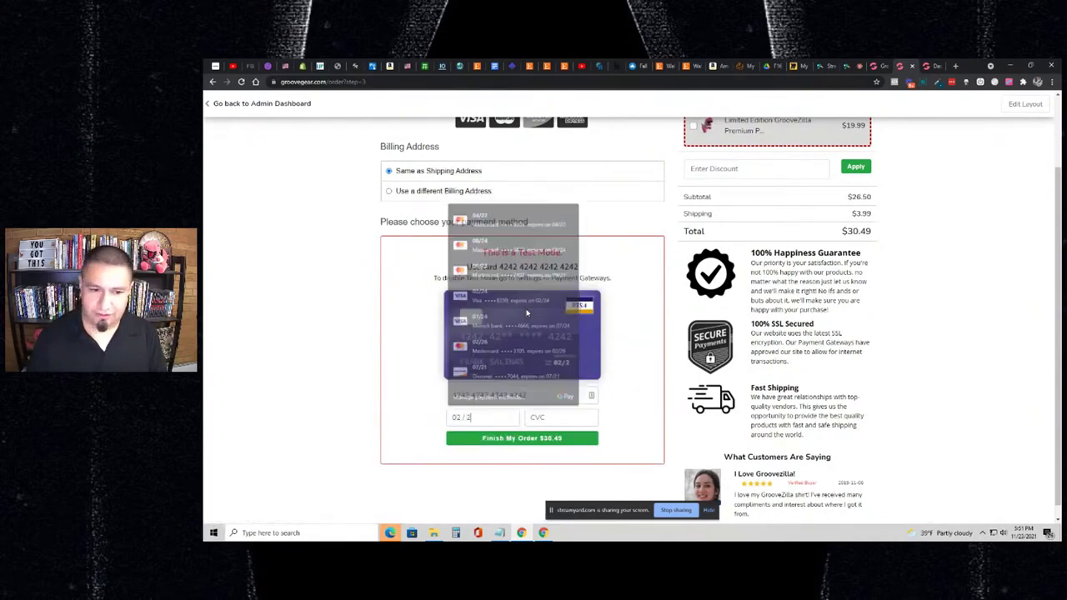
text(254)
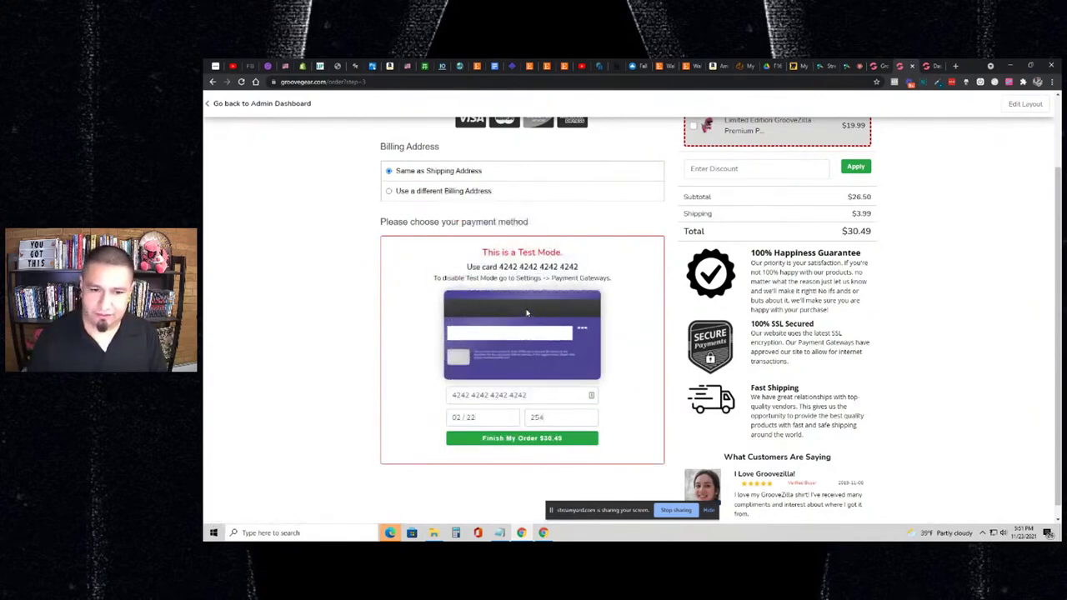
- Place the test order with Finish My Order and decline the plush toy upsell
click(549, 442)
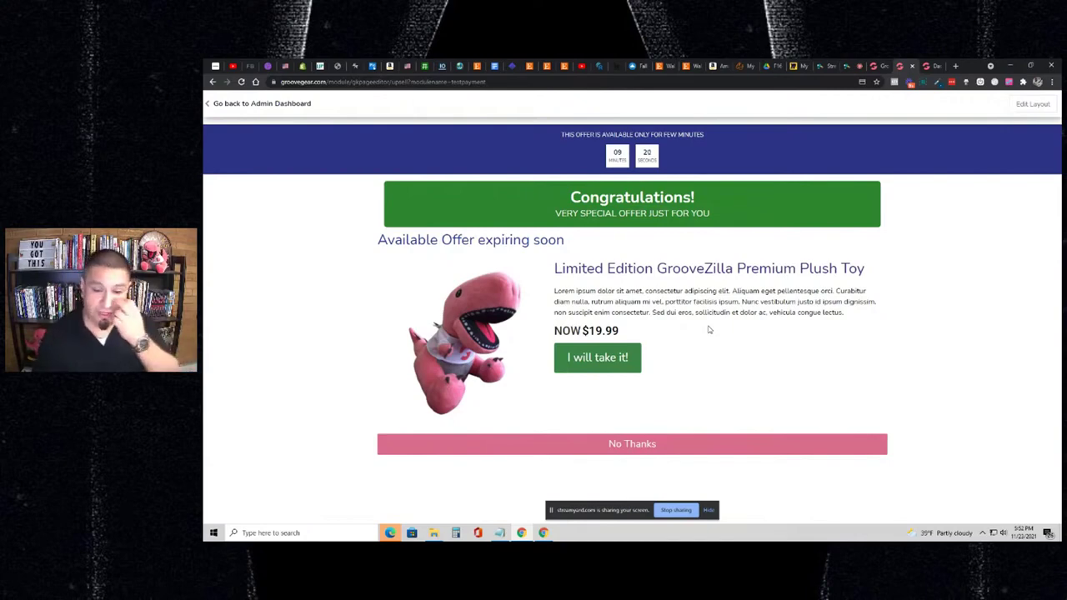
click(630, 443)
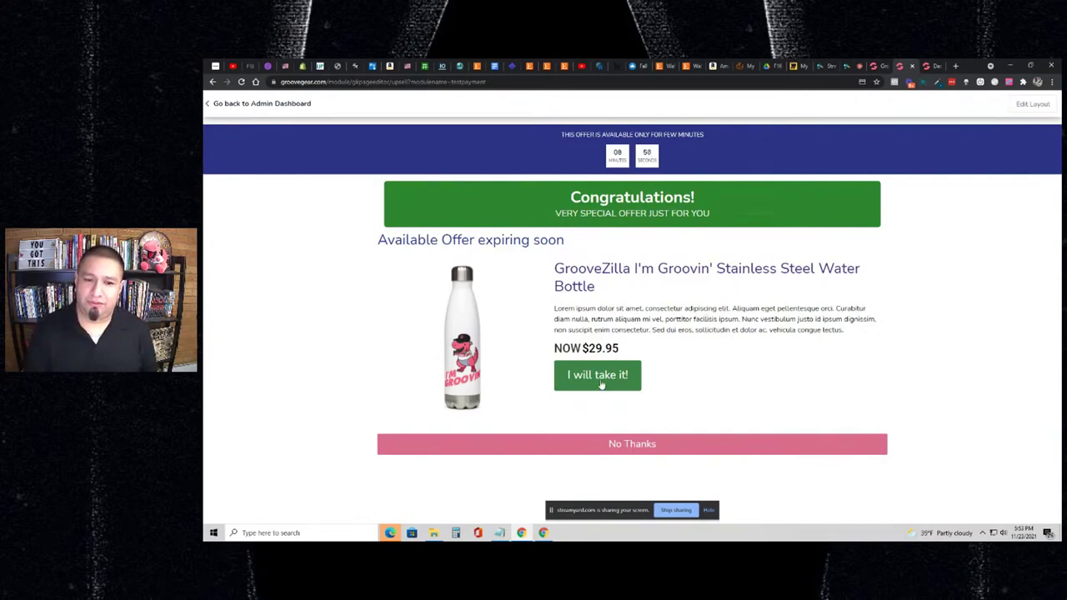
- Accept the water bottle upsell with 'I will take it!' to complete the test order
click(599, 379)
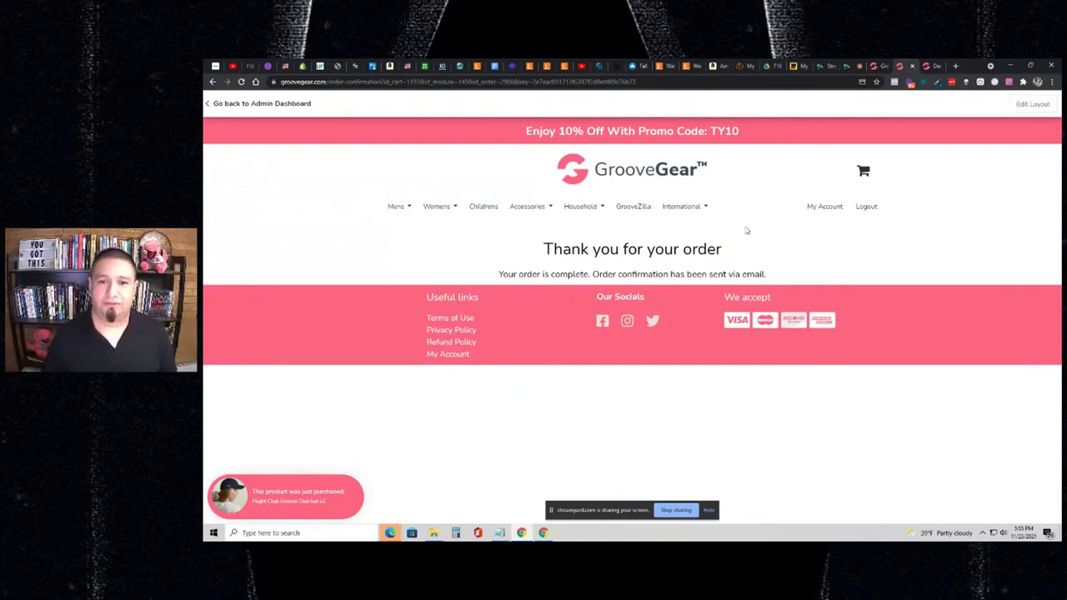
click(844, 68)
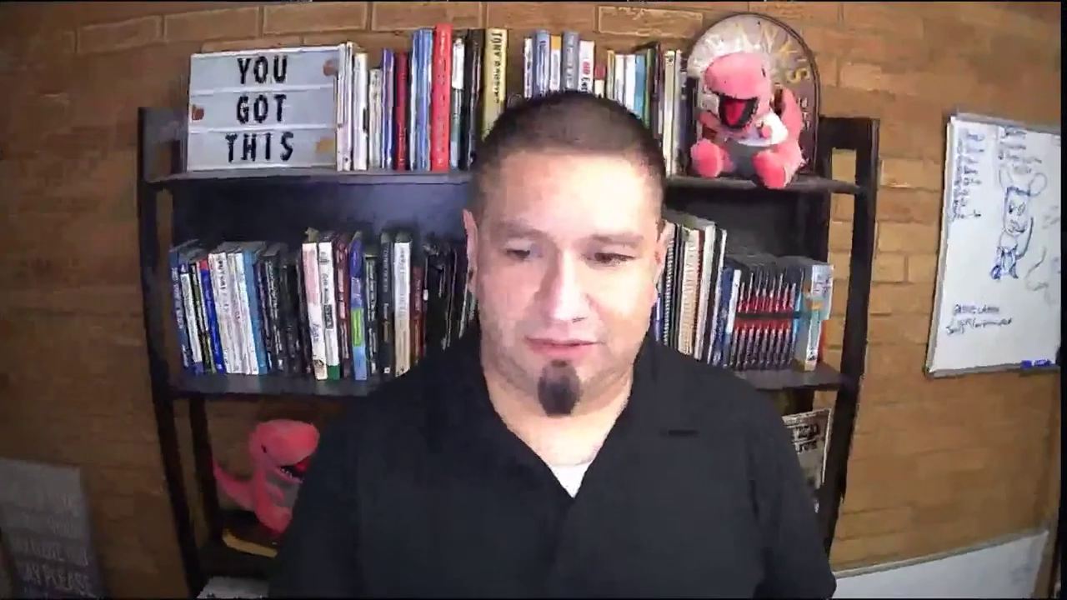